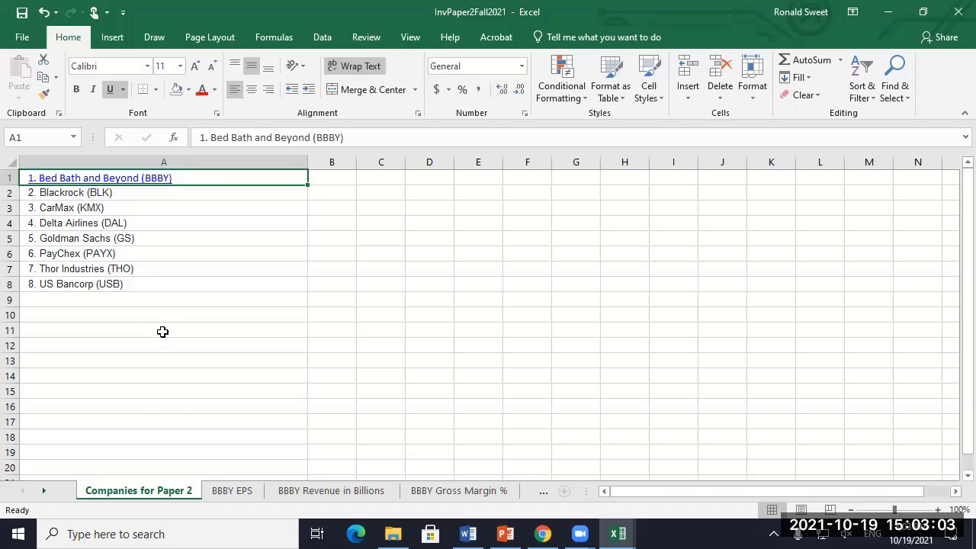
Step: Open the BBBY EPS sheet from the company list and examine the Q2 22 reported, comparable, estimated and surprise figures
click(107, 182)
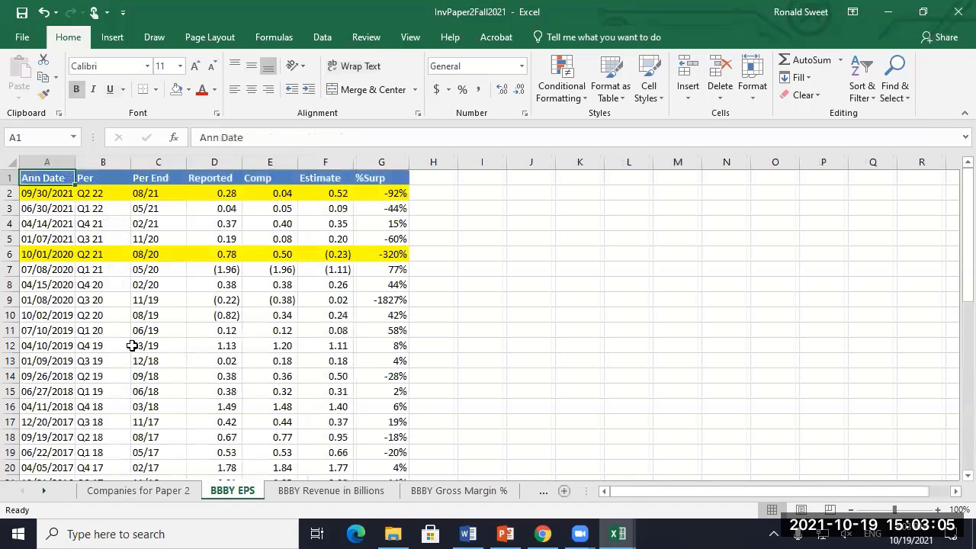
click(12, 193)
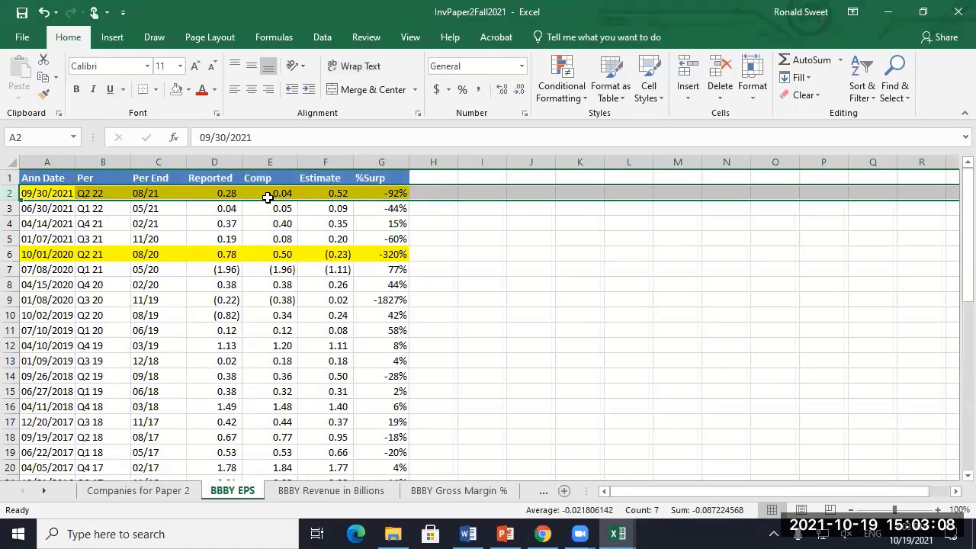
click(225, 192)
click(274, 196)
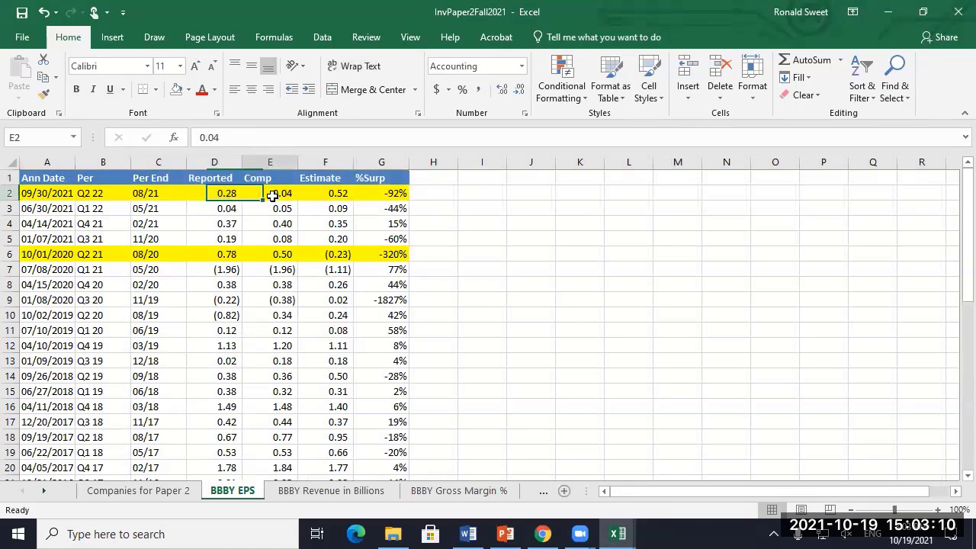
click(265, 179)
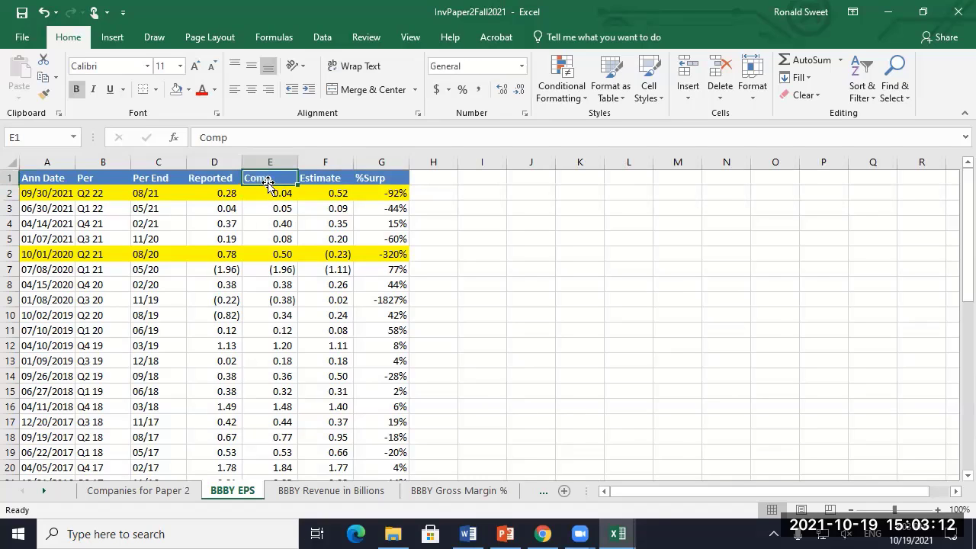
click(275, 193)
click(331, 195)
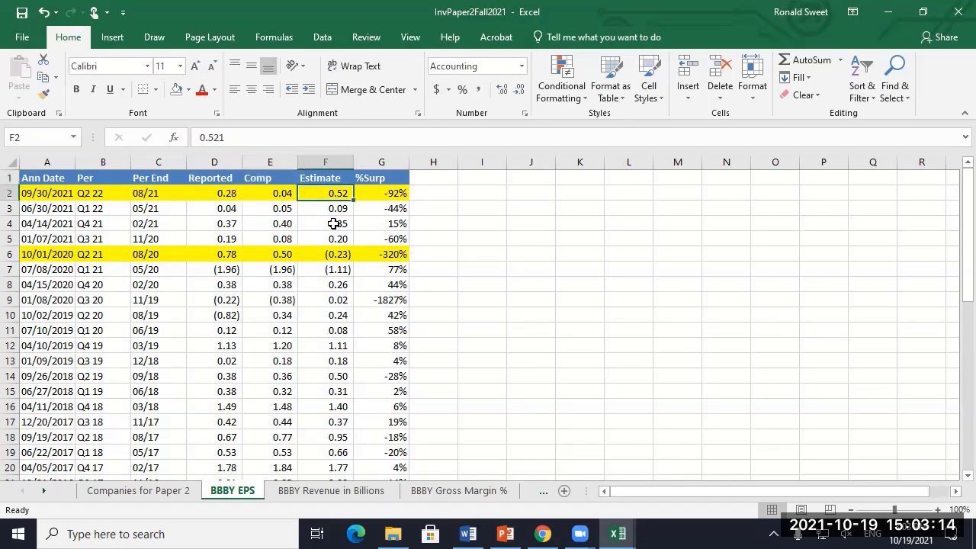
click(381, 195)
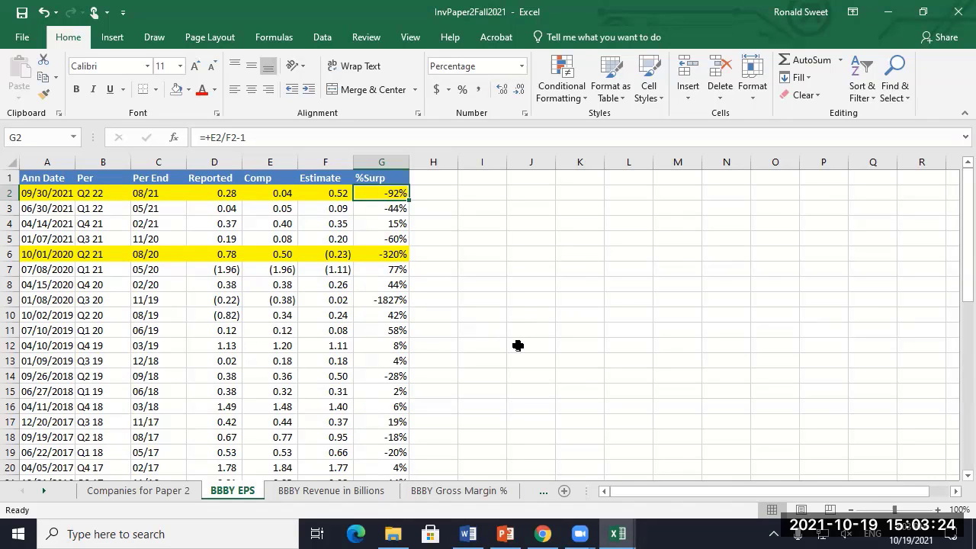
Step: Compare the comparable EPS for Q2 22 with the comparable EPS for Q2 21
click(272, 257)
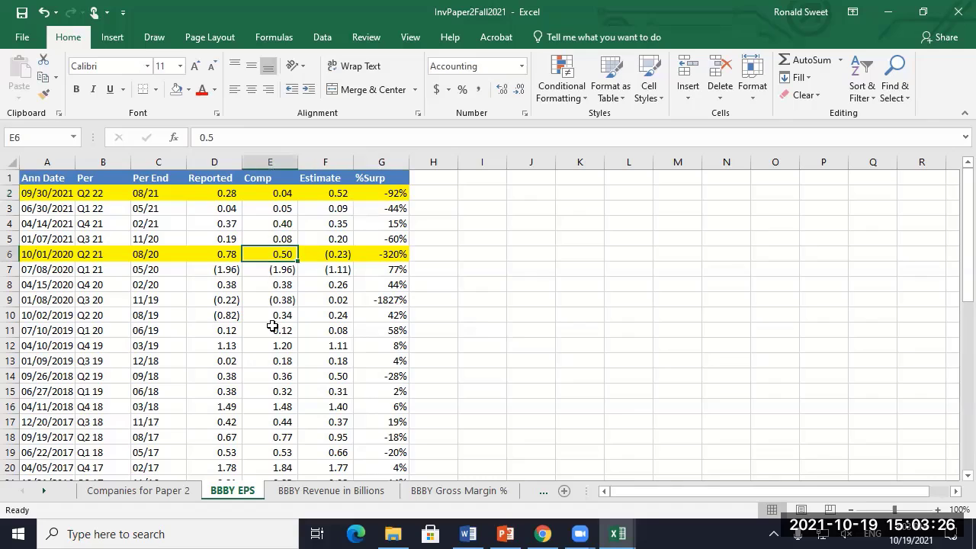
click(276, 196)
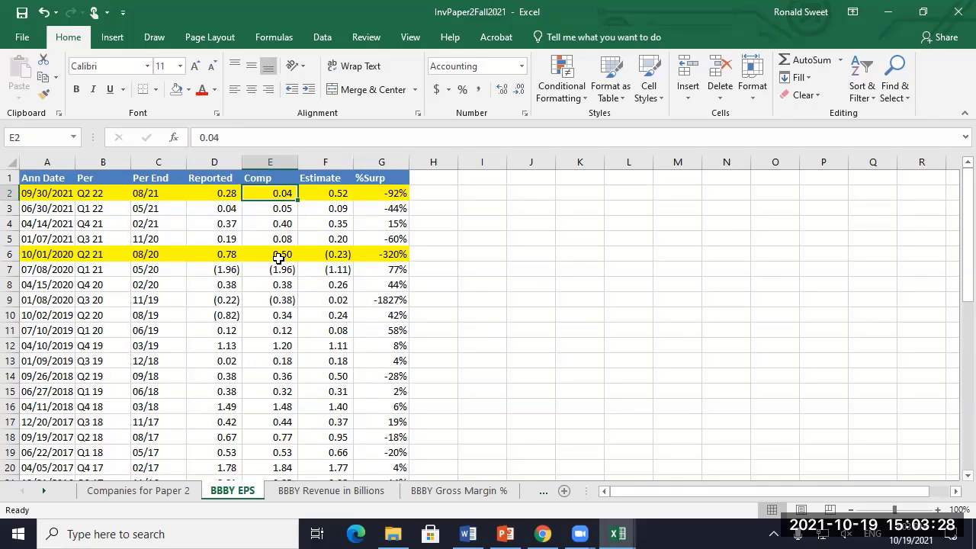
click(277, 254)
click(286, 193)
click(278, 254)
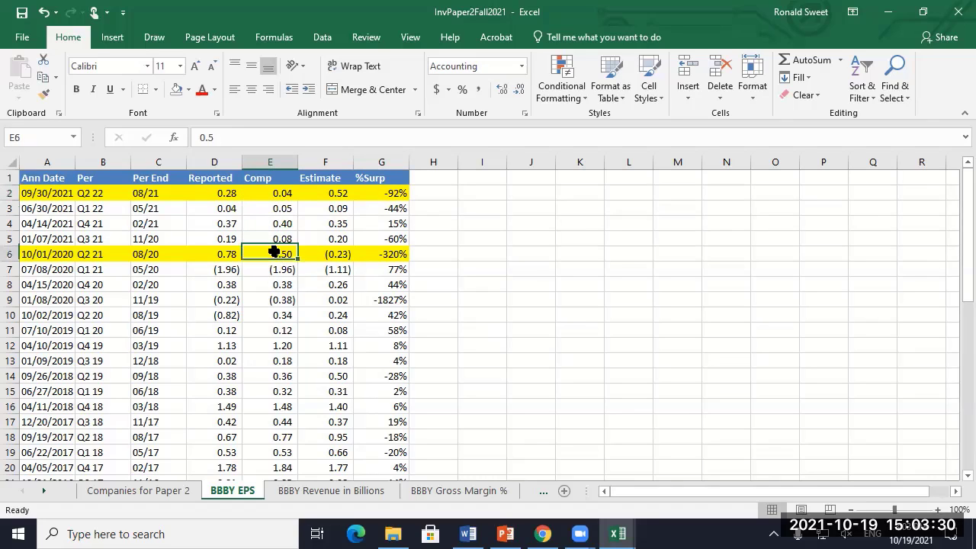
click(264, 195)
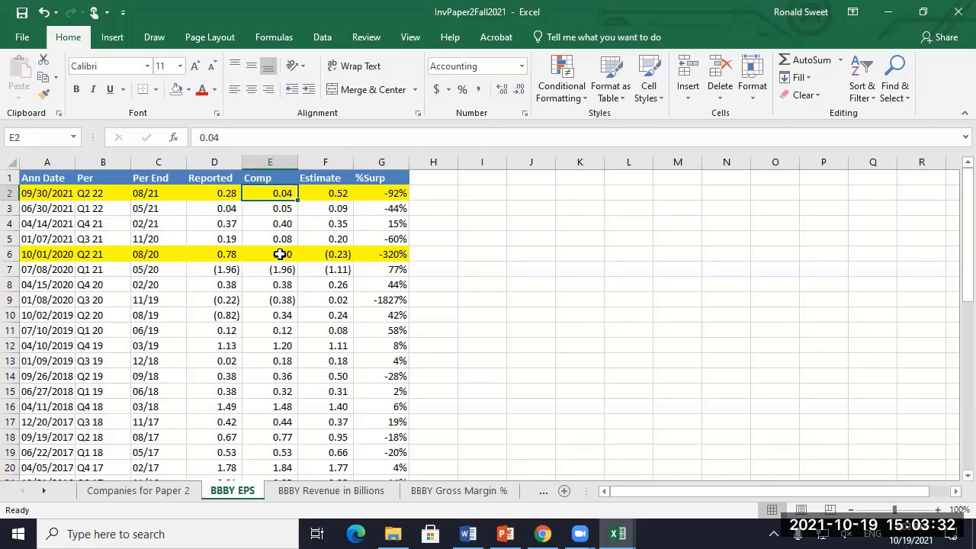
click(279, 255)
click(279, 204)
click(276, 193)
Step: Black out the Q2 21 estimate and surprise cells, F6:G6, with a black fill
drag(326, 246, 374, 253)
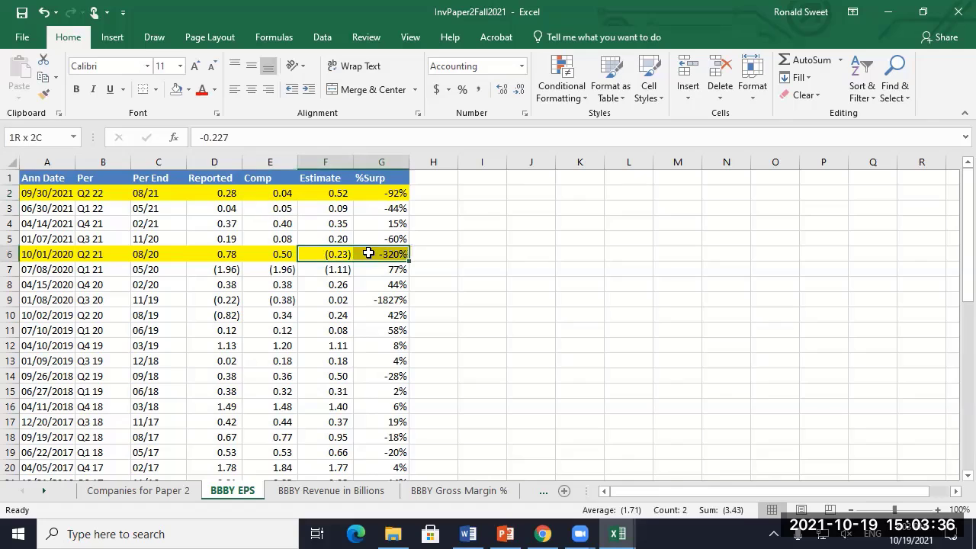
click(188, 92)
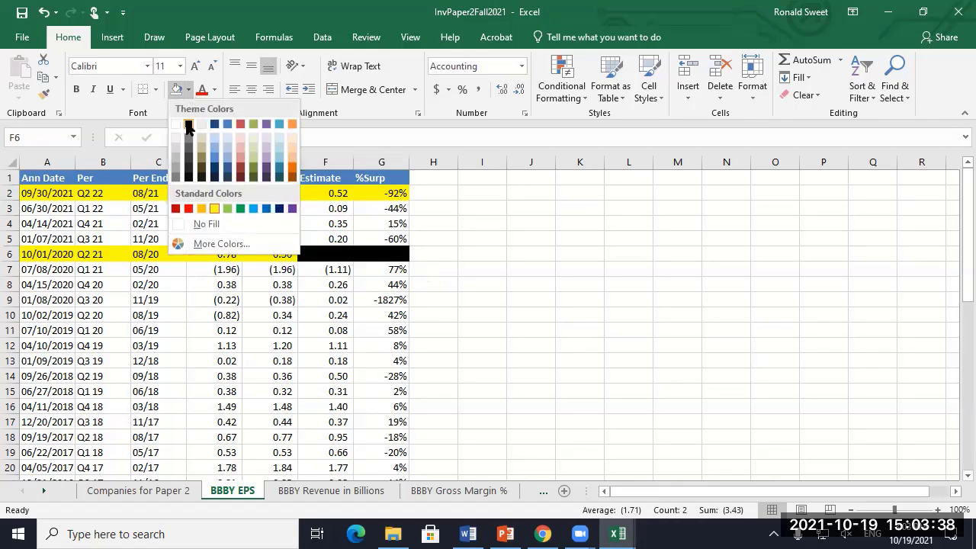
click(191, 116)
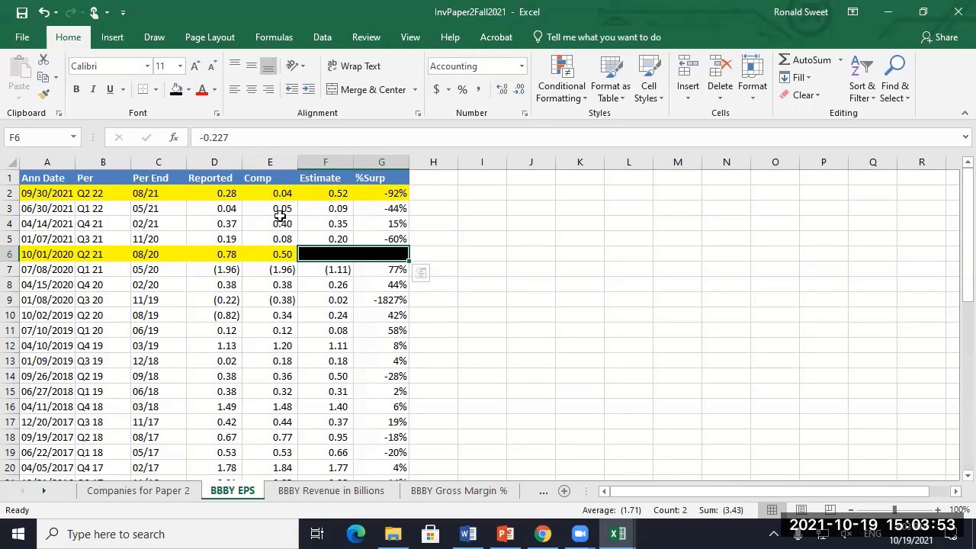
Step: Color the Q2 22 comparable and estimated EPS and the Q2 21 comparable EPS in red font
click(269, 193)
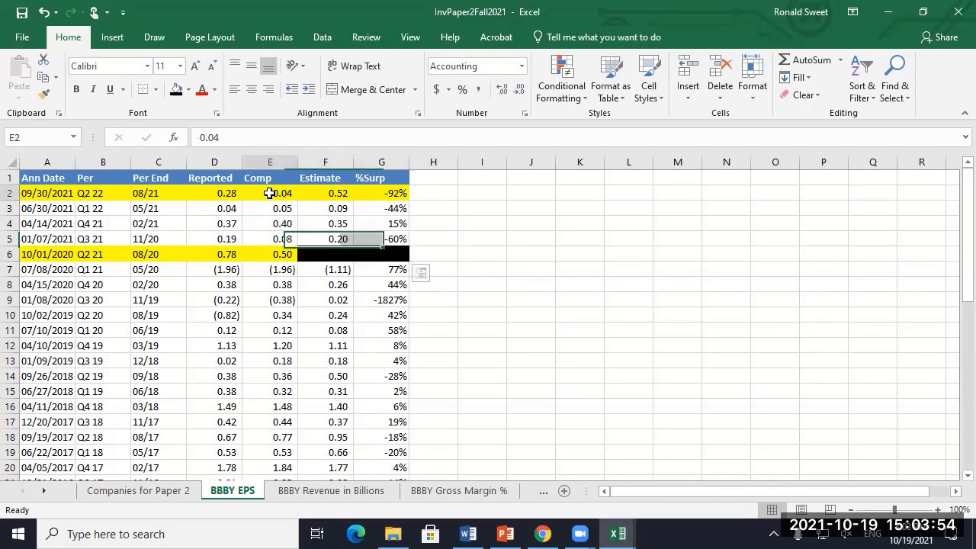
click(202, 90)
click(332, 192)
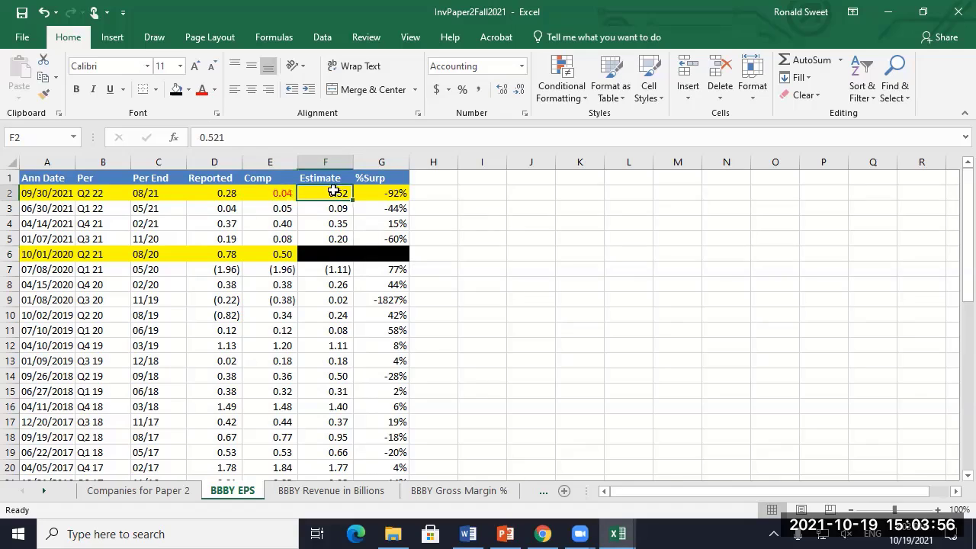
click(202, 89)
click(278, 254)
click(203, 90)
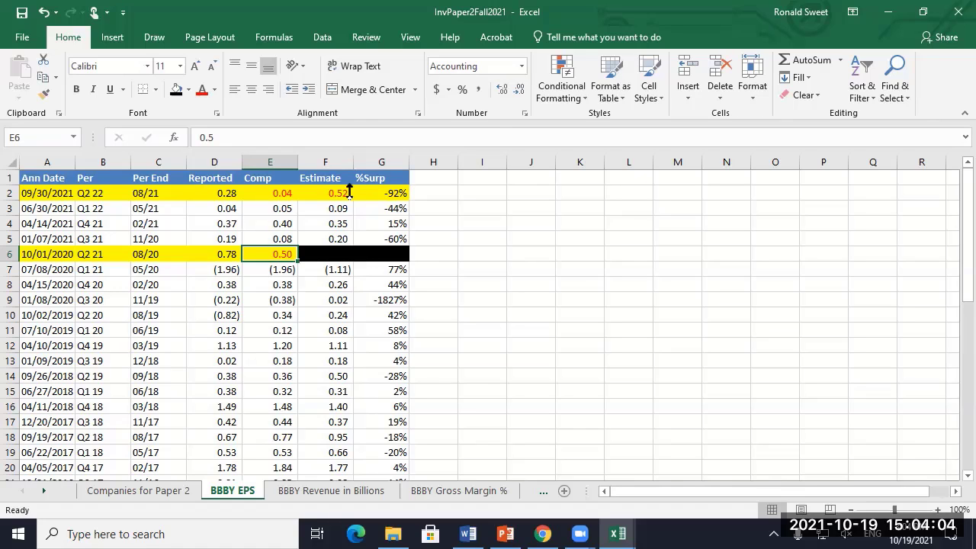
Step: Enlarge the EPS sheet to 130% and color the Q2 22 reported EPS in red font
ctrl+scroll(552, 393, up, 2)
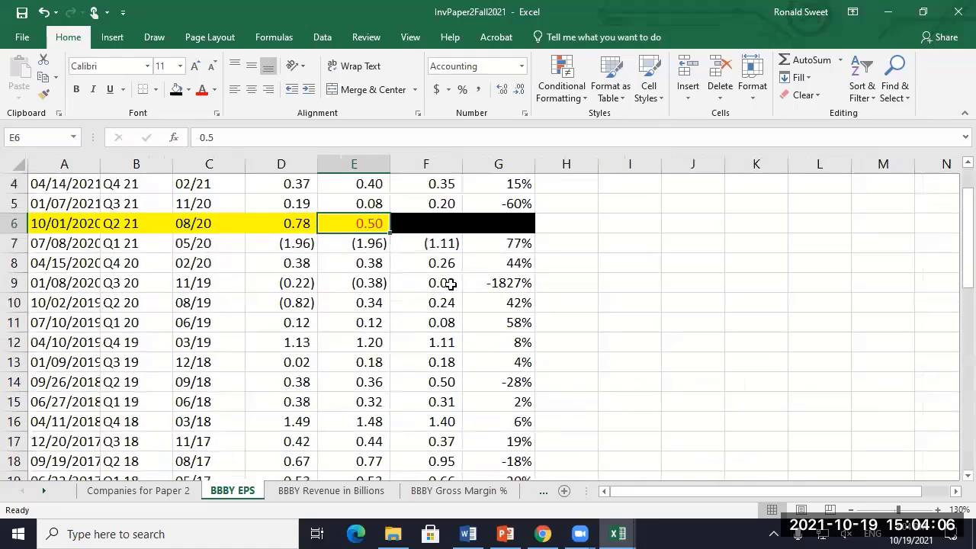
scroll(442, 282, up, 1)
click(275, 196)
click(202, 89)
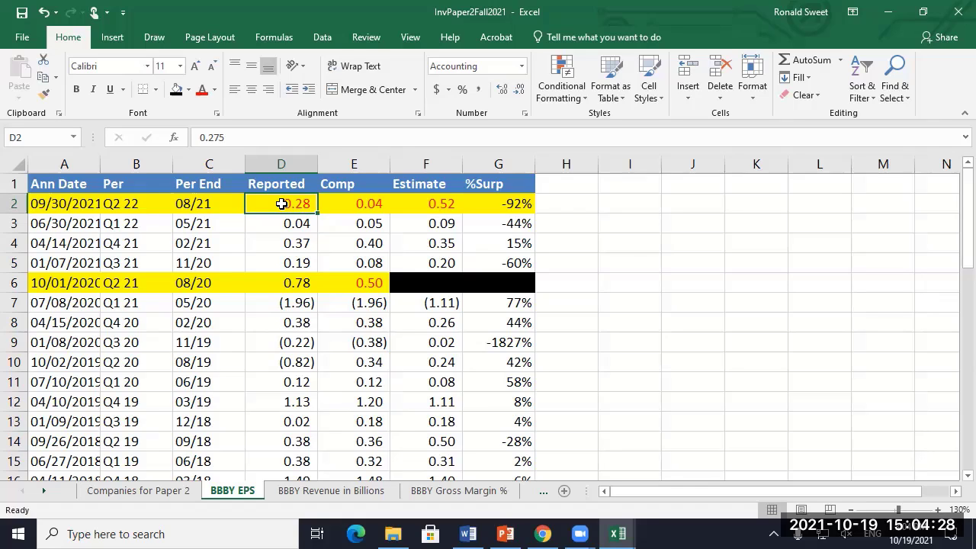
Step: Compare reported with comparable EPS for Q1 22, Q1 21 and Q4 20, and Q2 22 reported EPS with its estimate
drag(292, 222, 345, 220)
drag(303, 301, 348, 298)
drag(289, 329, 356, 322)
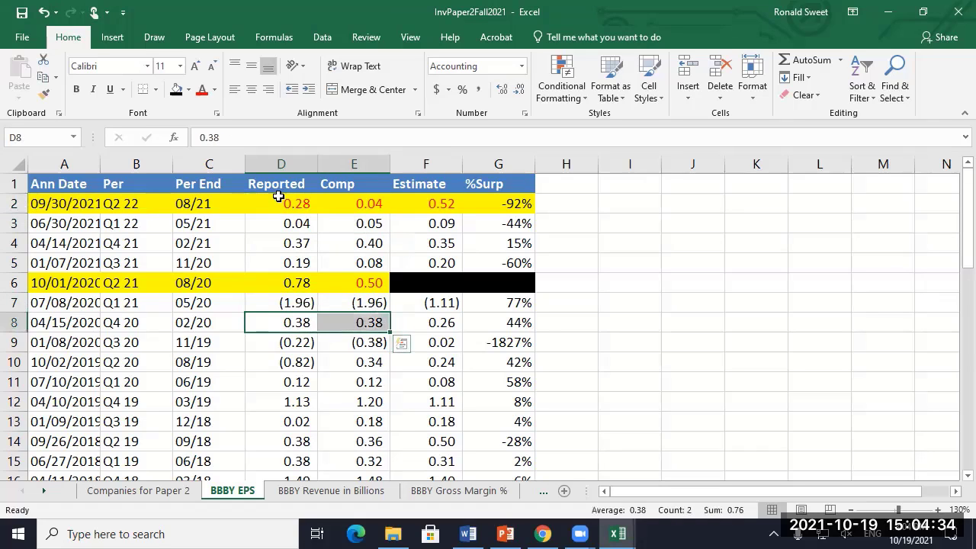
click(278, 203)
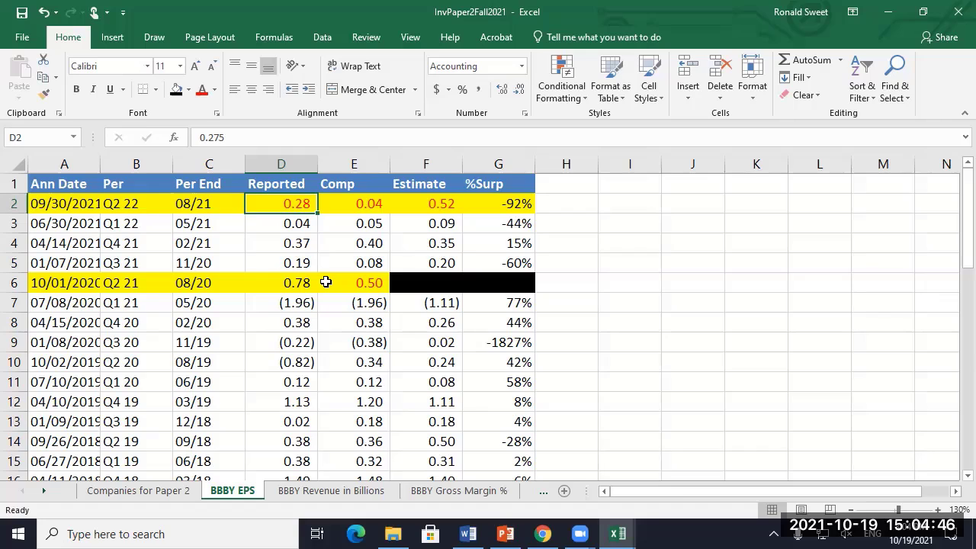
click(448, 206)
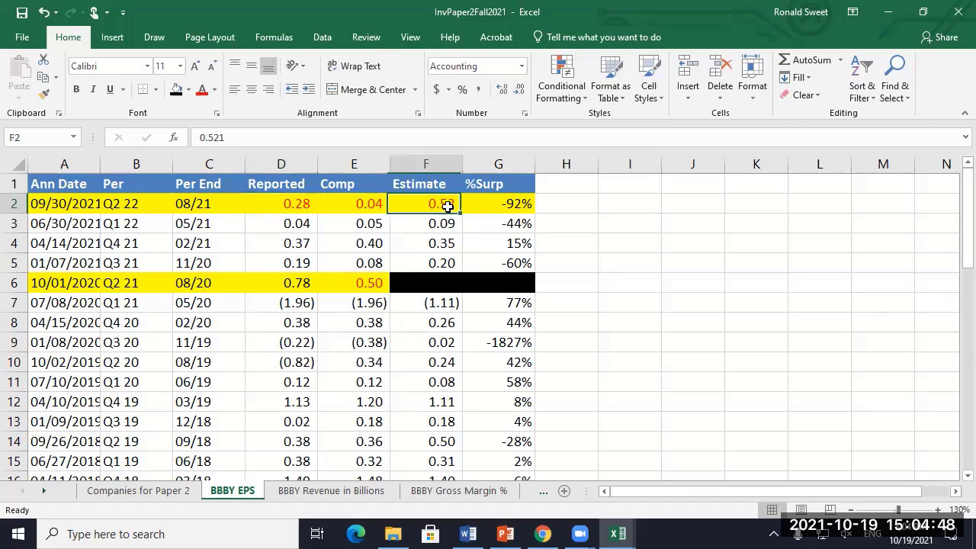
click(296, 207)
click(425, 209)
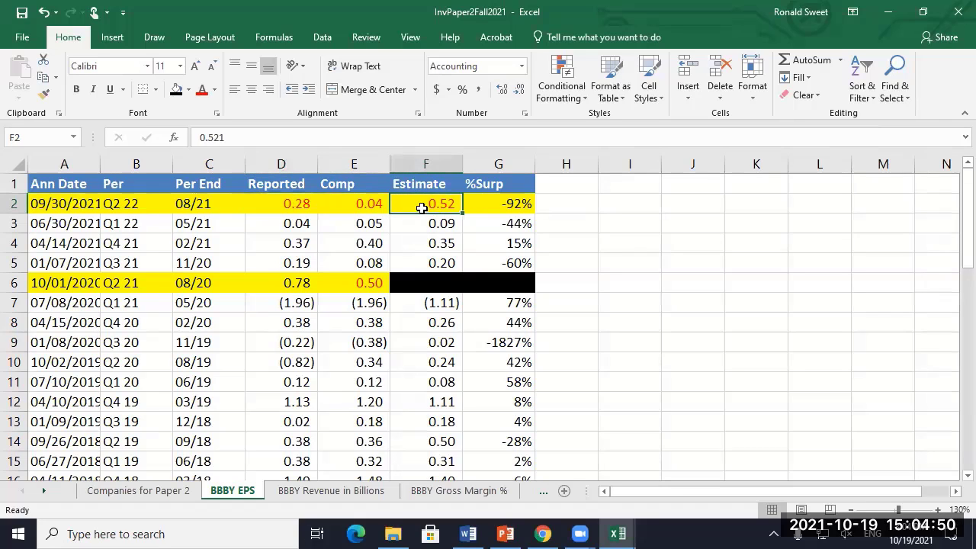
Step: Open the BBBY Revenue in Billions sheet and examine the Q2 22 reported and comparable revenue and the surprise formula
click(316, 479)
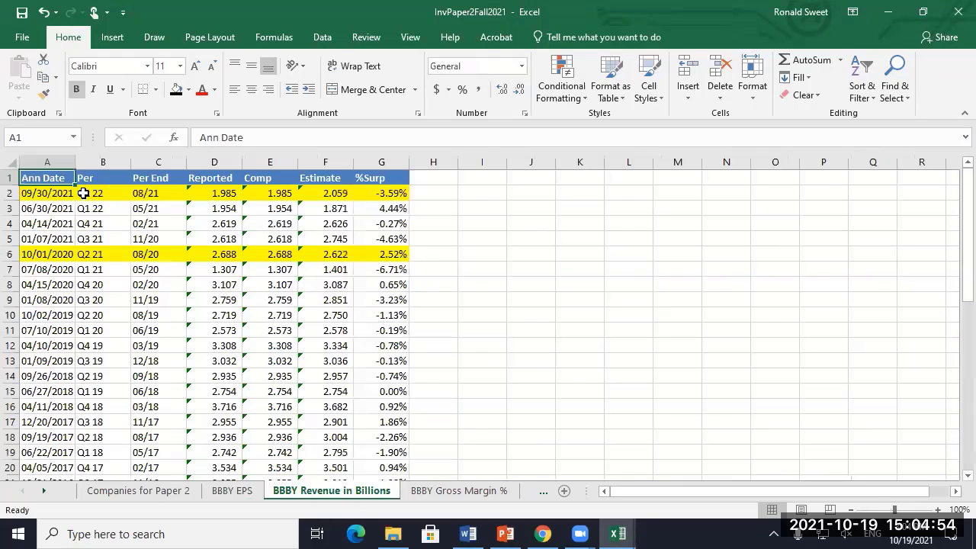
click(224, 196)
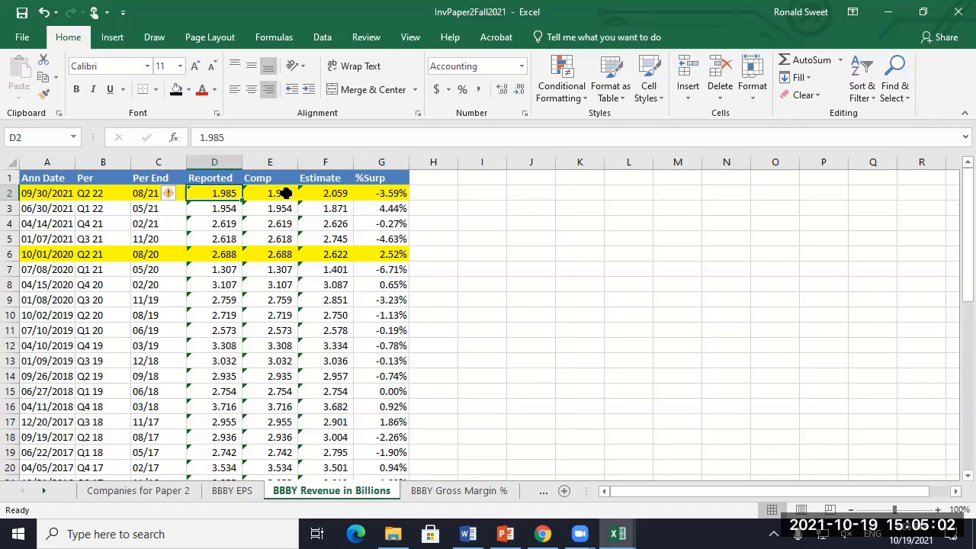
click(272, 193)
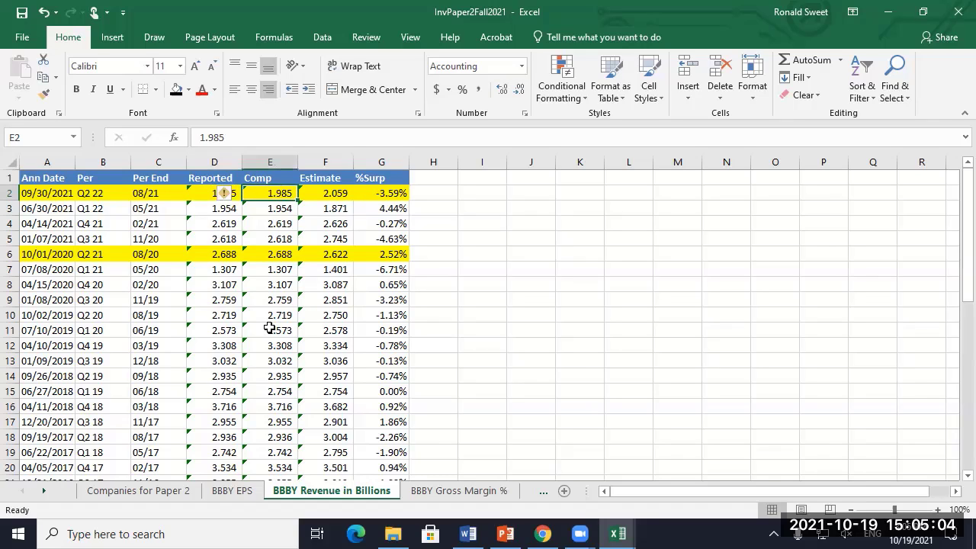
click(224, 238)
click(208, 198)
click(263, 192)
click(404, 194)
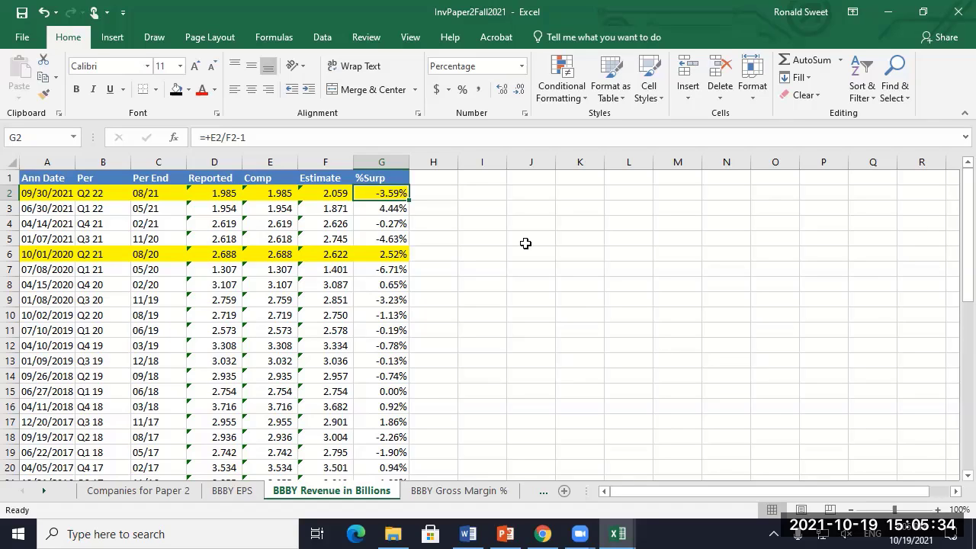
Step: Examine the Q2 21 revenue row and the comparable revenue for Q2 20, Q3 20 and Q4 20
click(269, 254)
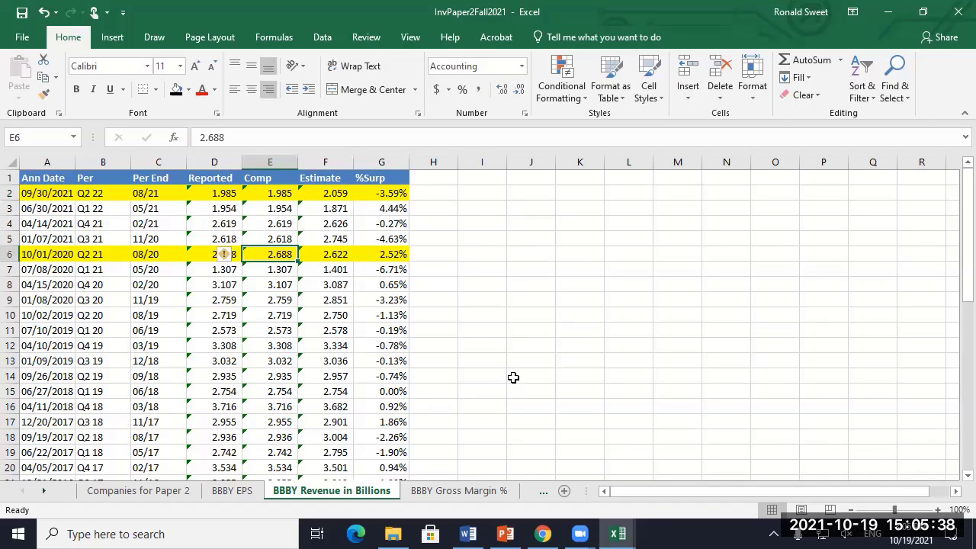
click(43, 255)
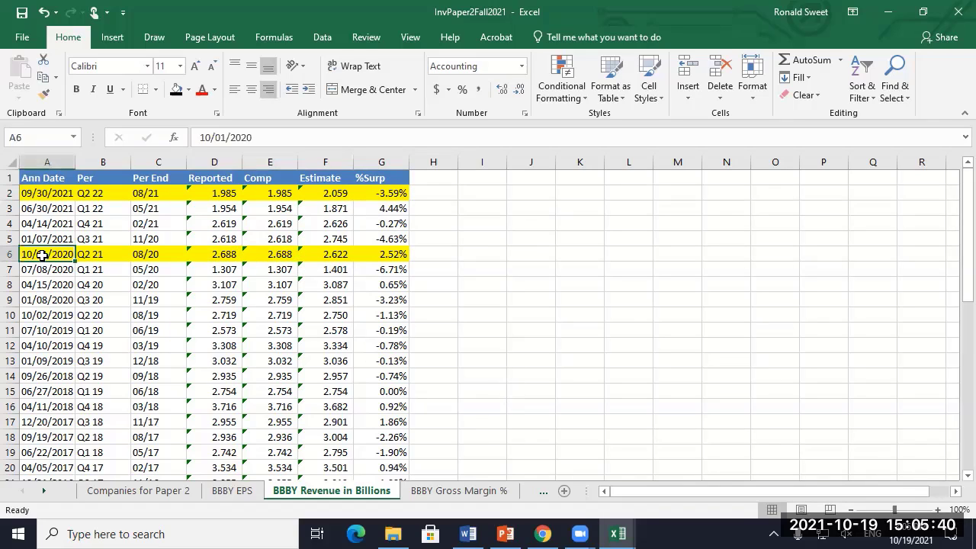
drag(43, 255, 382, 254)
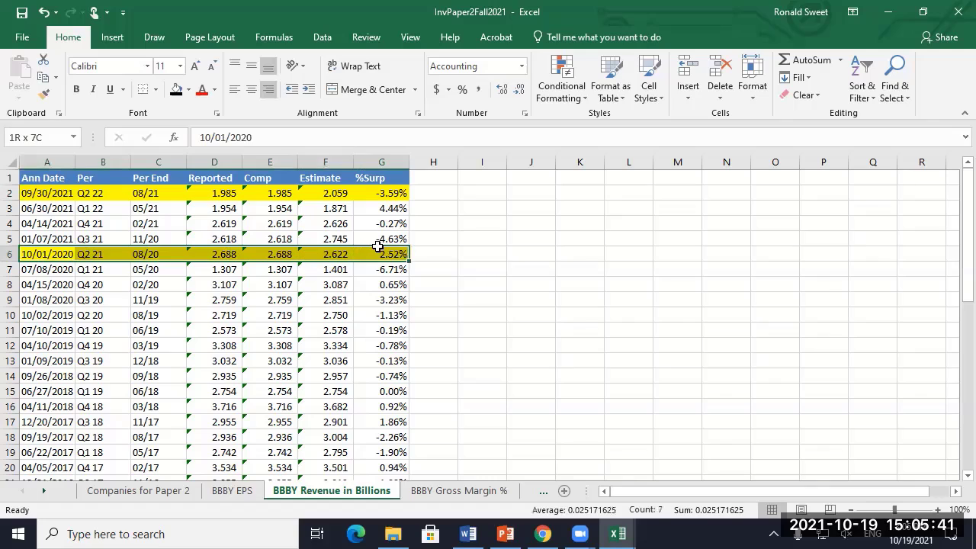
click(282, 253)
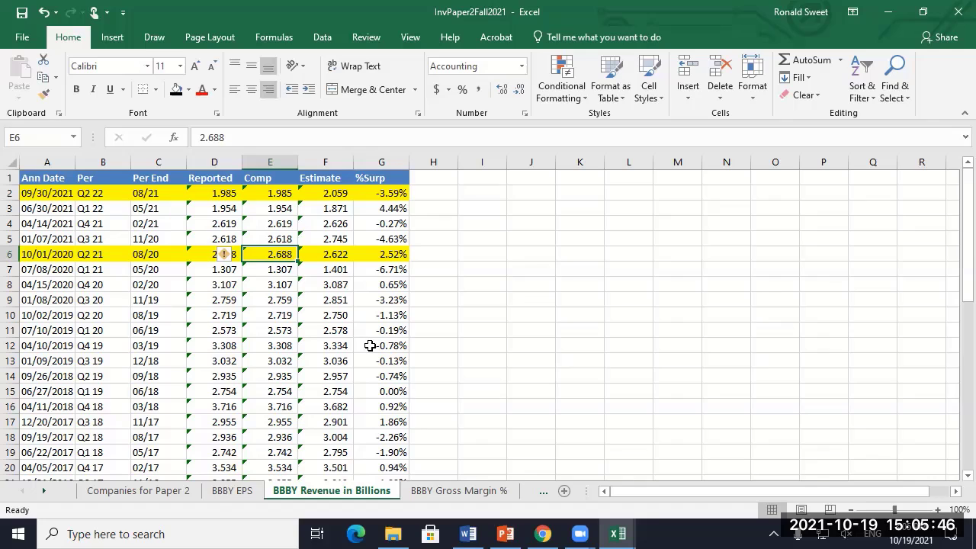
click(266, 319)
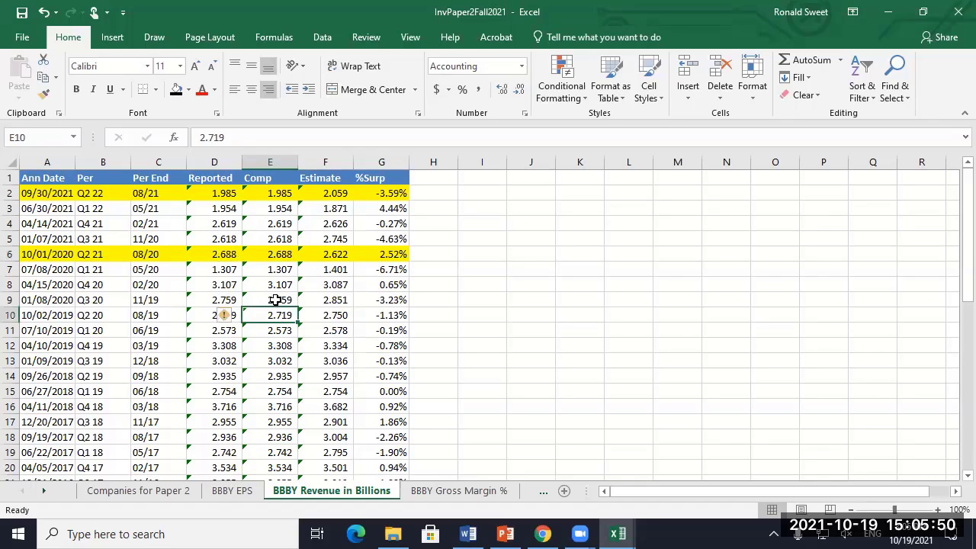
click(275, 300)
click(277, 282)
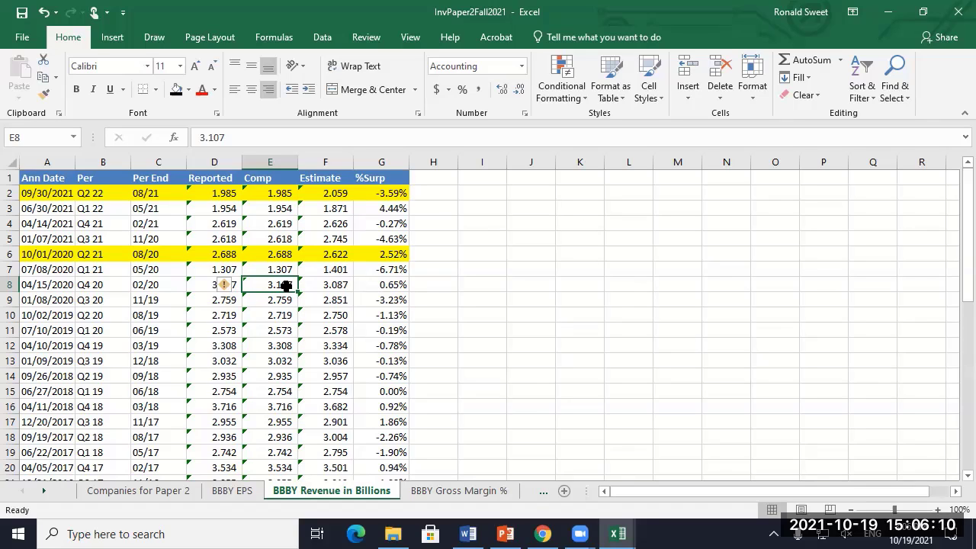
Step: Review the Q2 22 revenue row, check the BBBY EPS sheet again and return to the revenue sheet
click(274, 196)
click(29, 193)
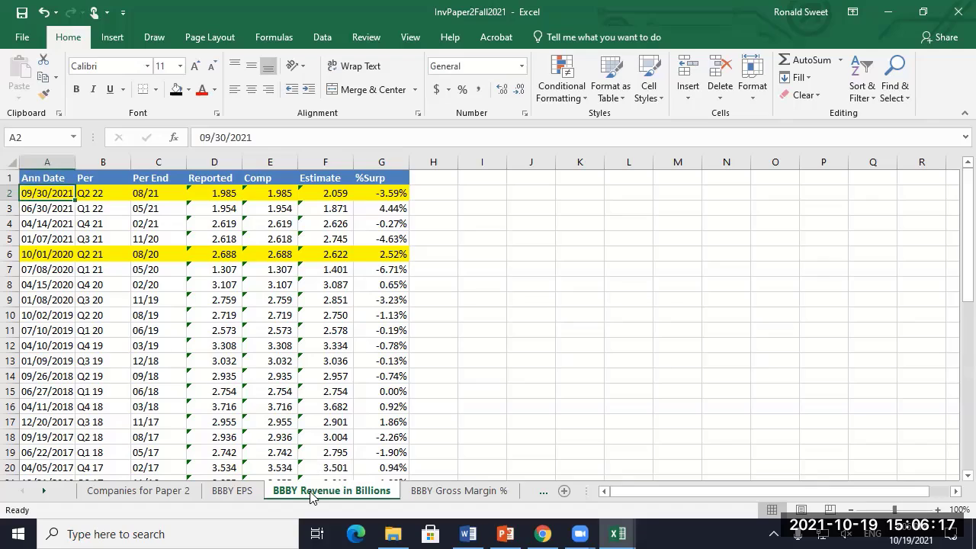
click(230, 492)
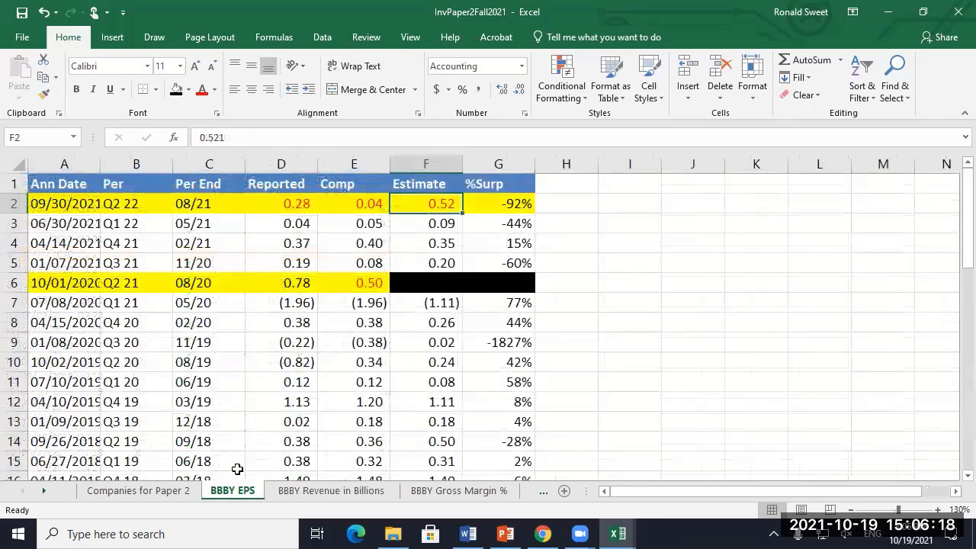
click(319, 492)
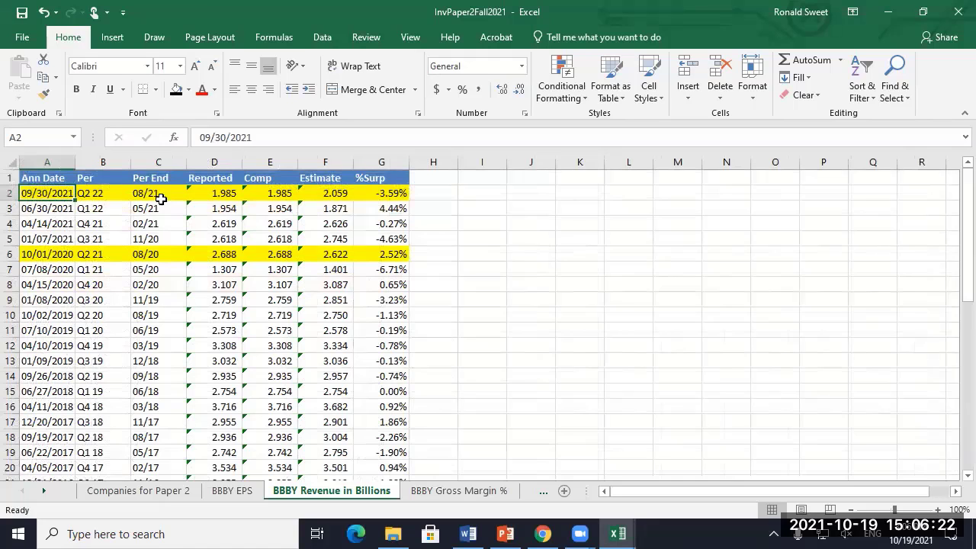
Step: Open the BBBY Gross Margin % sheet and examine the Q2 22 reported margin and the beat/miss in basis points formula
click(432, 492)
click(214, 197)
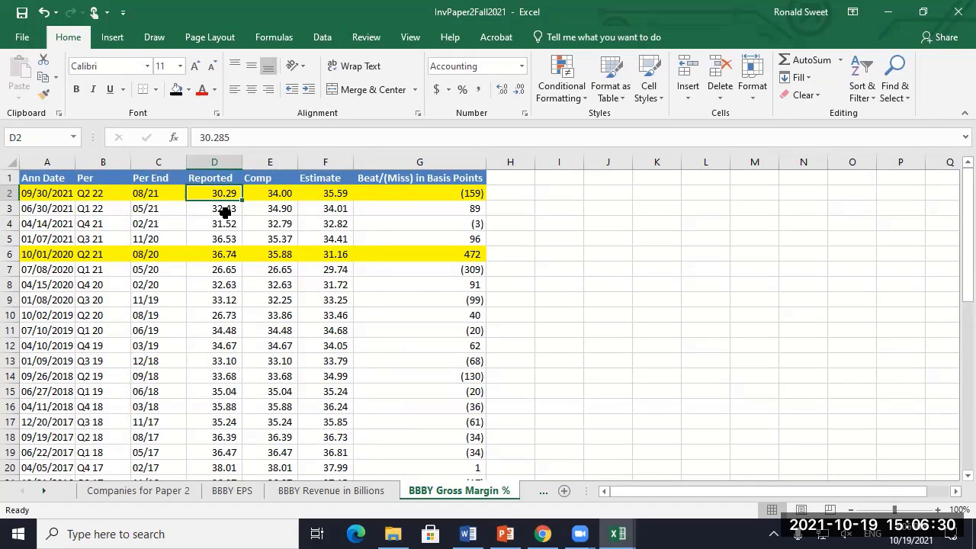
key(Right)
key(Right)
key(Right)
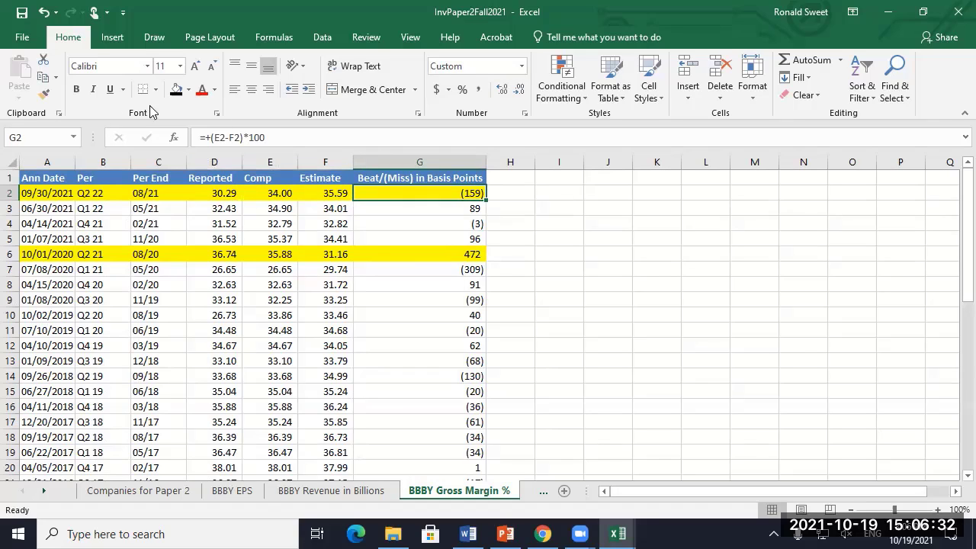
click(281, 139)
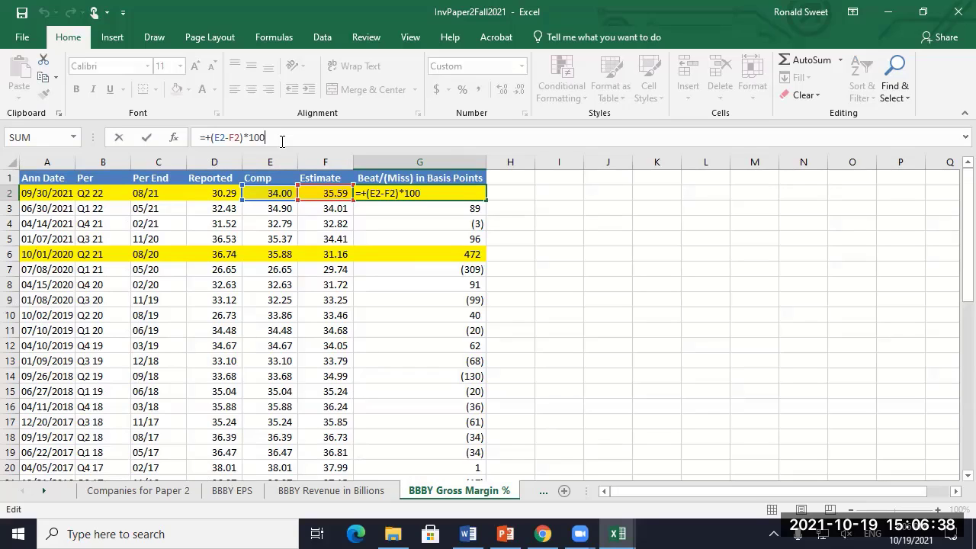
key(ctrl+Return)
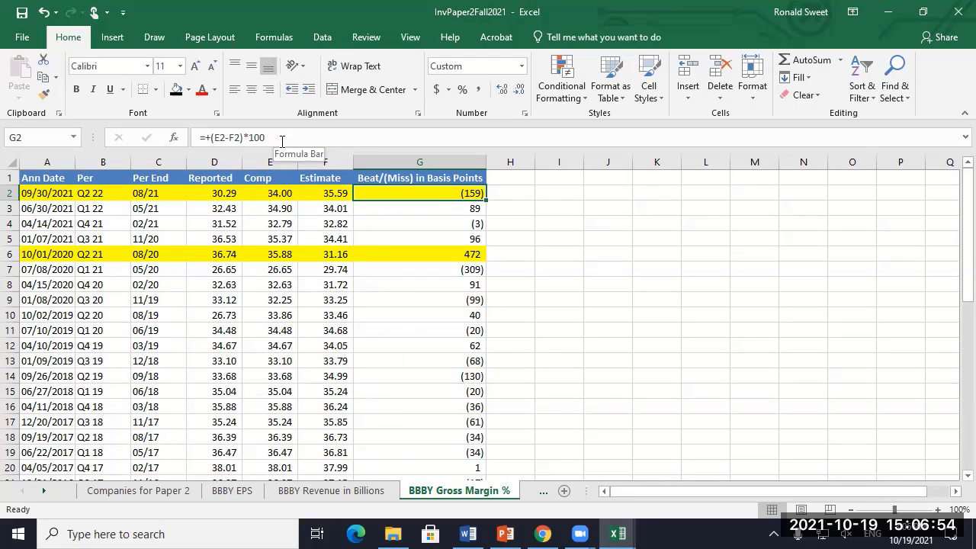
Step: Examine the Q2 21 beat/miss formula and compare the Q2 21 comparable gross margin with Q2 22
click(438, 257)
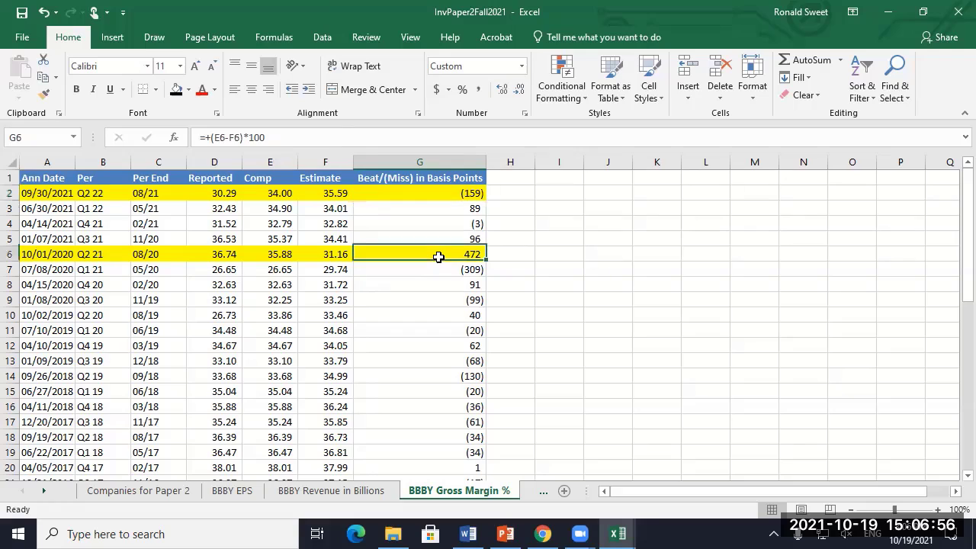
click(270, 254)
click(273, 191)
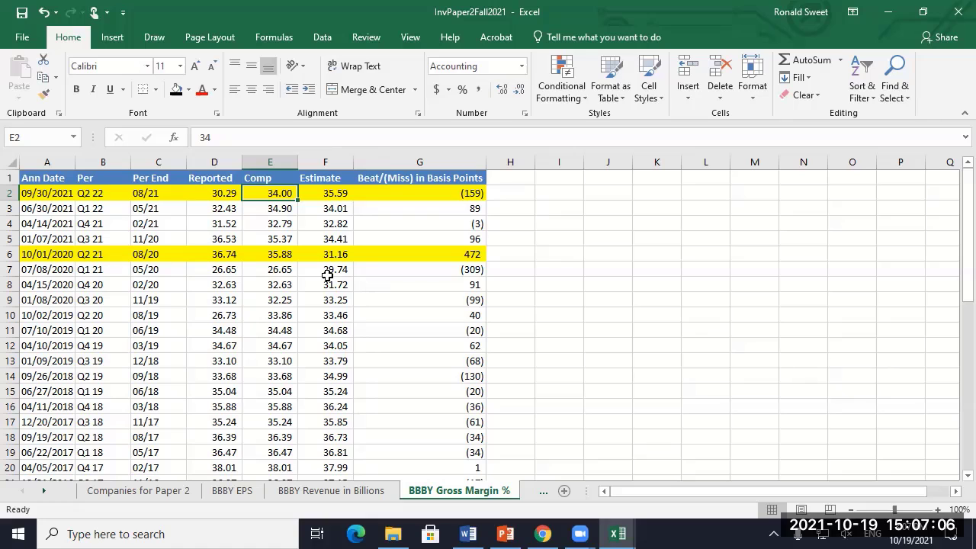
Step: Open the BBBY EBITDA Margin sheet and examine the EBITDA data, the current-quarter margin formulas, and Q2 22 reported and comparable EBITDA
click(531, 492)
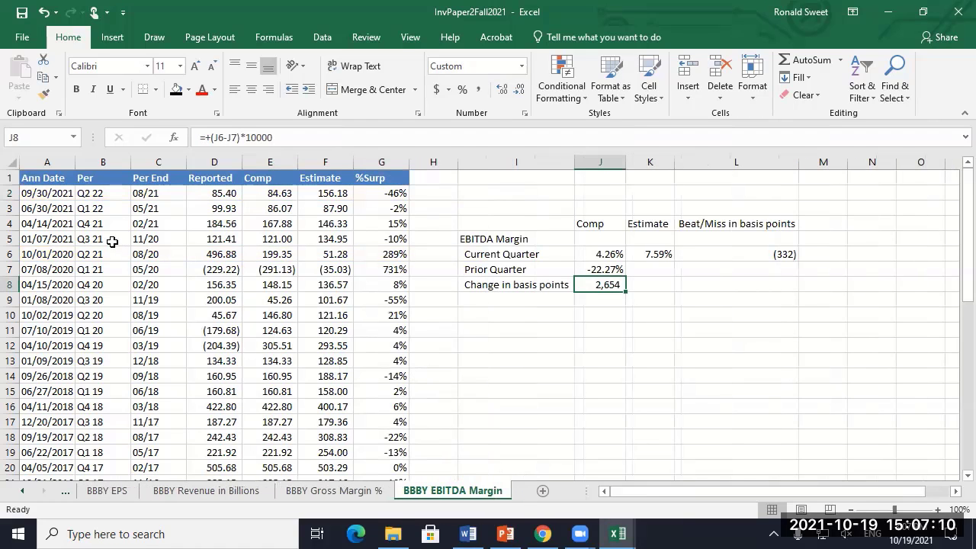
drag(193, 193, 387, 285)
click(602, 255)
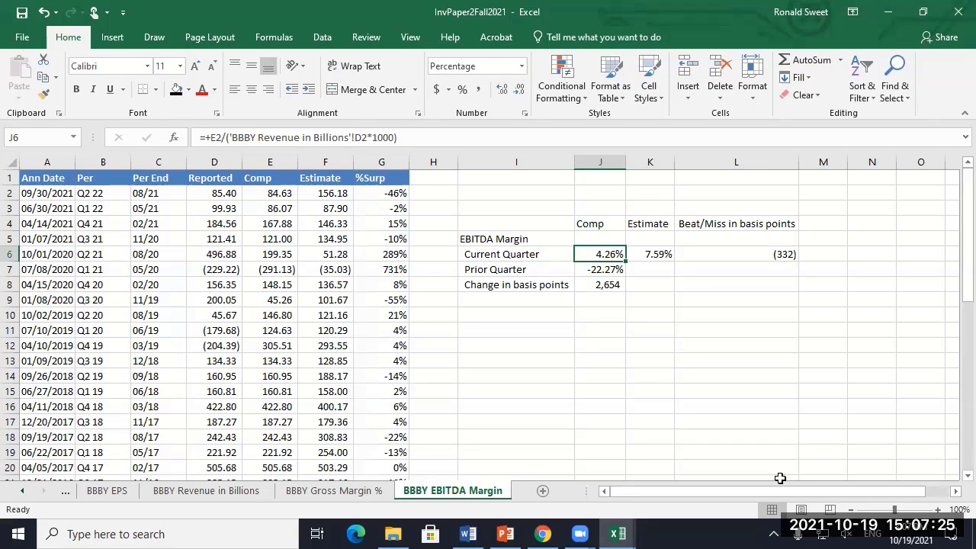
click(652, 252)
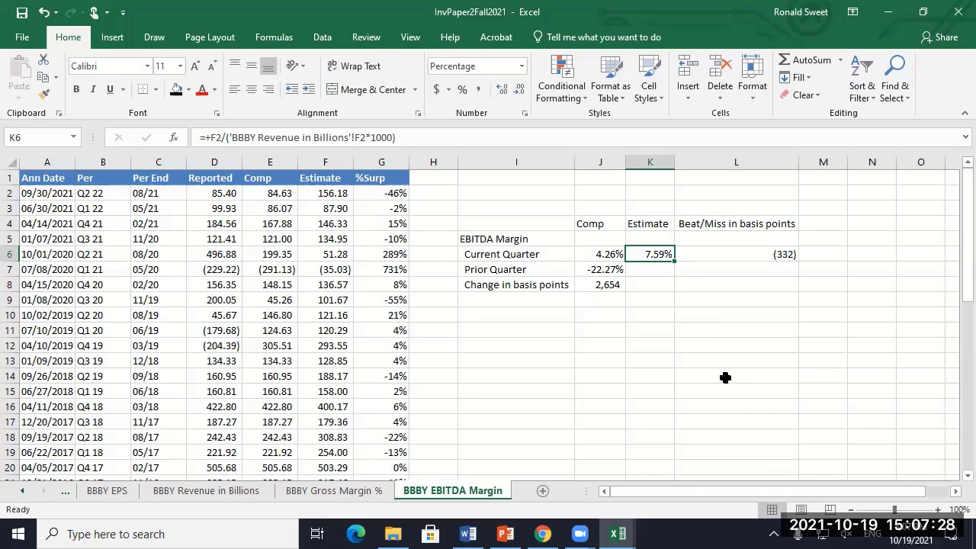
click(215, 193)
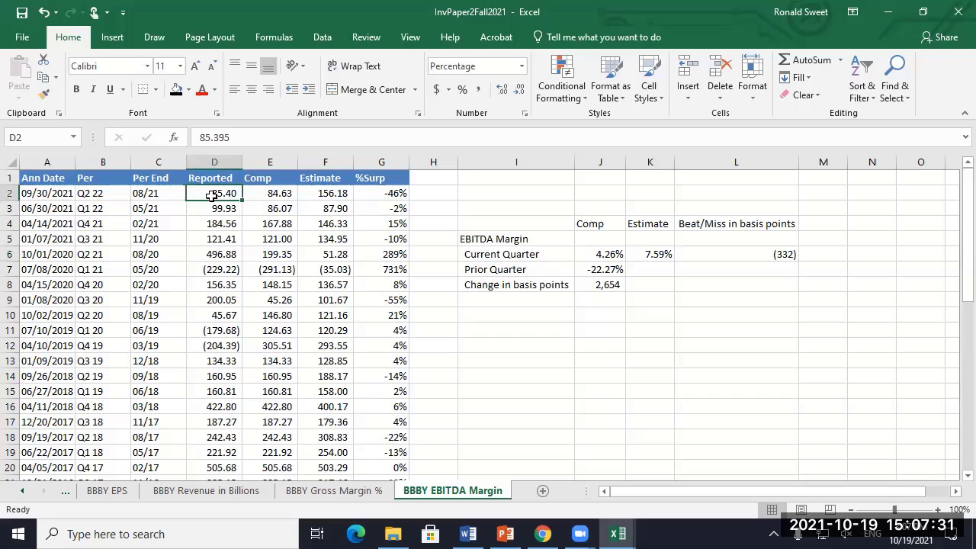
click(276, 193)
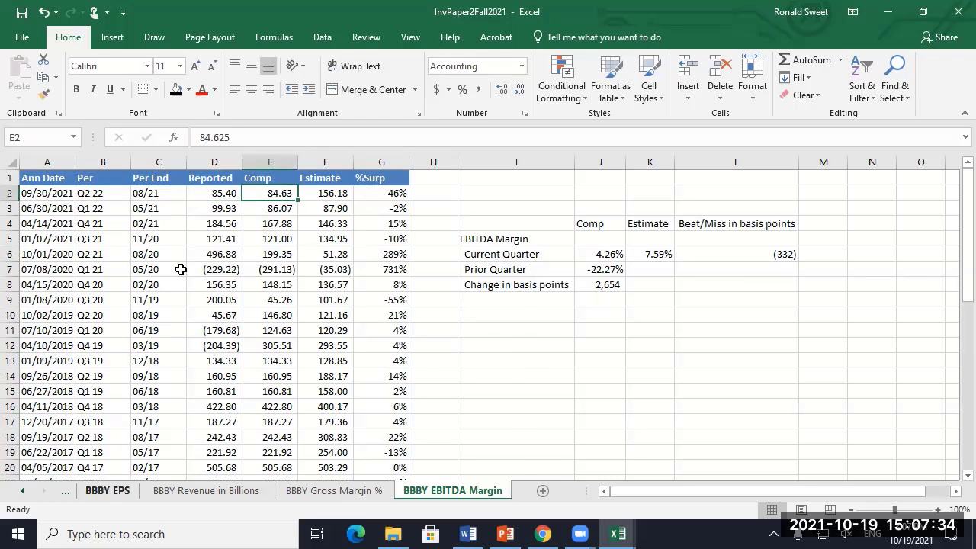
Step: Go back to the BBBY EPS sheet and examine the comparable EPS for Q2 22
key(ctrl+Page_Up)
key(ctrl+Page_Up)
key(ctrl+Page_Up)
click(255, 203)
click(354, 206)
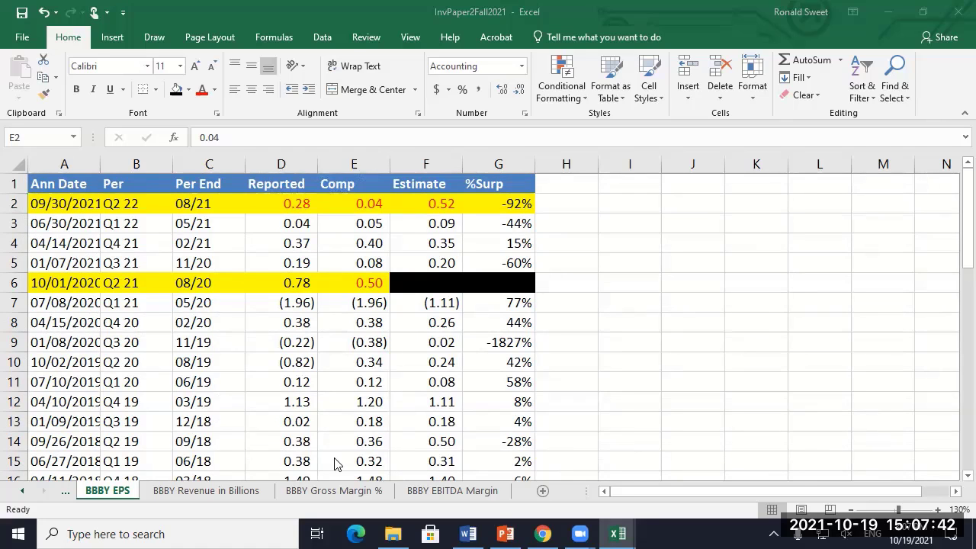
Step: Return to the BBBY EBITDA Margin sheet and compare the Q2 22 reported EBITDA with the comparable figure
click(436, 491)
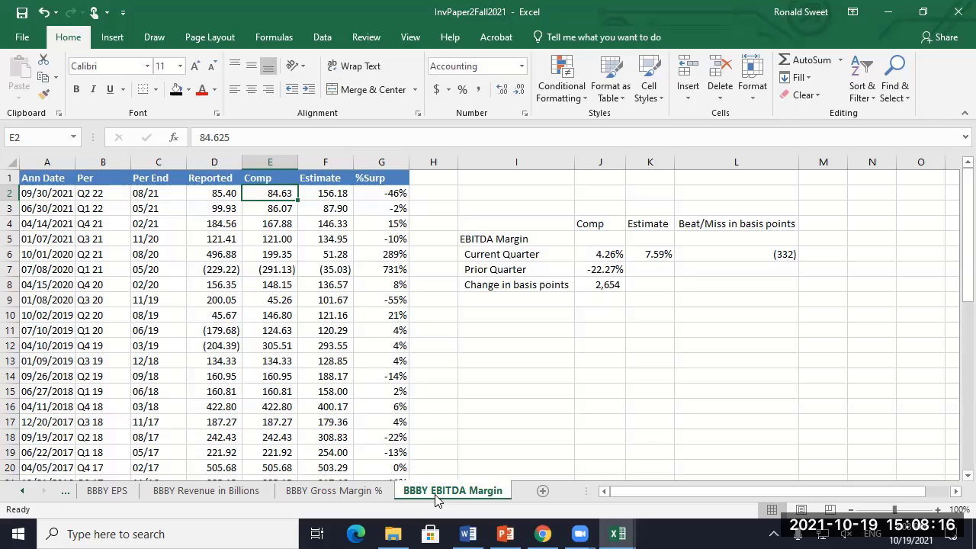
drag(217, 192, 253, 189)
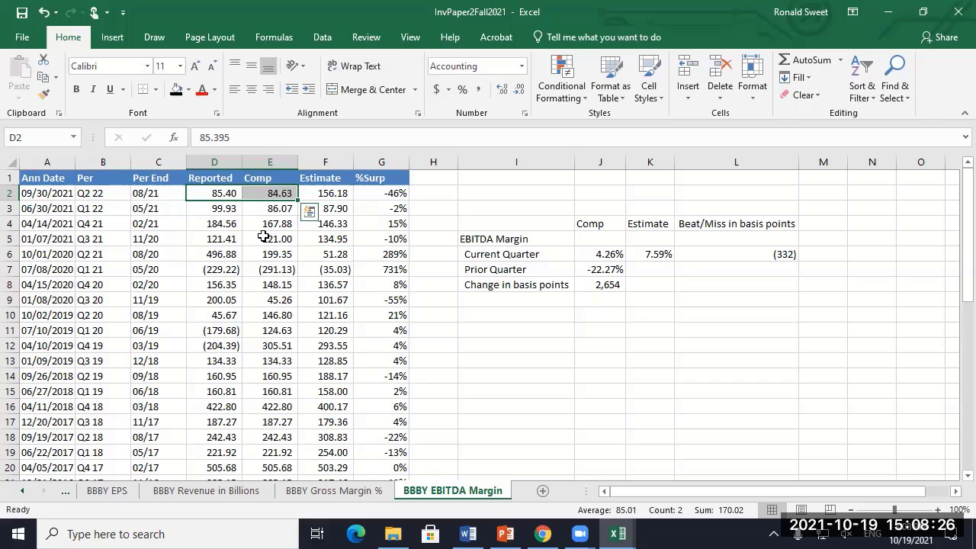
click(267, 191)
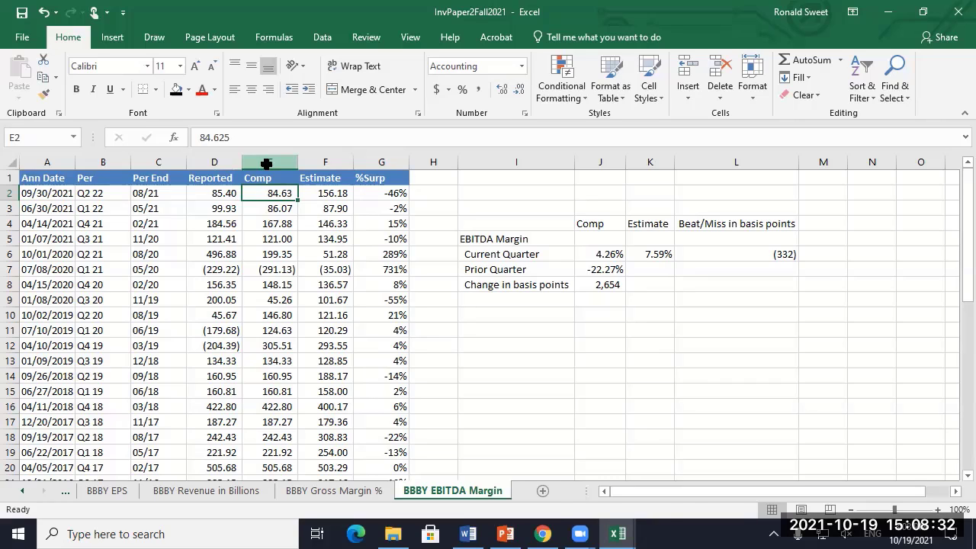
click(266, 156)
click(271, 193)
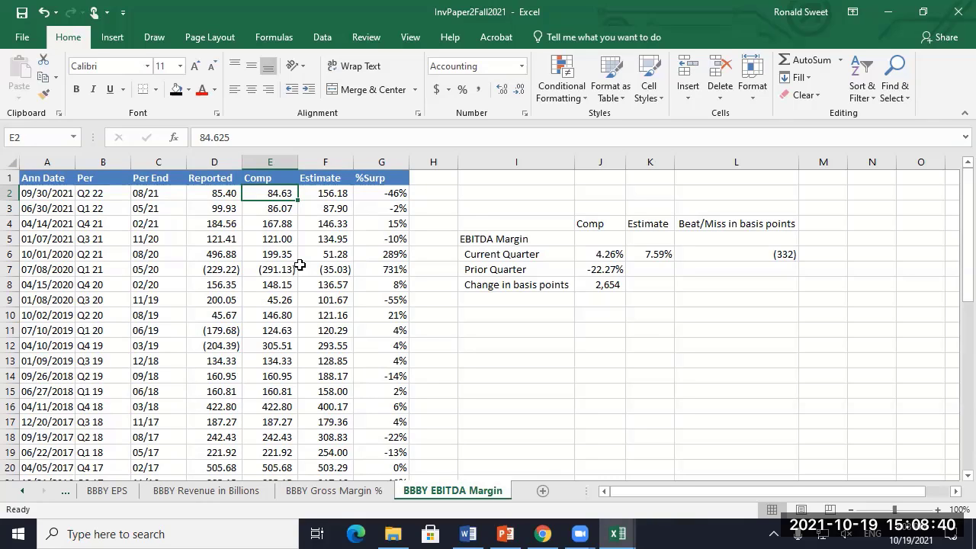
Step: Recheck the Q2 22 EPS row, and examine the beat/miss in basis points formula on the BBBY EBITDA Margin sheet
click(99, 492)
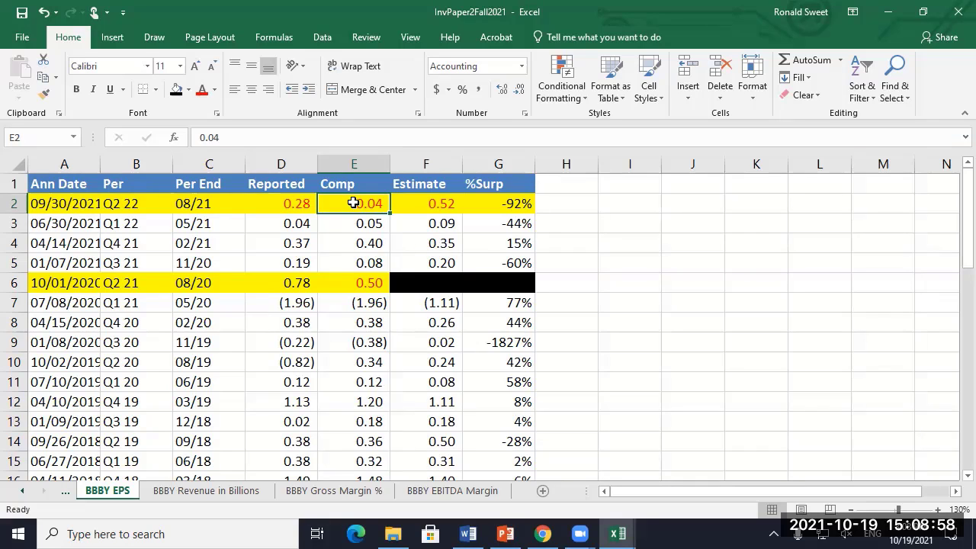
click(448, 491)
click(756, 258)
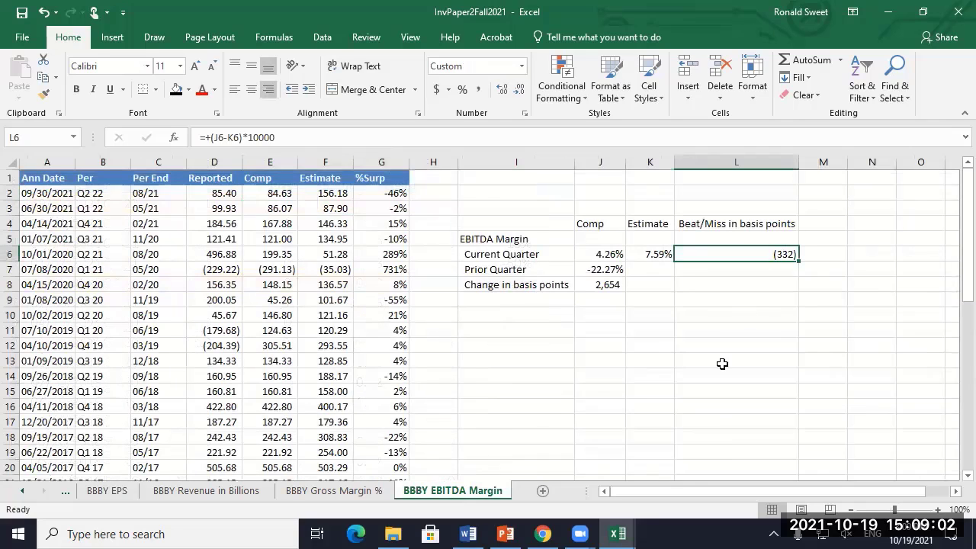
Step: Correct the prior-quarter EBITDA margin formula in J7 to =+E6/('BBBY Revenue in Billions'!D6*1000)
click(599, 283)
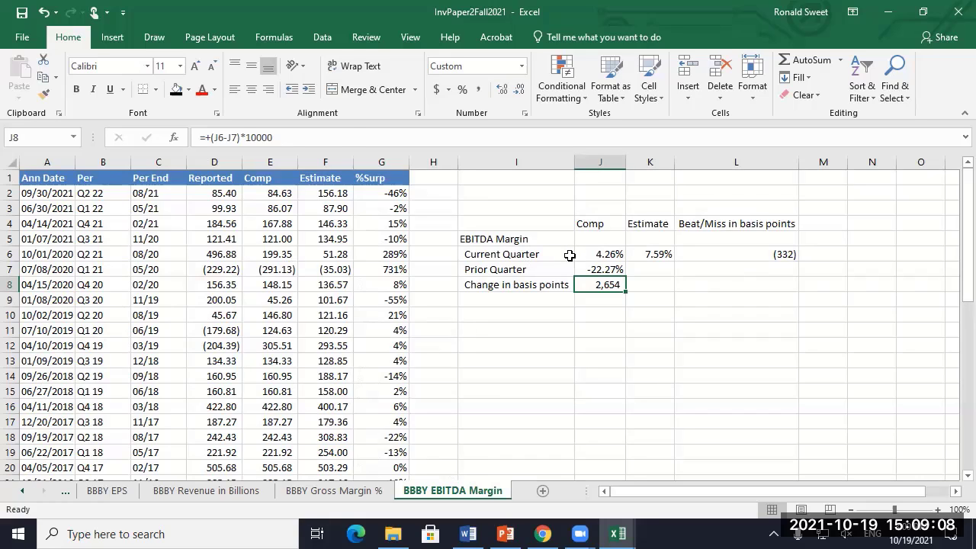
key(Up)
key(F2)
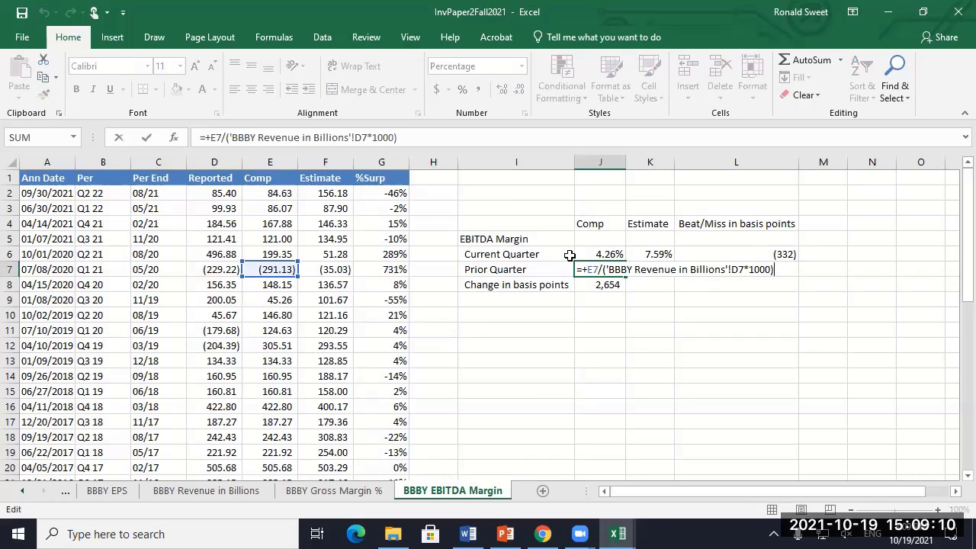
key(Home)
key(Right)
key(Delete)
key(Delete)
text(6/)
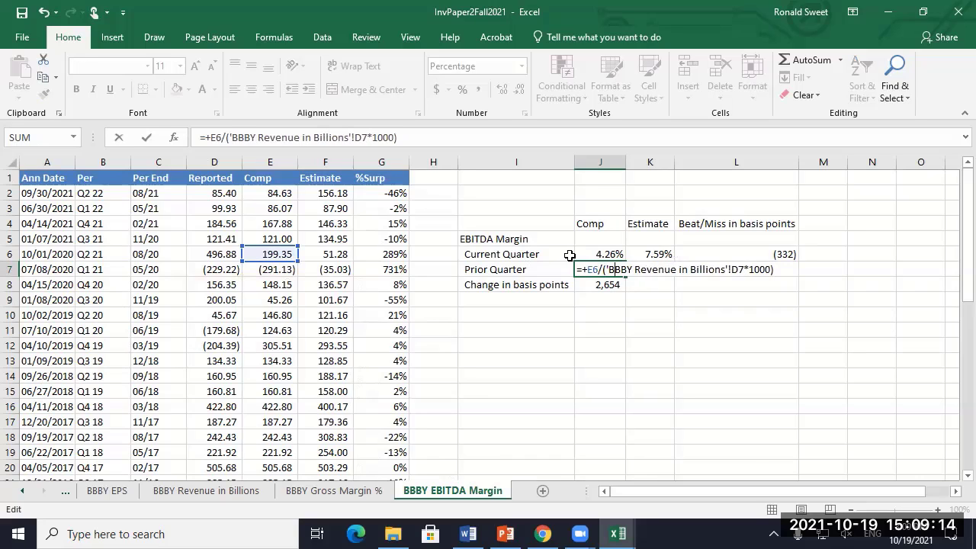
key(Right)
key(Right)
key(Right)
key(Right)
key(Right)
key(Right)
key(Right)
key(Right)
key(Right)
key(Right)
key(Right)
key(Right)
key(Right)
key(Right)
key(Right)
key(Right)
key(Right)
key(Right)
key(Right)
key(Right)
key(Delete)
text(6)
key(Return)
key(Up)
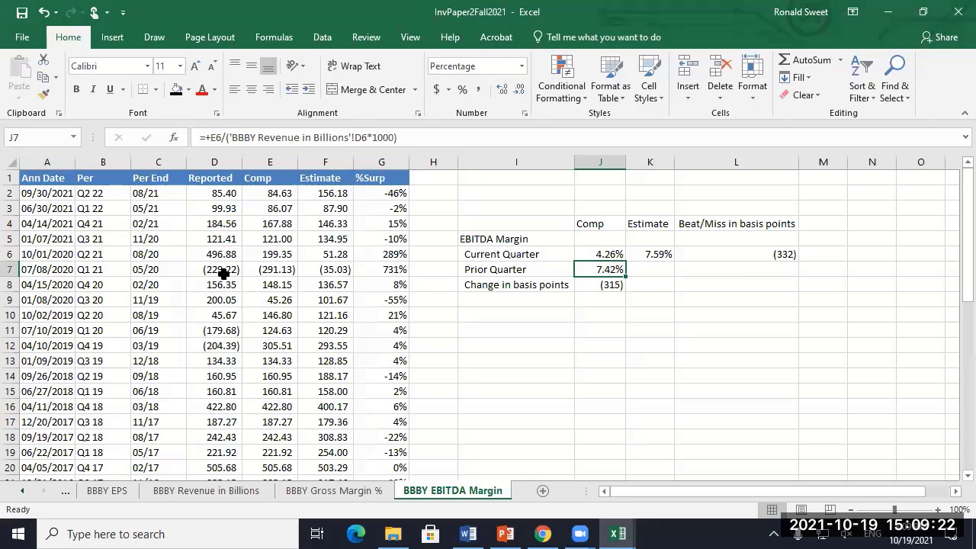
Step: Examine the Q1 21 EBITDA row and the Q1 21 reported and comparable EPS on the BBBY EPS sheet
drag(223, 273, 387, 276)
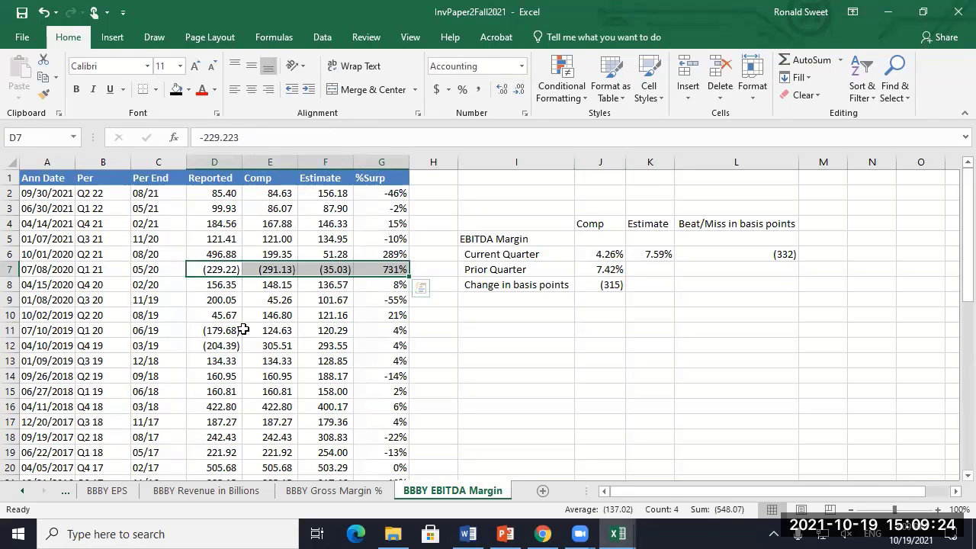
click(107, 491)
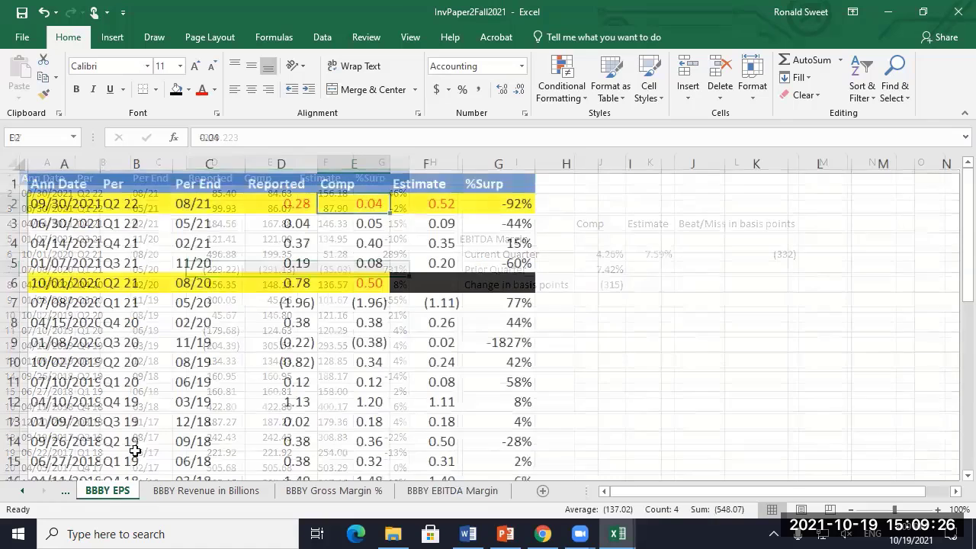
drag(290, 301, 361, 304)
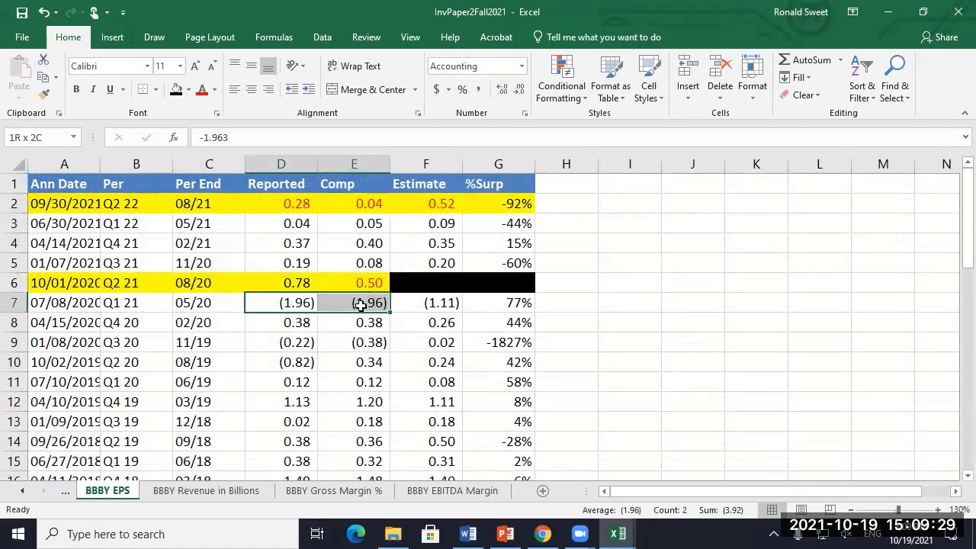
Step: Open the BBBY Revenue in Billions sheet and examine the Q4 20 reported and comparable revenue
click(246, 488)
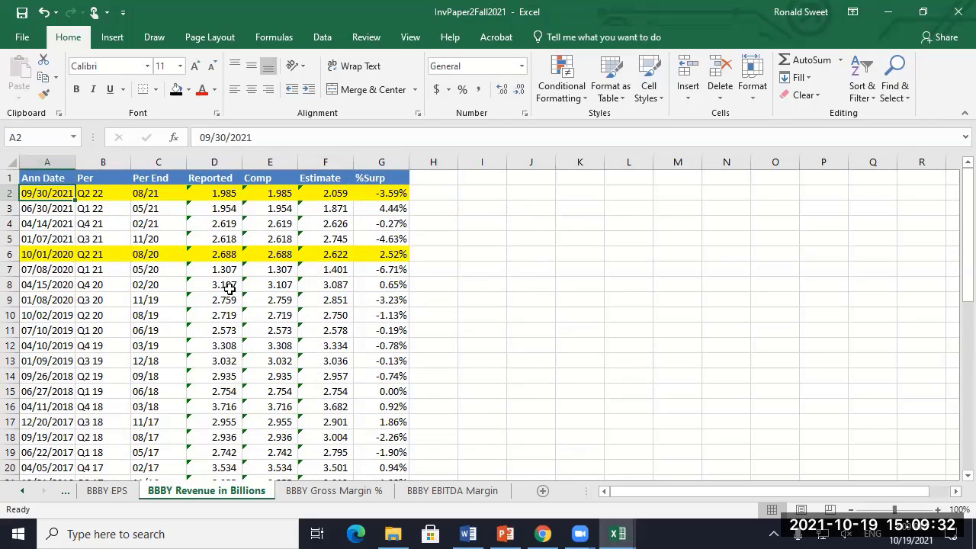
drag(226, 284, 276, 271)
drag(272, 285, 272, 285)
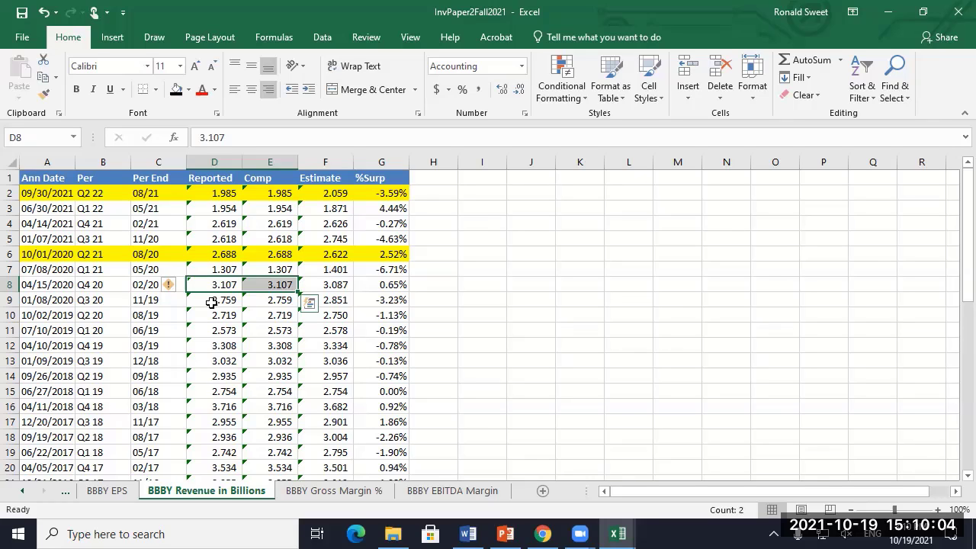
key(Escape)
click(45, 184)
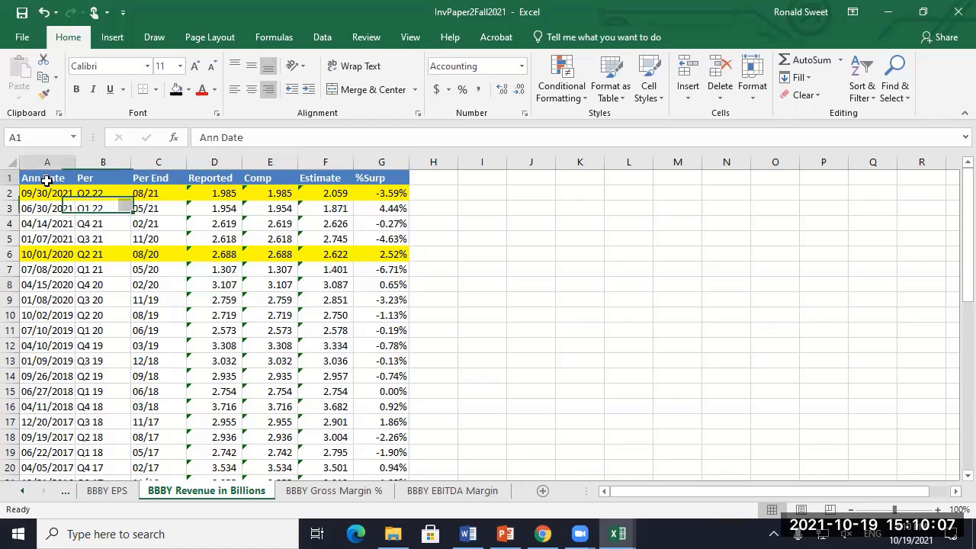
Step: Open the BBBY EPS sheet and examine the period column and the blacked-out Q2 21 estimate
click(107, 492)
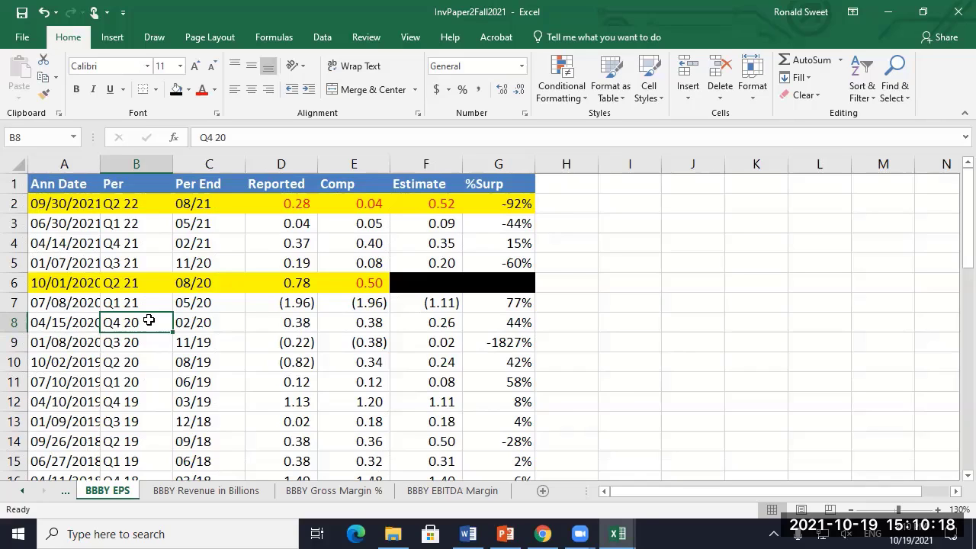
click(142, 164)
click(615, 336)
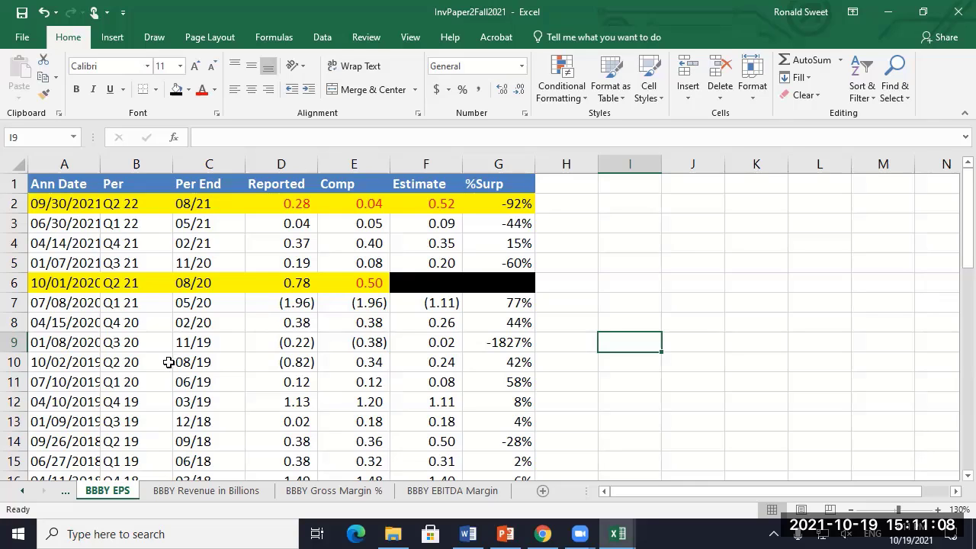
click(432, 282)
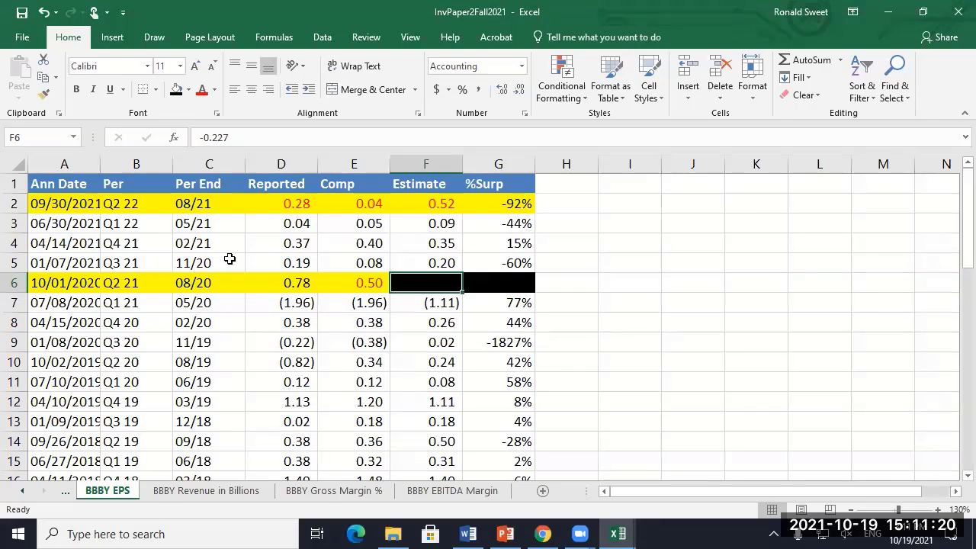
Step: Widen the Ann Date column on the BBBY EPS sheet to fit the full dates, and return to the BBBY EBITDA Margin sheet
click(64, 206)
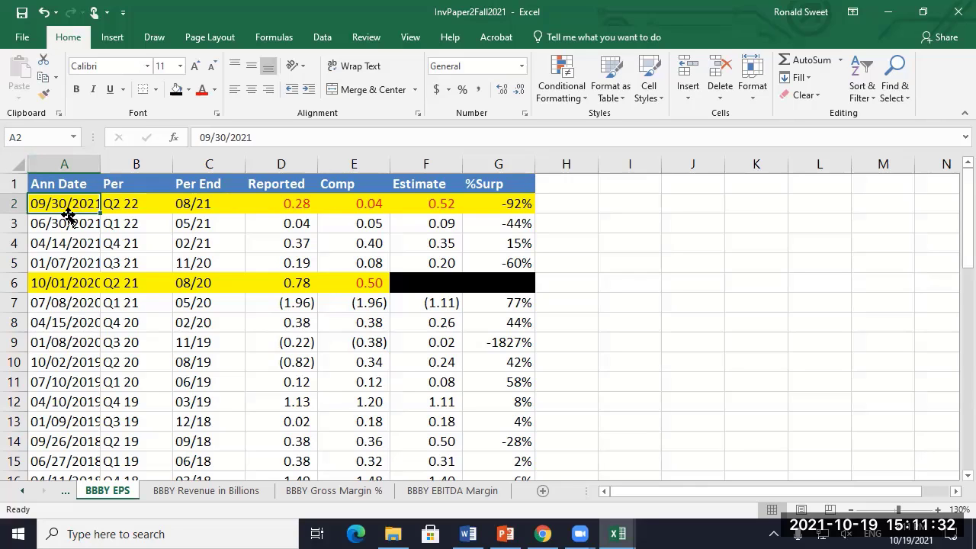
drag(100, 168, 114, 168)
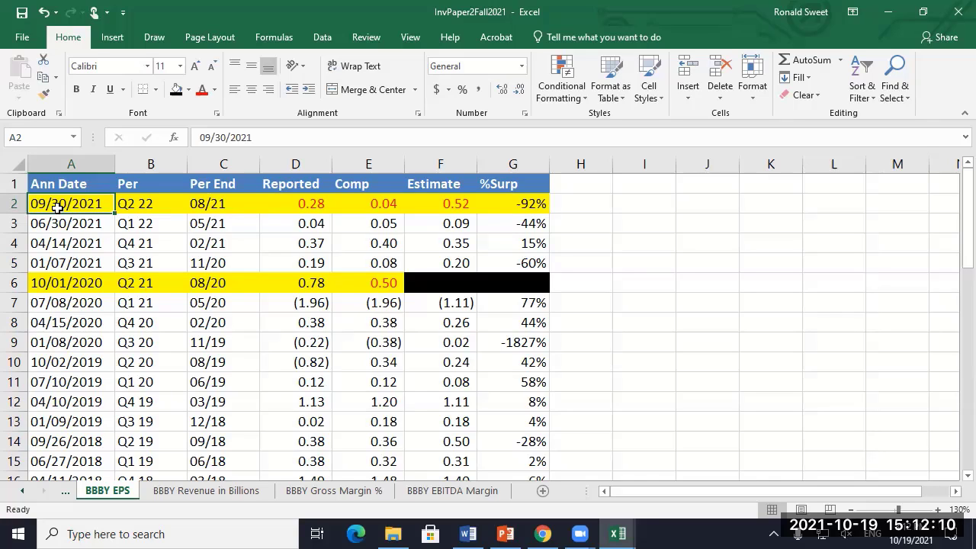
click(47, 183)
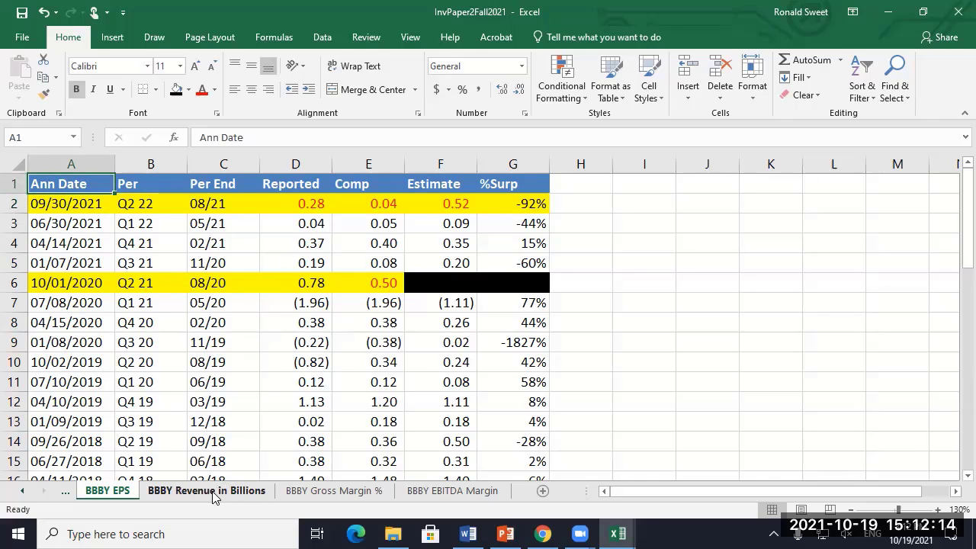
click(497, 495)
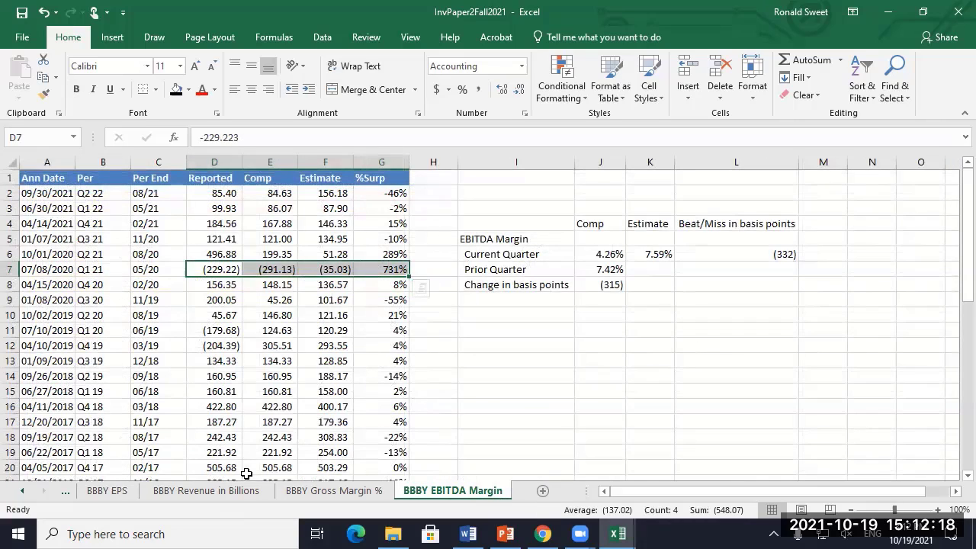
Step: Open the BBBY Revenue in Billions sheet and compare the Q1 21 revenue row with the Q4 20 row
click(206, 492)
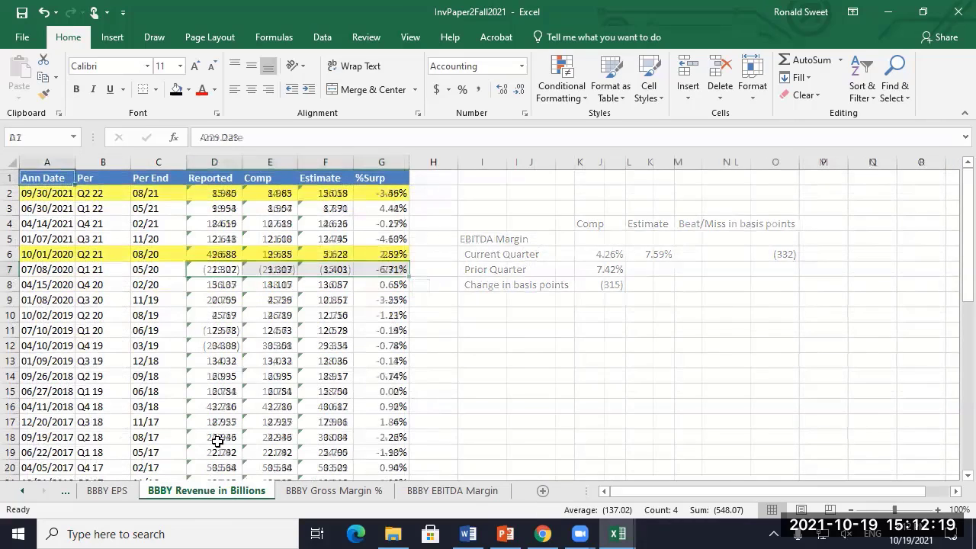
click(215, 272)
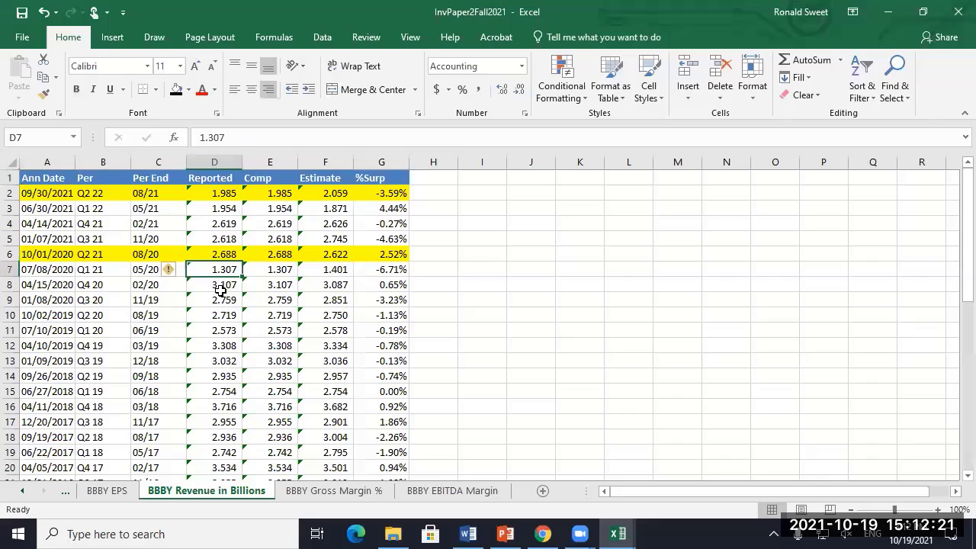
click(12, 270)
click(12, 287)
click(12, 270)
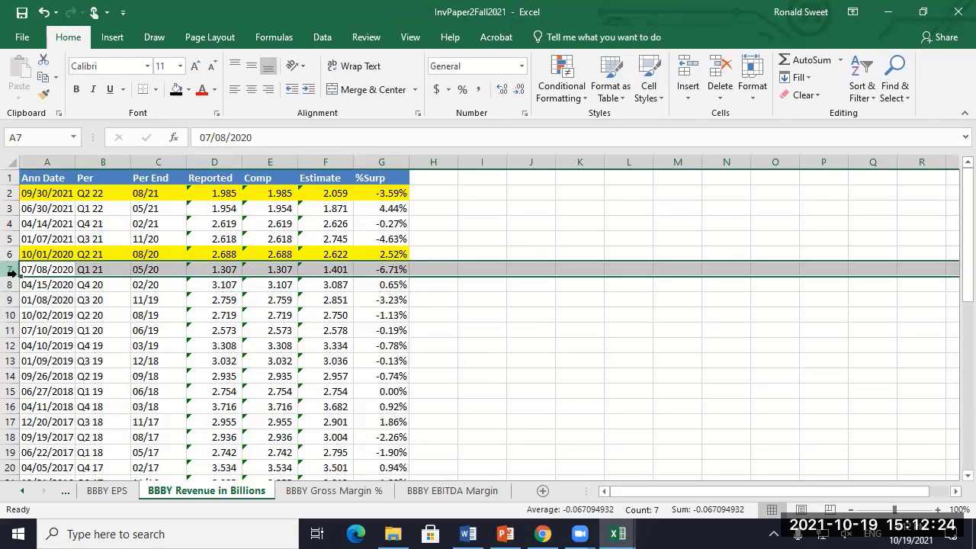
click(11, 287)
click(11, 271)
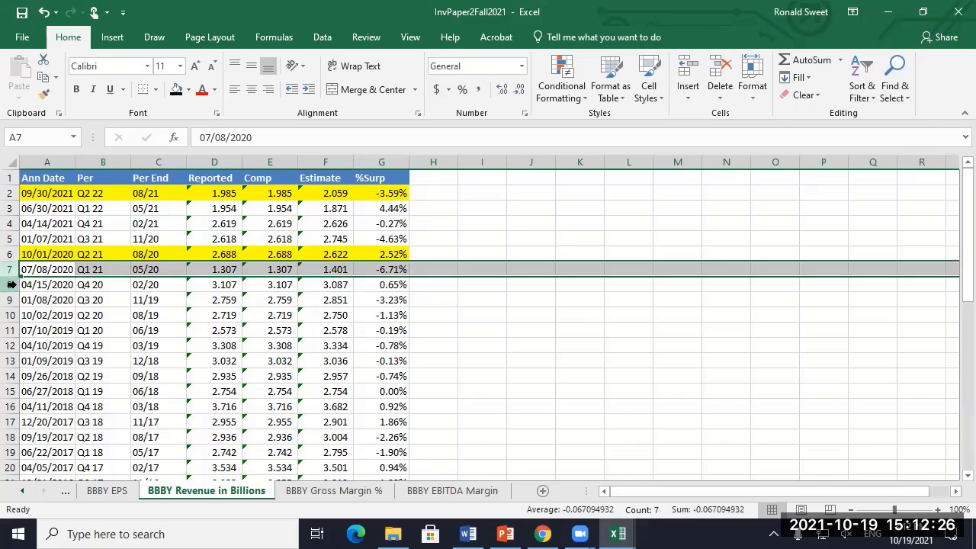
click(11, 285)
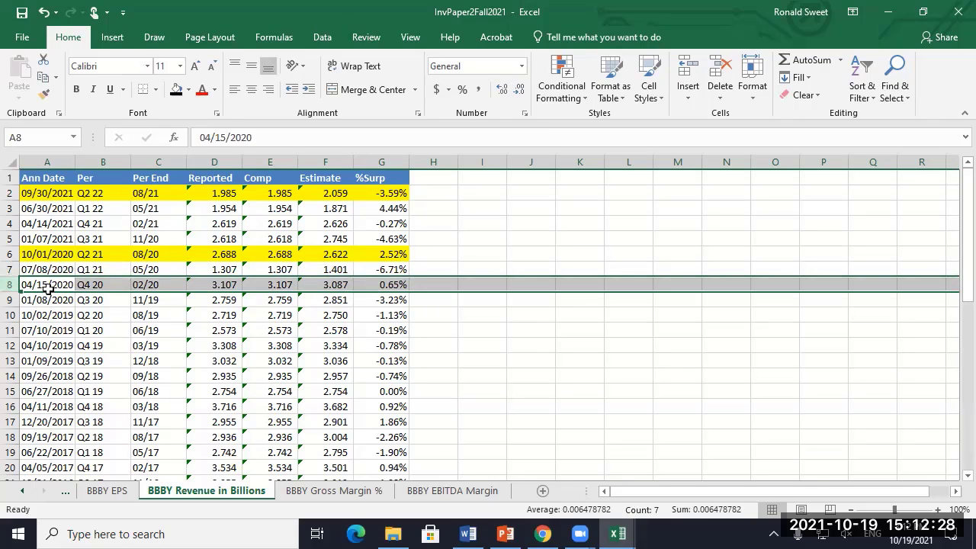
Step: Examine the Q4 20 announcement date, period and reported revenue, and the Q1 21 reported revenue
click(47, 286)
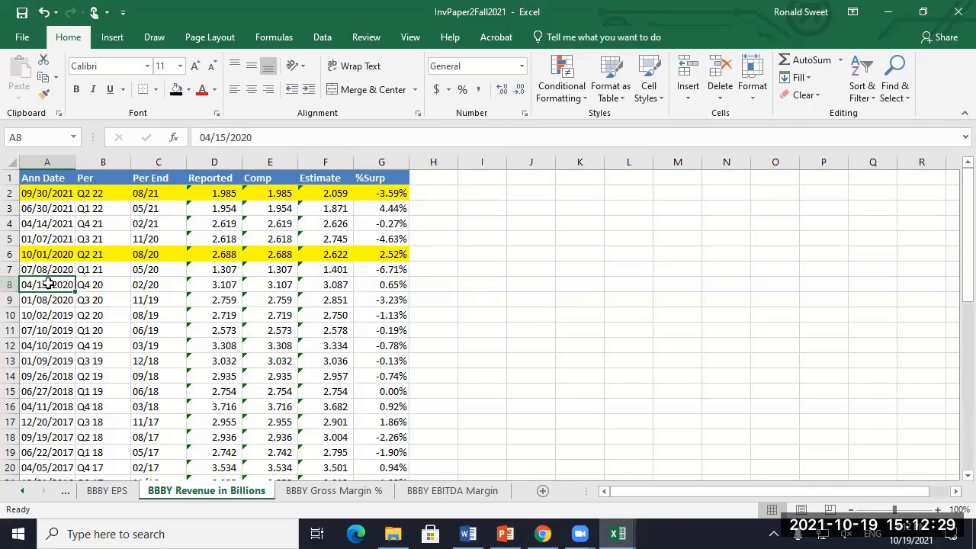
click(89, 287)
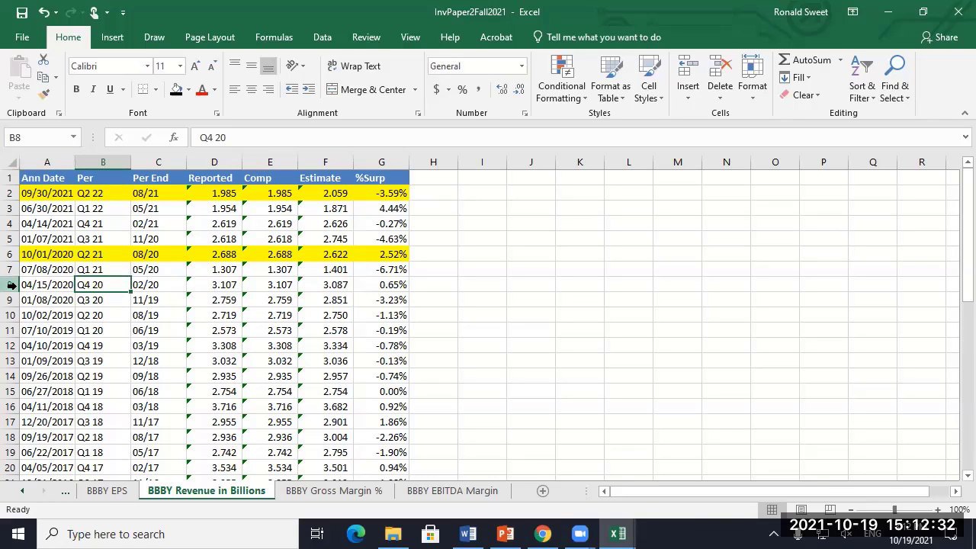
click(12, 284)
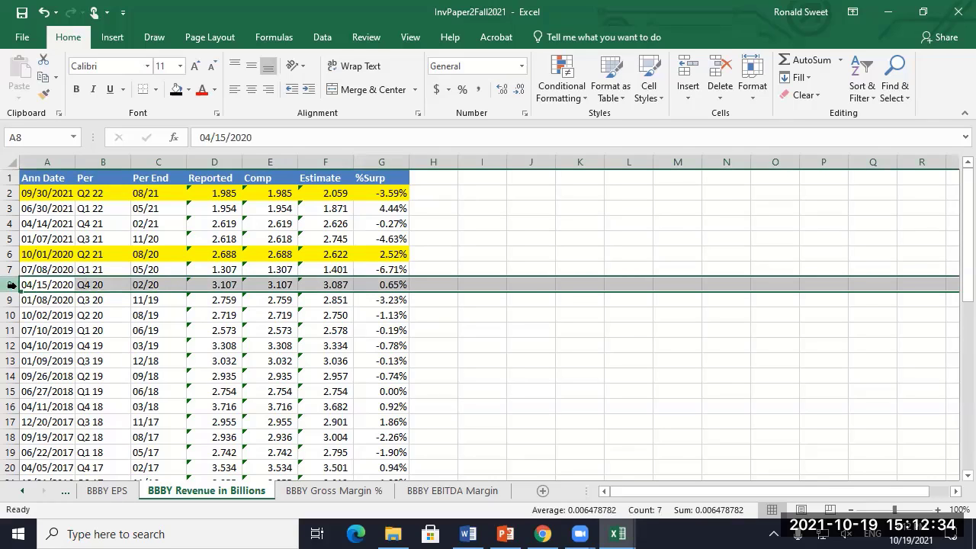
click(90, 284)
click(217, 287)
click(218, 269)
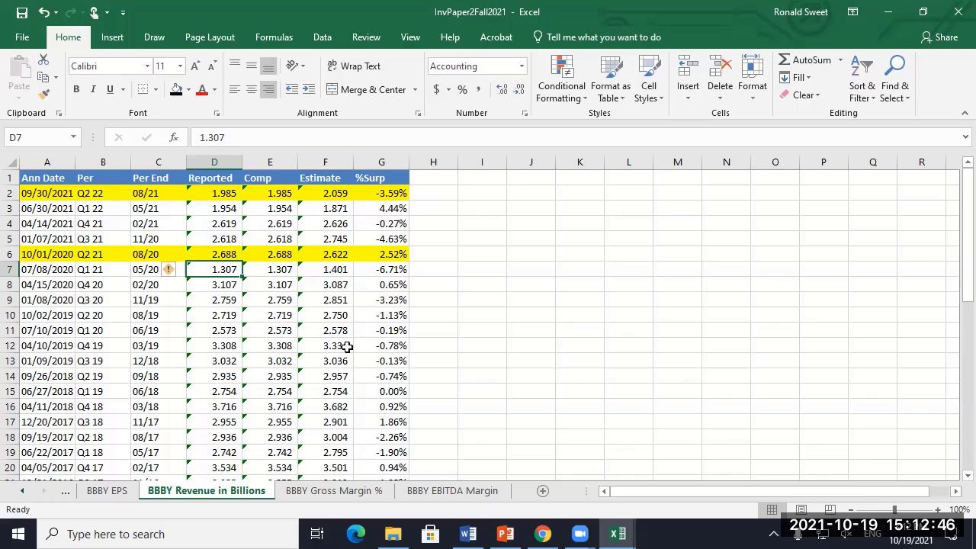
Step: Compare the Q2 22 reported revenue with the reported revenue of Q2 19 and Q2 18
click(219, 193)
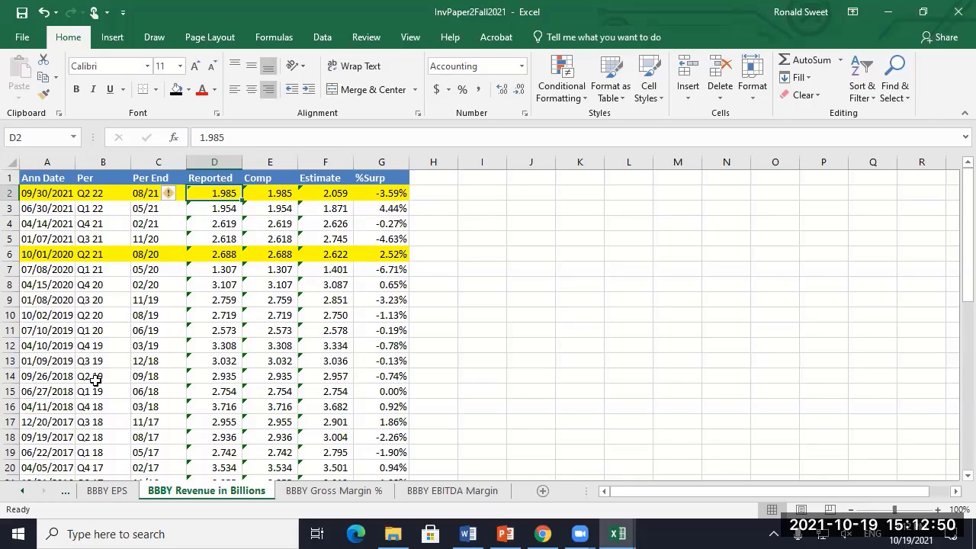
click(228, 378)
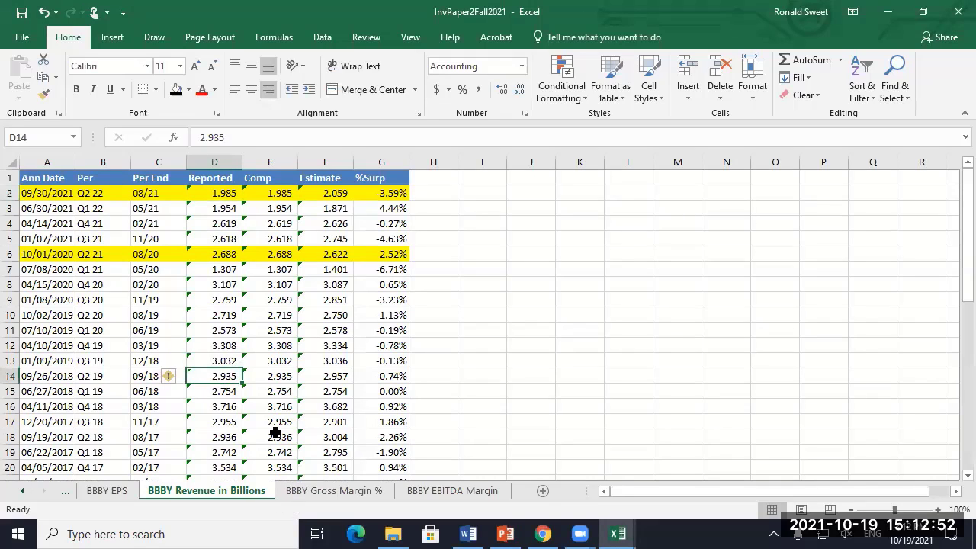
click(208, 438)
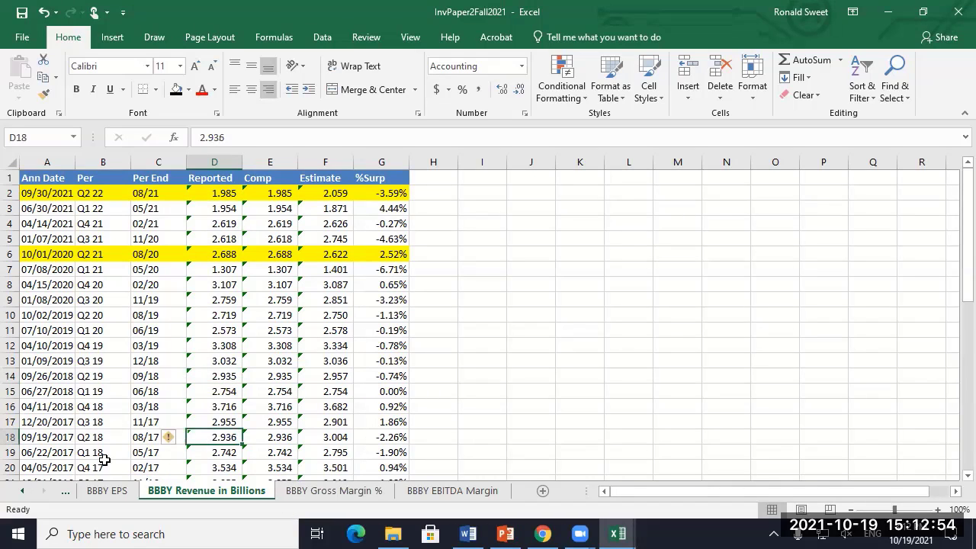
click(219, 195)
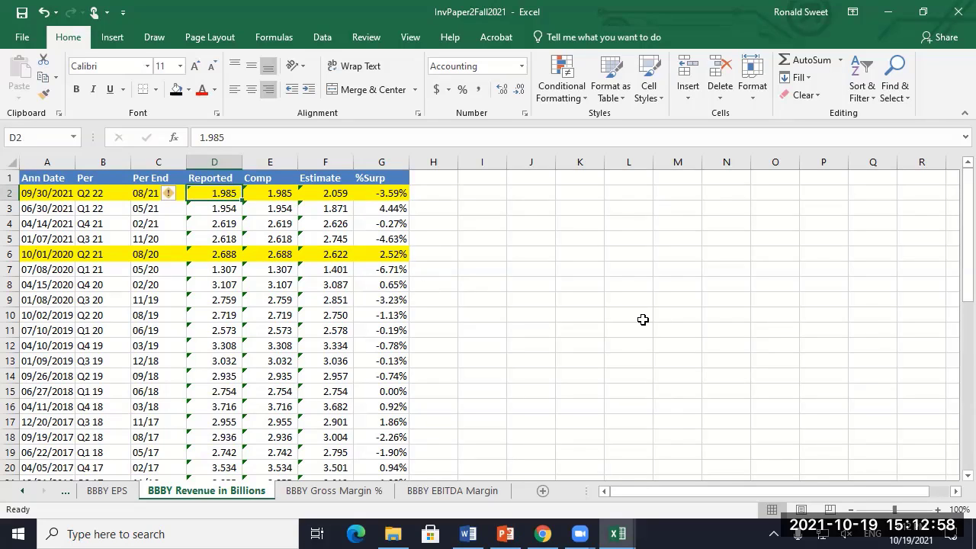
Step: Open the Companies for Paper 2 sheet and go through the companies from Blackrock to US Bancorp
click(23, 491)
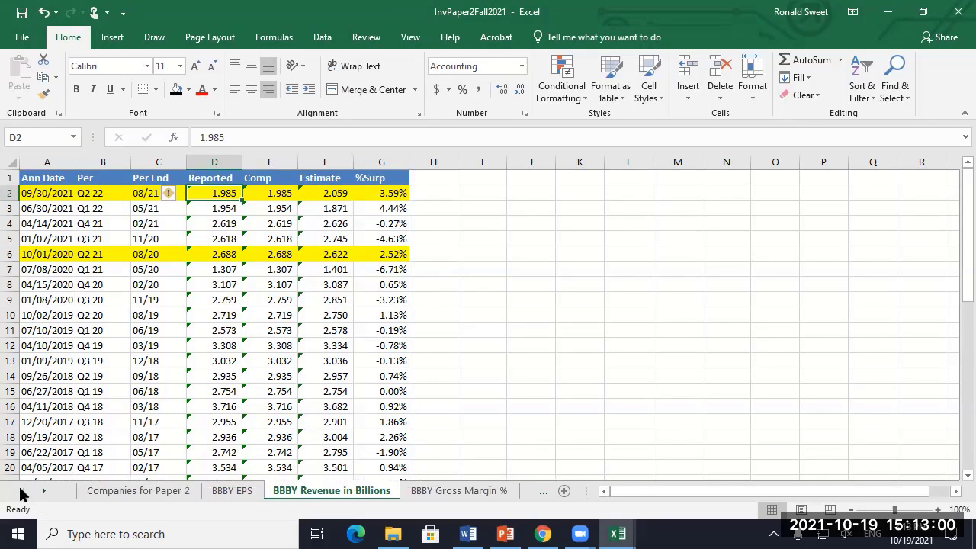
click(89, 491)
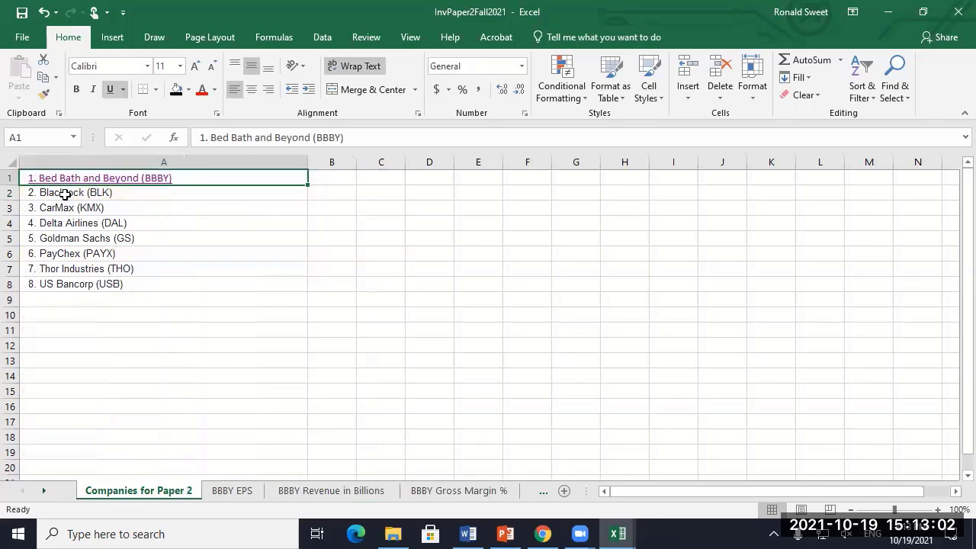
click(67, 192)
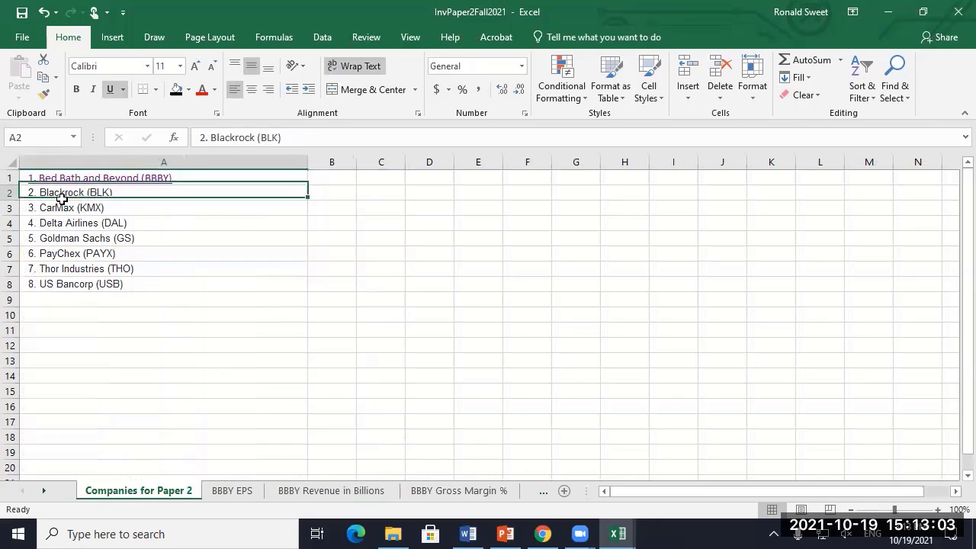
click(64, 242)
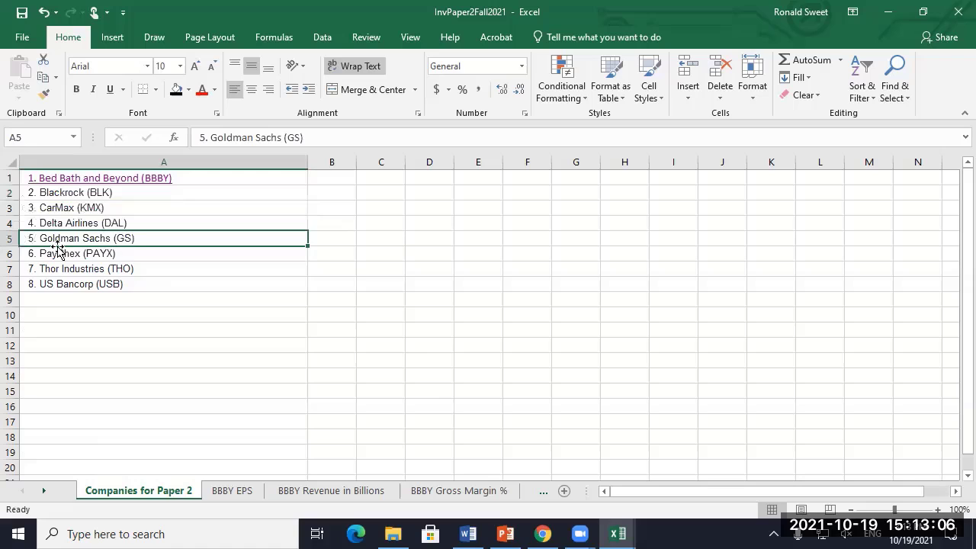
click(52, 195)
click(54, 207)
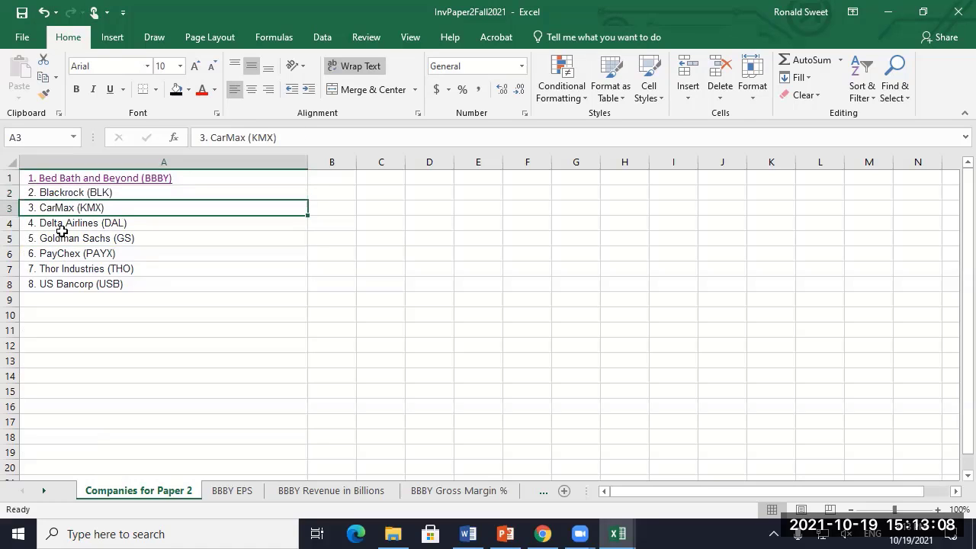
click(68, 222)
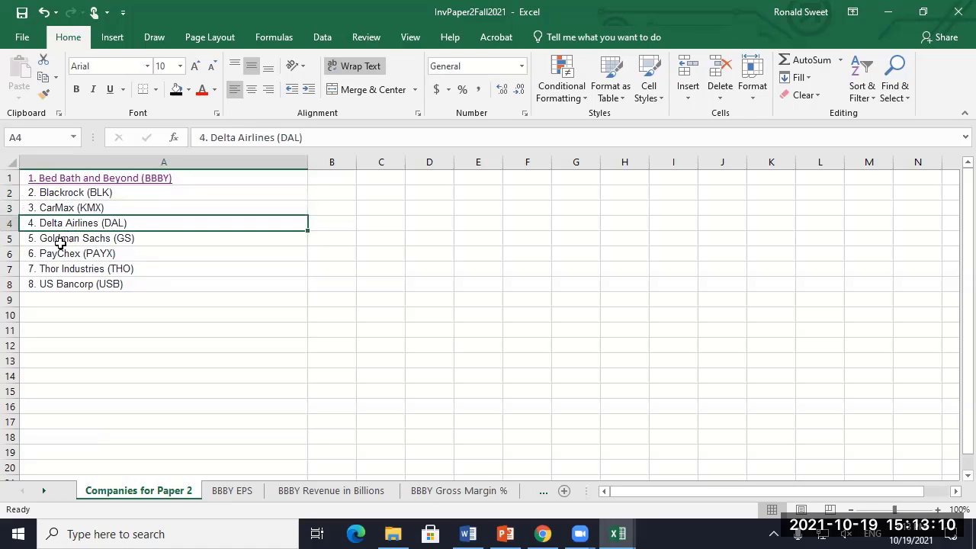
click(64, 241)
click(60, 255)
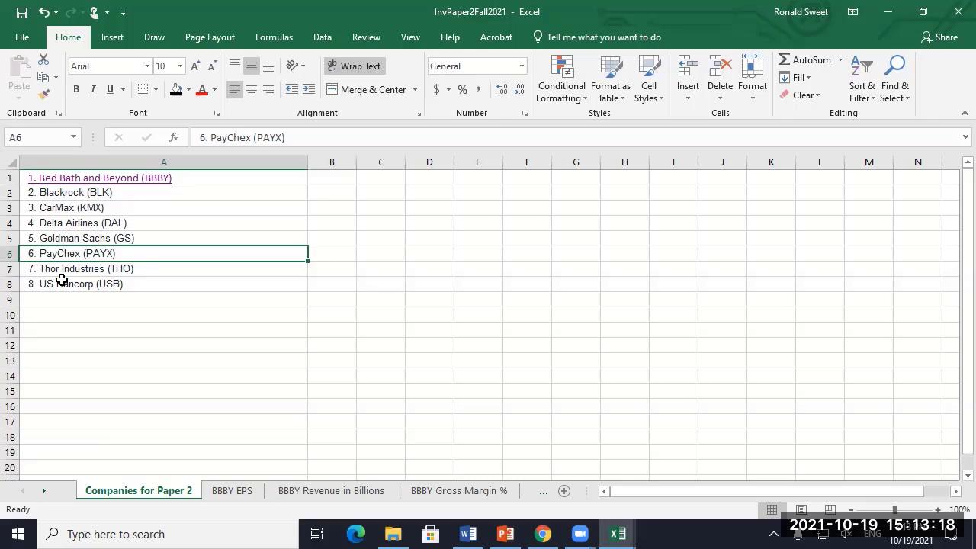
key(Down)
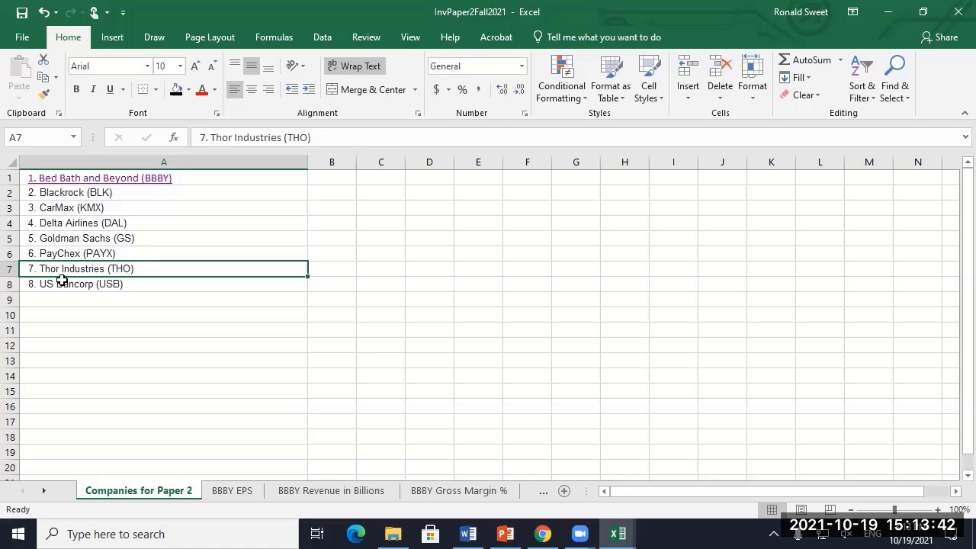
click(62, 282)
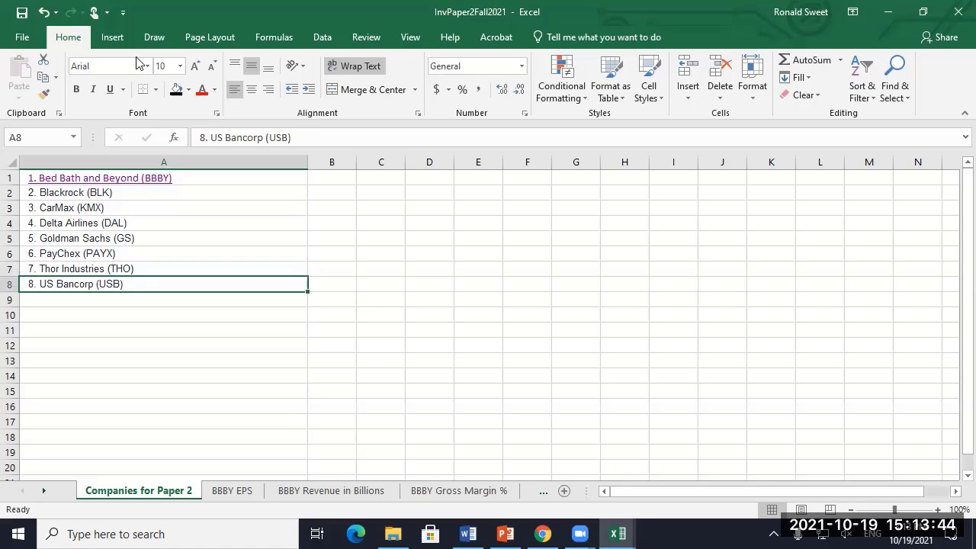
Step: Review the Blackrock, US Bancorp, Goldman Sachs, Delta Airlines and CarMax entries in the company list again
click(47, 194)
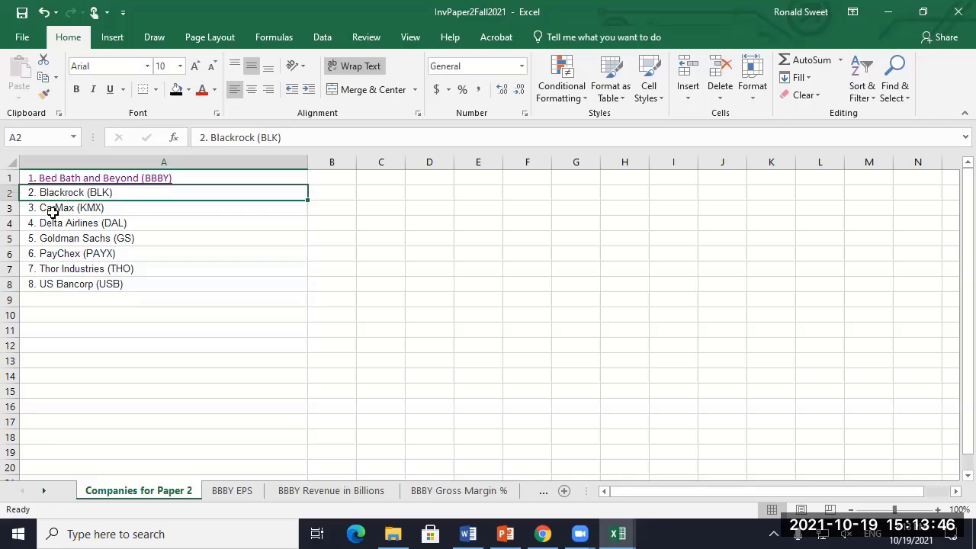
click(61, 283)
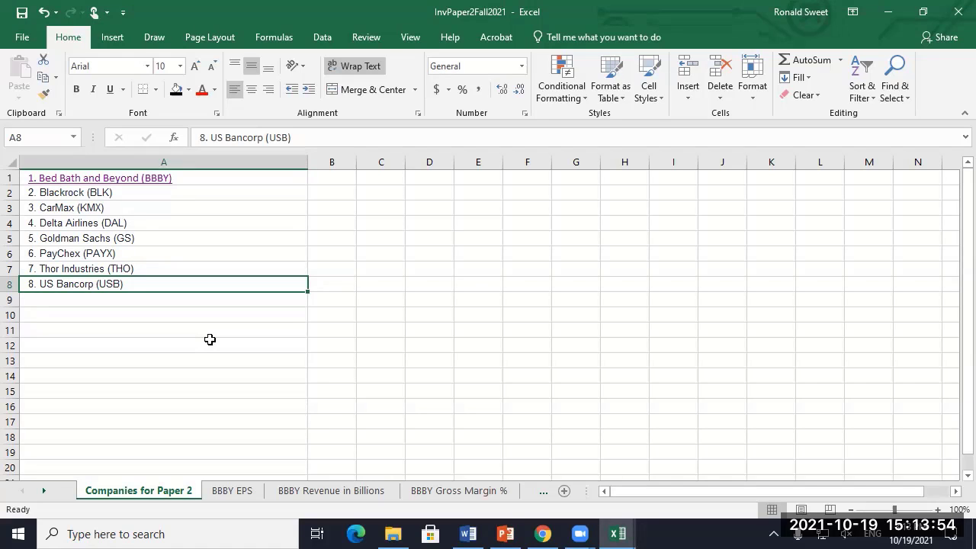
click(81, 241)
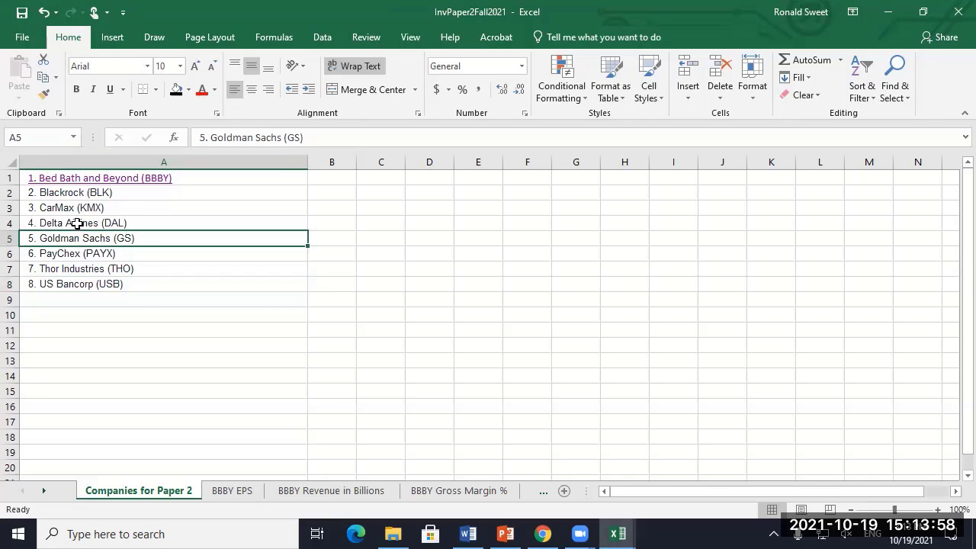
click(80, 222)
click(67, 209)
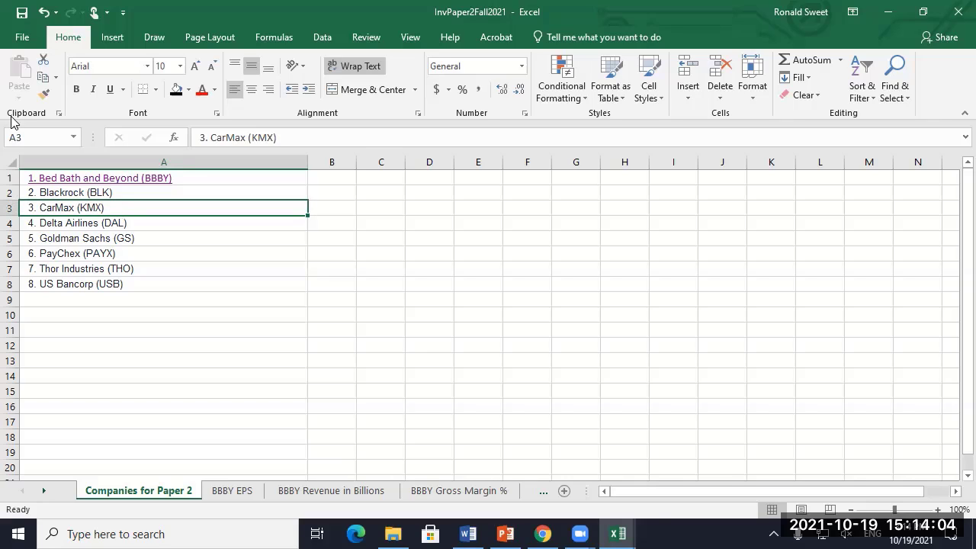
Step: Close the workbook and present the Principles of InvestingCLASS_16 deck in PowerPoint from its first slide through to the third slide
click(957, 19)
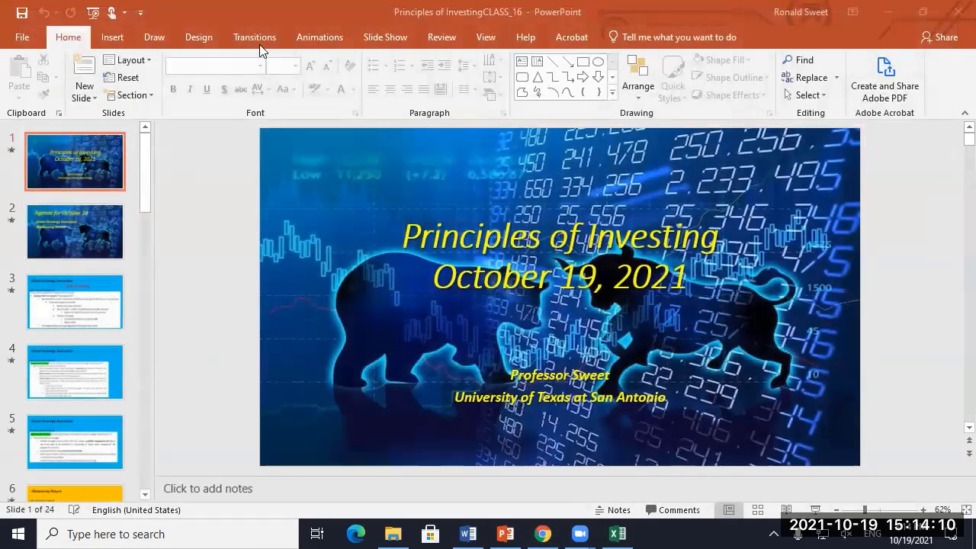
click(385, 39)
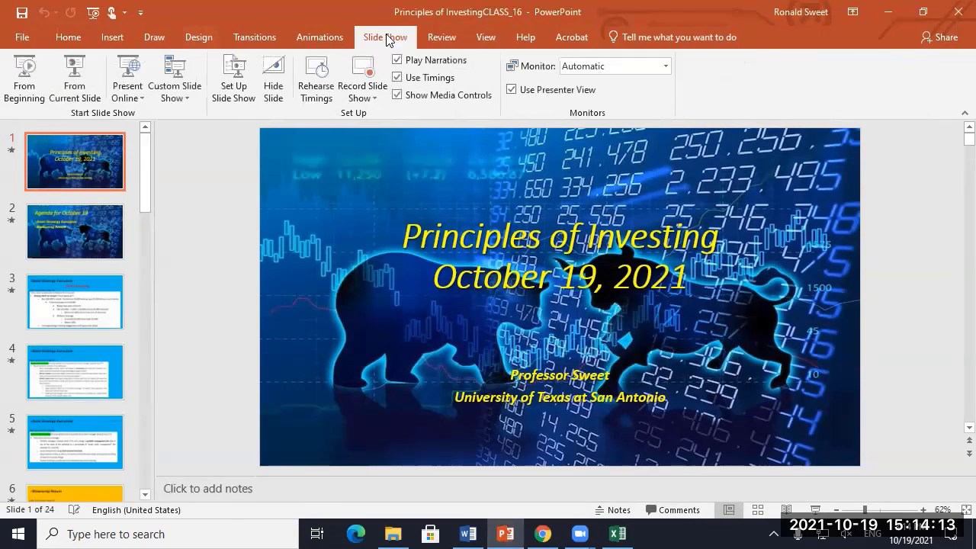
click(26, 76)
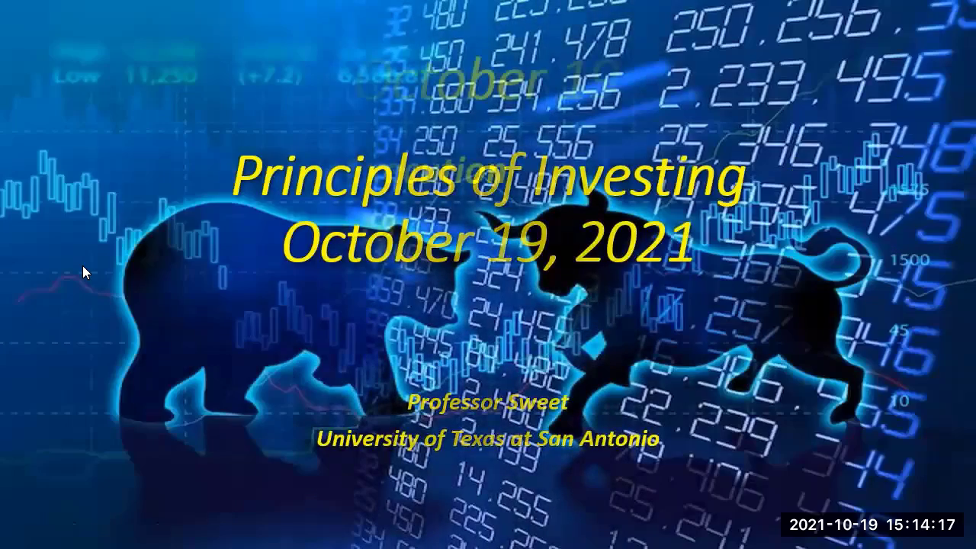
click(84, 266)
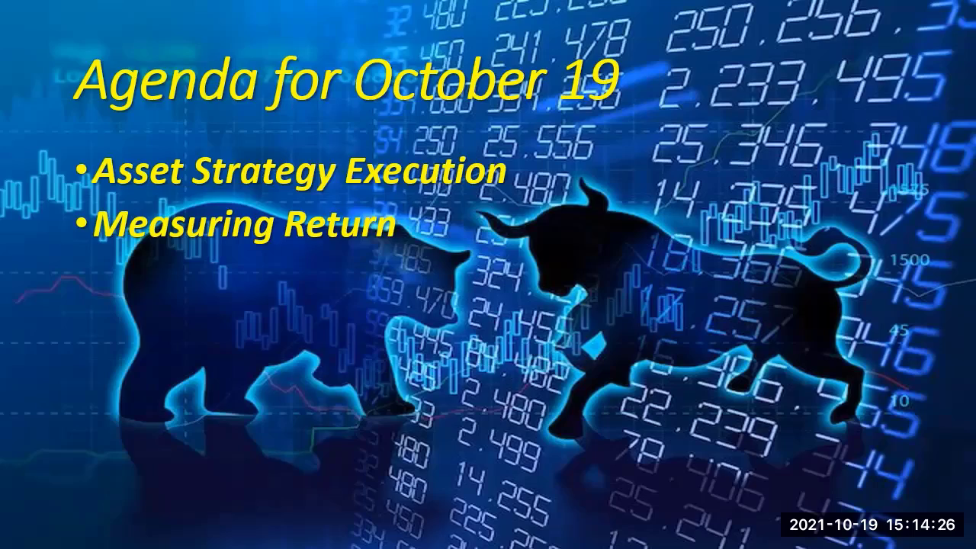
key(Right)
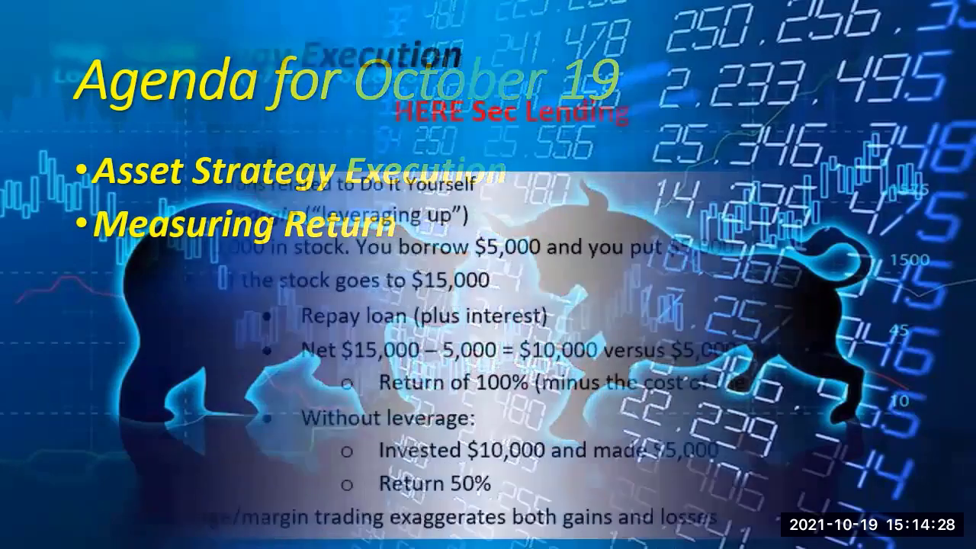
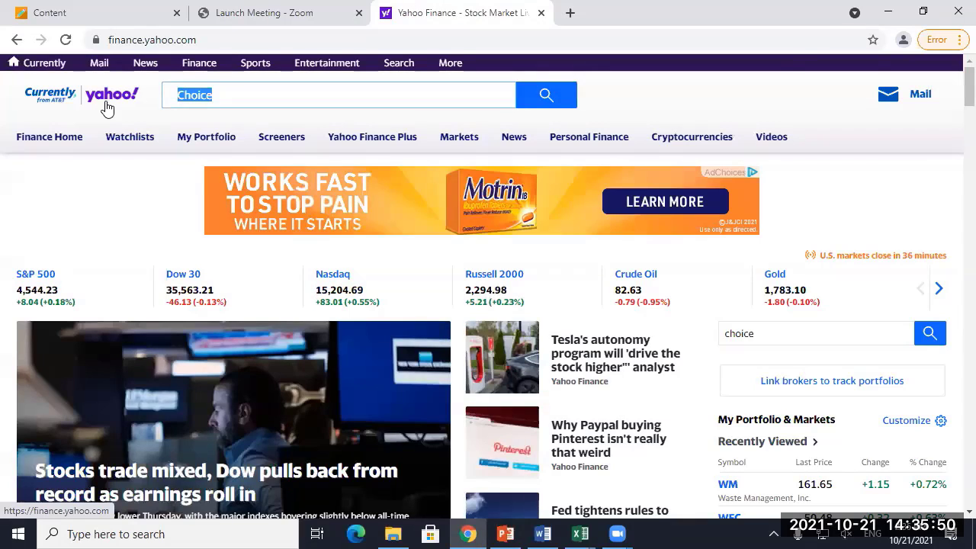
Step: Look up the ticker ZM on Yahoo Finance in the browser and open its quote page
text(Z)
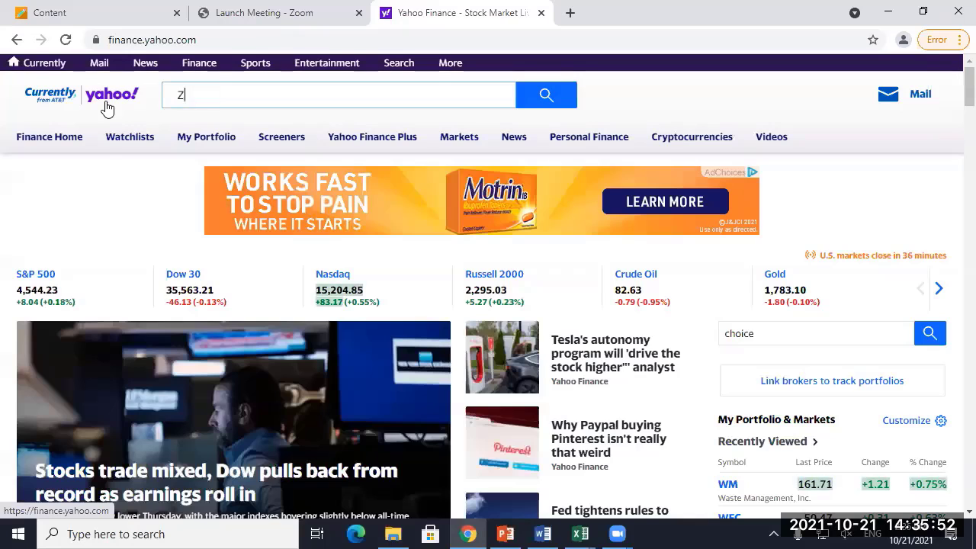
text(M)
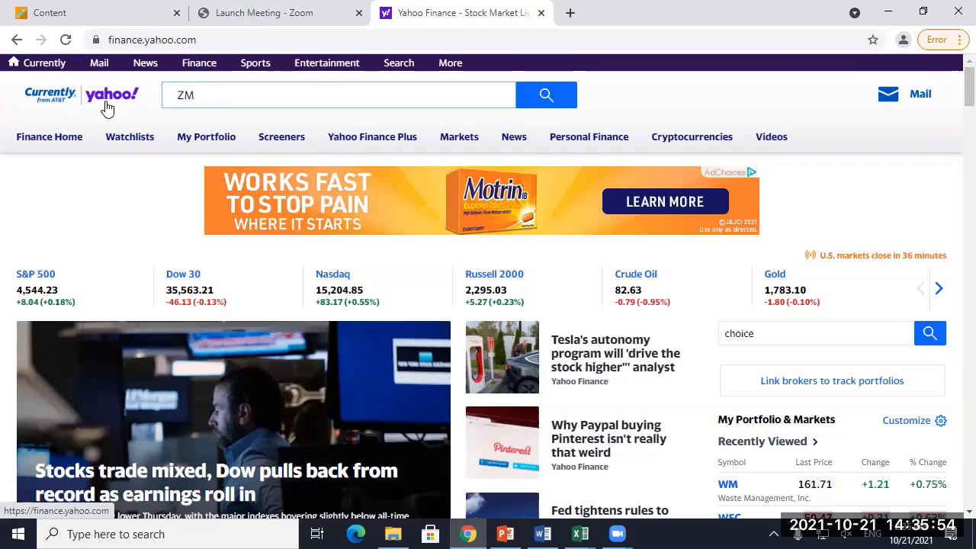
key(Return)
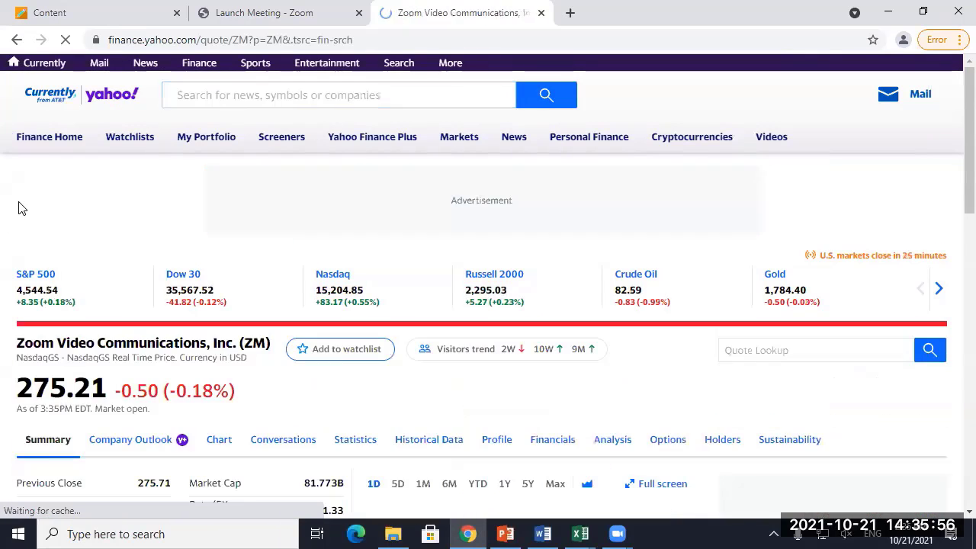
Step: Open Zoom's historical data and apply the Dividends Only filter to check for dividend payments
scroll(316, 229, down, 2)
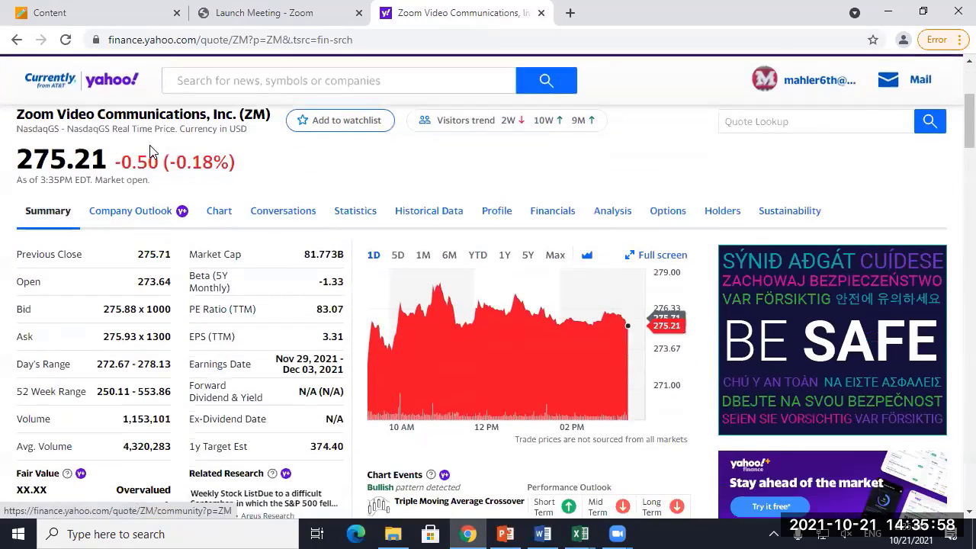
click(435, 218)
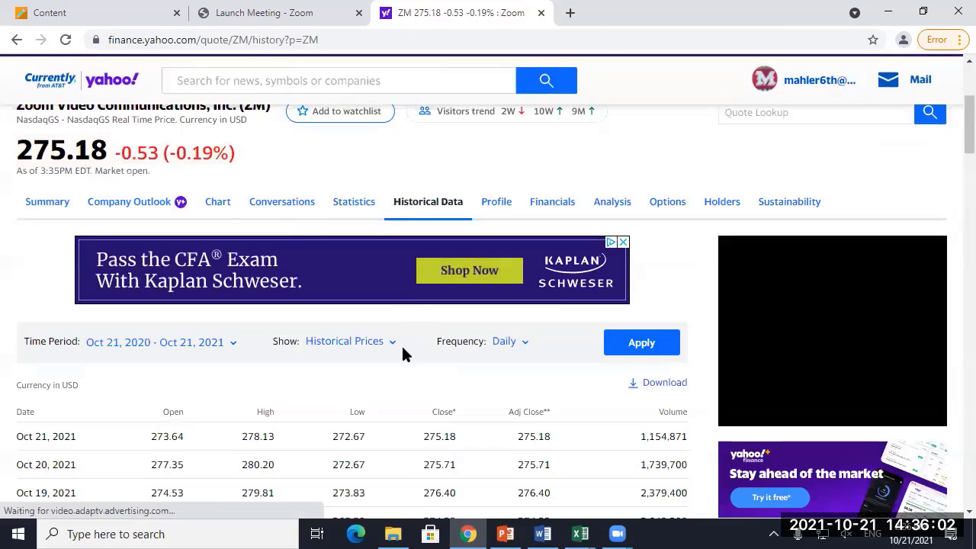
click(393, 345)
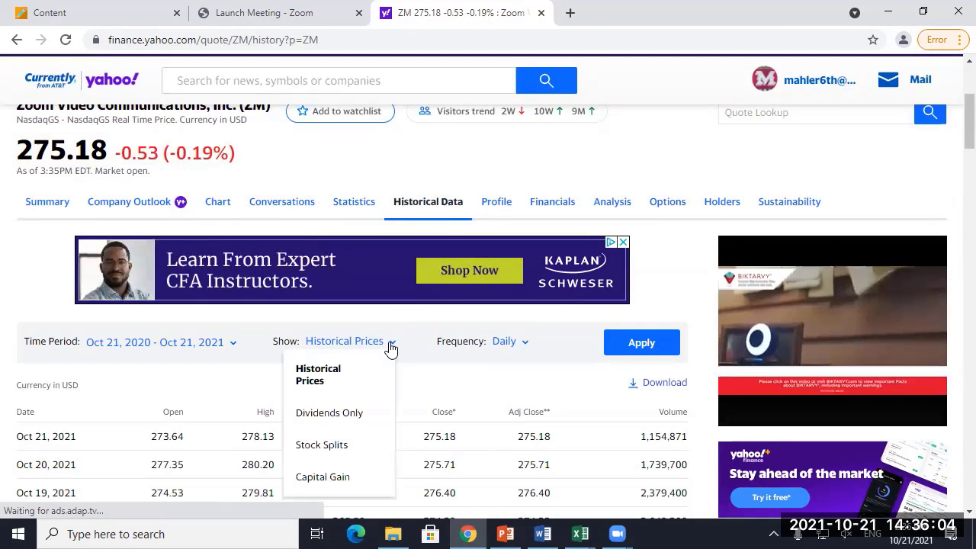
click(341, 413)
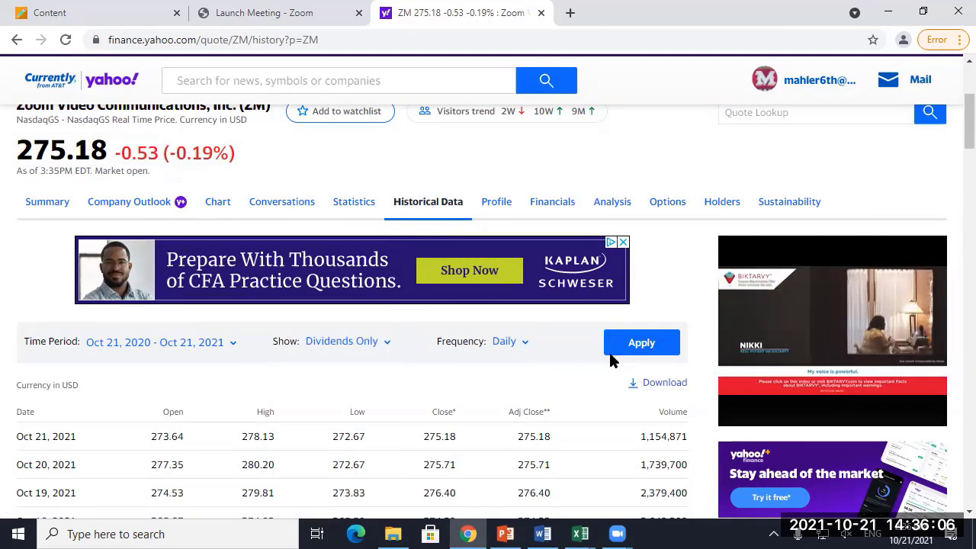
click(633, 343)
scroll(0, 284, down, 4)
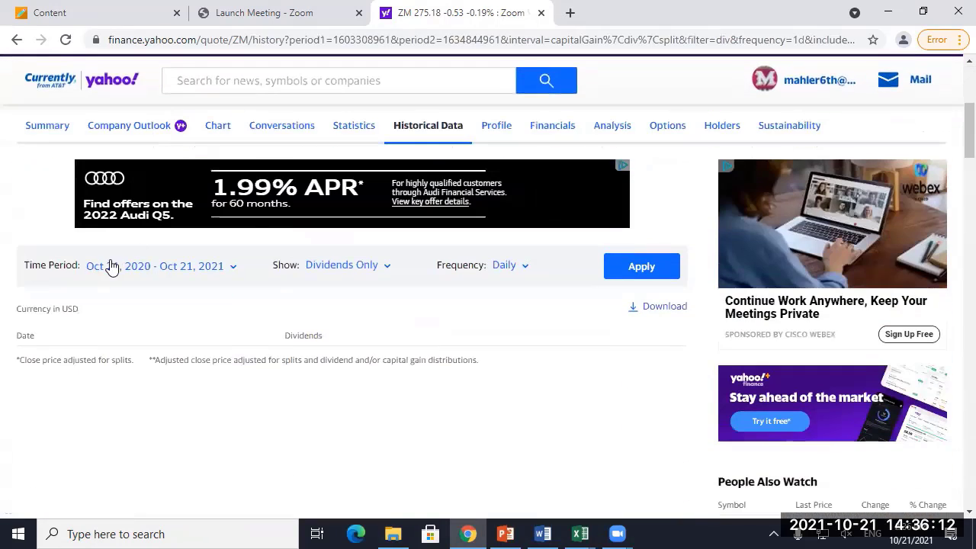
Step: Show the daily historical prices for the maximum period, Apr 17, 2019 to Oct 20, 2021, and download them
click(334, 273)
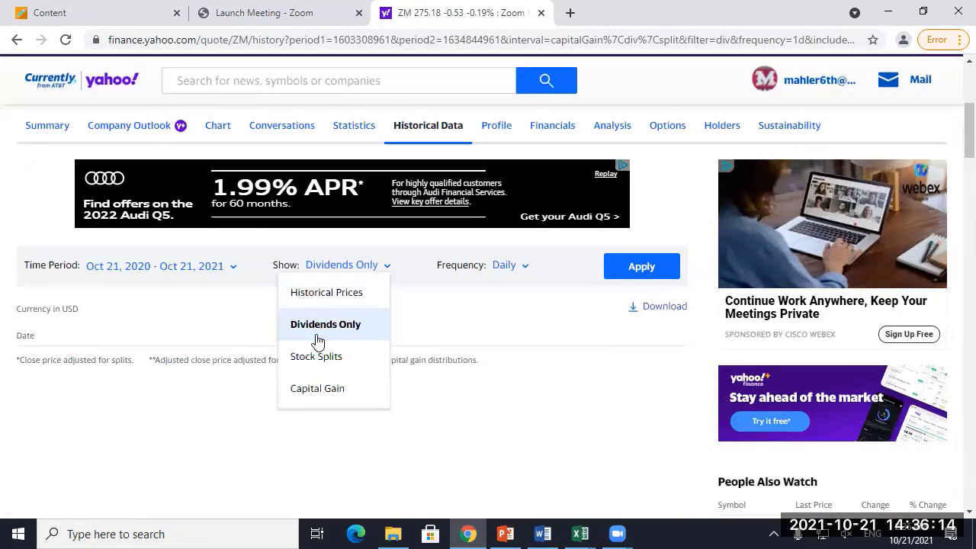
click(316, 294)
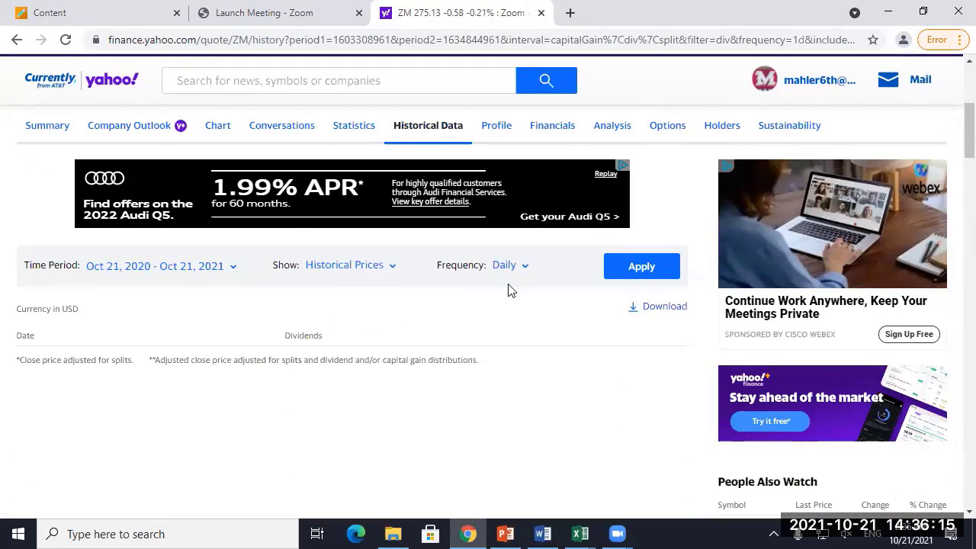
click(133, 277)
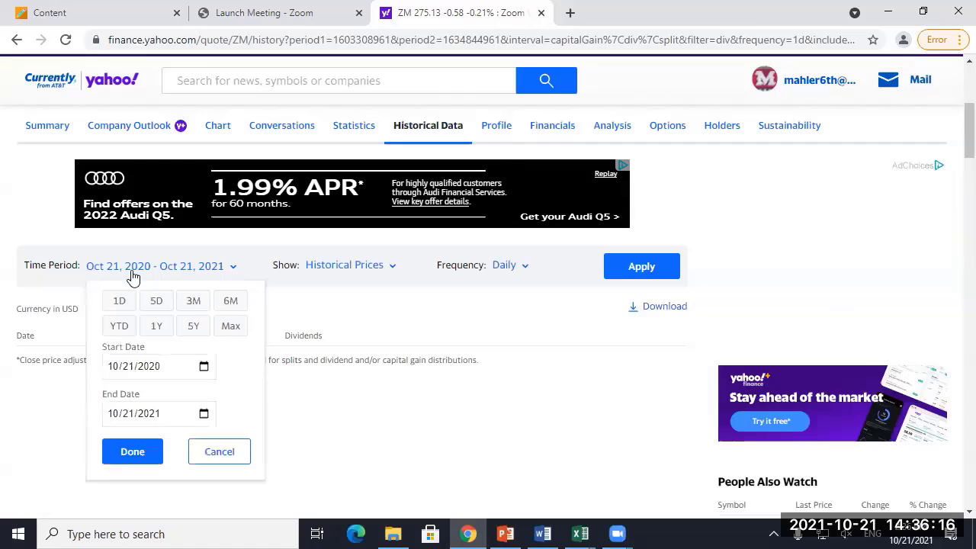
click(238, 328)
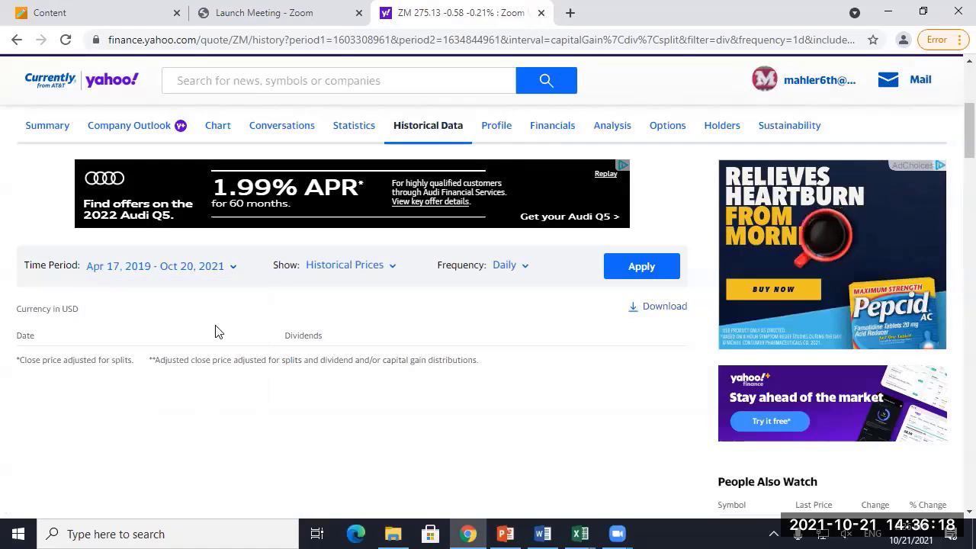
click(647, 280)
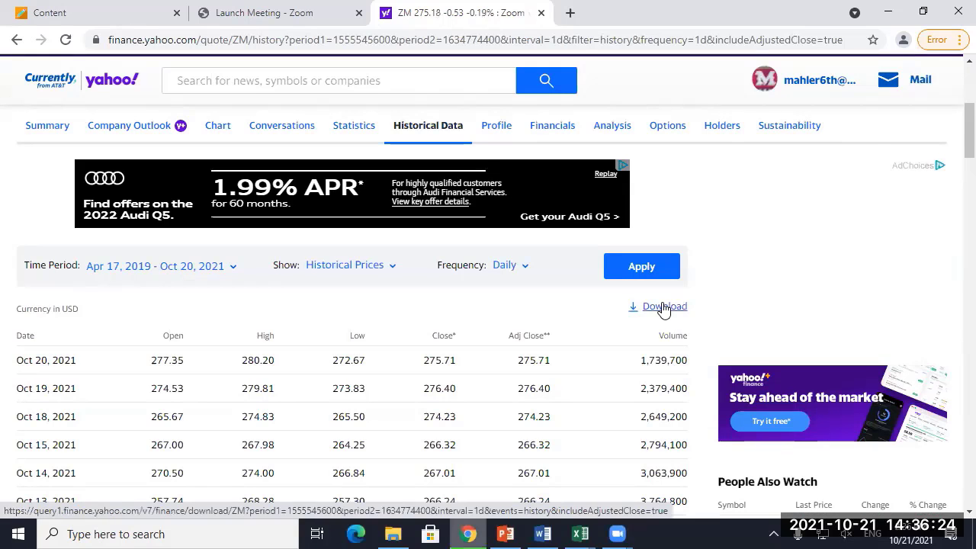
click(664, 306)
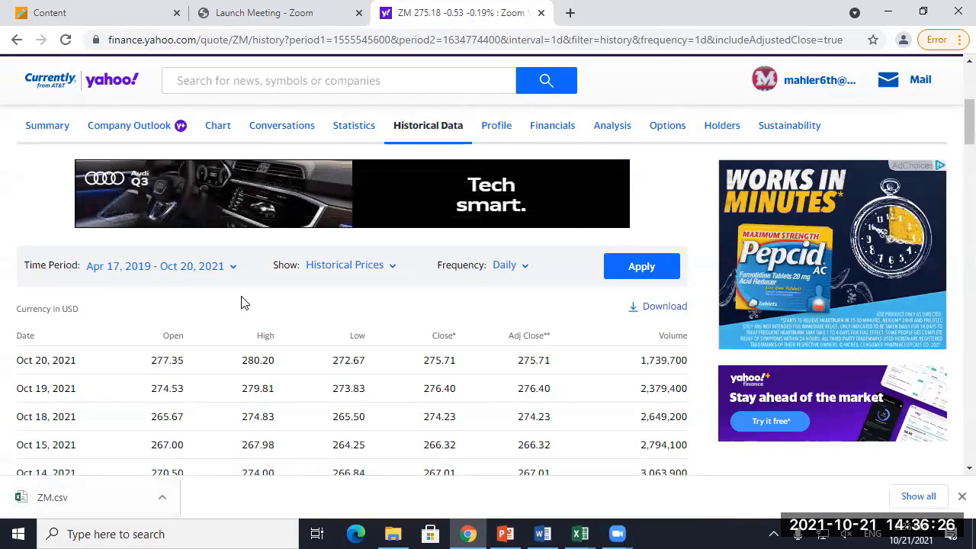
Step: Switch the price history to monthly frequency, download it and open the ZM (1).csv file in Excel
click(524, 267)
click(488, 353)
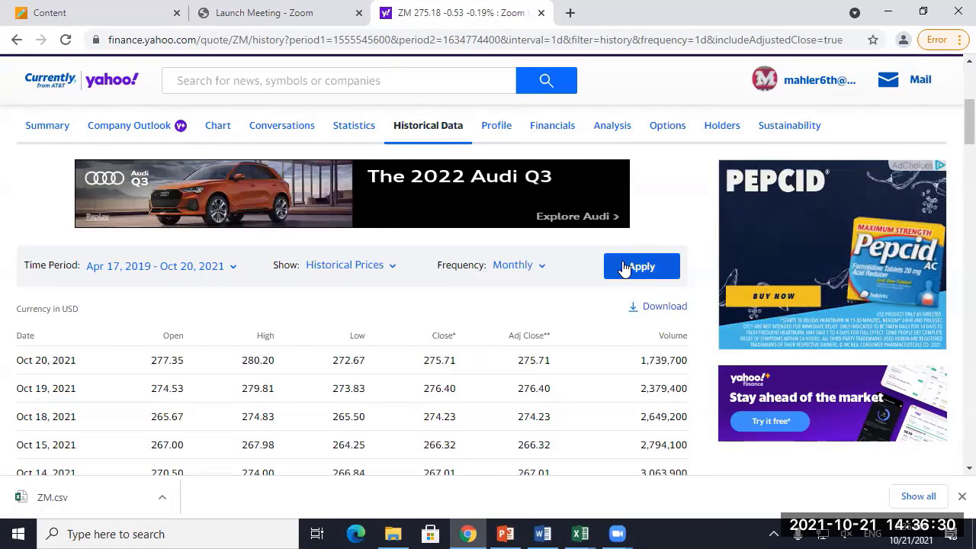
click(623, 267)
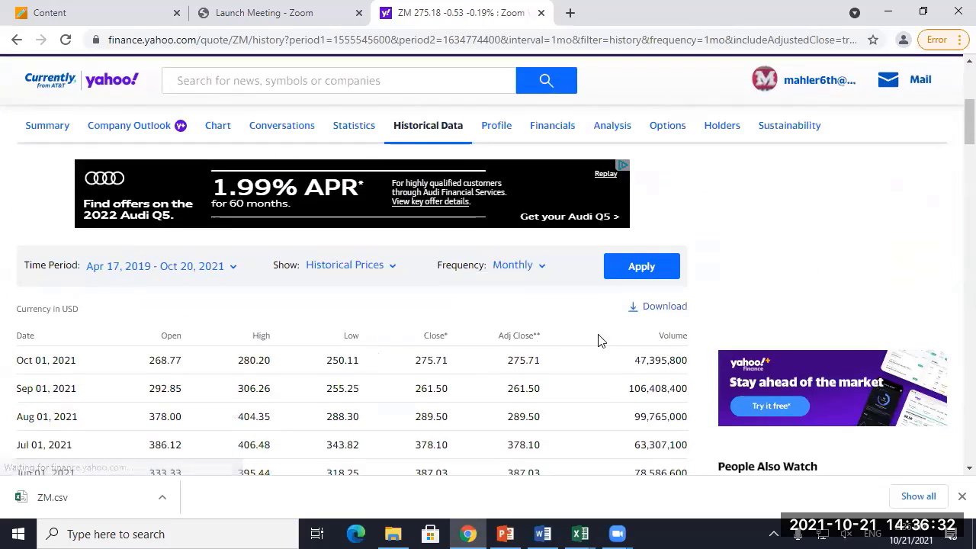
click(662, 313)
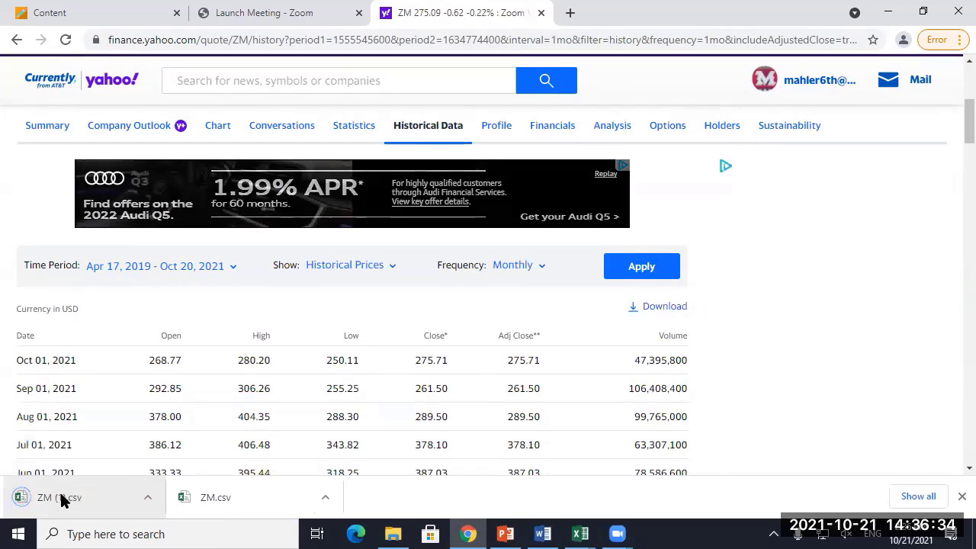
click(63, 497)
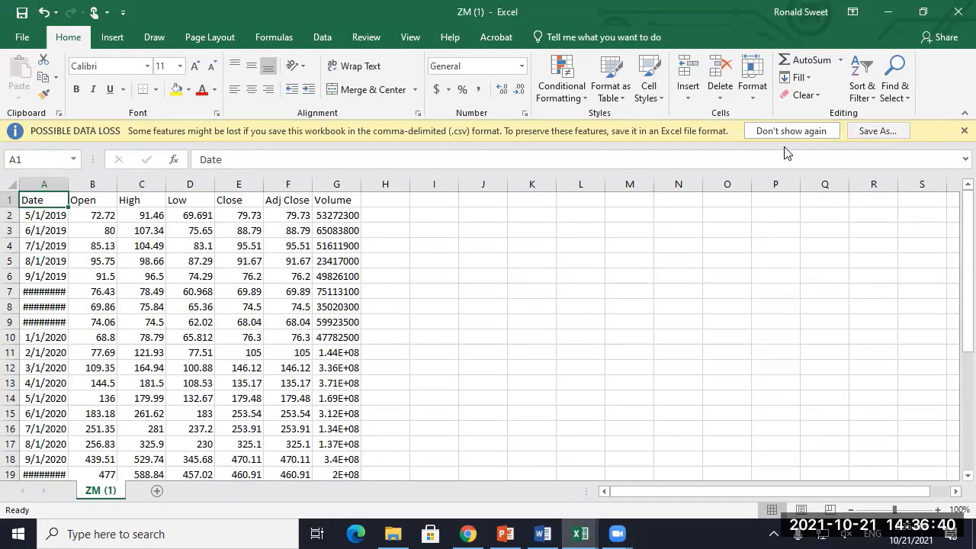
Step: Dismiss the data loss warning permanently and autofit the Date column's width so the full dates show
click(829, 137)
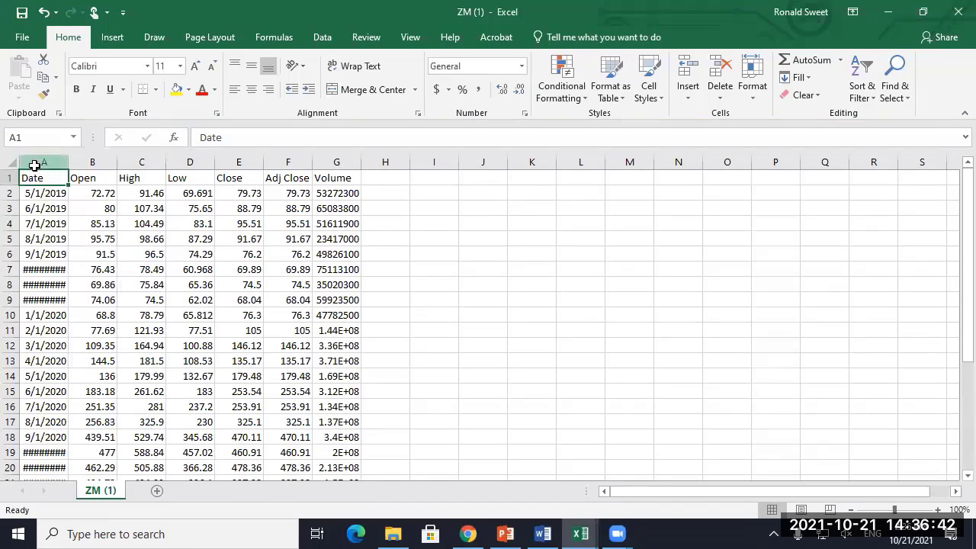
click(34, 161)
double_click(71, 158)
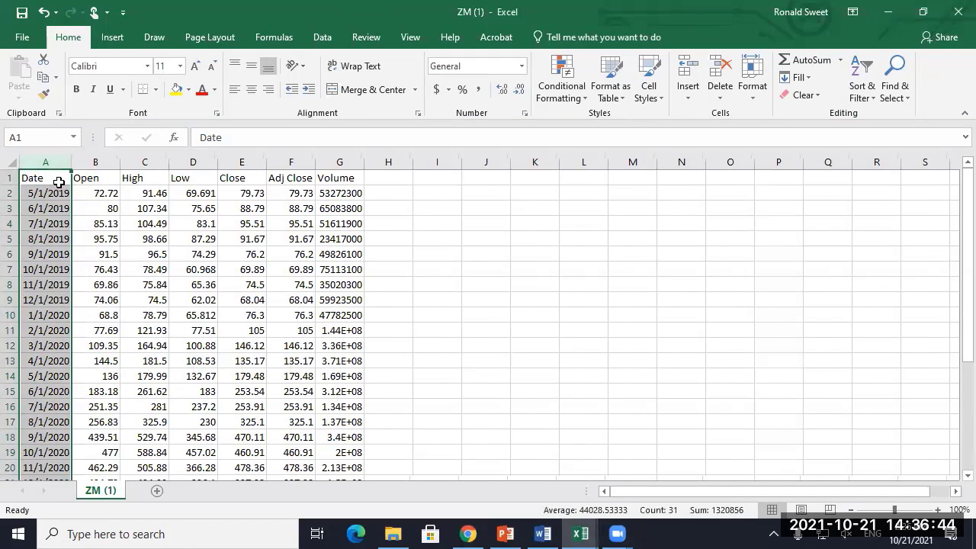
click(58, 193)
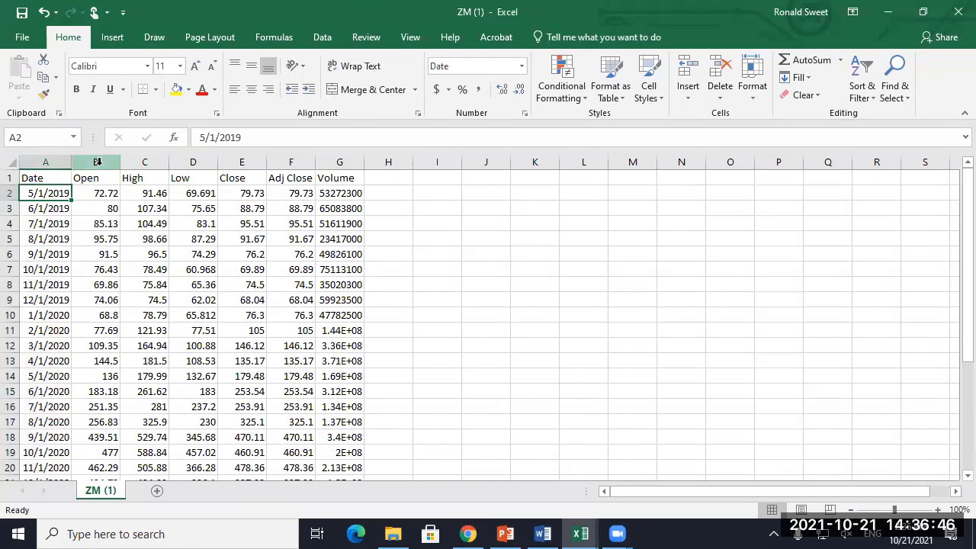
Step: Compare the Close and Adj Close columns, and delete the Open, High, Low and Close columns
click(256, 160)
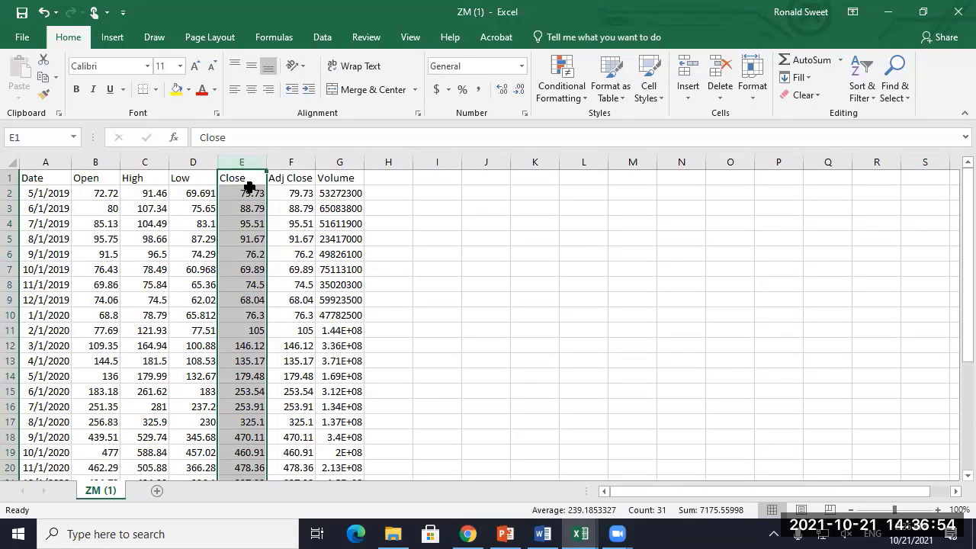
click(250, 191)
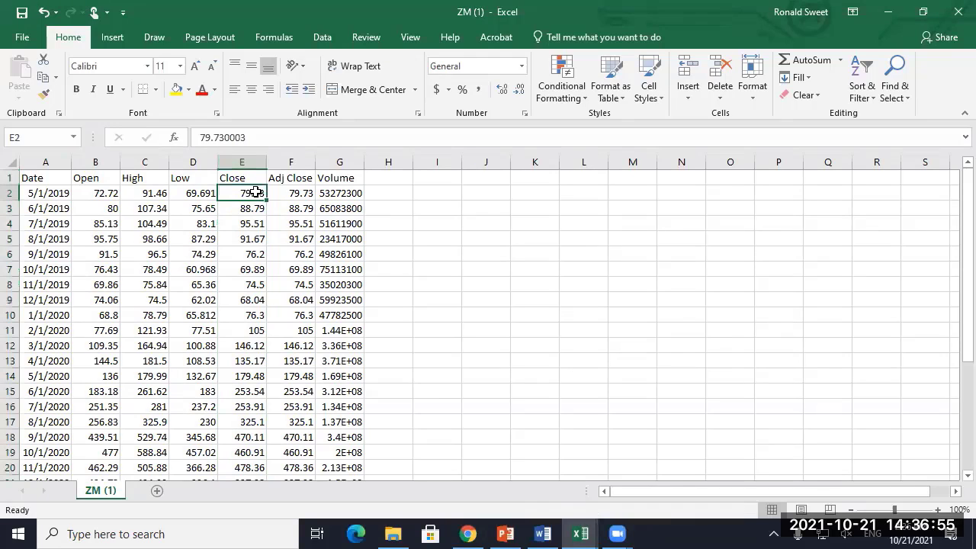
click(294, 195)
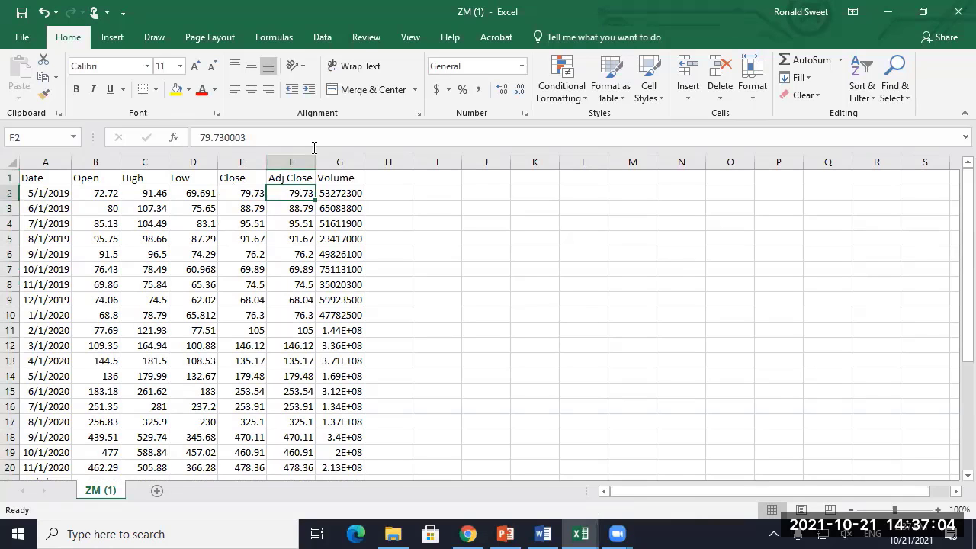
click(94, 163)
drag(93, 163, 191, 161)
right_click(111, 163)
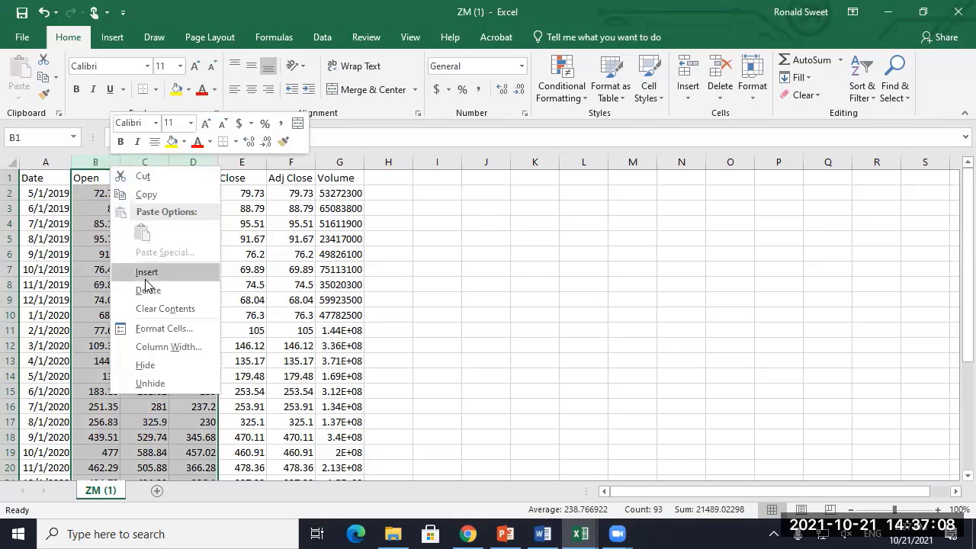
click(90, 172)
drag(88, 160, 242, 162)
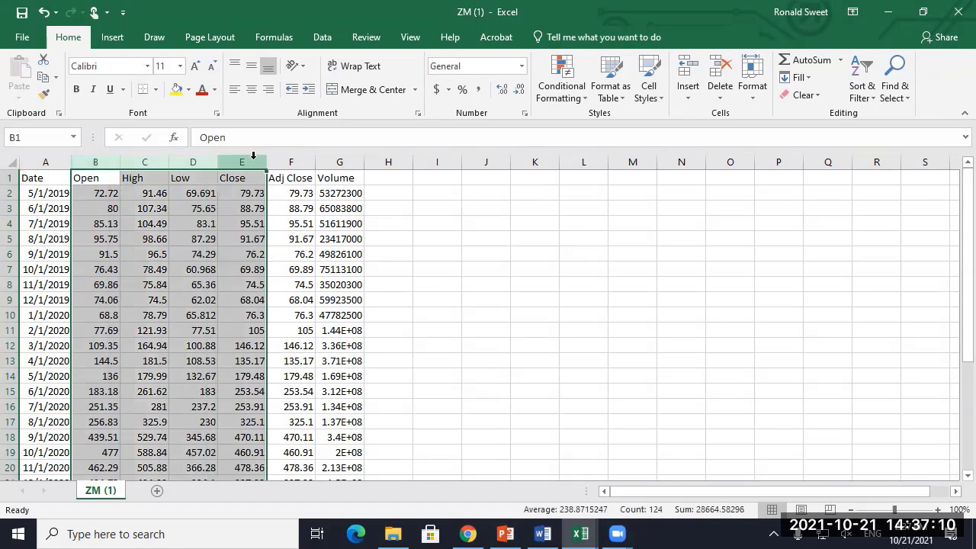
right_click(94, 160)
click(134, 287)
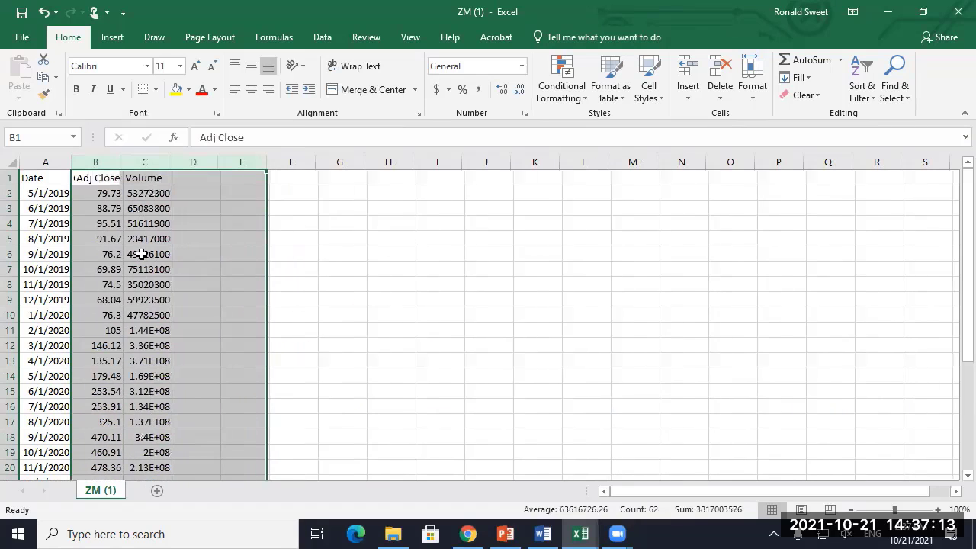
Step: Delete the Volume column so only the Date and Adj Close columns are kept
click(137, 163)
right_click(137, 163)
click(183, 287)
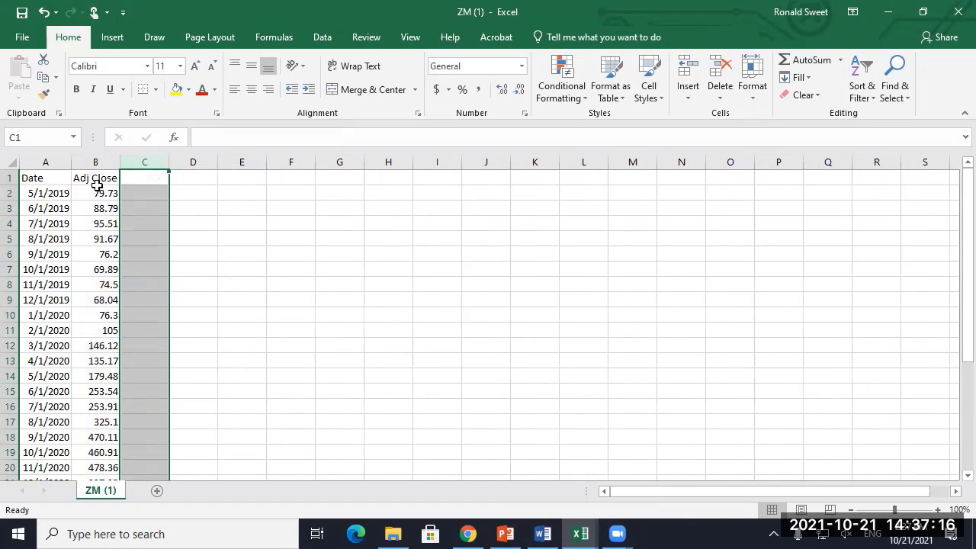
Step: Apply the comma number style to the whole Adj Close column
click(94, 163)
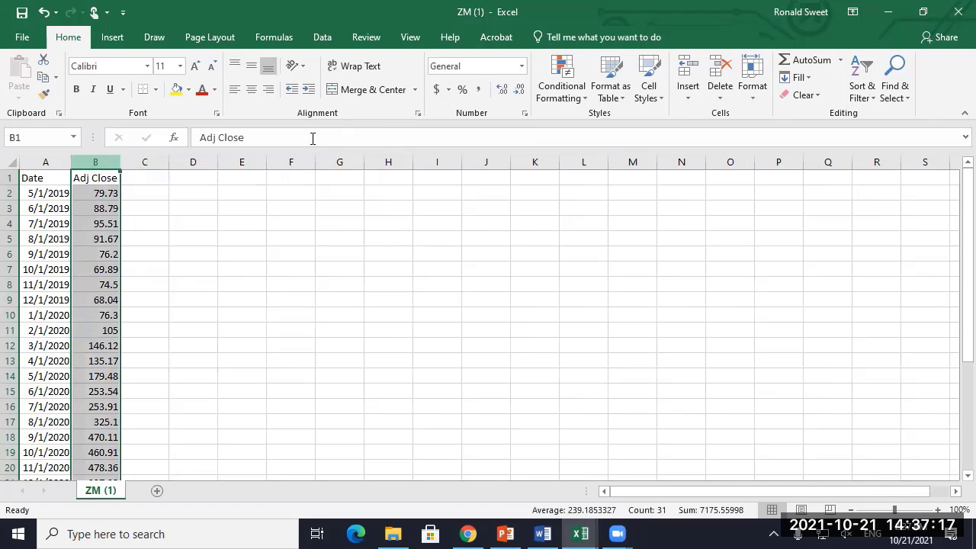
click(480, 93)
click(95, 192)
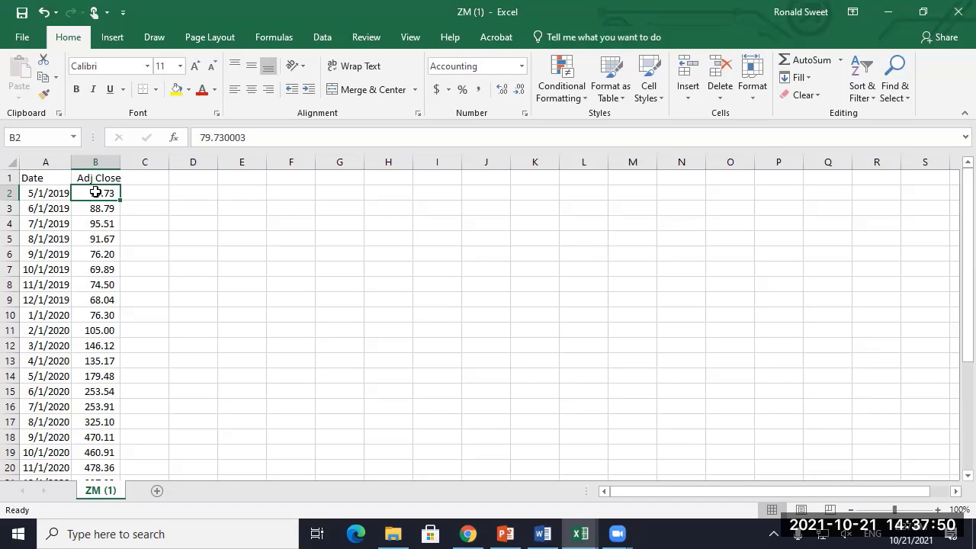
Step: Widen the Date column beyond the width of its longest date
click(42, 161)
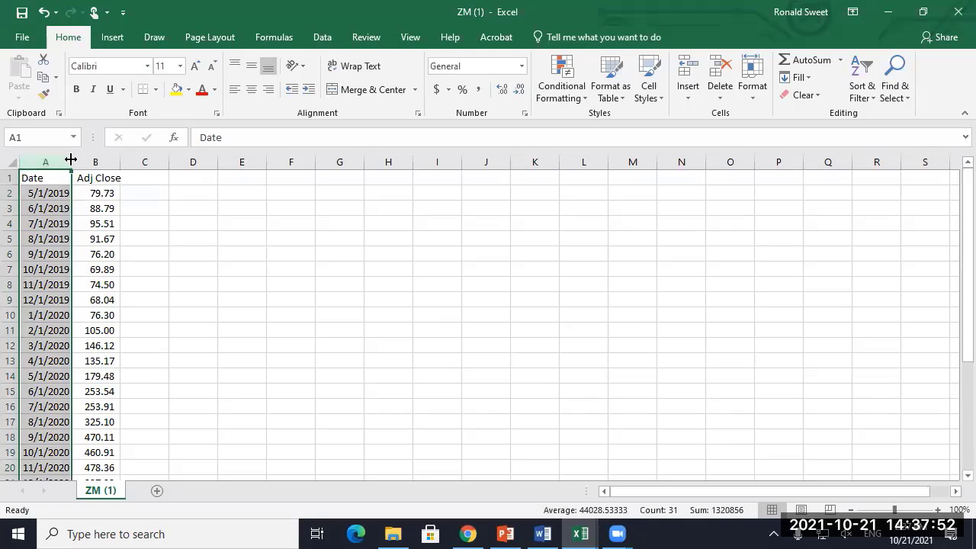
drag(71, 162, 96, 162)
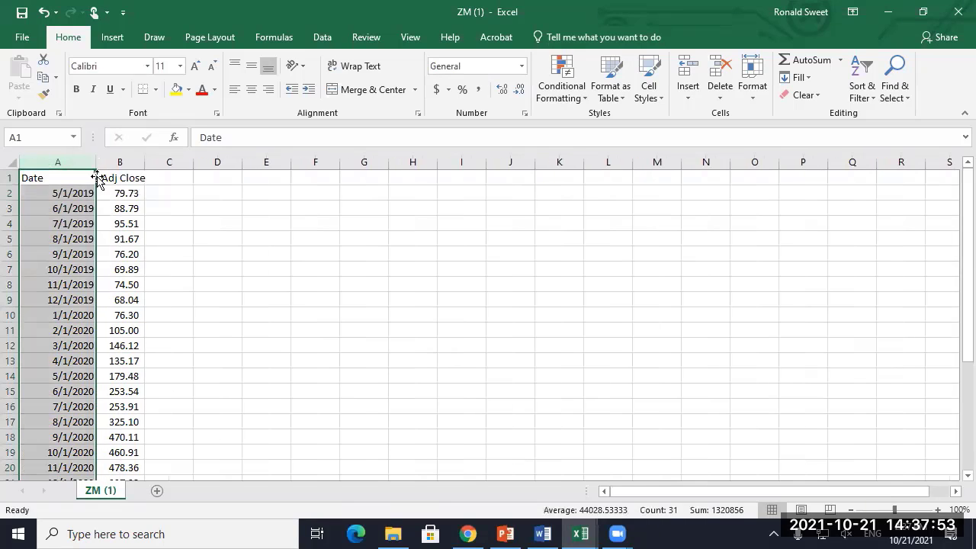
click(59, 198)
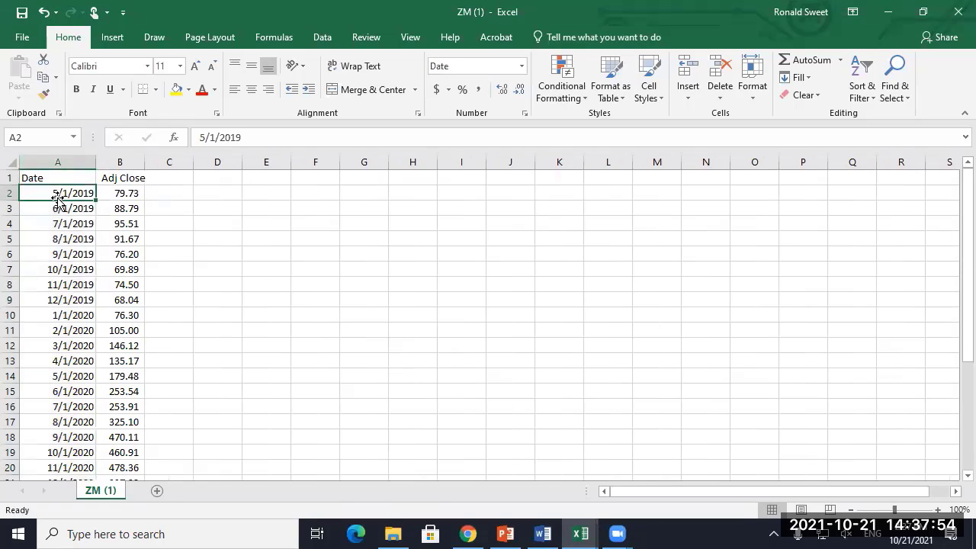
Step: Enter the header HPR in cell C1 beside Adj Close and center it
click(169, 176)
text(HPR)
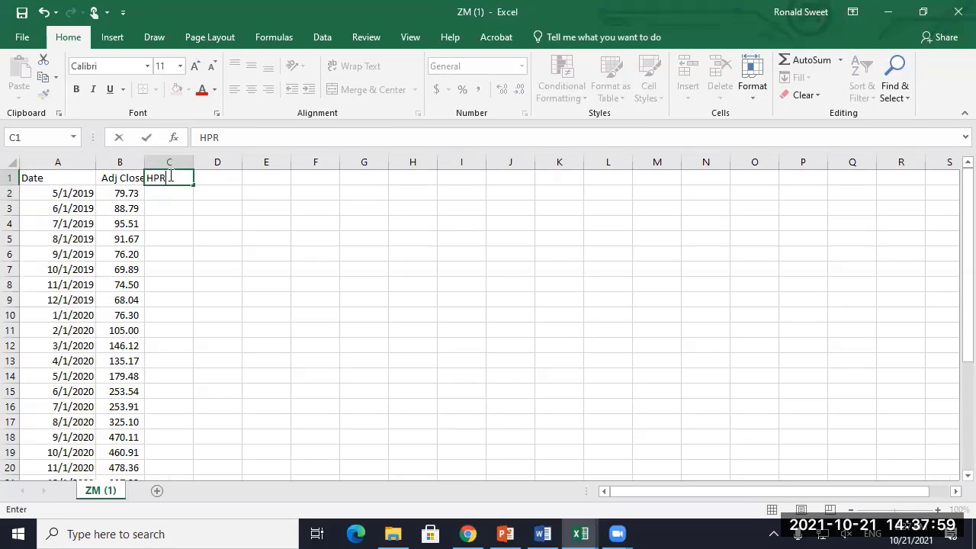
key(Return)
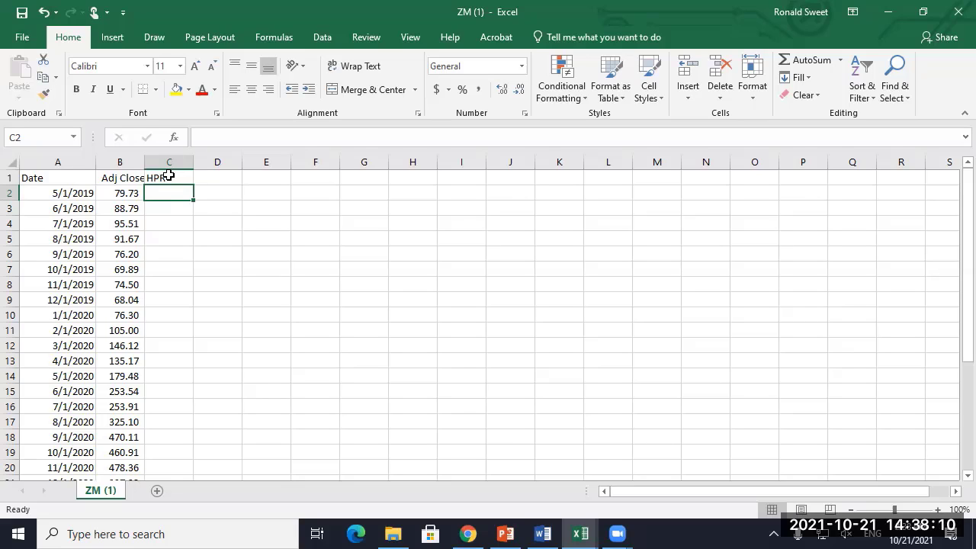
click(169, 176)
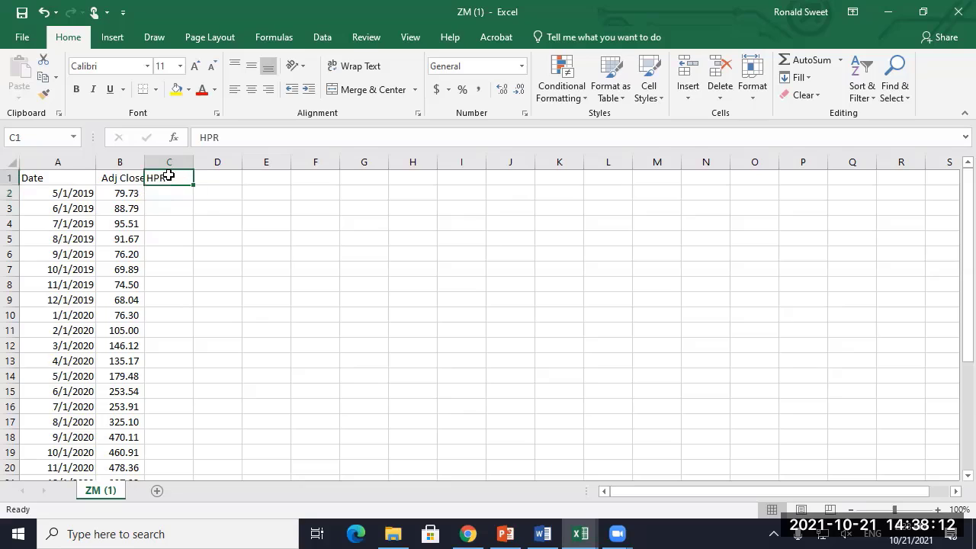
click(252, 90)
Step: Enter the note (EMV - BMV + Accrued Income) / BMV in cell D3
click(178, 209)
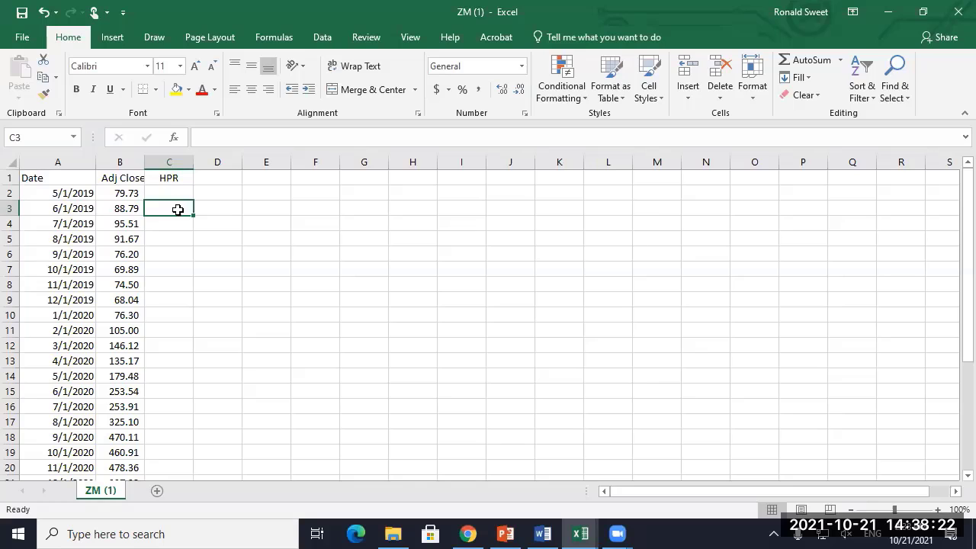
key(Right)
text((EMV)
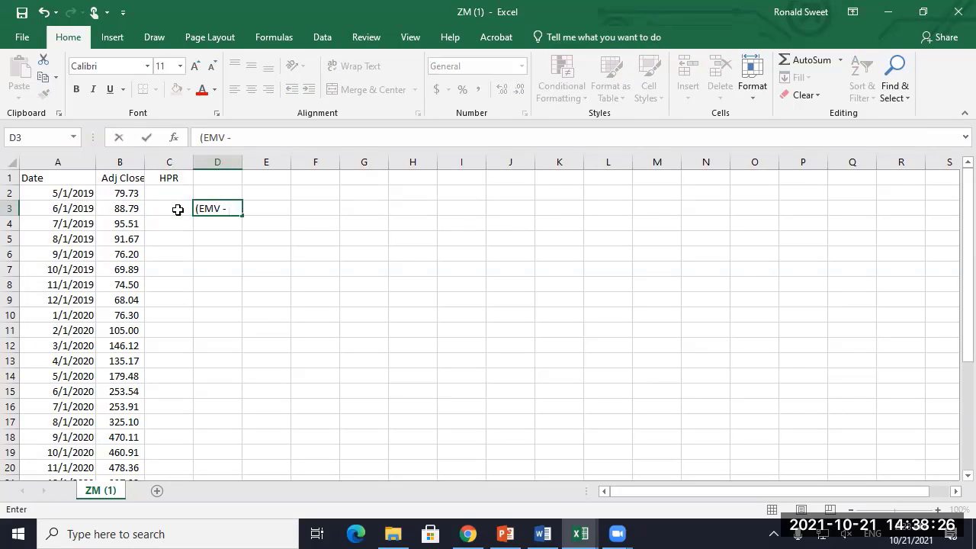
text( - BN)
key(BackSpace)
text(MV + Ac)
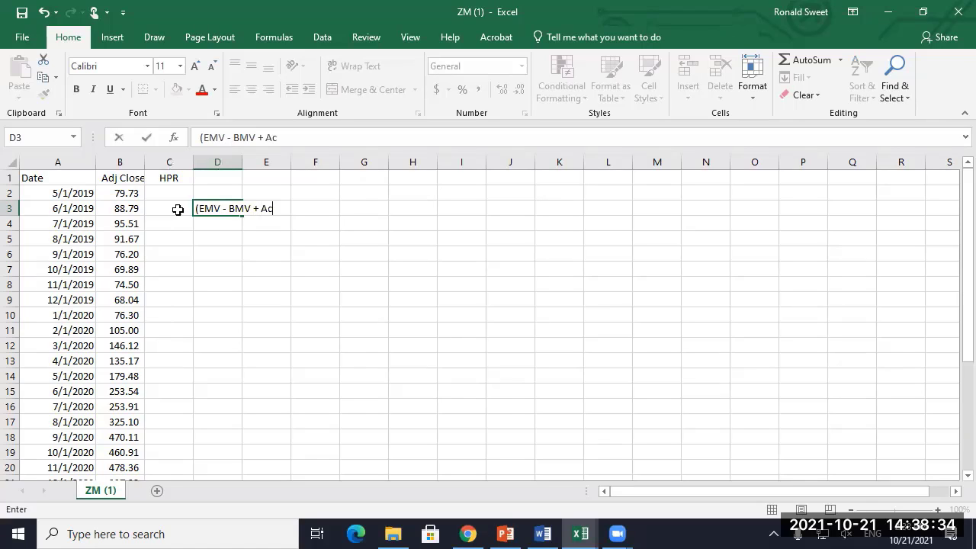
text(crued Income)
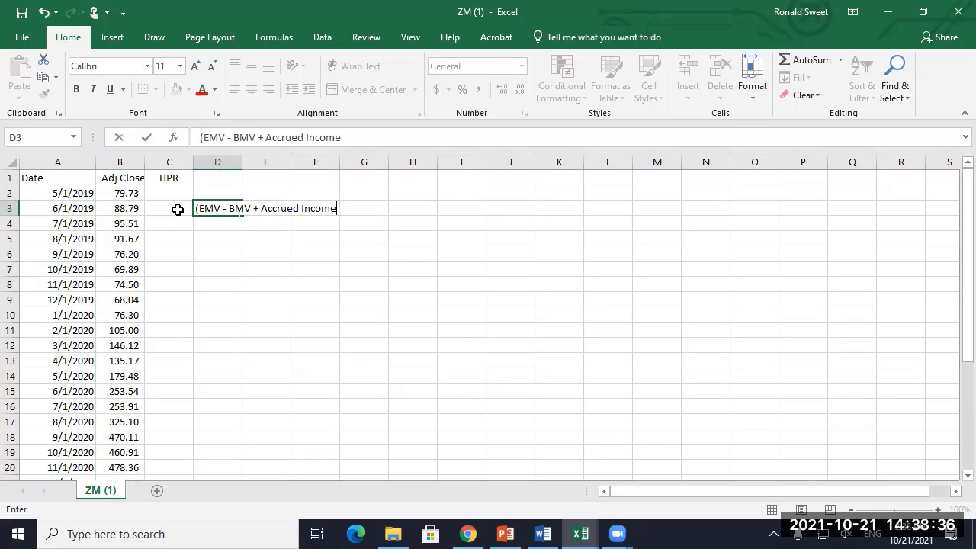
text() / BMV)
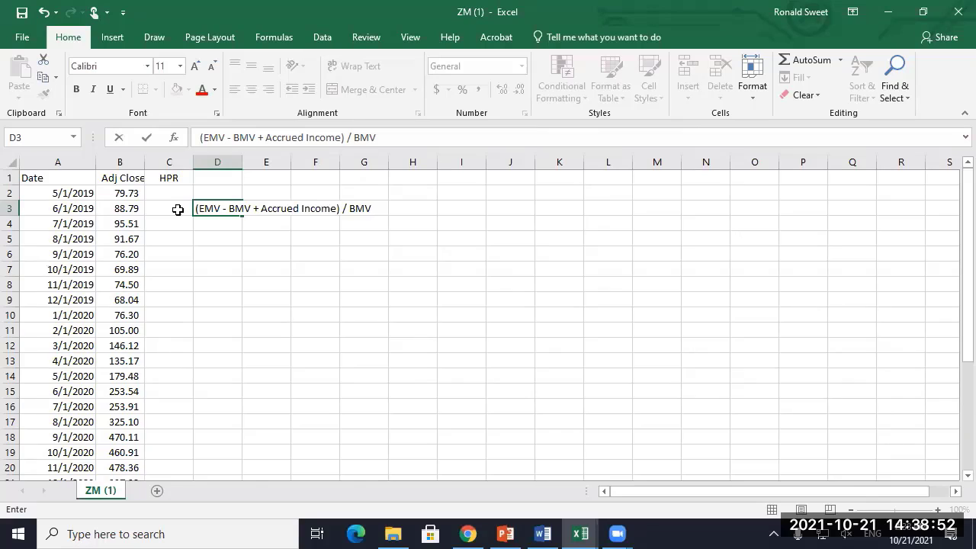
key(Return)
Step: Enter the holding period return formula +(B3-B2+0)/B2 in cell C3, using zero accrued income
click(178, 210)
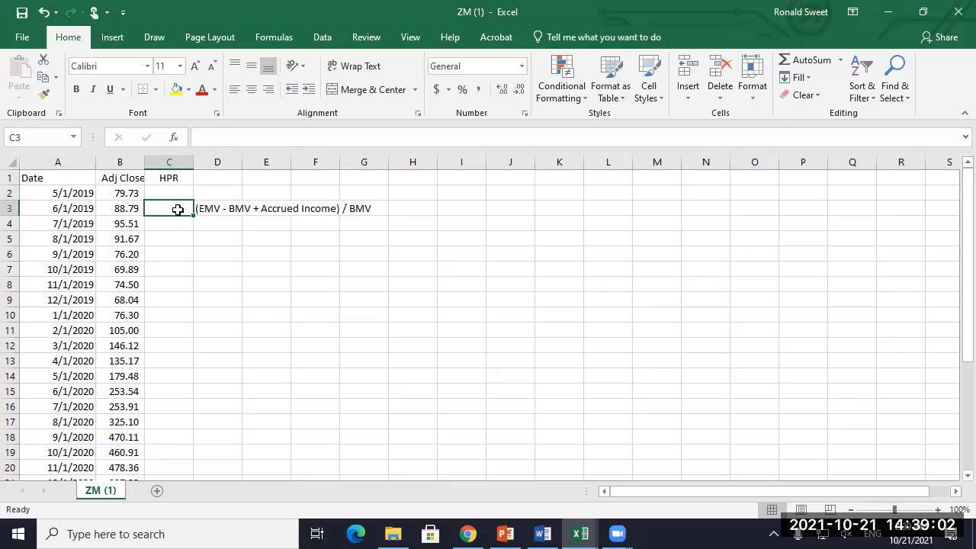
ctrl+scroll(178, 209, up, 4)
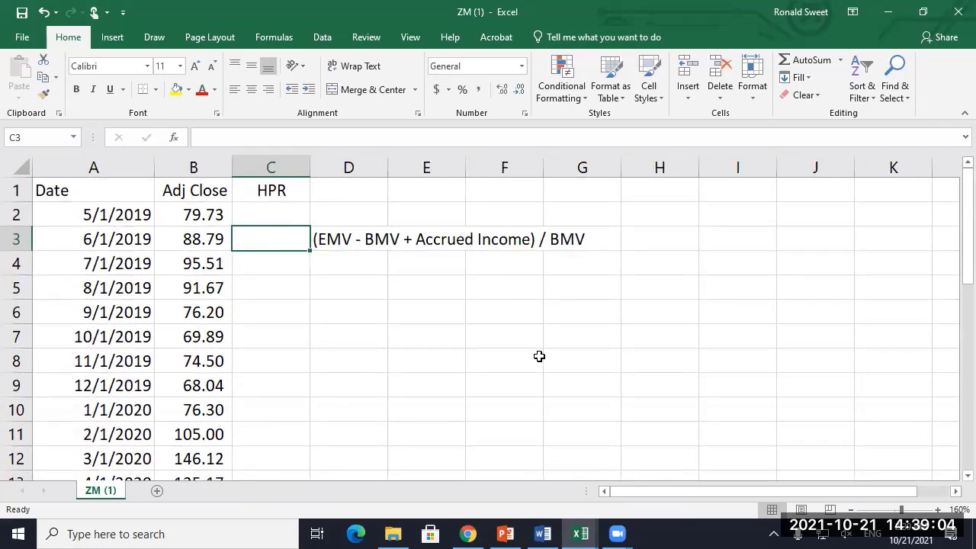
text(+()
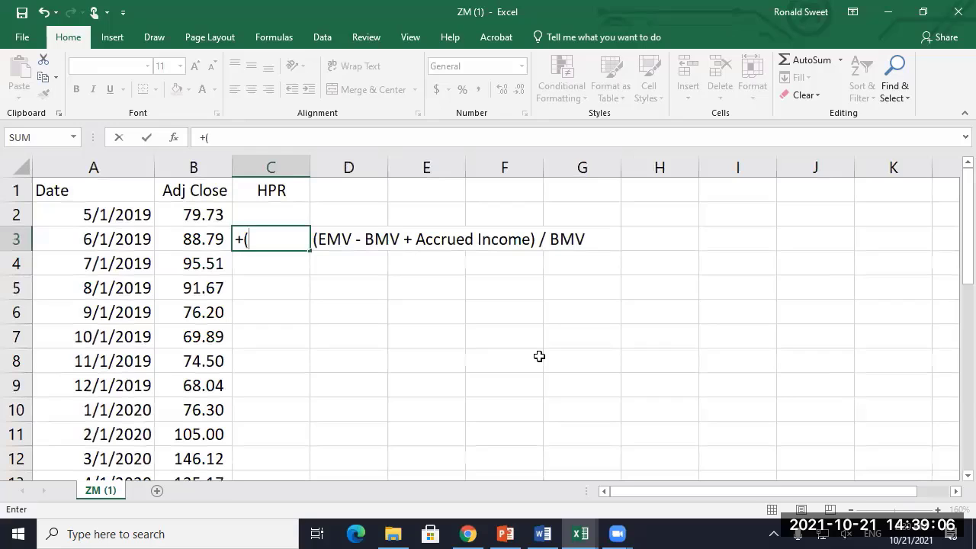
key(Left)
text(-)
key(Left)
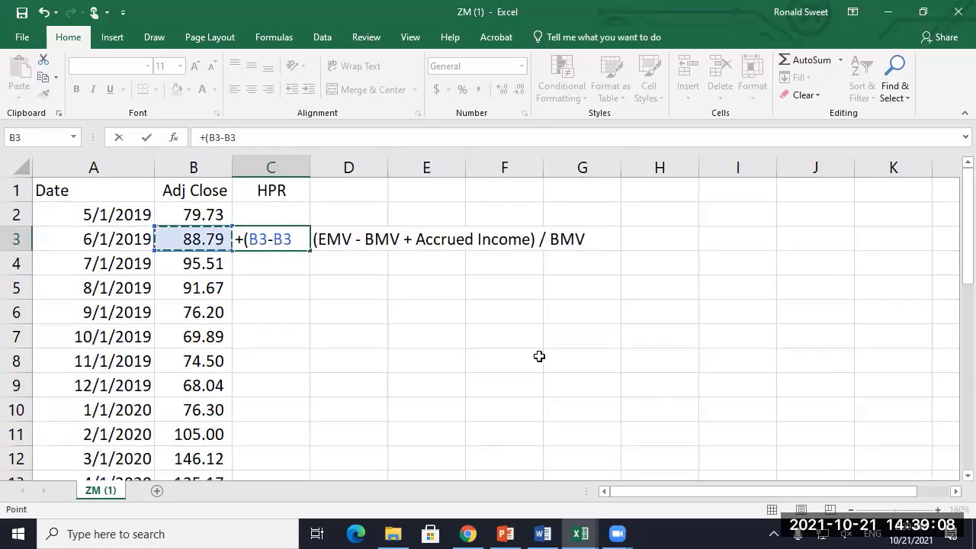
key(Up)
text(+0)
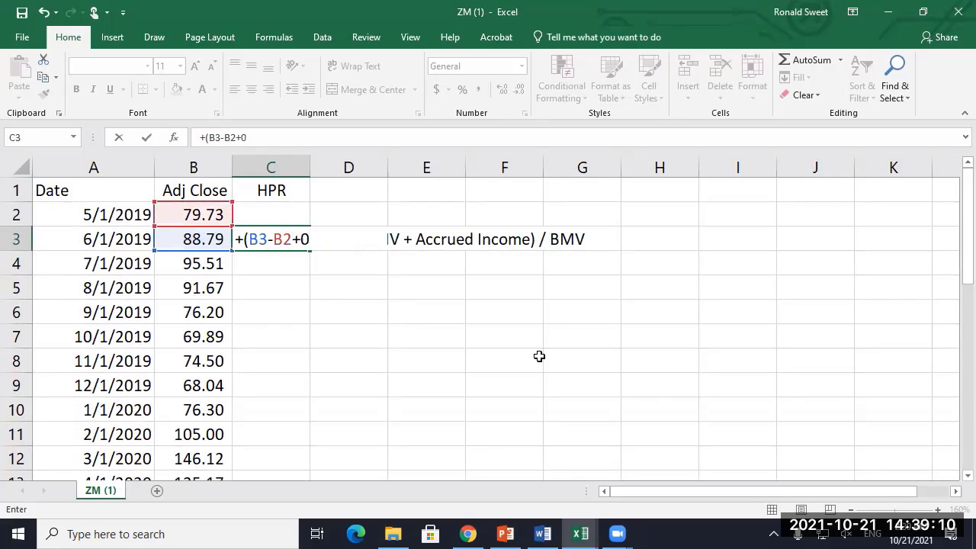
text()/)
key(Left)
key(Up)
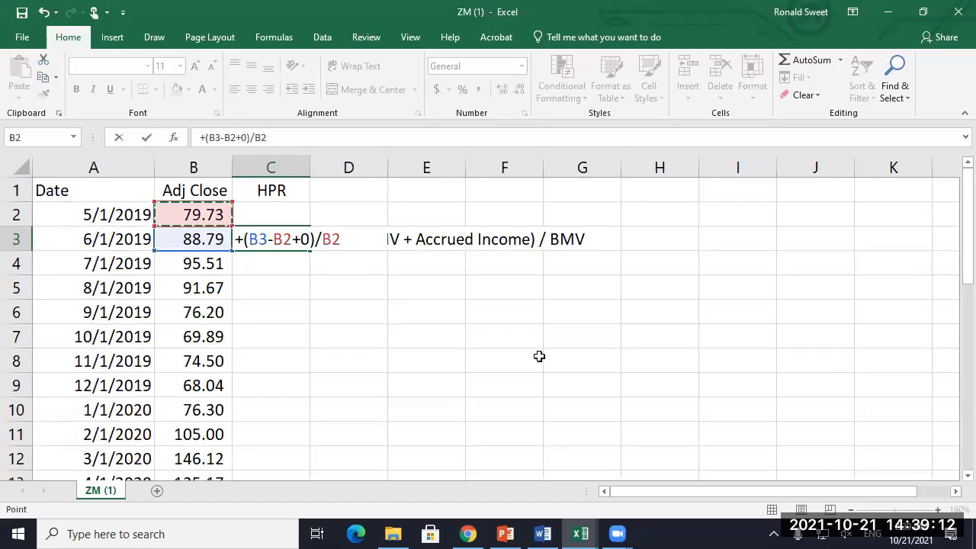
key(ctrl+Return)
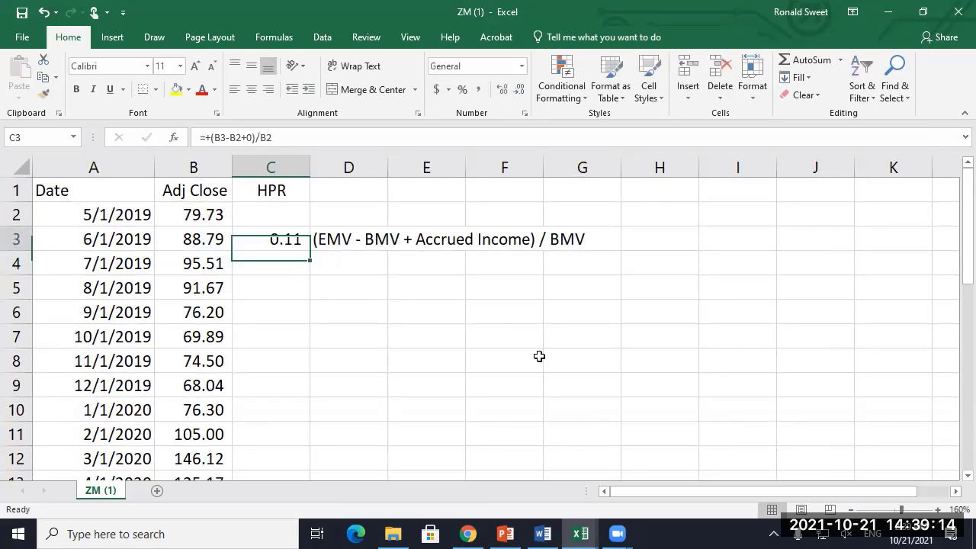
Step: Format the return in C3 as a percentage with two decimal places
click(462, 90)
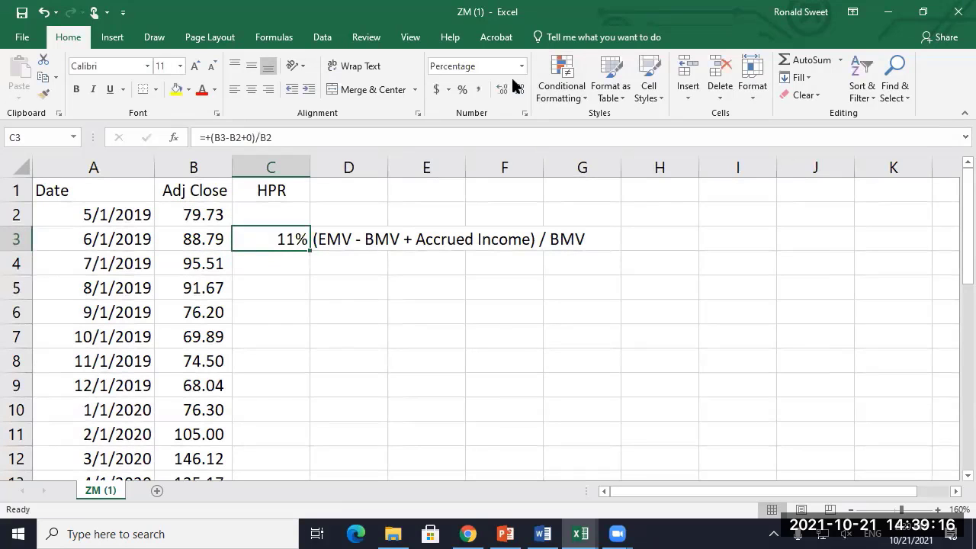
click(502, 89)
click(502, 90)
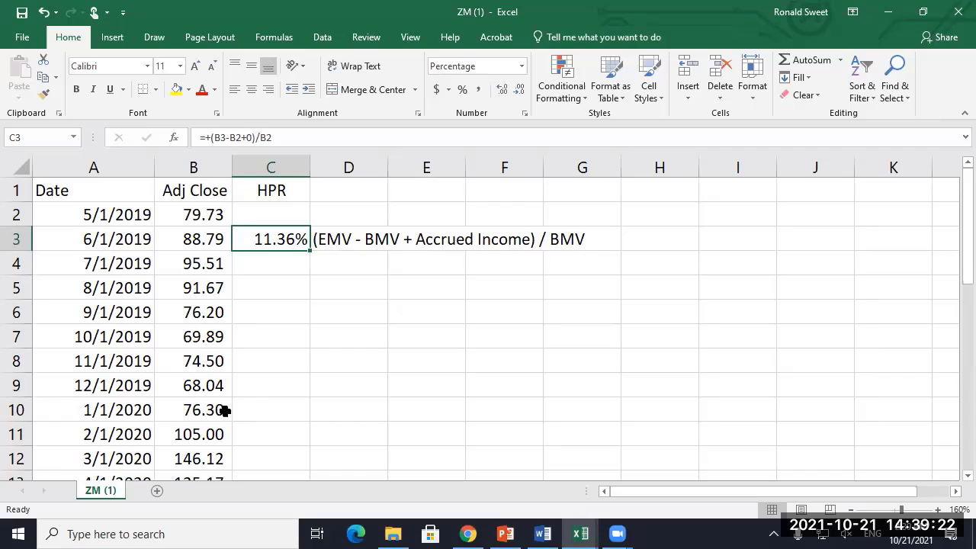
Step: Look through the monthly Adj Close prices for early to mid 2020
click(193, 458)
click(182, 433)
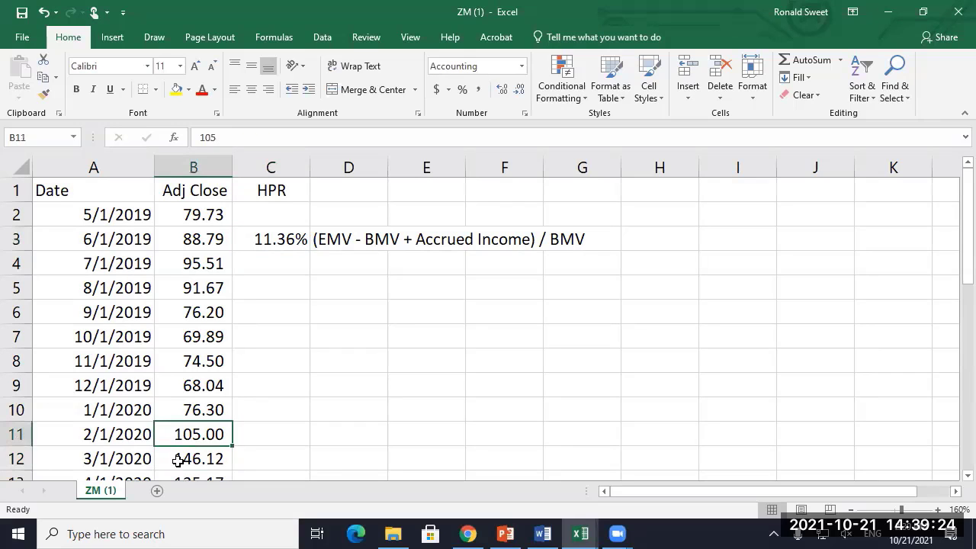
click(178, 460)
scroll(209, 431, down, 2)
click(191, 387)
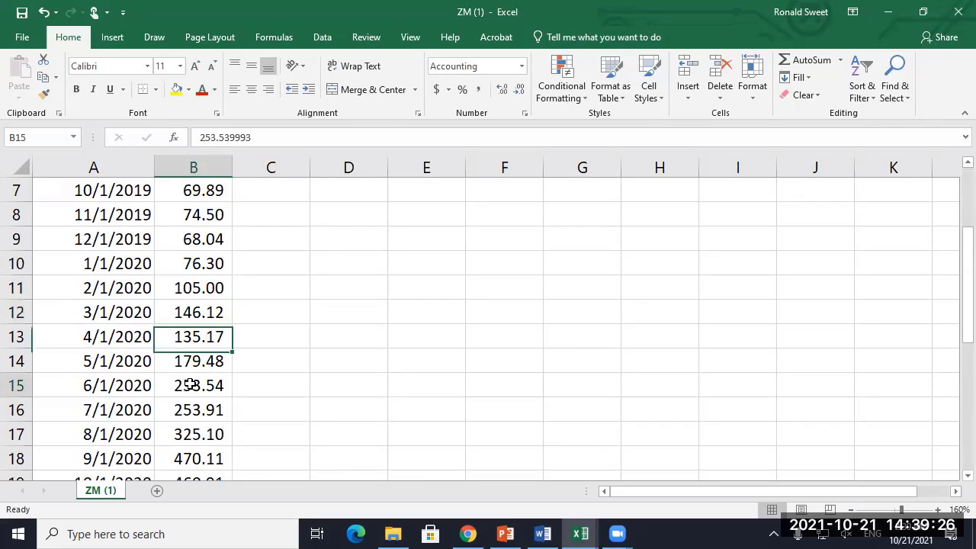
click(191, 363)
click(250, 337)
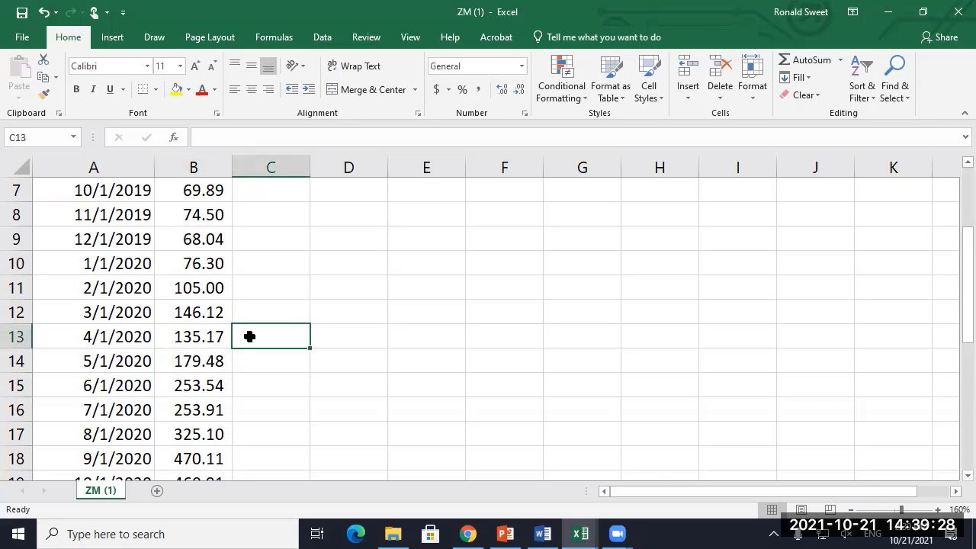
key(ctrl+Up)
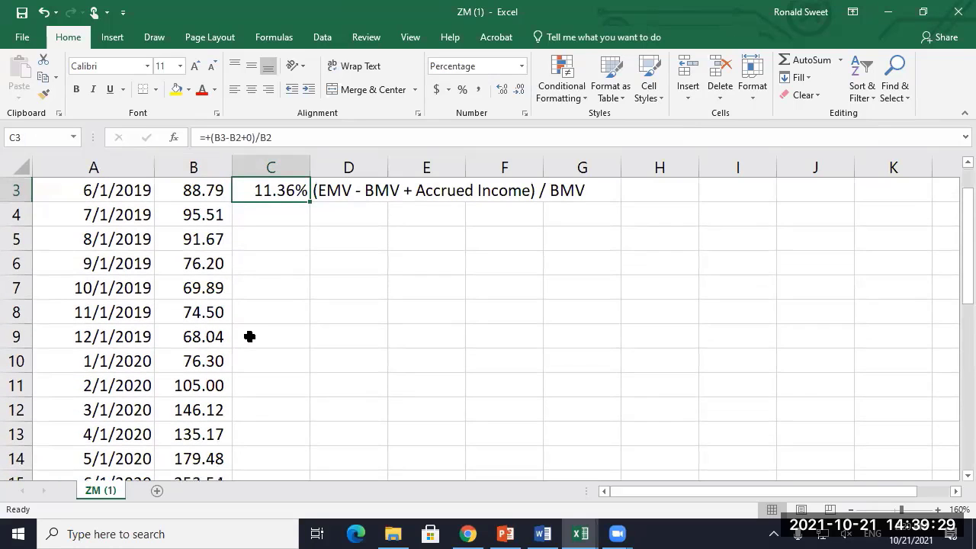
double_click(309, 200)
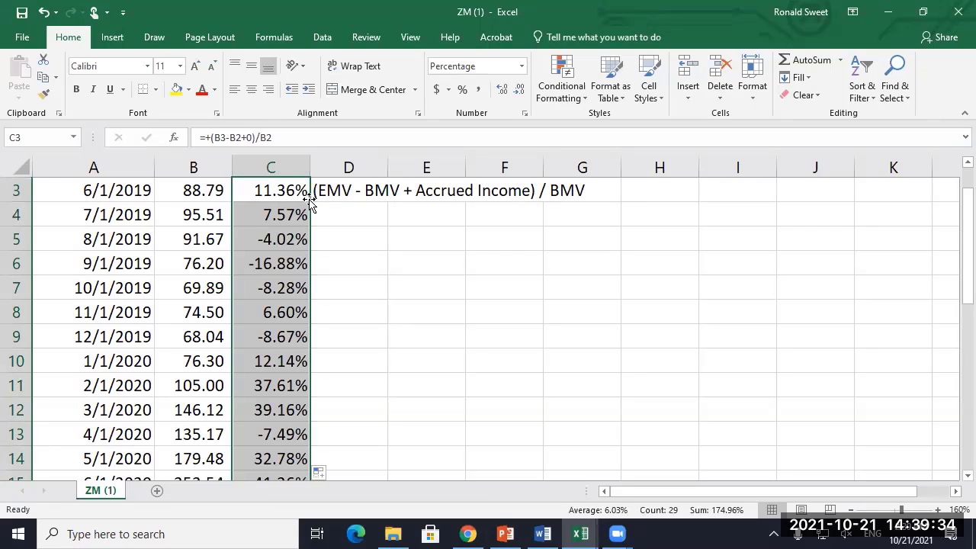
key(ctrl+z)
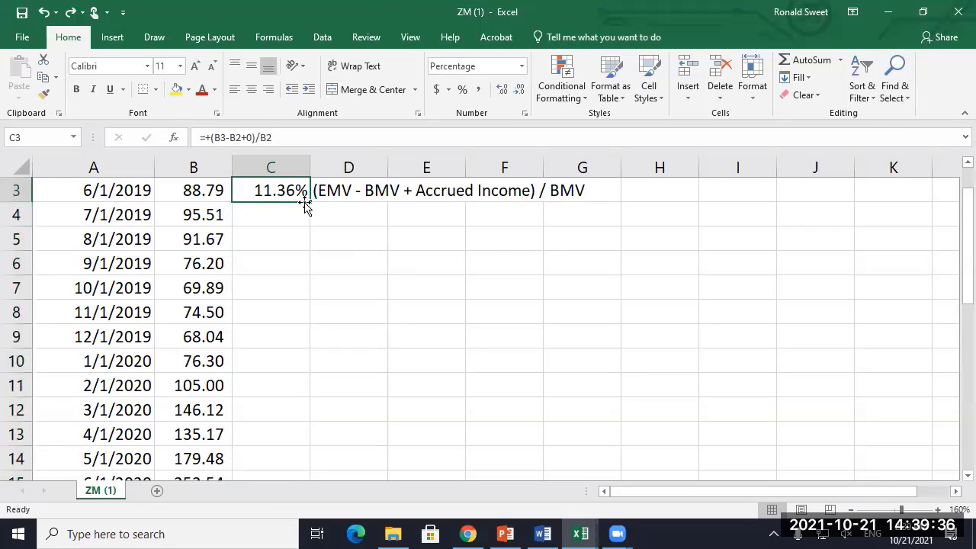
drag(307, 202, 307, 268)
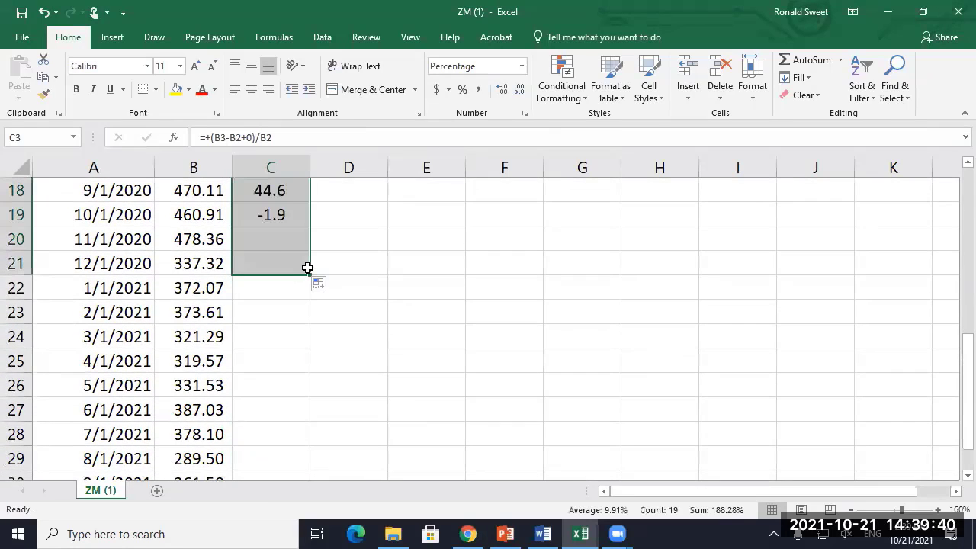
key(ctrl+Up)
key(Down)
key(Down)
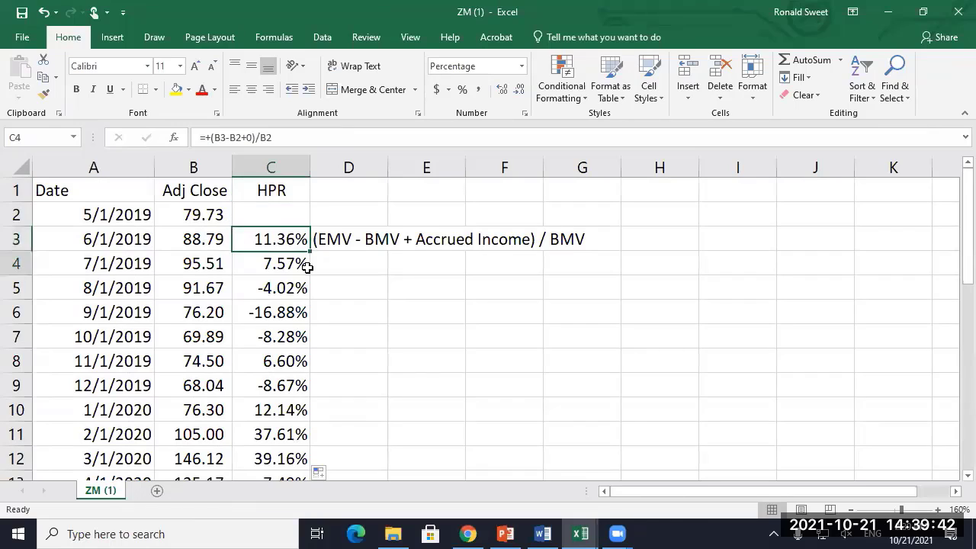
key(Down)
key(ctrl+shift+Down)
key(Delete)
key(ctrl+Up)
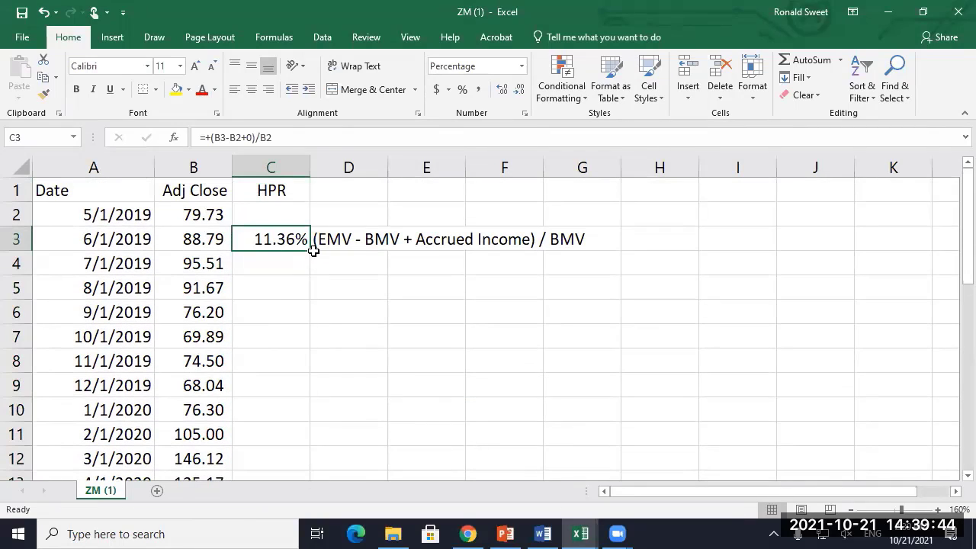
Step: Fill the HPR formula from C3 down to the last month, 10/1/2021, in row 31
click(313, 253)
click(305, 245)
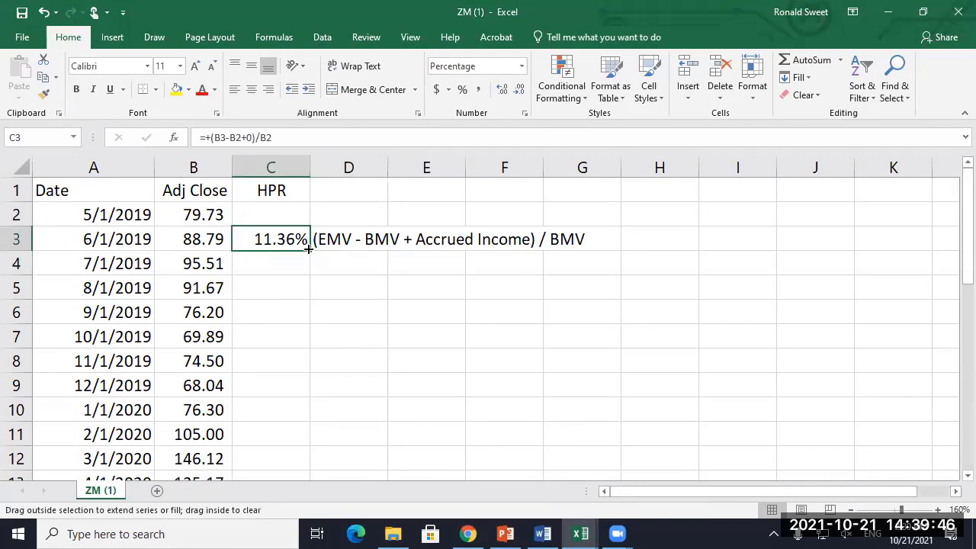
double_click(305, 246)
Step: Examine the monthly holding period returns down the HPR column from 6/1/2019 to 10/1/2021, noting the large gains and losses
click(264, 233)
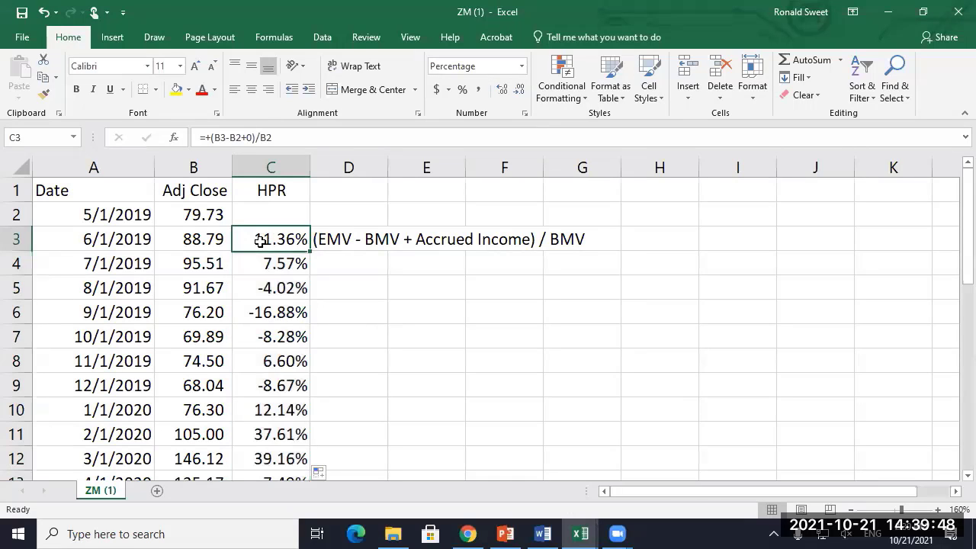
click(266, 310)
scroll(263, 360, down, 2)
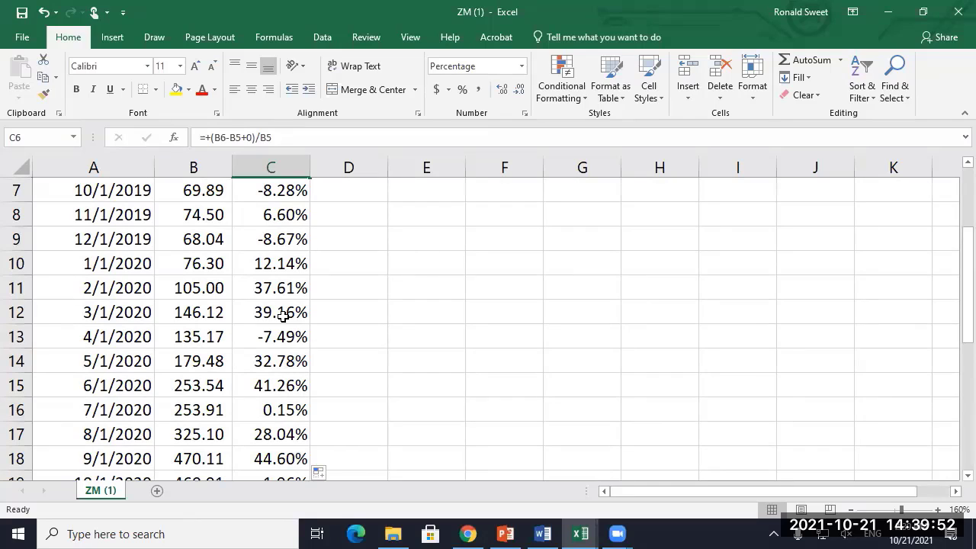
click(280, 314)
click(269, 361)
click(282, 390)
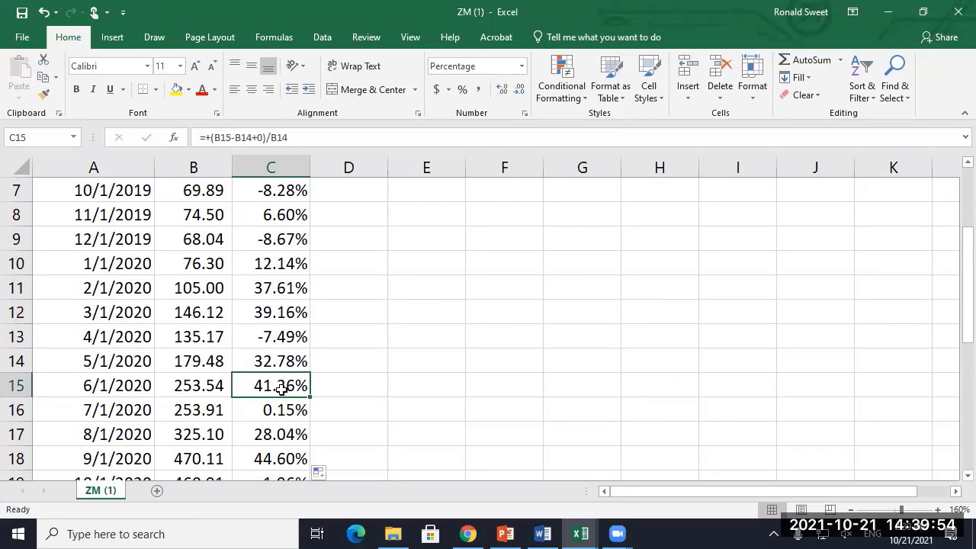
scroll(279, 386, down, 2)
click(268, 312)
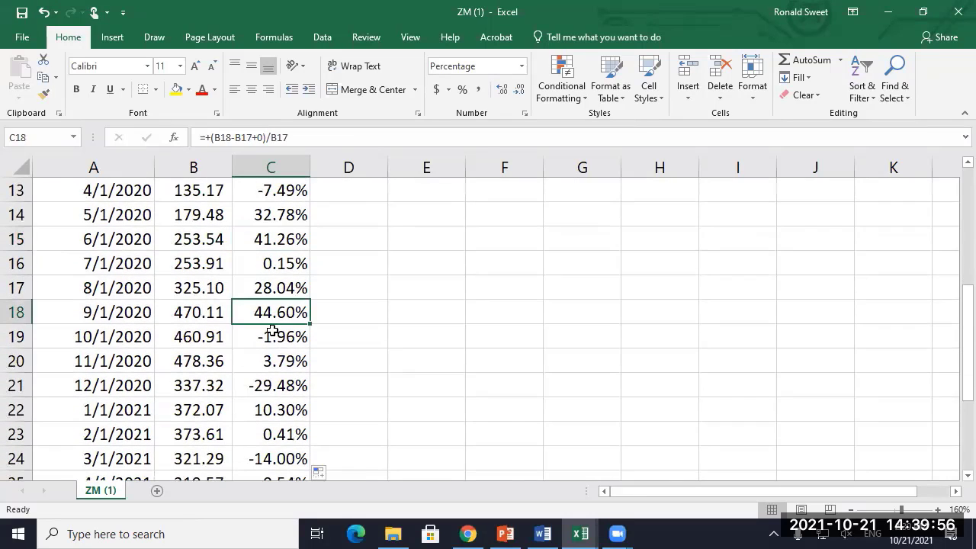
scroll(274, 328, down, 1)
click(277, 315)
click(271, 386)
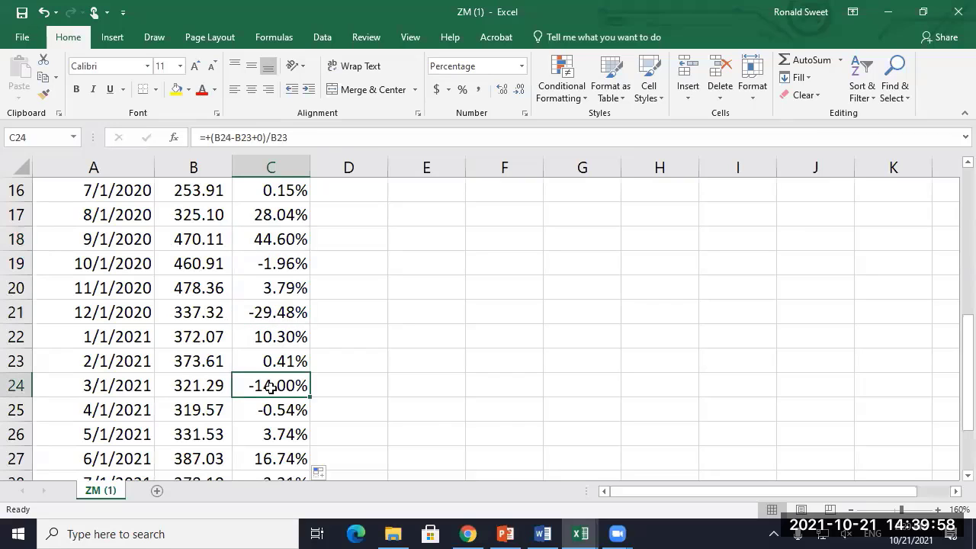
scroll(270, 387, down, 2)
click(270, 361)
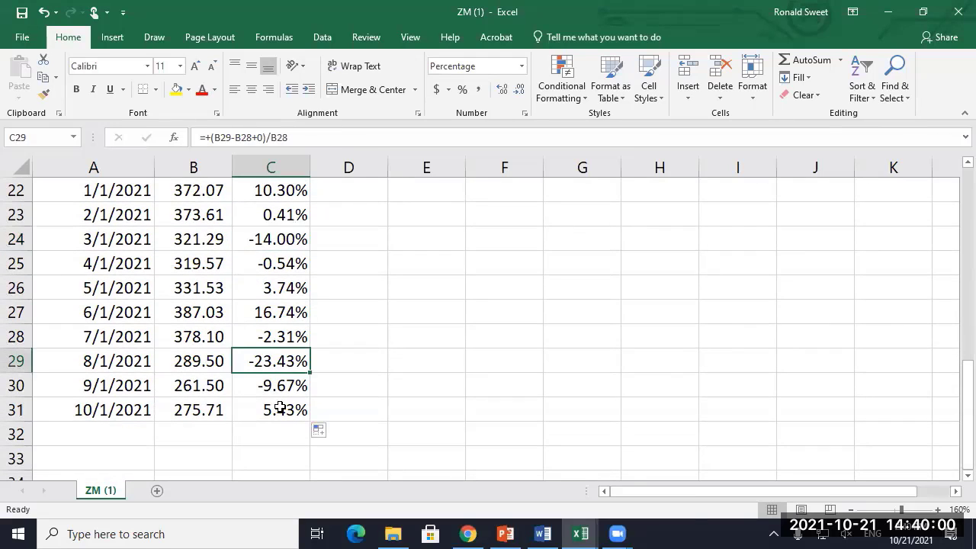
click(276, 407)
click(173, 409)
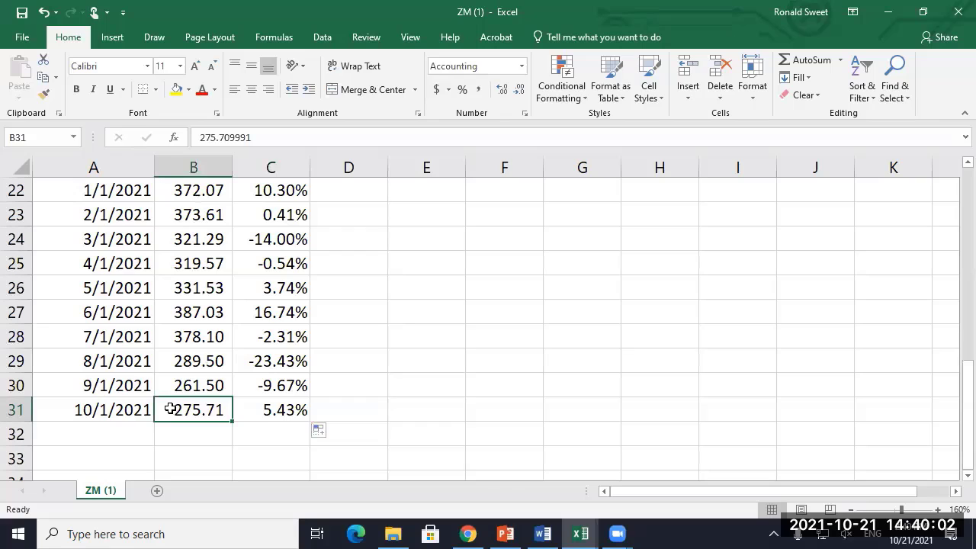
click(274, 328)
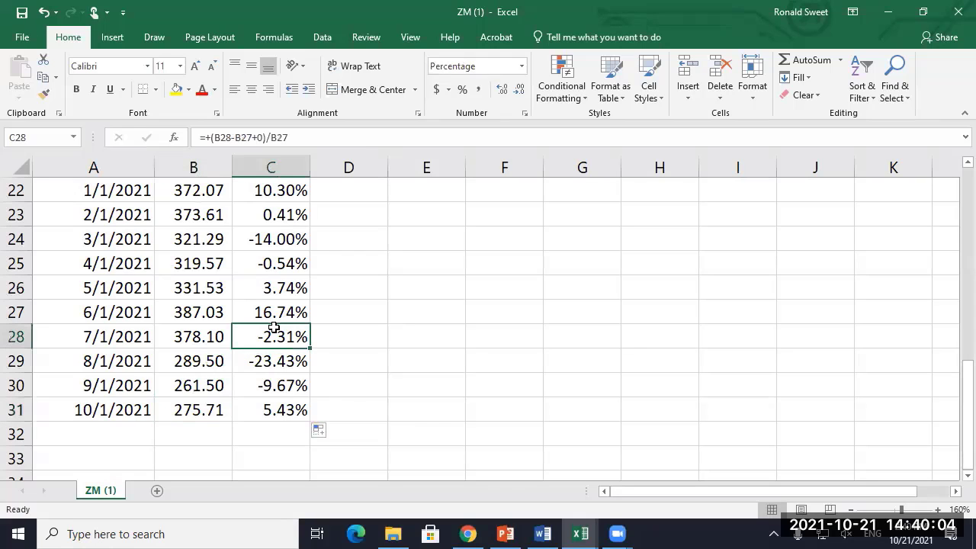
Step: Return to the start of the HPR column, select the returns from C3 down, and review the first formulas
key(ctrl+Home)
key(Right)
key(Right)
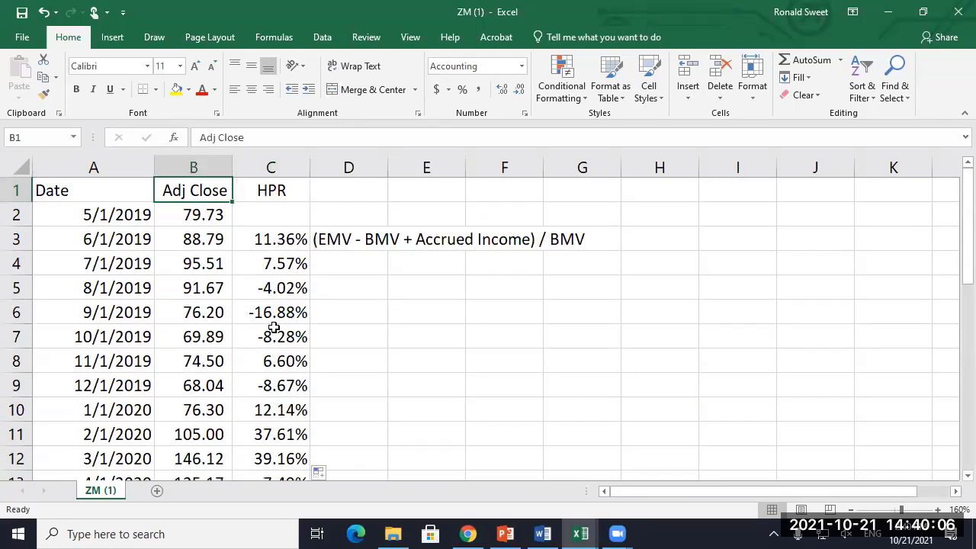
key(Down)
key(Down)
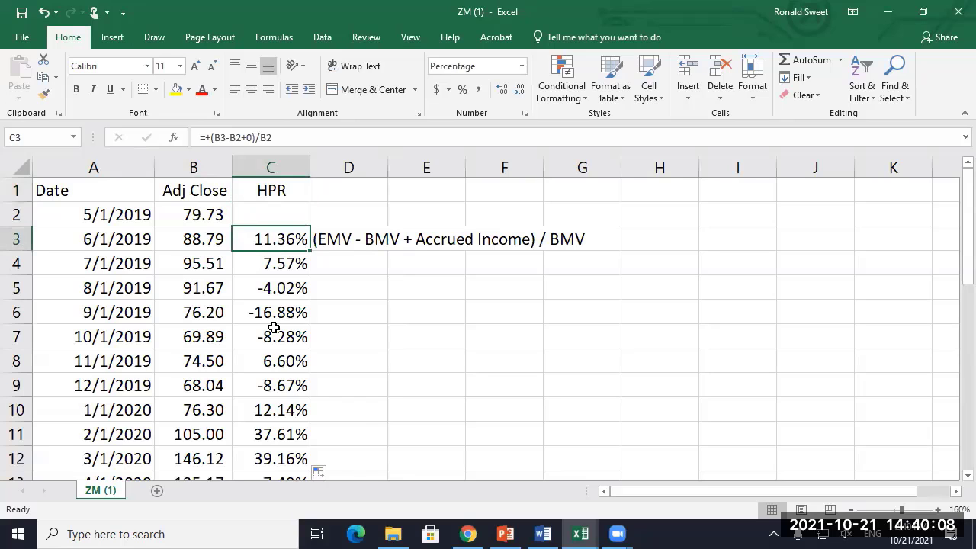
key(ctrl+shift+Down)
key(Up)
key(Down)
key(Down)
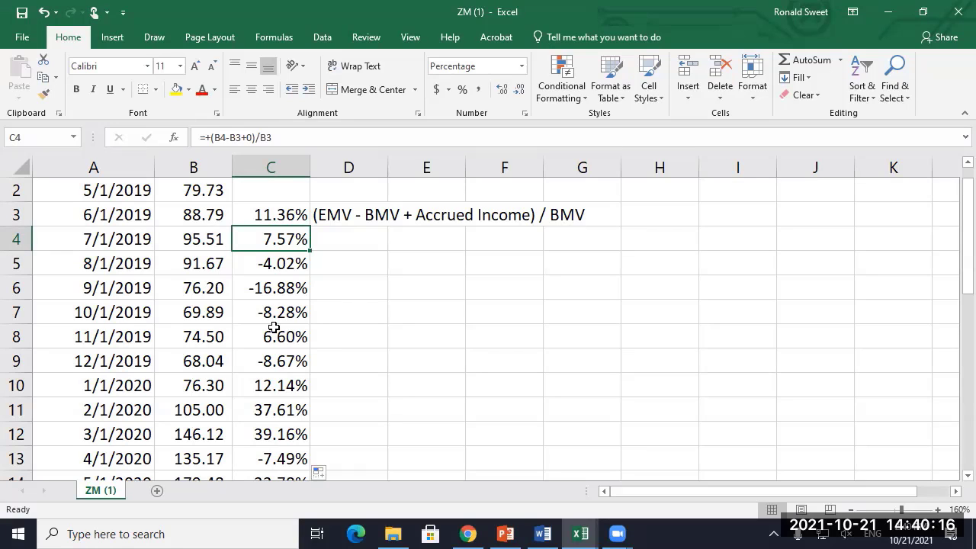
Step: Enter the heading "Overtime Averages" in A33, two rows below the last monthly return
key(ctrl+Down)
key(Down)
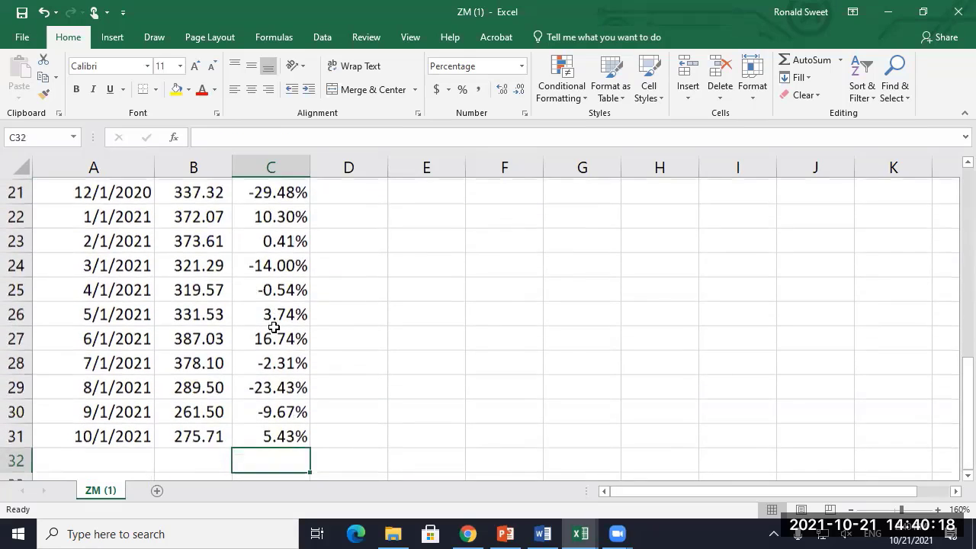
key(Down)
key(Home)
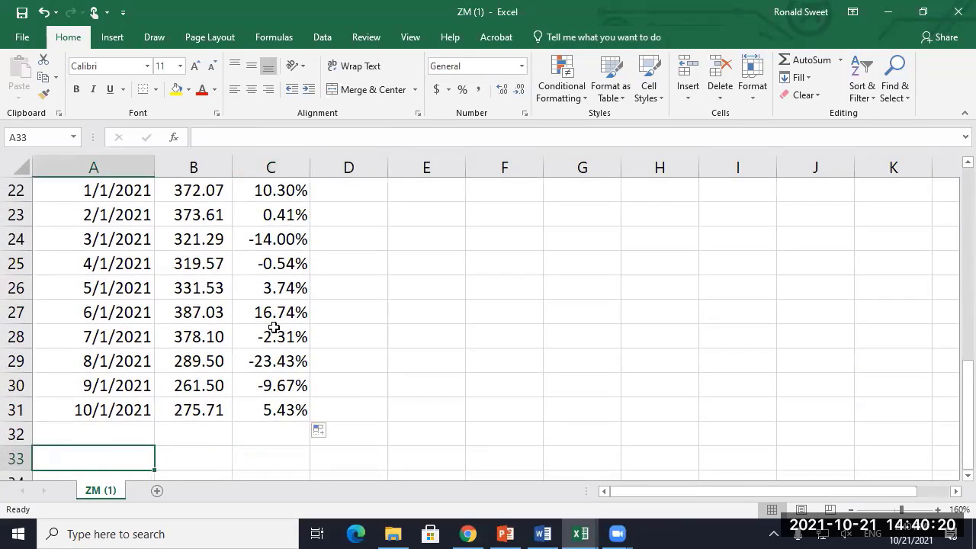
text(Overtime)
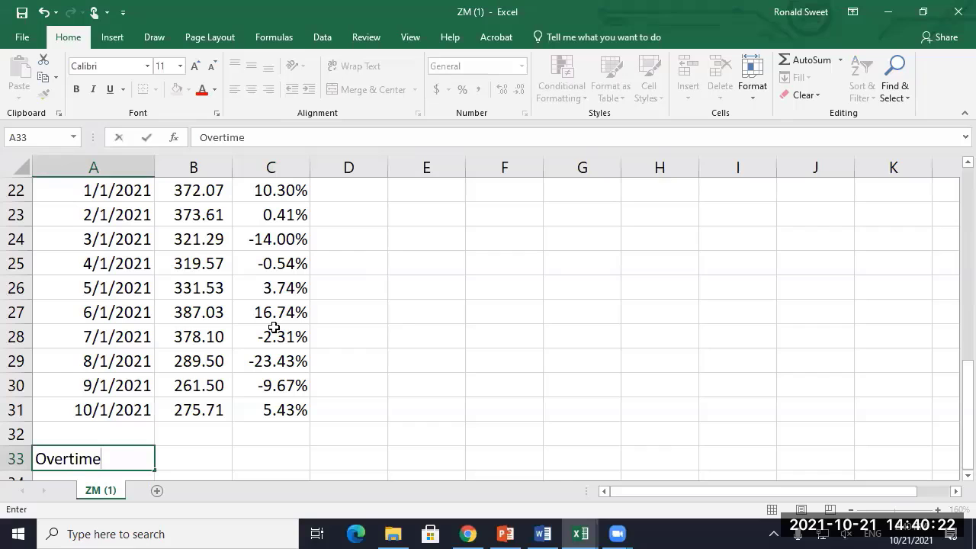
text( Averages)
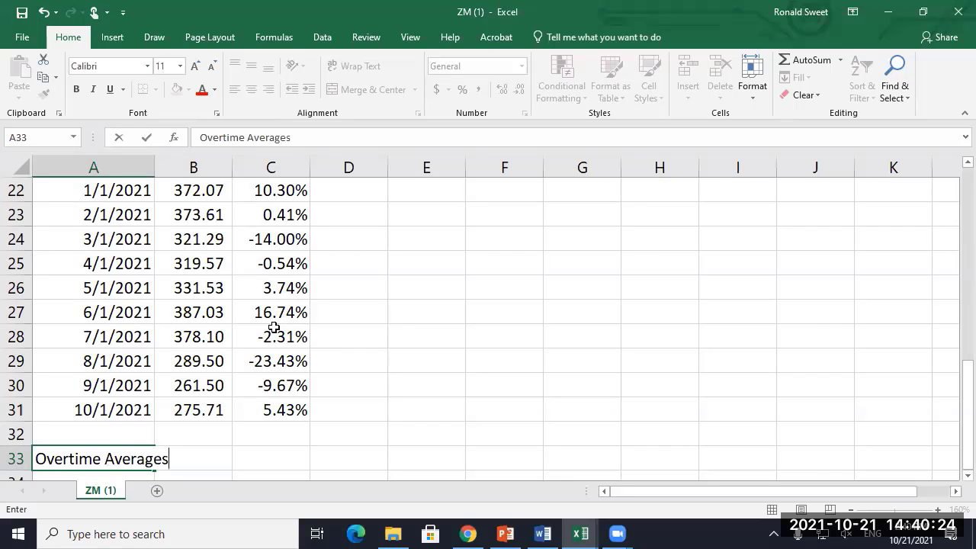
key(ctrl+Return)
scroll(274, 328, down, 1)
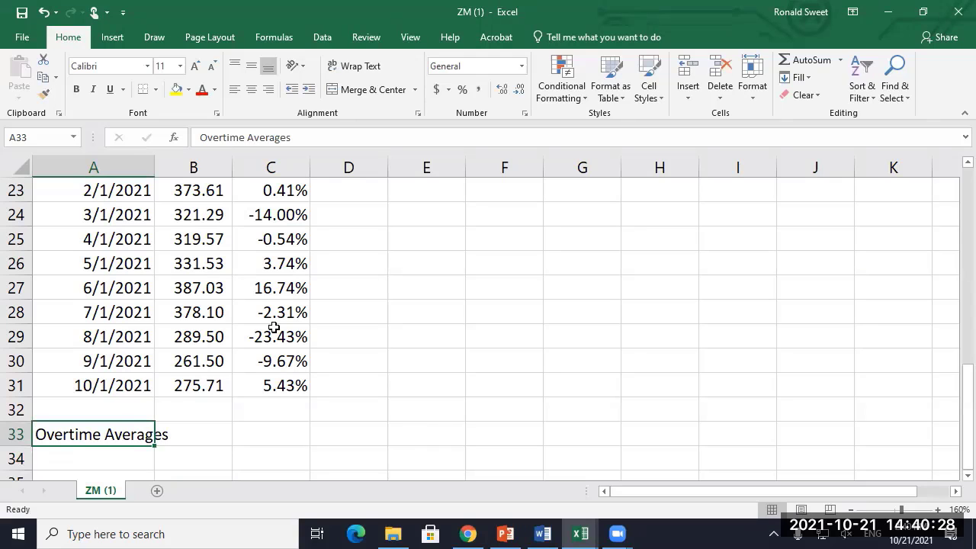
Step: Extend the heading in A33 to read "Overtime Averages, Annualized Averages"
key(F2)
text(, Annual)
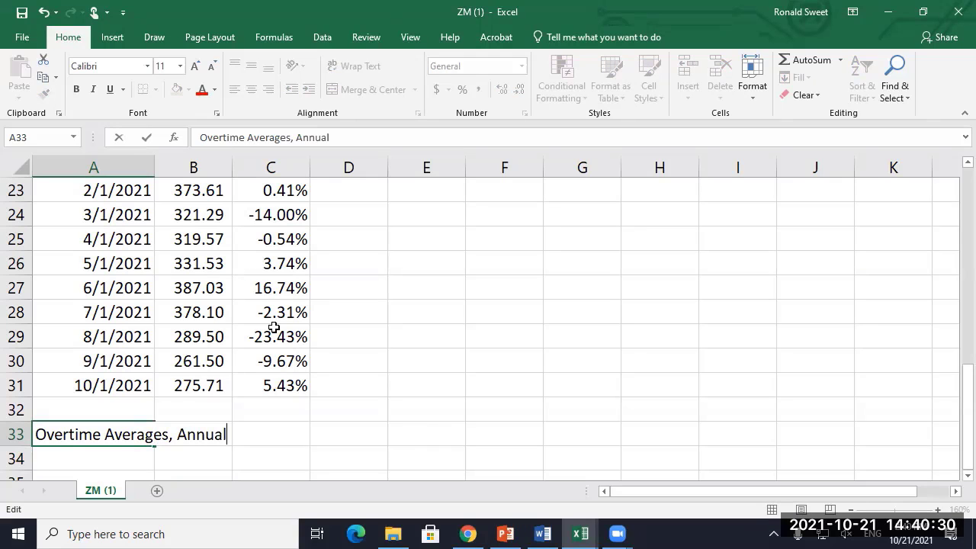
text(ized Averages)
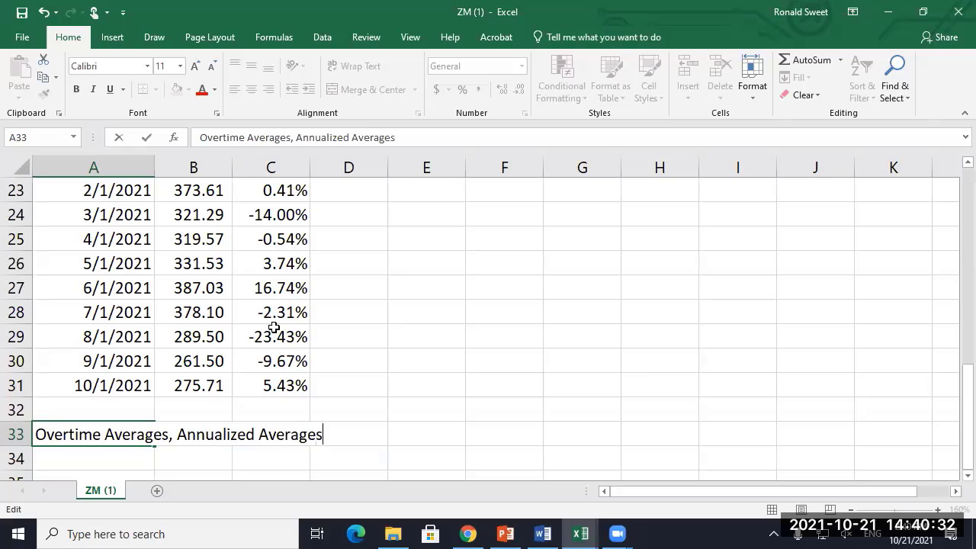
key(Return)
key(Up)
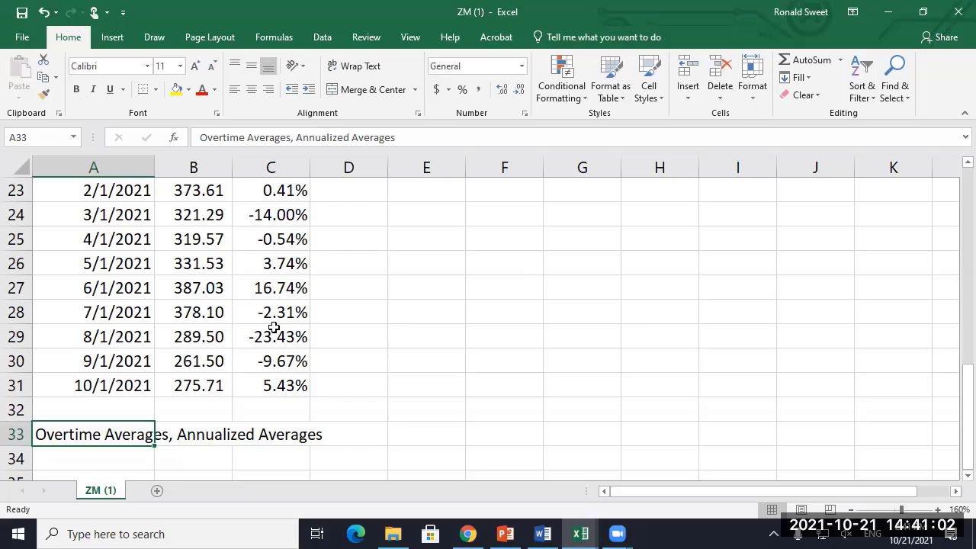
Step: Switch to PowerPoint and present slide 4, Measuring Return, covering arithmetic and geometric averages
click(504, 531)
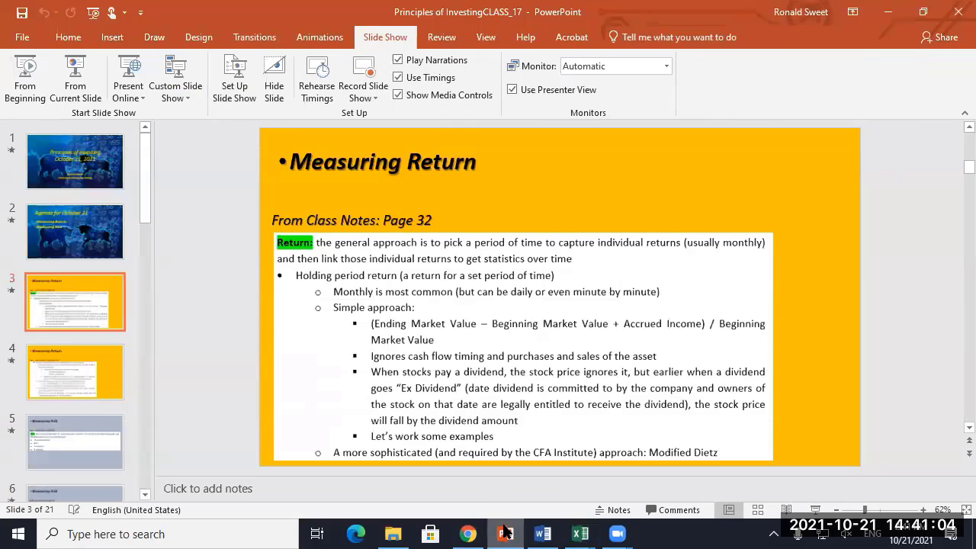
click(67, 373)
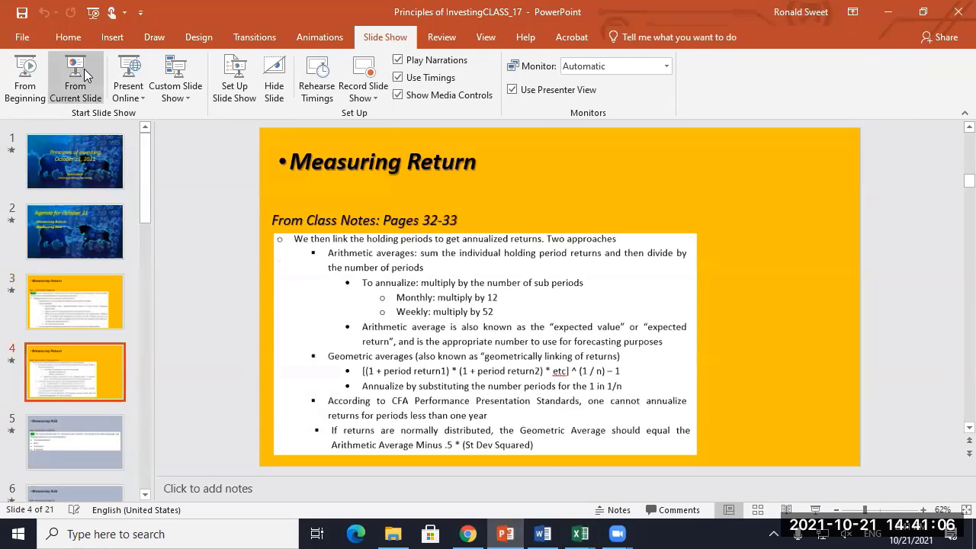
click(84, 74)
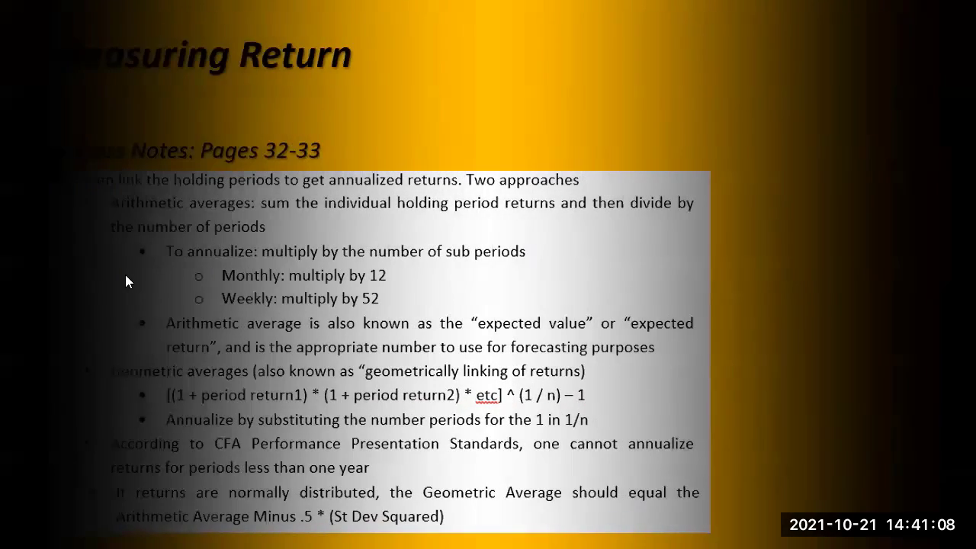
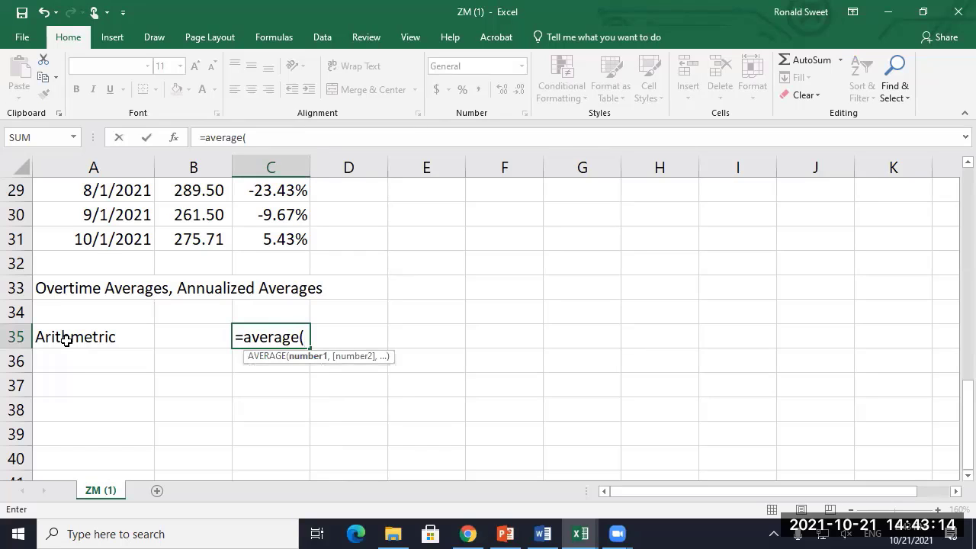
Step: Complete the AVERAGE formula in C35 with the monthly returns C3:C31 as its range
key(Up)
key(Up)
key(Up)
key(Up)
key(ctrl+shift+Up)
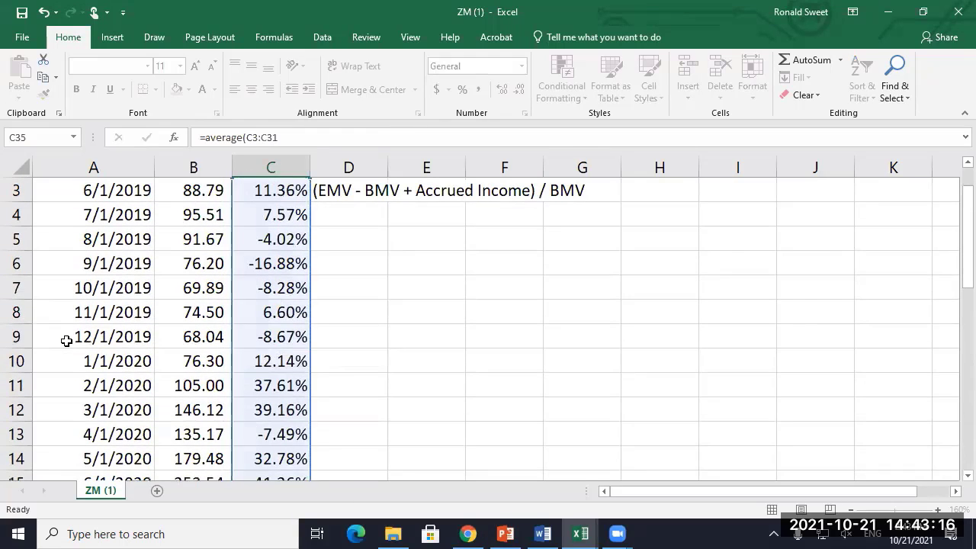
key(Return)
key(Up)
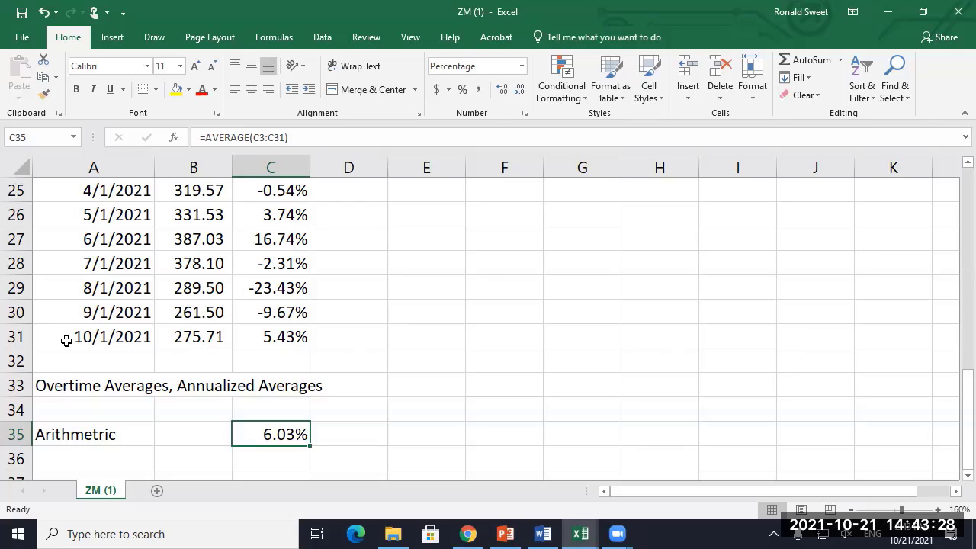
Step: Label A36 "Annualized Arithmetic", directly below the arithmetic average's label
key(Left)
key(Left)
key(Down)
text(Annualize)
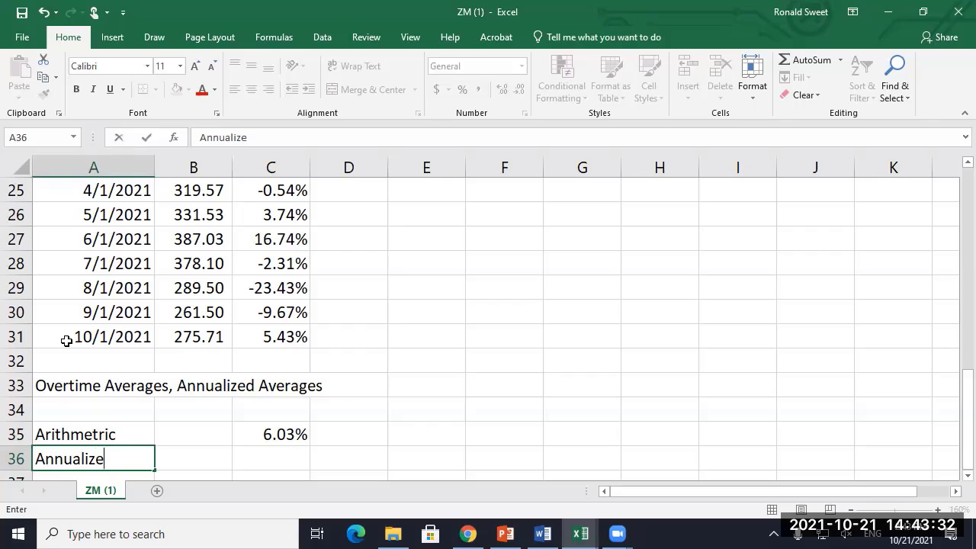
text(d Arithm)
text(ete)
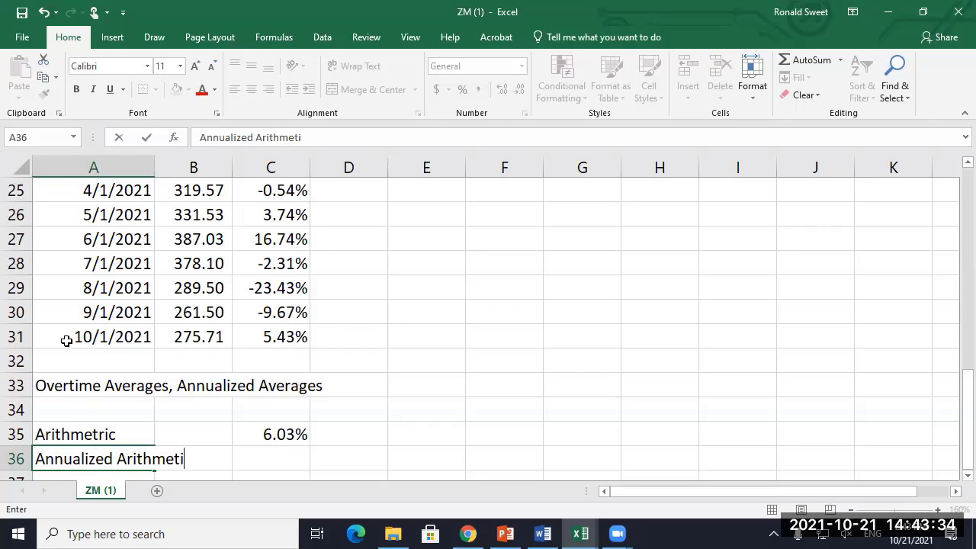
key(BackSpace)
key(BackSpace)
key(BackSpace)
text(etic)
key(Return)
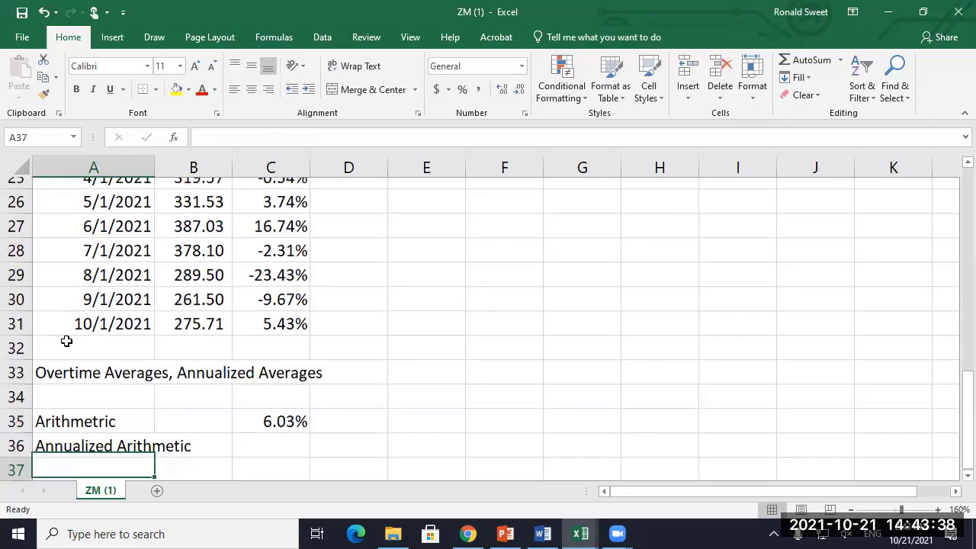
Step: Correct the spelling of the label in A35 to "Arithmetic"
key(Up)
key(Up)
key(F2)
key(Left)
key(Left)
key(Return)
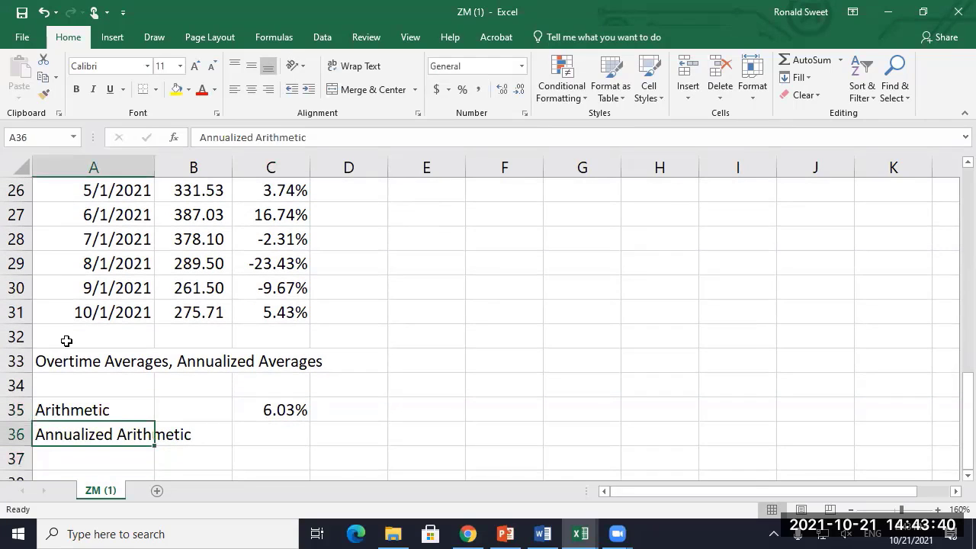
Step: Calculate the annualized arithmetic return in C36 with the formula +C35*12
key(Right)
key(Right)
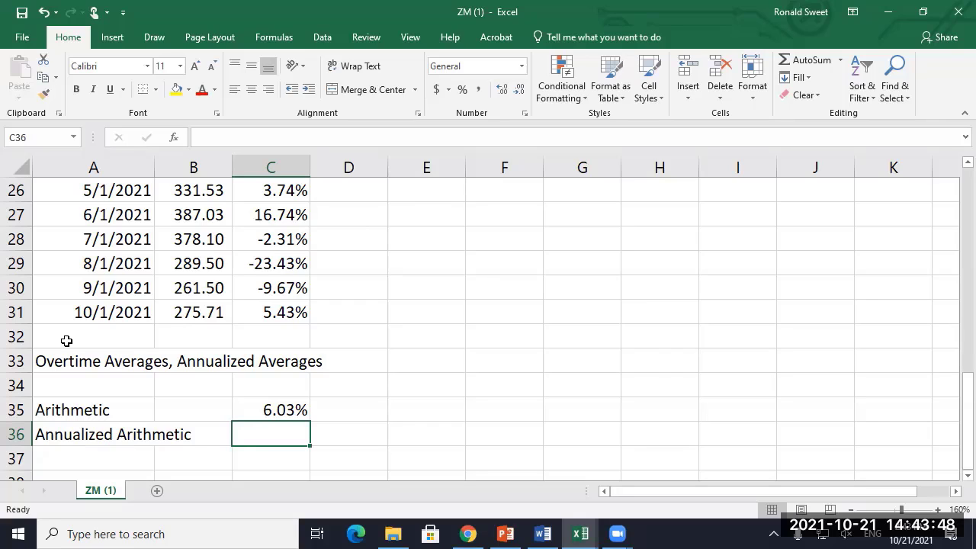
text(+)
key(Up)
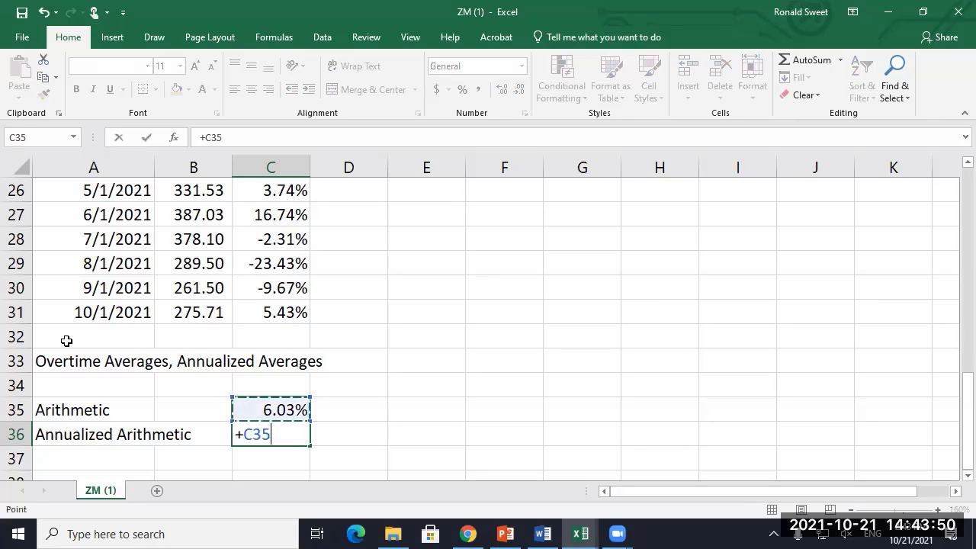
text(*12)
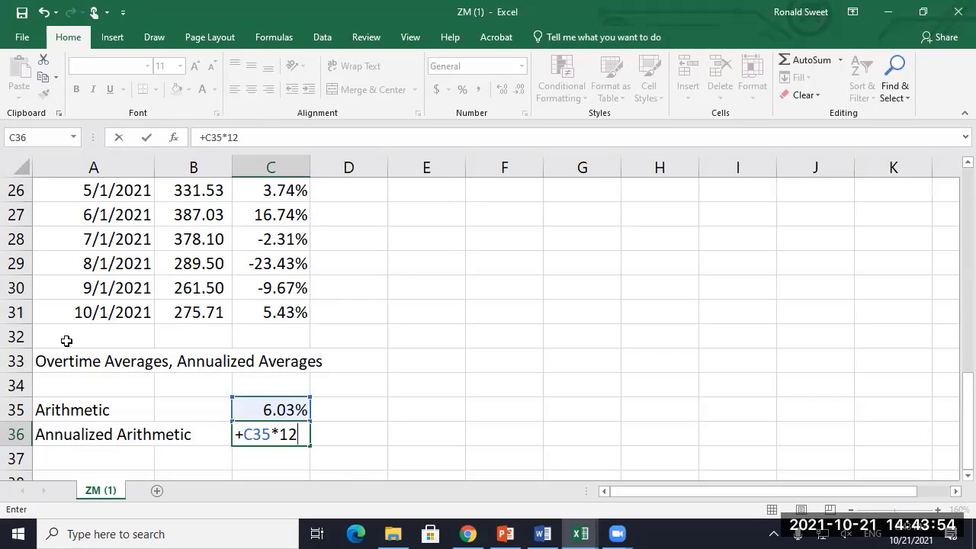
key(Return)
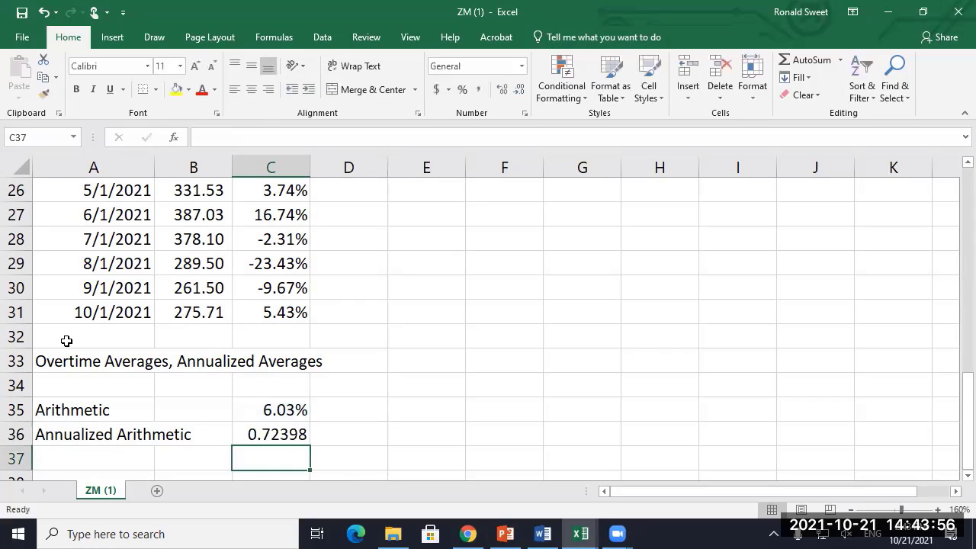
Step: Format the annualized return in C36 as a percentage with two decimal places
key(Up)
click(462, 89)
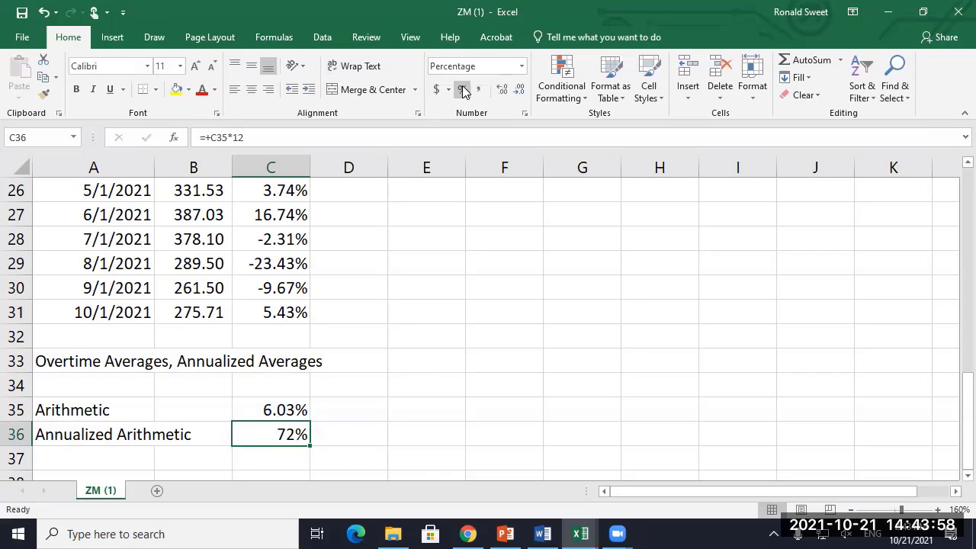
click(502, 89)
click(502, 89)
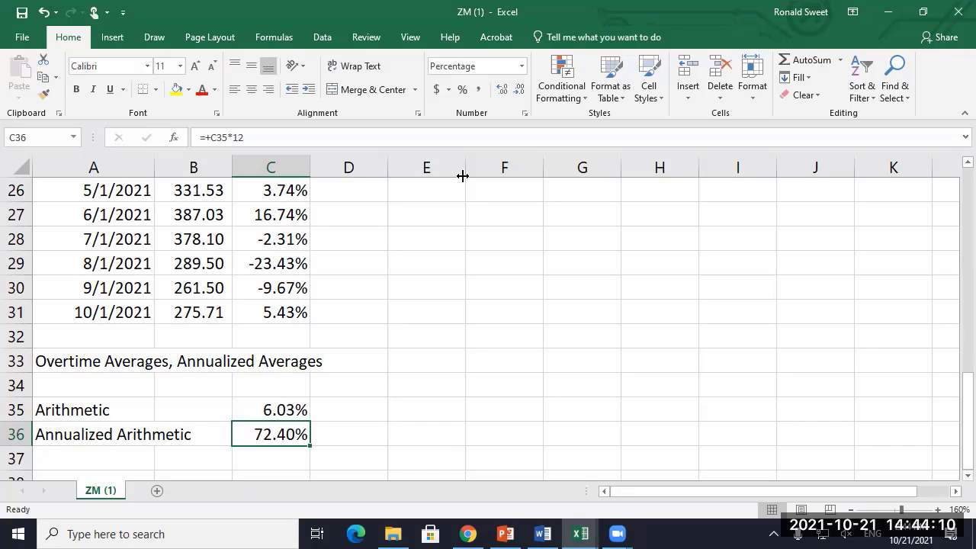
Step: Label A38 "Geometric", leaving an empty row below the annualized arithmetic average
key(Down)
key(Down)
key(Left)
key(Left)
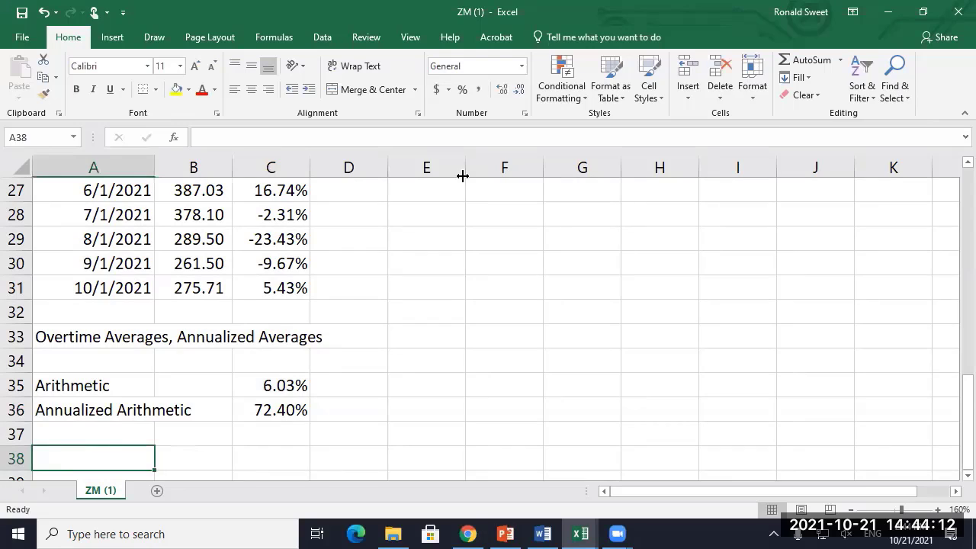
text(Geometric)
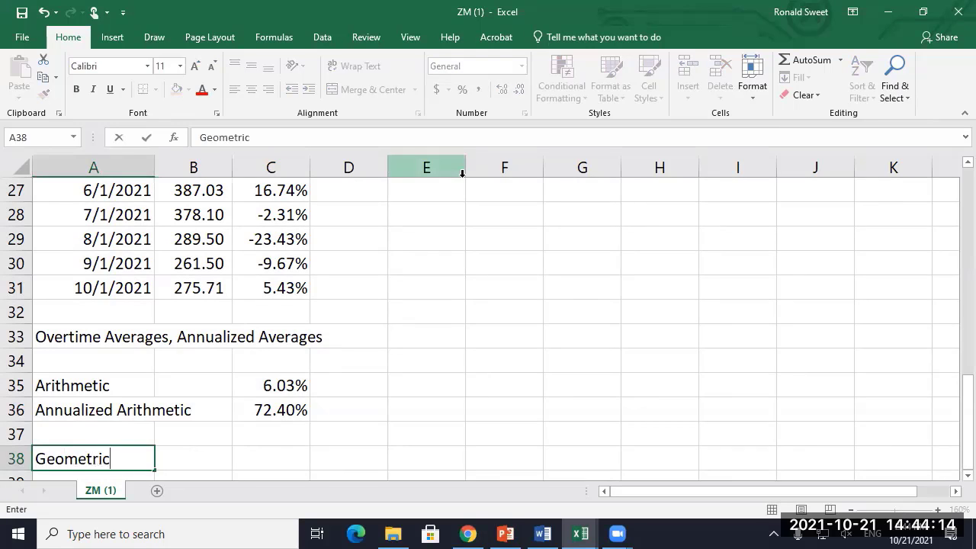
key(Return)
key(Up)
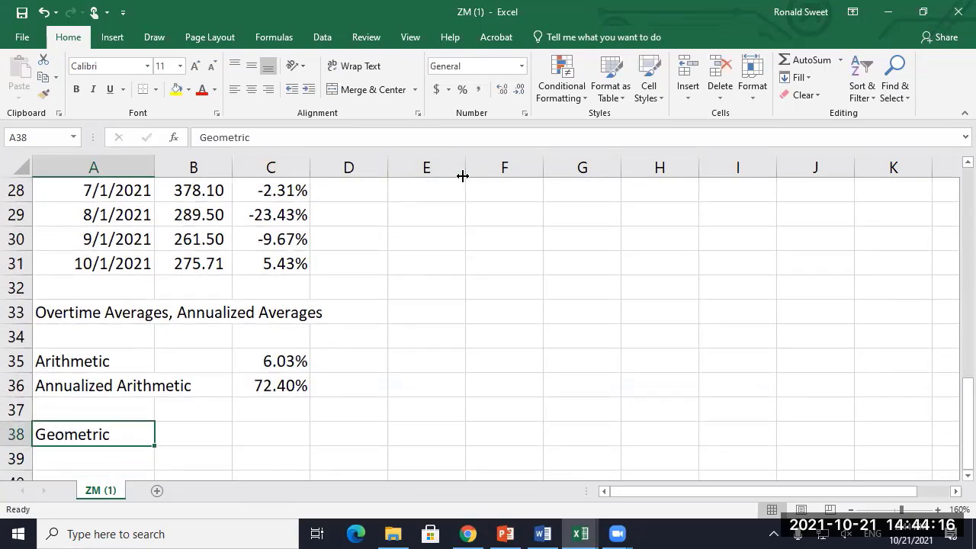
Step: Enter the column heading "Goemetric" in D1, beside the HPR heading
key(ctrl+Home)
key(Right)
key(Right)
key(Right)
key(Down)
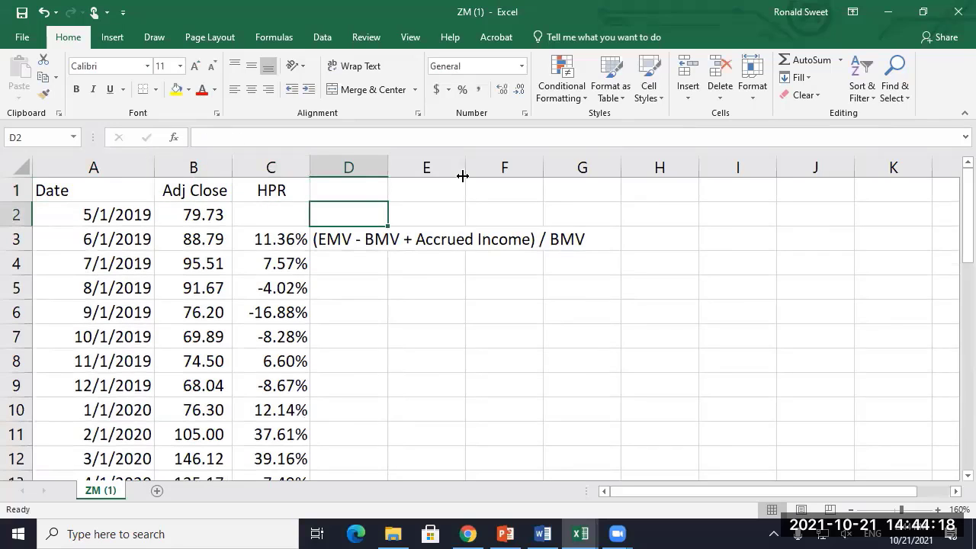
key(Up)
text(G)
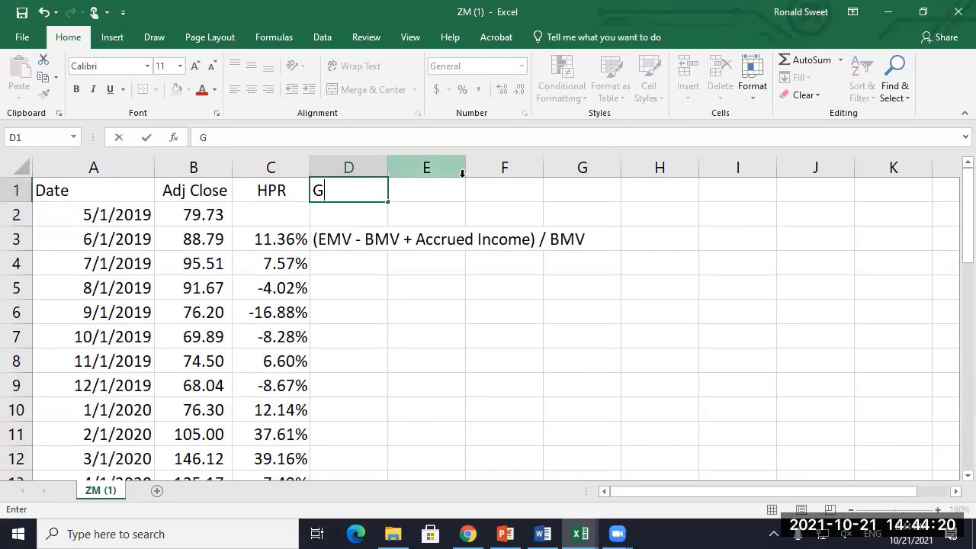
text(oemetric)
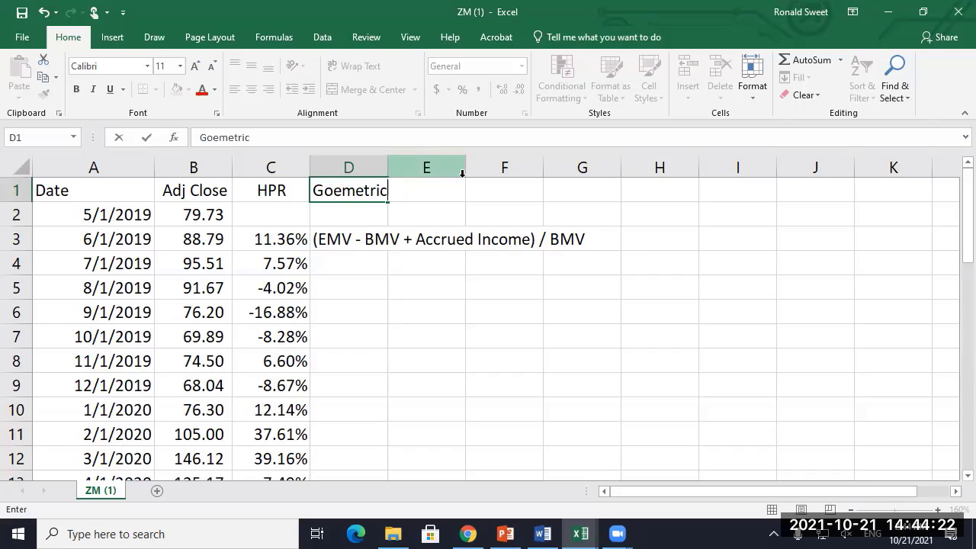
key(Return)
key(Down)
key(Up)
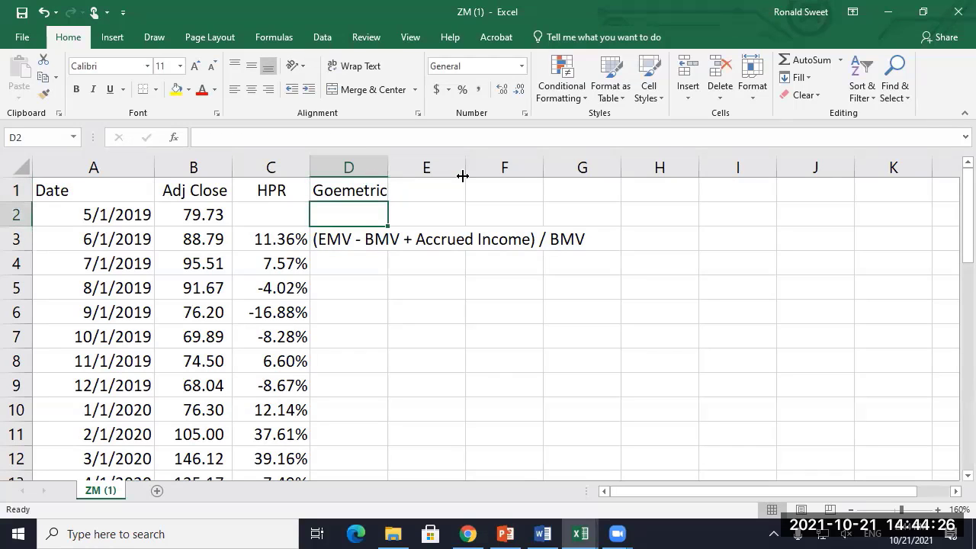
Step: Correct the spelling of the column heading in D1 to "Geometric"
key(Up)
key(F2)
key(Home)
key(Right)
key(Delete)
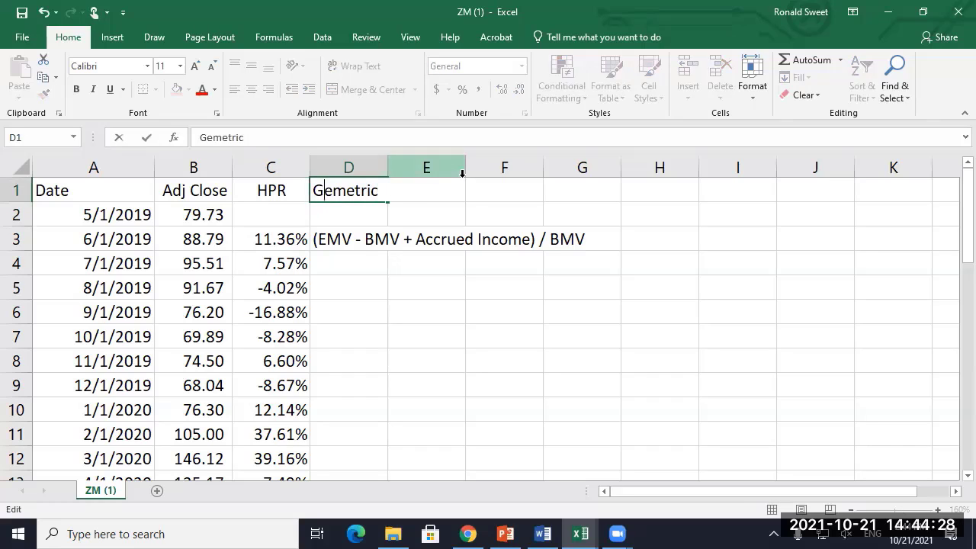
text(o)
key(Return)
Step: Enter a starting value of 1 in D2 for the geometric column
key(Return)
key(Up)
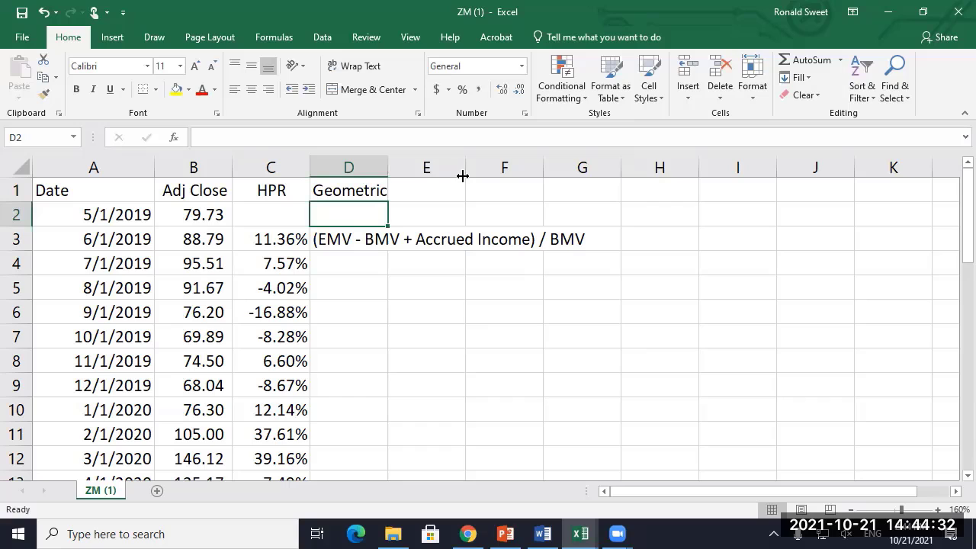
text(1)
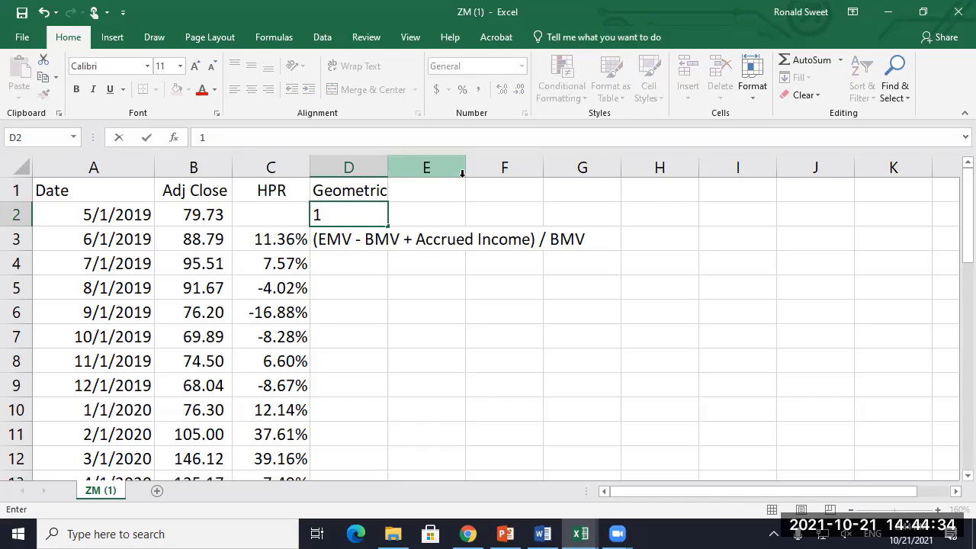
key(Return)
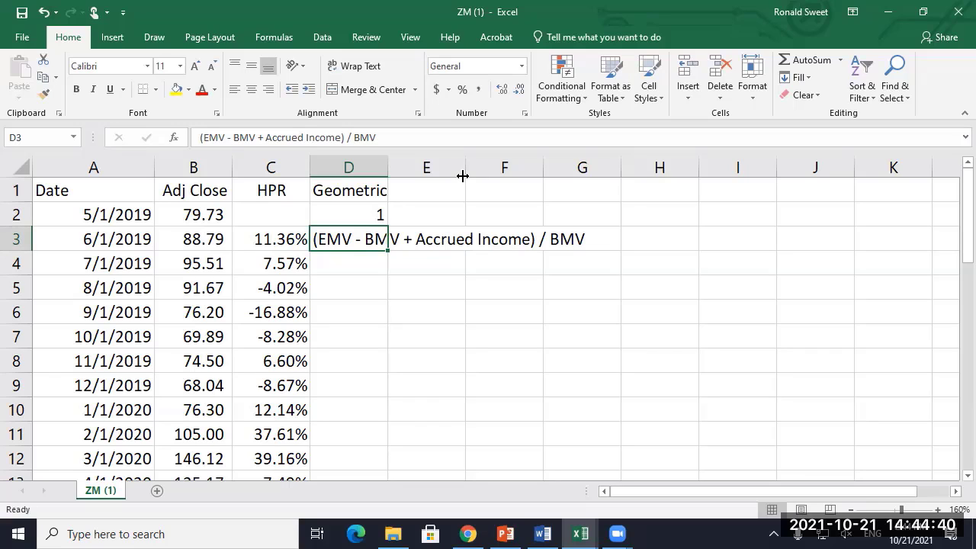
Step: Enter the compounding formula +D2*(1+C3) in D3 of the Geometric column
text(+)
key(Up)
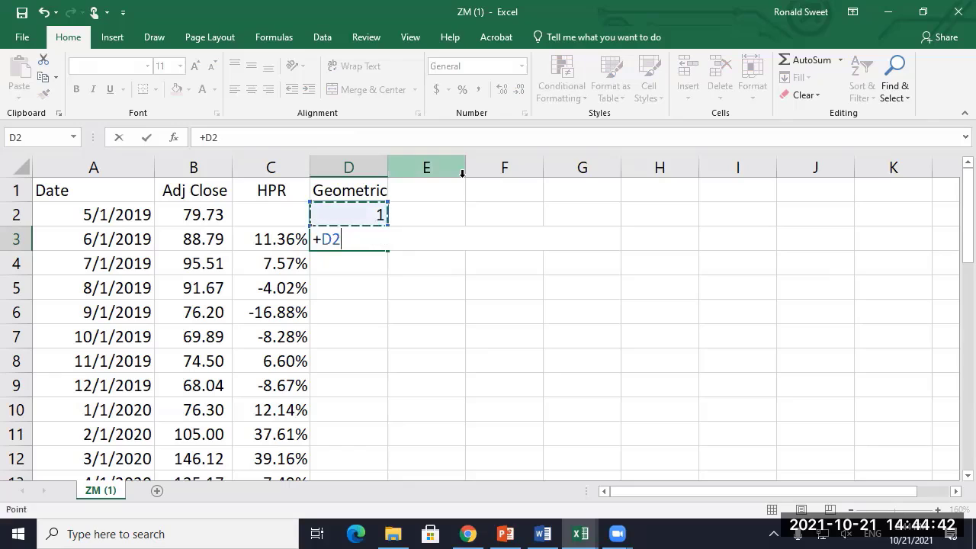
text(*(1+)
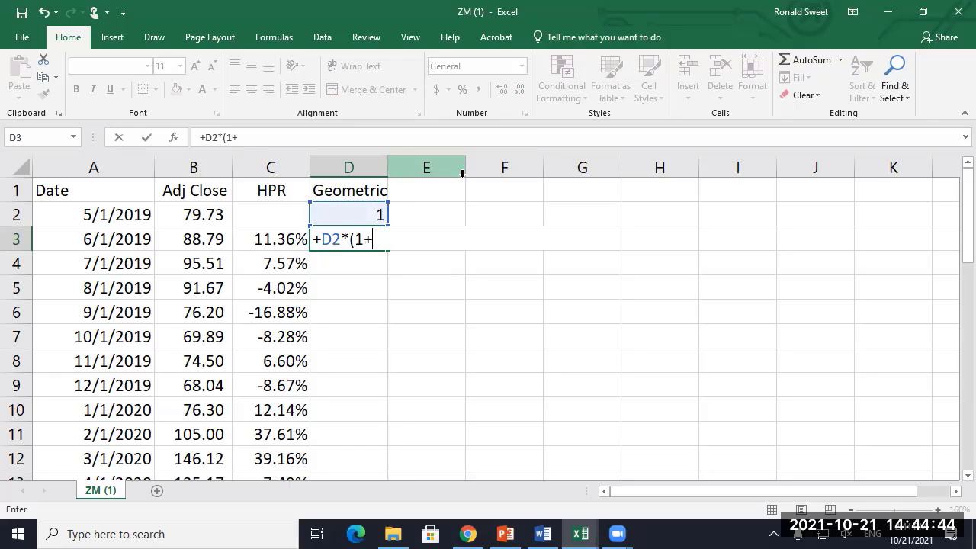
key(Left)
text())
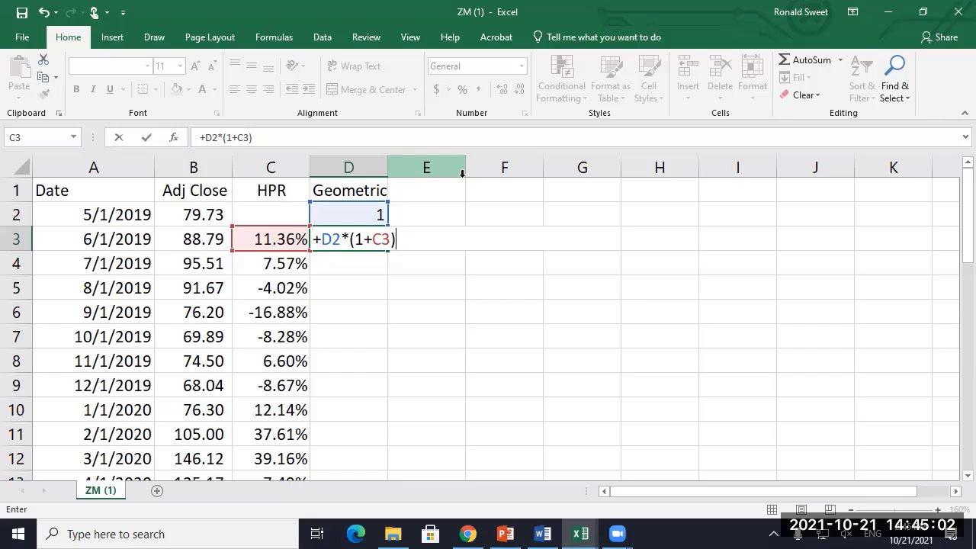
key(Return)
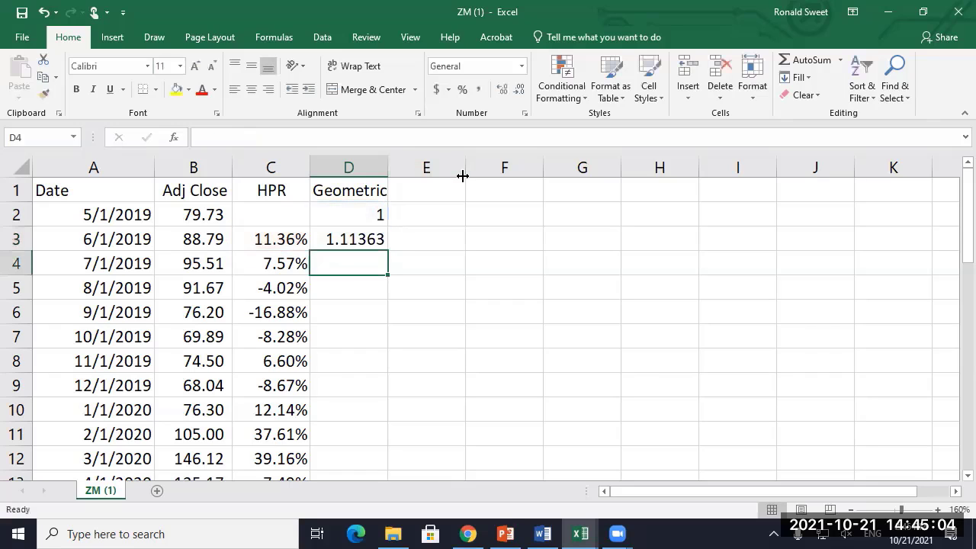
Step: Format D2:D3 with the comma number style showing two decimals
key(Up)
key(Up)
key(shift+Down)
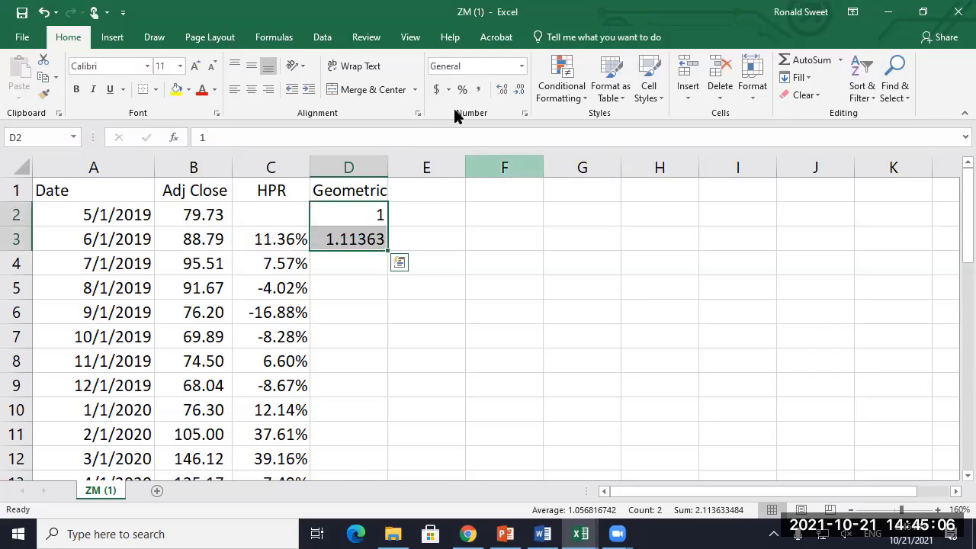
click(478, 89)
Step: Copy the compounding formula from D3 down one row to D4
click(359, 239)
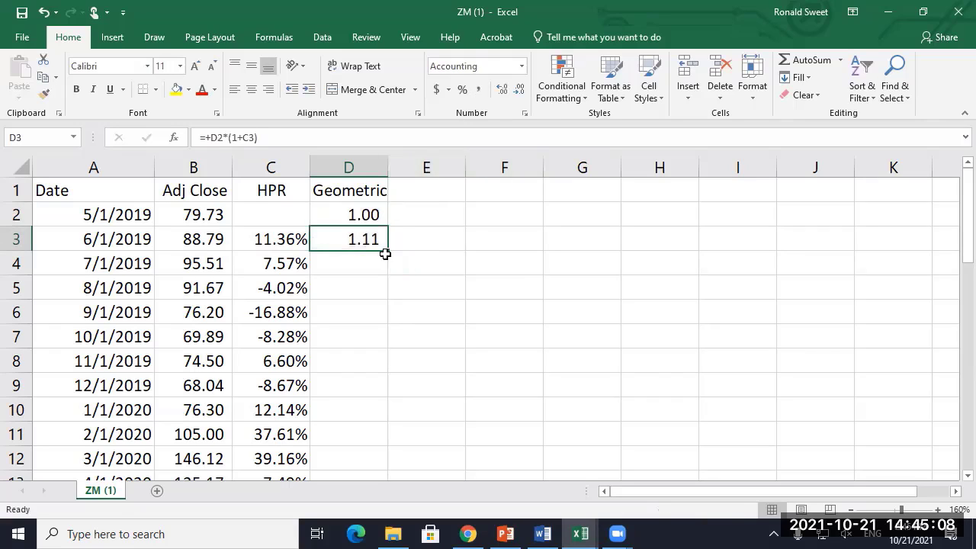
click(357, 214)
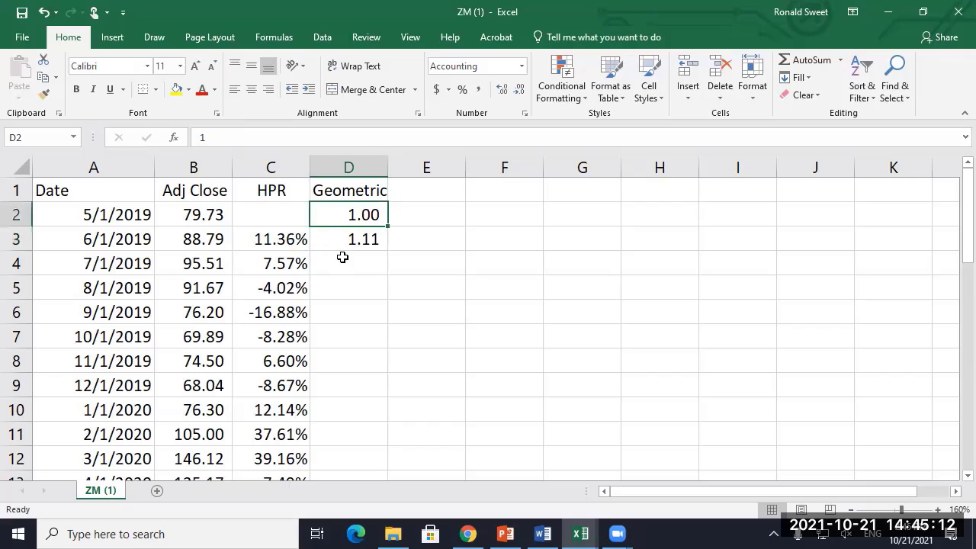
click(343, 258)
click(329, 240)
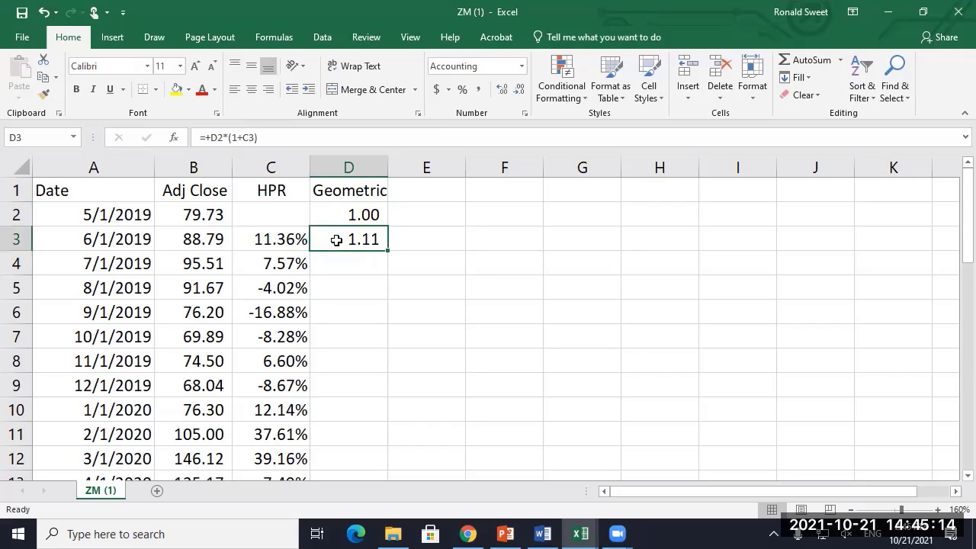
drag(387, 250, 385, 270)
click(339, 264)
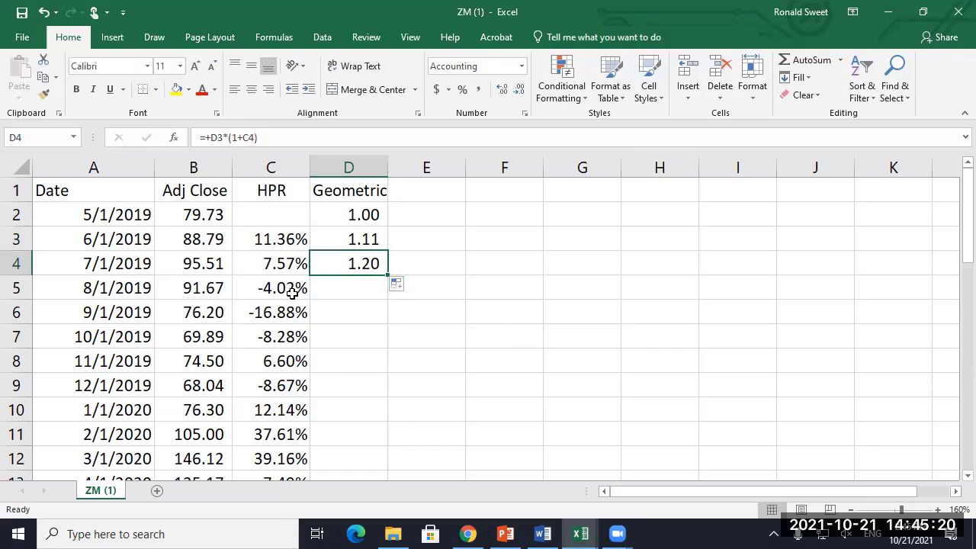
Step: Fill the compounding formula from D4 down through D7
click(355, 214)
click(269, 286)
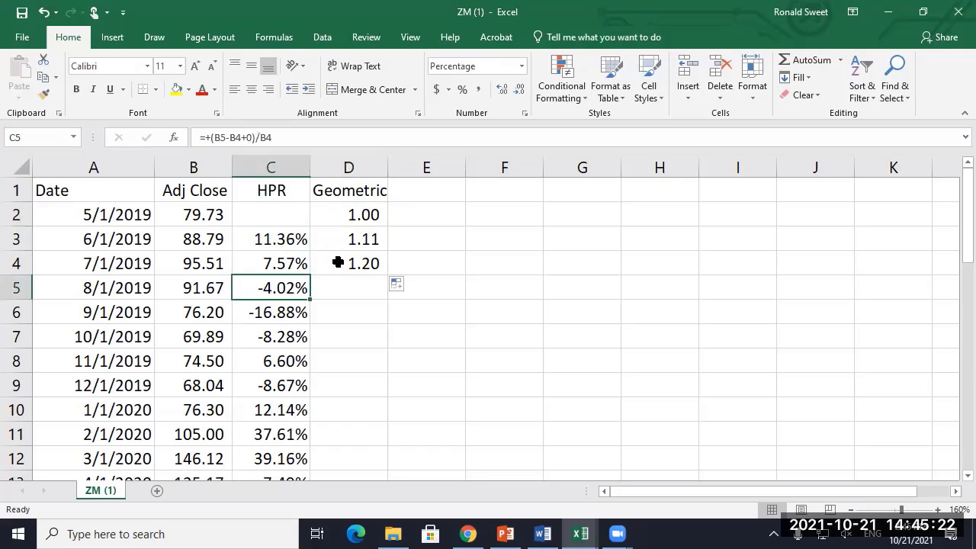
click(344, 261)
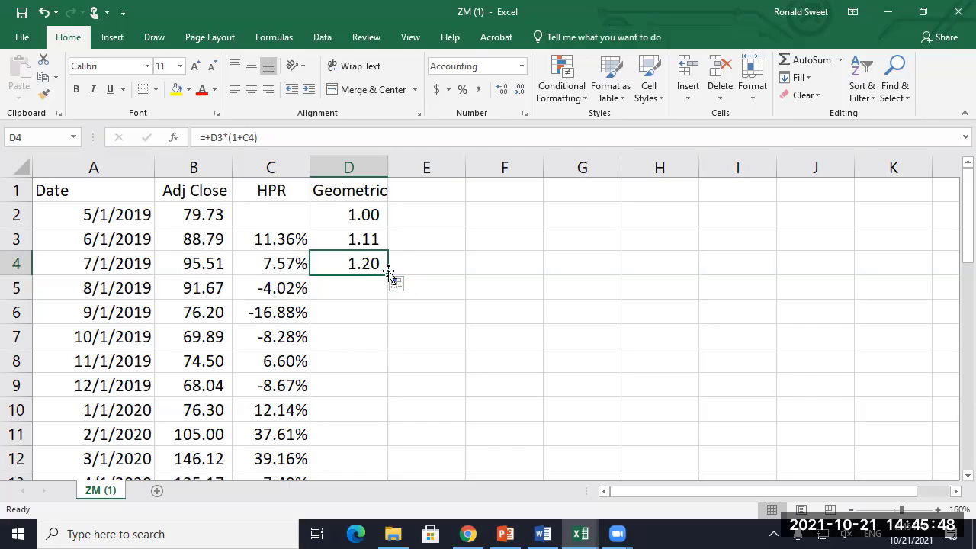
drag(388, 275, 381, 343)
click(367, 341)
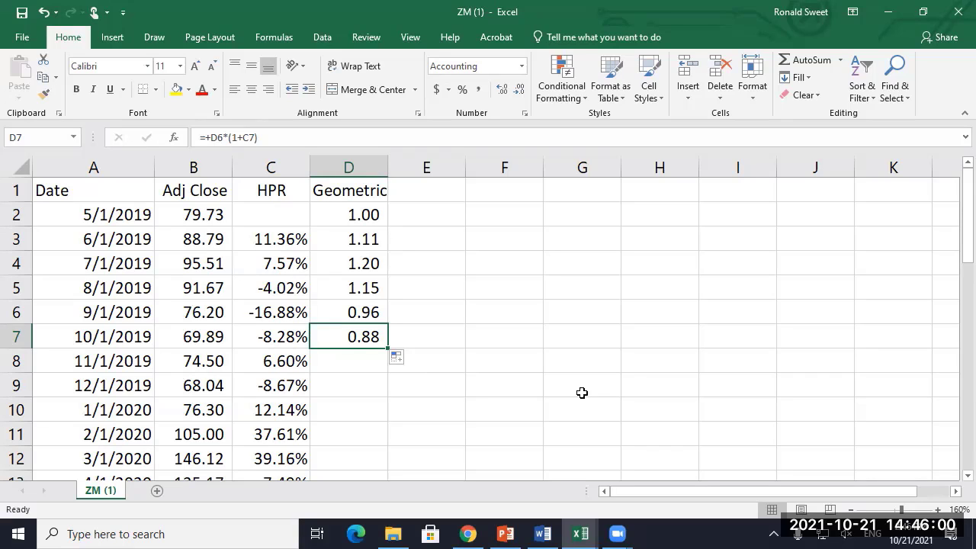
Step: Calculate the arithmetic average of C3:C7 in E7 as a trial comparison and clear it again
key(Right)
text(=average()
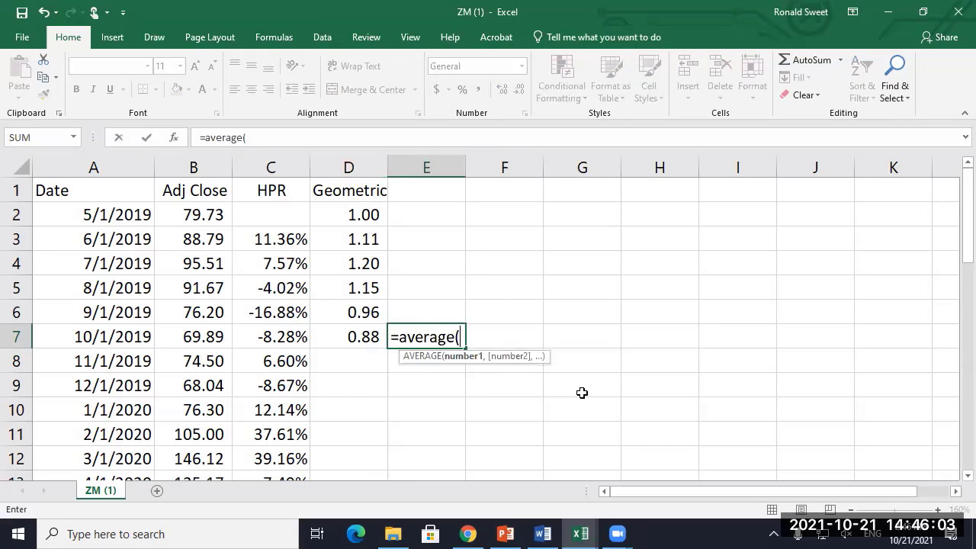
key(Left)
key(Left)
key(shift+Up)
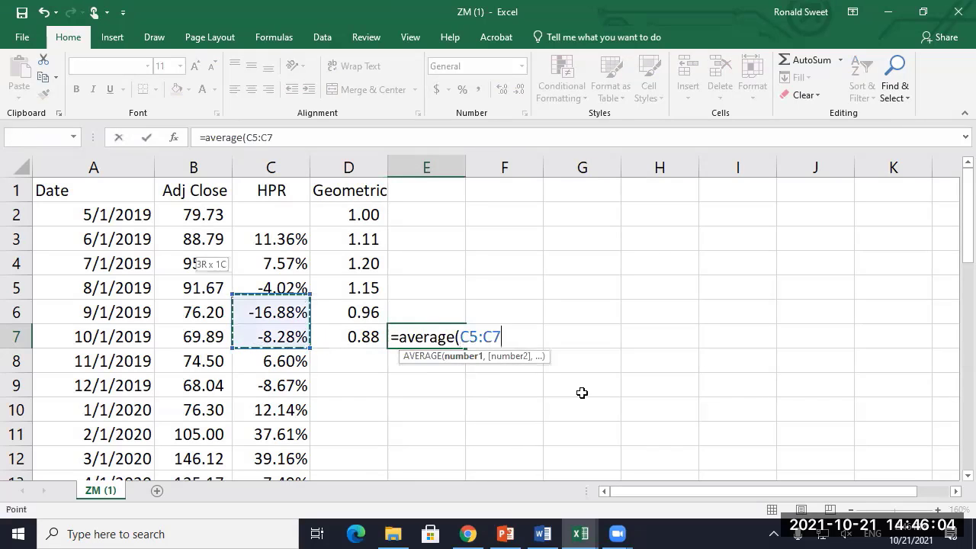
key(shift+Up)
key(shift+Up)
key(shift+Up)
key(Return)
key(Up)
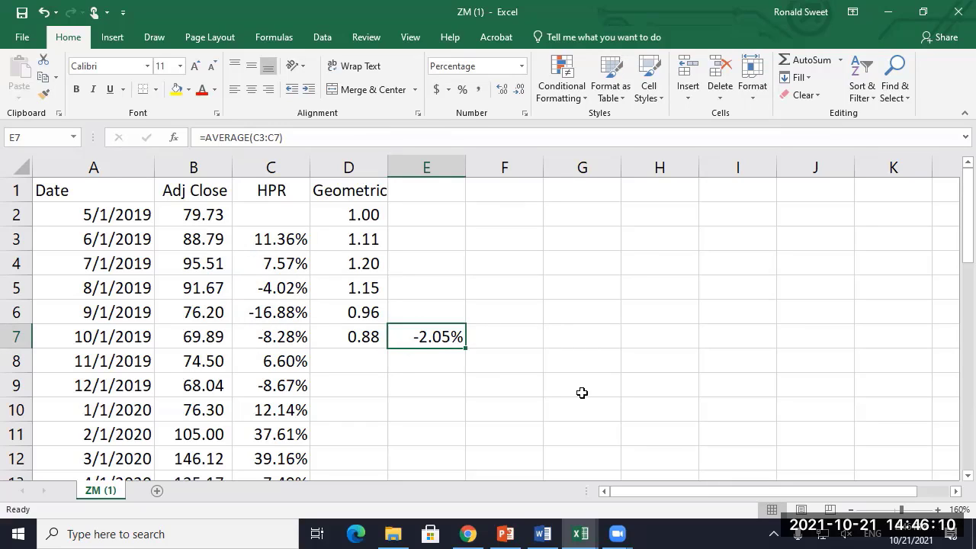
key(Delete)
key(Left)
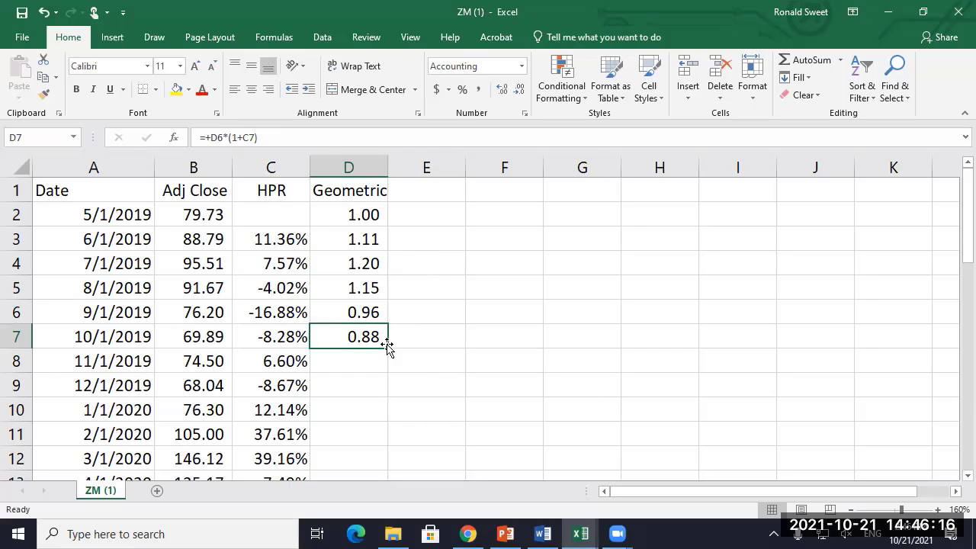
Step: Extend the compounding formula from D7 down through D12
drag(388, 346, 373, 464)
scroll(484, 394, down, 1)
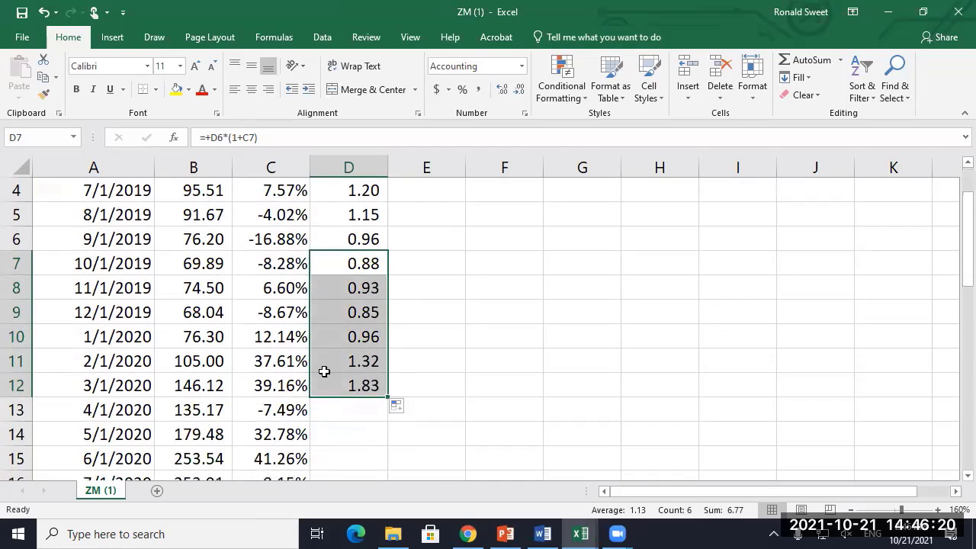
click(326, 384)
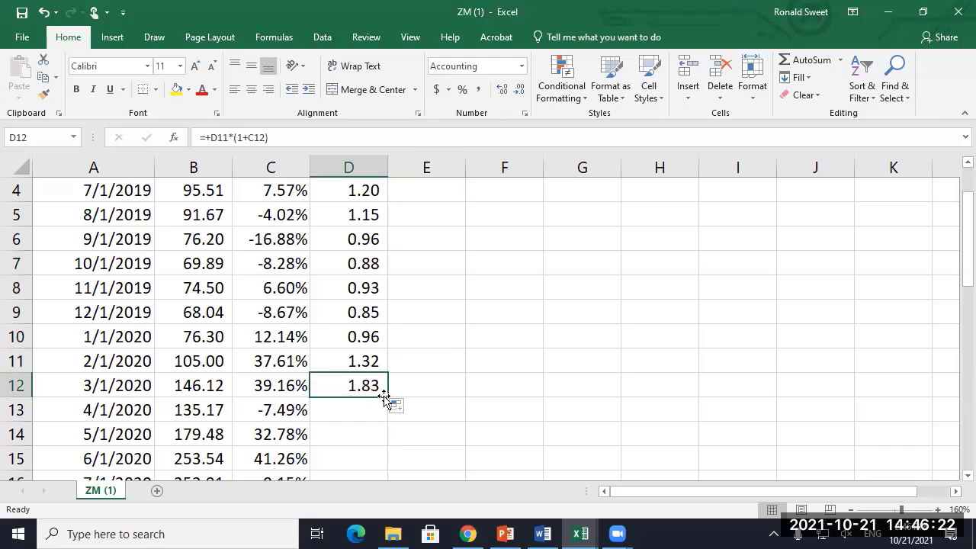
Step: Continue the compounding formula from D12 down through D15, after checking the HPR in C13
click(261, 412)
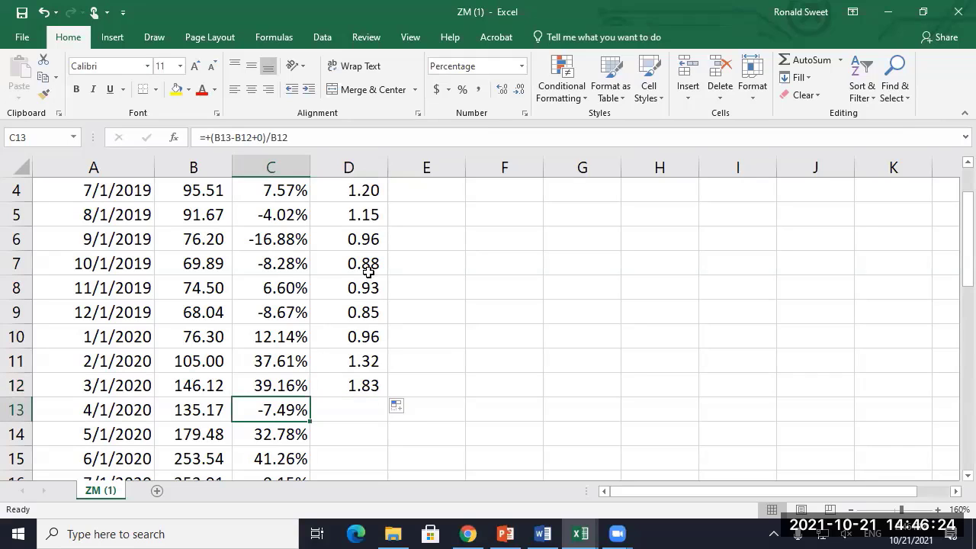
click(357, 385)
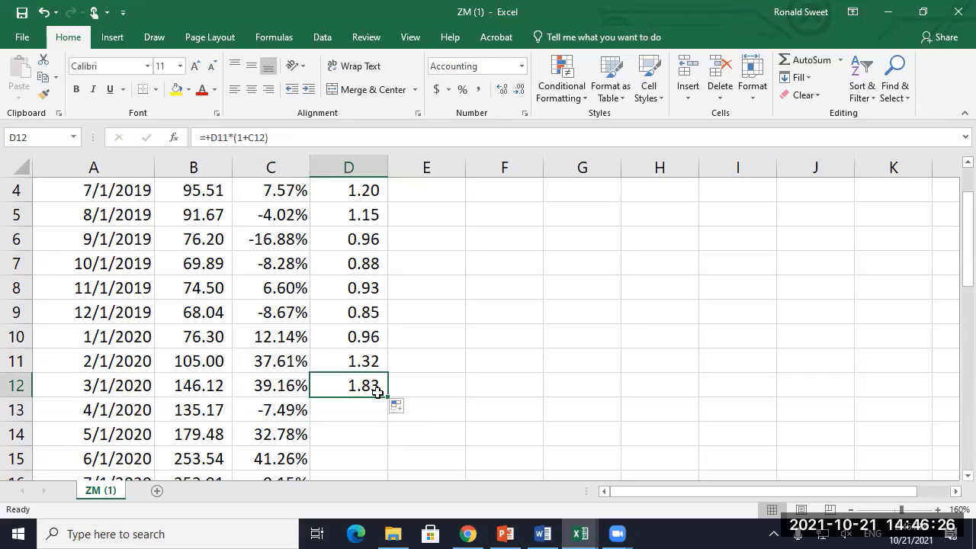
drag(387, 397, 388, 419)
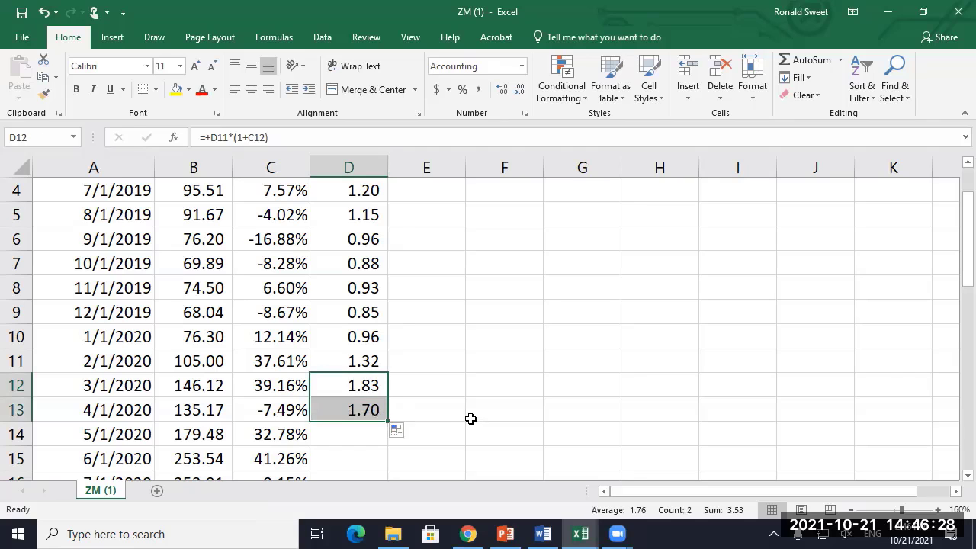
scroll(467, 417, down, 1)
drag(388, 349, 392, 393)
scroll(483, 390, down, 1)
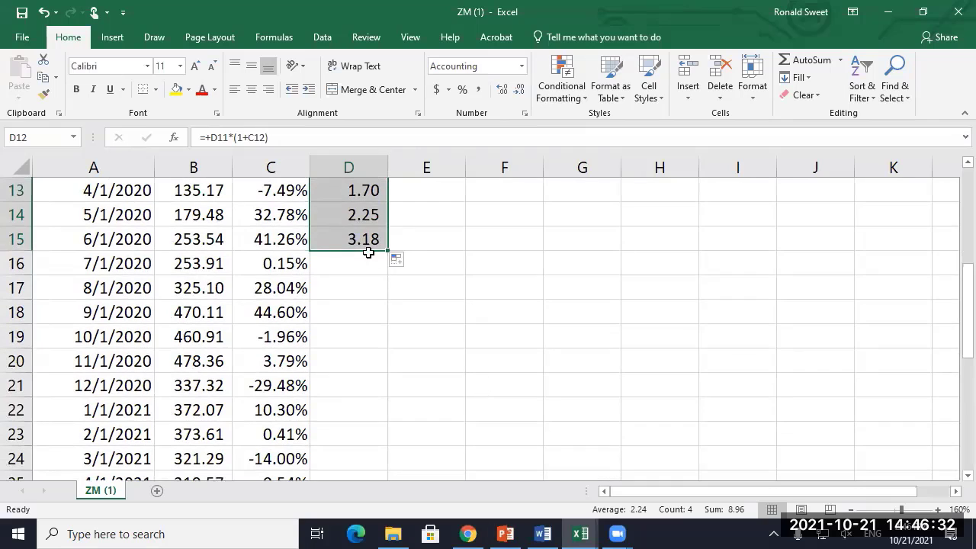
click(367, 248)
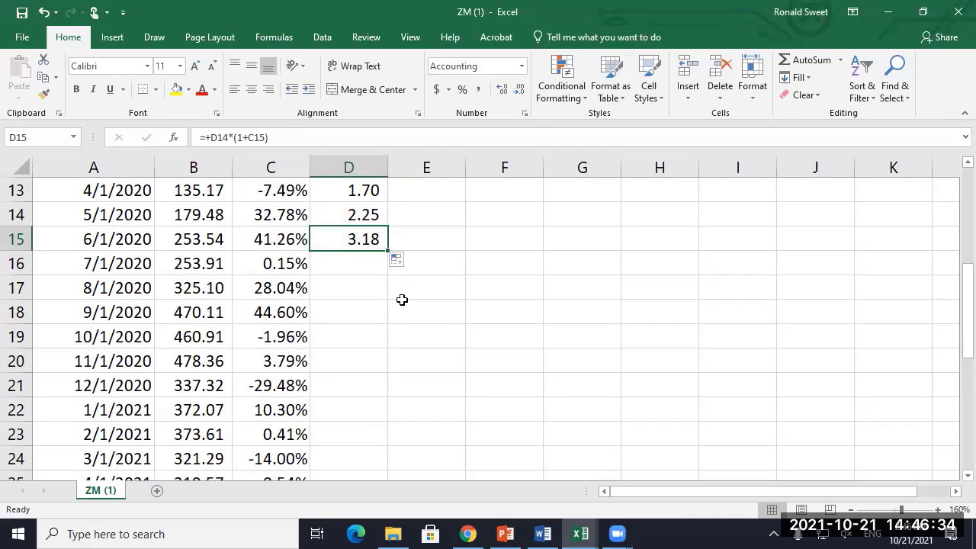
Step: Review the compounded values in the Geometric column from the starting value in D2 to D15
key(ctrl+Up)
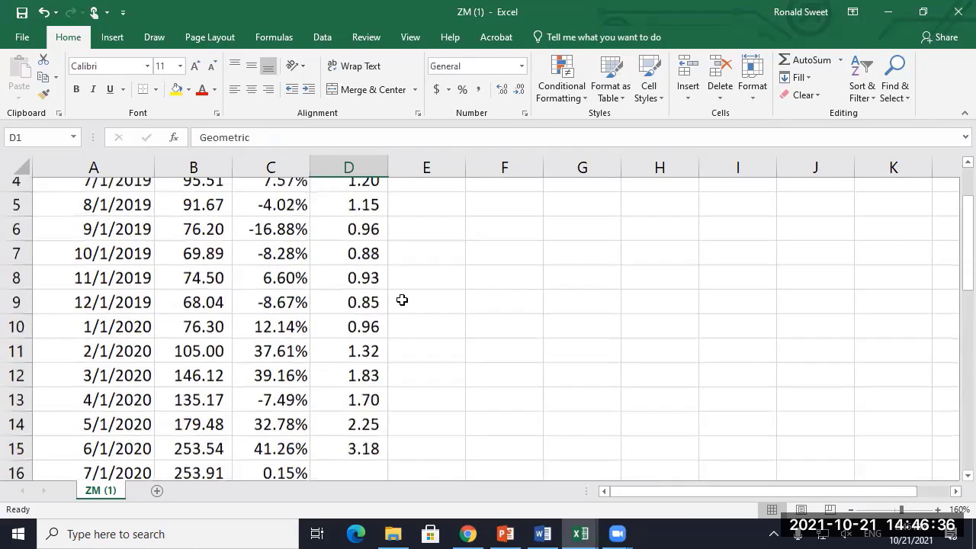
key(Down)
key(Down)
key(Down)
key(Down)
key(Down)
key(Down)
key(Down)
key(Down)
key(Down)
key(Down)
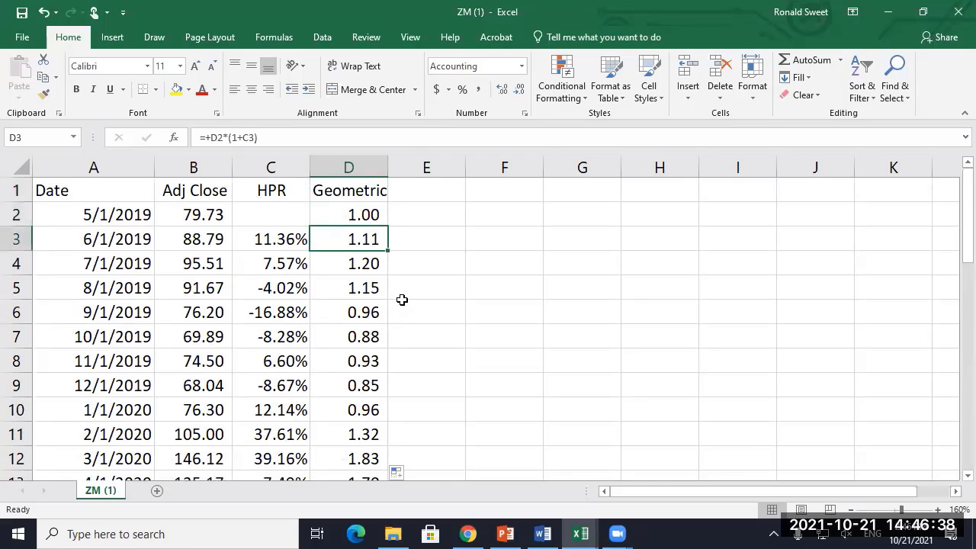
key(Down)
key(Down)
key(Down)
key(Down)
key(Down)
key(Down)
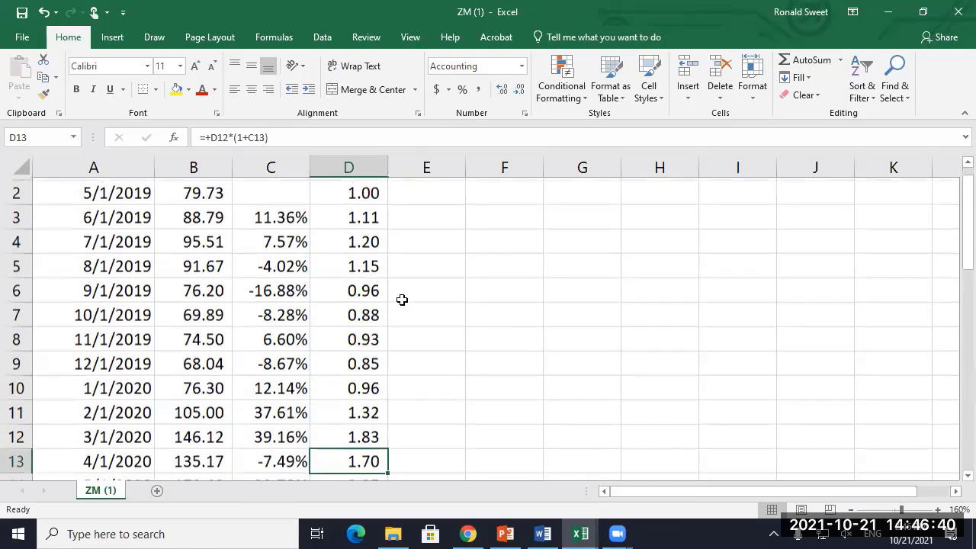
key(Up)
key(Up)
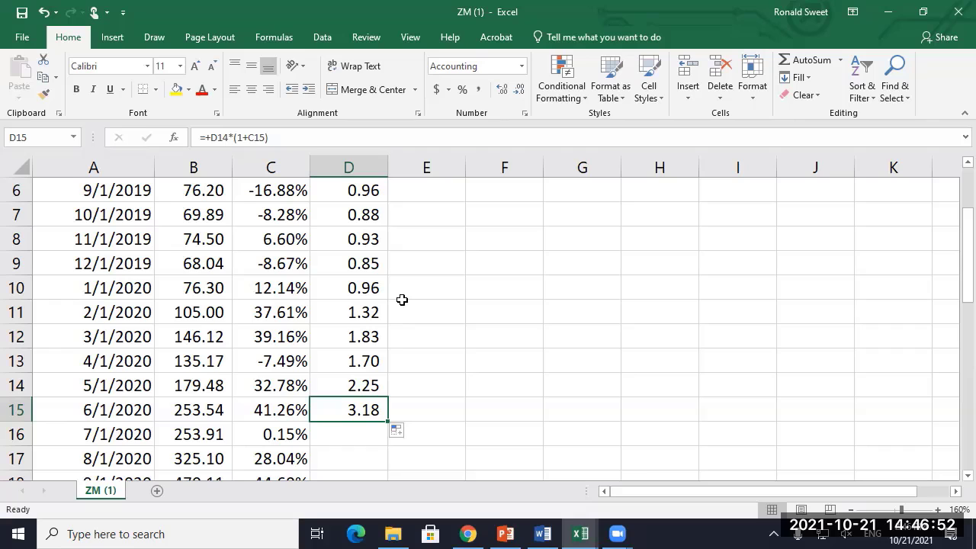
scroll(402, 299, up, 2)
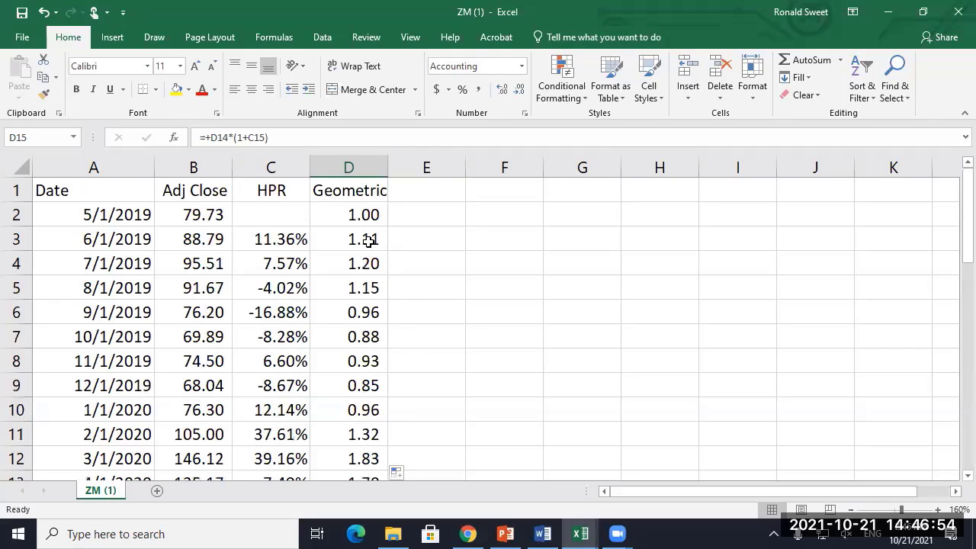
click(359, 213)
scroll(527, 301, down, 3)
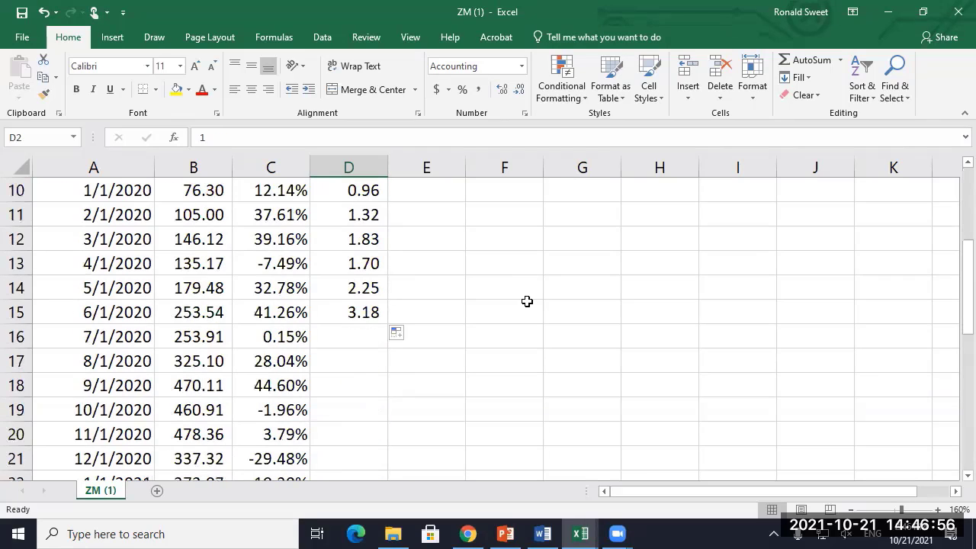
scroll(527, 301, up, 2)
scroll(525, 301, down, 2)
Step: Fill the compounding formula from D15 down to the last data row, D31
click(347, 312)
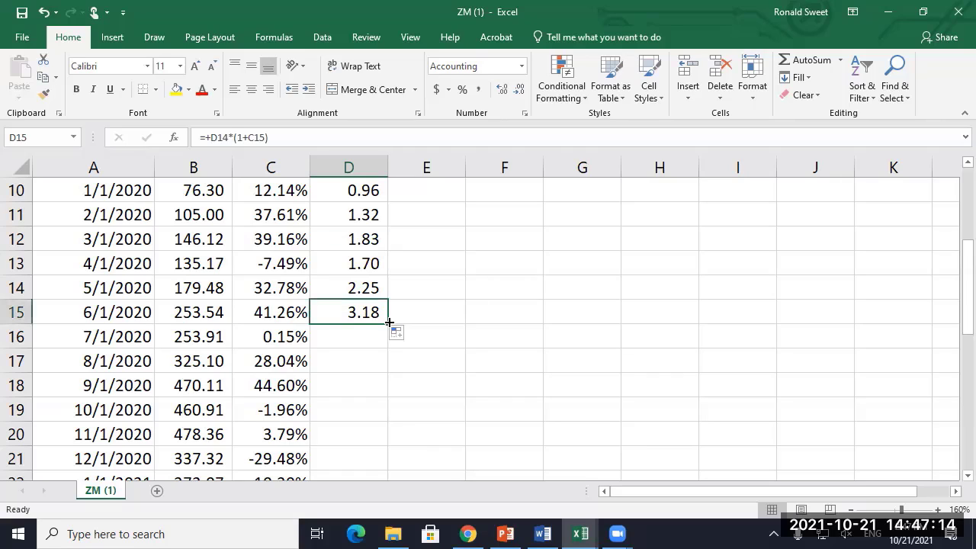
drag(388, 314, 392, 473)
click(376, 312)
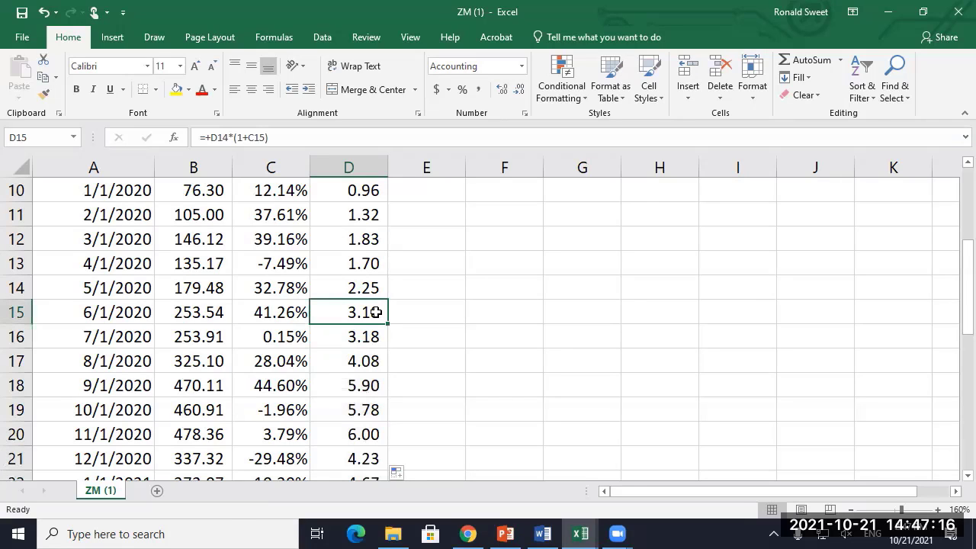
Step: Delete the 10/1/2021 data in A31:D31 and select the last remaining geometric value in D30
key(ctrl+Up)
key(Down)
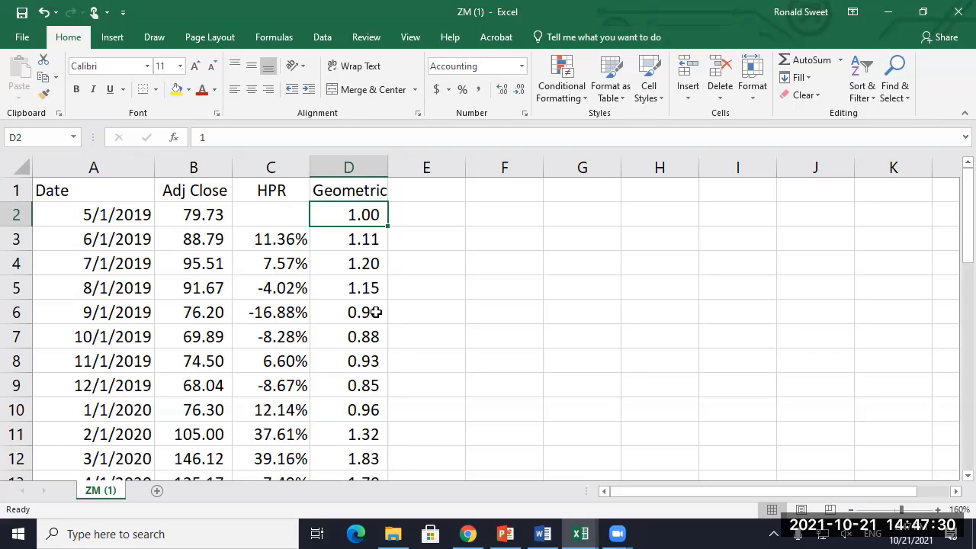
key(Left)
key(Left)
key(Left)
key(ctrl+Down)
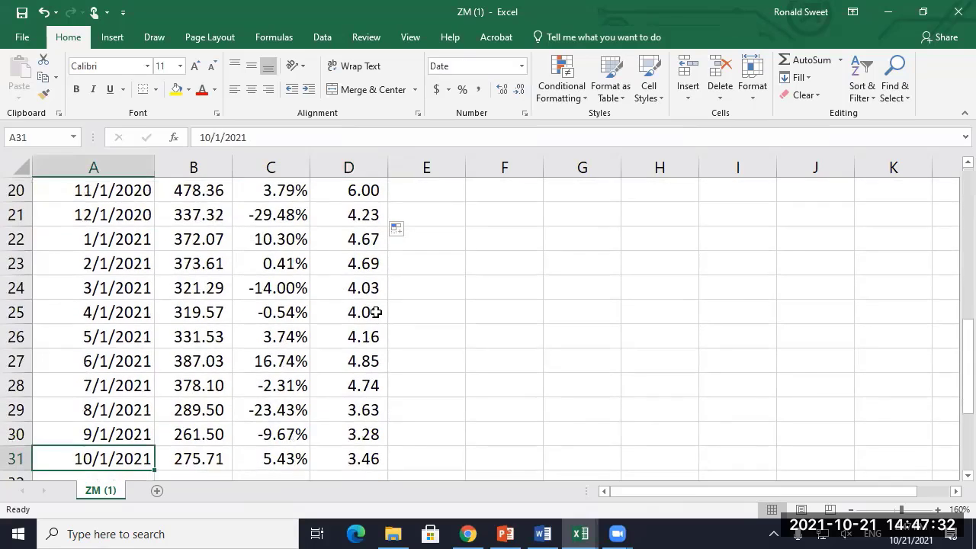
key(ctrl+shift+Right)
key(Delete)
key(Up)
key(Right)
key(Right)
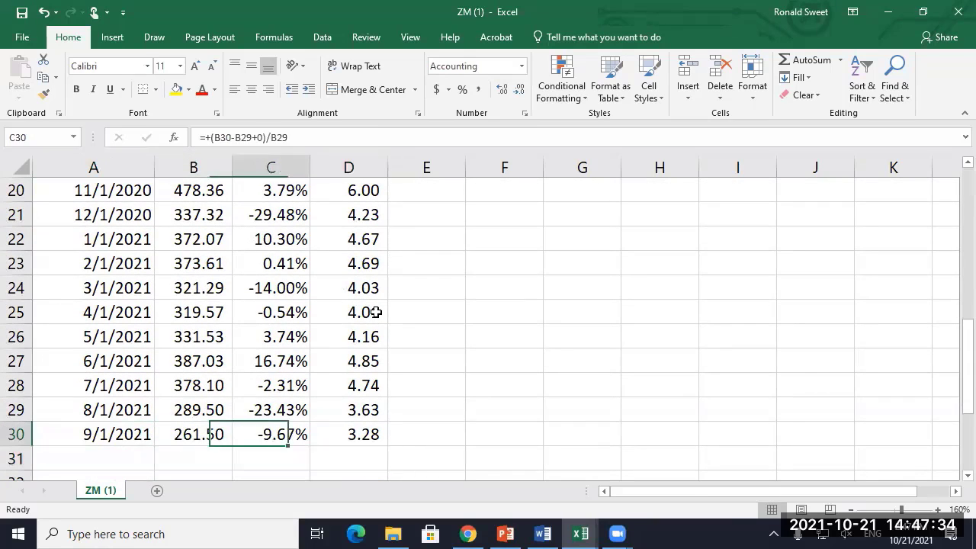
key(Right)
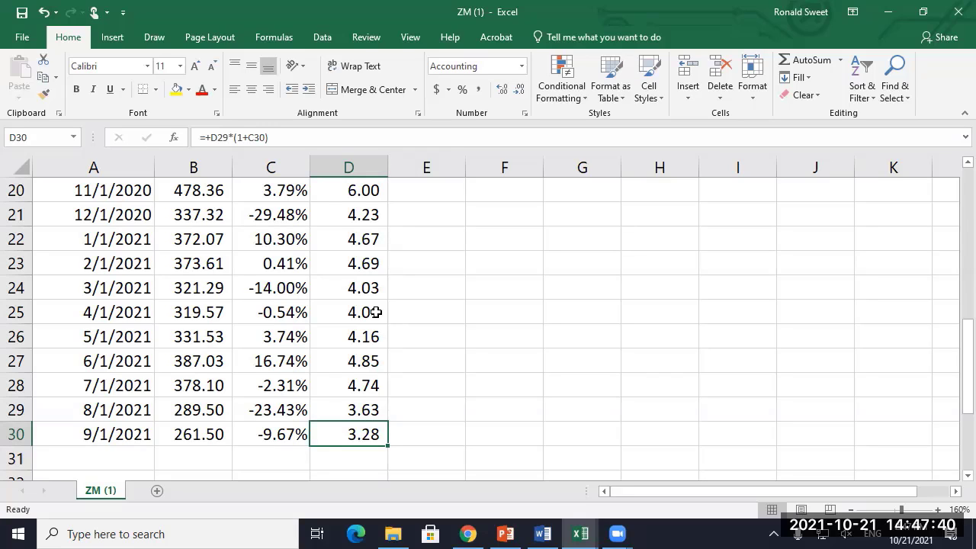
Step: Calculate the maximum of D1:D30 with a temporary MAX formula in D31, and clear that cell again
key(Down)
text(=max()
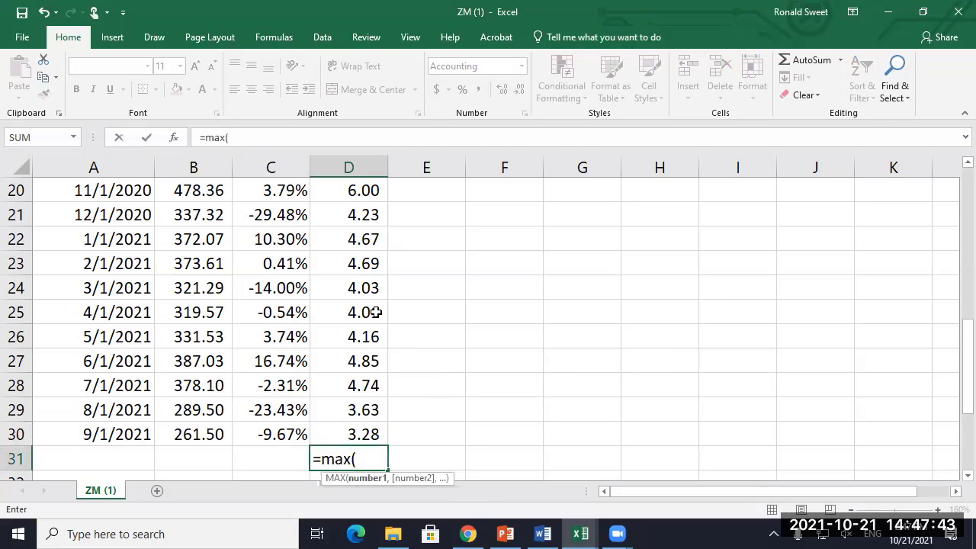
key(Up)
key(ctrl+shift+Up)
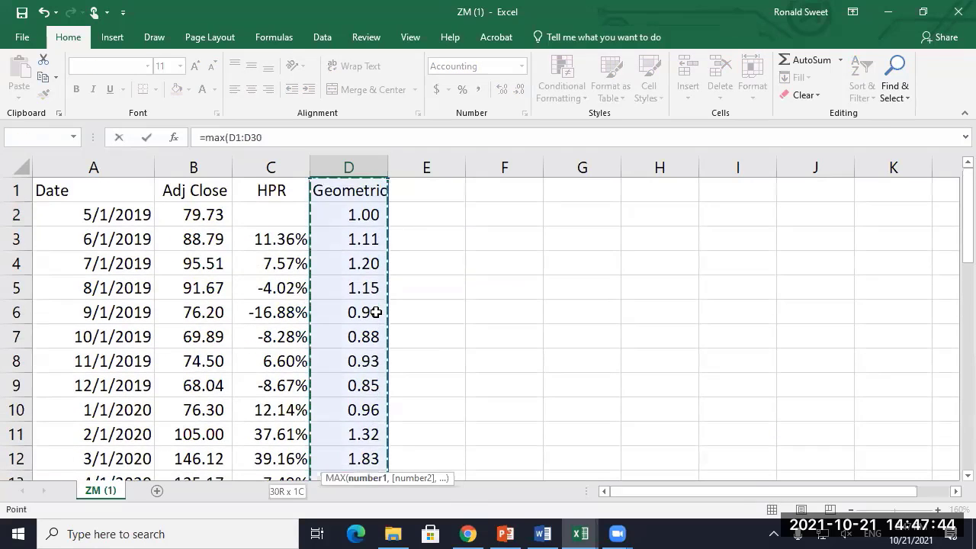
key(Return)
key(Up)
key(Delete)
Step: Examine the compounded values in the Geometric column from the 9/1/2021 row back to the 11/1/2020 row
key(Up)
key(Up)
key(Up)
key(Up)
key(Up)
key(Up)
key(Up)
key(Up)
key(Up)
key(Up)
key(Up)
key(Up)
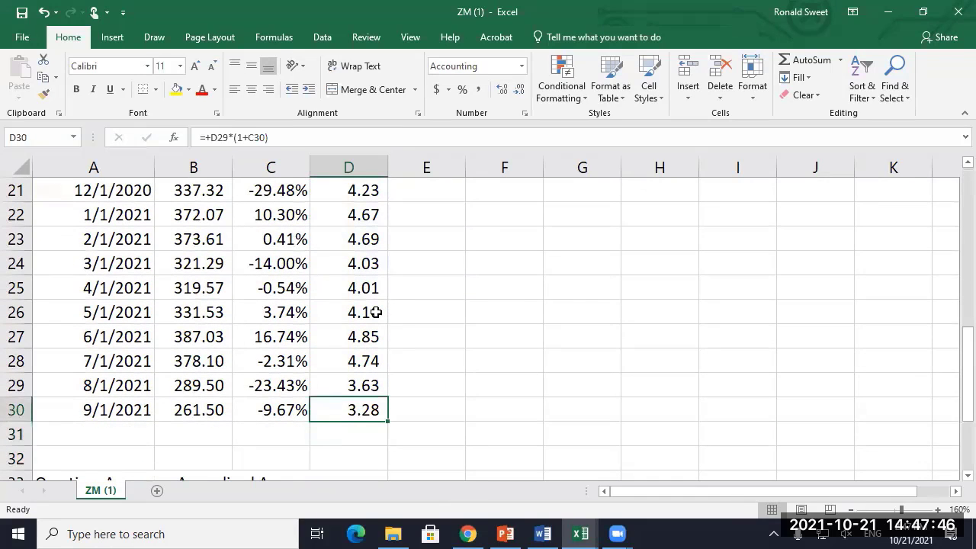
key(Down)
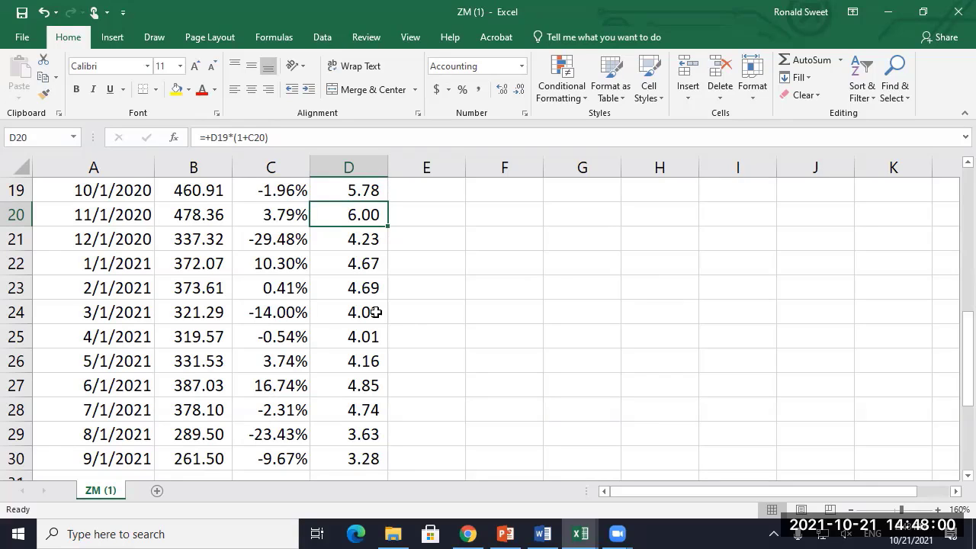
Step: Enter the note "Linked Returns ^(1/n) - 1" in D38 on the Geometric row
key(Down)
key(Down)
key(Down)
key(Down)
key(Down)
key(Down)
key(Down)
key(Down)
key(Down)
key(Down)
key(Down)
key(Down)
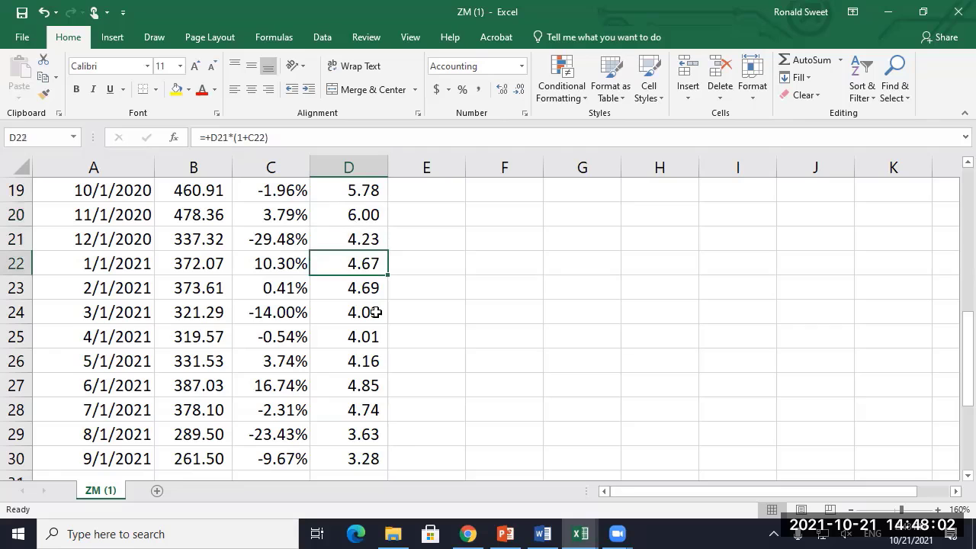
key(Down)
key(Down)
key(Down)
key(Down)
key(Down)
key(Down)
key(Down)
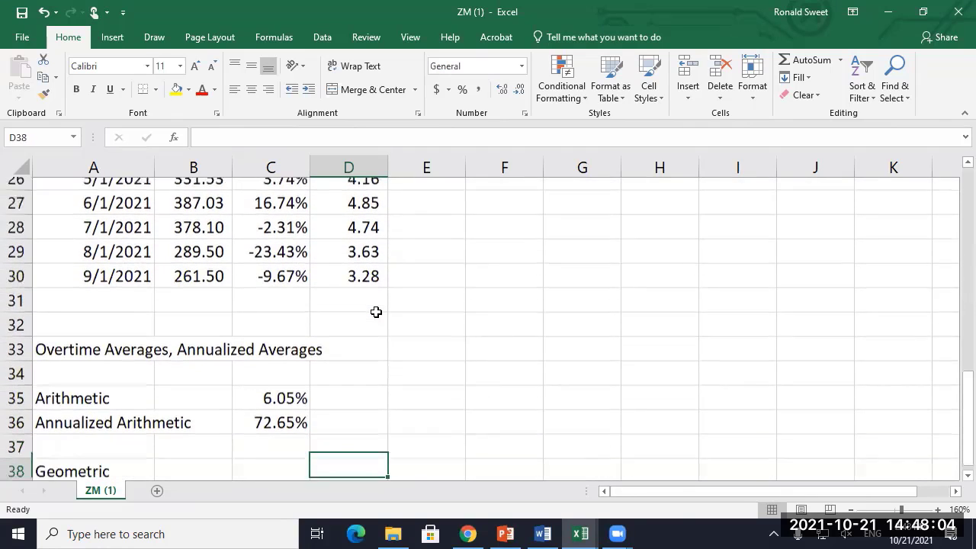
key(Left)
key(Left)
key(Up)
key(Right)
key(Right)
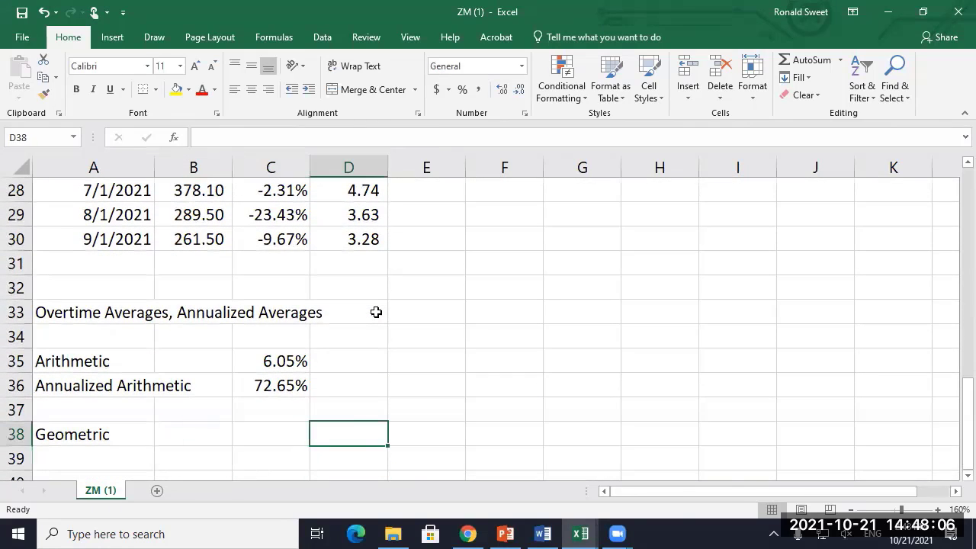
text(Li)
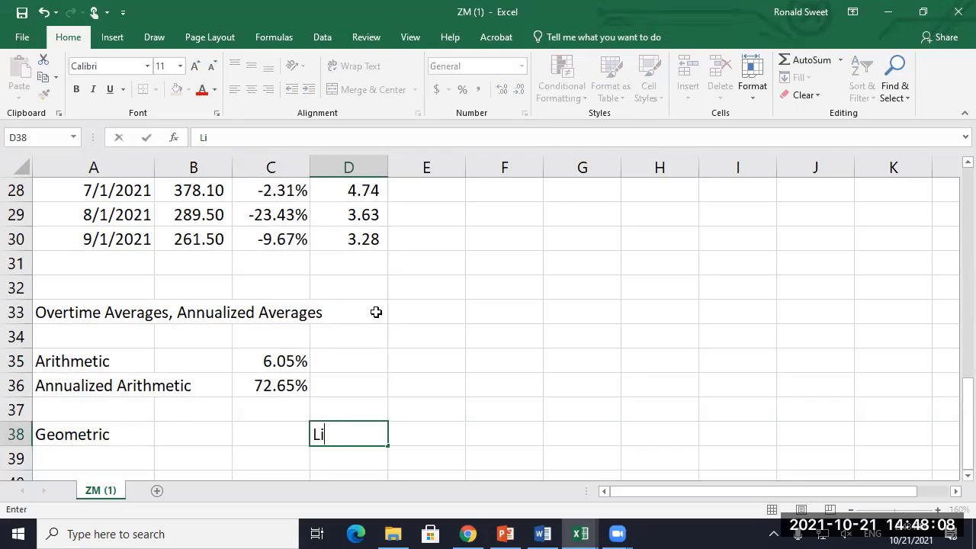
text(nked Returns)
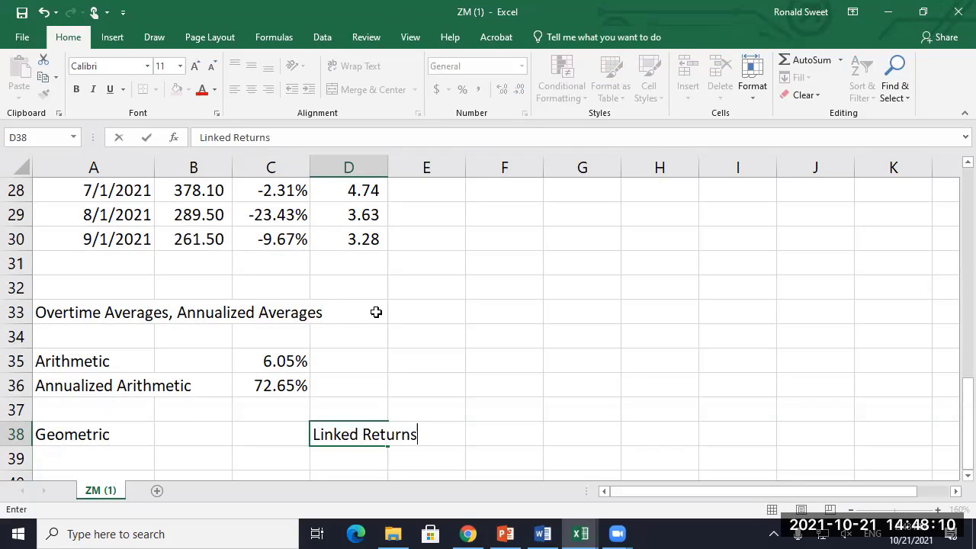
text( ^(1/n) - 1)
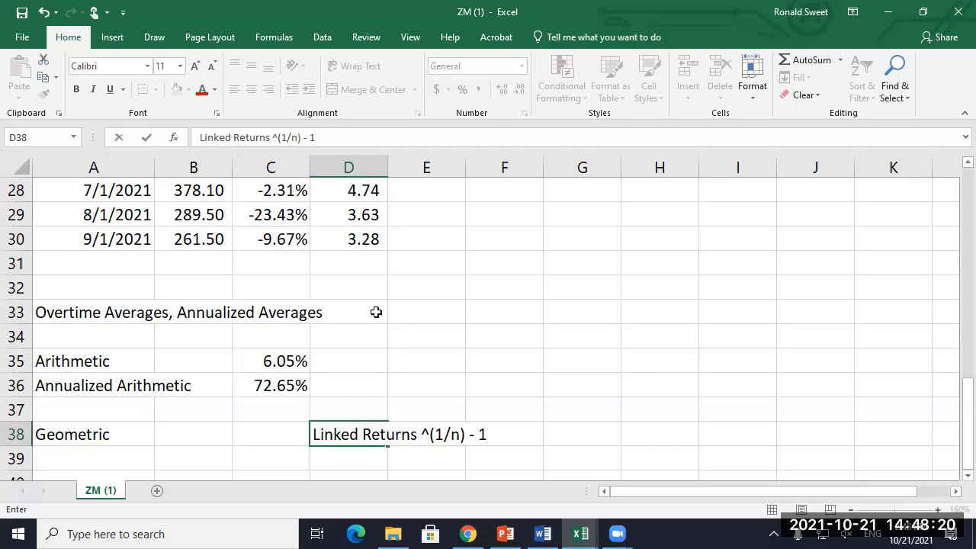
key(Return)
key(Up)
key(Left)
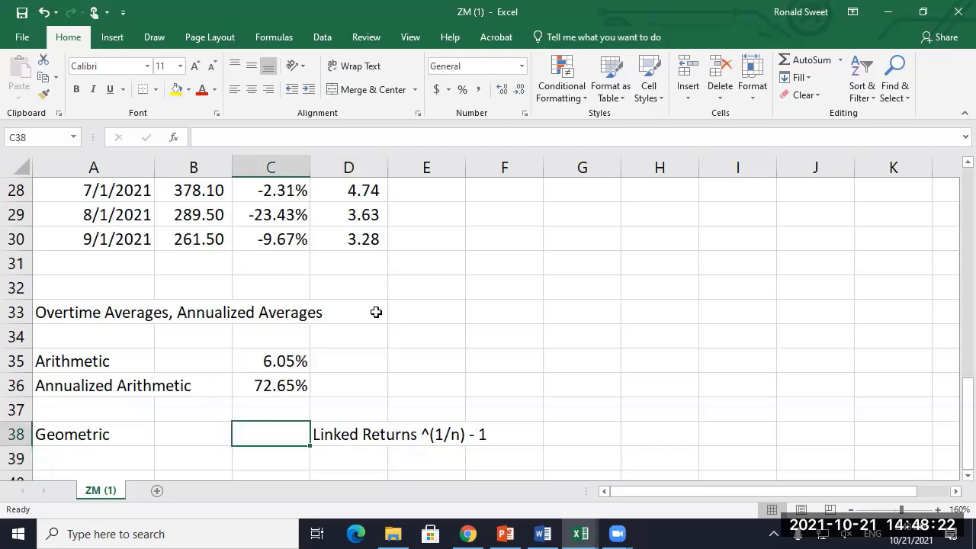
text(+)
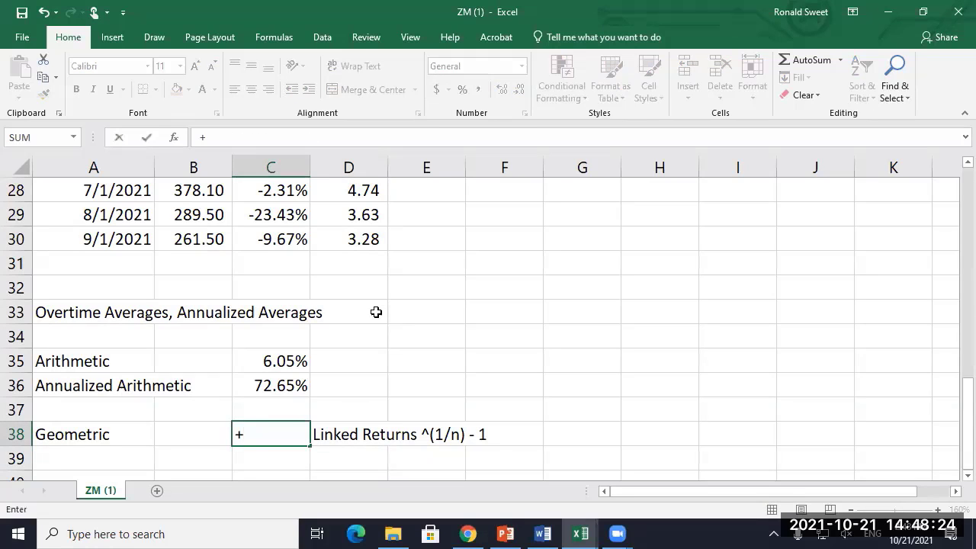
key(Up)
key(Up)
key(Up)
key(Up)
key(Up)
key(Up)
key(Up)
key(Up)
key(Right)
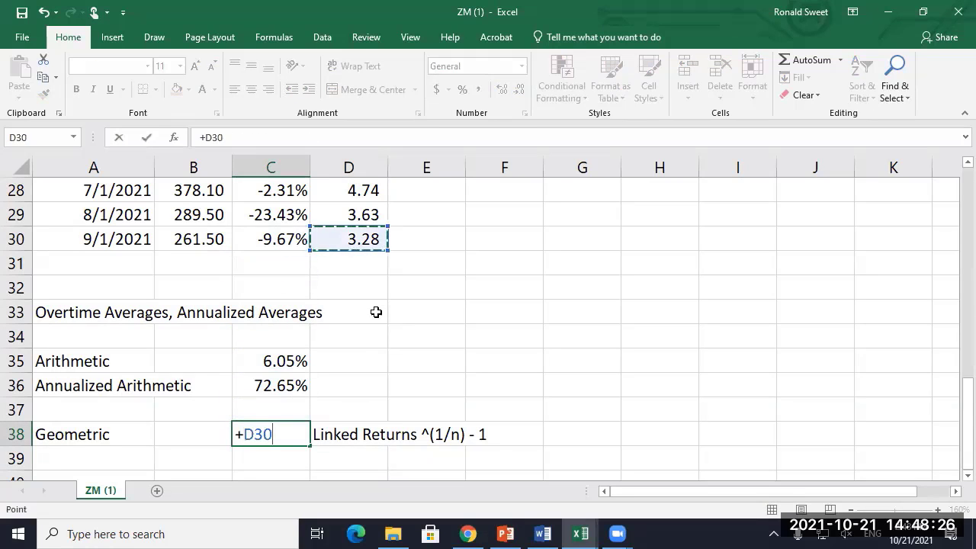
key(Escape)
Step: Add the label "Number of Months" in A32, above the averages heading
key(Left)
key(Up)
key(Up)
key(Up)
key(Up)
key(Up)
key(Up)
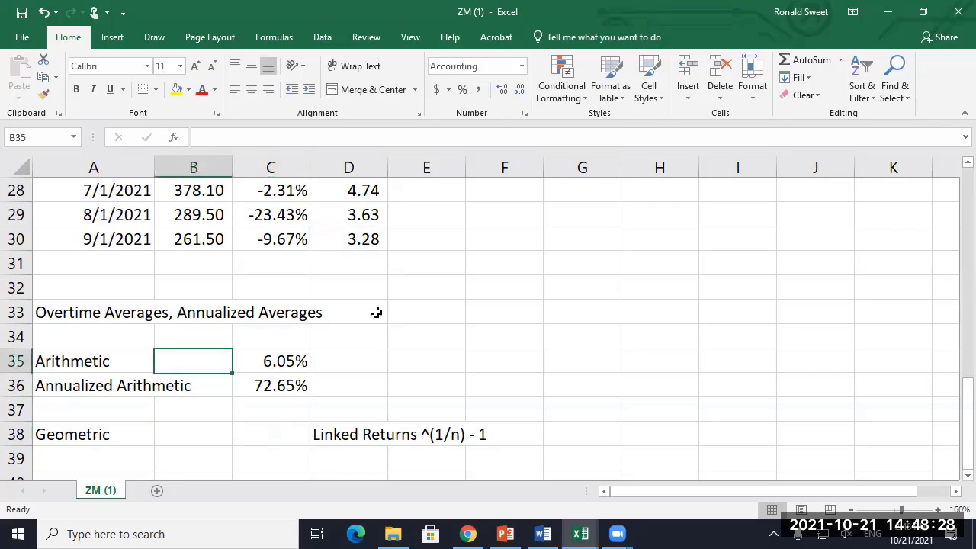
key(Left)
text(Num)
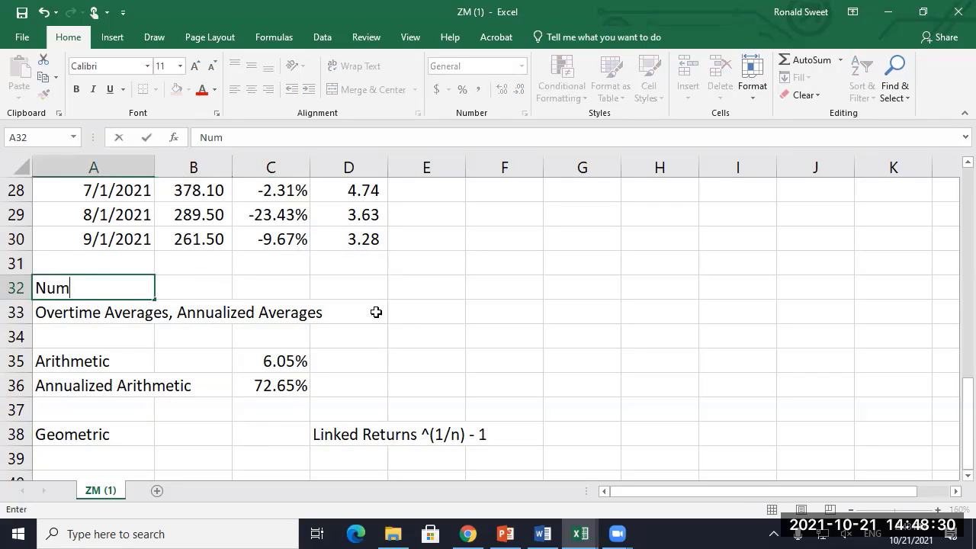
text(ber of Months)
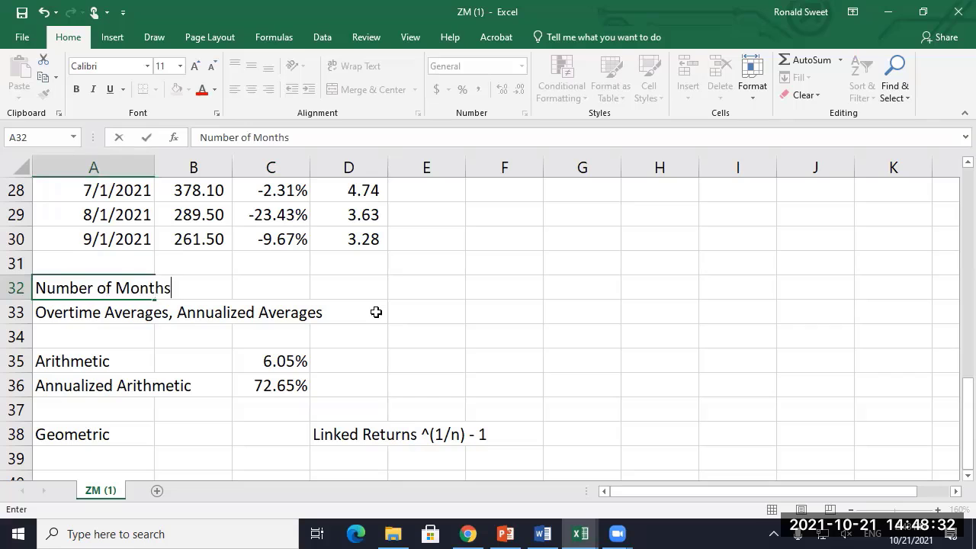
key(Return)
Step: Count the months in D32 with a COUNTA formula over D3:D30, excluding the header and the starting value
key(Up)
key(Right)
key(Right)
key(Right)
text(=counta()
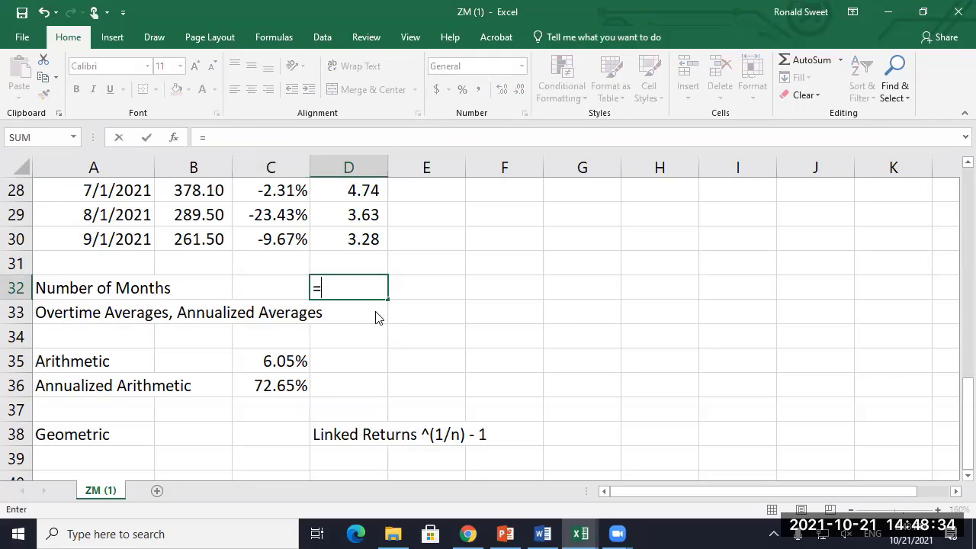
key(Up)
key(Up)
key(ctrl+shift+Up)
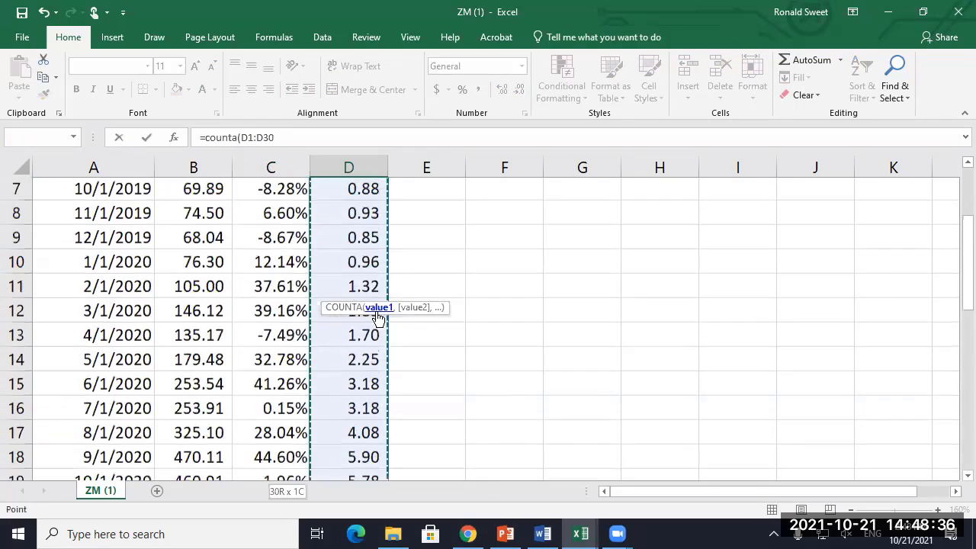
key(shift+Down)
key(shift+Down)
key(Return)
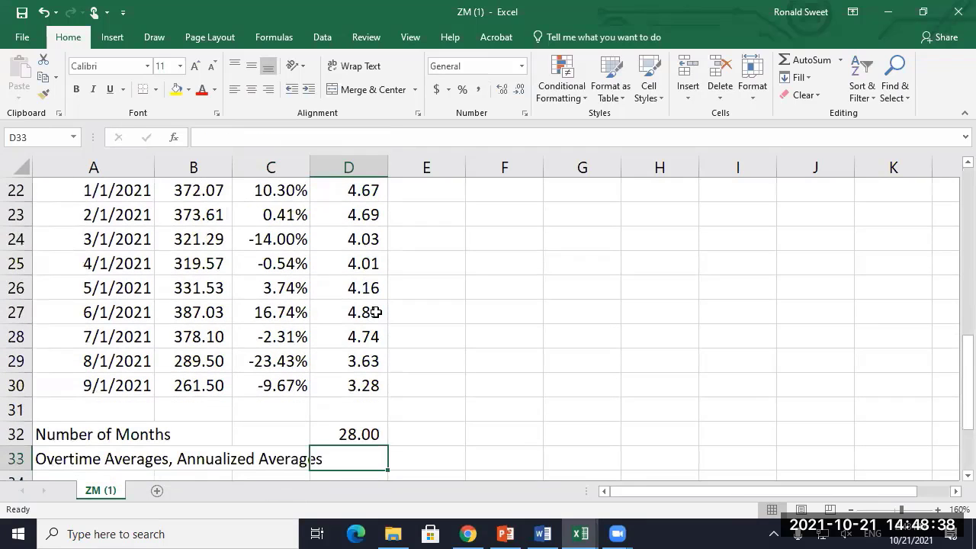
key(Up)
Step: Calculate the monthly geometric average in C38 with the formula =D30^(1/D32)-1
key(Down)
key(Down)
key(Down)
key(Down)
key(Down)
key(Down)
key(Down)
key(Down)
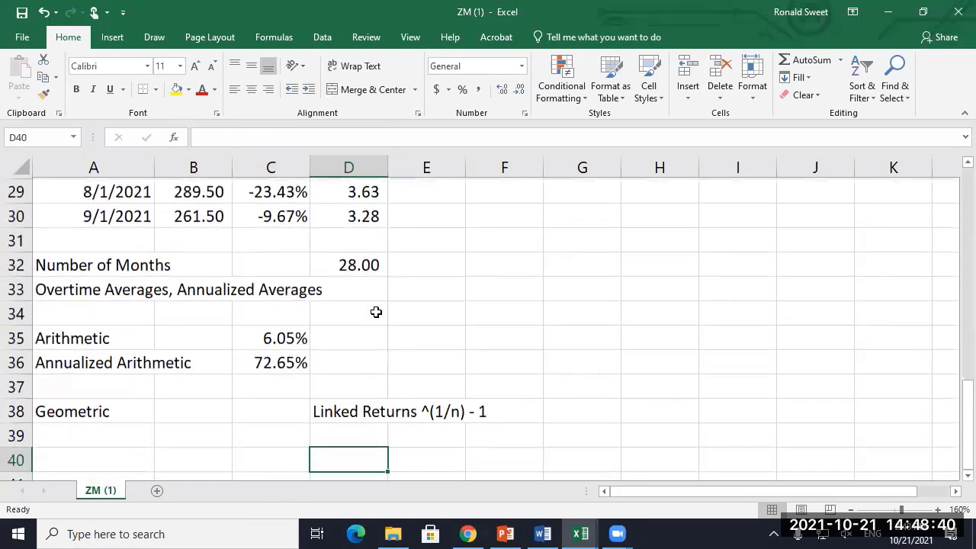
key(Up)
key(Up)
key(Left)
text(=)
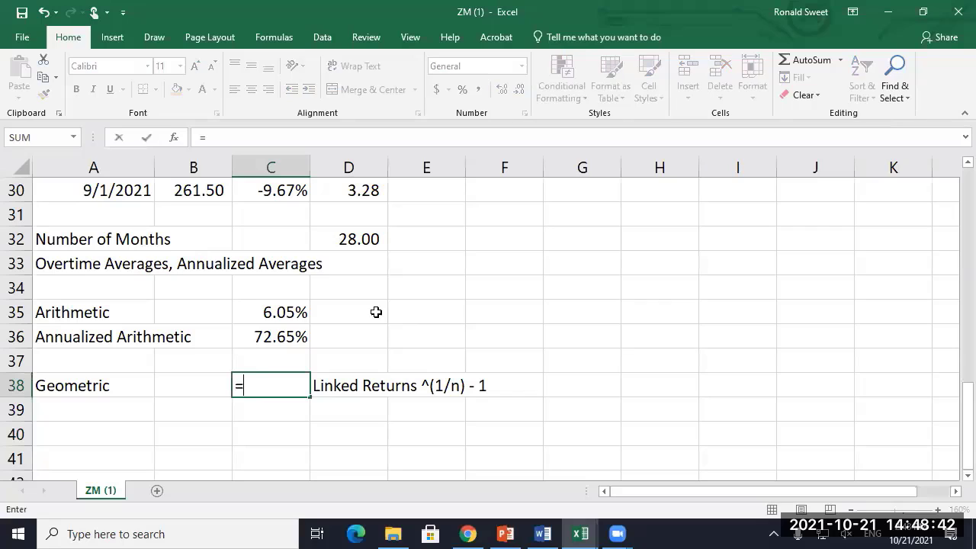
key(Up)
key(Up)
key(Up)
key(Up)
key(Up)
key(Up)
key(Up)
key(Up)
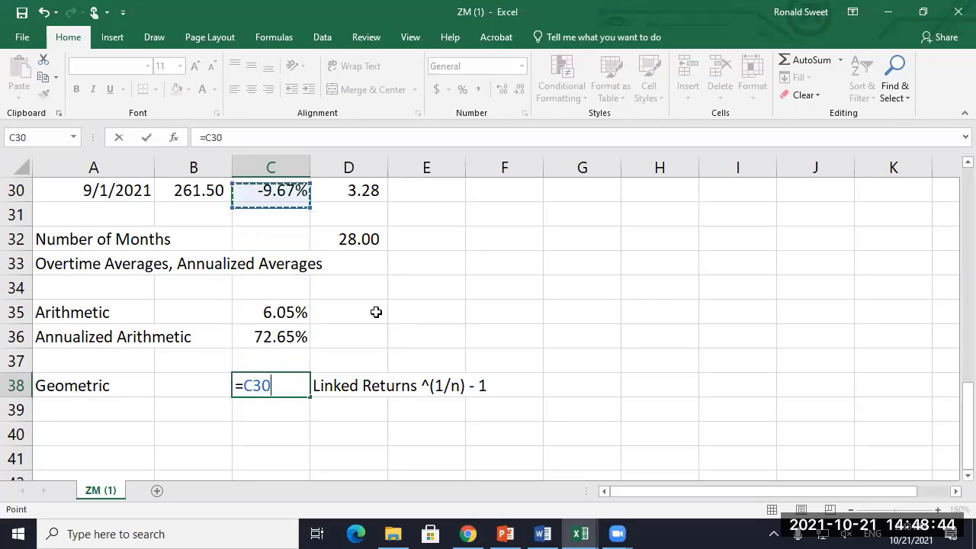
key(Right)
text(^(1/)
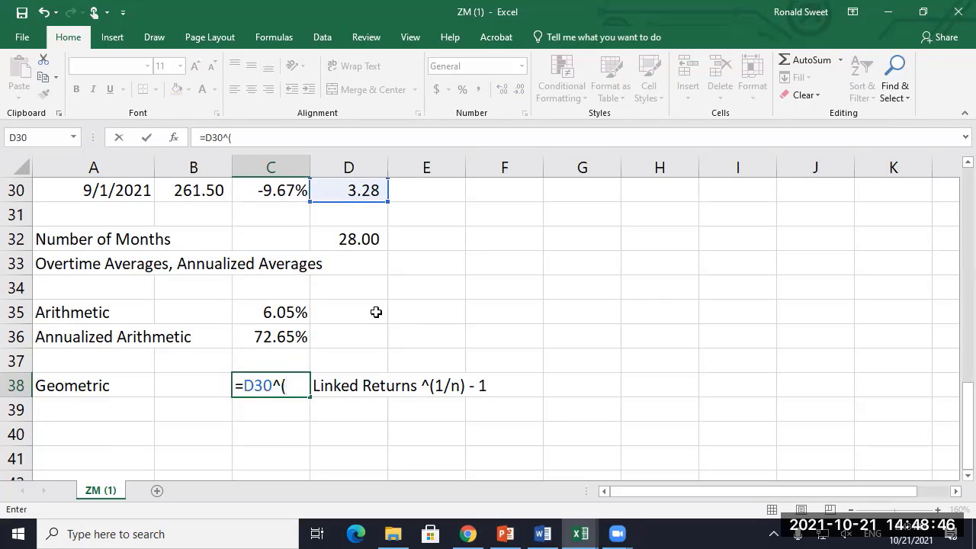
key(Up)
key(Up)
key(Up)
key(Up)
key(Up)
key(Up)
key(Right)
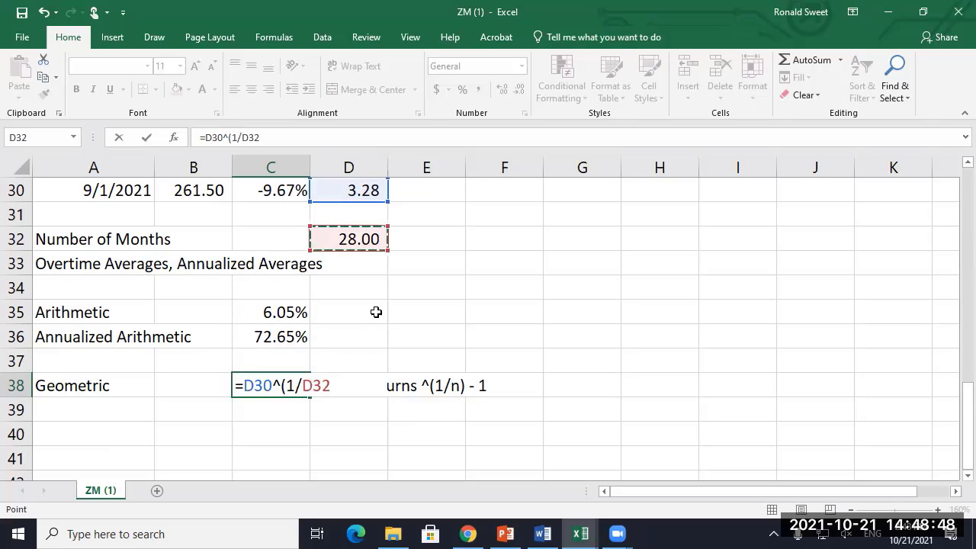
text()-1)
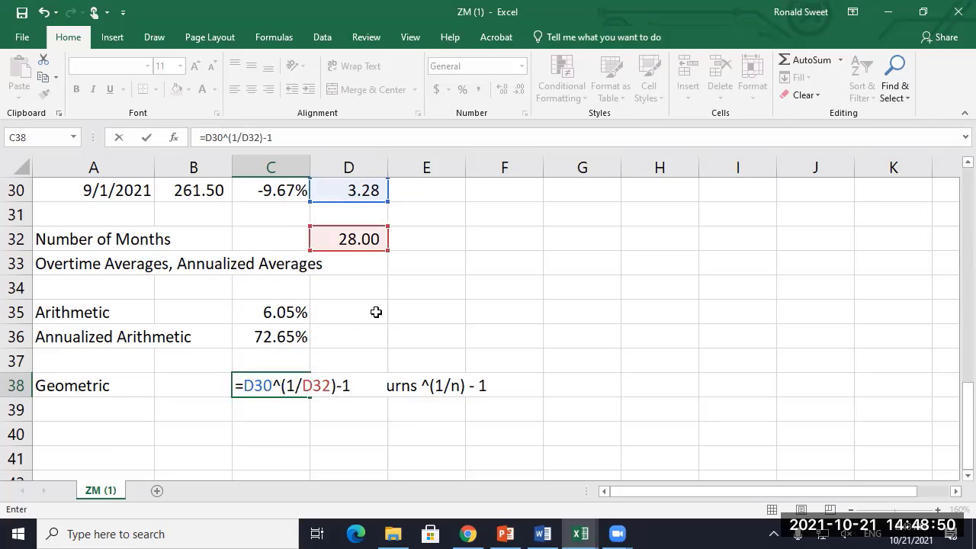
key(Return)
Step: Format the geometric average in C38 as a percentage with two decimals and compare it with the arithmetic average above
key(Up)
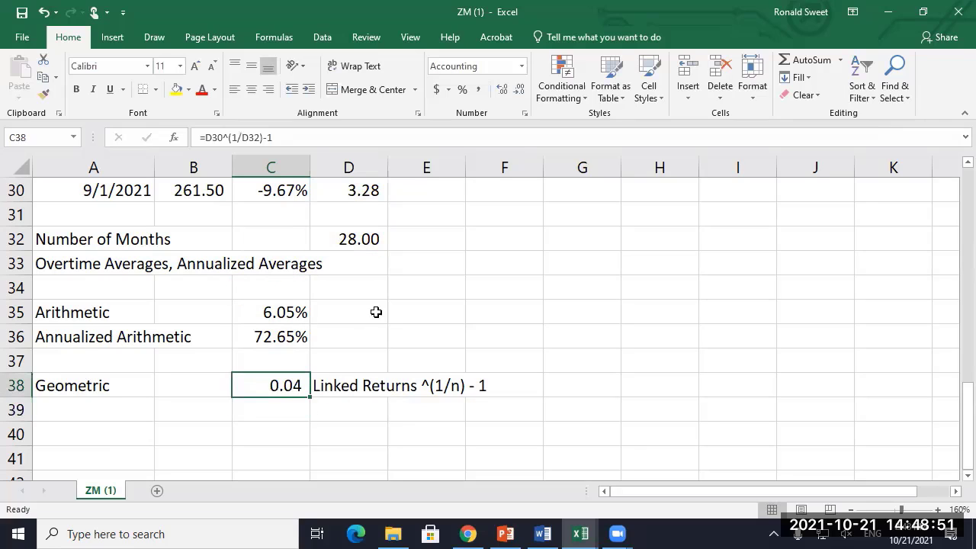
click(462, 89)
click(503, 89)
click(502, 89)
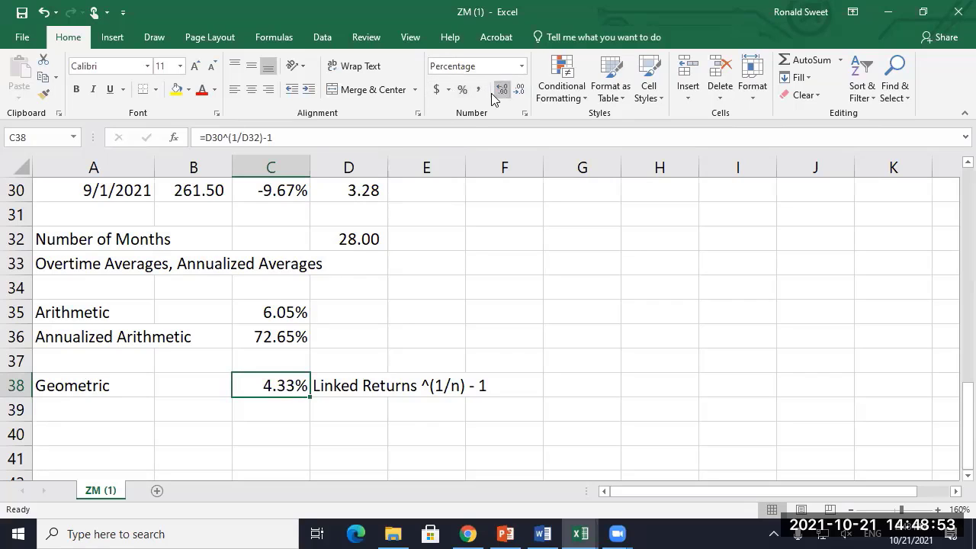
click(272, 305)
click(270, 385)
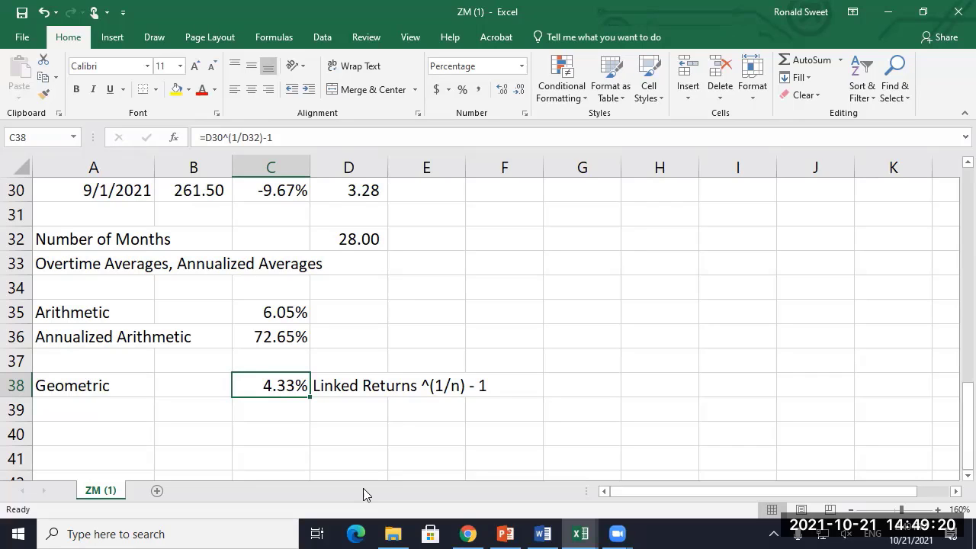
Step: Label A39 "Annualized Geometric", reusing a copy of the Annualized Arithmetic label from A36
key(Left)
key(Left)
key(Up)
key(Up)
key(Up)
key(Down)
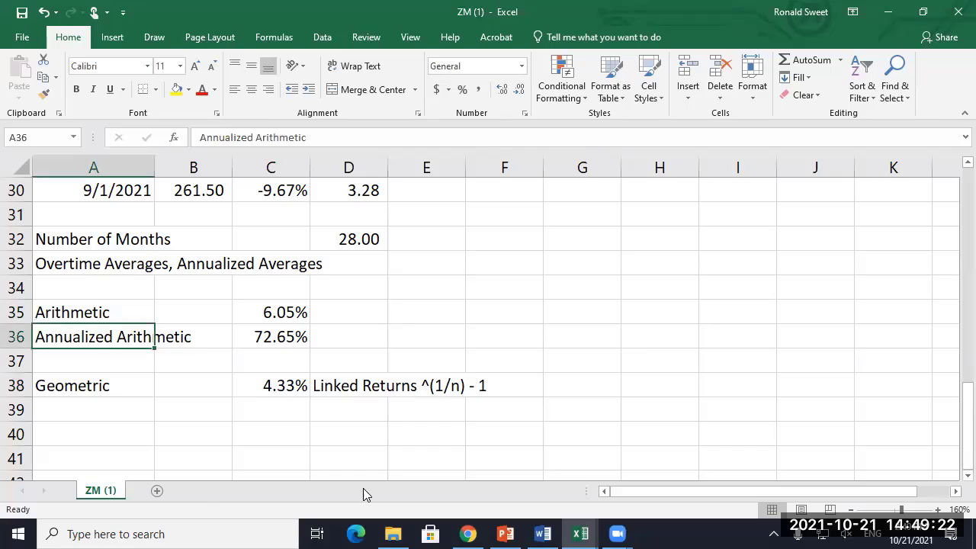
key(ctrl+c)
key(Down)
key(Down)
key(Down)
key(F2)
key(ctrl+v)
key(BackSpace)
key(BackSpace)
key(BackSpace)
key(BackSpace)
key(BackSpace)
key(BackSpace)
key(BackSpace)
key(BackSpace)
key(BackSpace)
key(BackSpace)
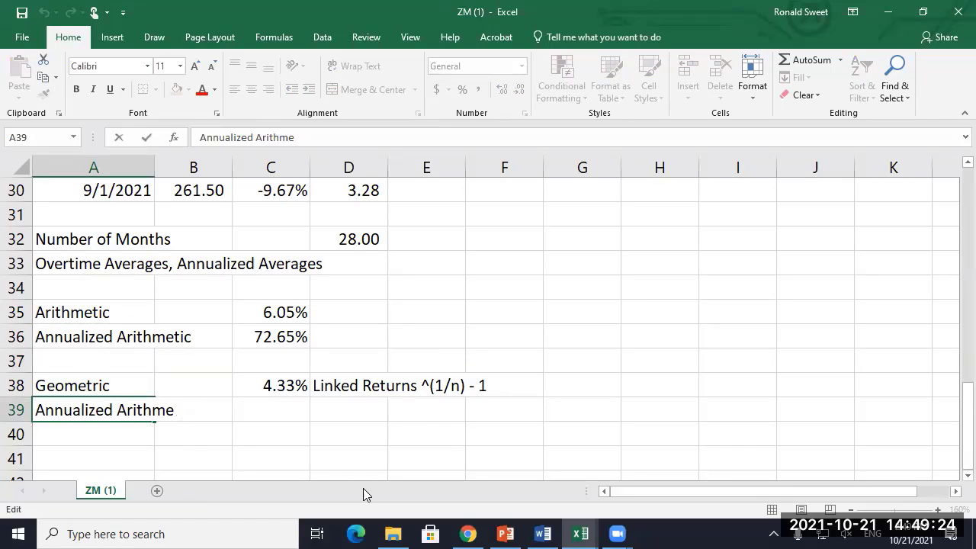
text(Geom)
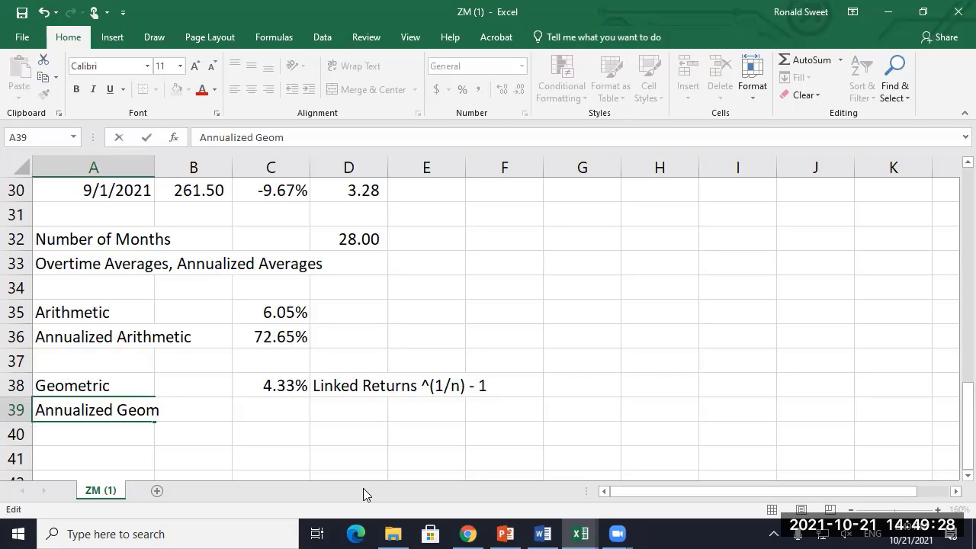
text(etric)
key(ctrl+Return)
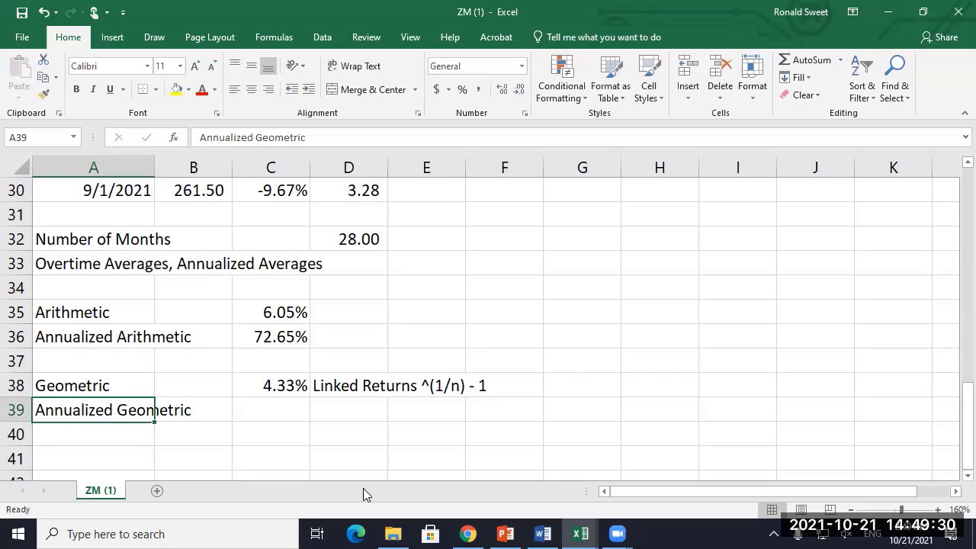
Step: Copy the linked-returns formula note from D38 into D39 beside the Annualized Geometric label
key(Right)
key(Right)
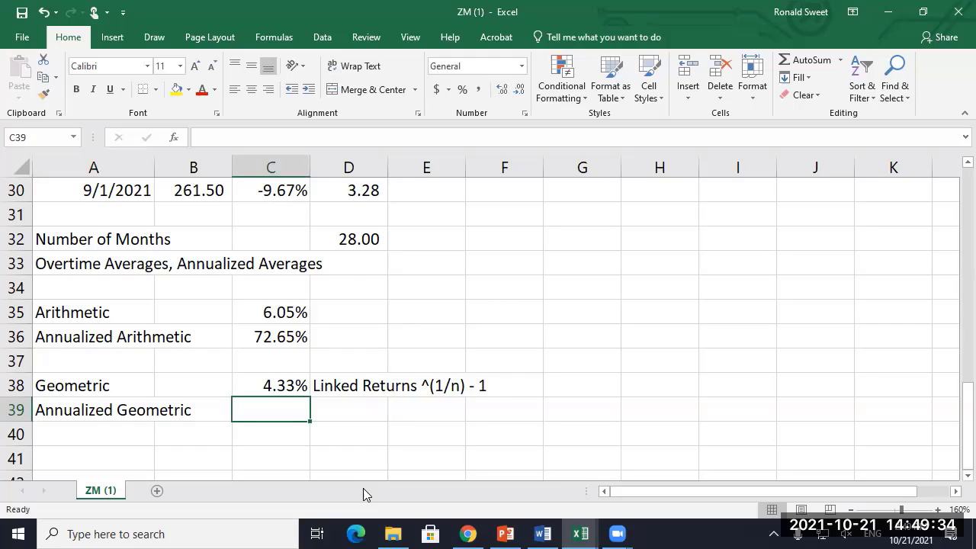
key(Right)
key(Up)
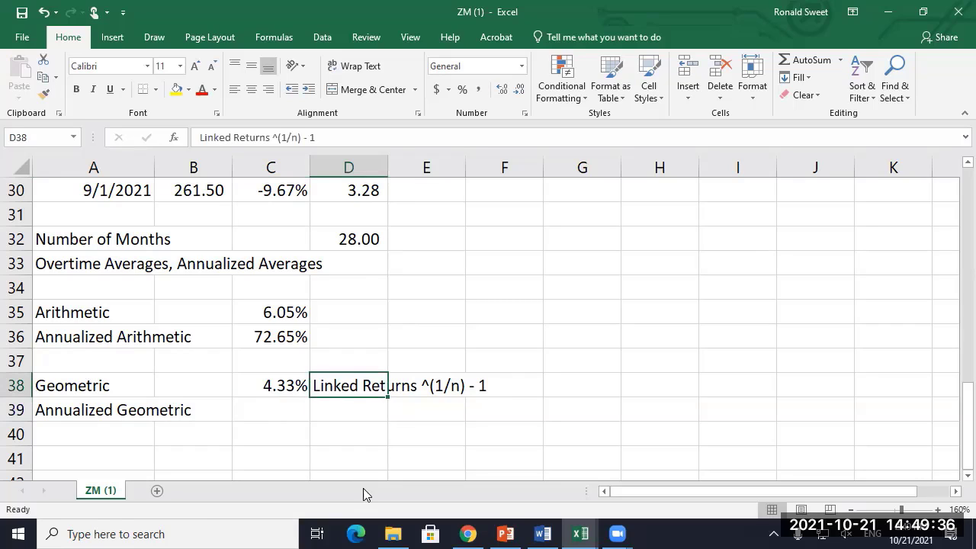
key(ctrl+c)
key(Down)
key(Return)
Step: Edit the copied note in D39 to read "Linked Returns ^(12/n) - 1"
key(F2)
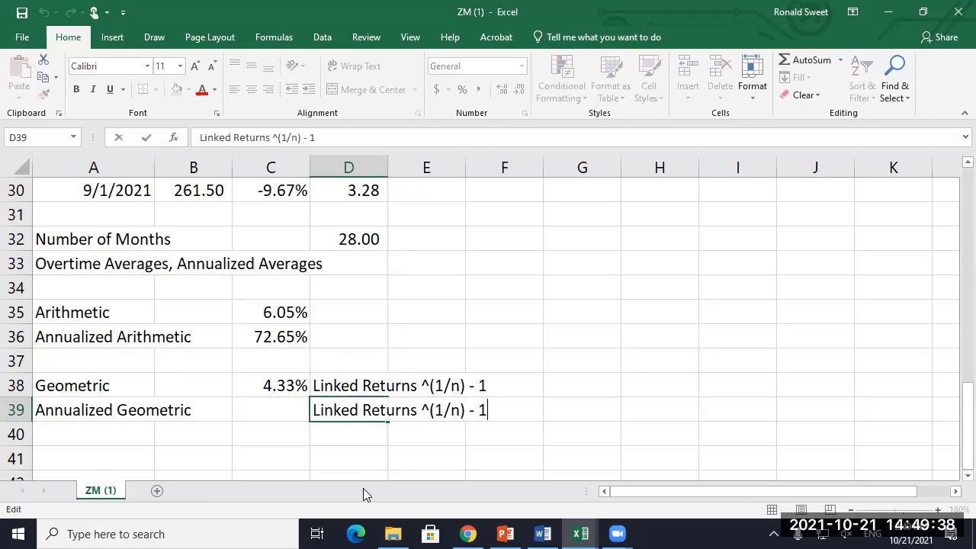
key(Left)
key(Left)
key(Left)
key(Left)
key(Left)
key(Left)
key(Left)
text(2)
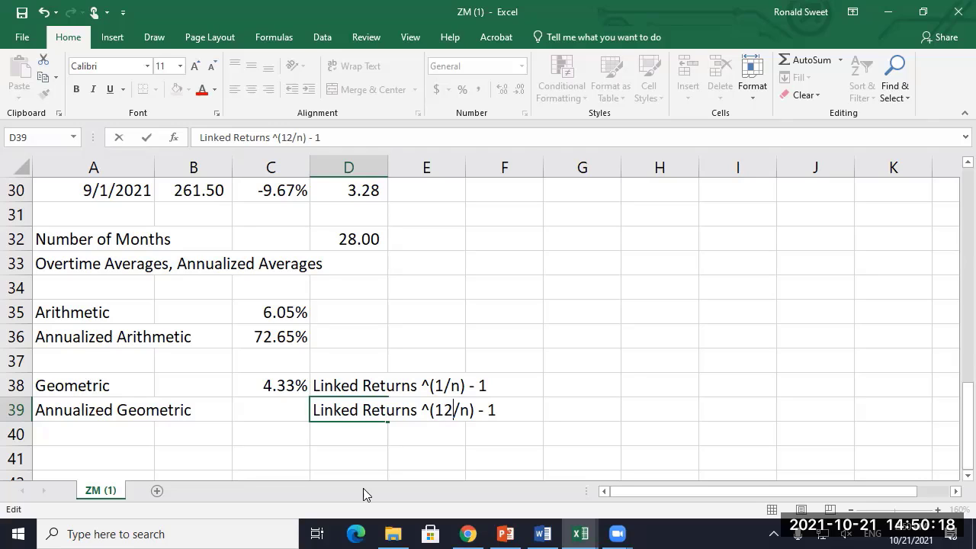
key(Return)
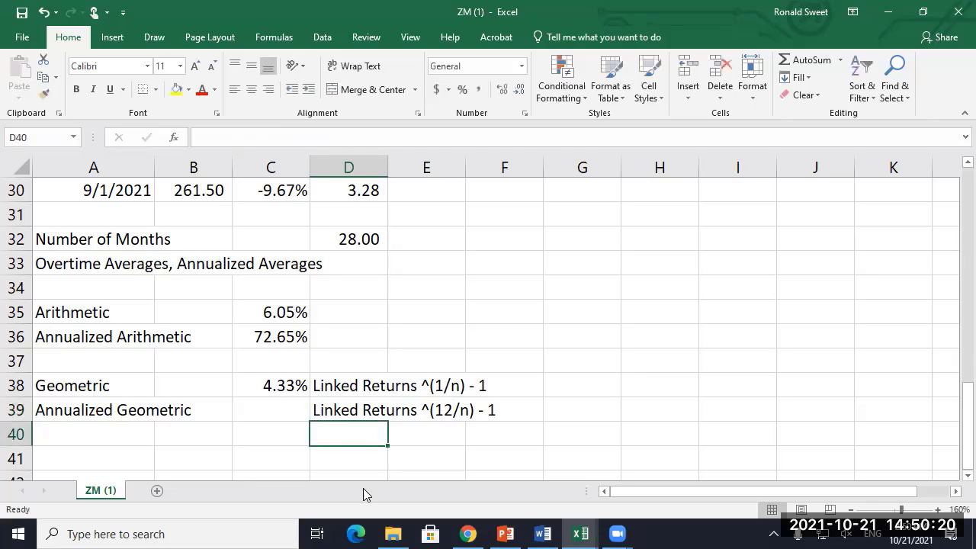
Step: Calculate 365/7 in D40 as a temporary side calculation and clear the cell again
text(+365/)
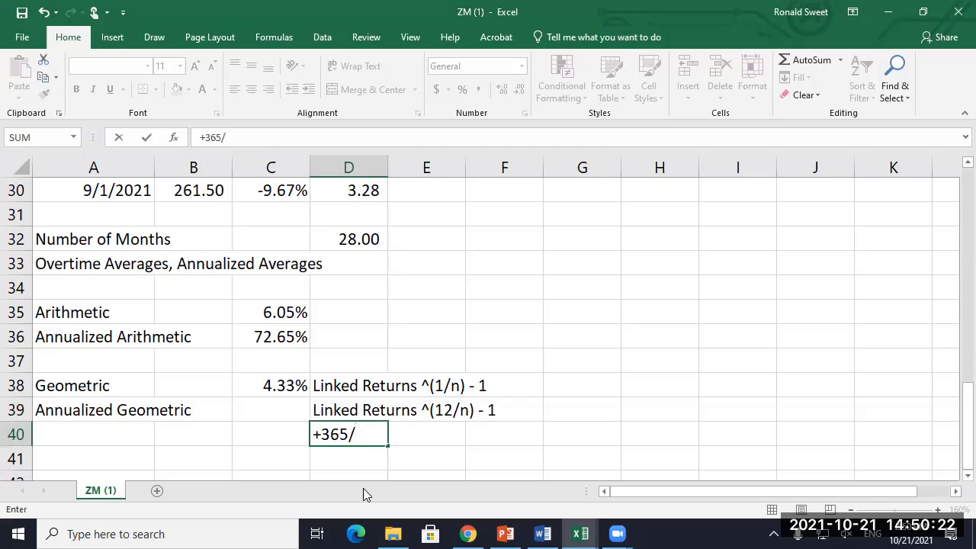
text(7)
key(ctrl+Return)
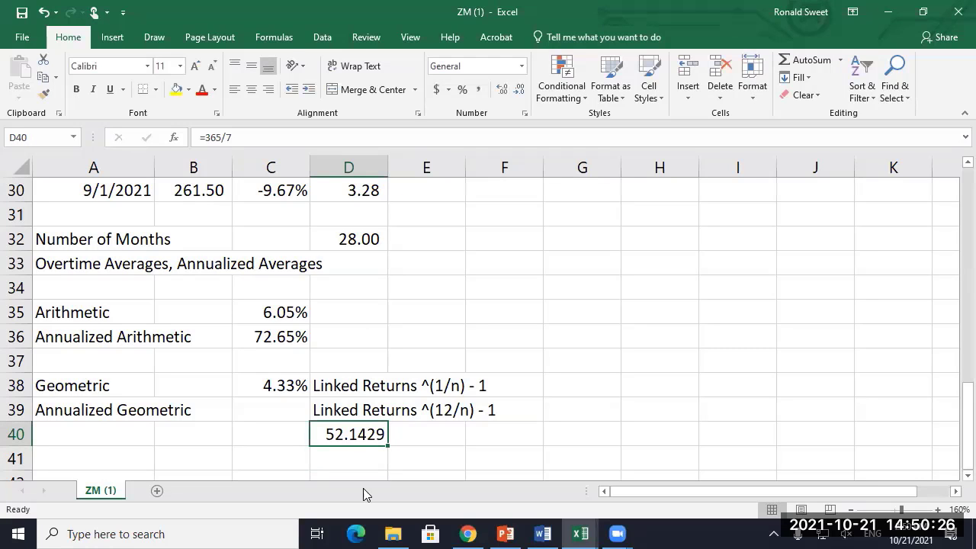
key(Delete)
key(Up)
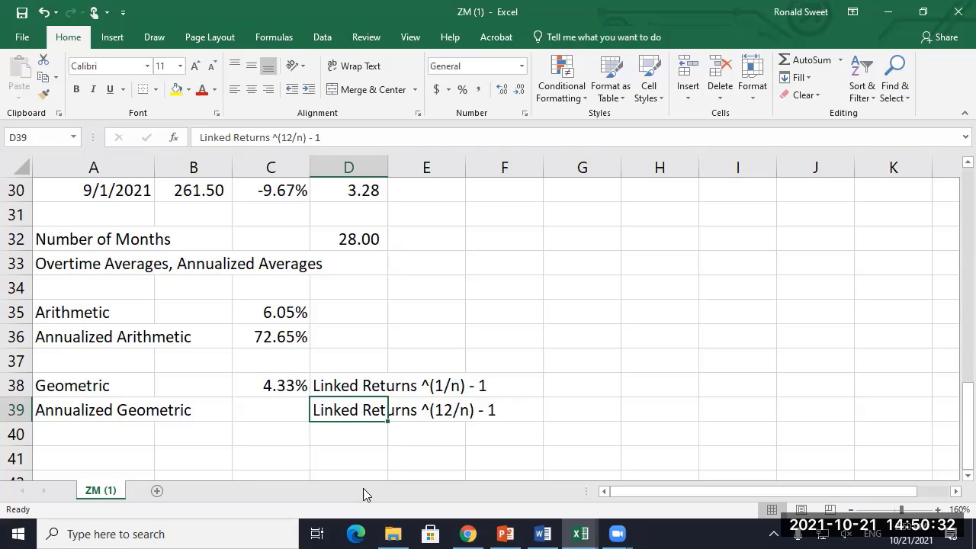
Step: Calculate the annualized geometric average in C39 with the formula =D30^(12/D32)-1
key(Left)
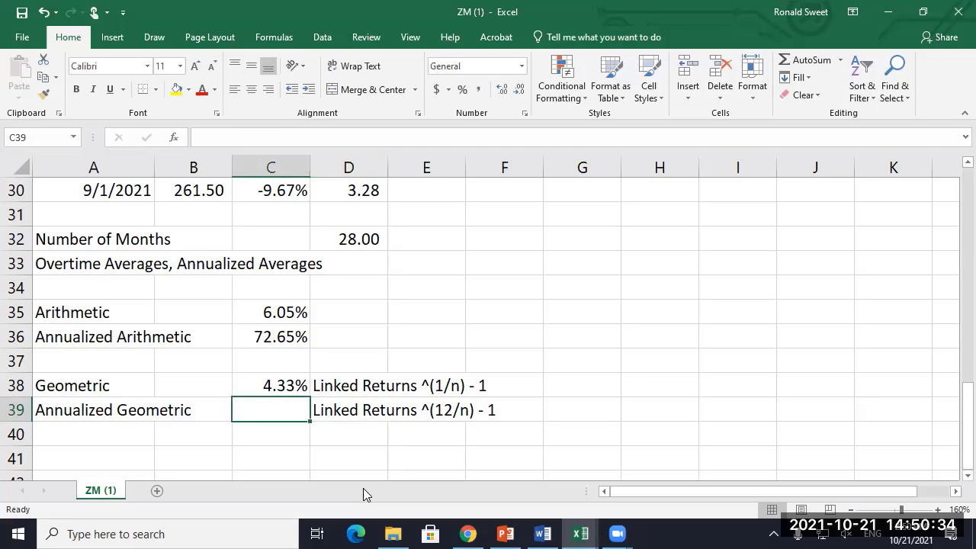
text(=)
key(Up)
key(Up)
key(Up)
key(Up)
key(Up)
key(Up)
key(Up)
key(Up)
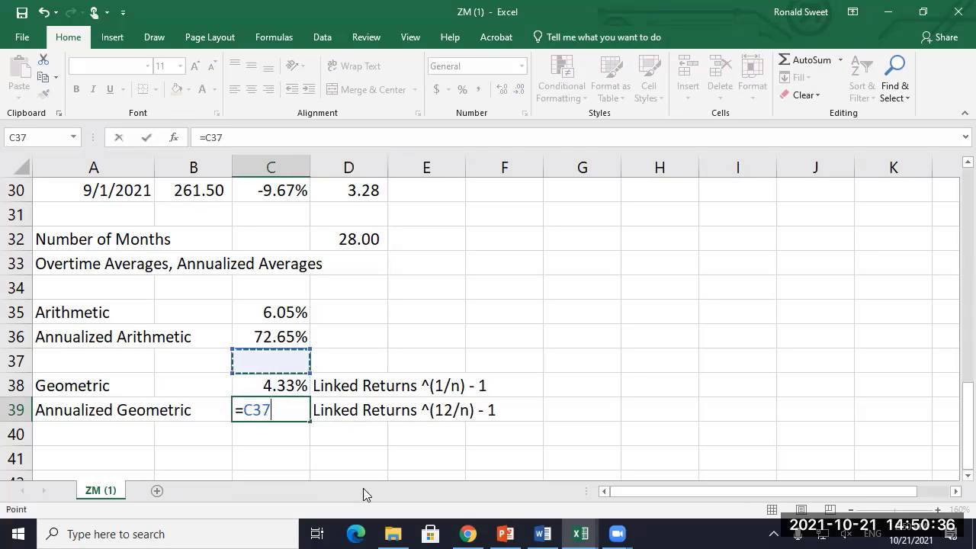
key(Up)
key(Right)
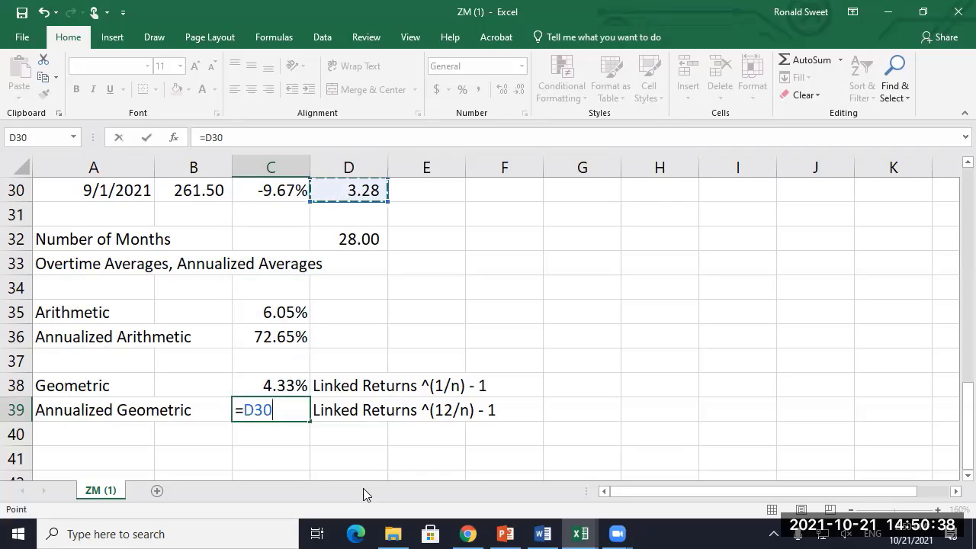
text(^(12/)
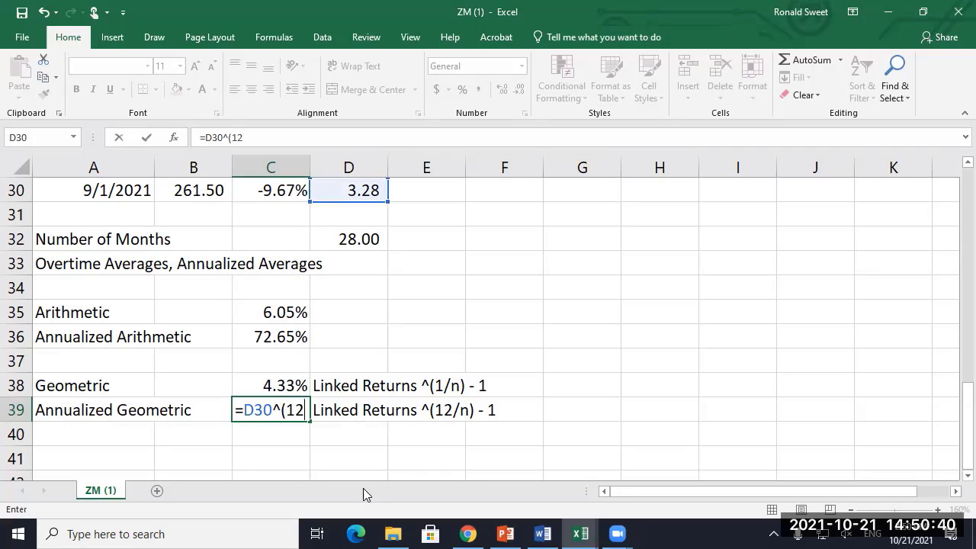
key(Up)
key(Right)
key(Up)
key(Up)
key(Up)
key(Up)
key(Up)
key(Up)
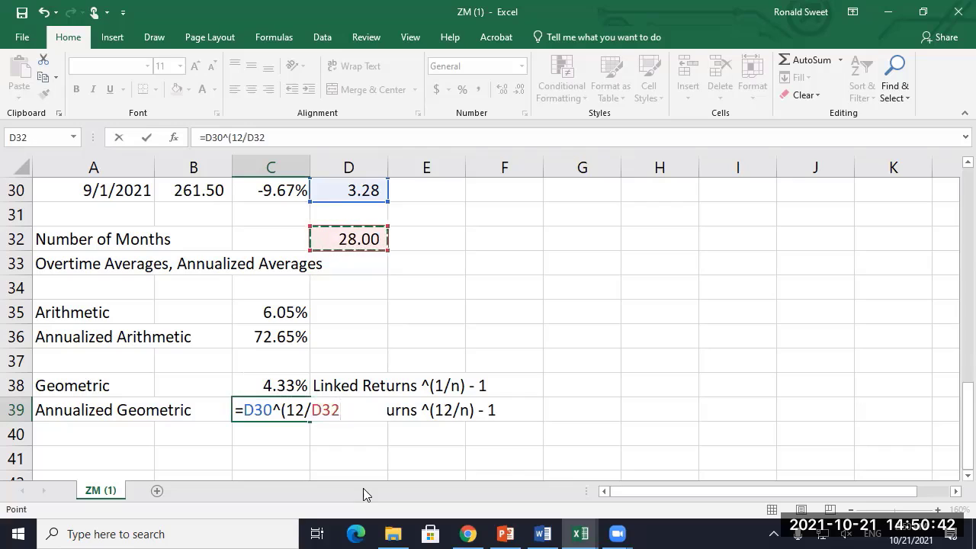
text()-1)
key(ctrl+Return)
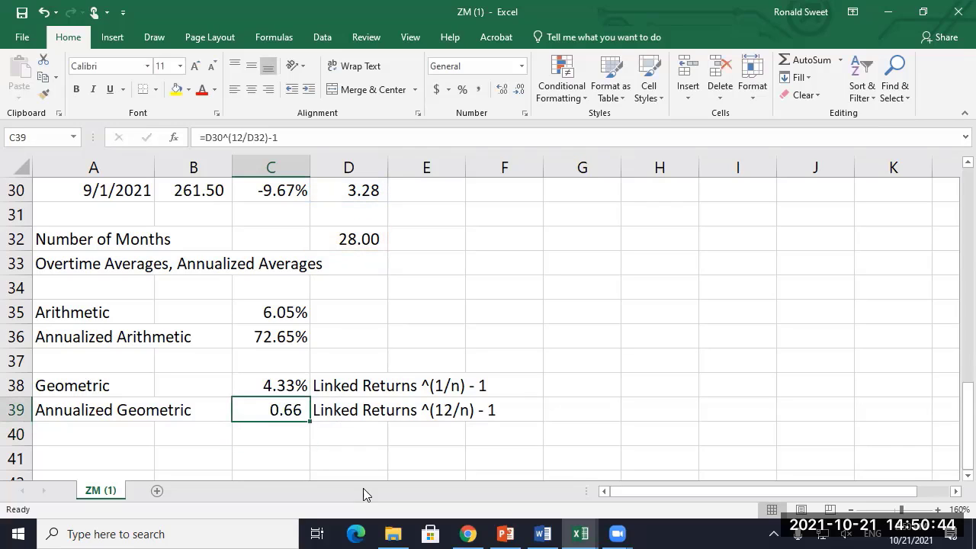
Step: Format the annualized geometric average in C39 as a percentage with two decimals and compare the arithmetic and geometric averages in C35:C38
click(463, 90)
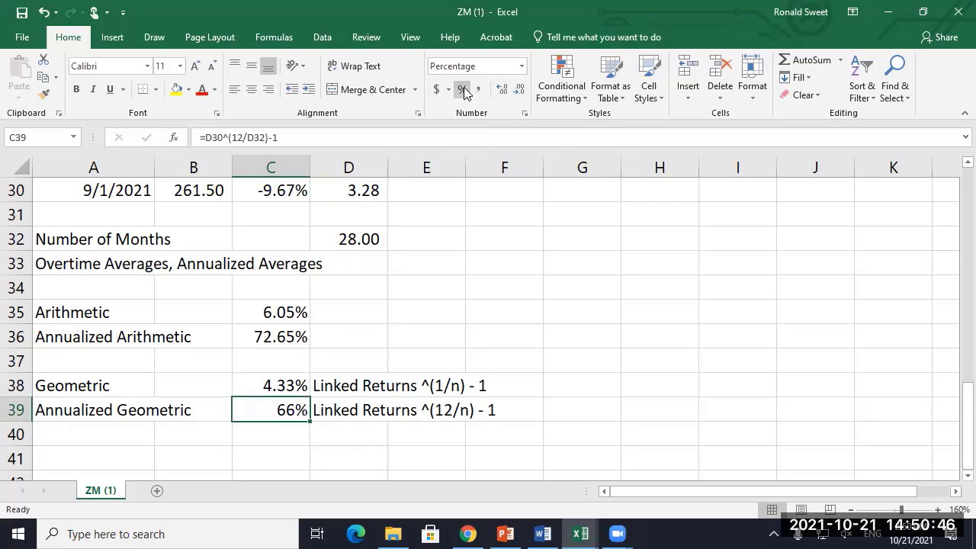
click(501, 90)
click(501, 90)
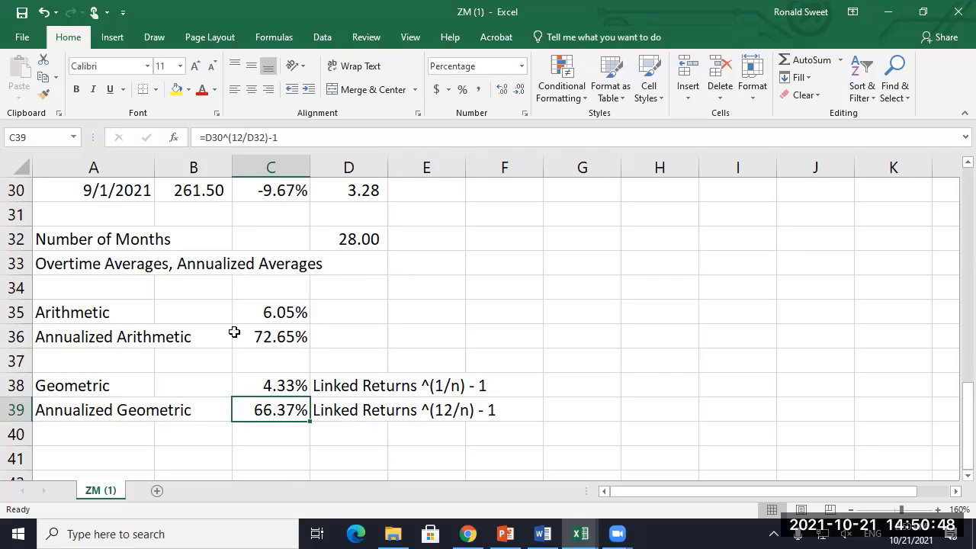
click(271, 330)
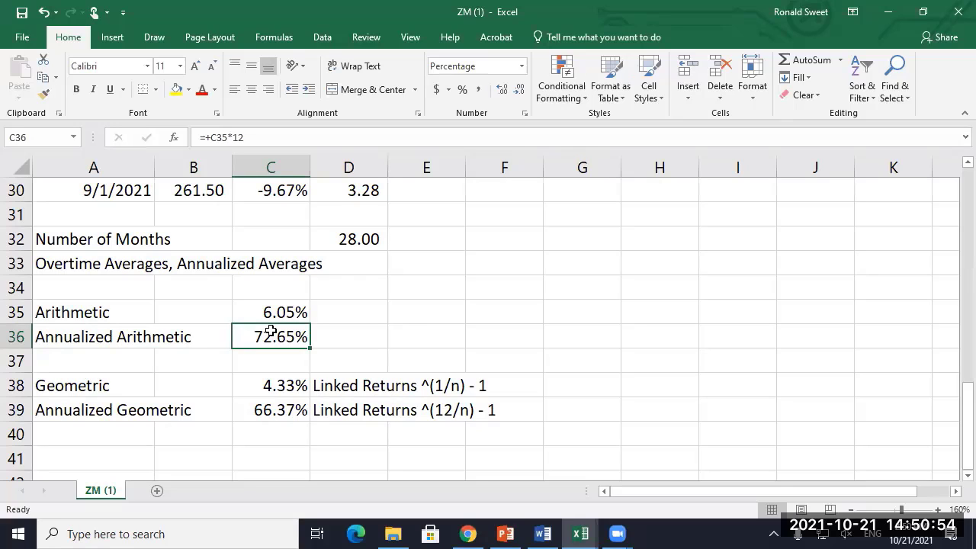
key(Up)
key(Down)
key(Down)
key(Down)
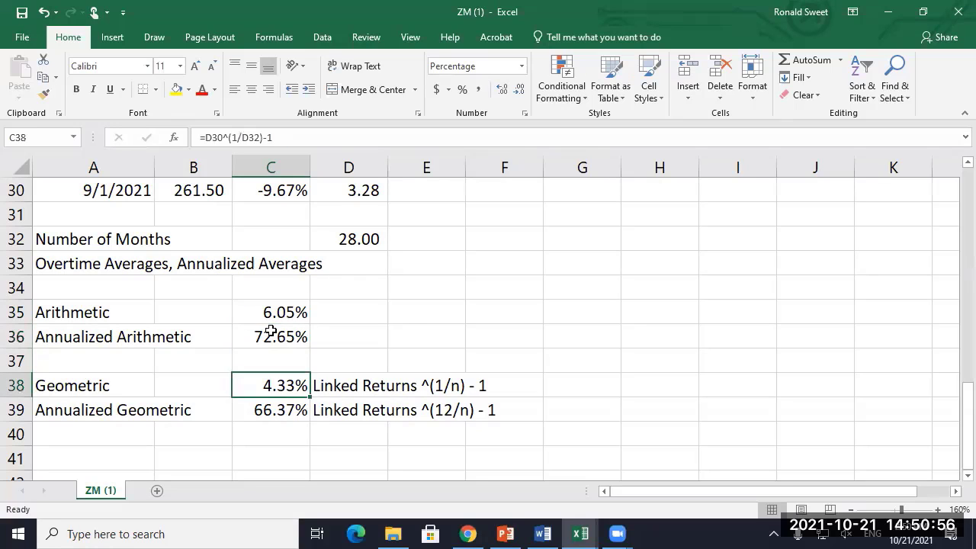
key(Up)
key(Up)
Step: Label A41 "Standard Deviation", leaving an empty row below the geometric averages
key(Down)
key(Down)
key(Down)
key(Down)
key(Down)
key(Left)
key(Left)
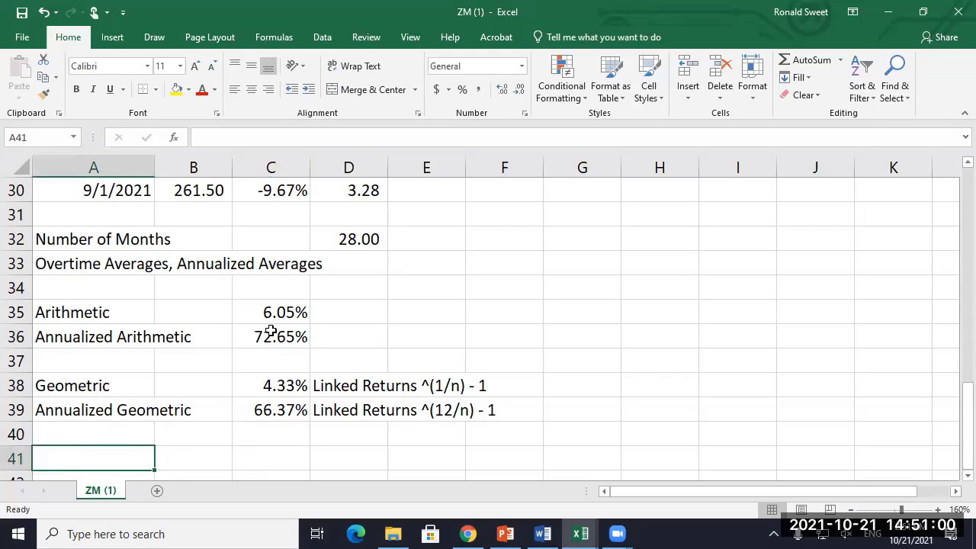
text(Standard D)
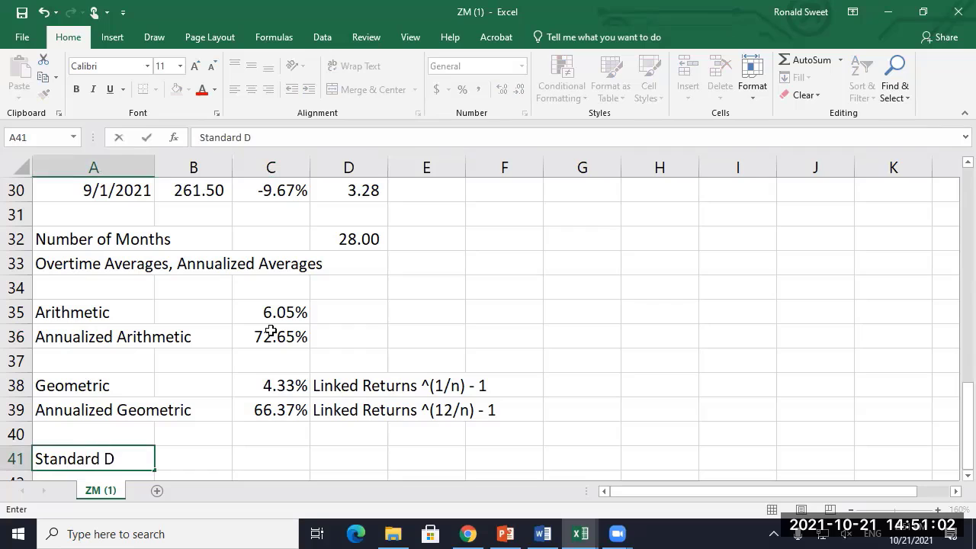
text(eviation)
key(Return)
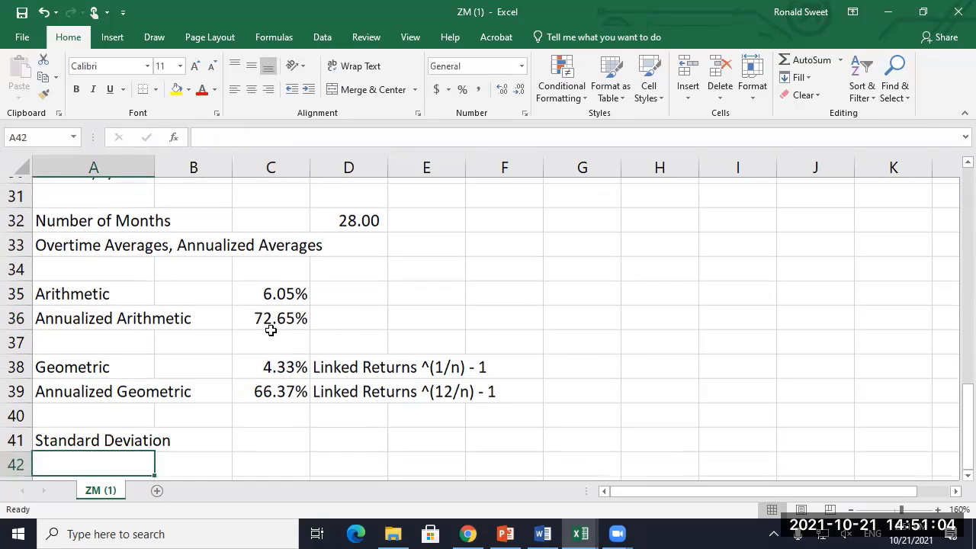
Step: Start a STDEV.P formula in cell C41, beside the Standard Deviation label
key(Up)
key(Right)
key(Right)
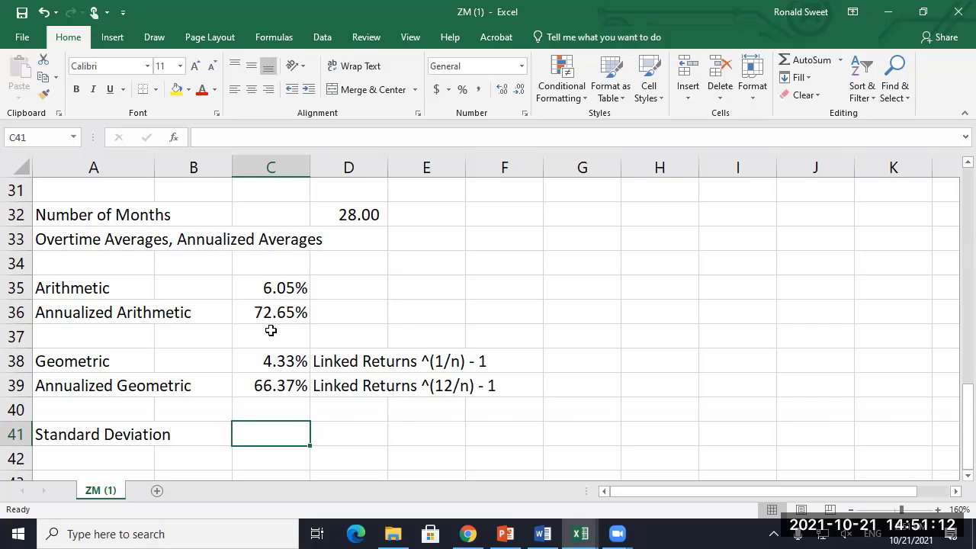
text(=st)
key(BackSpace)
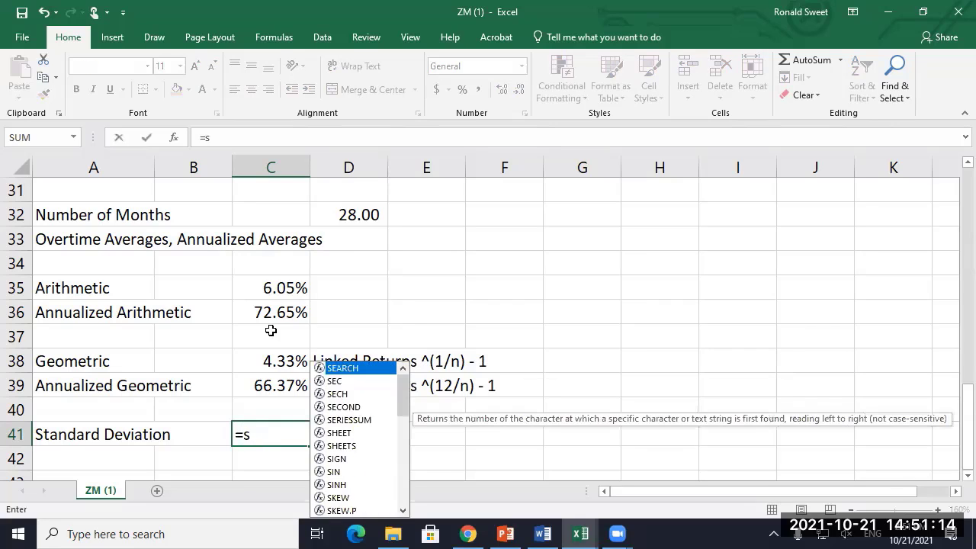
text(td)
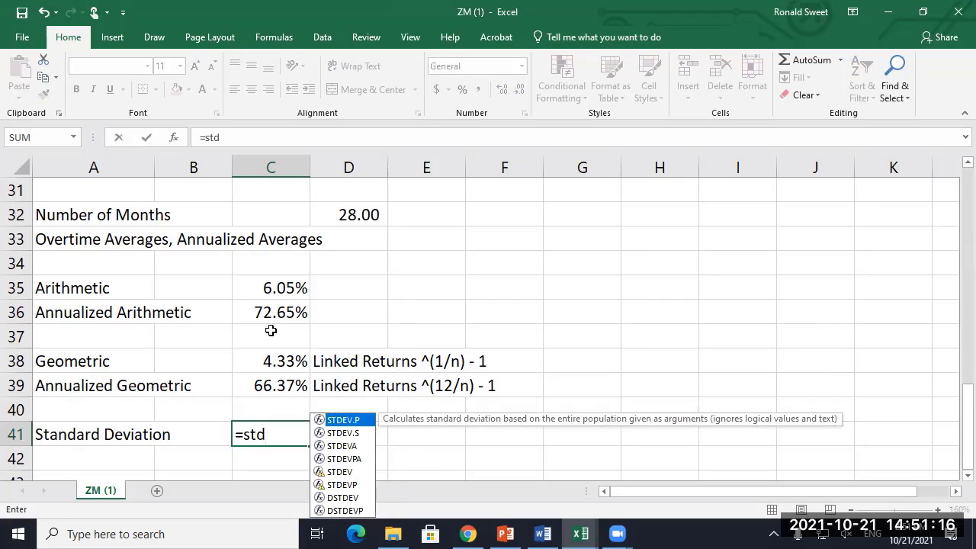
text(p()
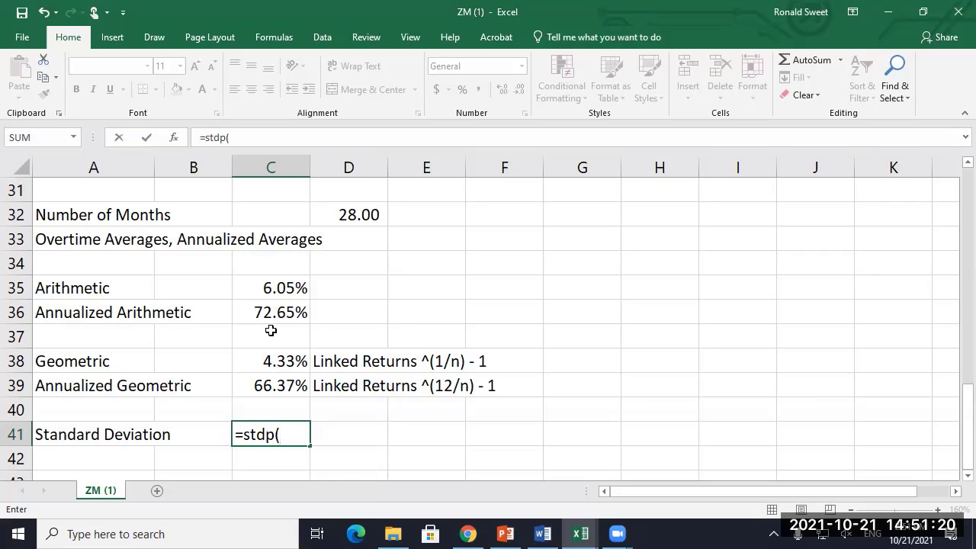
key(BackSpace)
key(BackSpace)
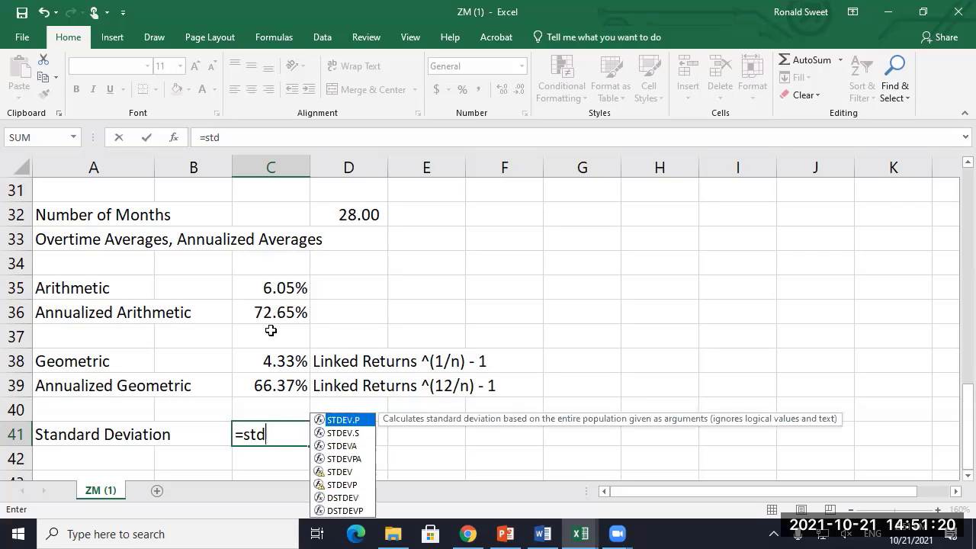
double_click(348, 419)
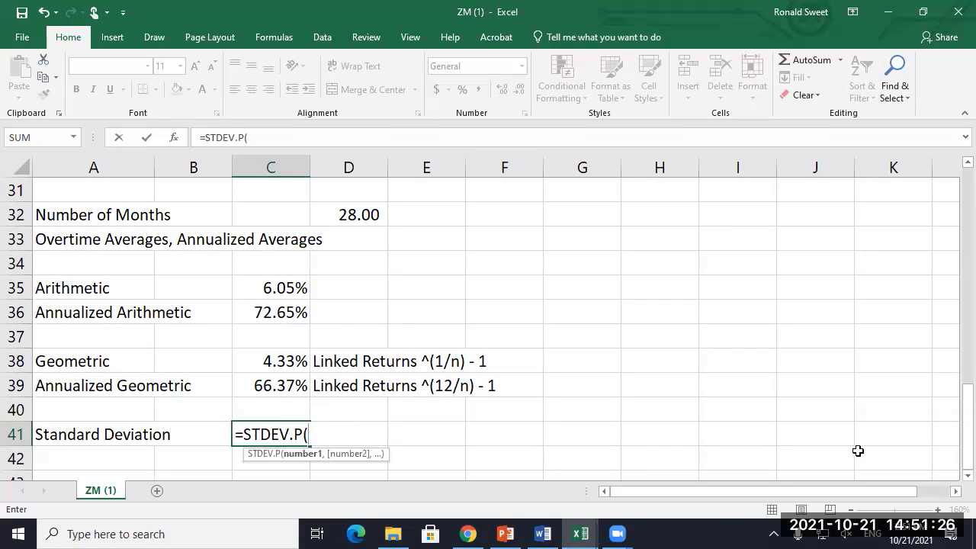
Step: Complete the standard deviation formula with the monthly HPR returns in C3:C30 as its range
click(445, 257)
key(ctrl+Home)
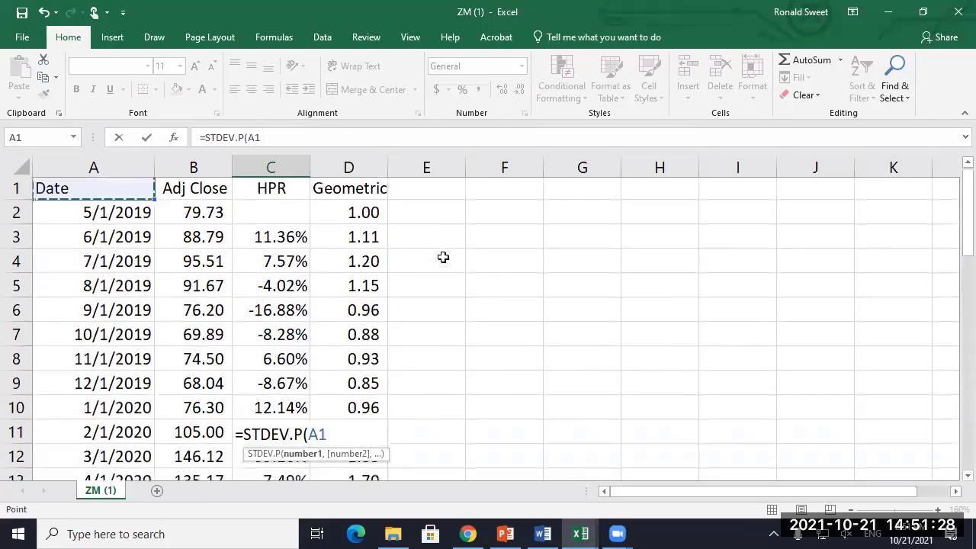
key(Right)
key(Down)
key(Down)
key(Right)
key(ctrl+Down)
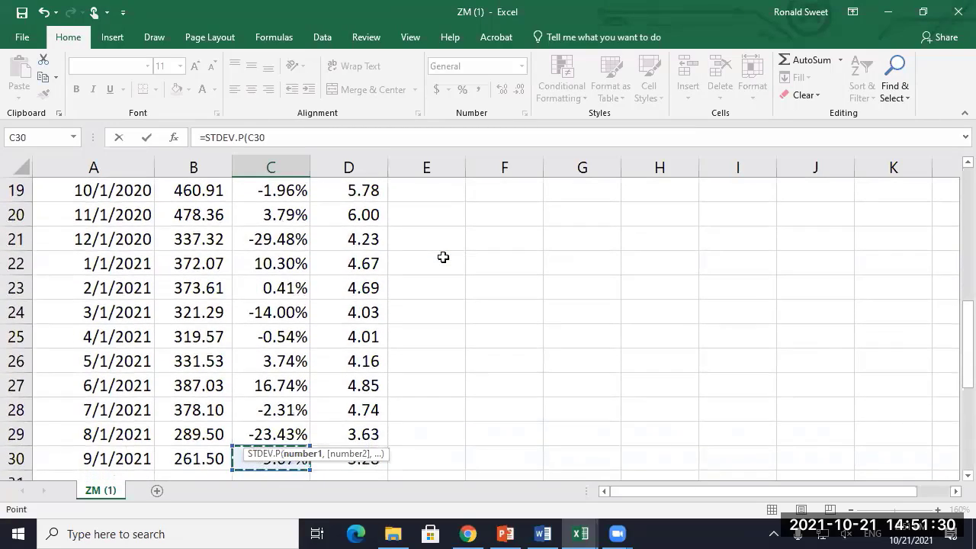
key(ctrl+Up)
key(ctrl+shift+Down)
key(Return)
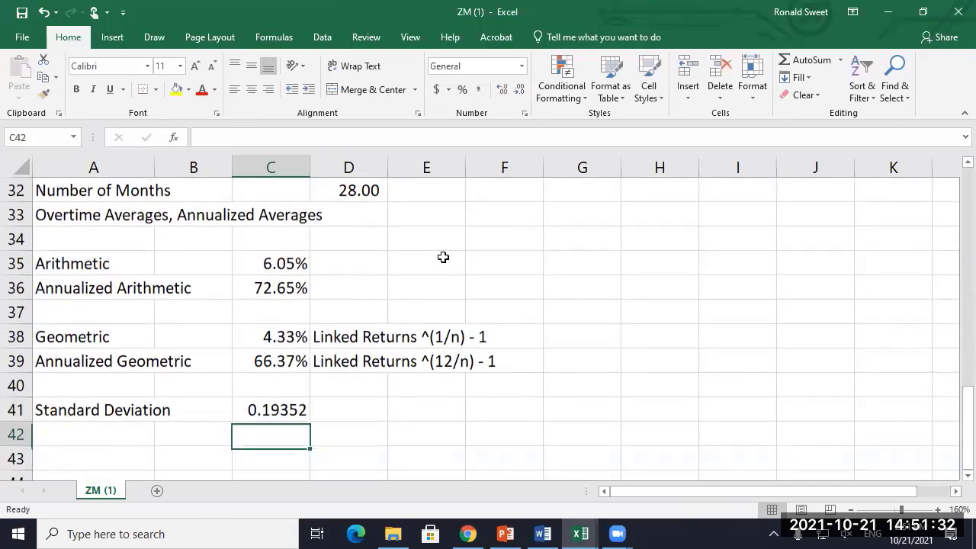
Step: Format the standard deviation in C41 as a percentage with two decimal places
key(Up)
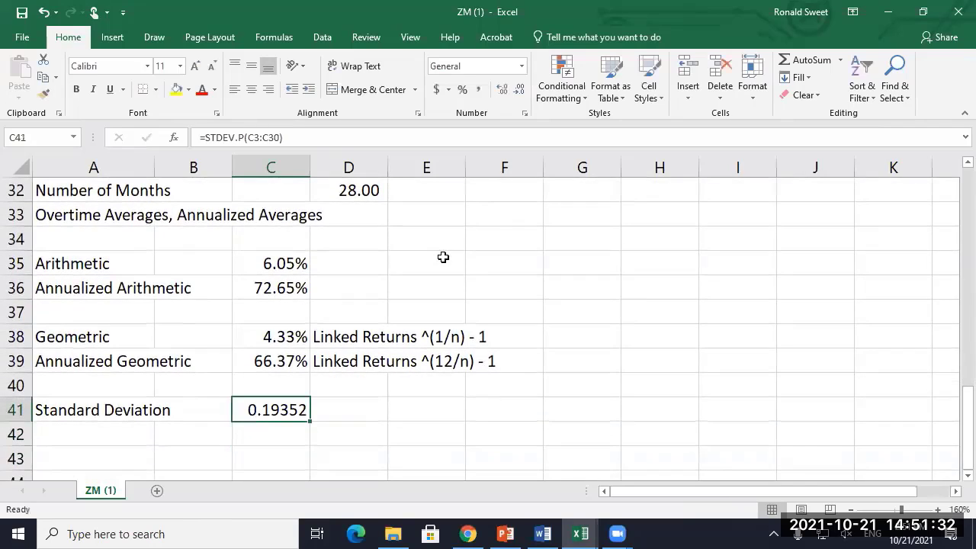
key(ctrl+shift+5)
click(502, 92)
click(502, 92)
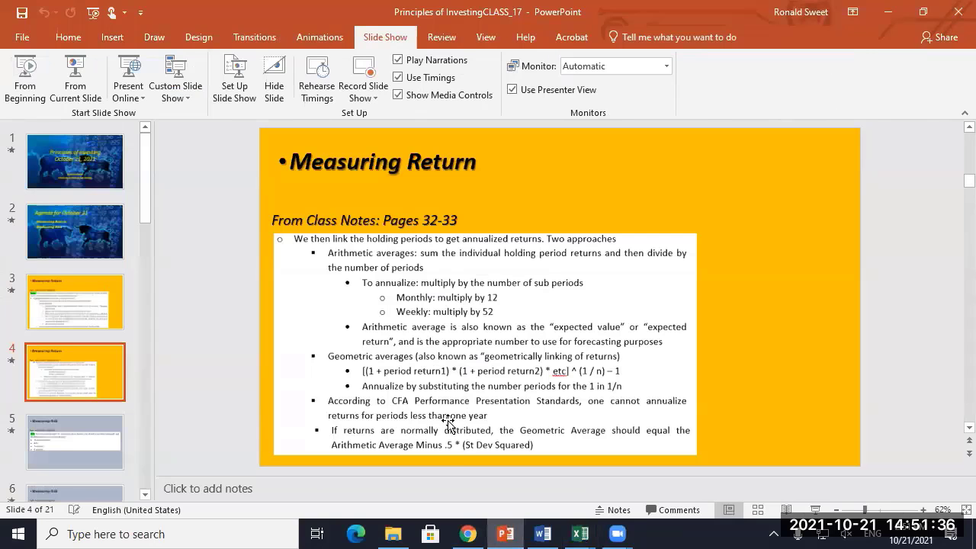
Step: Switch to PowerPoint to check the geometric average rule on the Measuring Return slide, and return to the Excel workbook
click(505, 534)
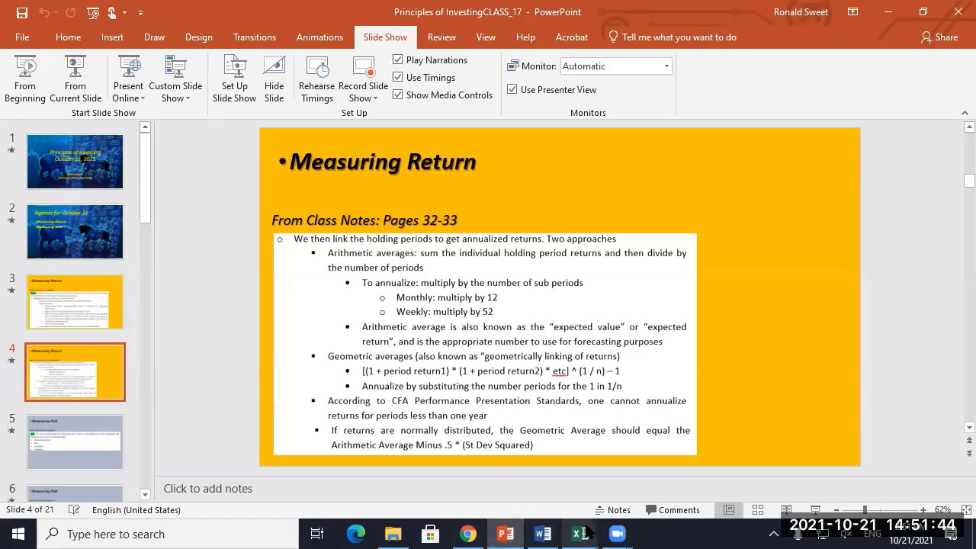
mouse_move(581, 533)
click(710, 502)
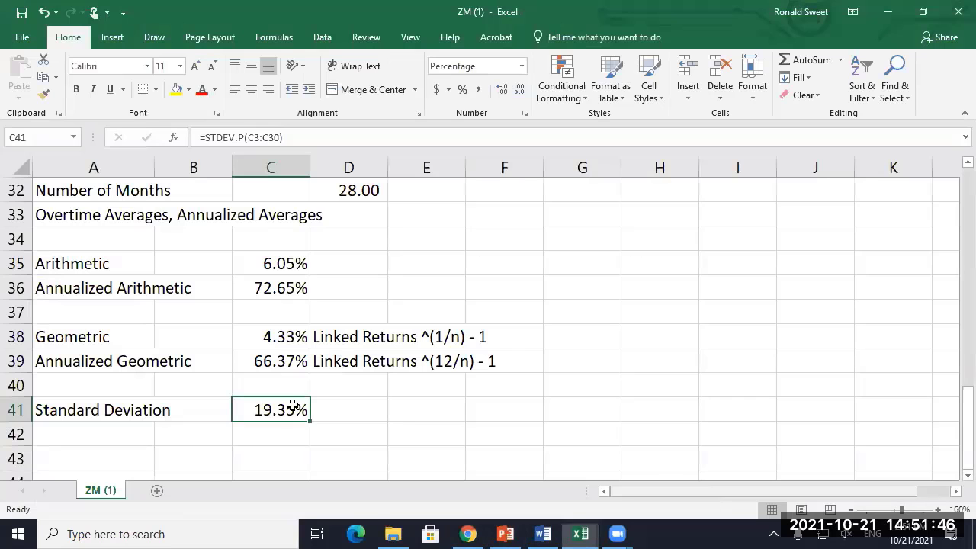
Step: Enter the formula +C35-C41*C41 in C42 to subtract the squared standard deviation from the arithmetic average
click(361, 417)
key(Down)
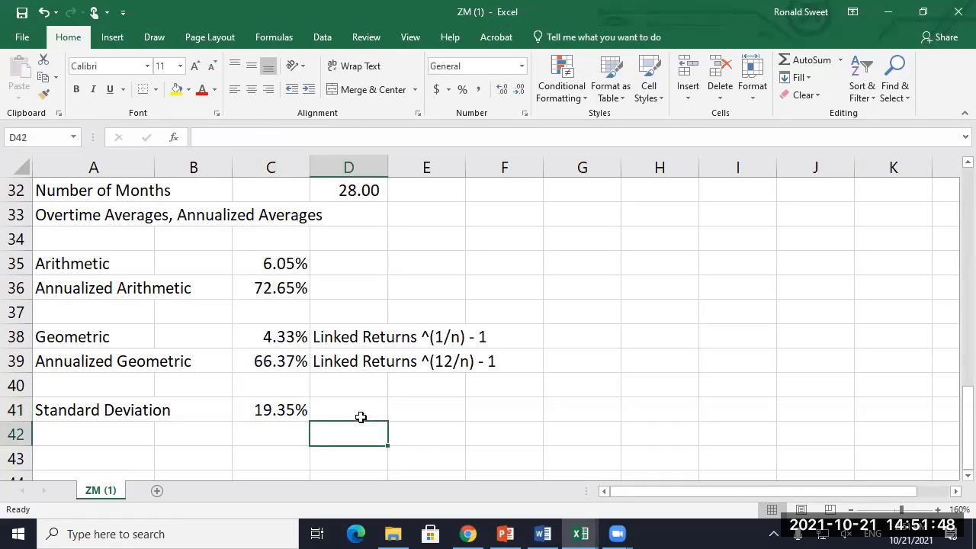
key(Left)
text(+)
key(Up)
key(Up)
key(Up)
key(Up)
key(Up)
key(Up)
key(Up)
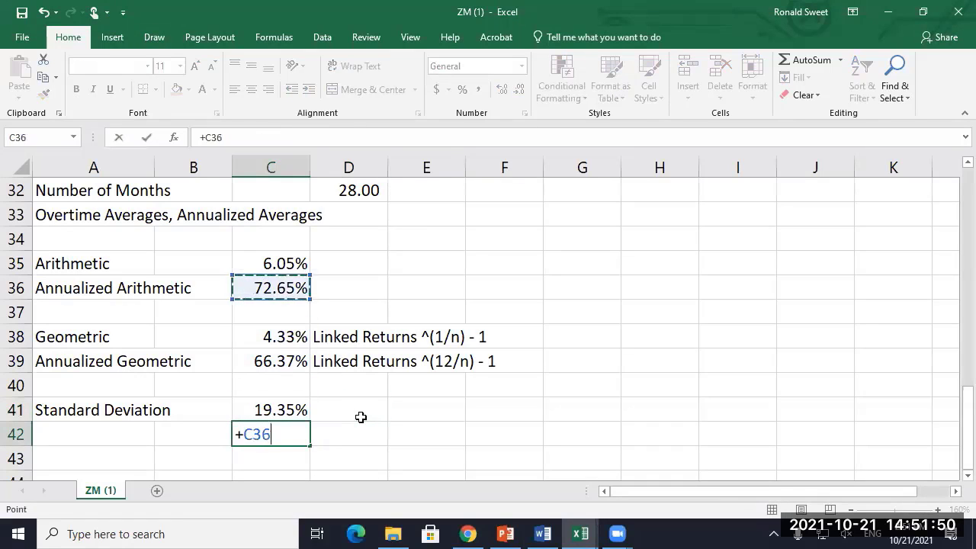
text(-)
key(Up)
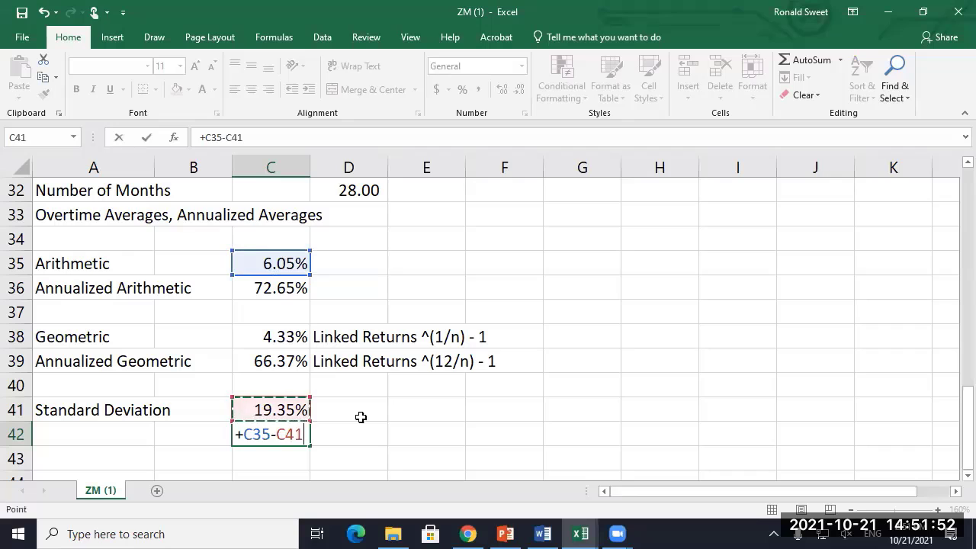
text(*)
key(Up)
key(Return)
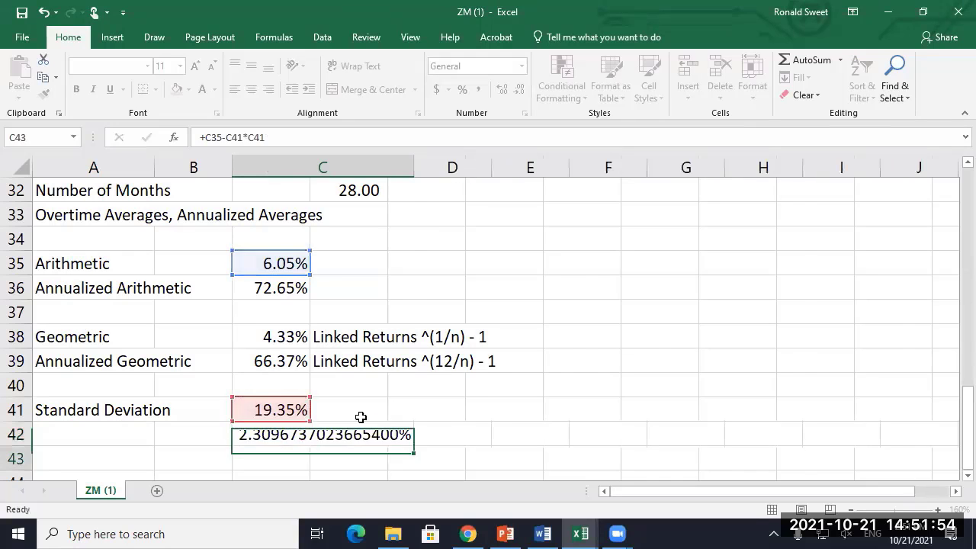
Step: Put parentheses around the squared term in C42 so the formula reads =+C35-(C41*C41)
key(Up)
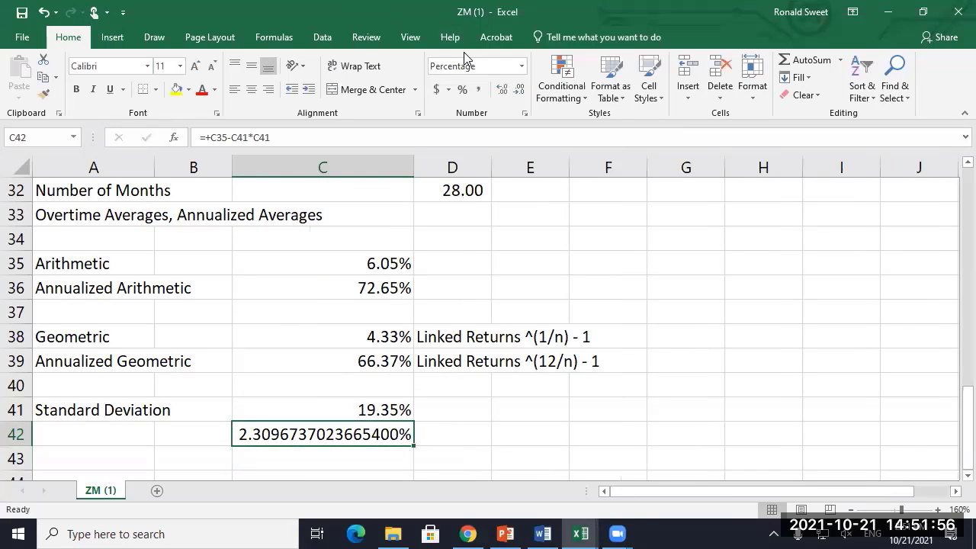
key(F2)
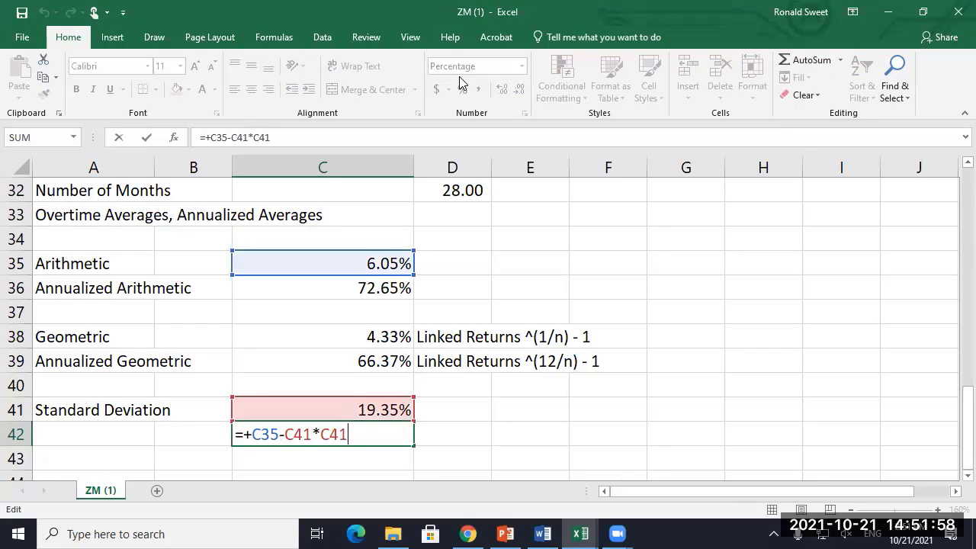
key(Left)
key(Left)
key(Left)
key(Left)
text(()
key(End)
text())
key(Return)
key(Up)
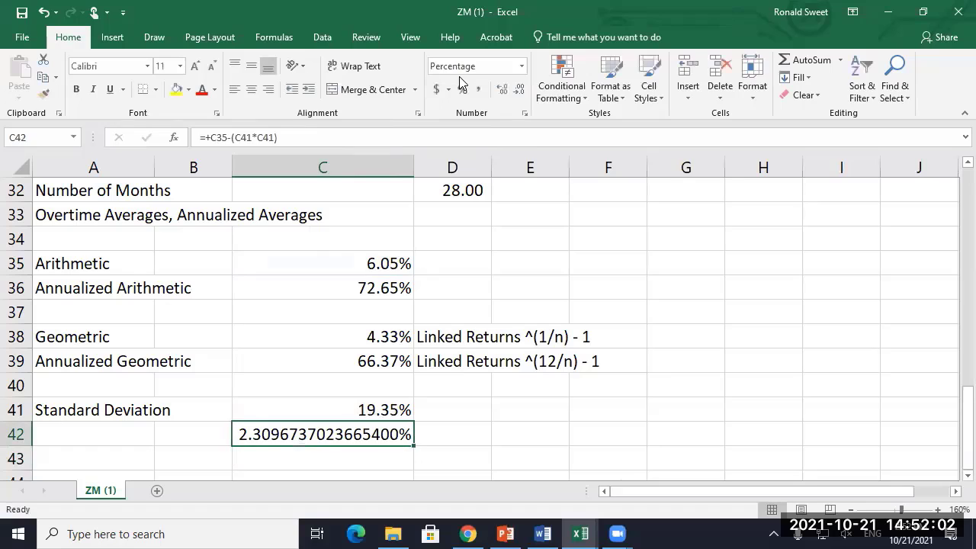
Step: Show the percentage in C42 with two decimal places and narrow column C
click(502, 89)
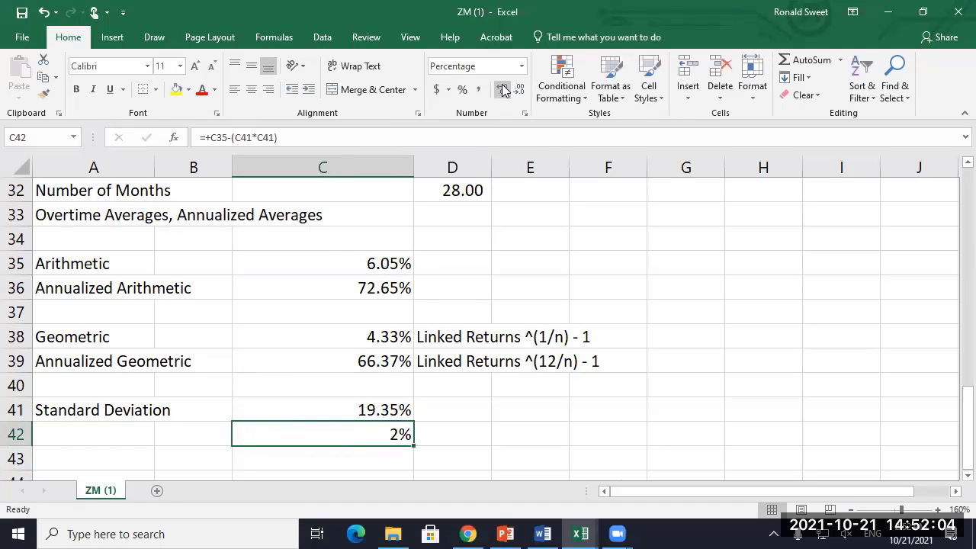
click(502, 89)
click(501, 89)
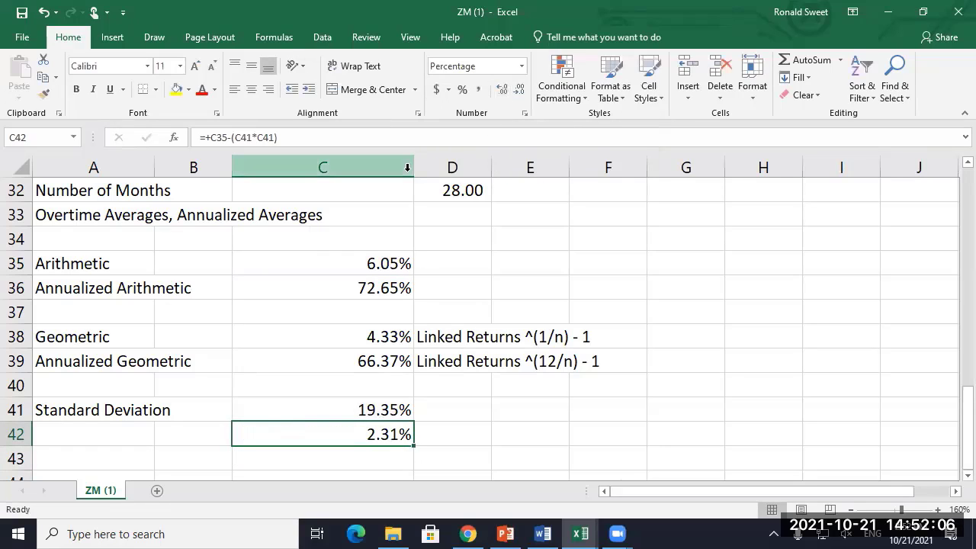
drag(413, 168, 372, 167)
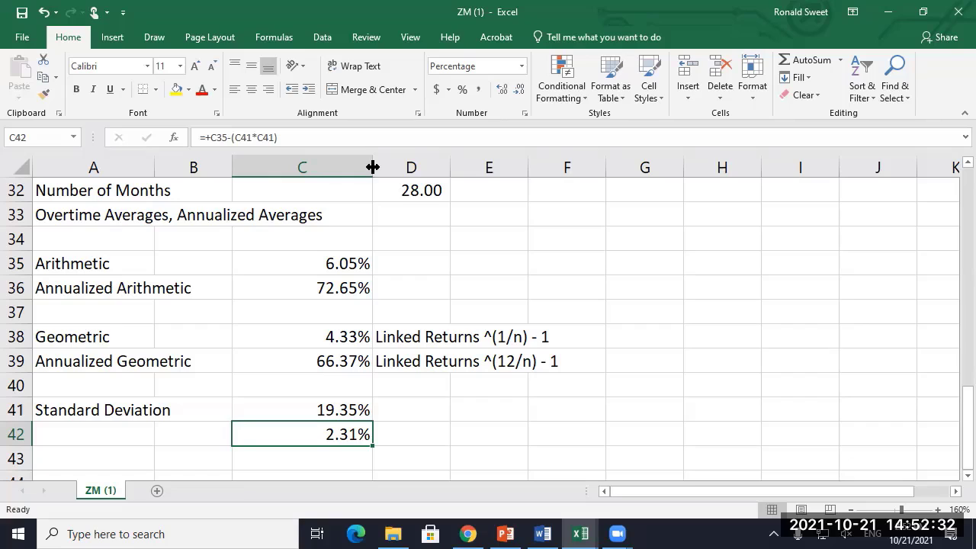
Step: Enter the note "Skewed data series to positive" in cell D42
key(Right)
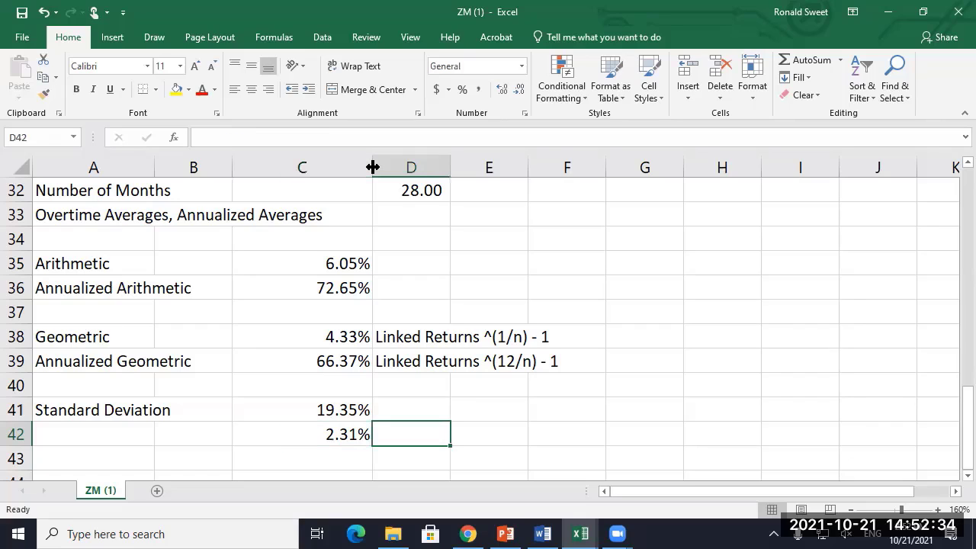
text(sKEWE)
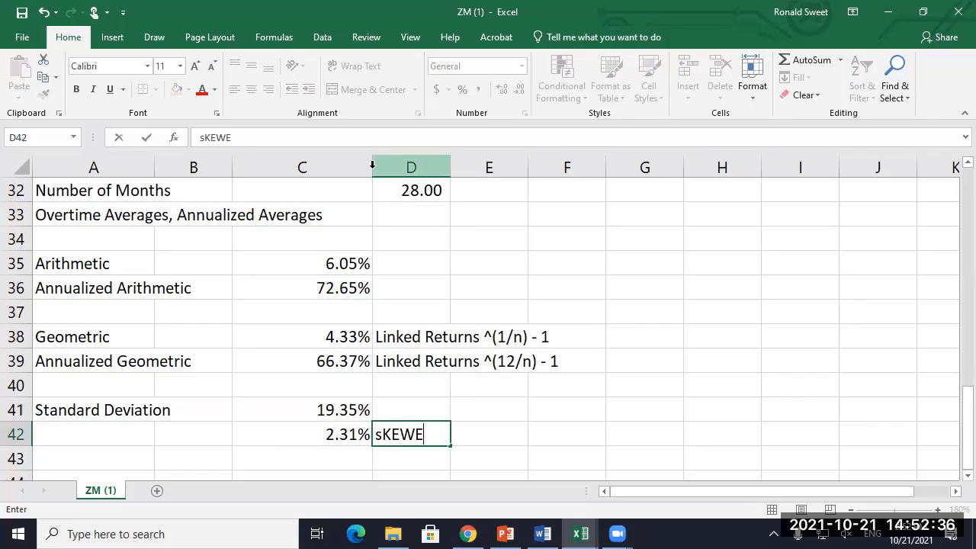
text(D po)
key(BackSpace)
key(BackSpace)
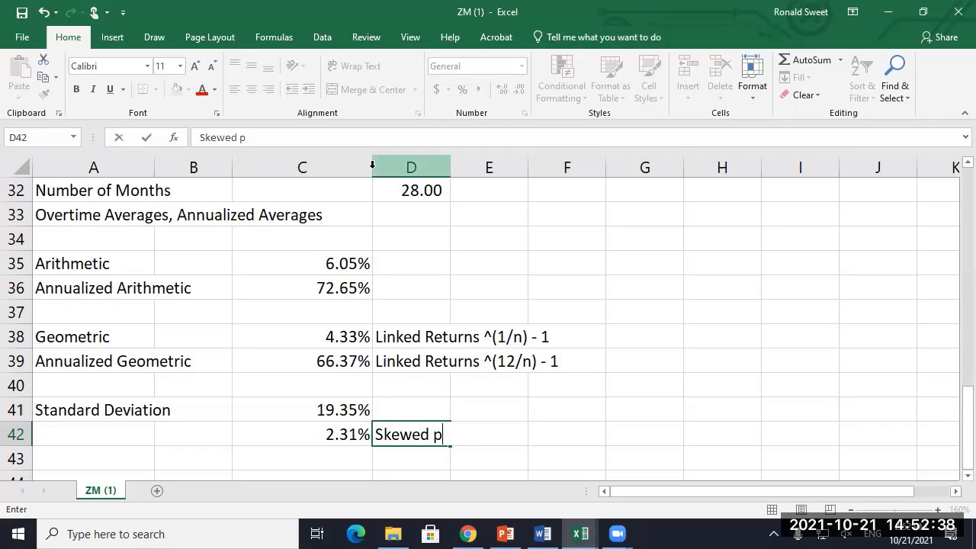
text(data series)
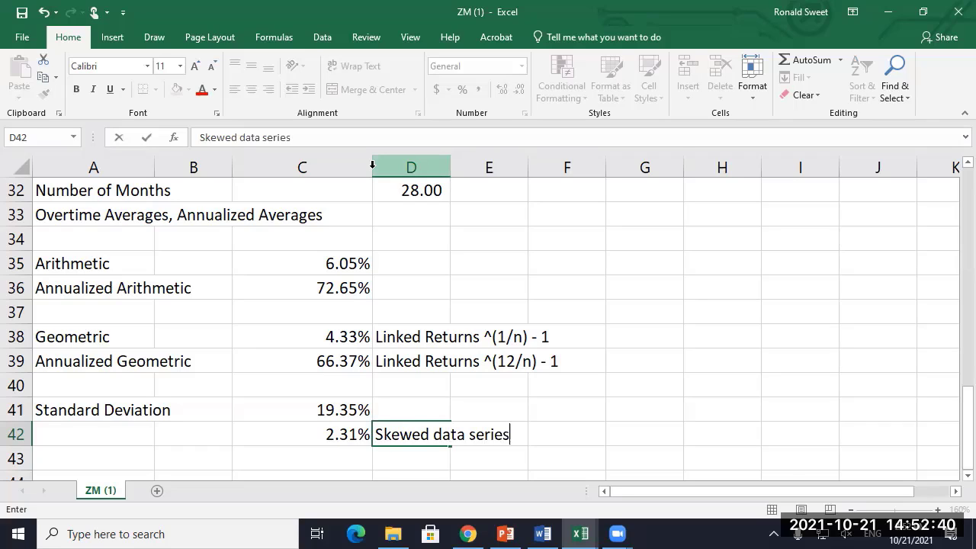
text( to positive)
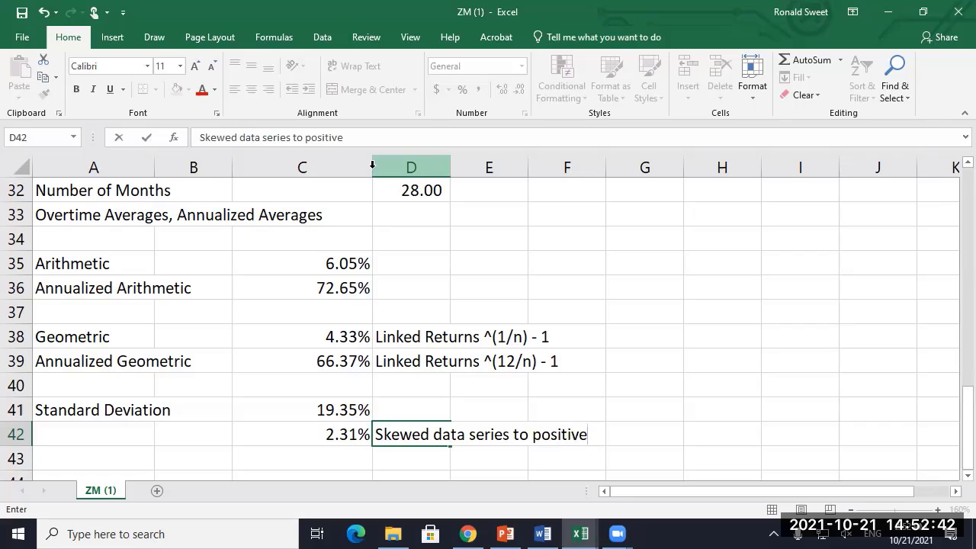
key(Return)
key(Up)
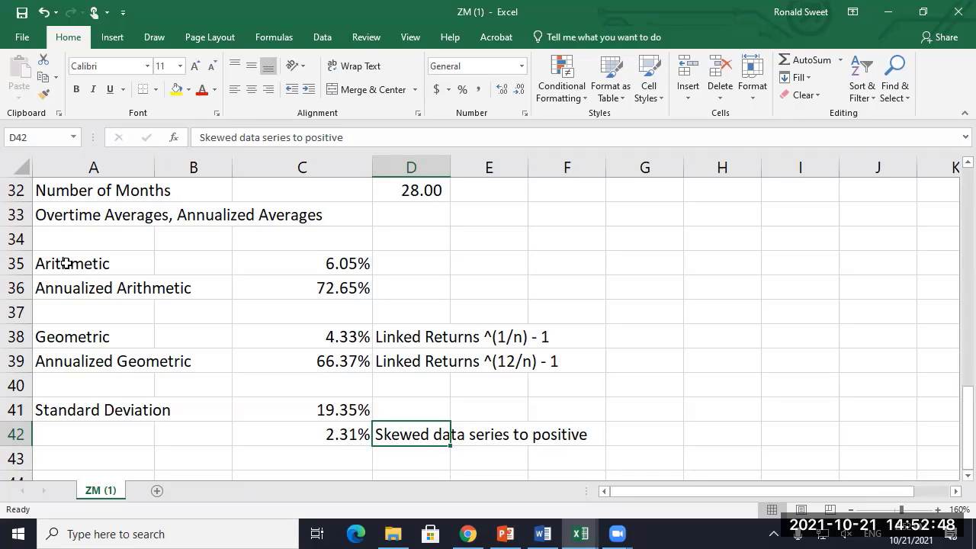
Step: Examine the formulas for the arithmetic and geometric averages, their annualized versions, and the number of months in D32
click(93, 267)
click(339, 266)
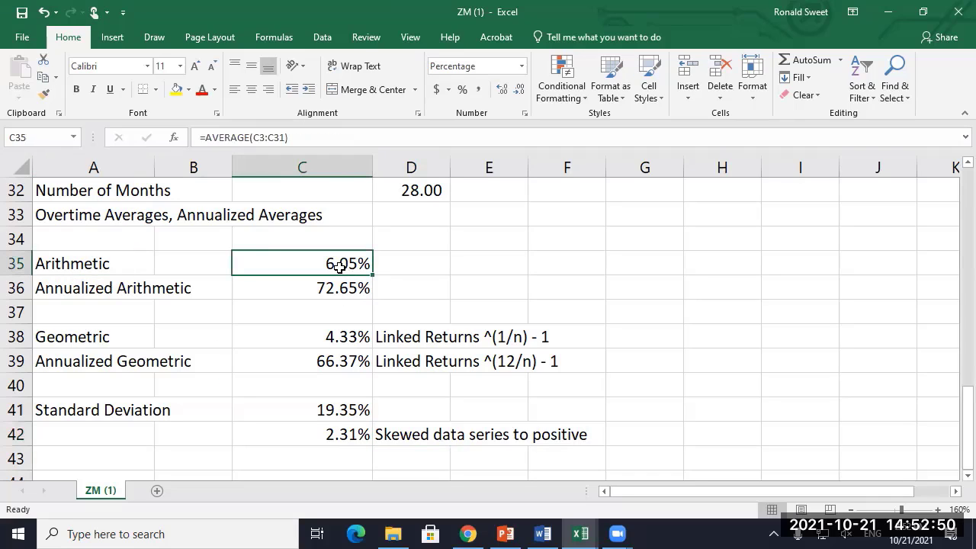
click(350, 288)
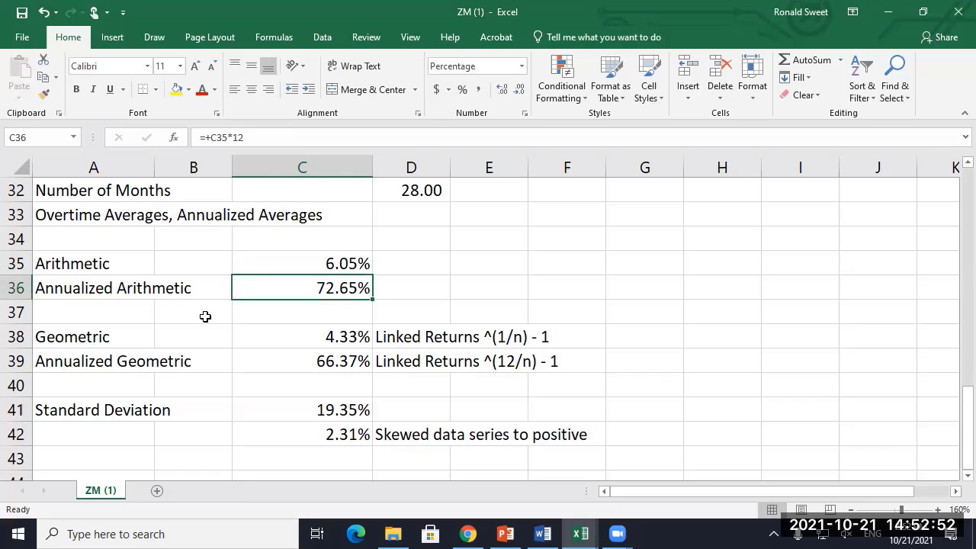
click(88, 337)
click(323, 338)
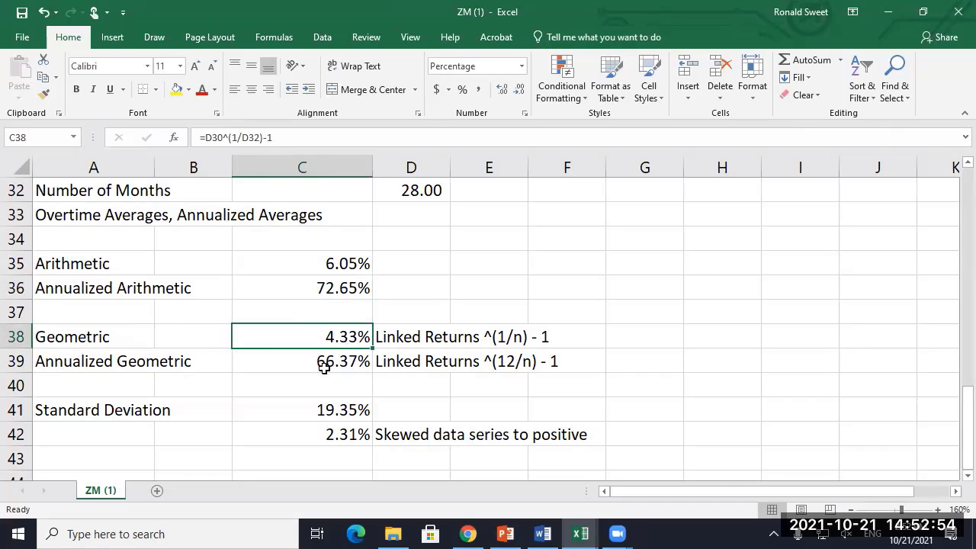
click(325, 368)
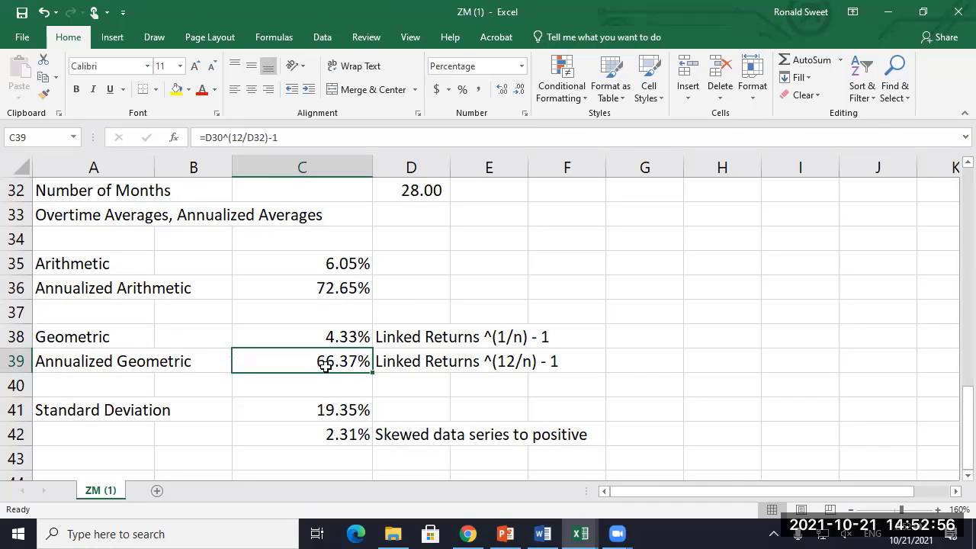
scroll(326, 288, up, 7)
scroll(326, 287, up, 2)
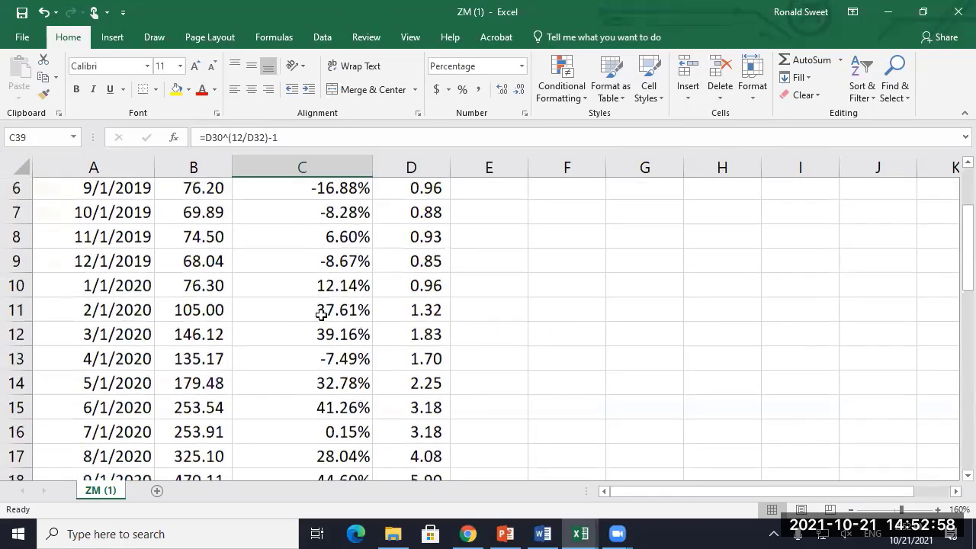
scroll(399, 267, down, 9)
click(408, 187)
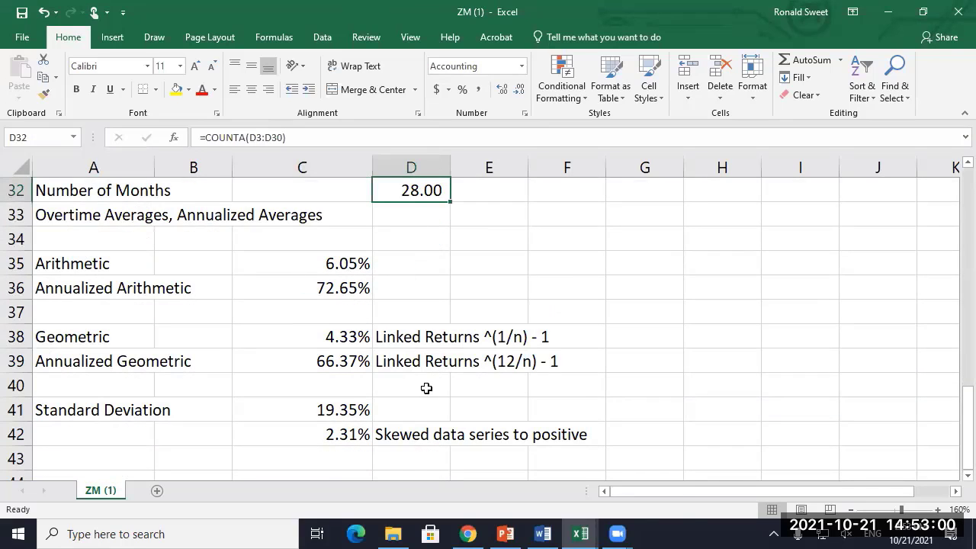
scroll(424, 385, down, 2)
scroll(396, 351, up, 2)
click(100, 289)
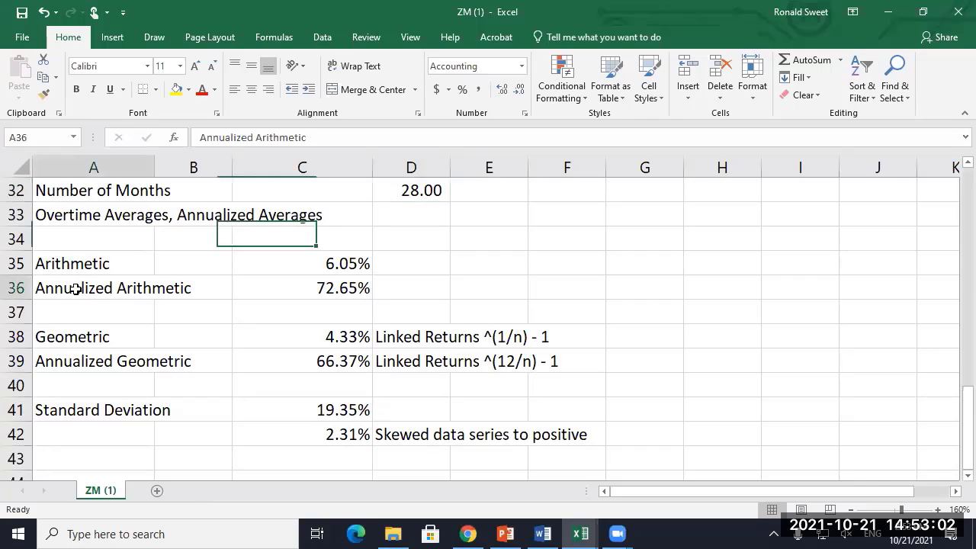
click(66, 364)
Step: Enter the note "Annualized: CFA Institure mdoes not allow annualized returns for periods of less than a year" in cell A44
scroll(191, 427, down, 1)
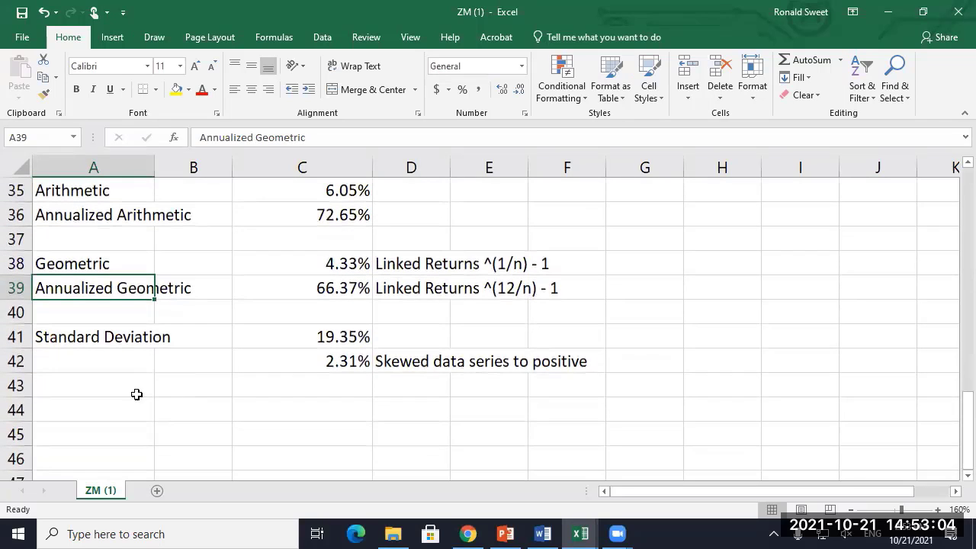
click(102, 399)
double_click(105, 397)
text(Annualized)
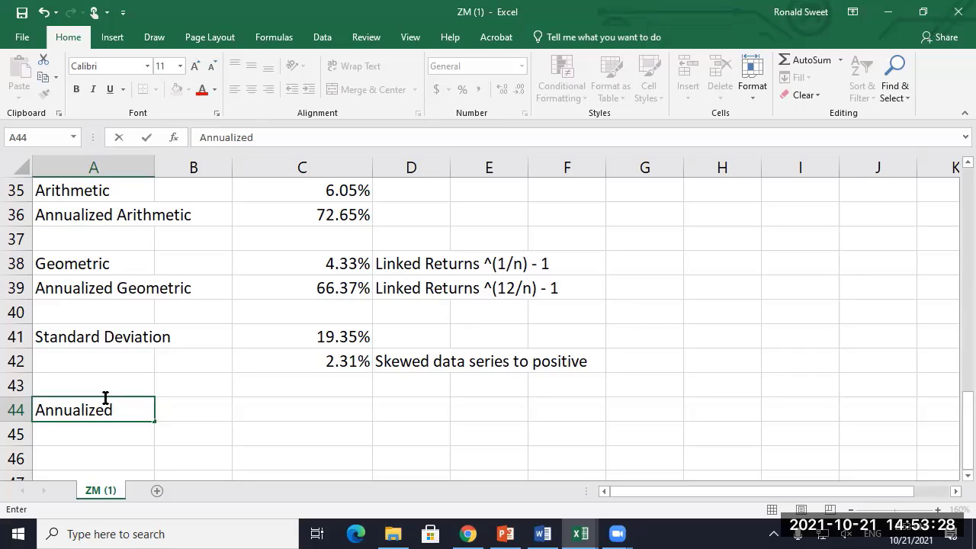
text(: CFAIns)
key(BackSpace)
key(BackSpace)
key(BackSpace)
text(Inst)
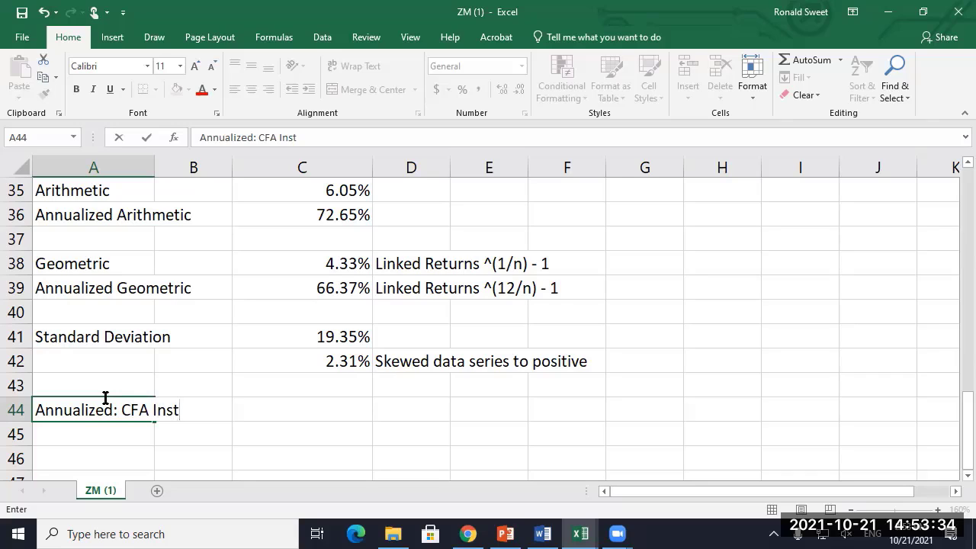
text(iture mdoes no)
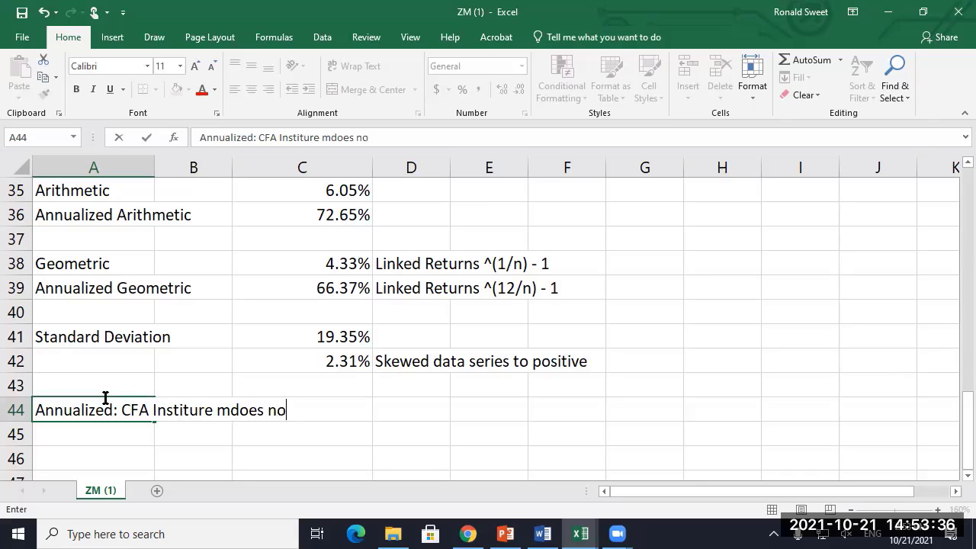
text(t allow ann)
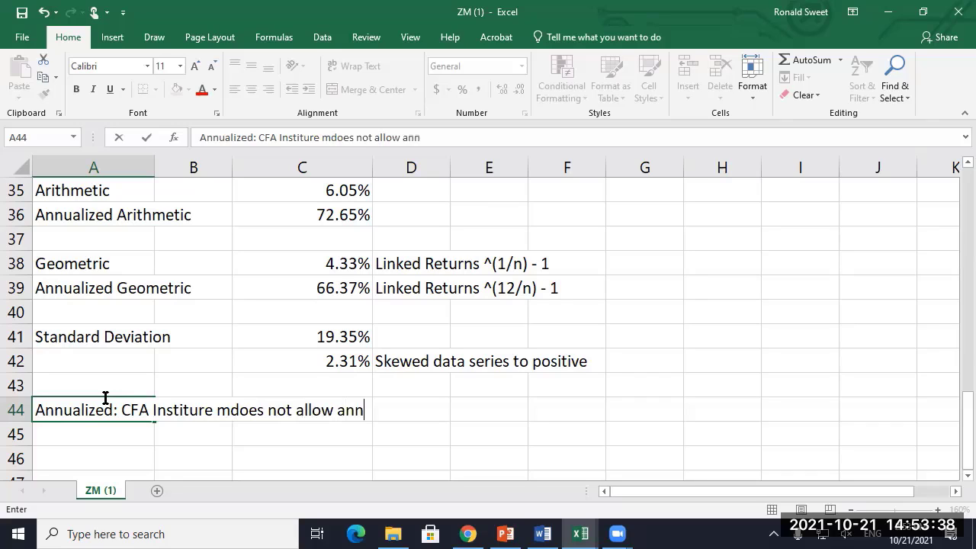
text(ualized r)
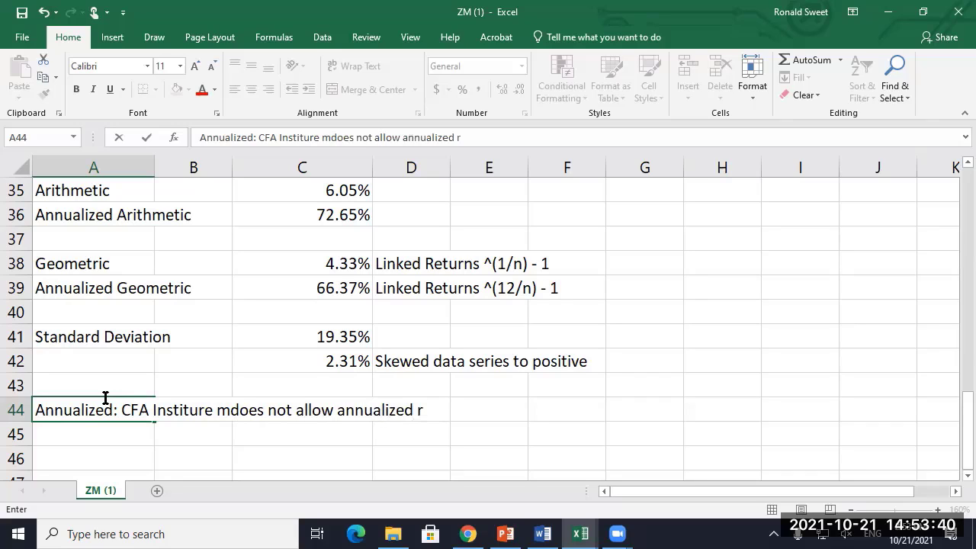
text(eturns for pe)
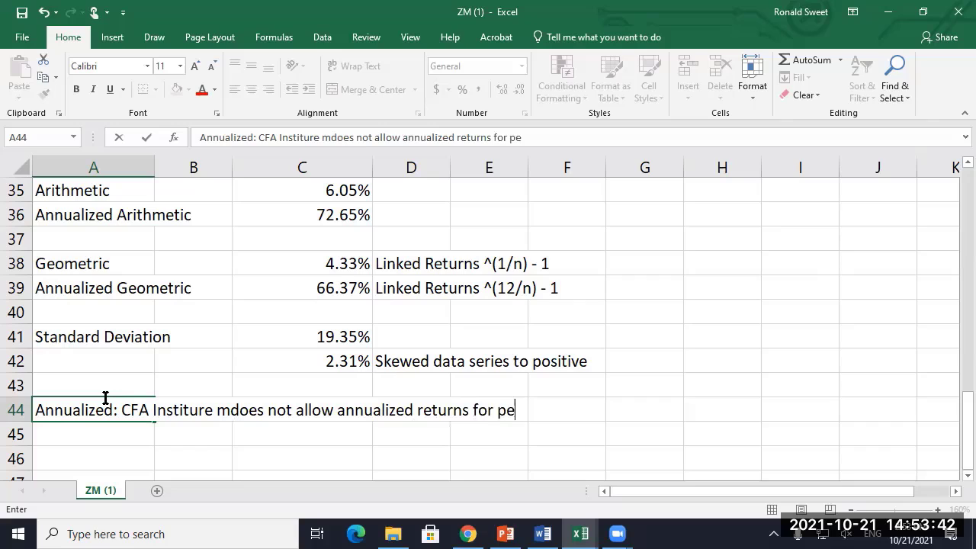
text(riods of less t)
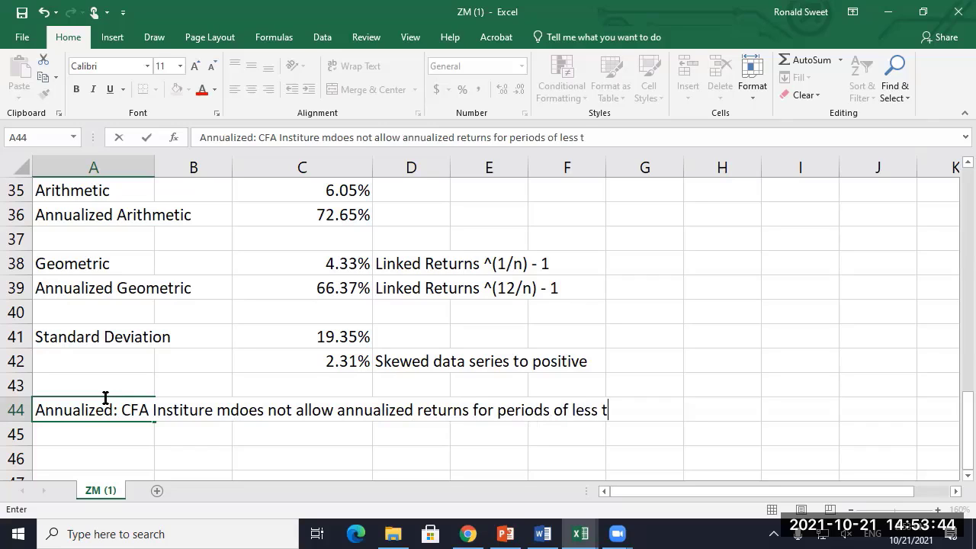
text(han a year)
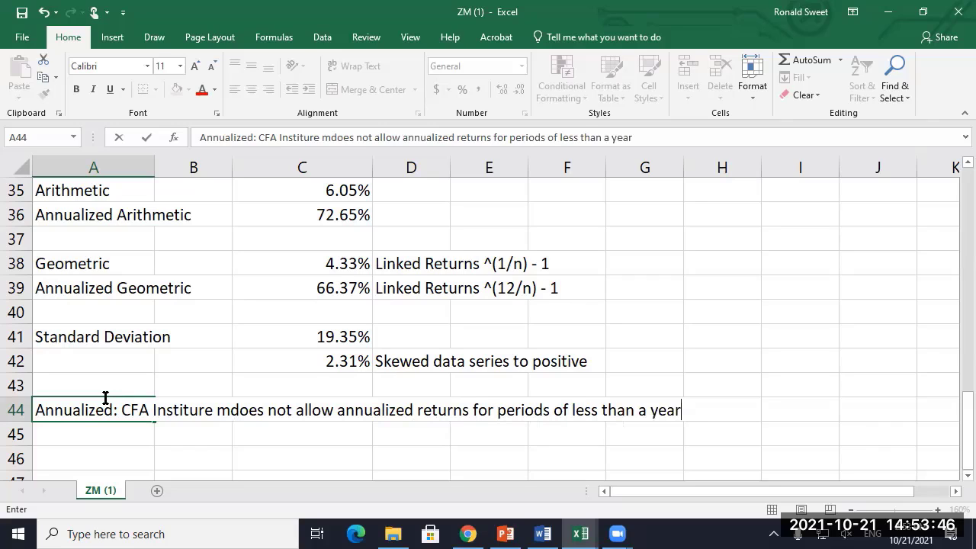
key(Return)
Step: Remove the stray "m" before "does" in the note in cell A44
click(103, 397)
key(F2)
key(Home)
key(Right)
key(Right)
key(Right)
key(Right)
key(Right)
key(Right)
key(Right)
key(Right)
key(Right)
key(Right)
key(Right)
key(Right)
key(Right)
key(Right)
key(Right)
key(Right)
key(Right)
key(Right)
key(Right)
key(Right)
key(Right)
key(Delete)
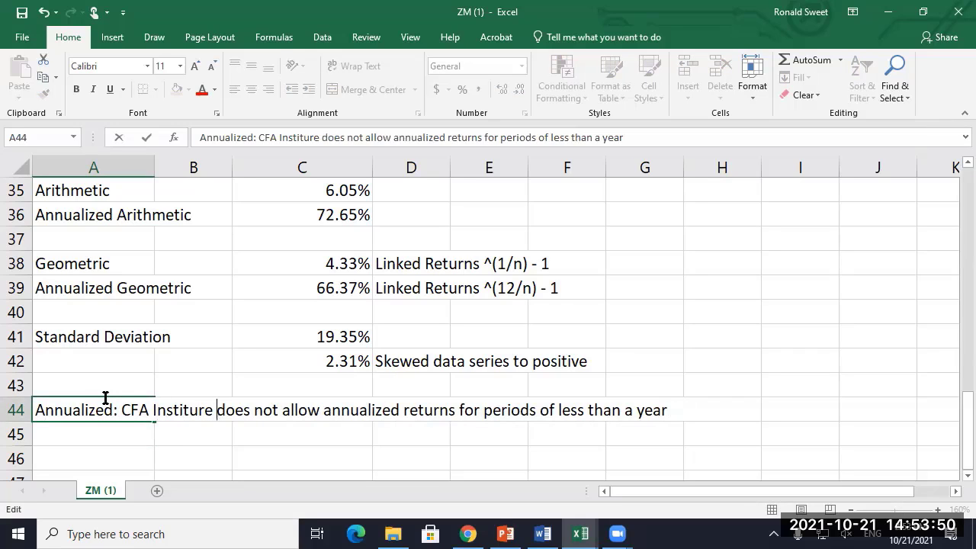
key(Return)
click(104, 397)
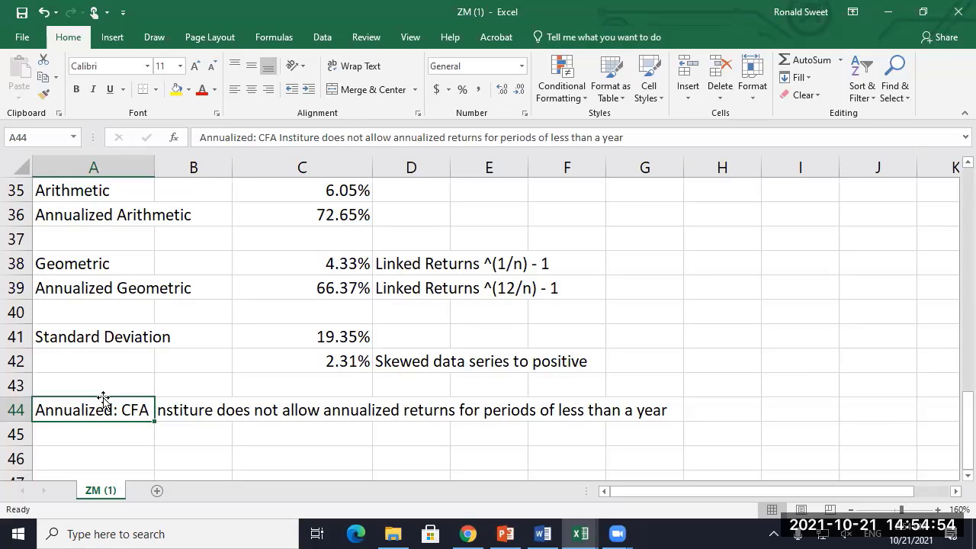
Step: Switch to PowerPoint and review the Measuring Return slide full screen, covering the arithmetic and geometric average rules
scroll(146, 269, up, 2)
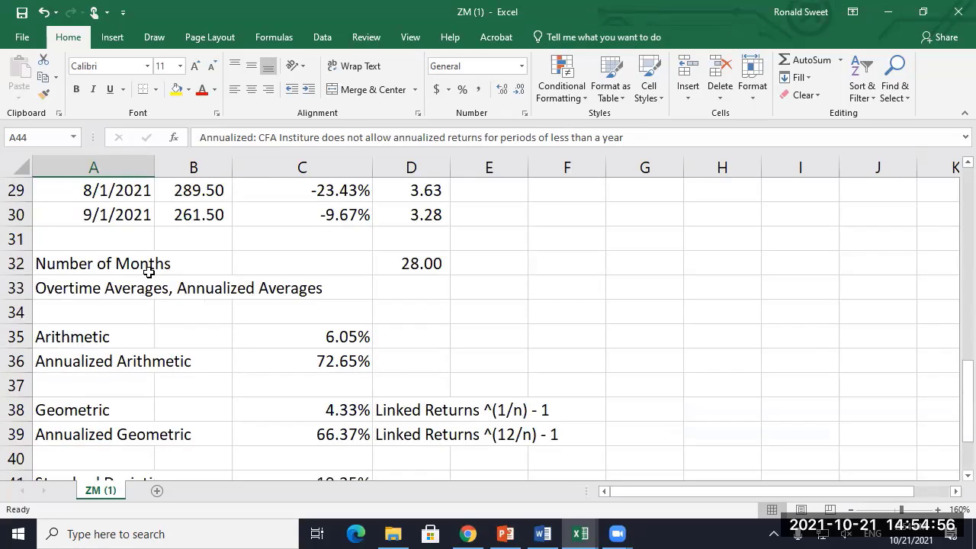
click(505, 534)
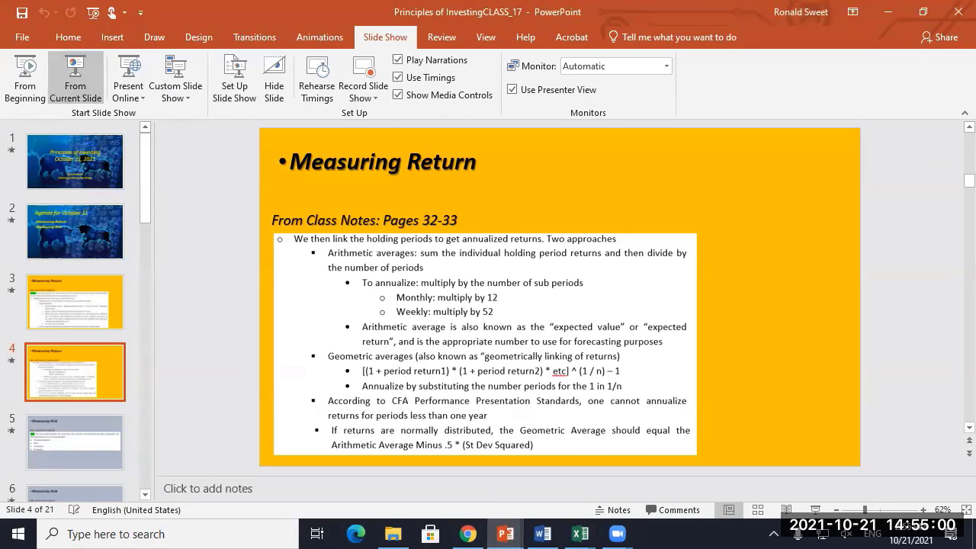
click(74, 76)
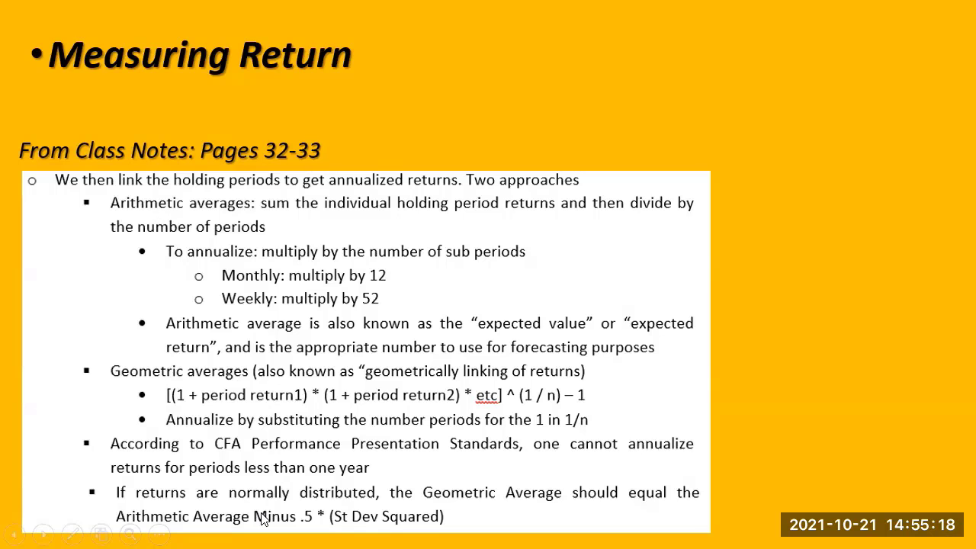
key(Escape)
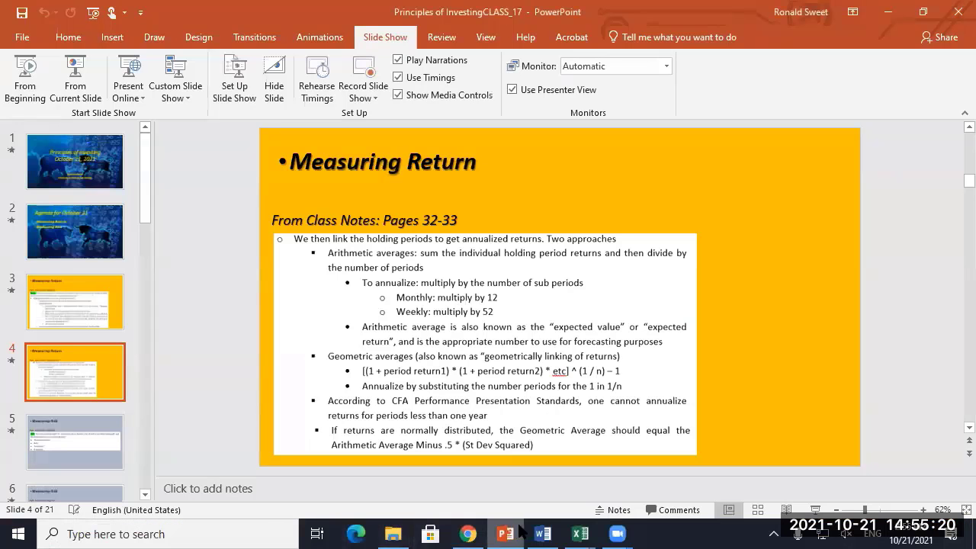
Step: Switch to the blank Book1 workbook in Excel and enter the label "Invest" in cell A1
mouse_move(580, 534)
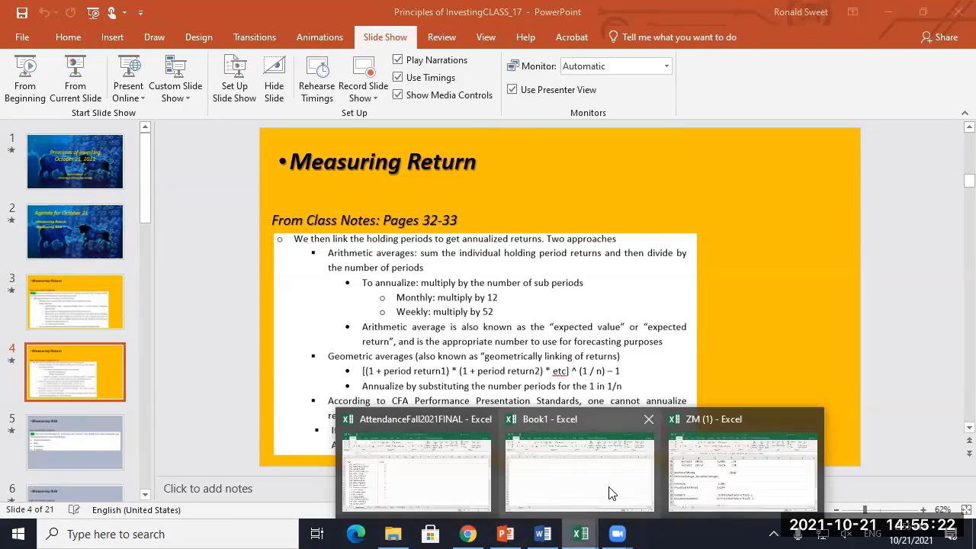
click(610, 493)
scroll(214, 300, up, 7)
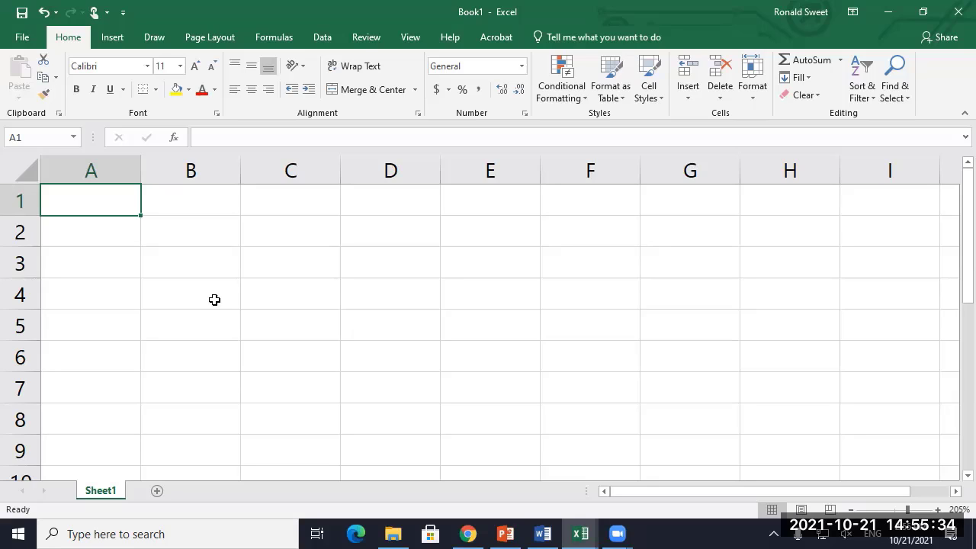
text(Invest)
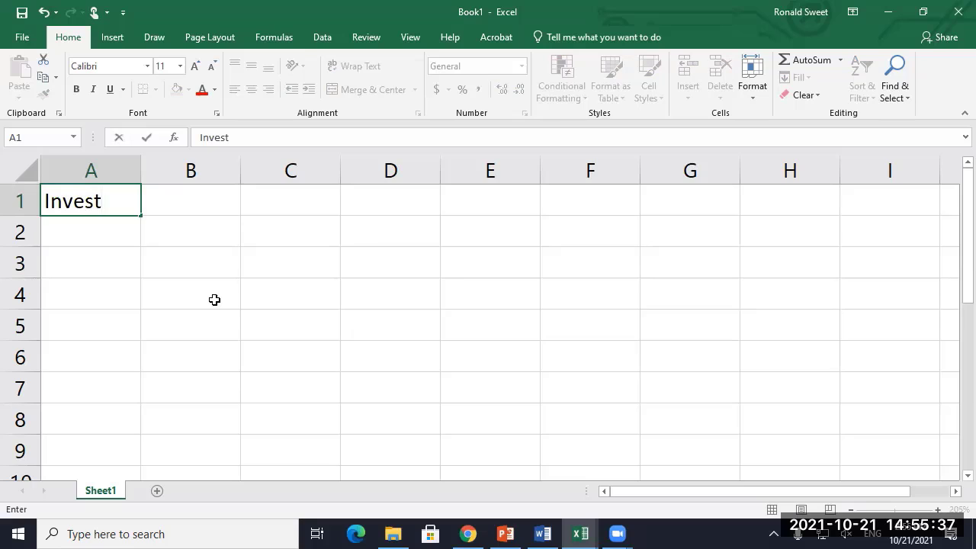
key(Return)
Step: Enter 500000 in cell B1 and apply the dollar accounting format to it
key(Up)
key(Right)
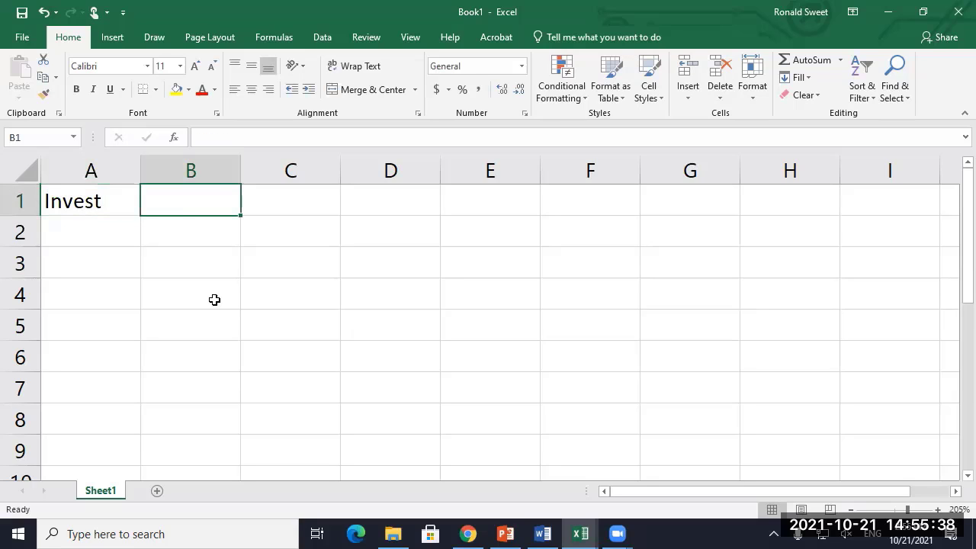
text(500000)
key(Return)
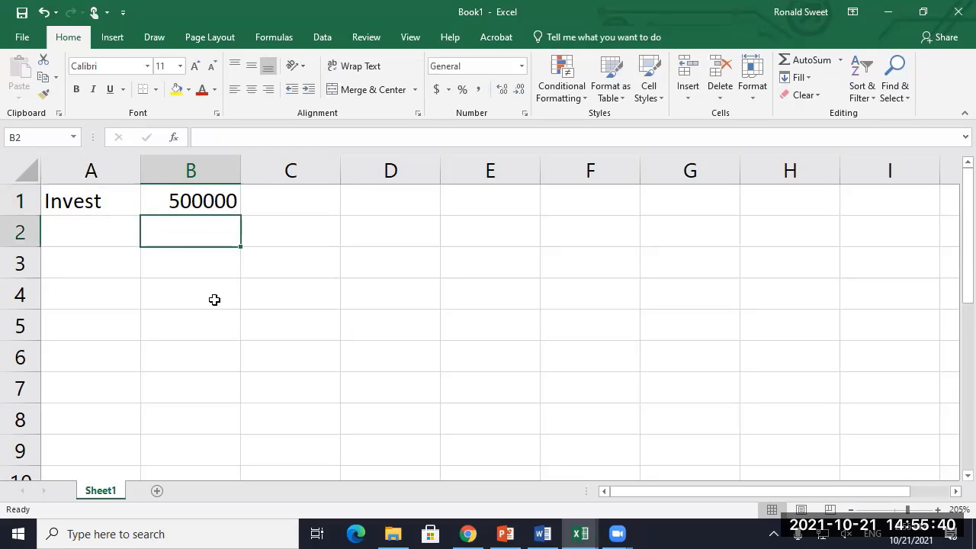
key(Up)
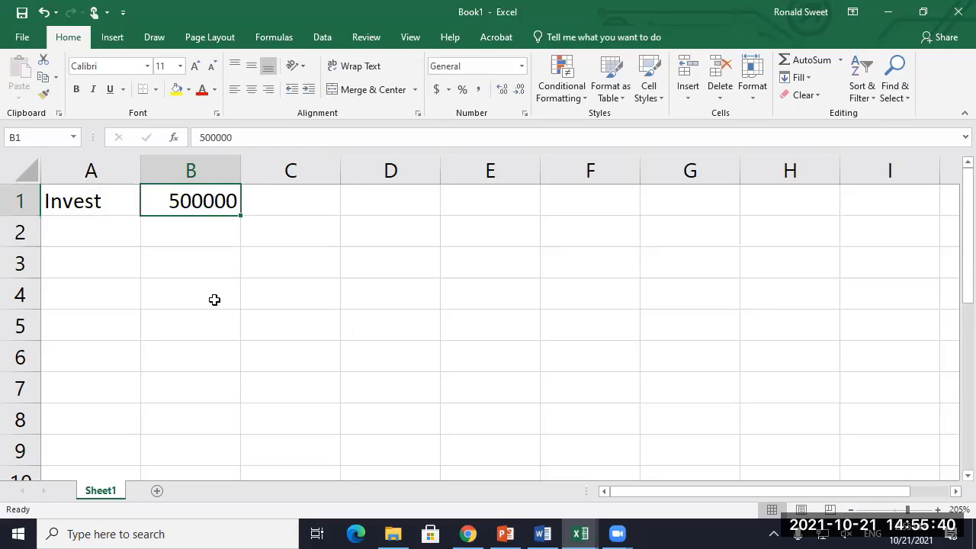
click(435, 92)
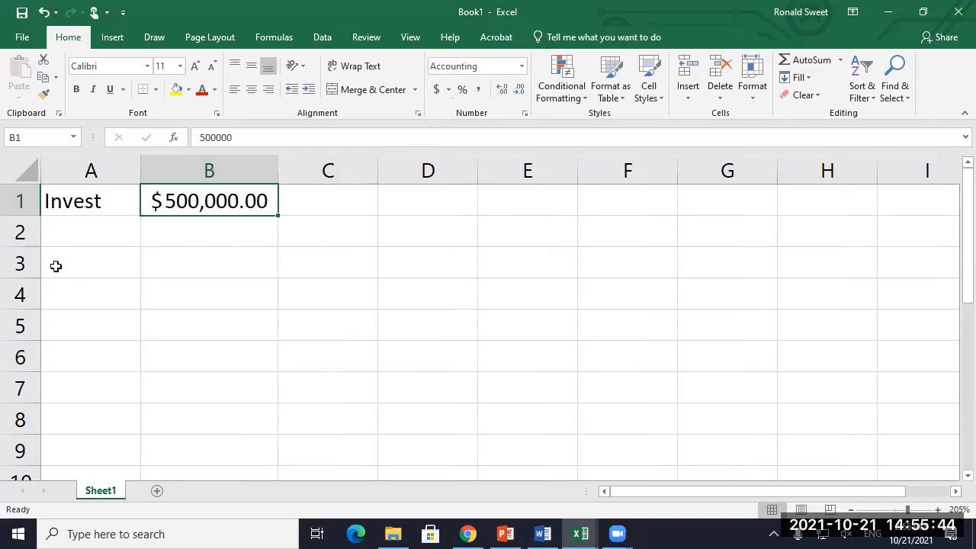
Step: Enter the label "Year 1" in cell A2 with a return of 50% beside it in B2
click(61, 237)
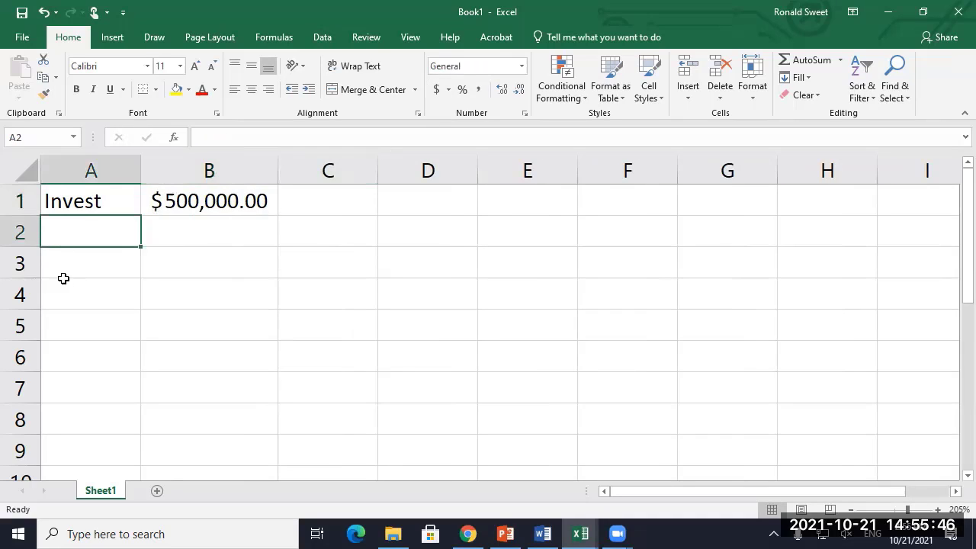
click(61, 263)
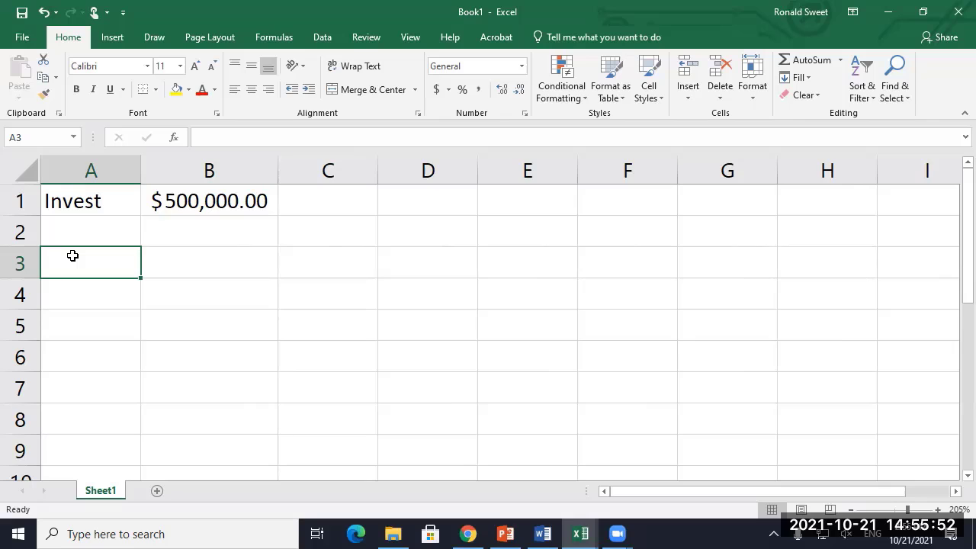
key(Up)
text(Yea)
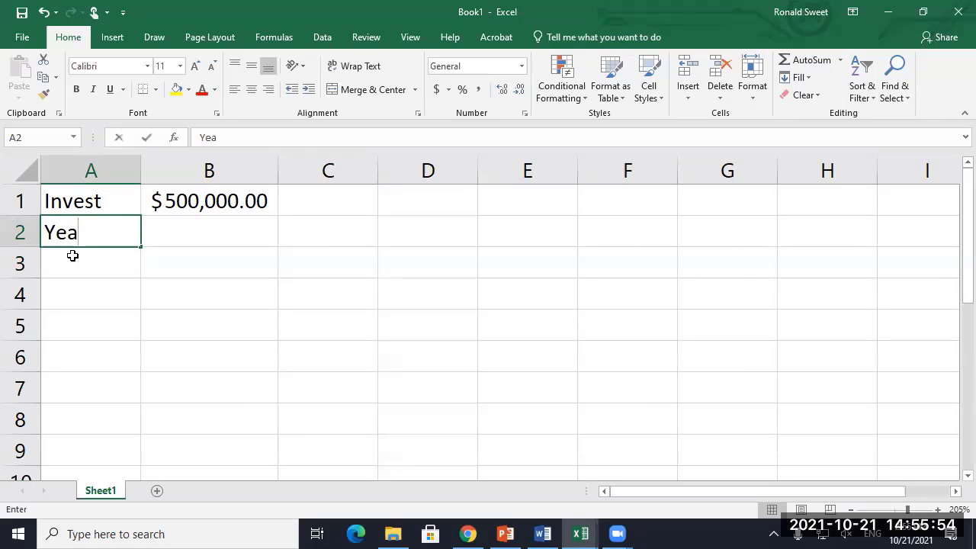
text(r 1)
key(Tab)
text(50%)
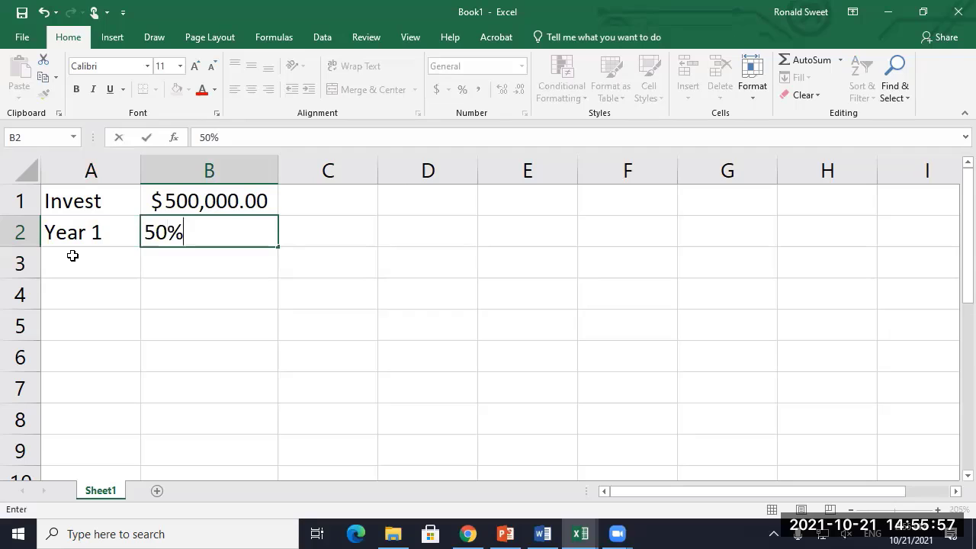
key(Return)
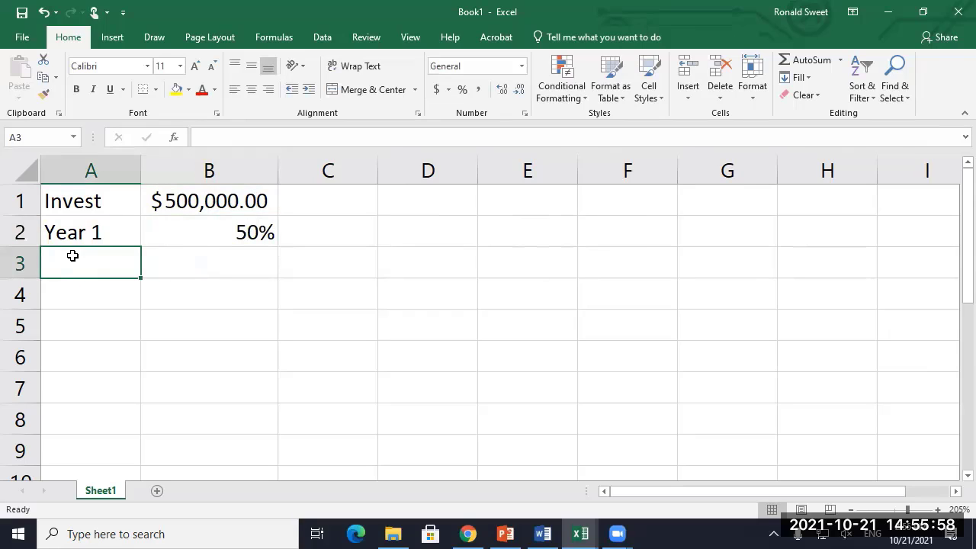
Step: Enter the label "Year 2" in cell A3 with a return of -50% beside it in B3
text(Year 2)
key(Tab)
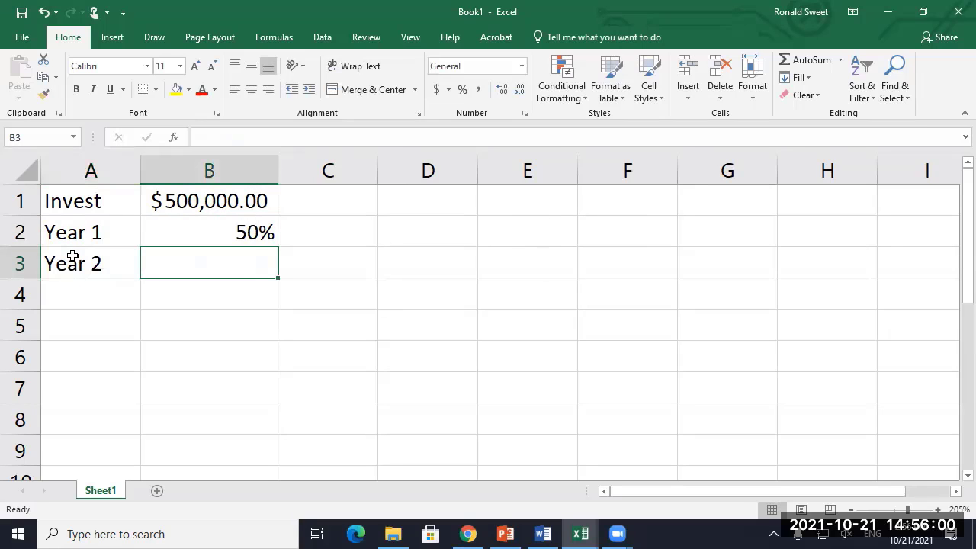
text(-50%)
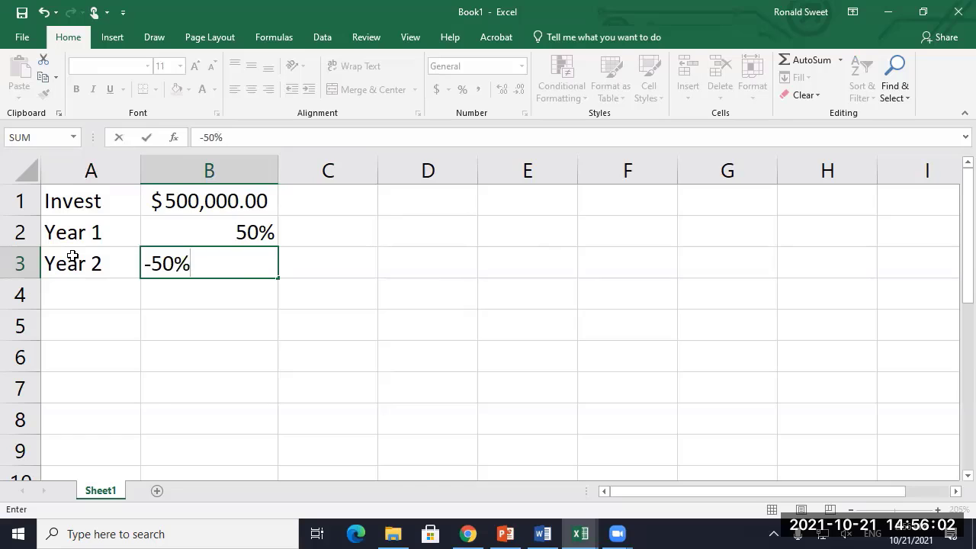
key(Return)
key(Up)
key(Up)
key(Right)
key(Up)
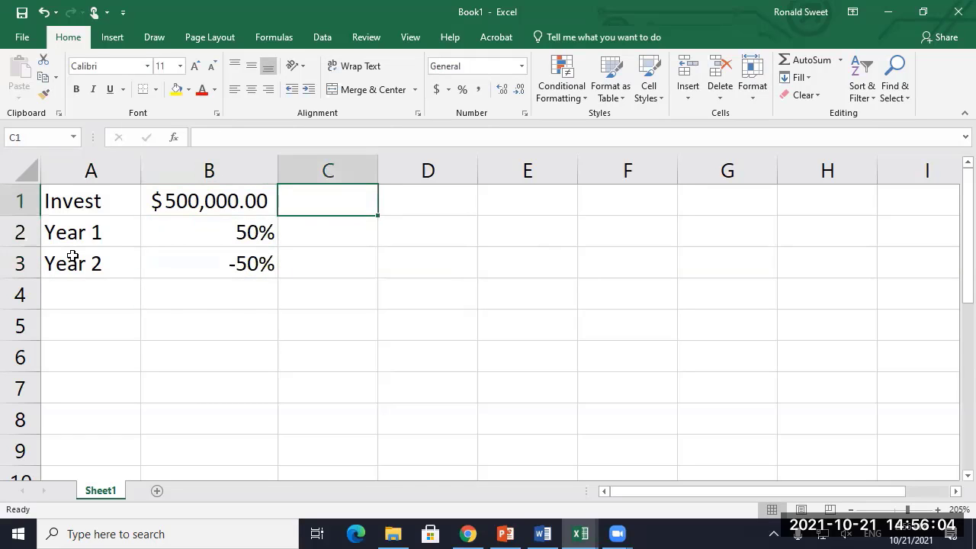
key(Down)
key(Down)
key(Down)
key(Left)
key(Right)
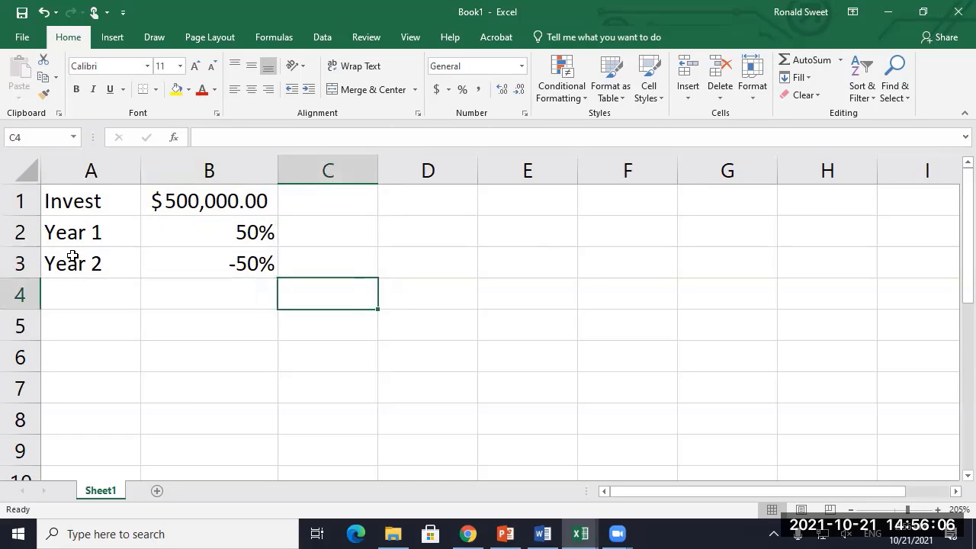
Step: Move the investment amount from B1 to C1 and auto-fit the width of column C
key(Up)
key(Up)
key(Up)
key(Left)
key(ctrl+x)
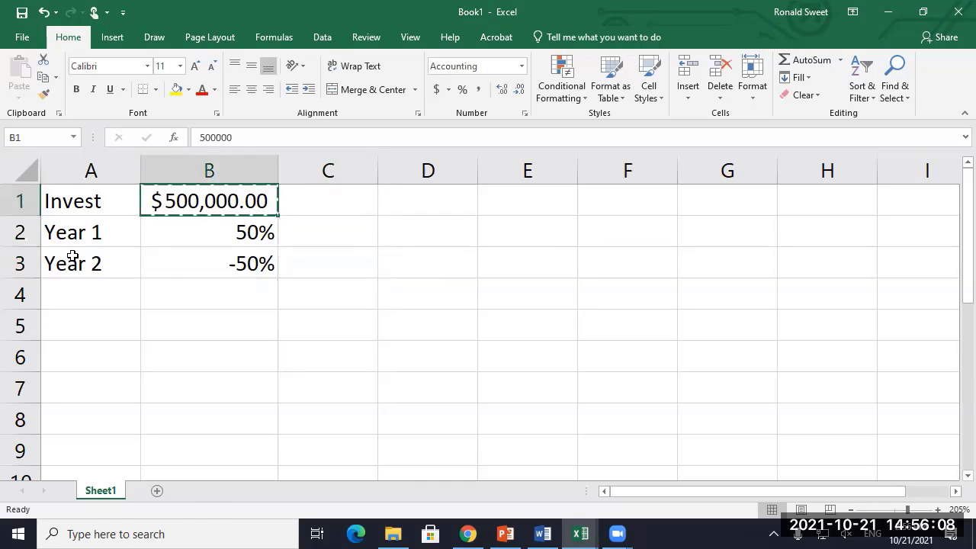
key(Right)
key(ctrl+v)
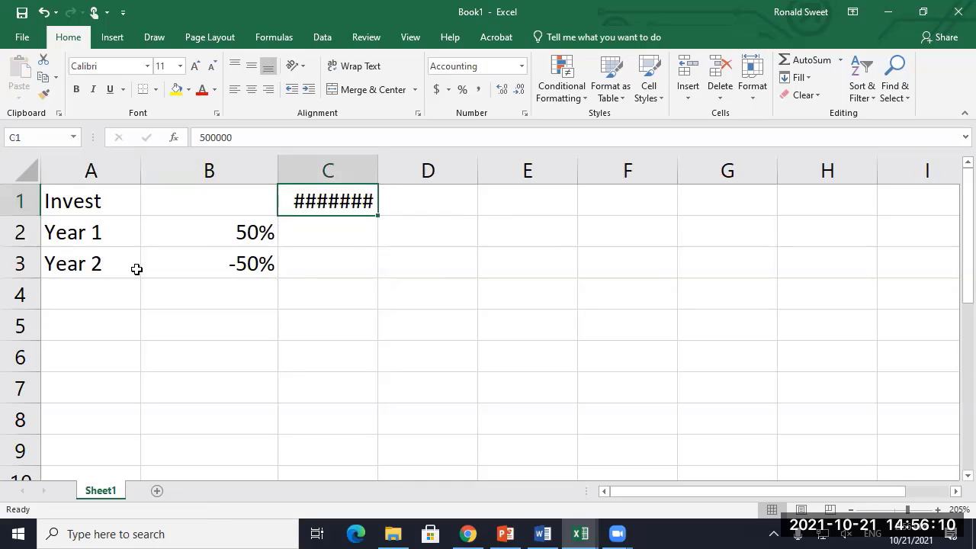
double_click(377, 166)
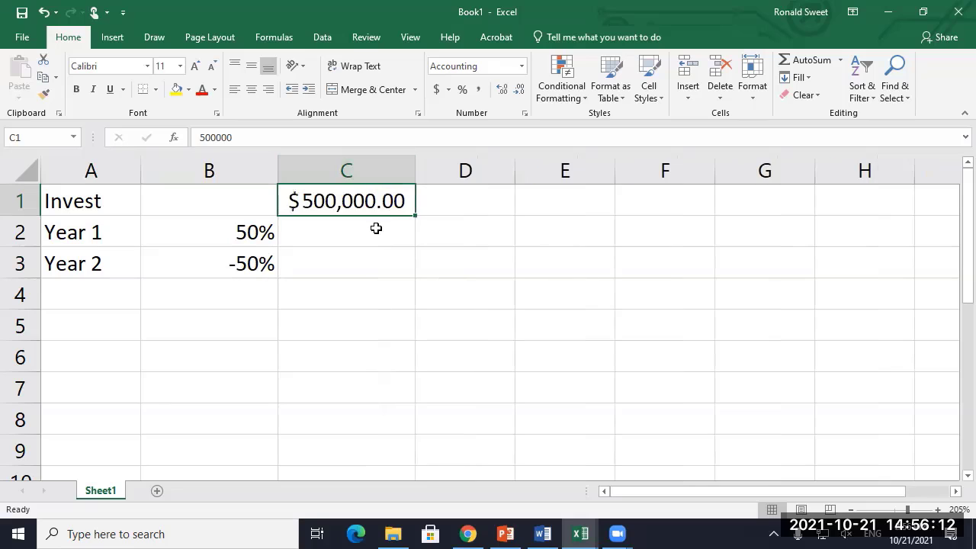
Step: Calculate the Year 1 value in C2 with the formula +C1*(1+B2) and give it the dollar accounting format
click(375, 227)
text(+)
key(Up)
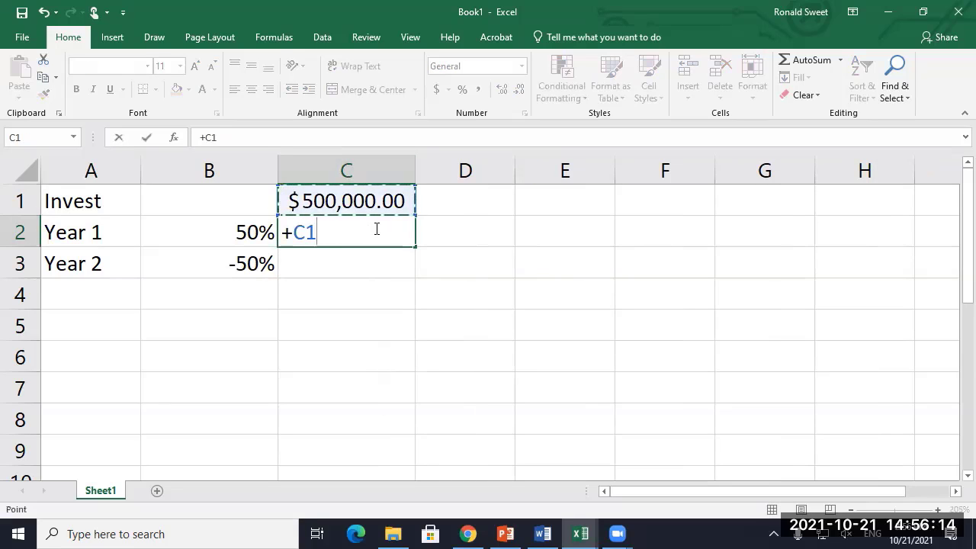
text(*(1)
text(+)
key(Left)
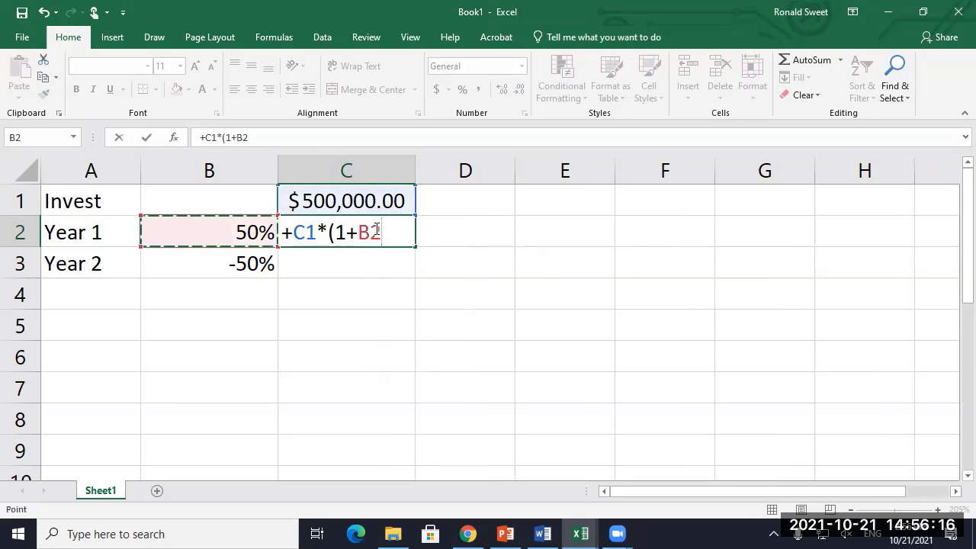
text())
key(Return)
click(377, 228)
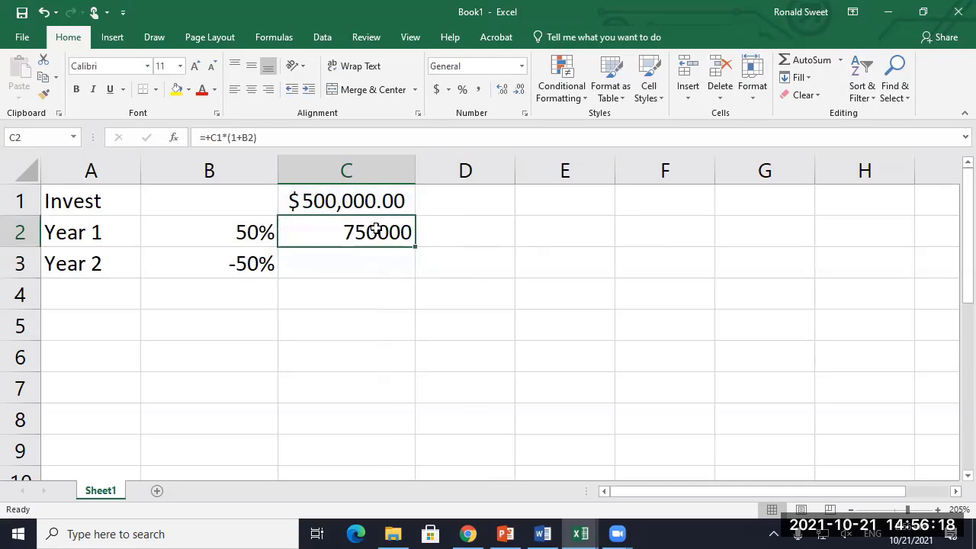
click(438, 89)
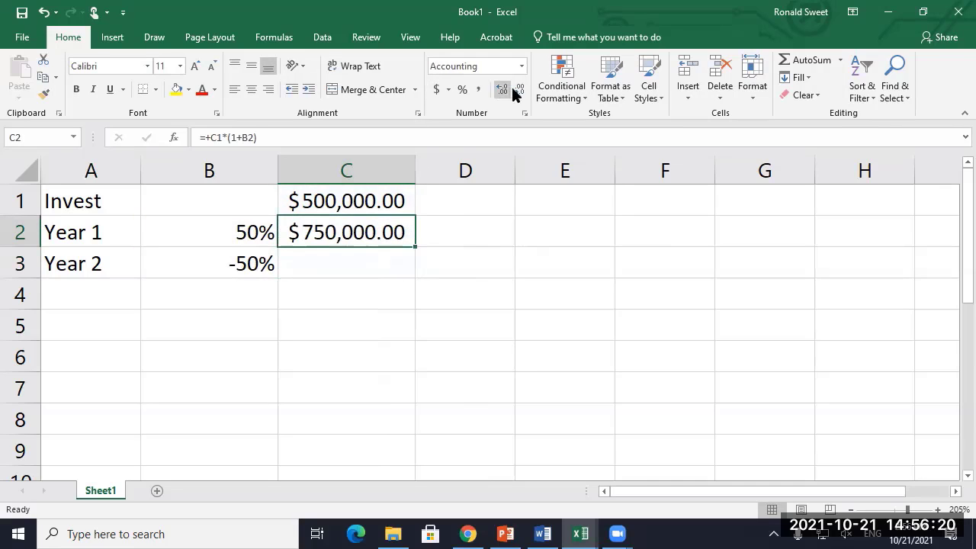
Step: Calculate the Year 2 value in C3 with the formula +C2*(1+B3)
key(ctrl+c)
key(Down)
click(519, 89)
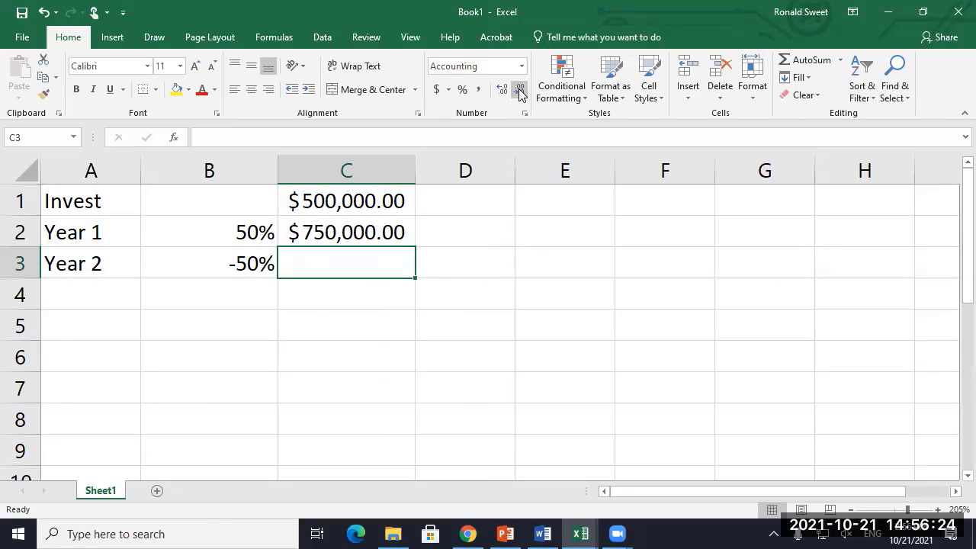
text(+)
key(Up)
text(*(1+)
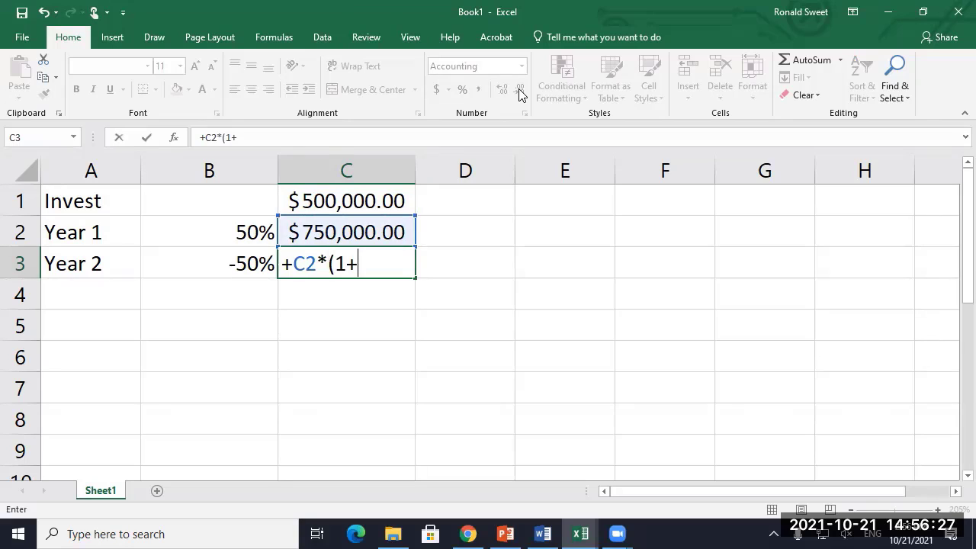
key(Left)
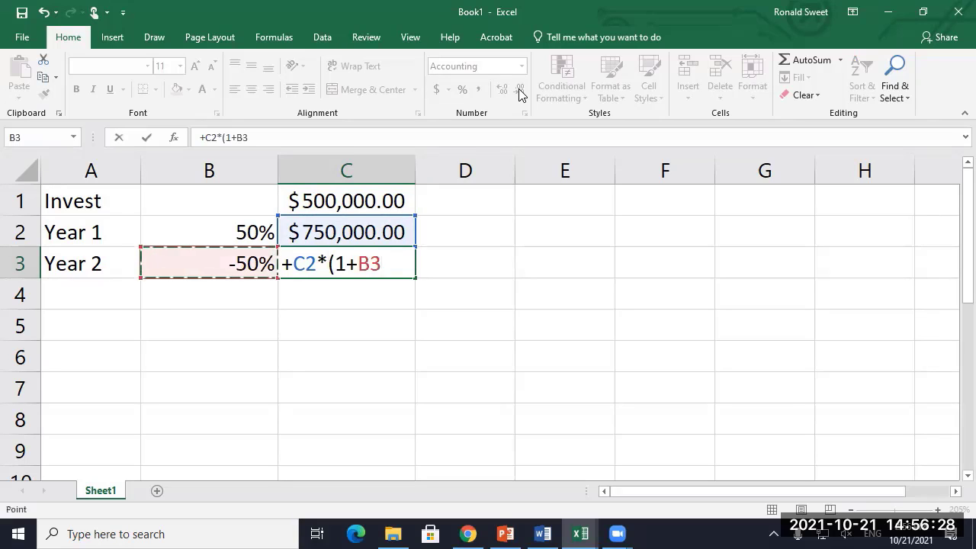
text())
key(Return)
key(Up)
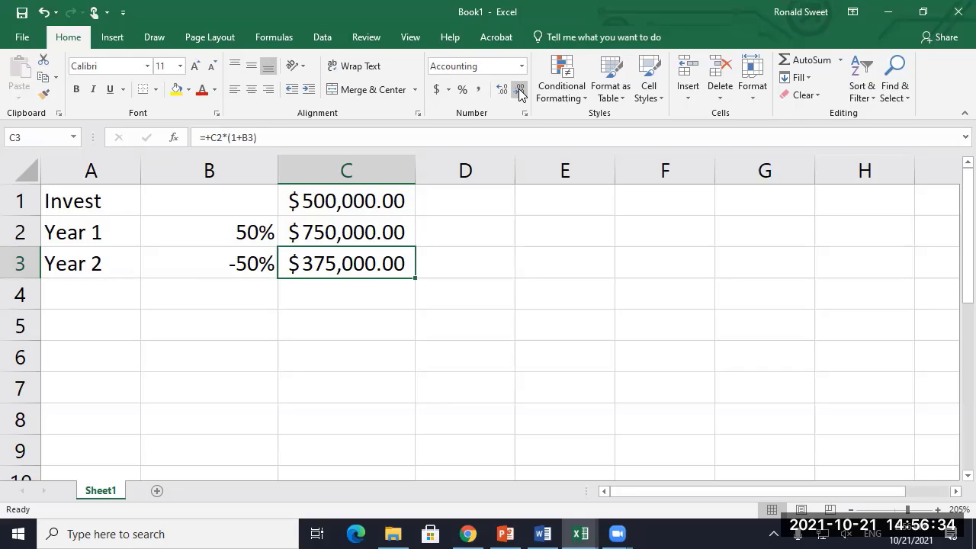
Step: Enter the label "Arithmetic Average" in cell A5
key(Down)
key(Down)
key(Left)
key(Left)
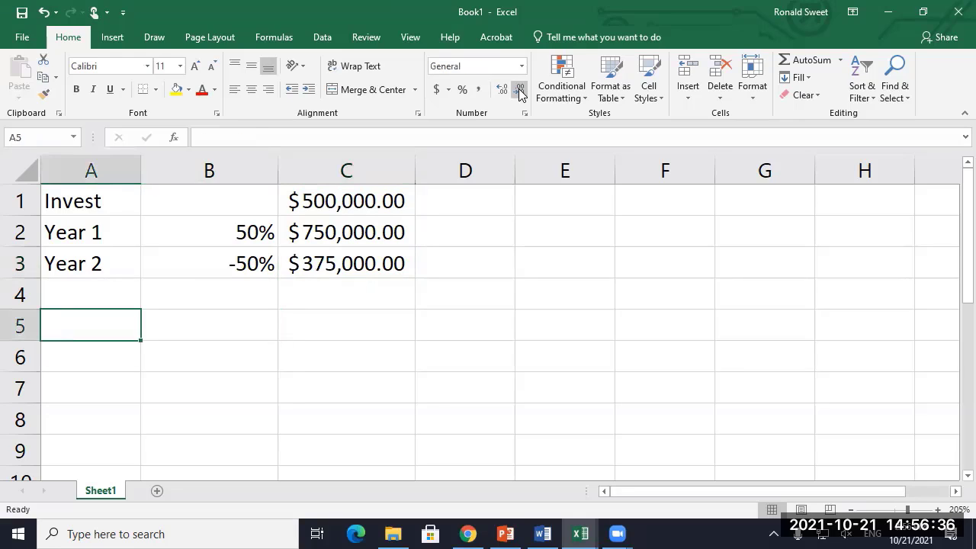
text(Arith)
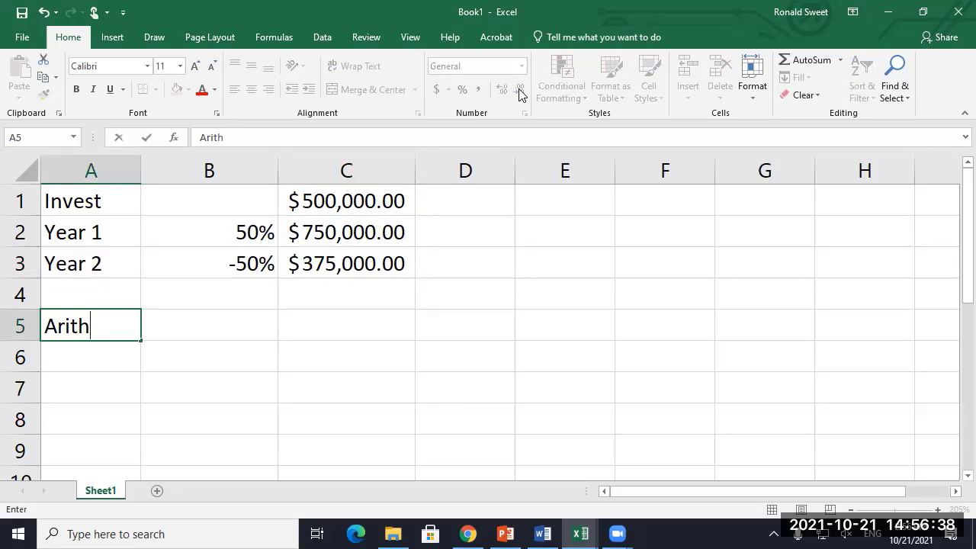
text(metic Average)
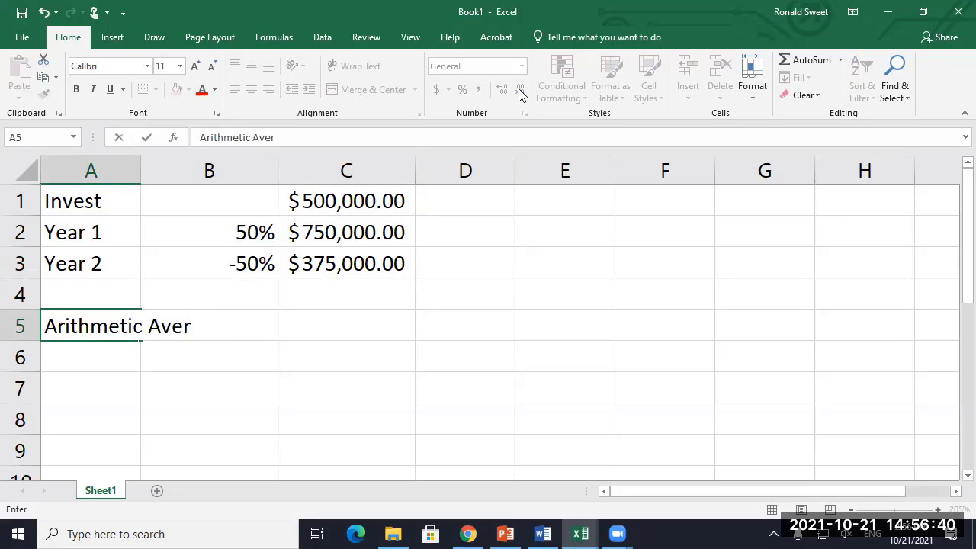
key(ctrl+Return)
Step: Calculate the arithmetic average of the two yearly returns in C5 with =average(B2:B3)
key(Right)
key(Right)
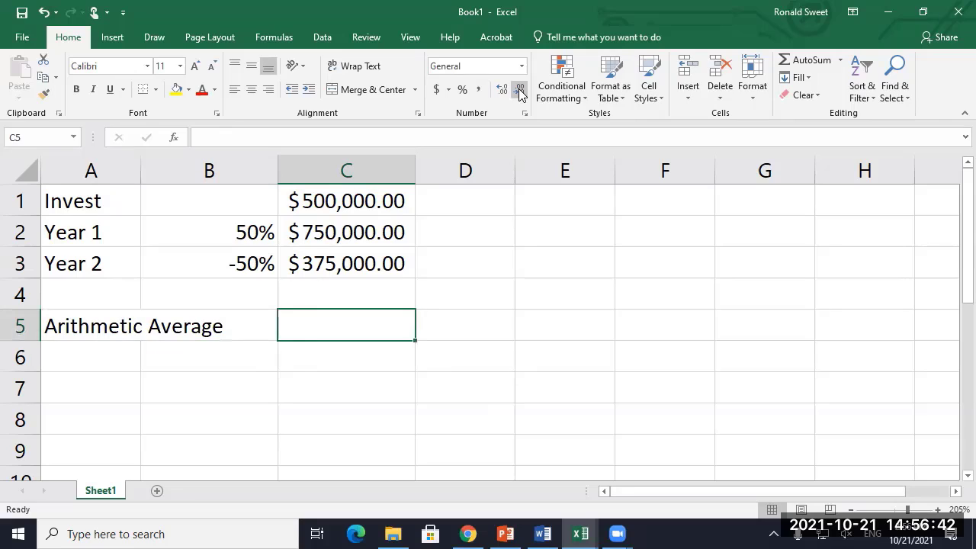
text(=average()
key(Left)
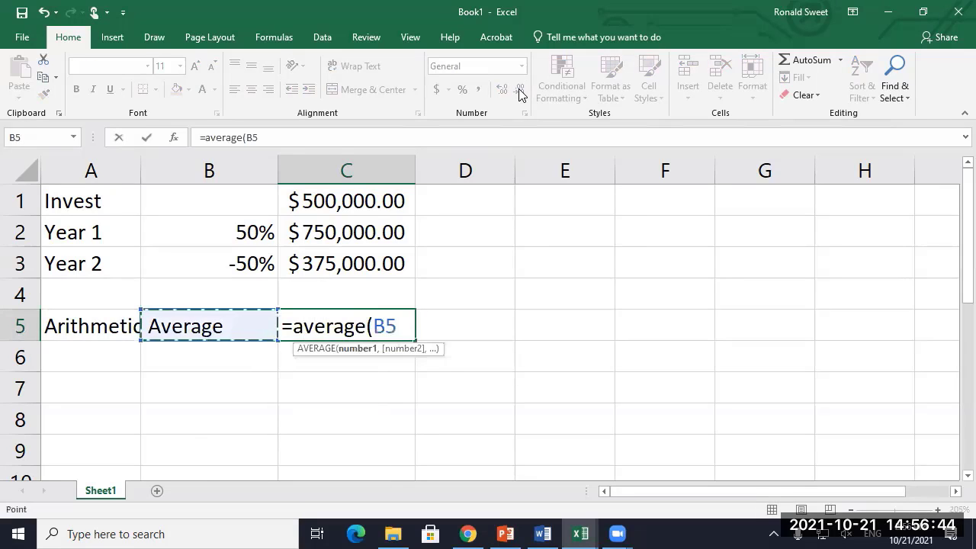
key(Up)
key(Up)
key(Up)
key(shift+Down)
key(Return)
key(Up)
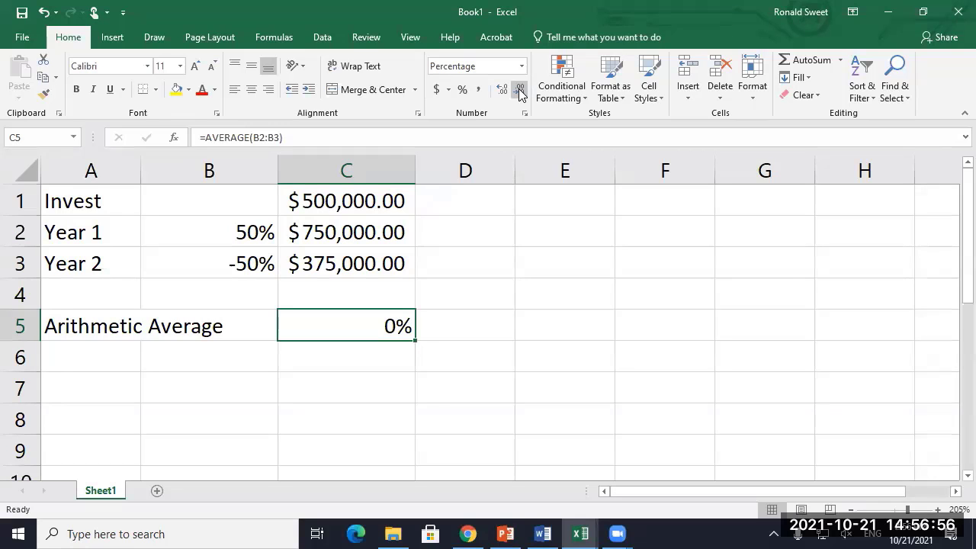
Step: Compare the initial investment in C1 and the Year 2 value in C3 with the arithmetic average in C5
key(Up)
key(Up)
key(Up)
key(Up)
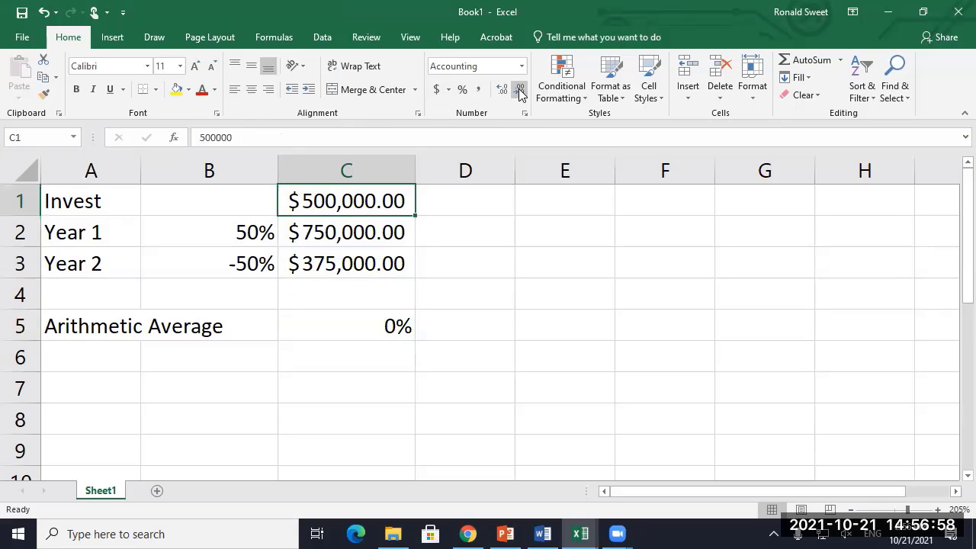
key(Down)
key(Down)
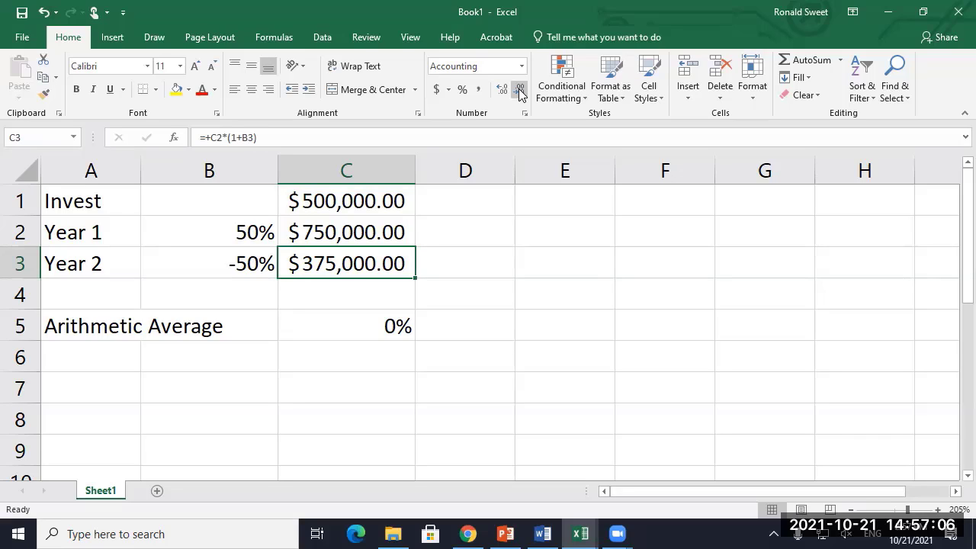
key(Down)
key(Down)
key(Down)
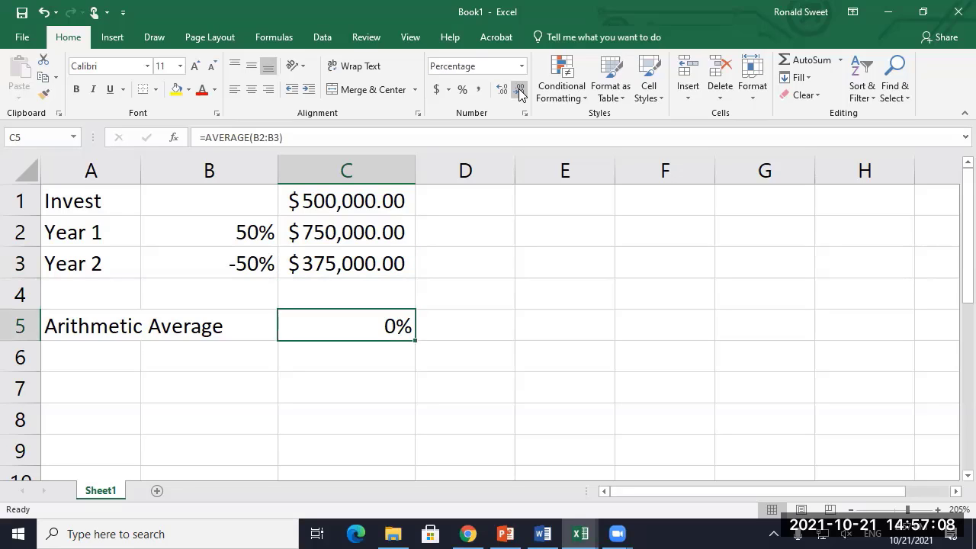
Step: Enter the label "Geometric" in cell A6
key(Home)
text(Geometric)
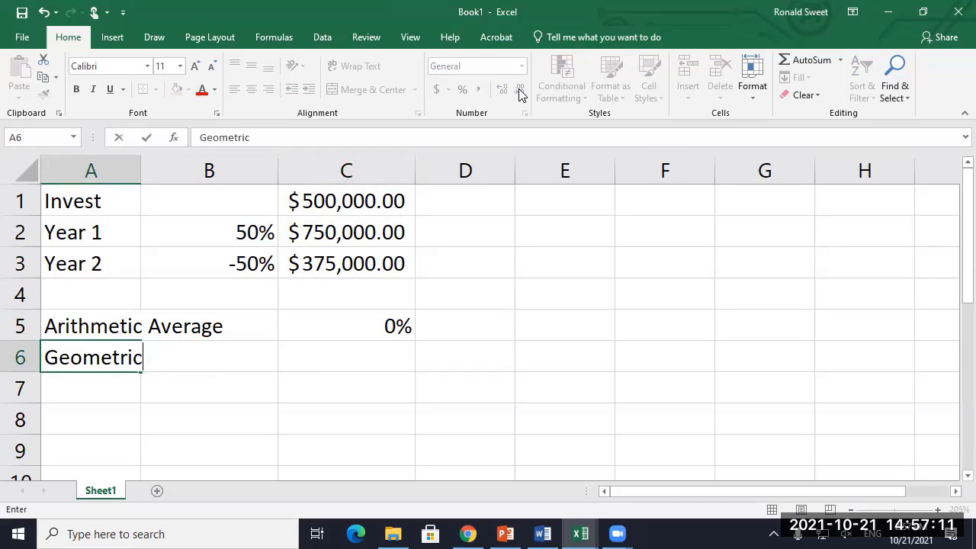
key(Return)
key(Up)
key(Right)
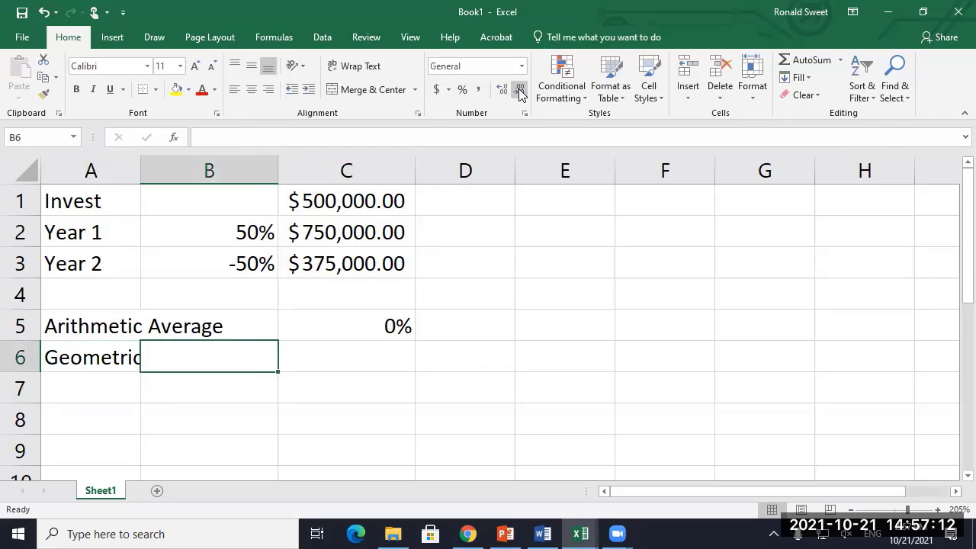
Step: Enter the geometric return formula +C3^(1/5)-1 in cell C6
key(Right)
text(+)
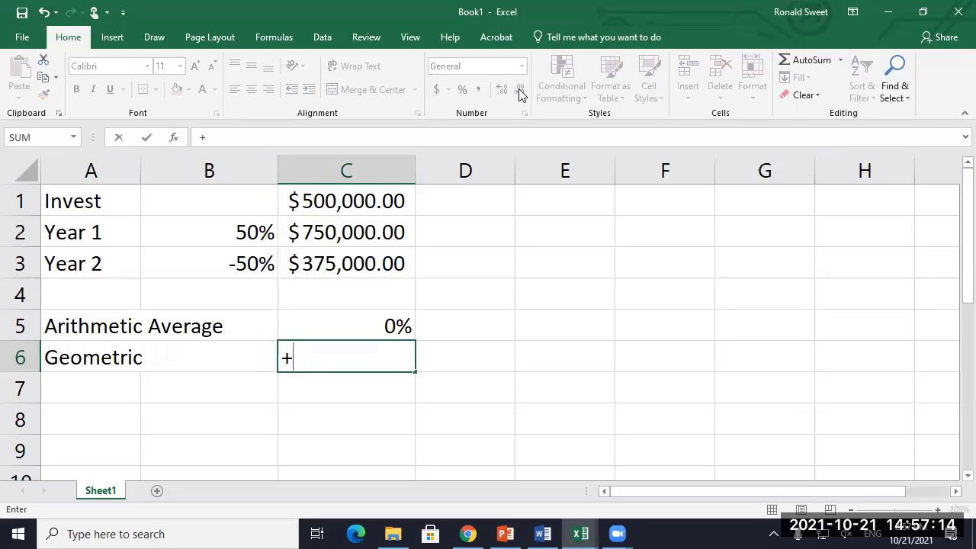
key(Up)
key(Up)
key(Up)
text(^)
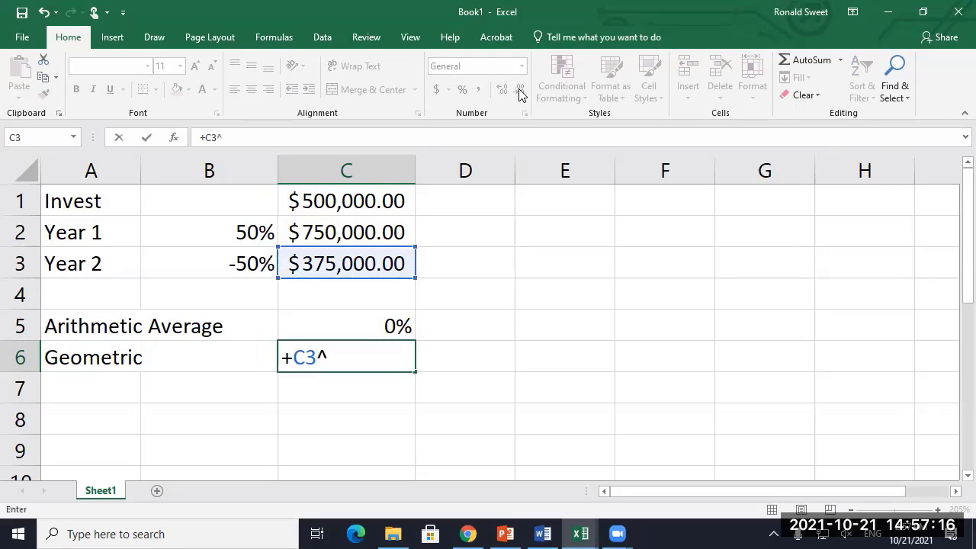
text((1/5)-1)
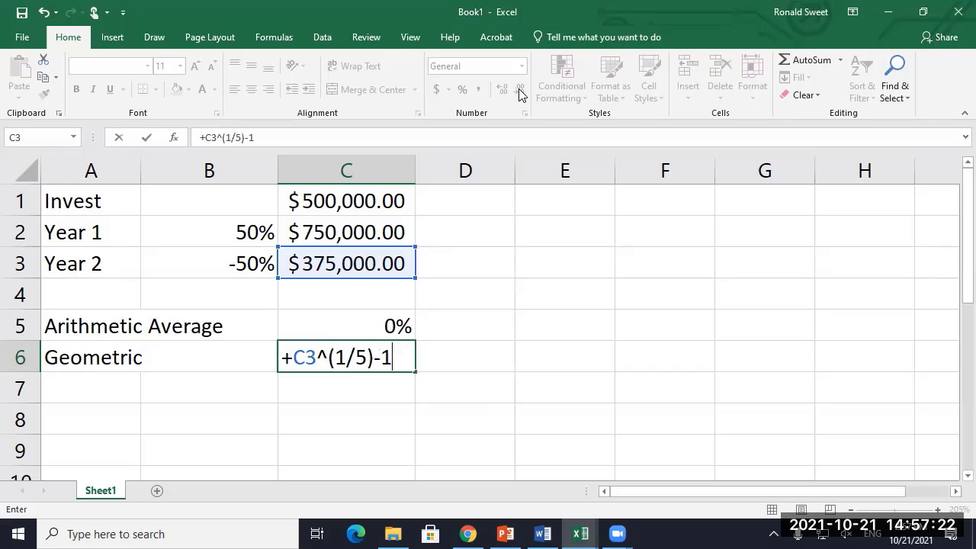
key(Return)
key(Up)
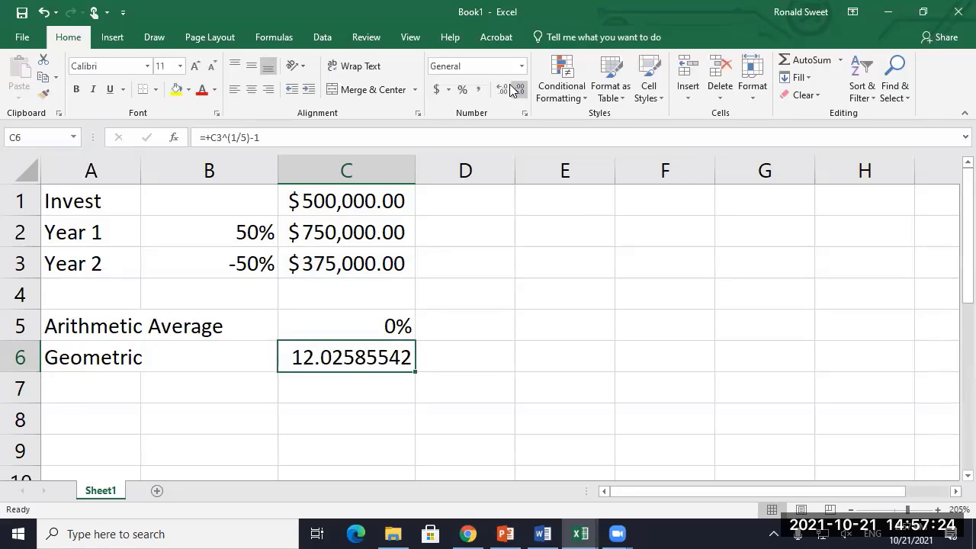
key(F2)
key(Left)
key(Left)
key(Left)
key(Left)
key(Left)
key(Left)
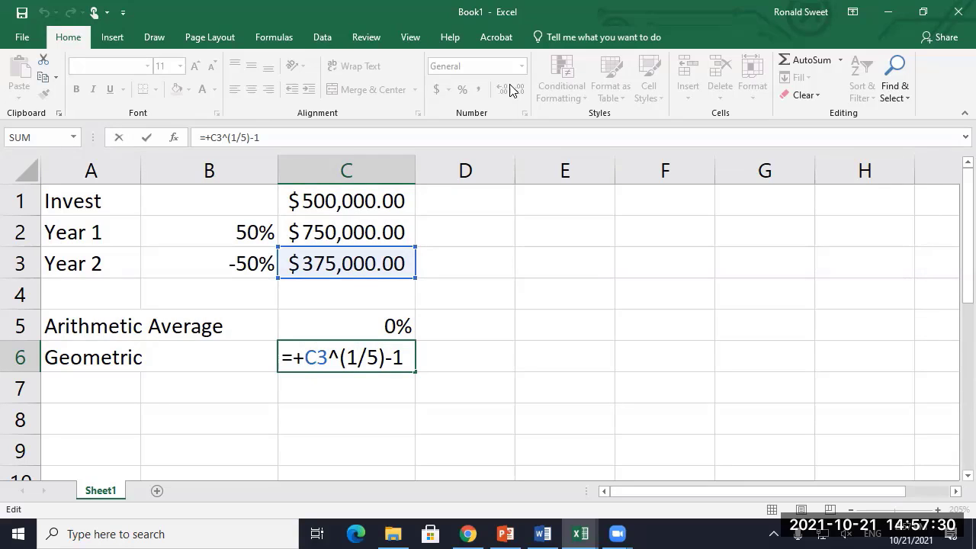
key(Return)
Step: Enter a starting value of 1 in cell D1 beside the investment amount
key(Up)
key(Up)
key(Up)
key(Right)
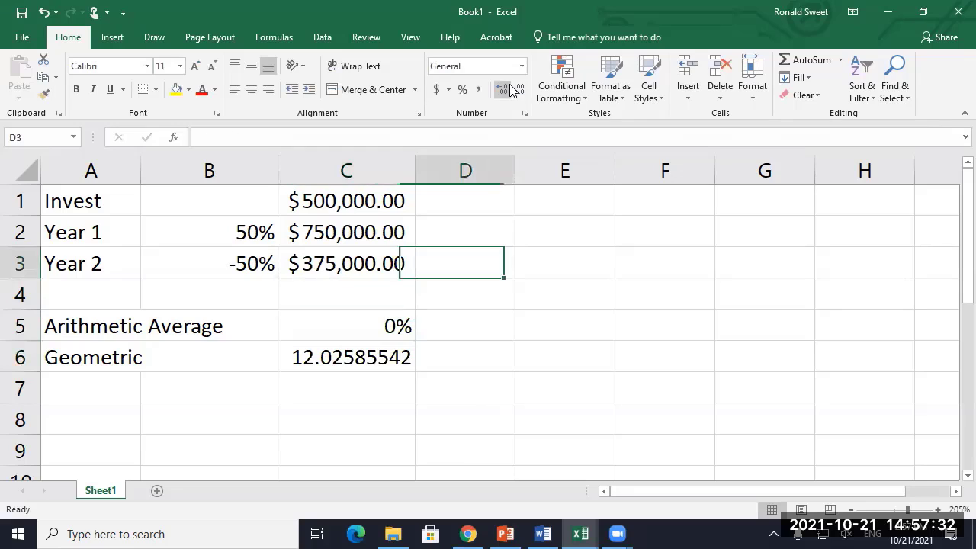
key(Up)
key(Up)
text(01)
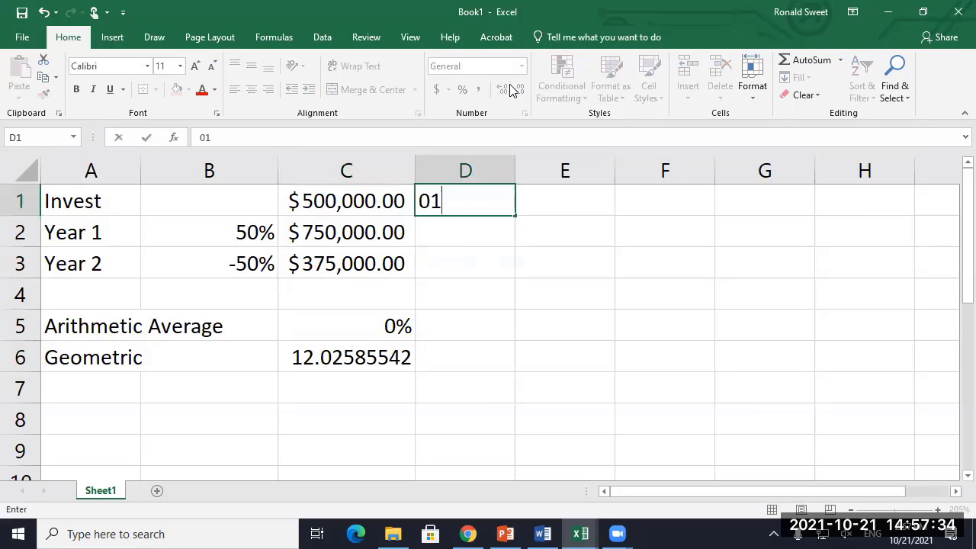
key(Escape)
text(1)
key(Return)
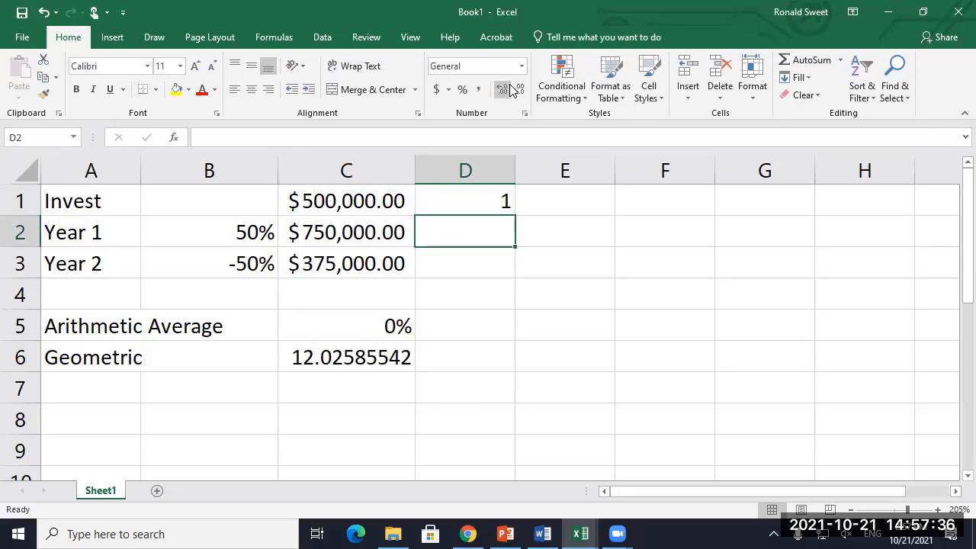
Step: Try the formula +D1*(B2) in D2 and copy it down to D3
text(+)
key(Up)
text(*()
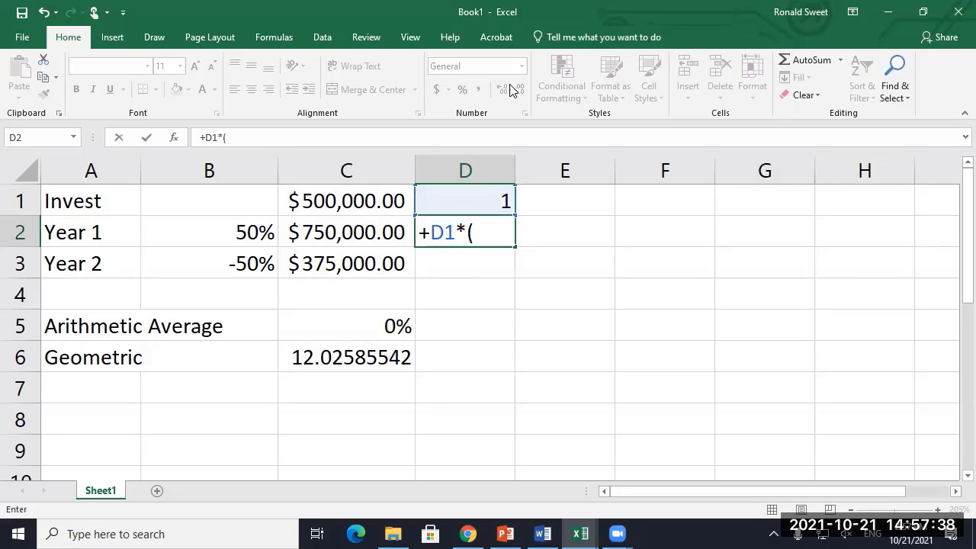
key(Left)
key(Left)
text())
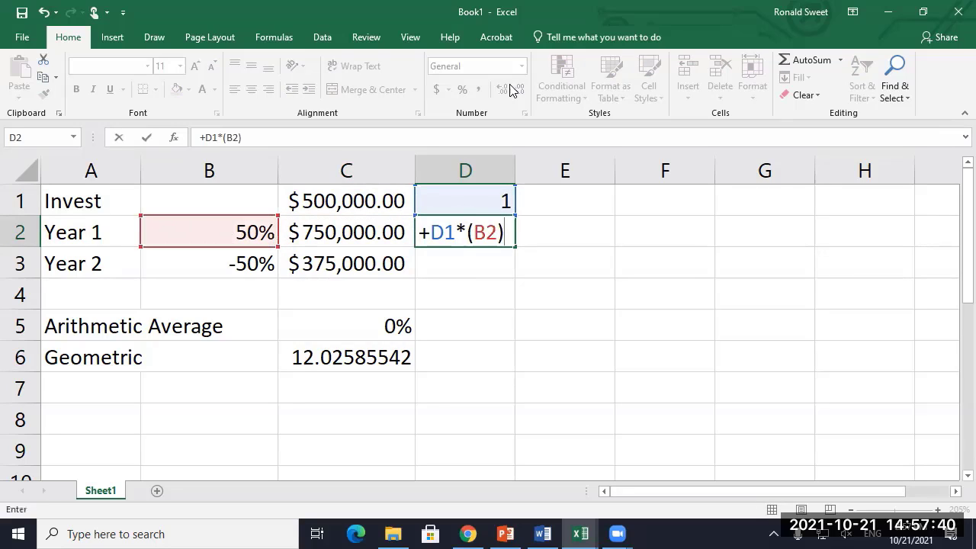
key(Return)
key(Up)
key(ctrl+c)
key(Down)
key(Return)
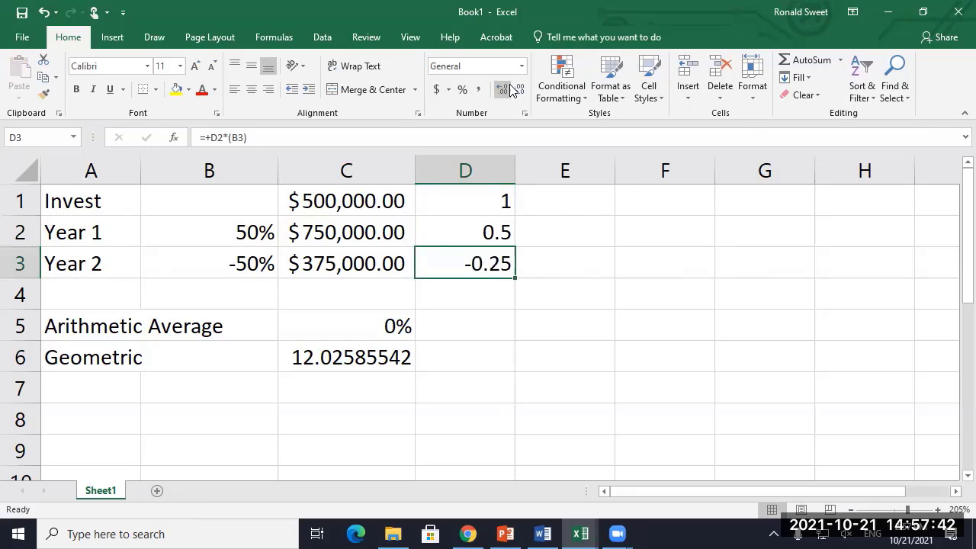
key(Up)
key(Up)
key(Down)
key(Down)
text(+)
key(Up)
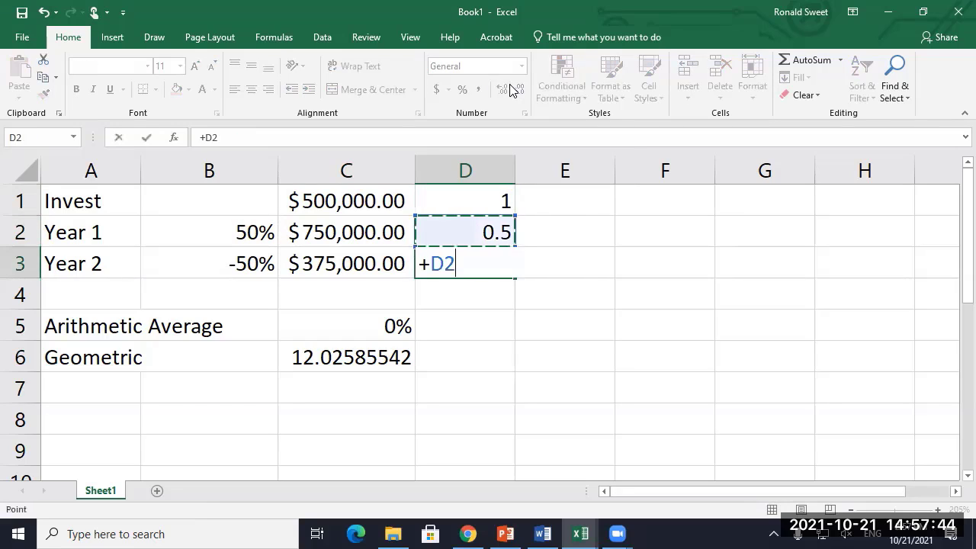
text(*(1+)
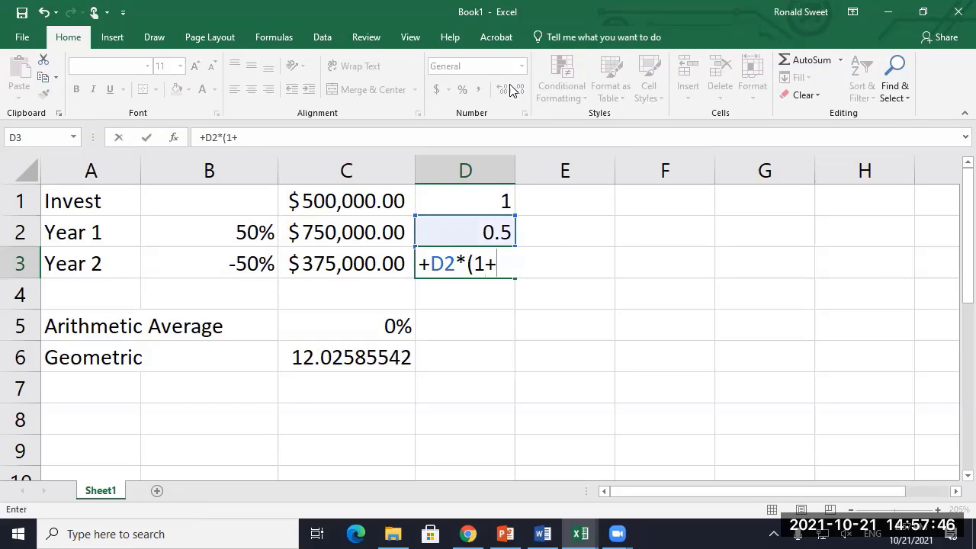
key(Escape)
Step: Replace the formula in D2 with +D1*(1+B2) and fill it down to D3
key(Up)
text(+)
key(Up)
text(*(1+)
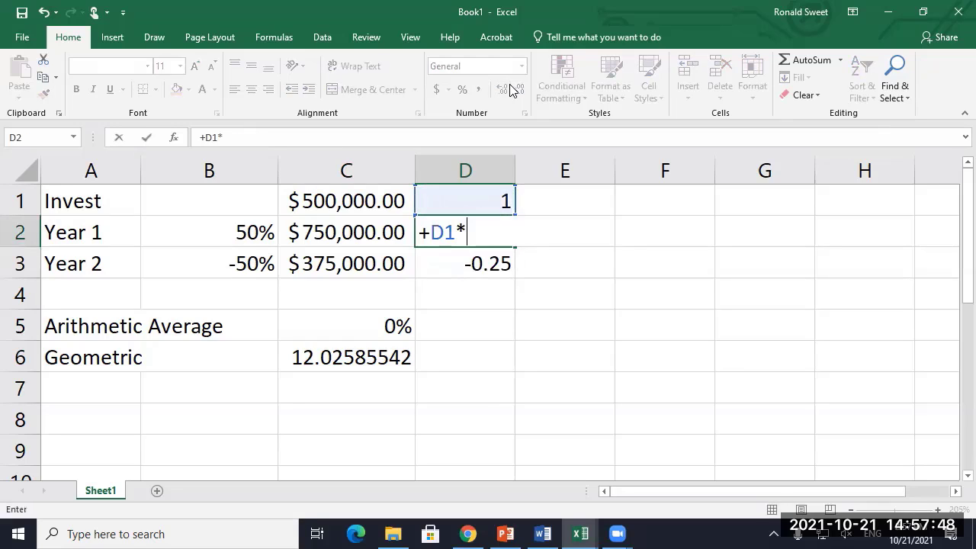
key(Left)
key(Left)
text())
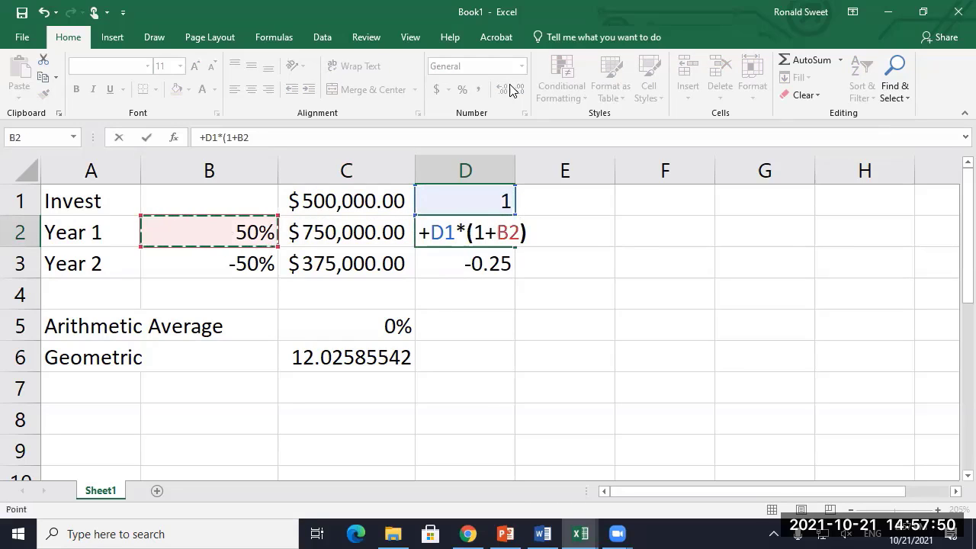
key(Return)
key(ctrl+d)
key(Up)
key(Up)
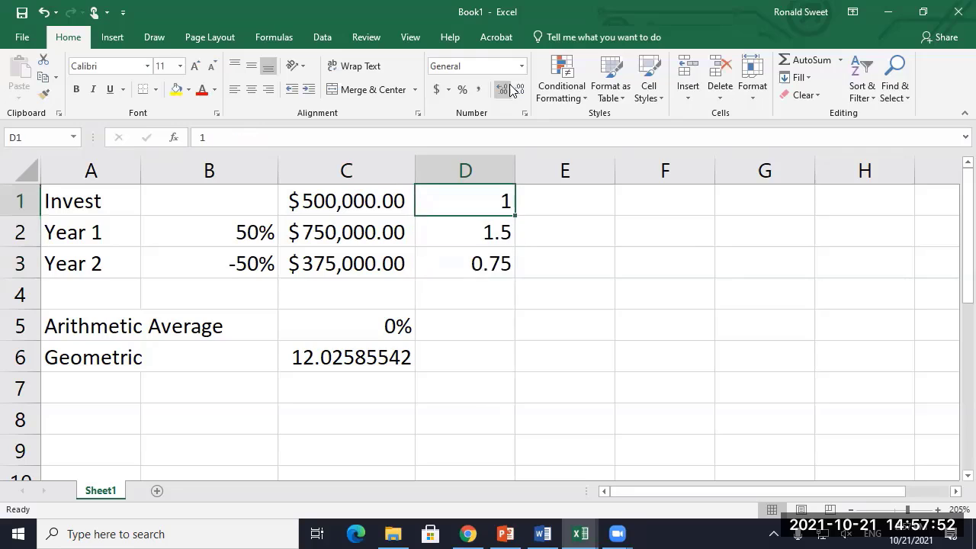
Step: Format cells D1:D3 in the Accounting dollar format
key(shift+Down)
key(shift+Down)
click(437, 89)
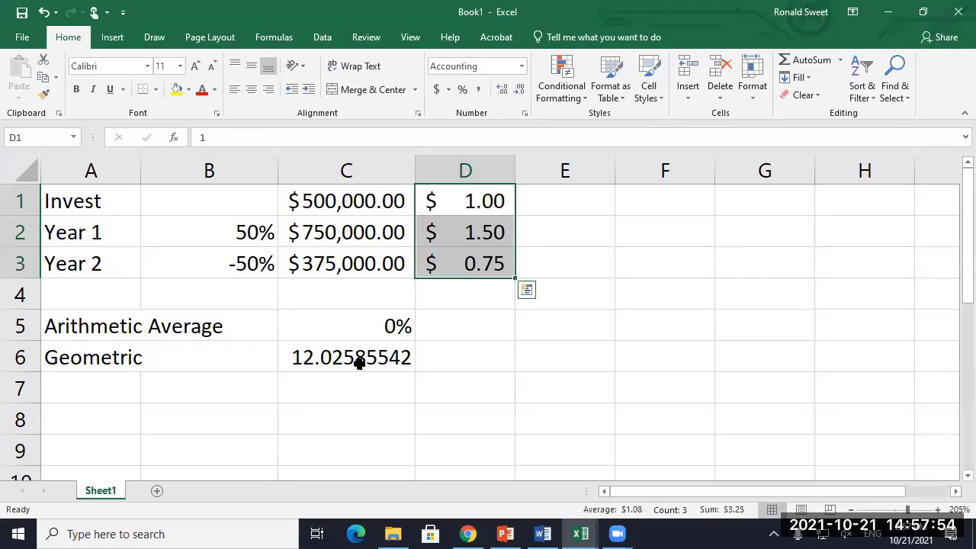
Step: Change the geometric return formula in C6 to reference D3 instead of C3
double_click(353, 356)
drag(368, 286, 446, 258)
key(Return)
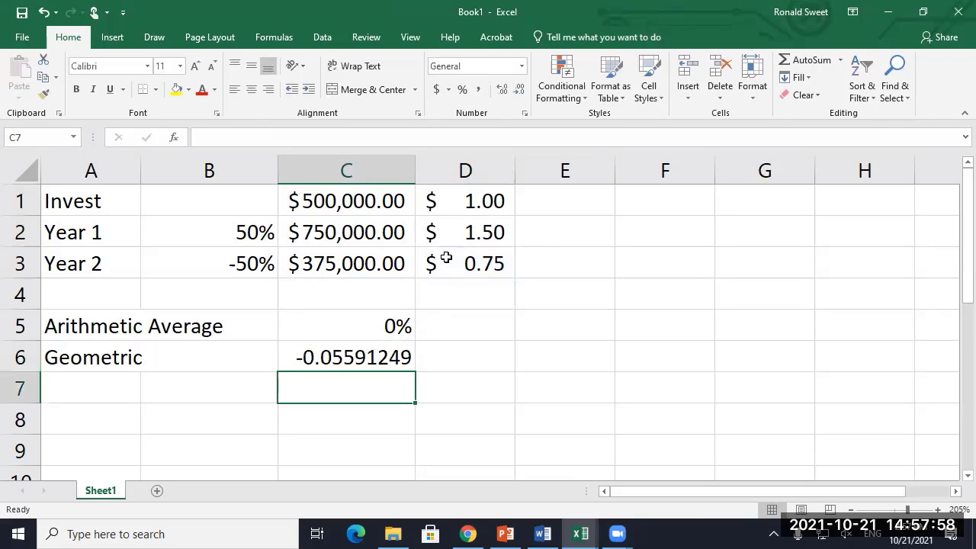
Step: Format the geometric return in C6 as a percentage with two decimal places
key(Up)
click(461, 90)
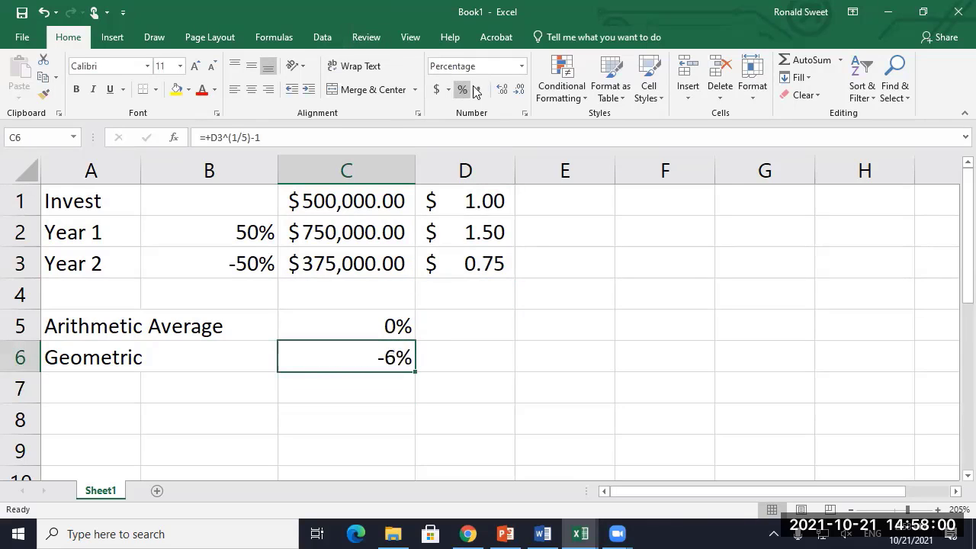
click(501, 89)
click(502, 90)
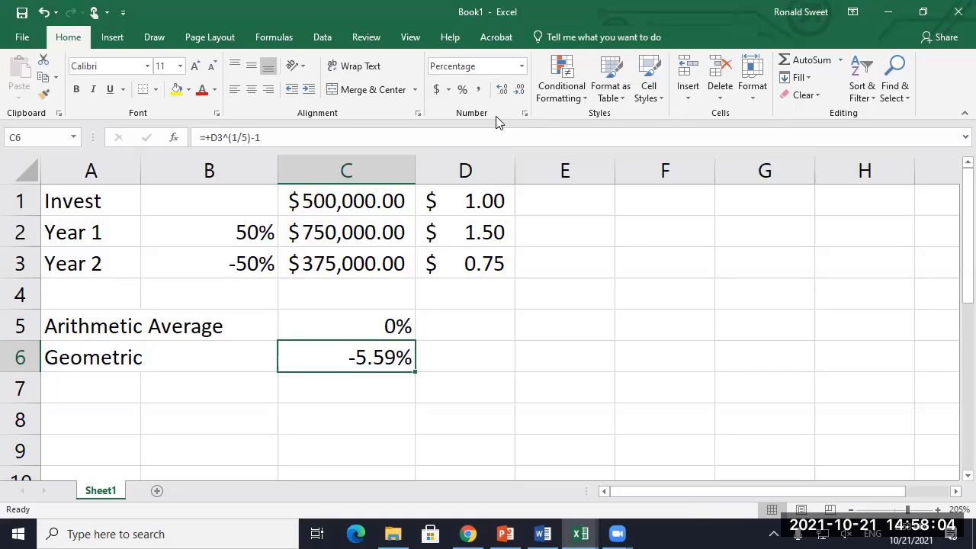
Step: Enter the formula +C1 in cell E1 to bring over the initial investment
key(Right)
key(Right)
key(Up)
key(Up)
key(Up)
key(Up)
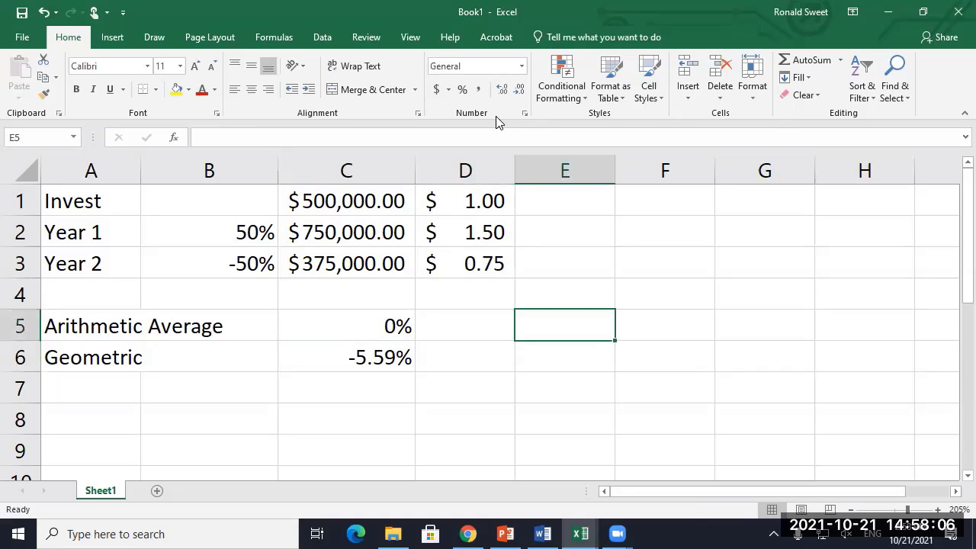
key(Up)
text(+)
key(Left)
key(Left)
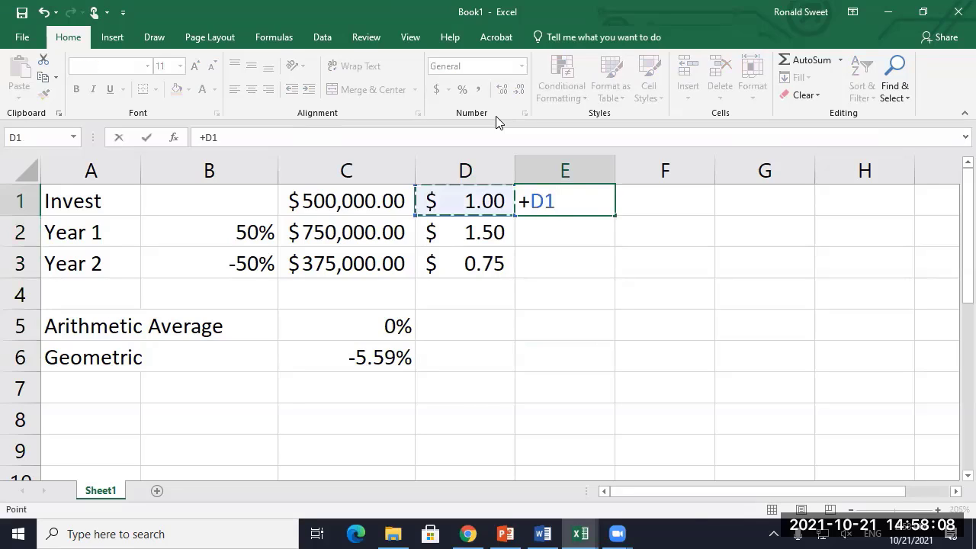
key(Return)
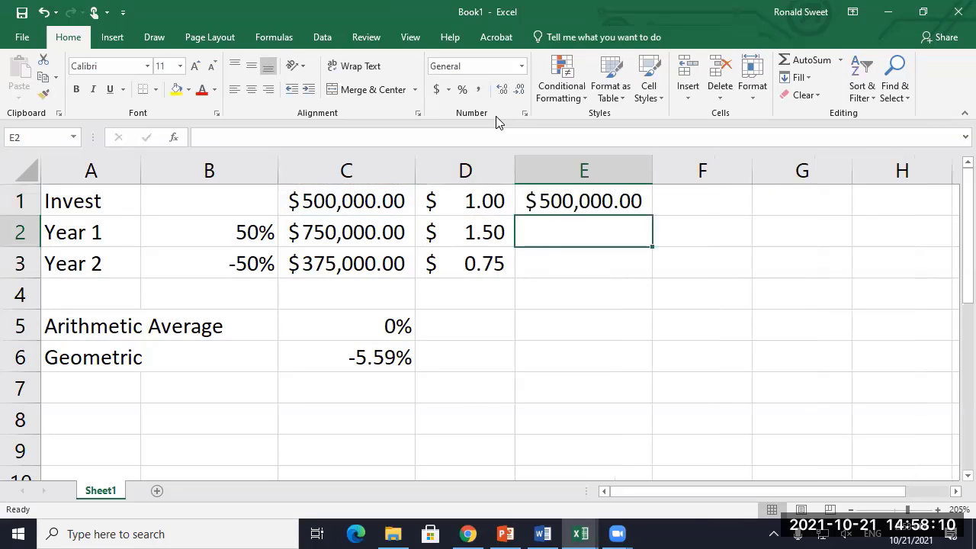
text(+)
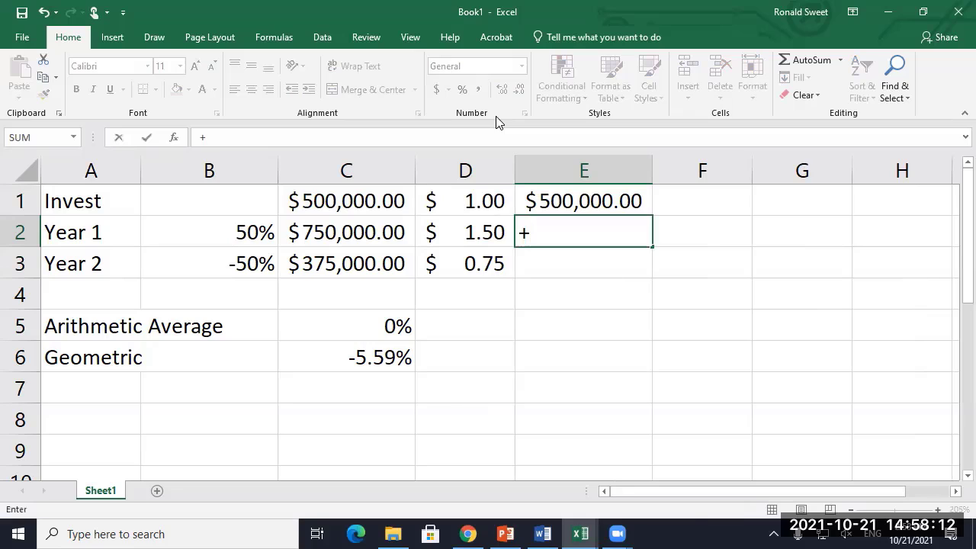
text(*)
key(Escape)
Step: Correct the exponent of the geometric return formula in C6 to 1/2, giving =+D3^(1/2)-1
key(Down)
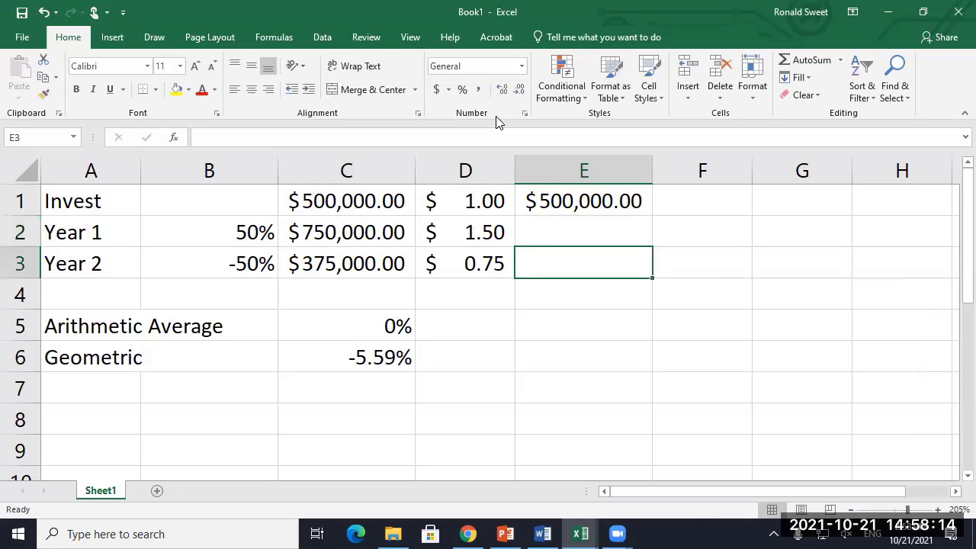
key(Left)
key(Left)
key(Down)
key(Down)
key(Down)
key(F2)
key(Left)
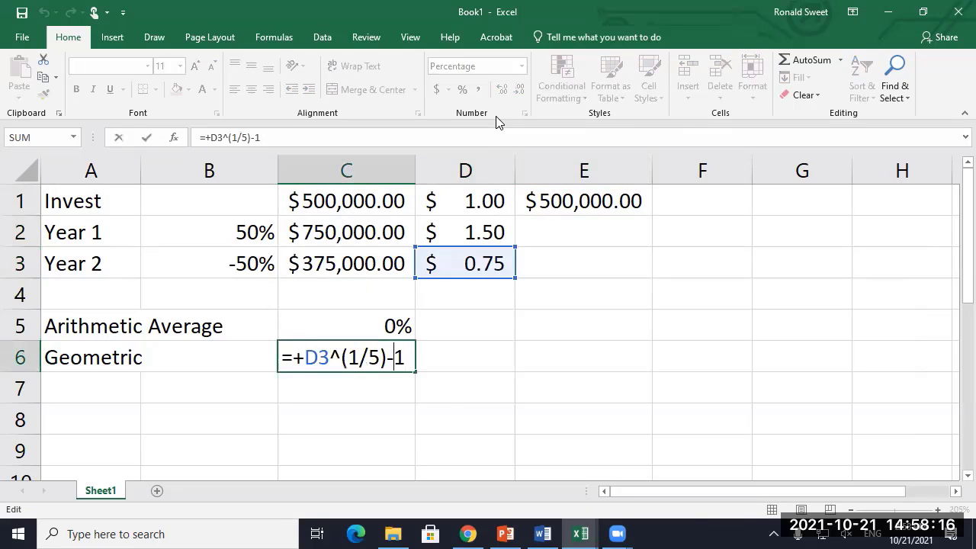
key(Left)
key(Left)
key(Left)
key(Delete)
text(2)
key(ctrl+Return)
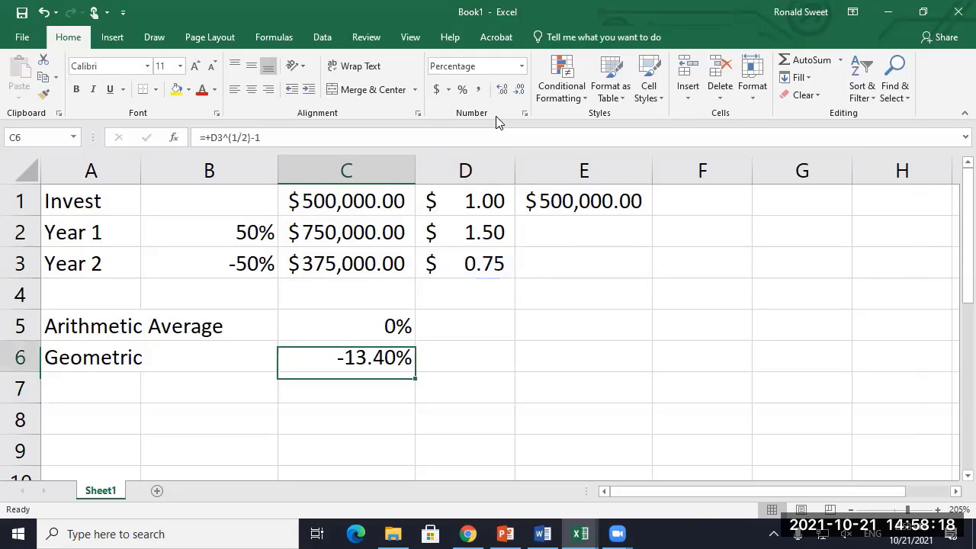
Step: Enter the formula +E1*($C$6) in E2, with an absolute reference to the geometric return
key(Right)
key(Right)
key(Up)
key(Up)
key(Up)
key(Up)
text(+)
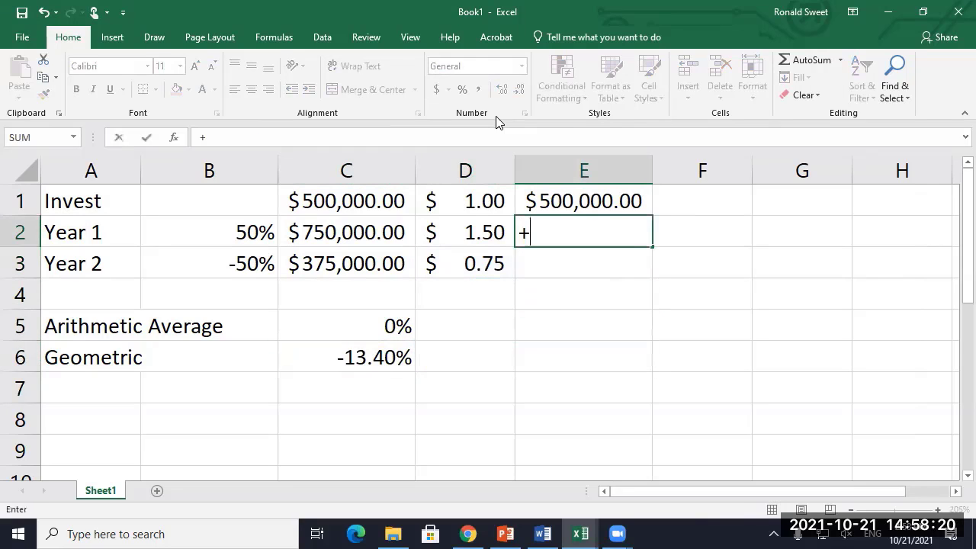
key(Up)
text(*)
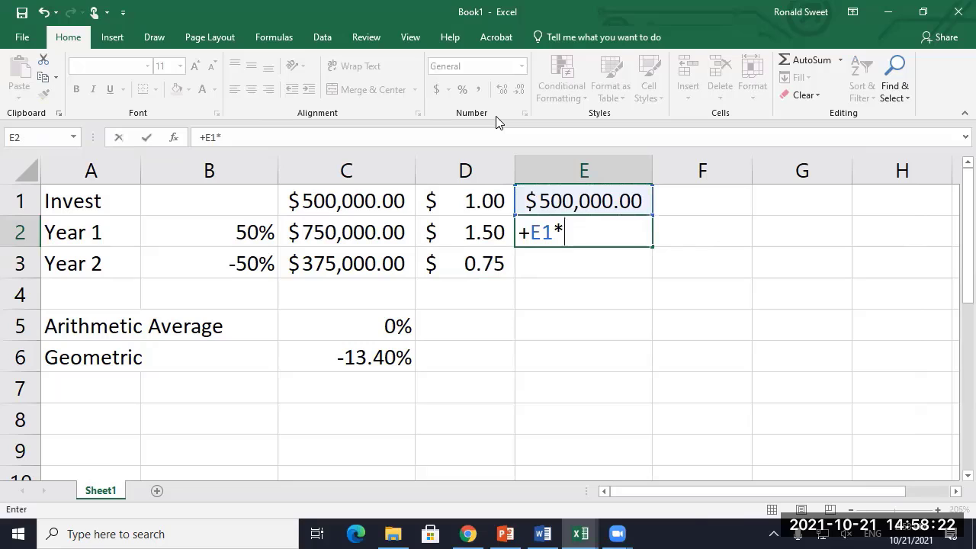
text(()
key(Down)
key(Down)
key(Down)
key(Down)
key(Left)
key(Left)
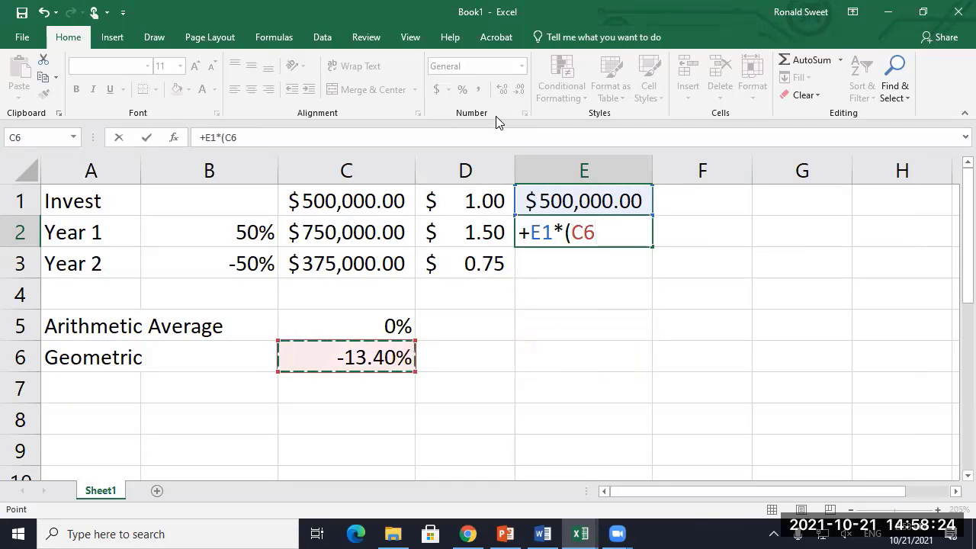
key(F4)
text())
key(ctrl+Return)
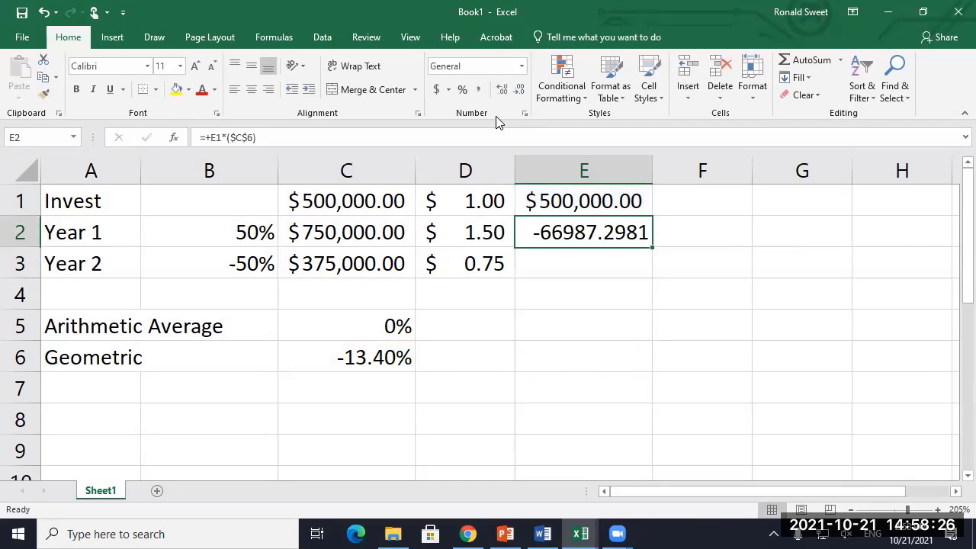
Step: Copy the E2 formula down to E3
key(ctrl+c)
key(Down)
key(Return)
Step: Check the formulas in E2 and E3 and the cells they reference
key(Up)
key(Up)
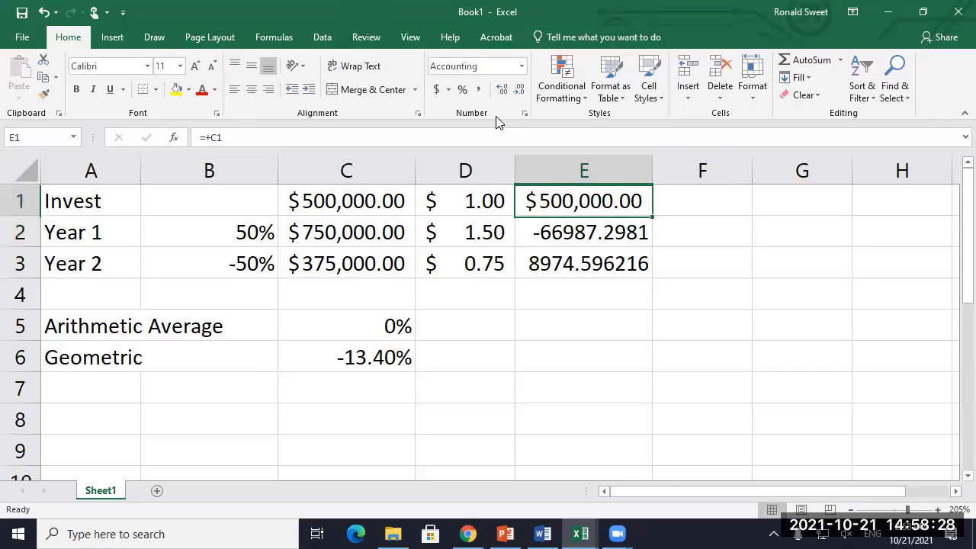
key(Down)
key(F2)
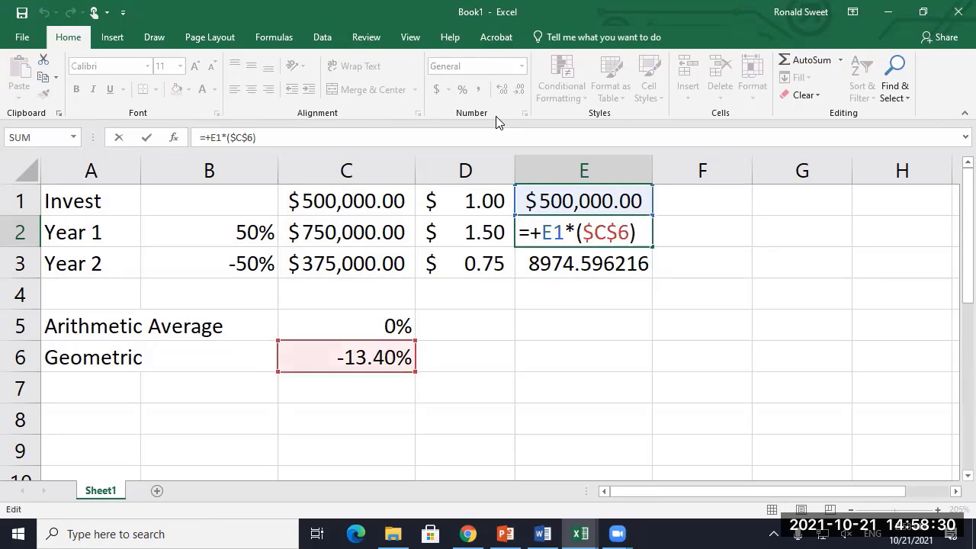
key(Return)
key(F2)
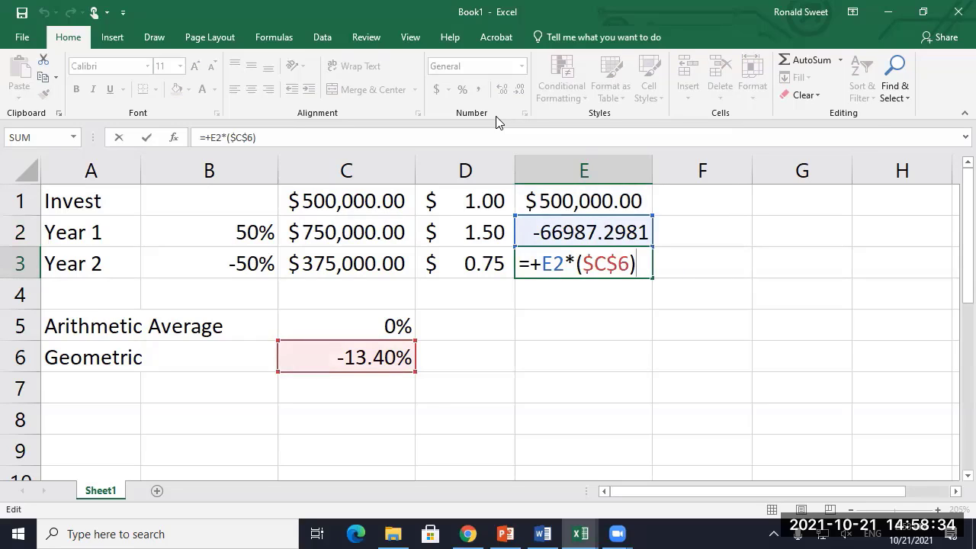
key(Return)
Step: Format cells E1:E3 in the Accounting dollar format
key(Up)
key(Up)
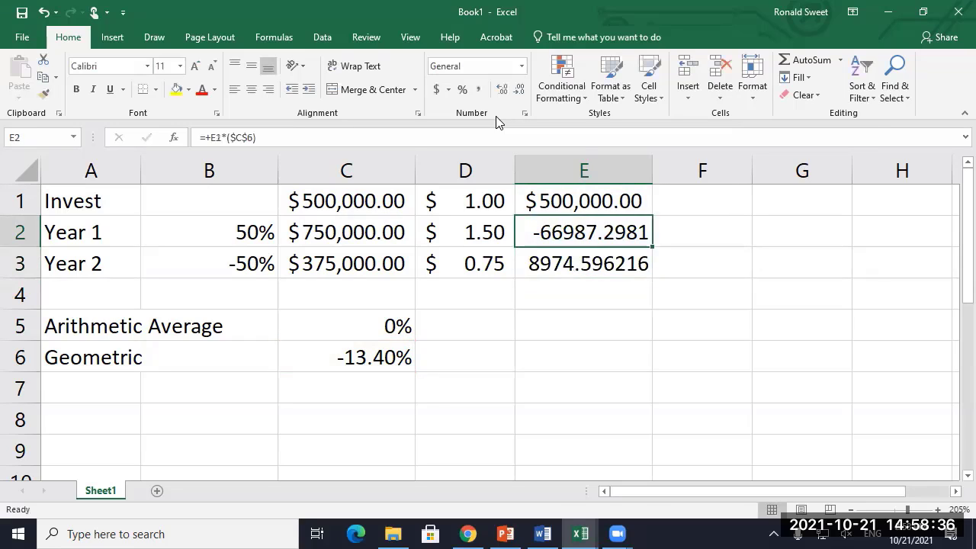
key(Up)
key(shift+Down)
key(shift+Down)
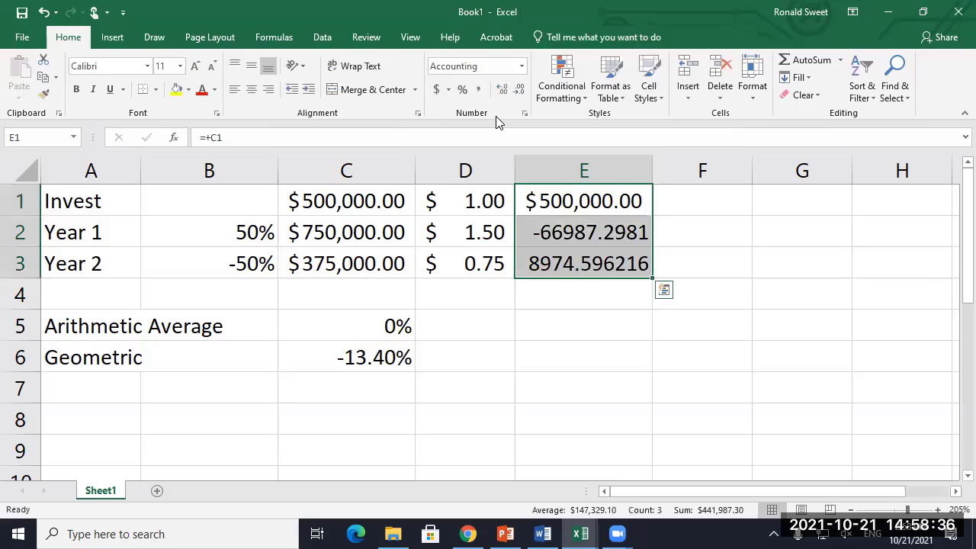
click(436, 90)
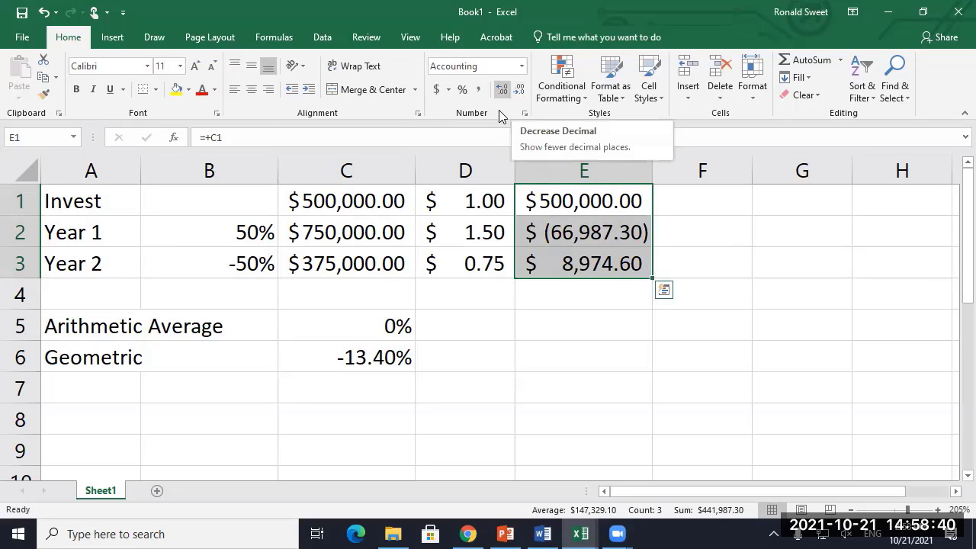
Step: Correct the formula in E2 to =+E1*(1+$C$6) and copy it down to E3
click(536, 239)
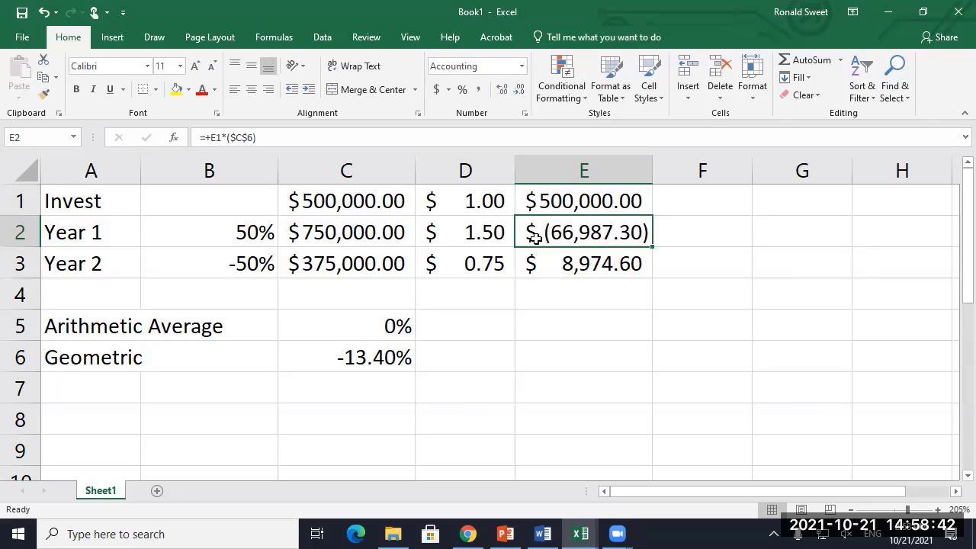
double_click(536, 238)
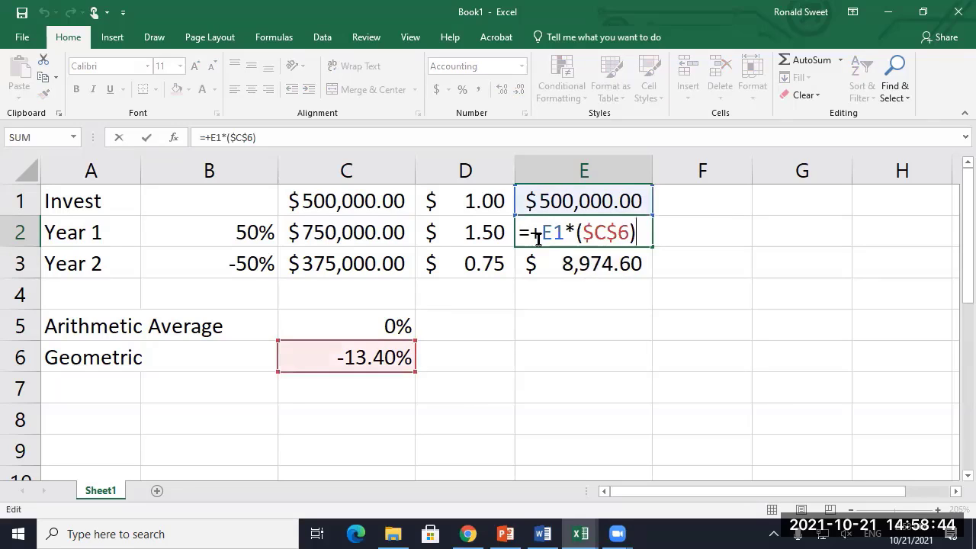
key(Left)
key(Left)
key(Left)
key(Left)
key(Left)
text(1+)
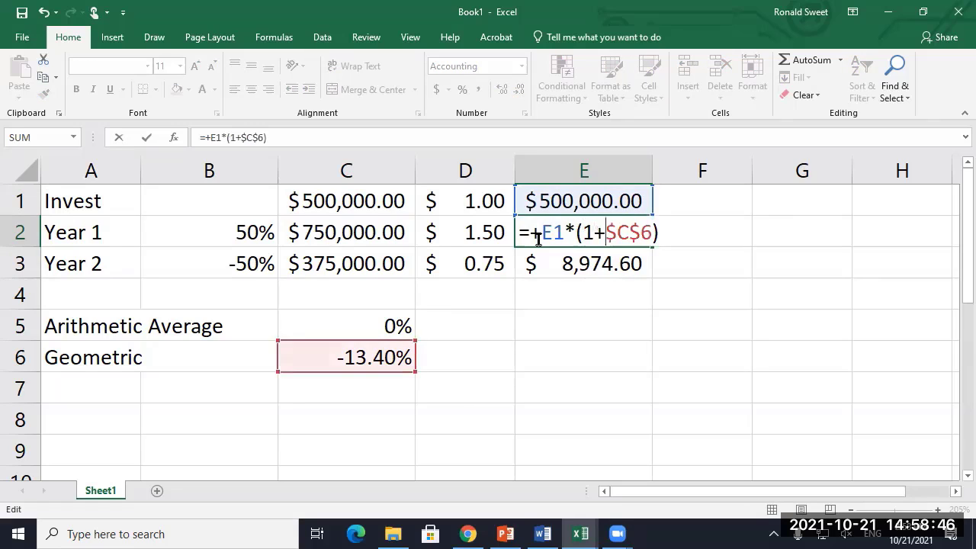
key(ctrl+Return)
key(ctrl+c)
key(Down)
key(Return)
Step: Compare the year-by-year values in column C with those in column E, along with the yearly returns and the geometric average
key(Up)
key(Up)
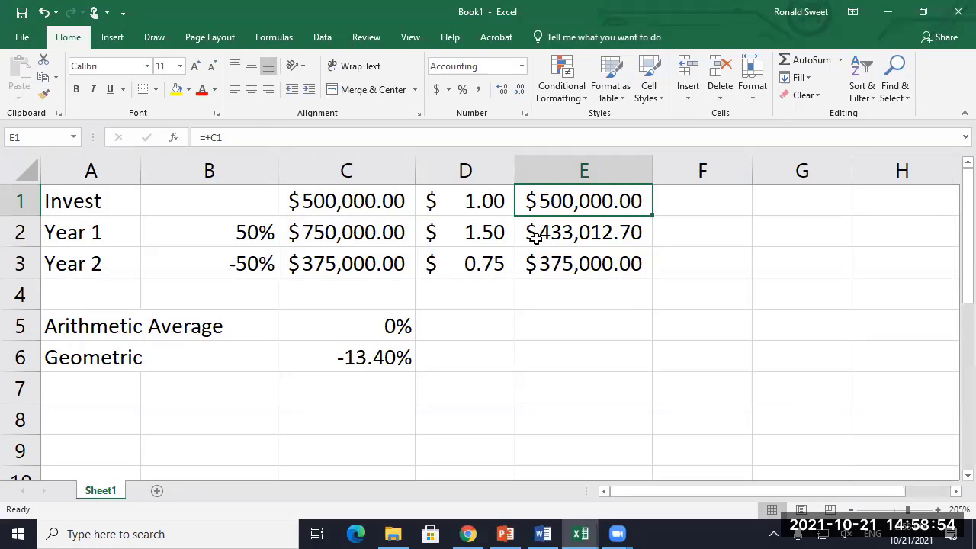
key(Down)
key(Down)
key(Left)
key(Left)
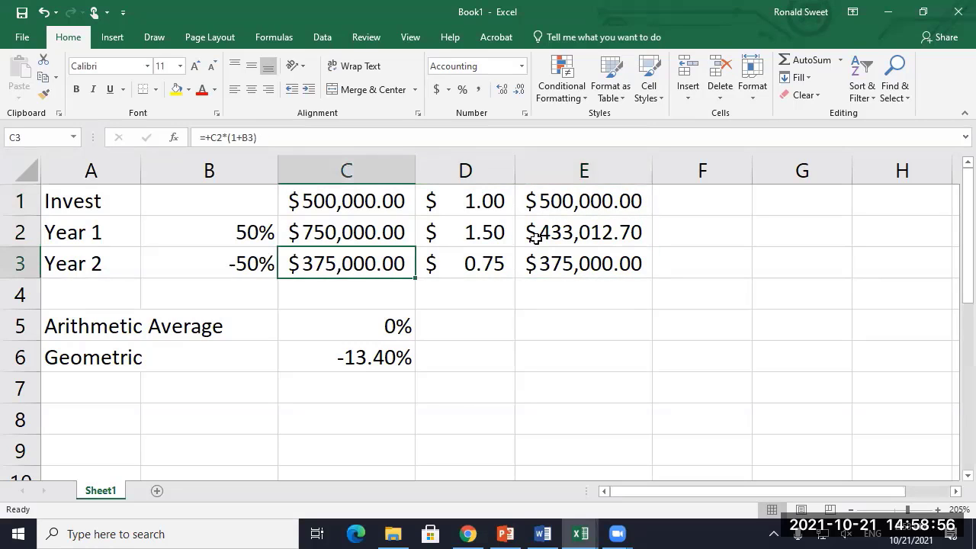
key(Up)
key(Left)
key(Down)
key(Up)
key(Down)
key(Right)
key(Right)
key(Right)
key(Up)
key(Up)
key(Down)
key(Down)
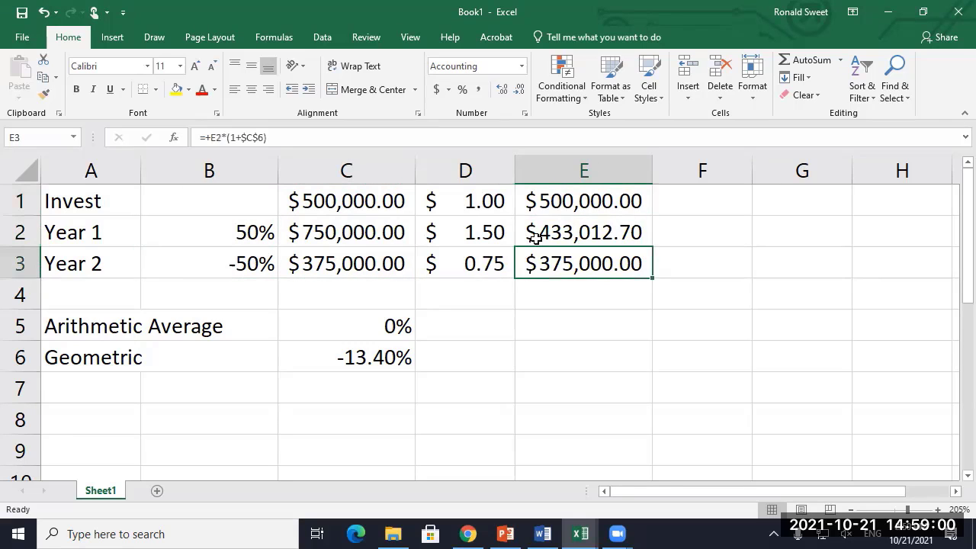
key(Up)
key(Up)
key(Down)
key(Down)
key(Left)
key(Left)
key(Up)
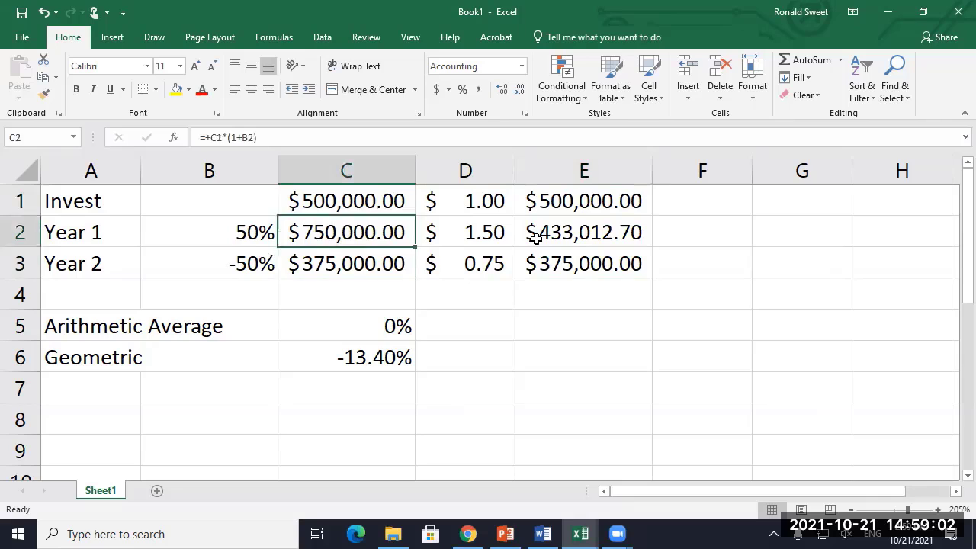
key(Up)
key(Down)
key(Down)
key(Down)
key(Down)
key(Down)
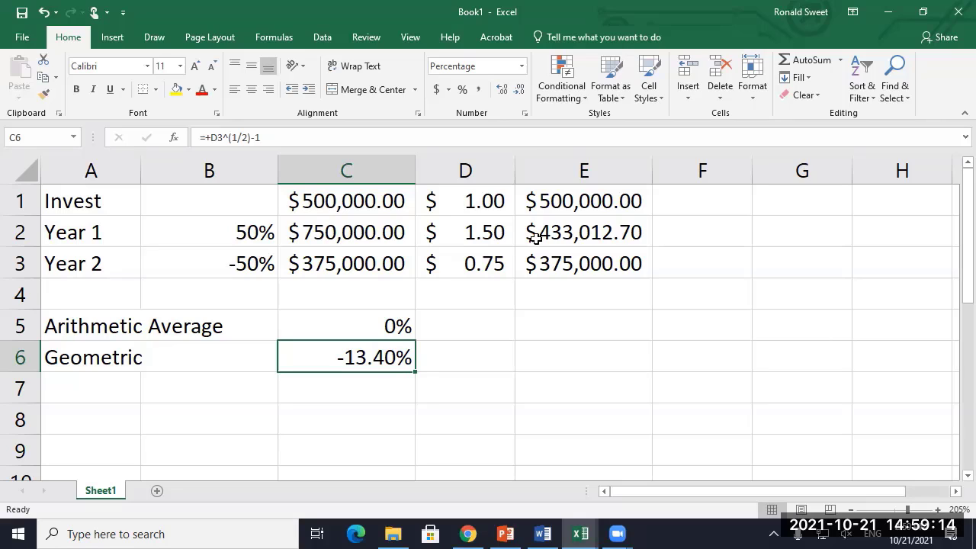
Step: Enter the label IRR in D6 beside the geometric return
key(Right)
text(IRR)
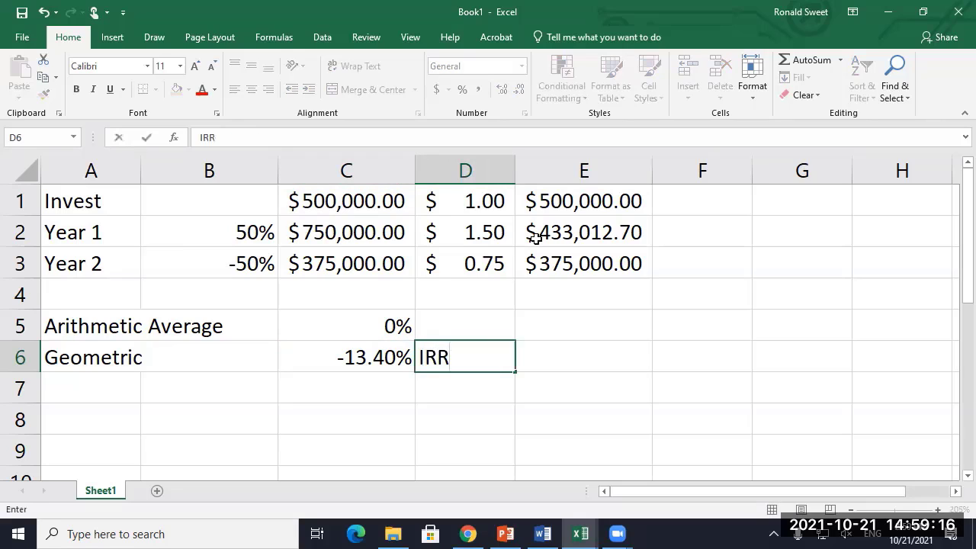
key(Return)
key(Up)
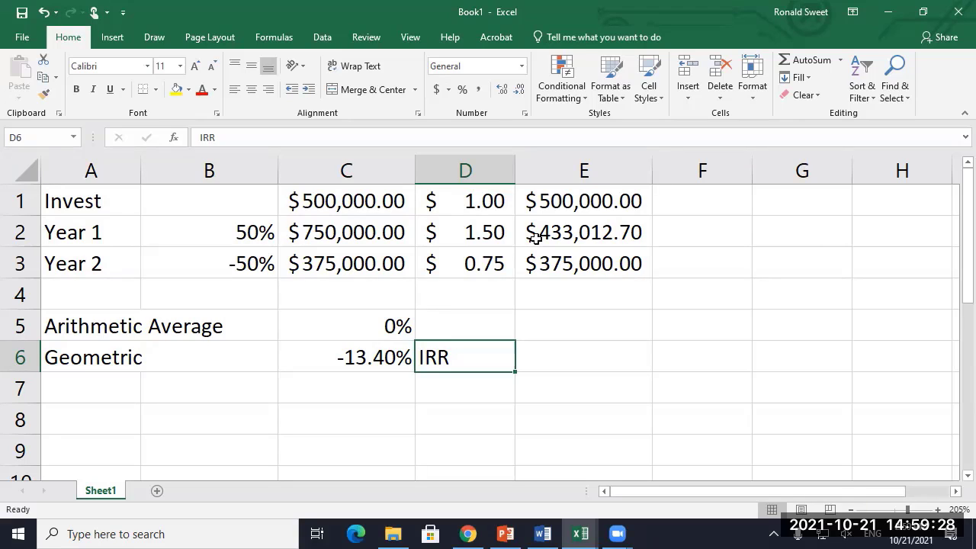
Step: Review the yearly returns in column B and the resulting Year 1 and Year 2 values in column C
key(Left)
key(Up)
key(Left)
key(Up)
key(Up)
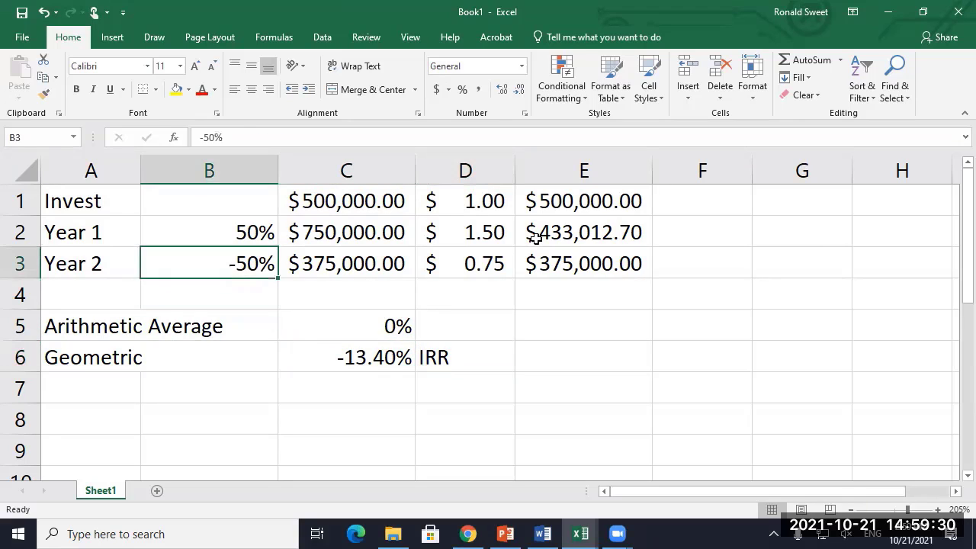
key(Up)
key(Down)
key(Up)
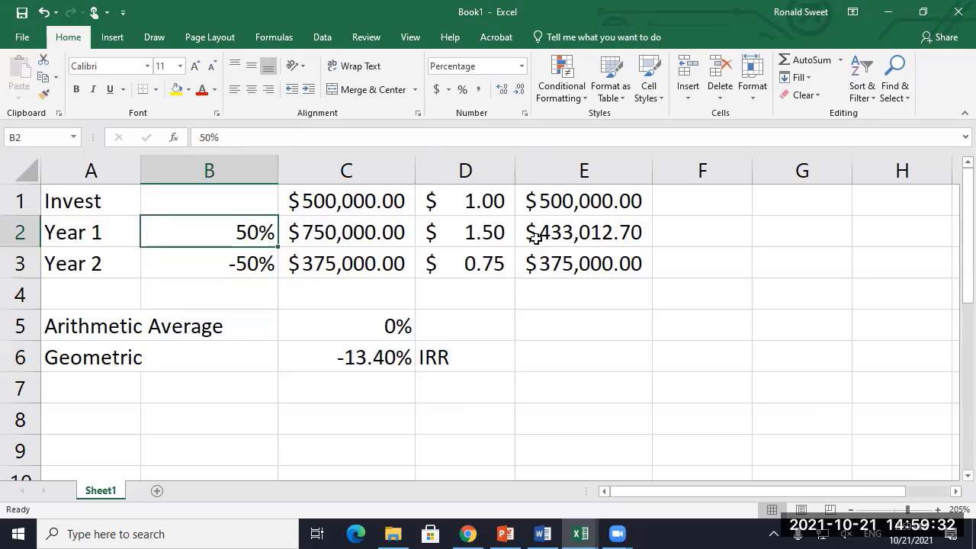
key(Right)
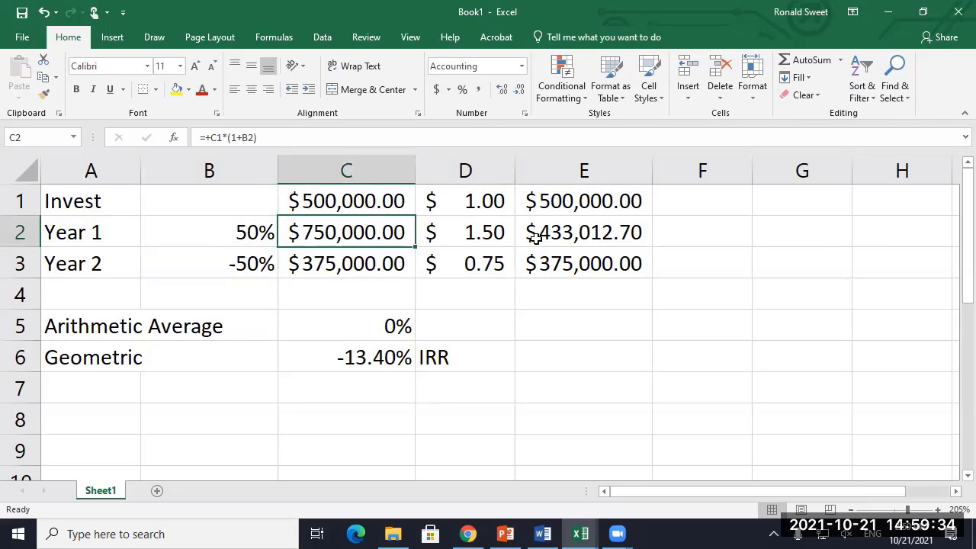
key(Down)
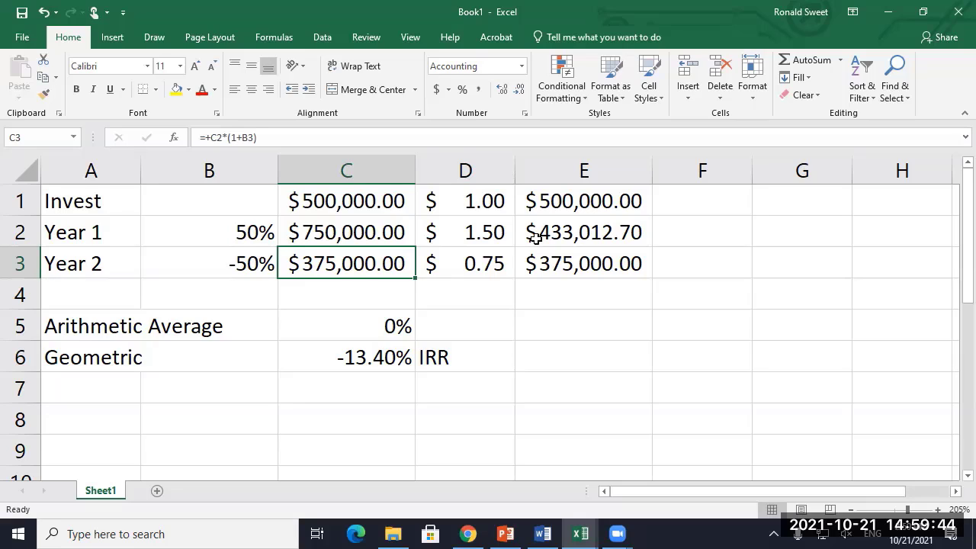
Step: Review the arithmetic average in row 5 and the geometric average in row 6 against the yearly returns
key(Down)
key(Down)
key(Down)
key(Left)
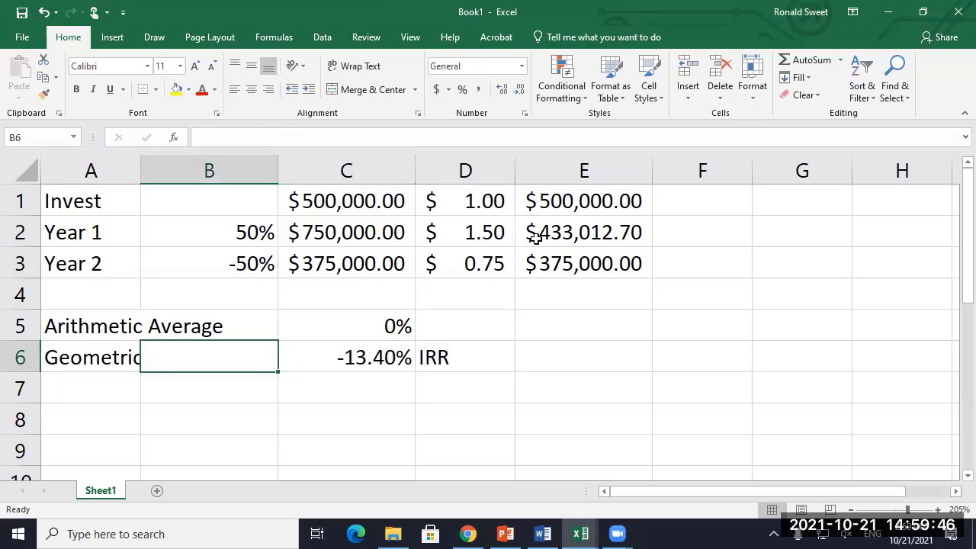
key(Left)
key(Up)
key(Right)
key(Right)
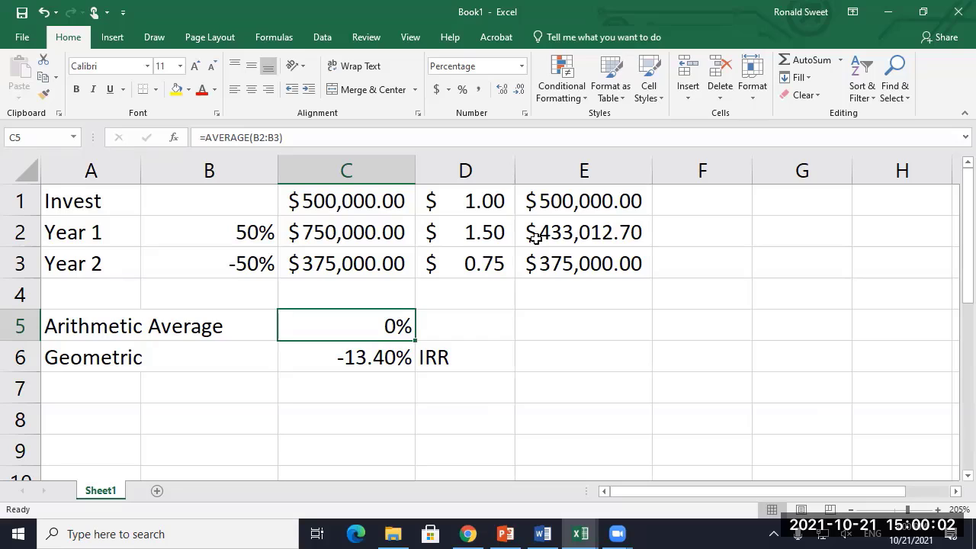
key(Down)
key(Down)
key(Down)
key(Left)
key(Left)
key(Up)
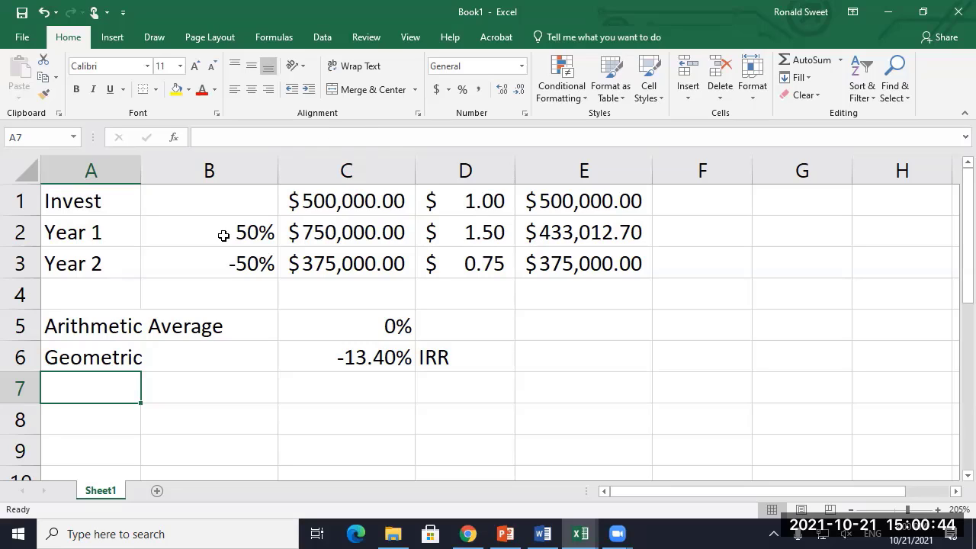
click(92, 327)
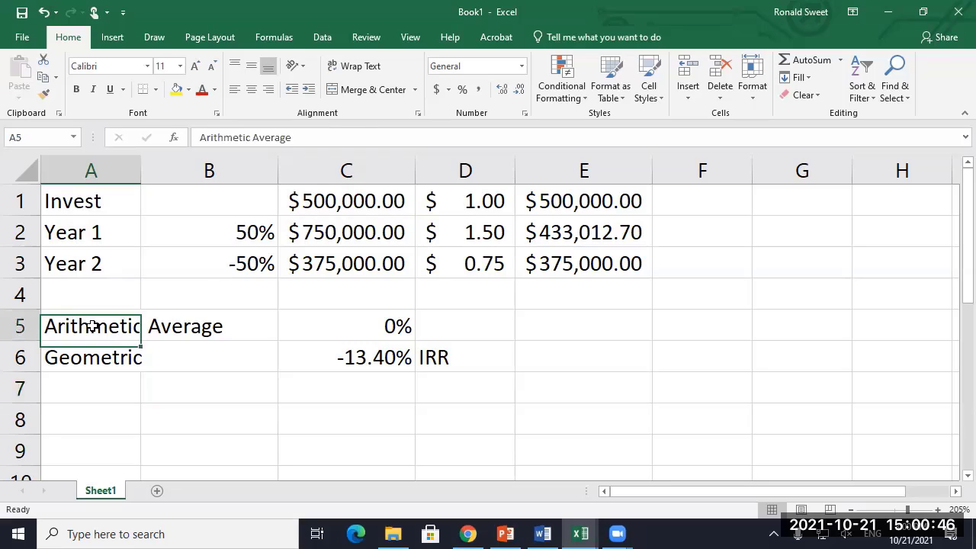
drag(83, 361, 373, 350)
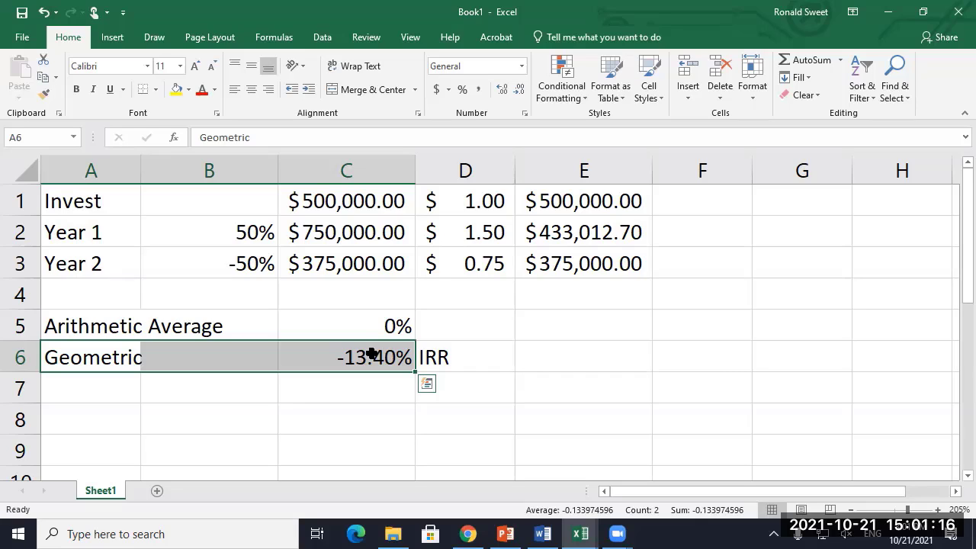
Step: Enter the label Use for forecasting in D5 beside the arithmetic average
key(Right)
key(Right)
key(Right)
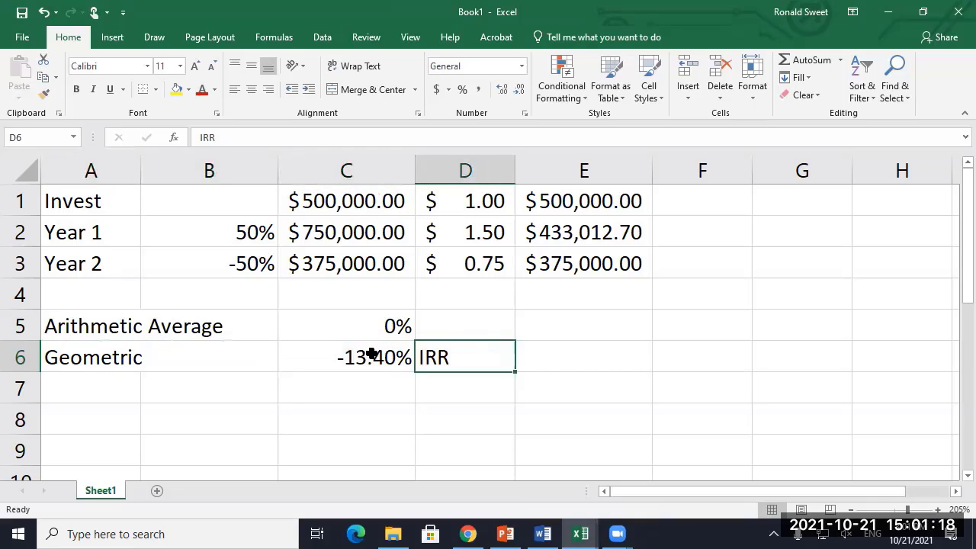
key(Up)
text(U)
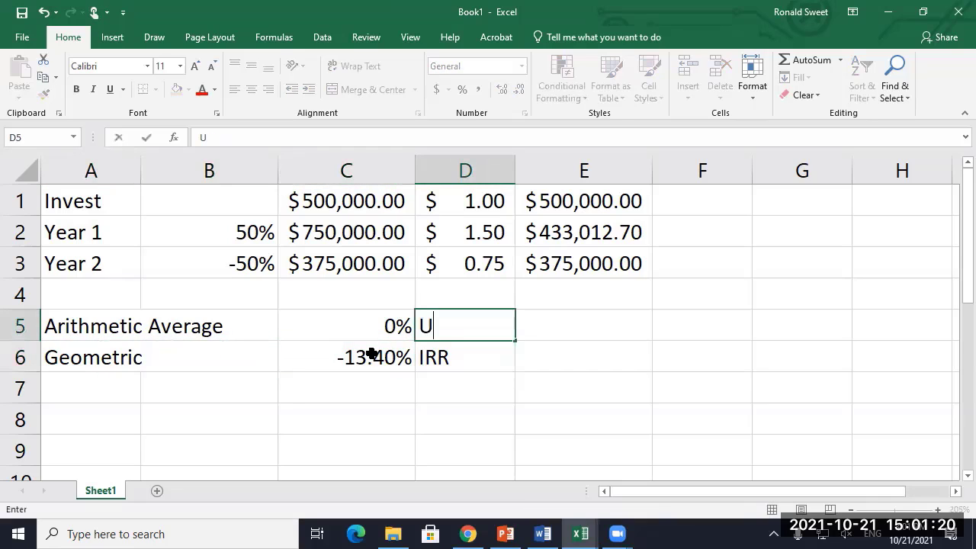
text(se for forecasting)
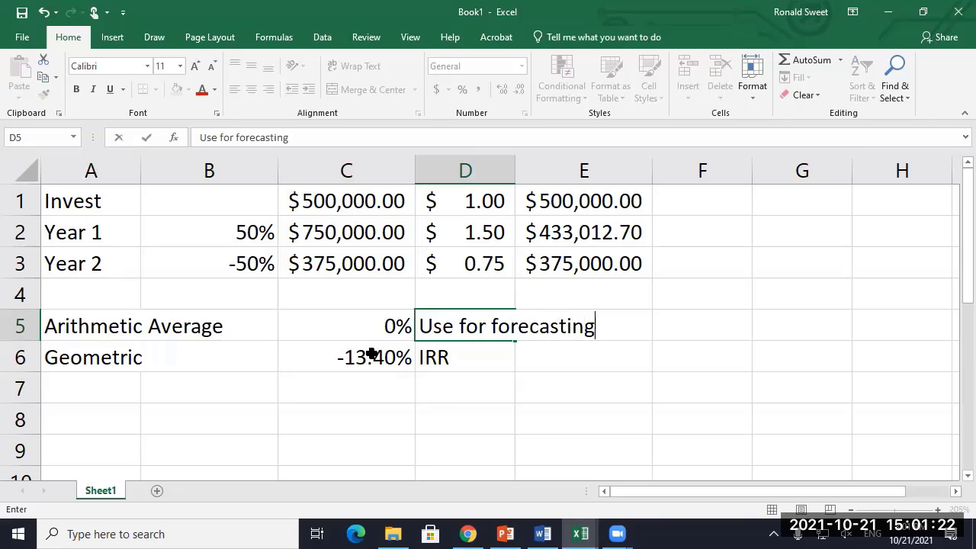
key(Return)
key(Up)
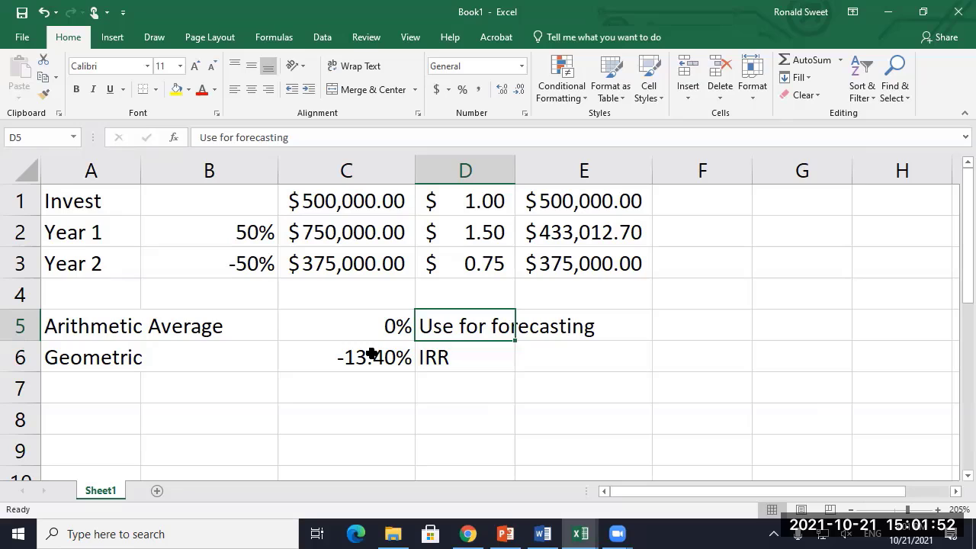
Step: Compare the actual investment values in column C with the geometric-return values in column E from the initial investment through Year 2
key(Left)
key(Left)
key(Left)
key(Up)
key(Up)
key(Up)
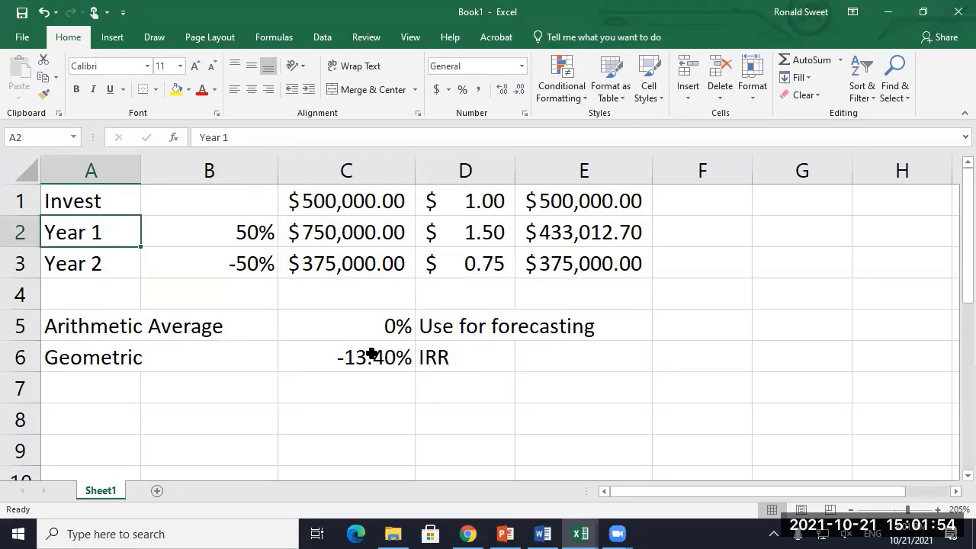
key(Right)
key(Right)
key(Up)
key(Right)
key(Right)
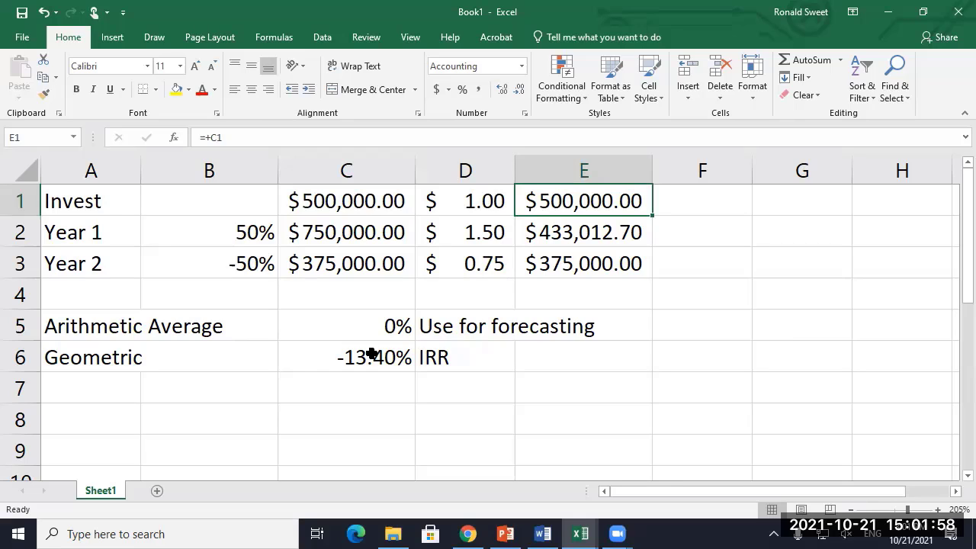
key(Down)
key(Down)
key(Left)
key(Left)
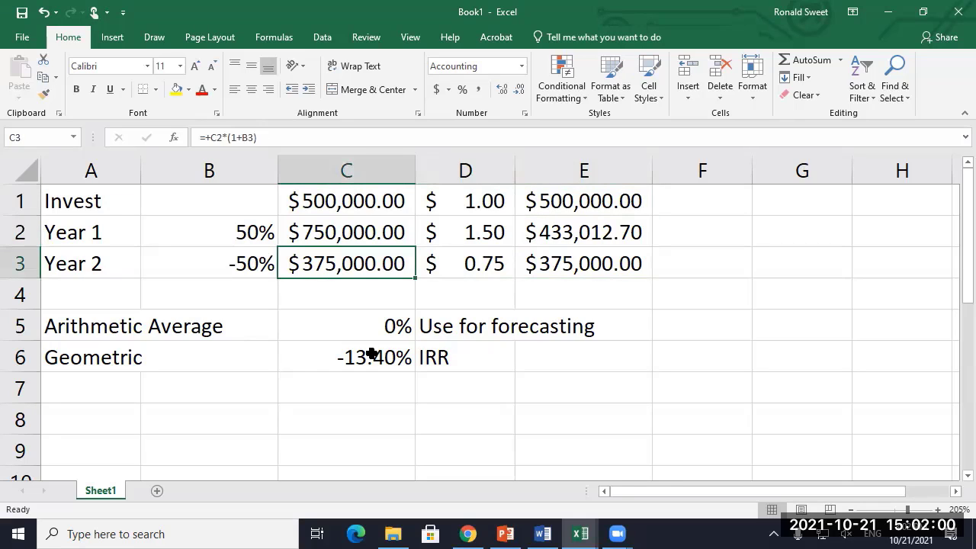
key(Right)
key(Right)
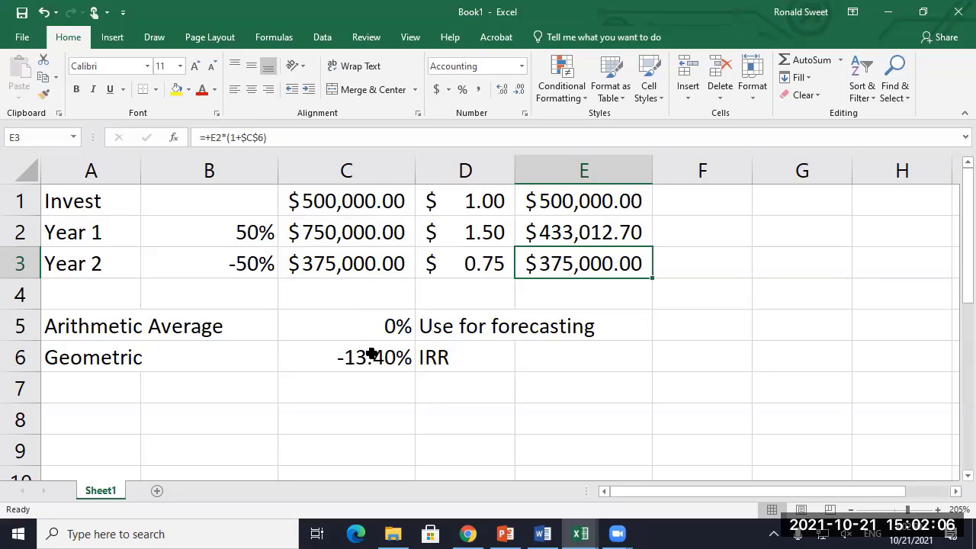
key(Up)
key(Up)
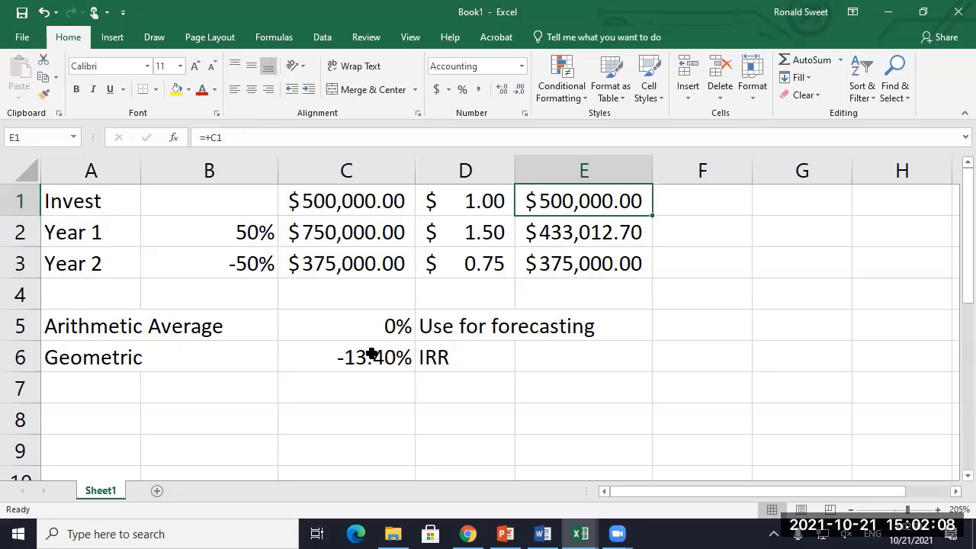
key(Right)
key(Down)
key(Down)
key(Up)
key(Up)
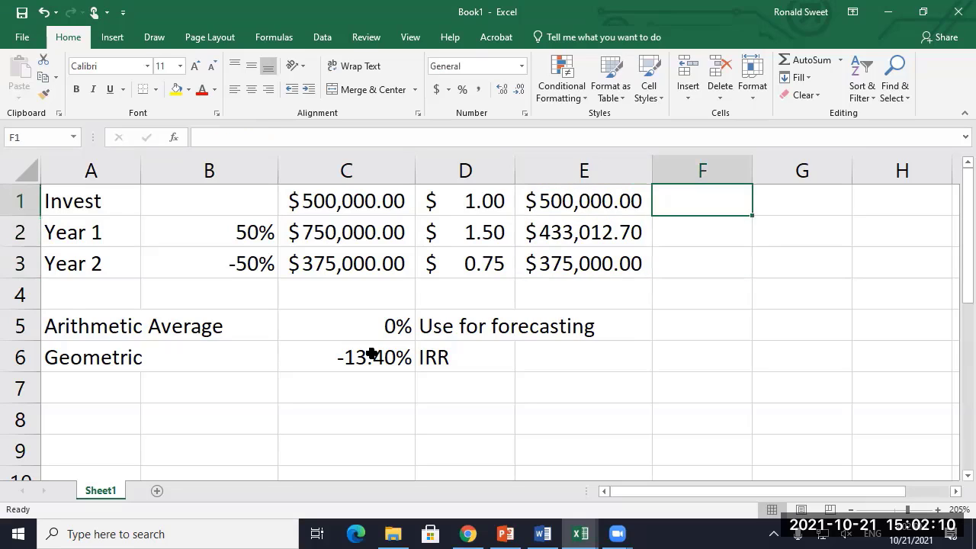
key(Down)
key(Down)
key(Up)
key(Up)
Step: Switch to Yahoo Finance in Chrome and open IBM's historical data from the trending symbols
click(468, 533)
scroll(32, 211, up, 3)
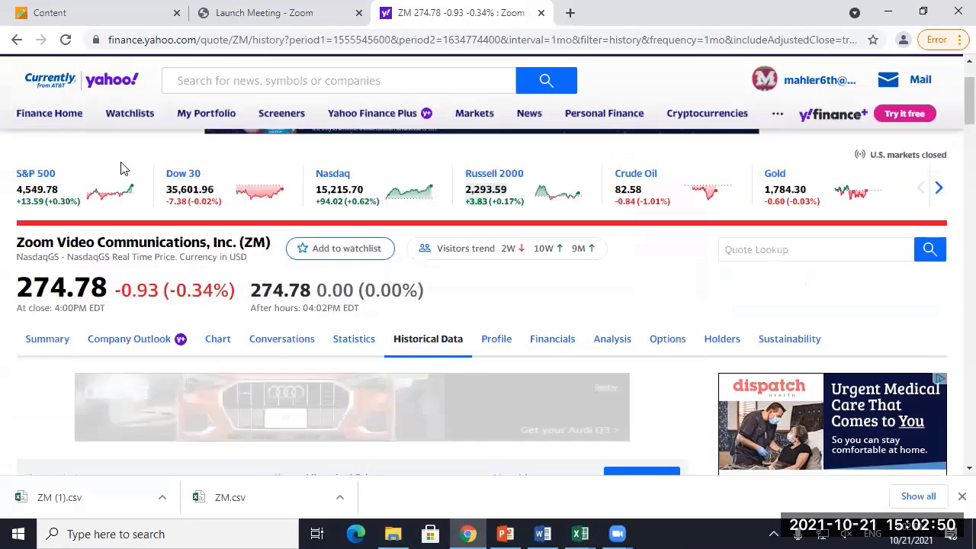
click(193, 82)
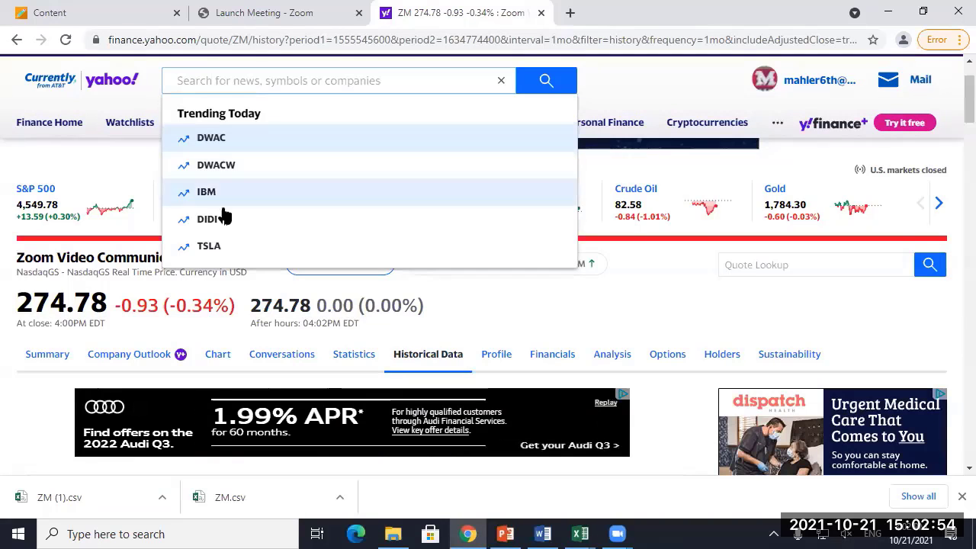
click(206, 192)
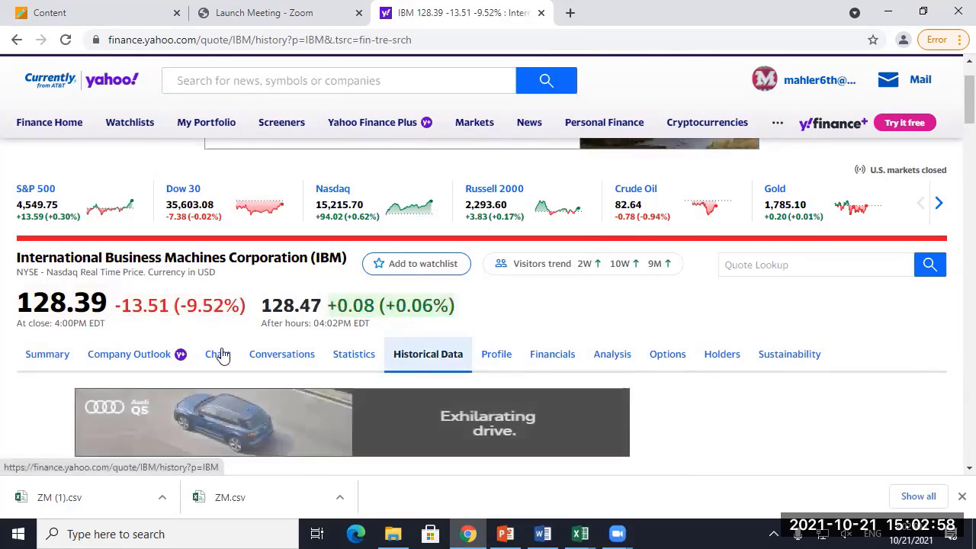
Step: Apply the full period Jan 01, 1962 - Oct 20, 2021 at monthly frequency to IBM's price history and download the data
scroll(0, 333, down, 3)
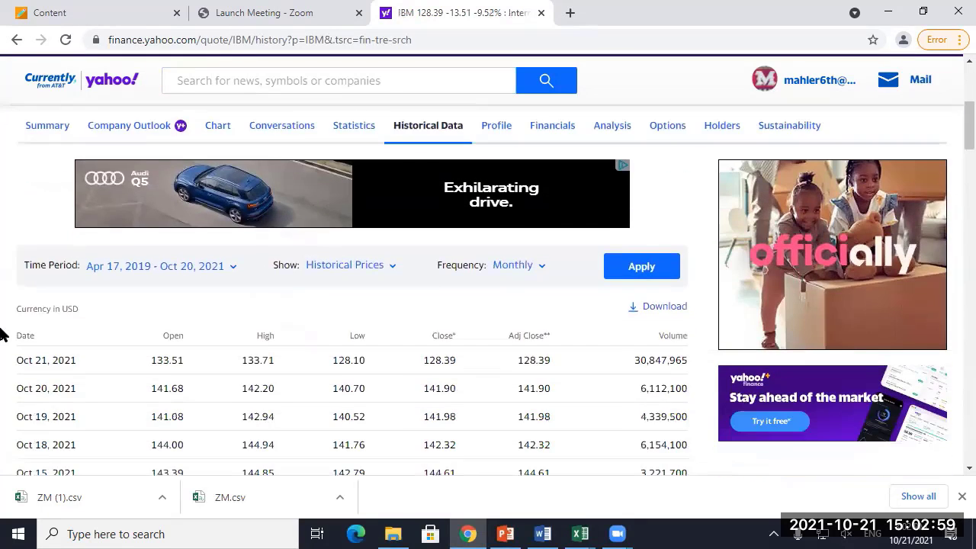
click(122, 275)
click(231, 325)
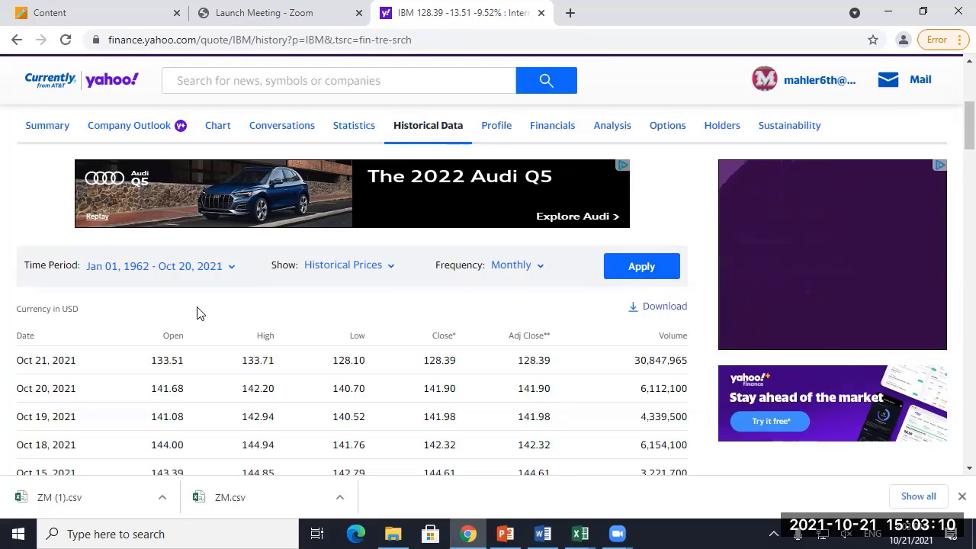
click(626, 274)
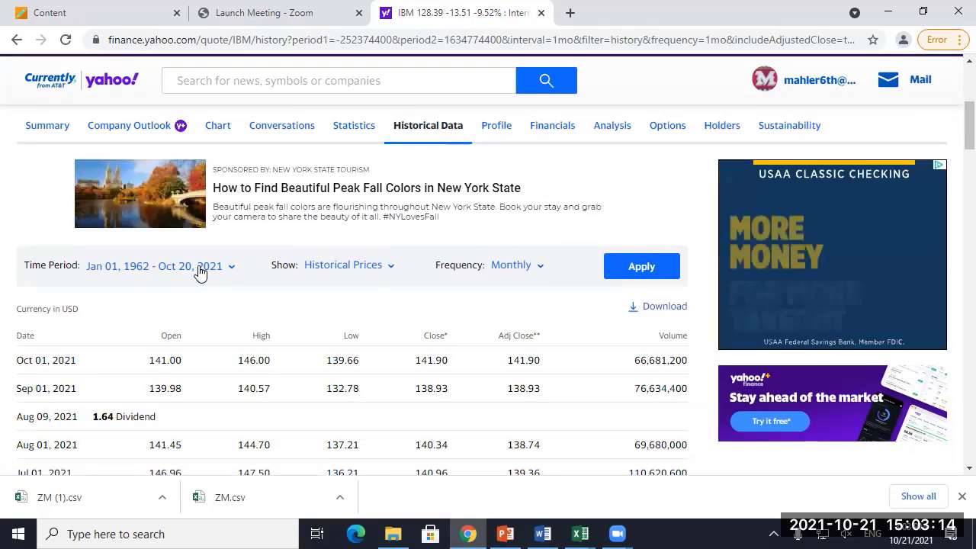
click(659, 307)
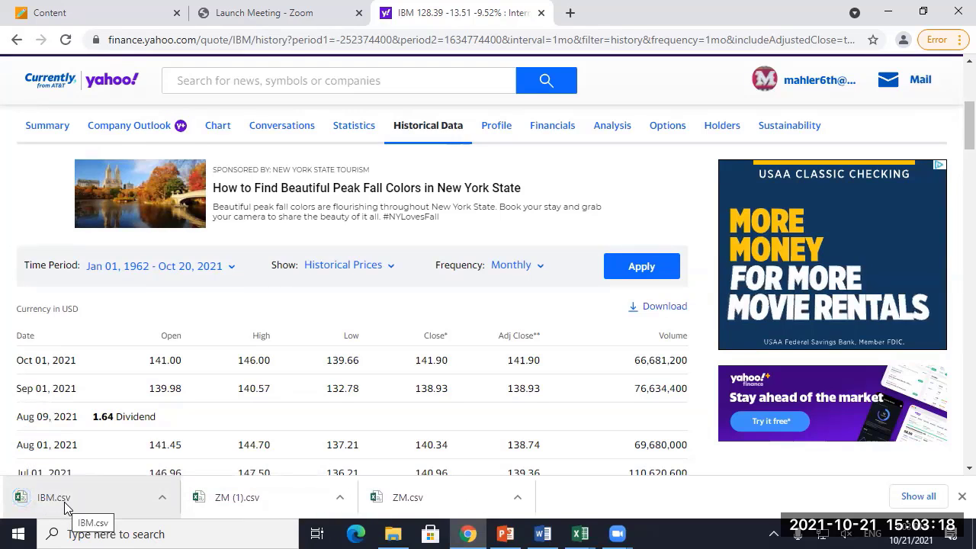
Step: Open the downloaded IBM.csv in Excel and widen column A so that all dates fit
click(64, 503)
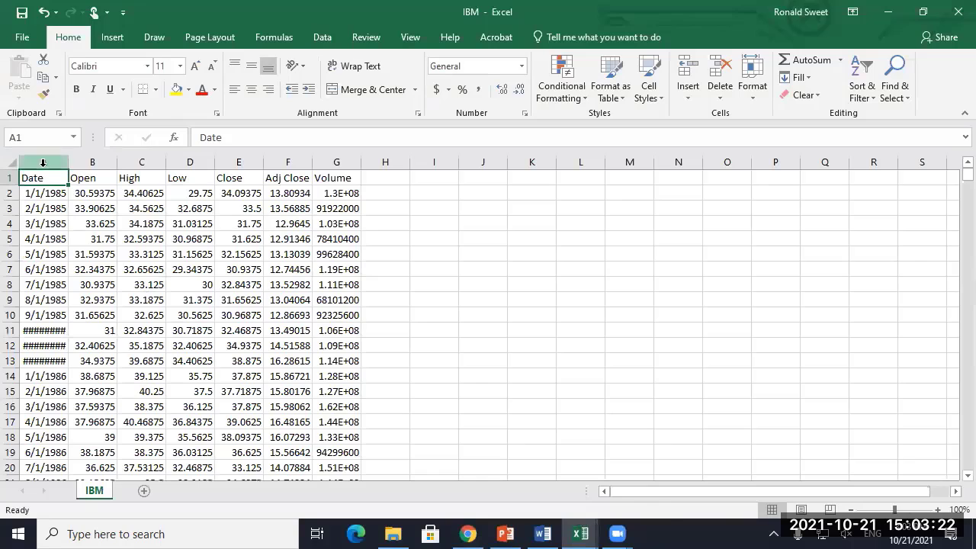
click(44, 162)
drag(68, 161, 99, 164)
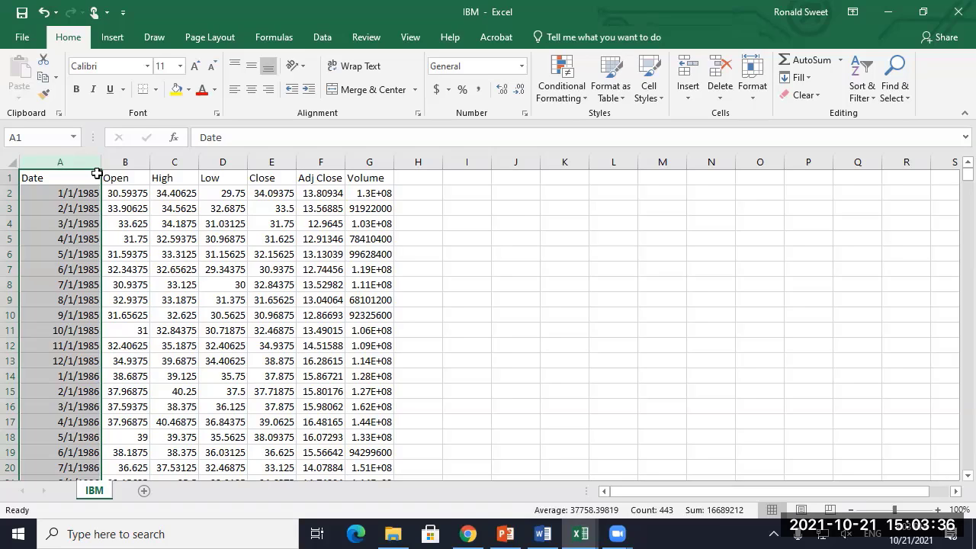
Step: Examine the first monthly dates in column A and compare the Close and Adj Close prices for 1/1/1985
click(277, 193)
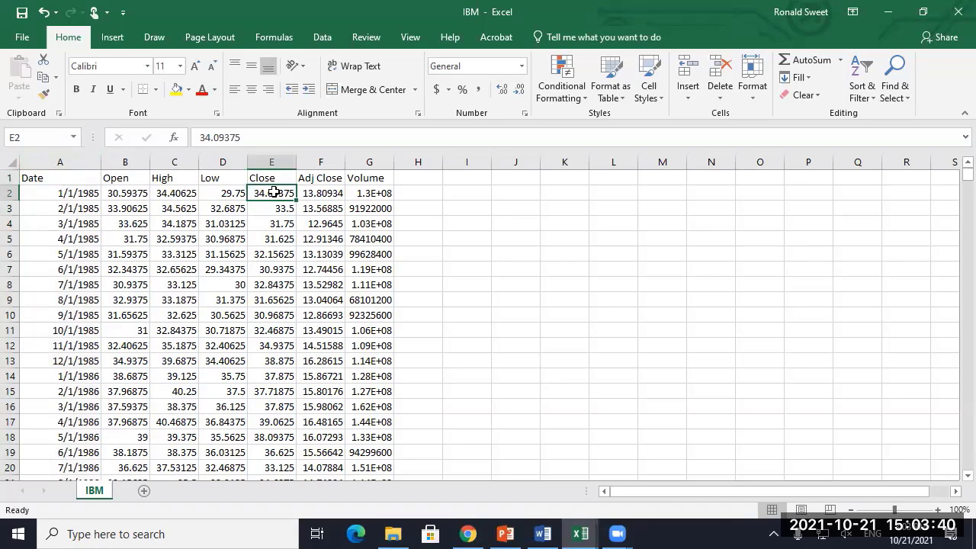
click(64, 193)
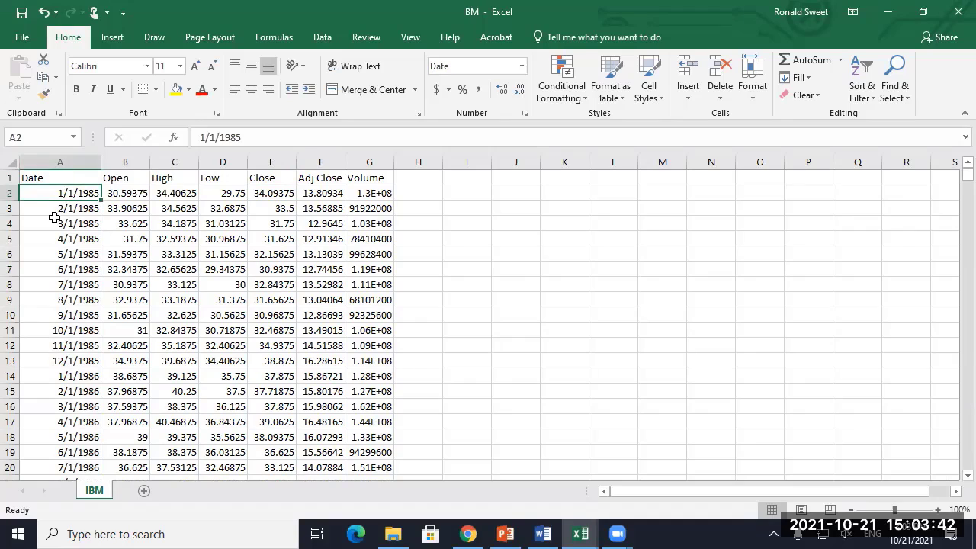
click(56, 215)
click(56, 229)
click(54, 207)
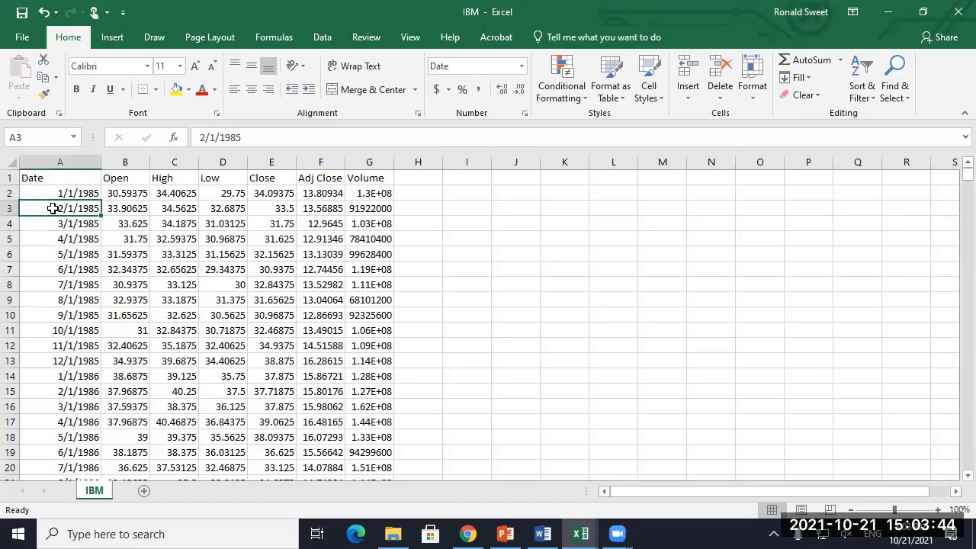
click(53, 193)
click(55, 222)
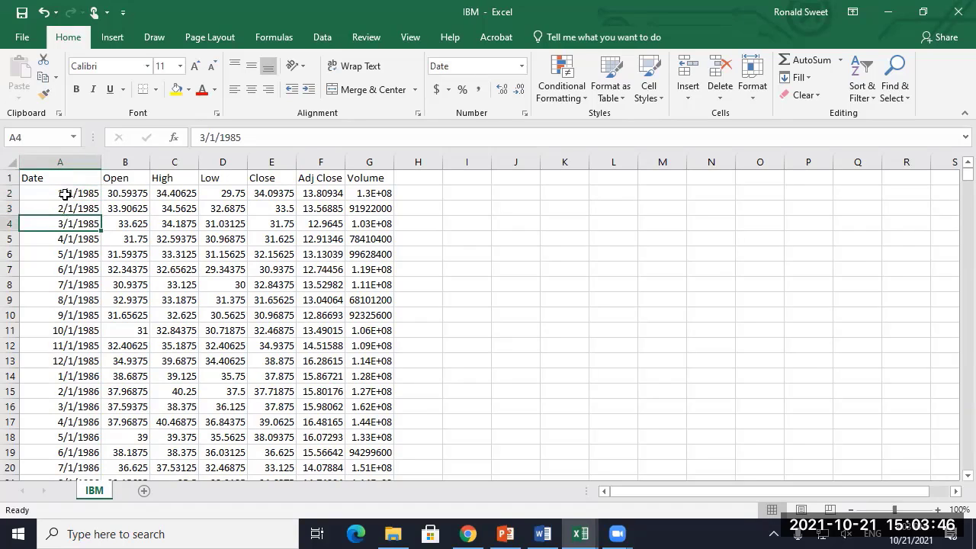
click(64, 193)
click(69, 221)
click(73, 193)
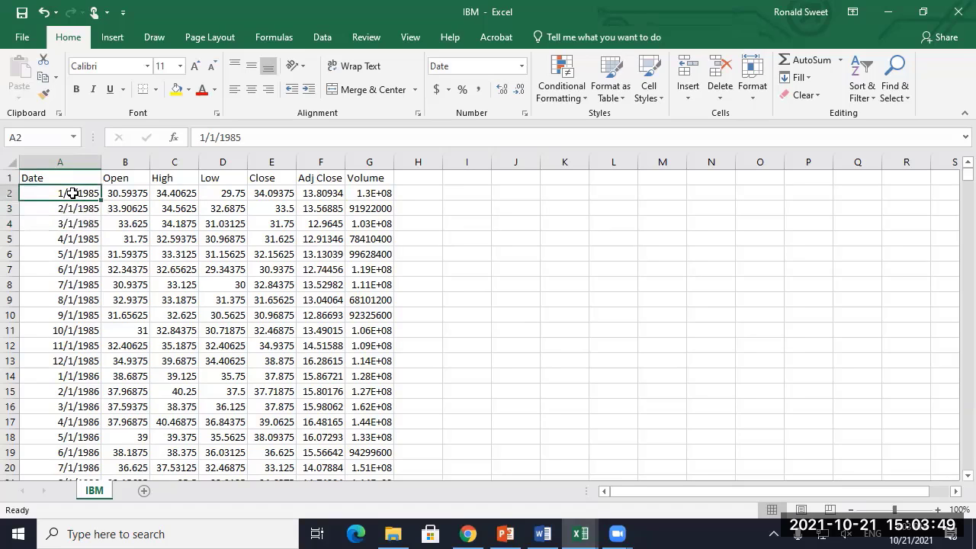
click(267, 193)
click(306, 194)
click(266, 193)
click(314, 194)
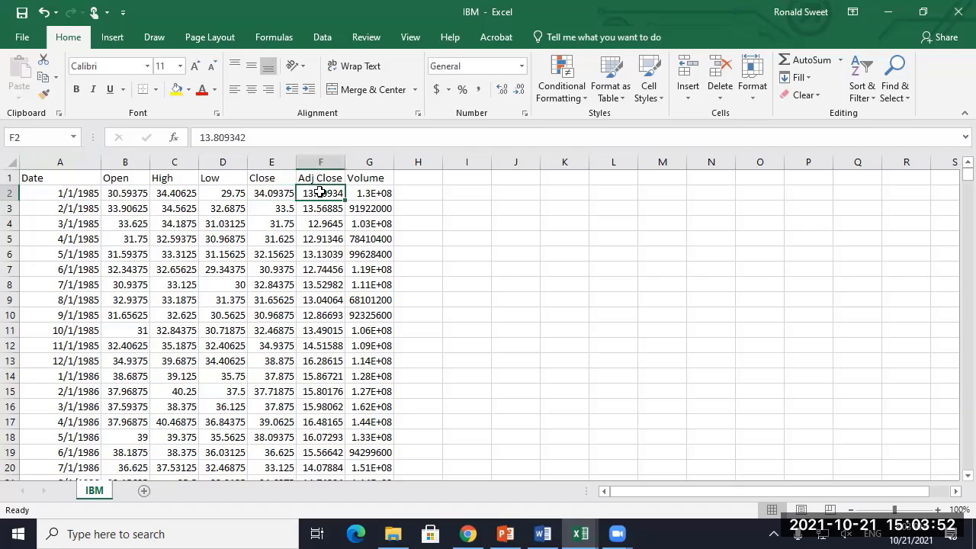
click(270, 193)
click(317, 193)
Step: Delete the Open, High, Low, Close and Volume columns, keeping only Date and Adj Close
drag(124, 161, 279, 157)
right_click(119, 166)
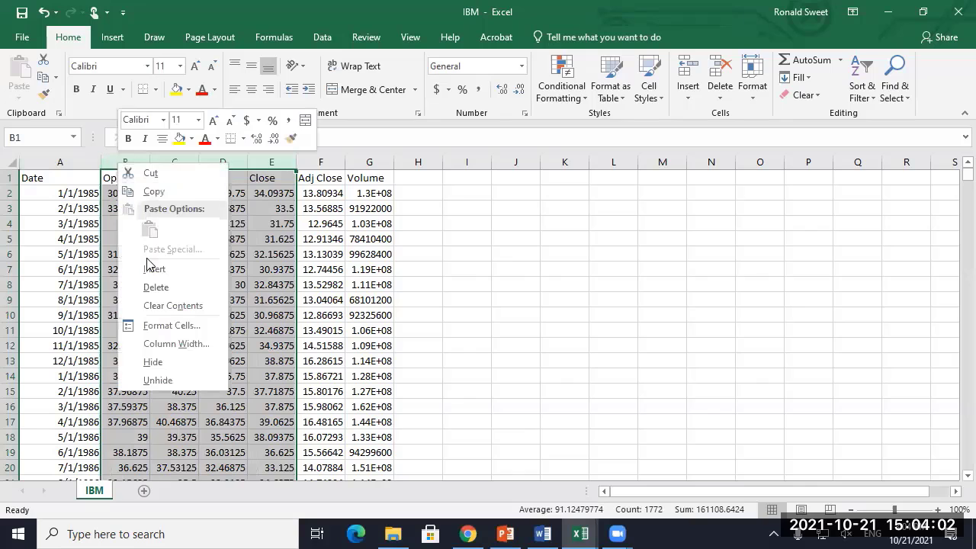
click(153, 289)
click(180, 162)
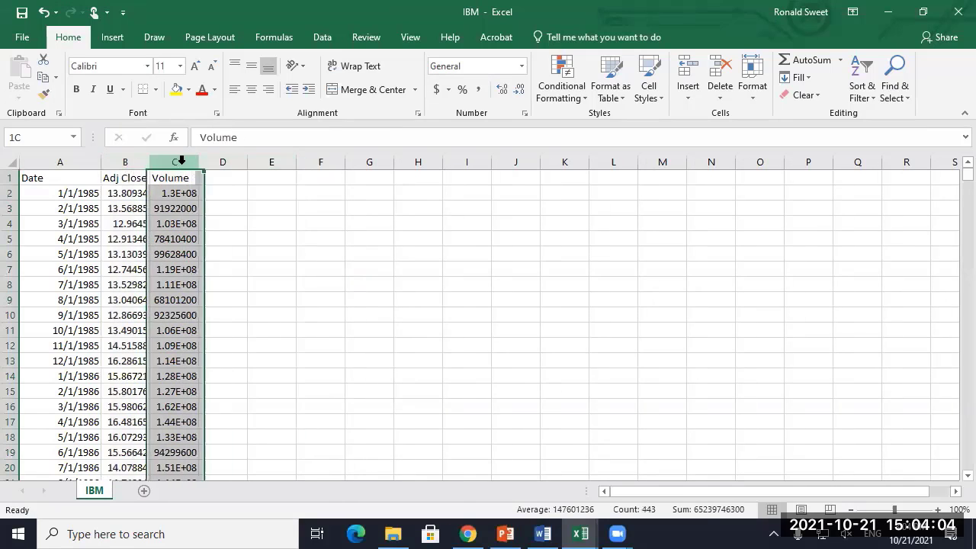
right_click(183, 162)
click(215, 289)
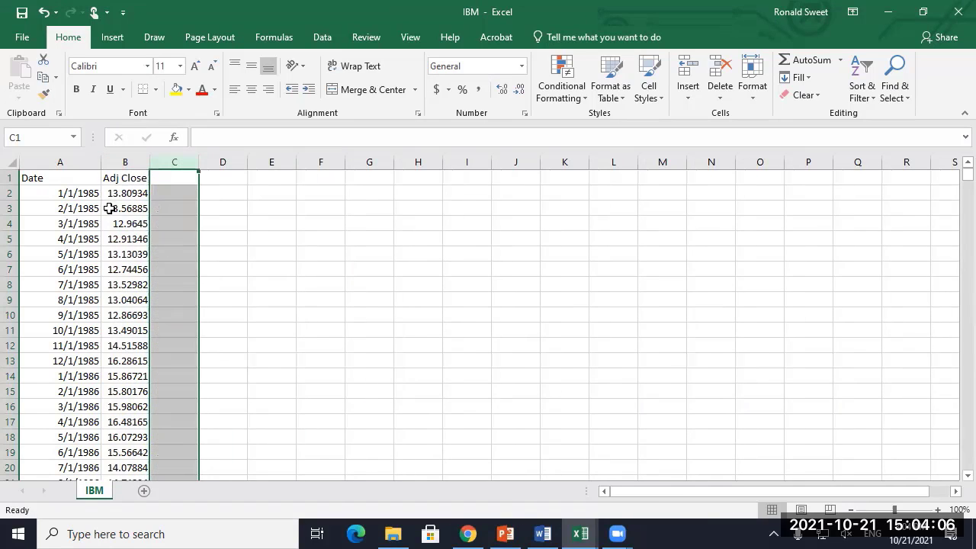
Step: Format all Adj Close prices from B2 to the end of the column in comma style with two decimals
click(84, 193)
click(165, 205)
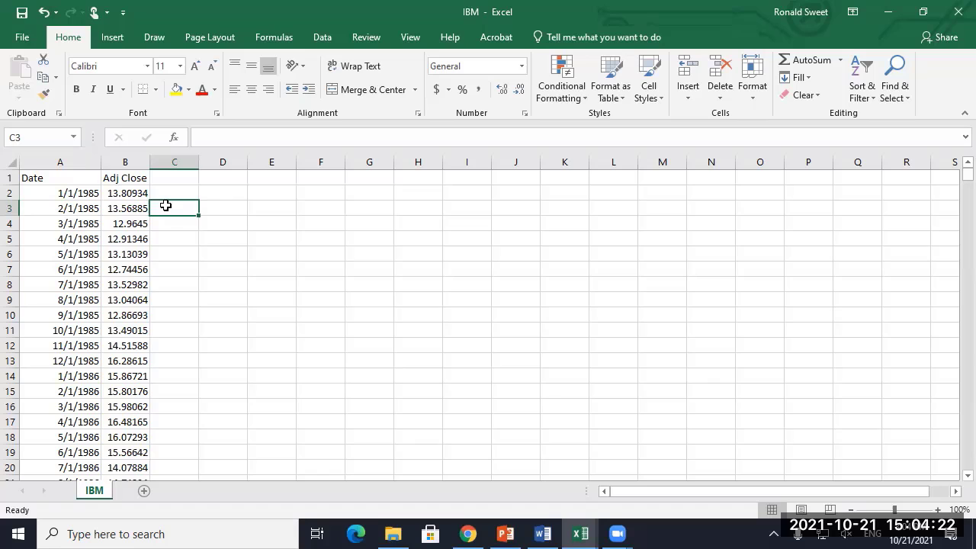
key(Left)
key(Up)
key(ctrl+shift+Down)
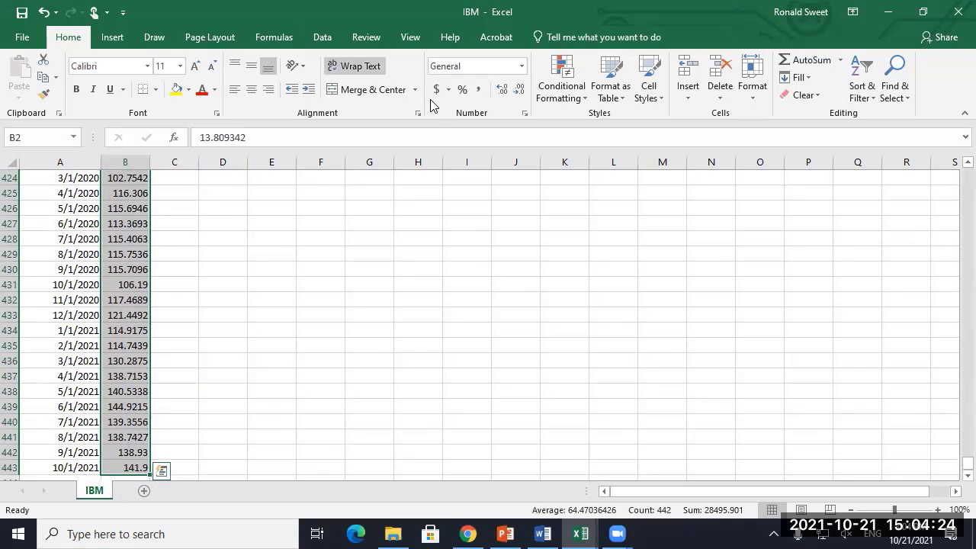
click(479, 89)
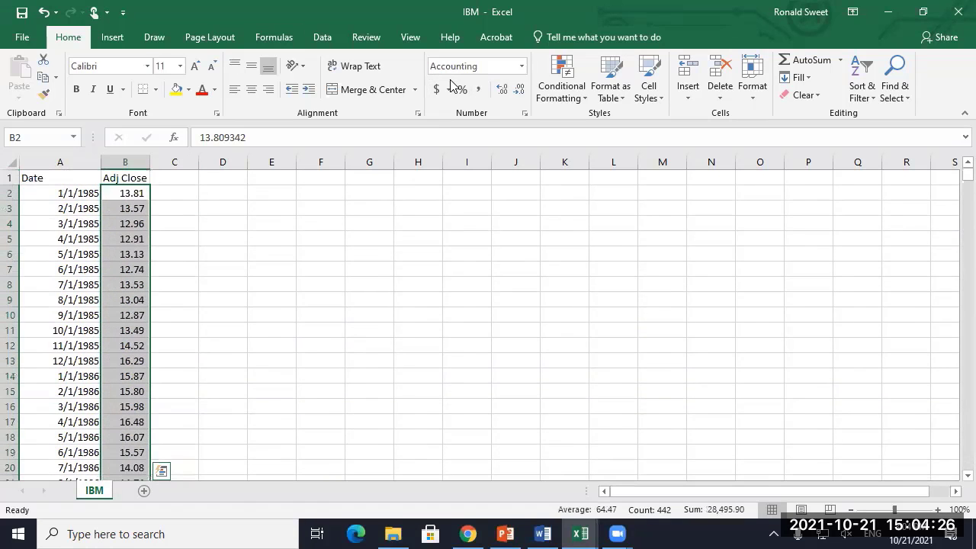
Step: Clear the final 10/1/2021 date and its adjusted closing price from row 443
key(Left)
key(ctrl+Down)
key(shift+Right)
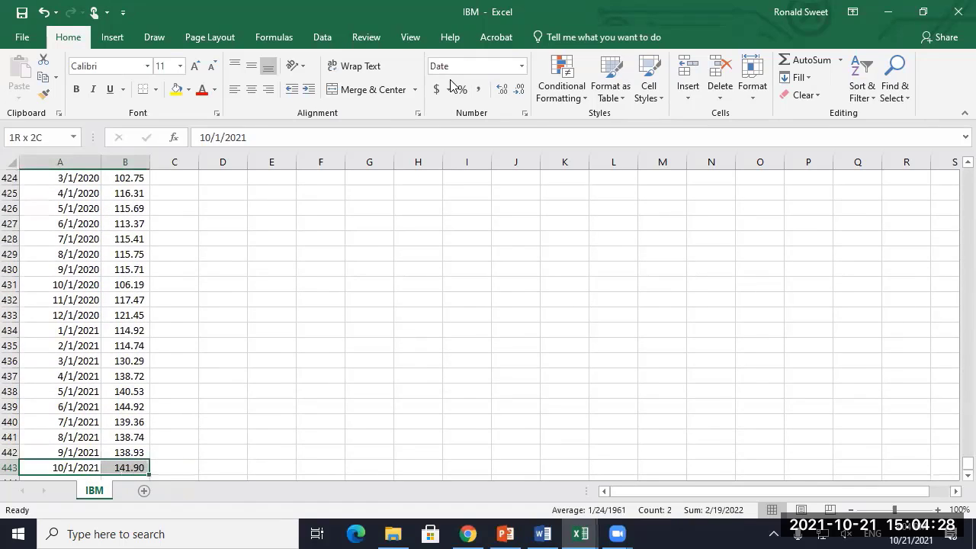
key(Delete)
Step: Enter the heading HPR in cell C1 beside Adj Close
key(ctrl+Home)
key(Right)
key(Right)
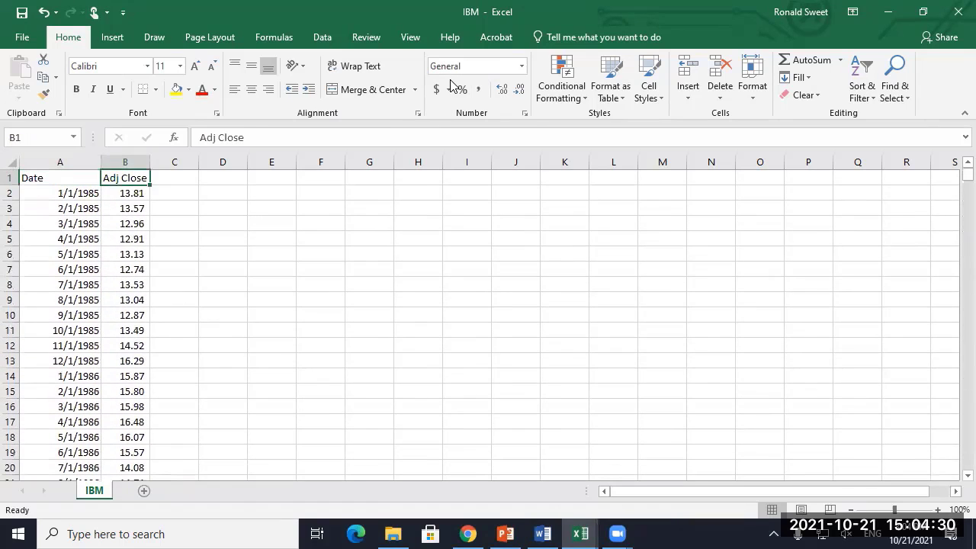
key(Down)
key(Down)
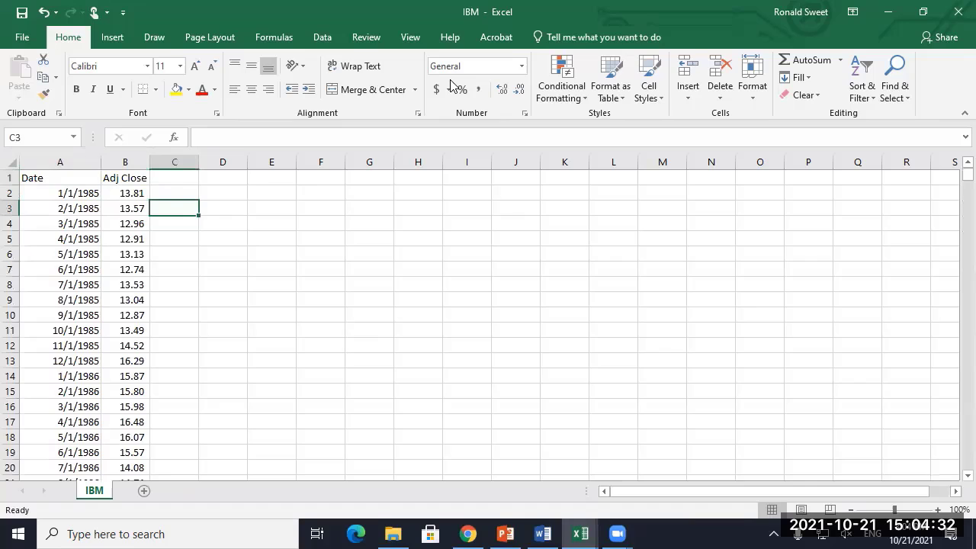
key(Up)
key(Up)
text(HPR)
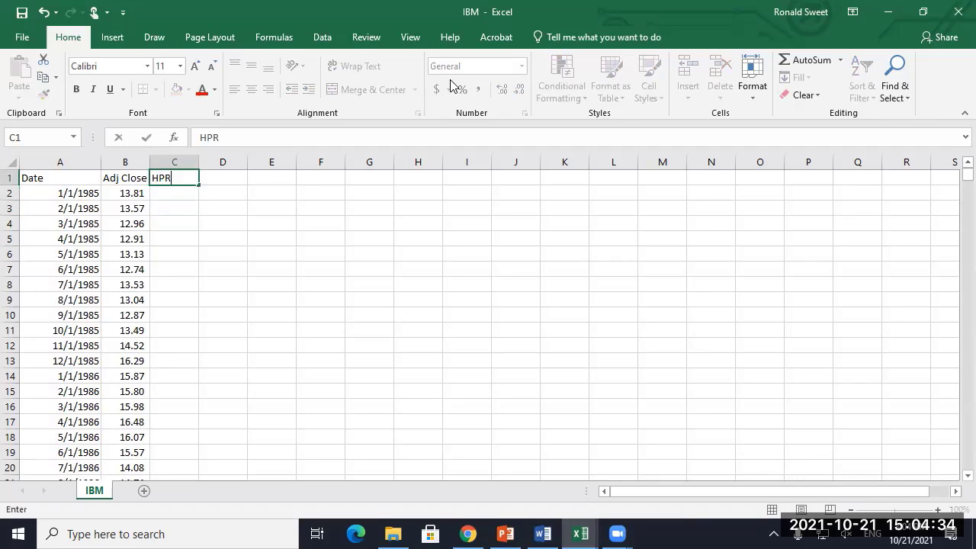
key(Return)
Step: Calculate the 2/1/1985 holding period return in C3 with the formula +(B3-B2+0)/B2
key(Down)
text(+()
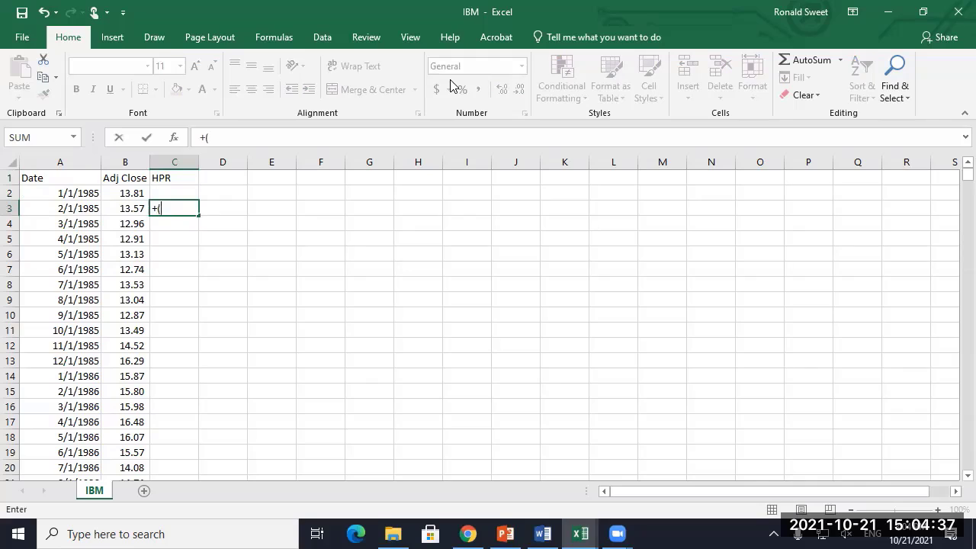
key(Left)
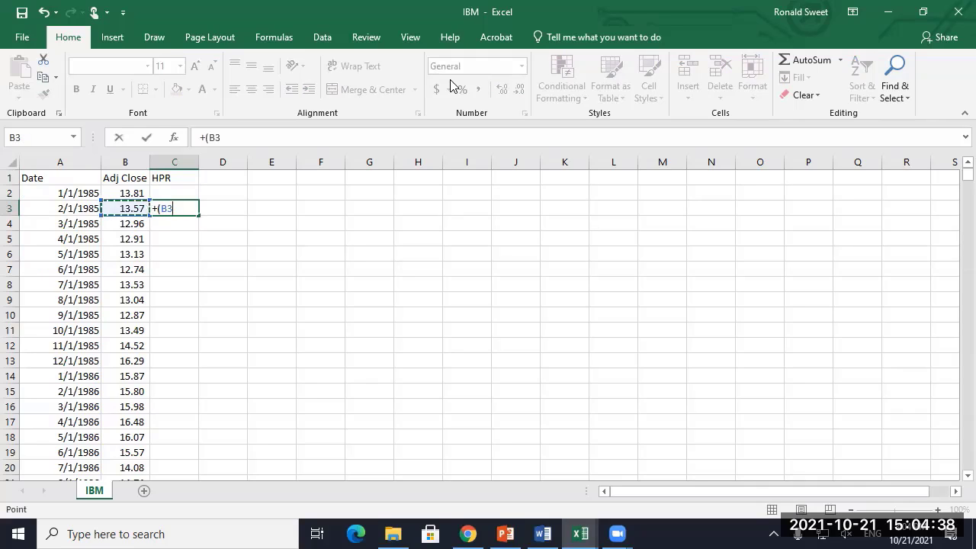
text(-)
key(Up)
text(+0)
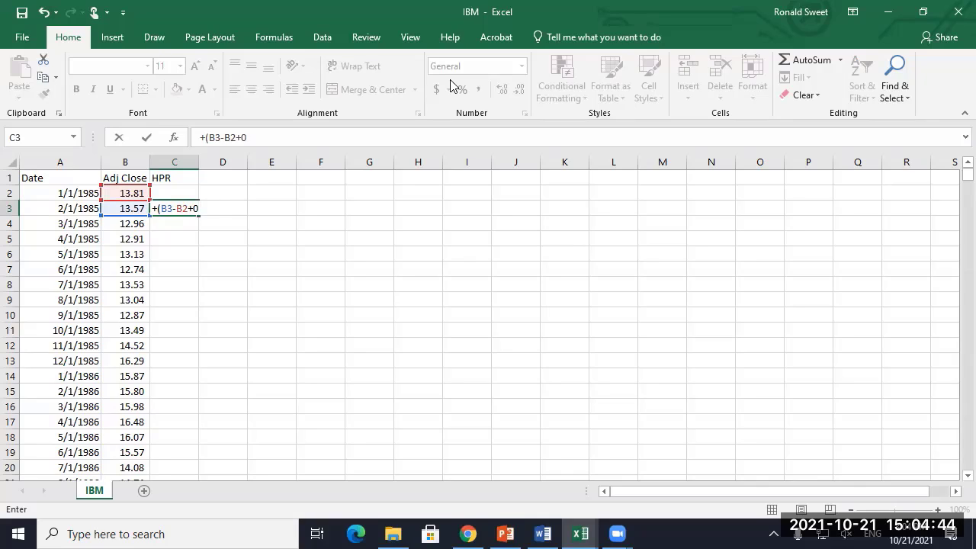
text()/)
key(Up)
key(Return)
Step: Format the return in C3 as a percentage with two decimals and fill its formula down through the last price row
key(Up)
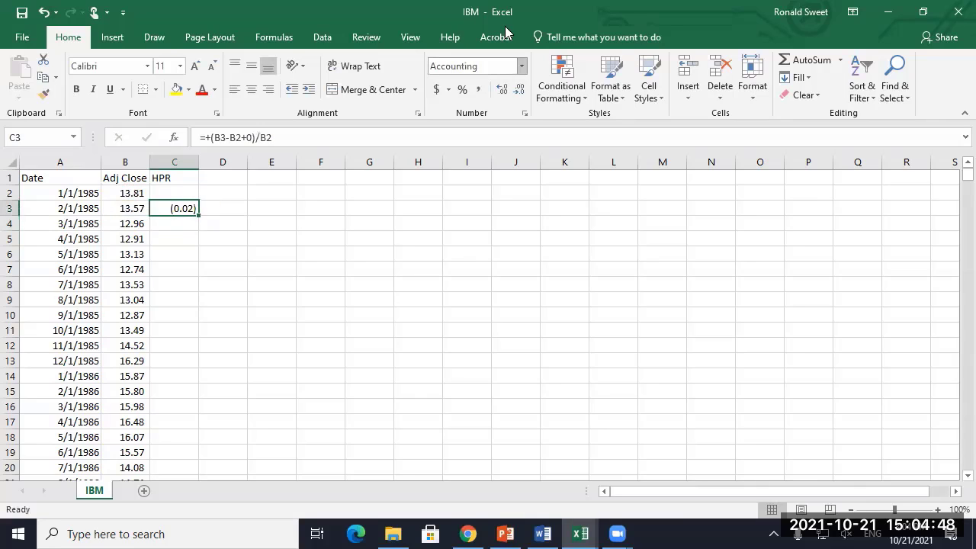
key(ctrl+shift+5)
click(502, 90)
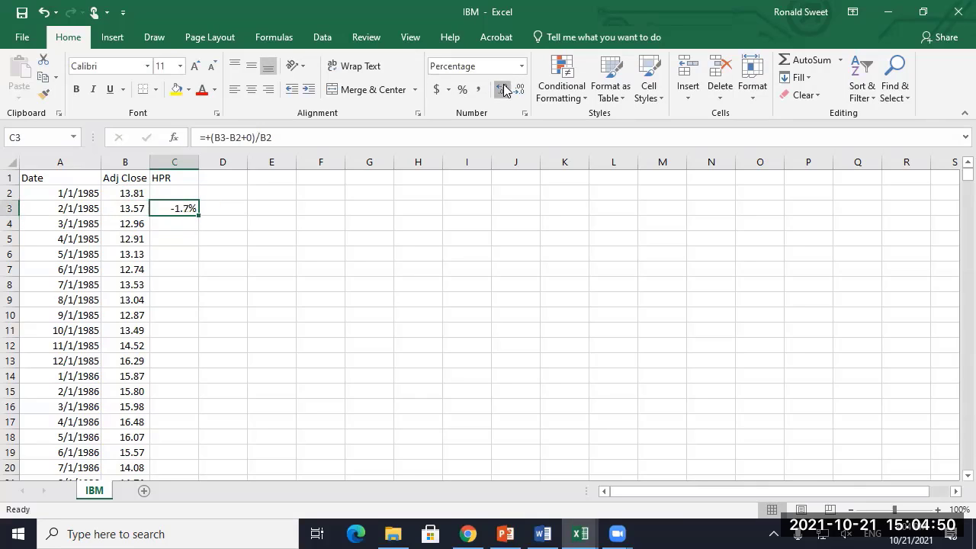
click(502, 90)
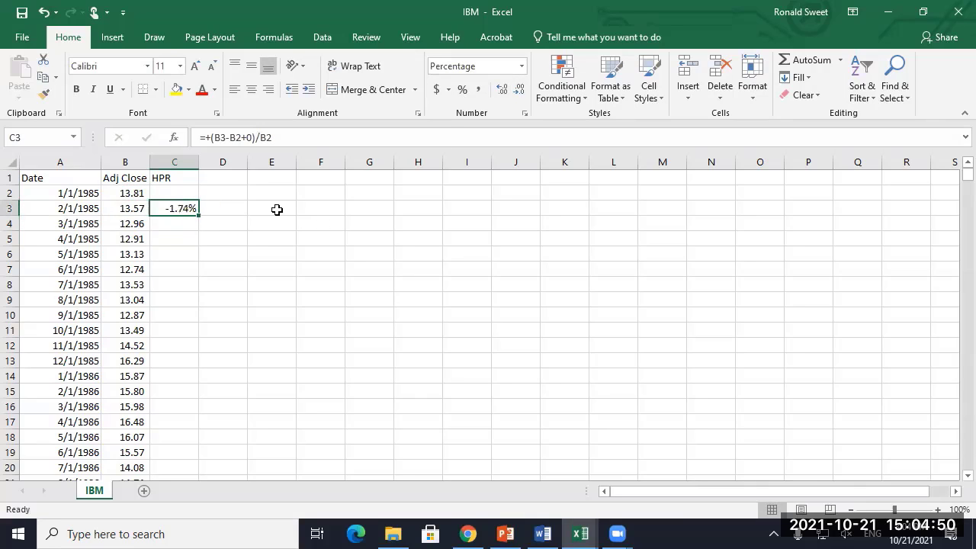
double_click(198, 216)
Step: Review the copied HPR formulas in rows 3 to 12 and check both ends of the Adj Close column
click(177, 206)
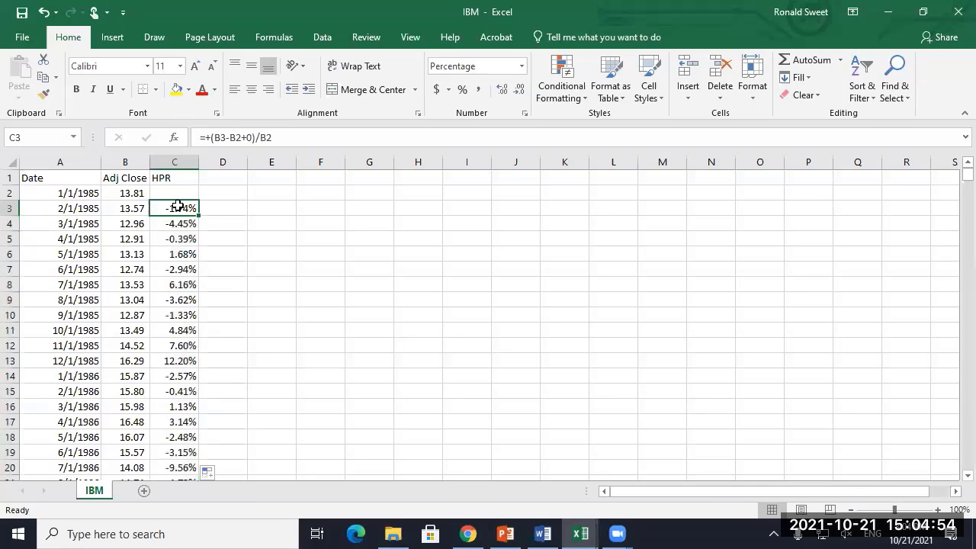
key(Down)
key(Down)
key(Down)
key(Down)
key(Down)
key(Down)
key(Down)
key(Down)
key(Down)
key(Down)
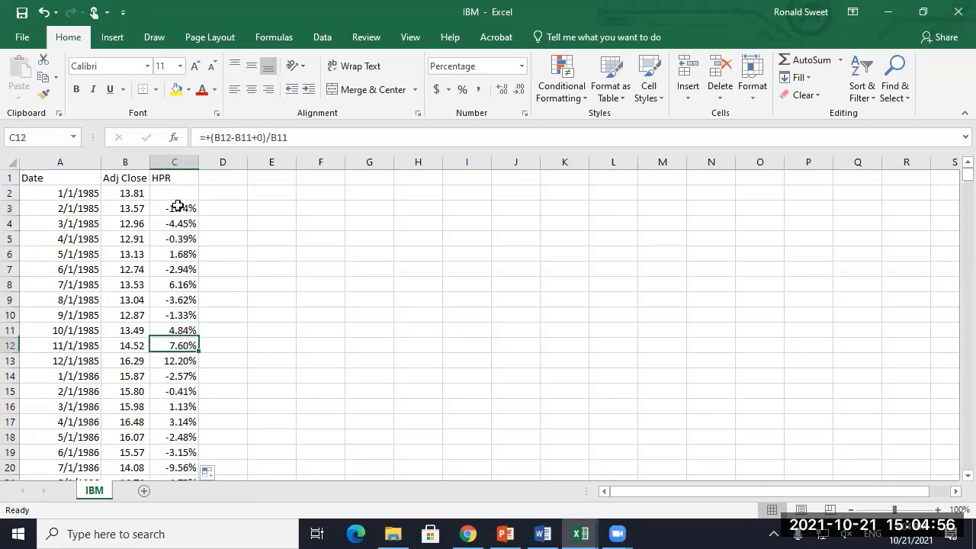
key(Left)
key(ctrl+Down)
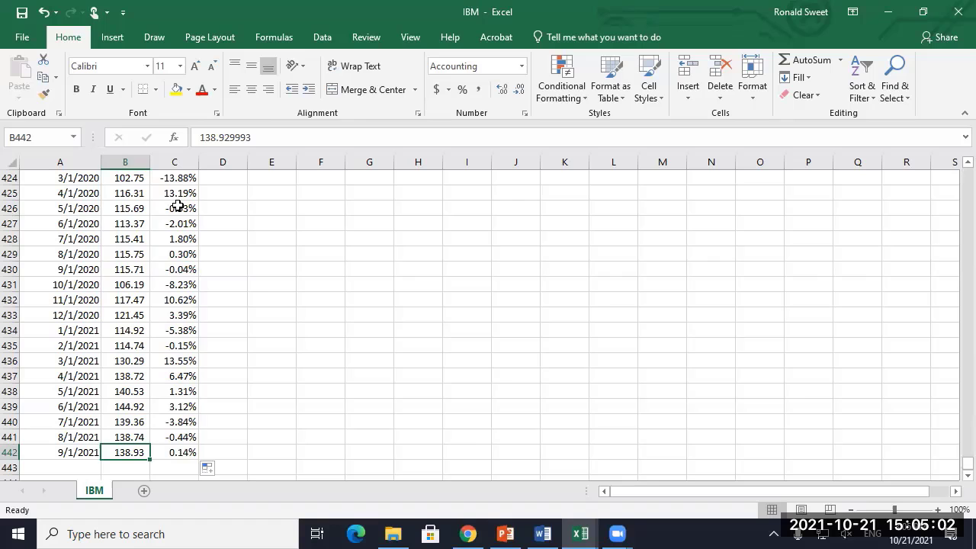
key(ctrl+Up)
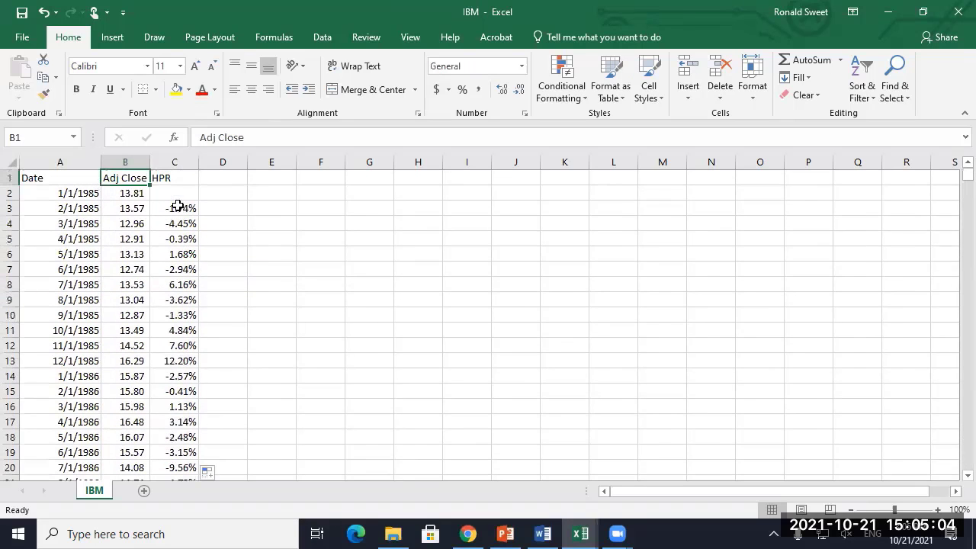
Step: Enter the label "Artimetic Average" in A444 below the price data
key(Down)
key(ctrl+Down)
key(Down)
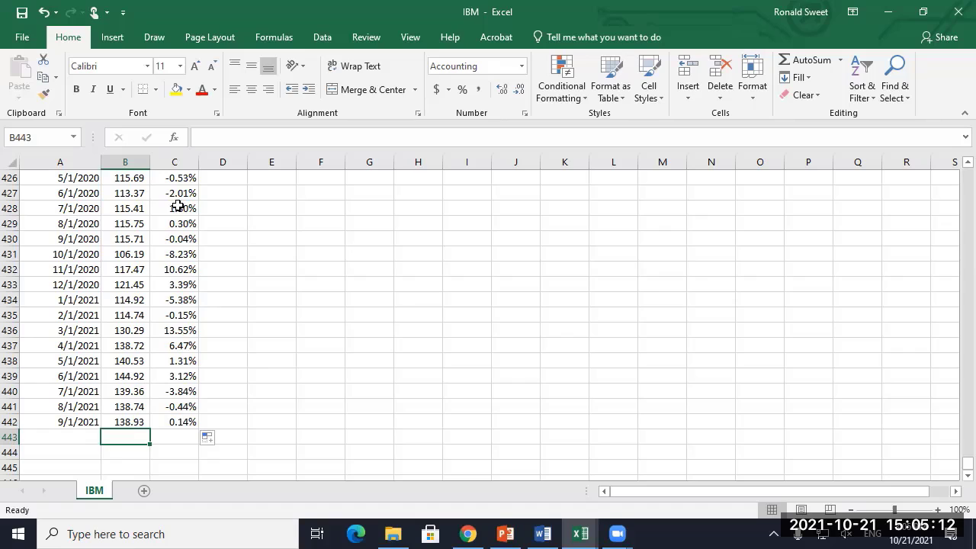
key(Down)
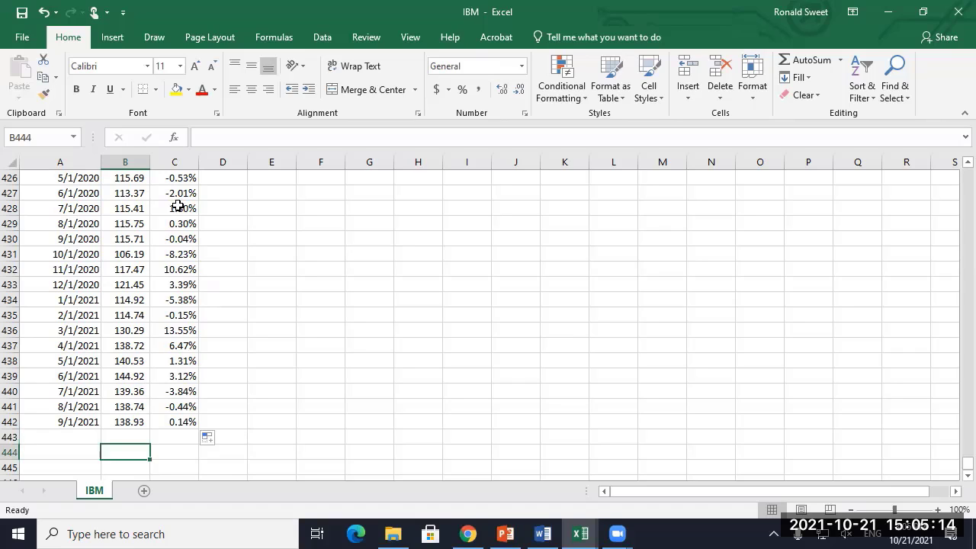
key(Left)
text(Artim)
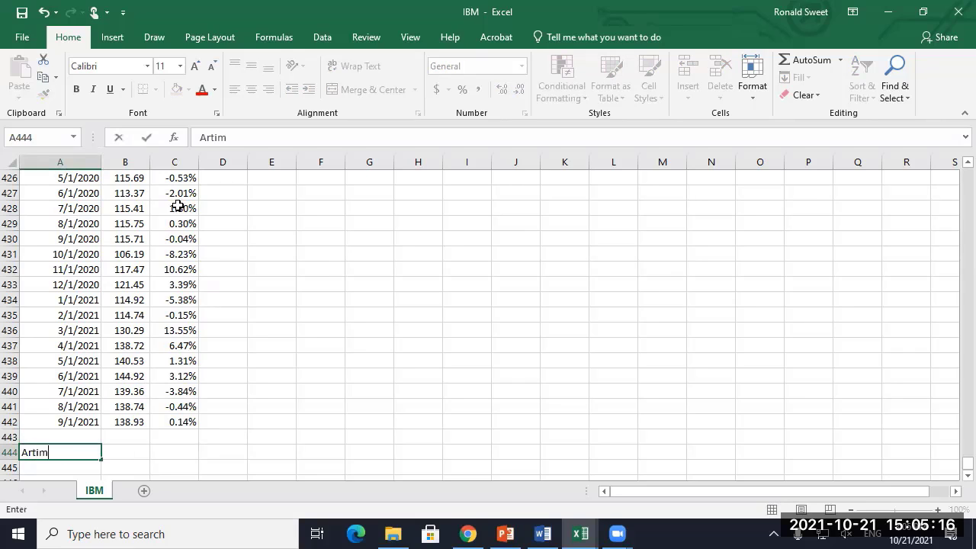
text(etic Average)
key(Return)
Step: Calculate the average of the monthly HPR values in C444 with the AVERAGE function
key(Up)
key(Right)
key(Right)
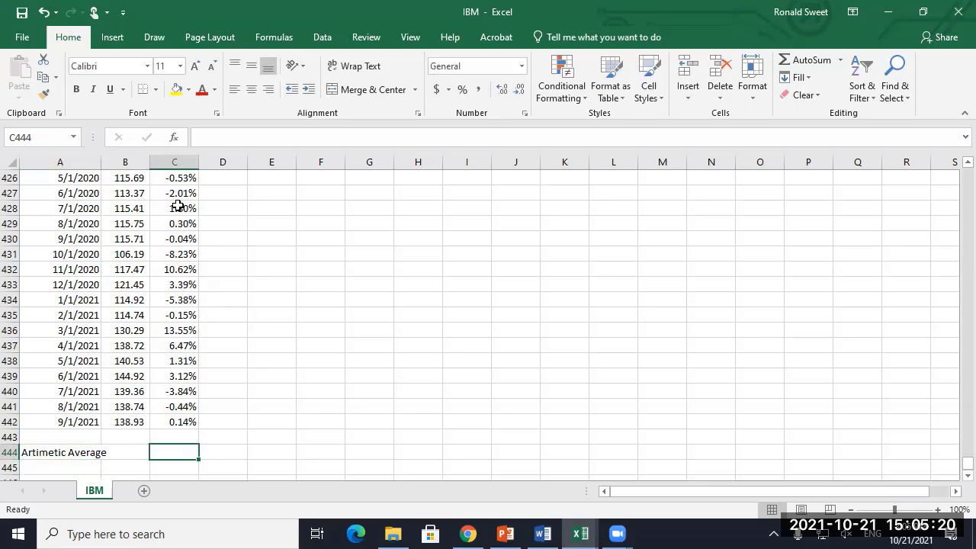
text(=average()
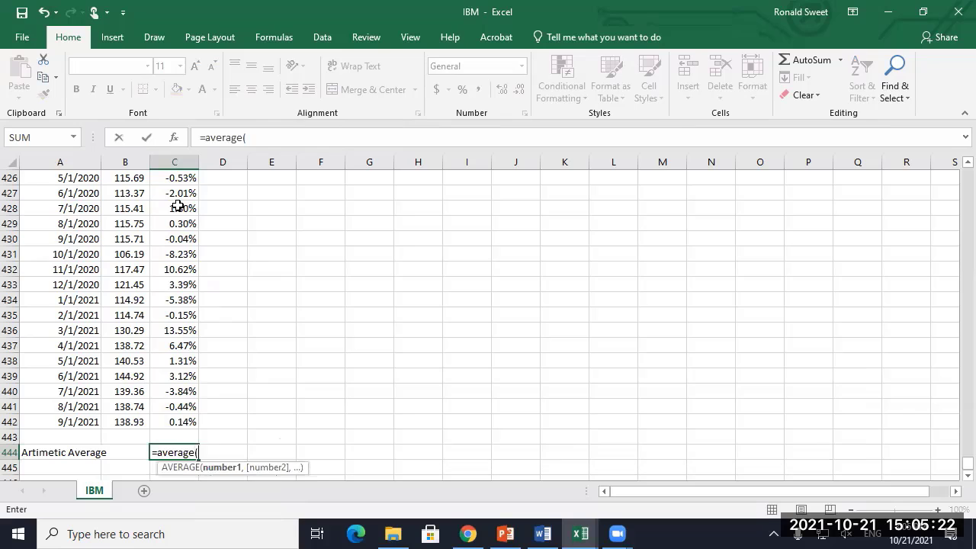
key(Up)
key(Up)
key(ctrl+shift+Up)
key(Return)
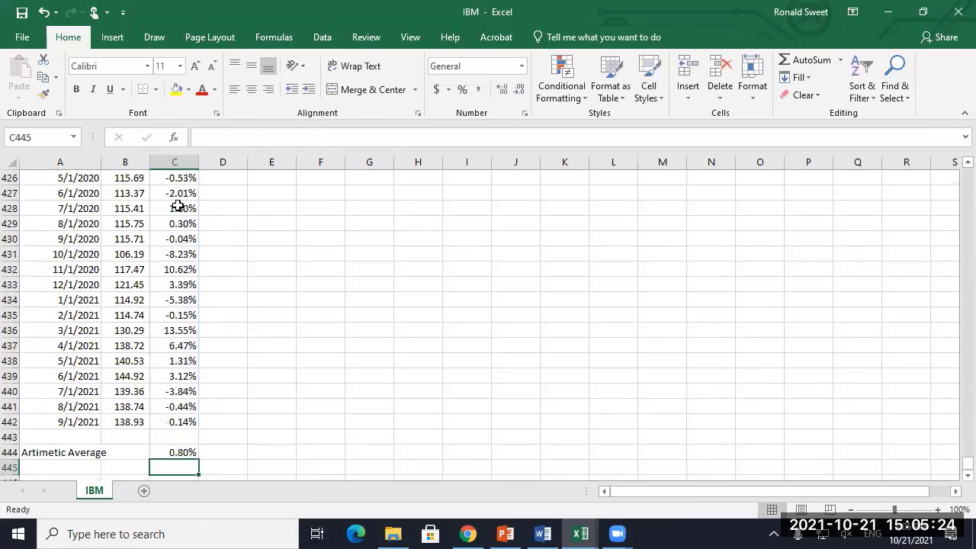
Step: Check the range of HPR values and enter the label "Number of Periods" in A443 above the average's label
key(Up)
key(Up)
key(Up)
key(ctrl+shift+Up)
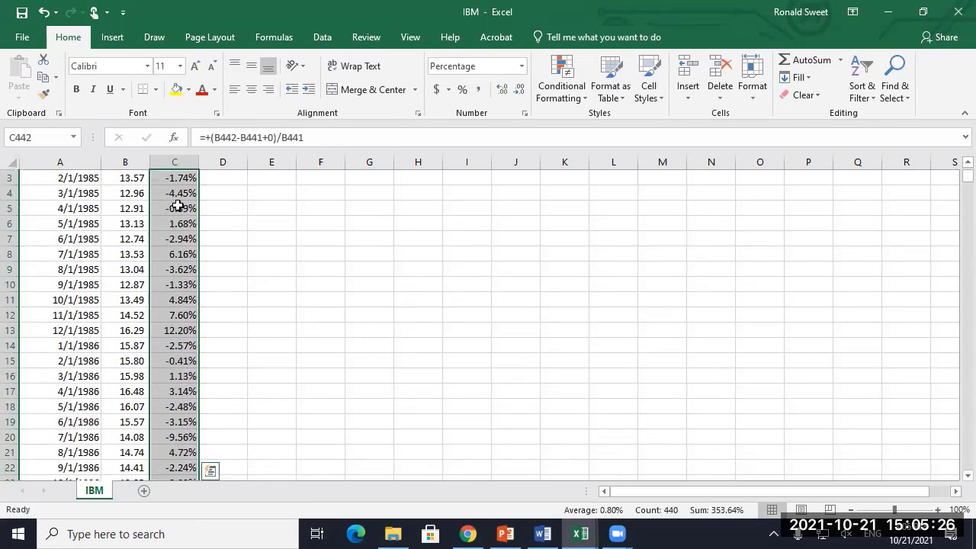
key(Down)
key(Down)
key(Up)
key(Left)
key(Left)
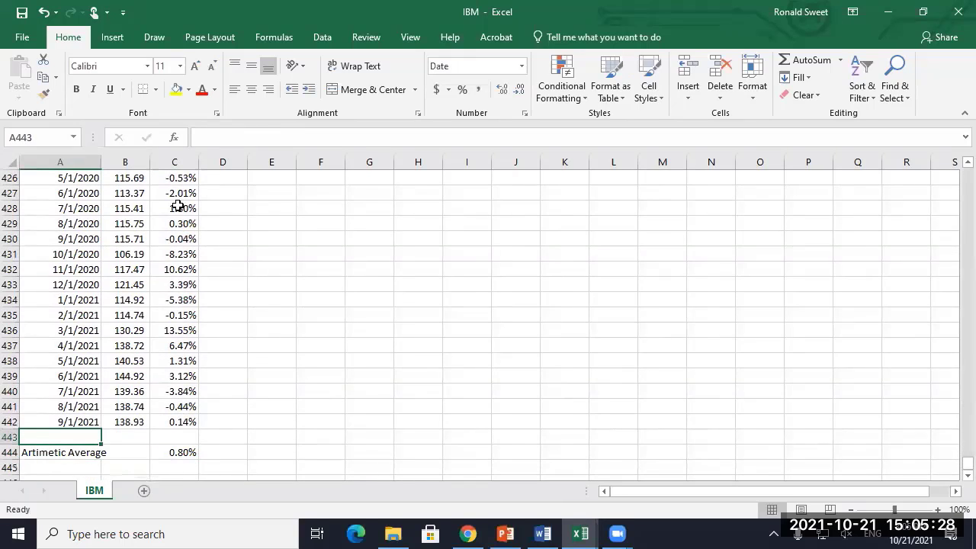
text(Number of Periods)
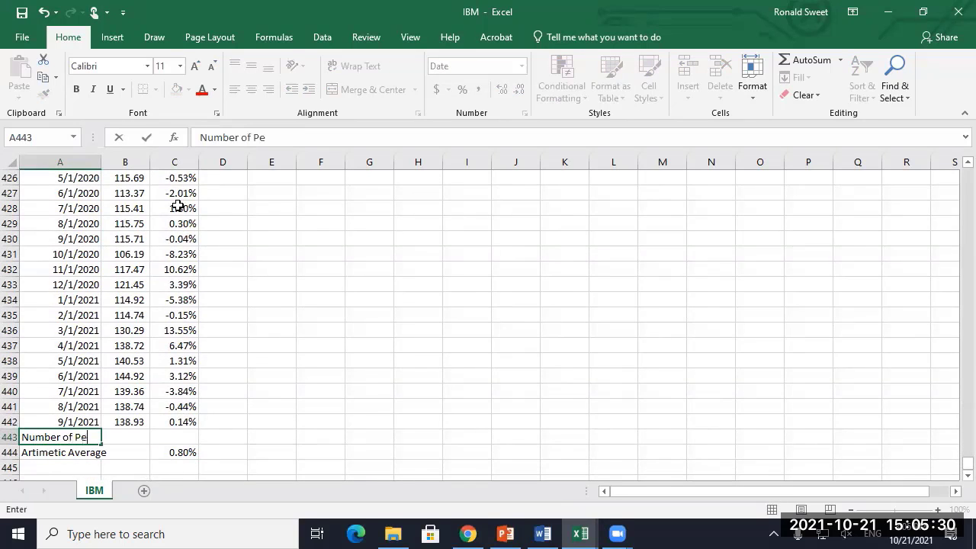
Step: Count the monthly returns in C443 with the formula =COUNTA(C3:C442)
key(Right)
key(Right)
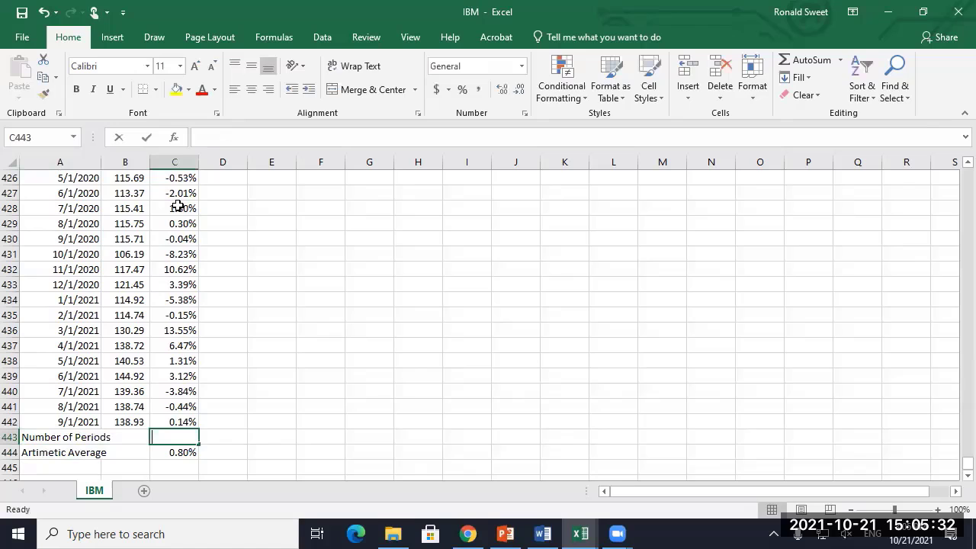
text(=counta()
key(Up)
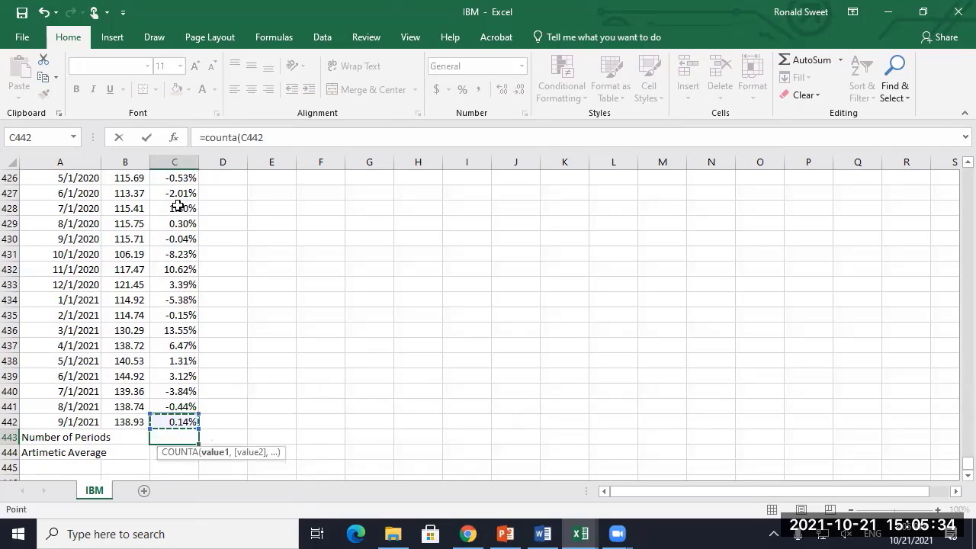
key(ctrl+shift+Up)
key(Return)
Step: Format the period count in C443 in comma style without decimals
key(Up)
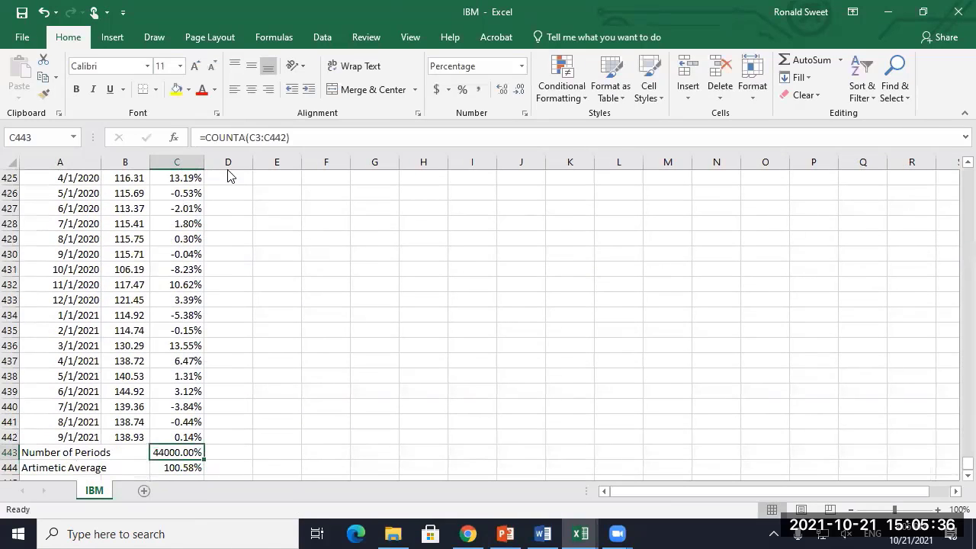
click(478, 89)
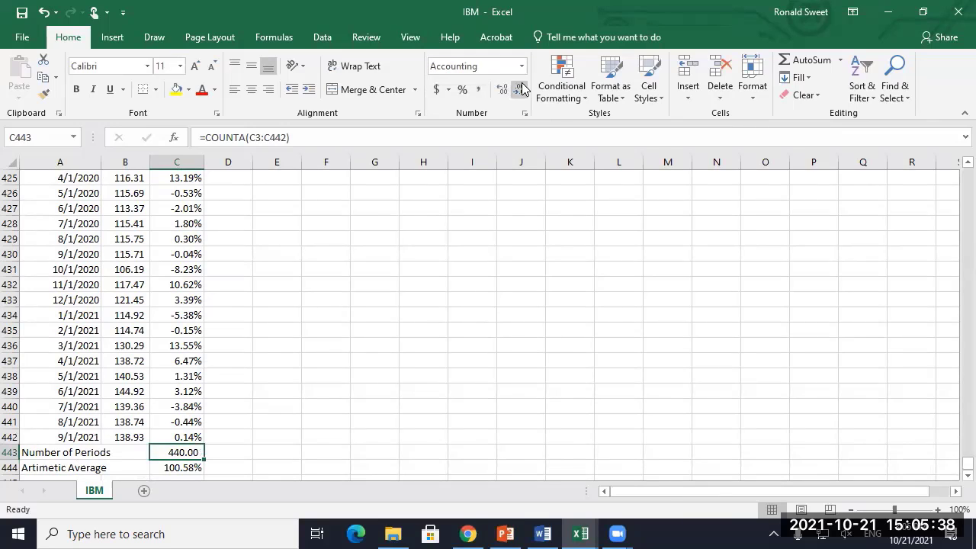
click(521, 89)
click(521, 89)
Step: Enter the label "Annualized" in A445, beneath the arithmetic average's label
scroll(152, 371, down, 2)
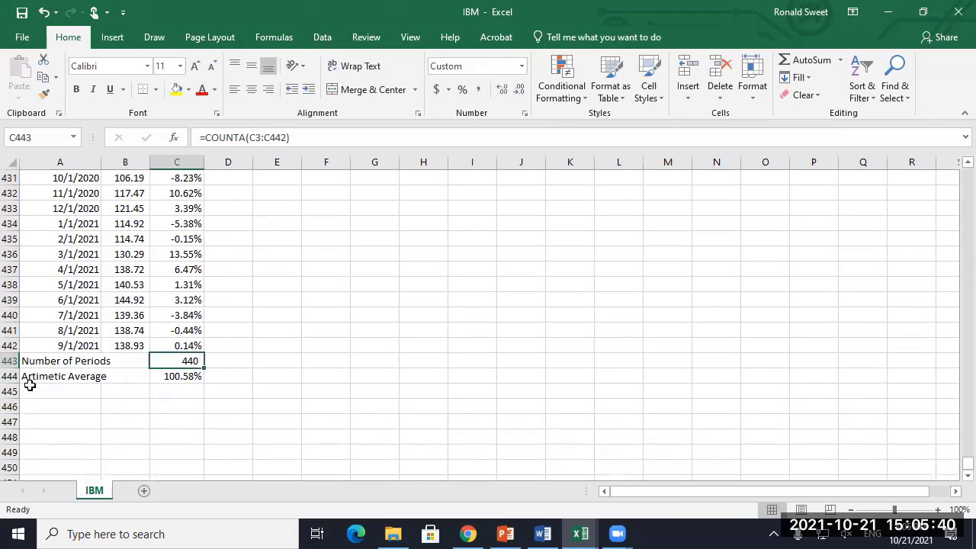
click(36, 405)
click(36, 362)
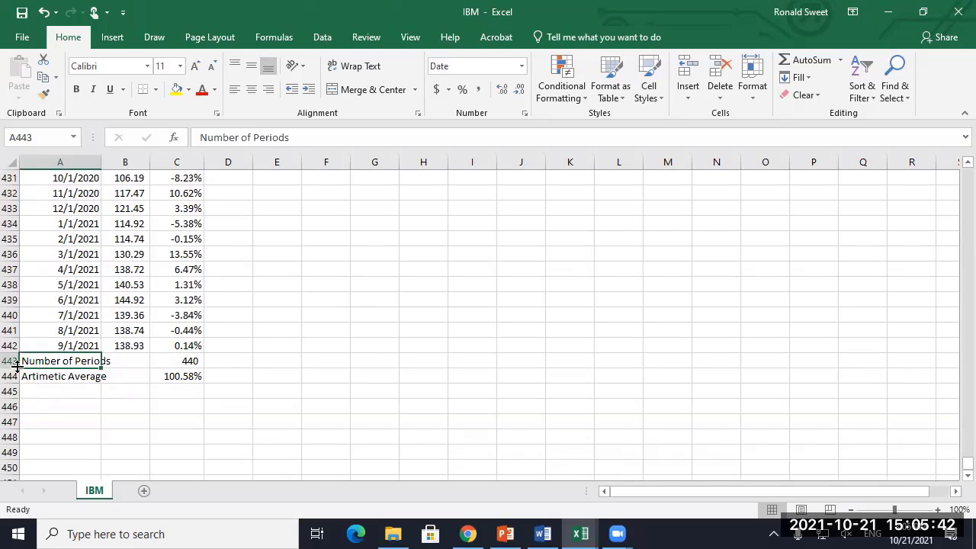
click(47, 411)
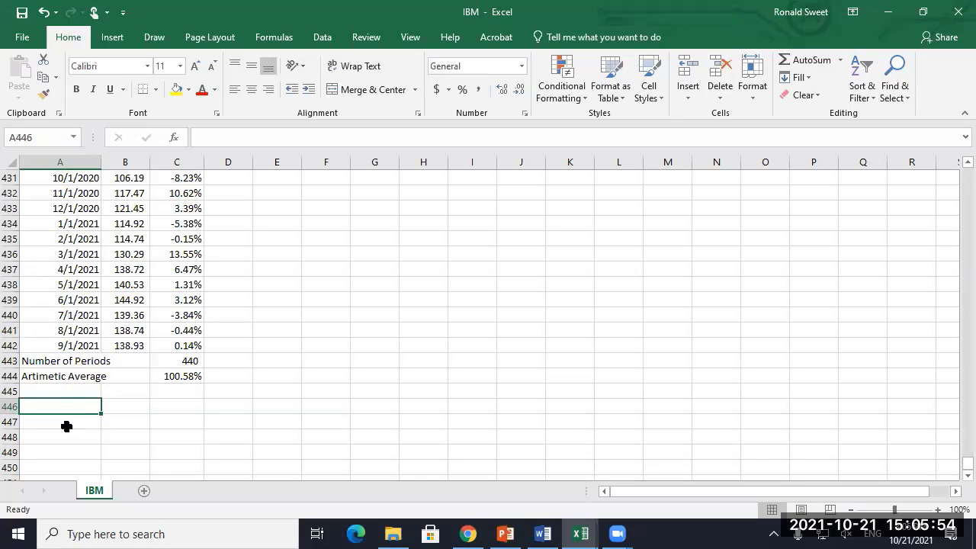
click(42, 390)
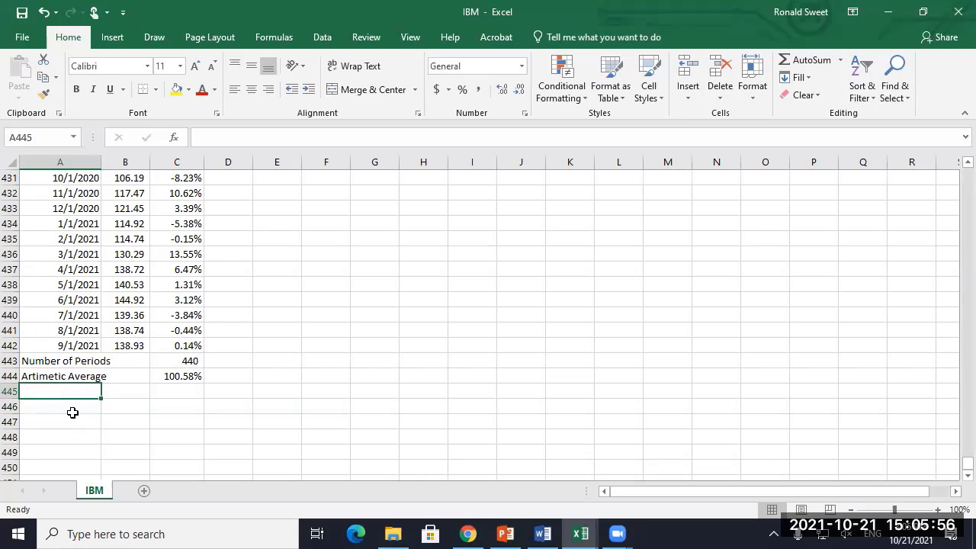
text(Annualized)
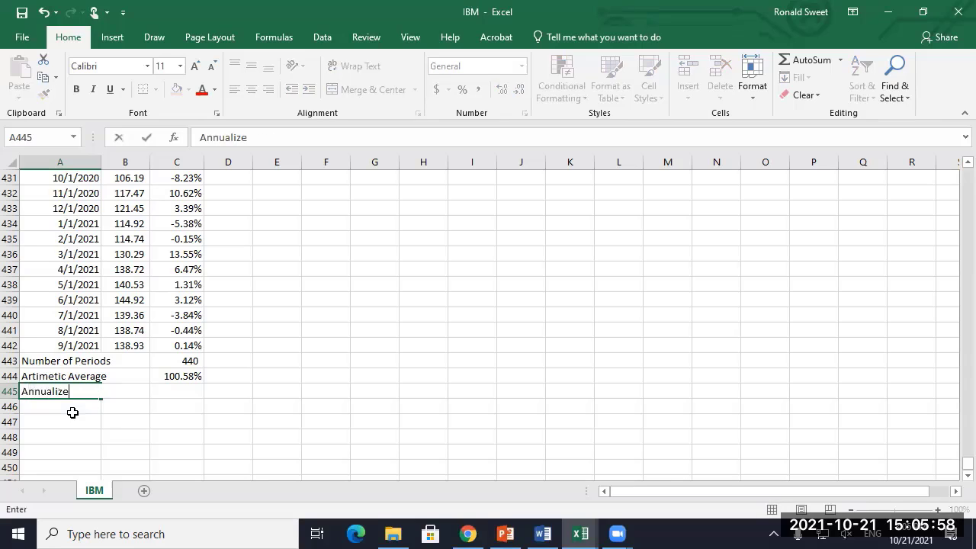
key(Return)
Step: Correct the arithmetic average formula in C444 to =AVERAGE(C3:C442) so it leaves out the period count
key(Up)
key(Right)
key(Right)
key(Up)
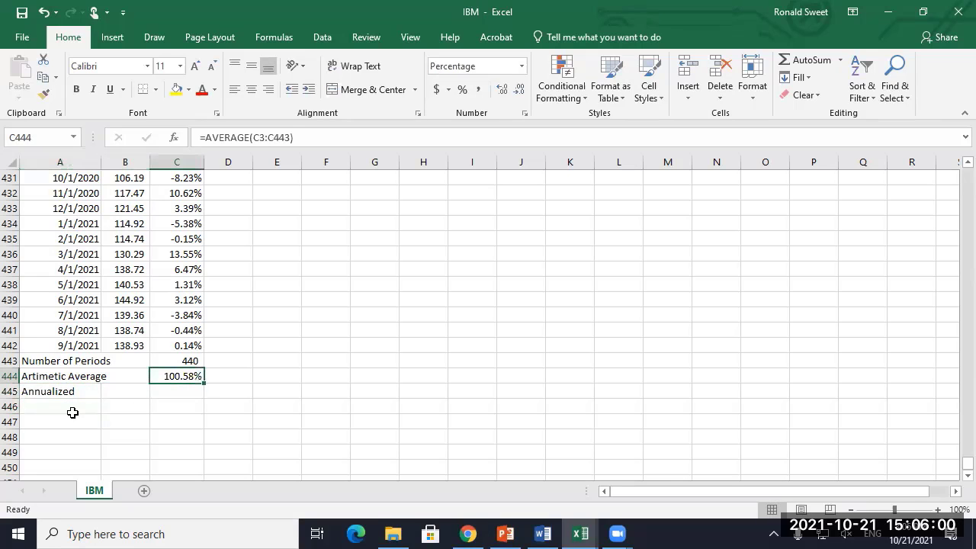
key(F2)
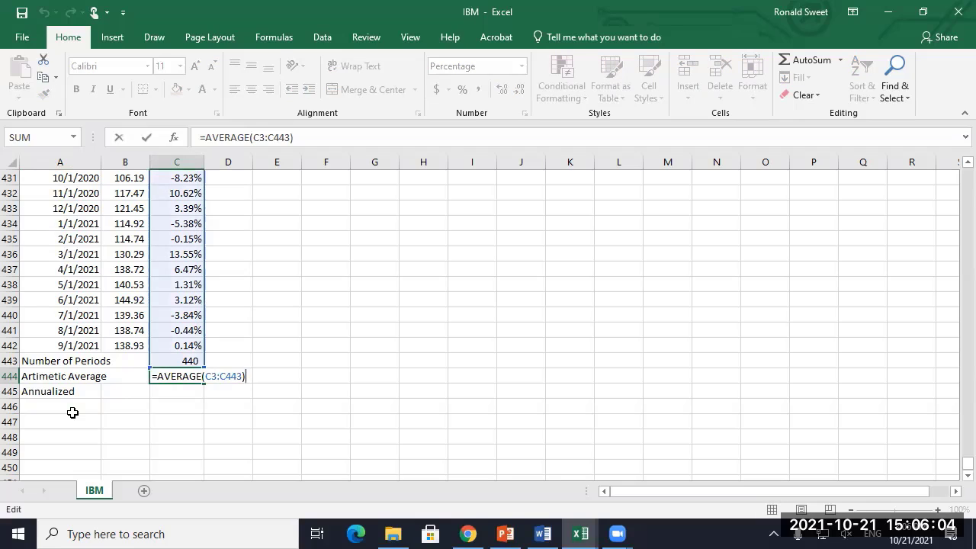
key(Left)
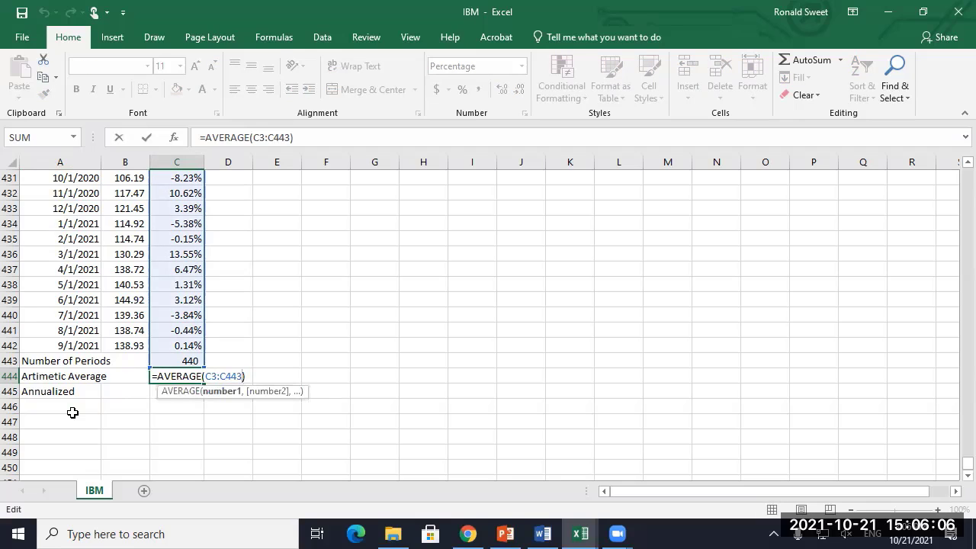
key(BackSpace)
text(2)
key(Return)
key(Up)
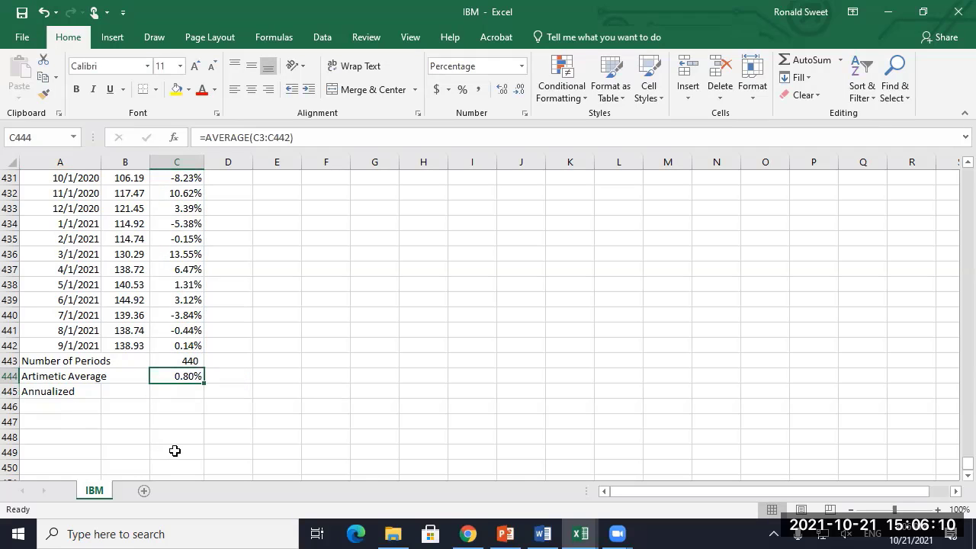
scroll(175, 451, up, 5)
scroll(175, 451, down, 1)
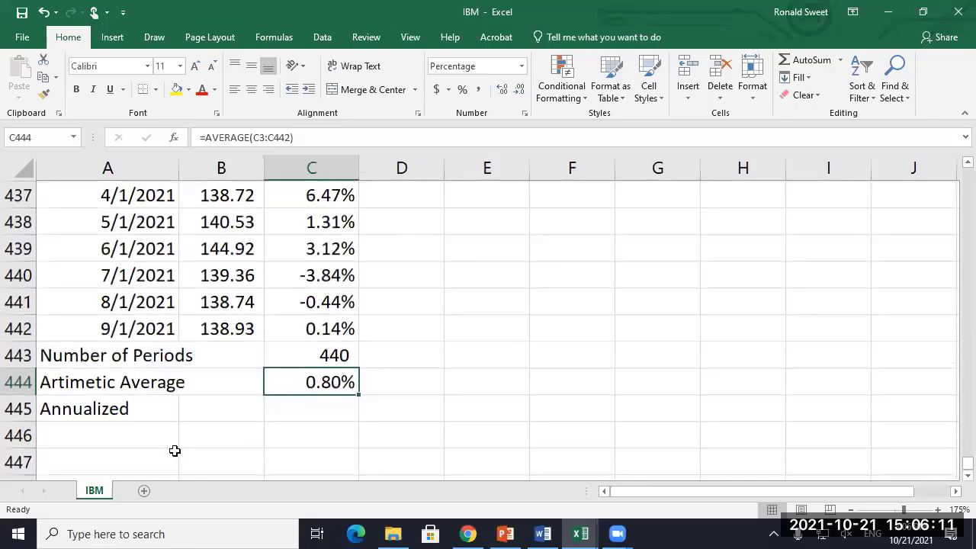
double_click(304, 384)
key(Escape)
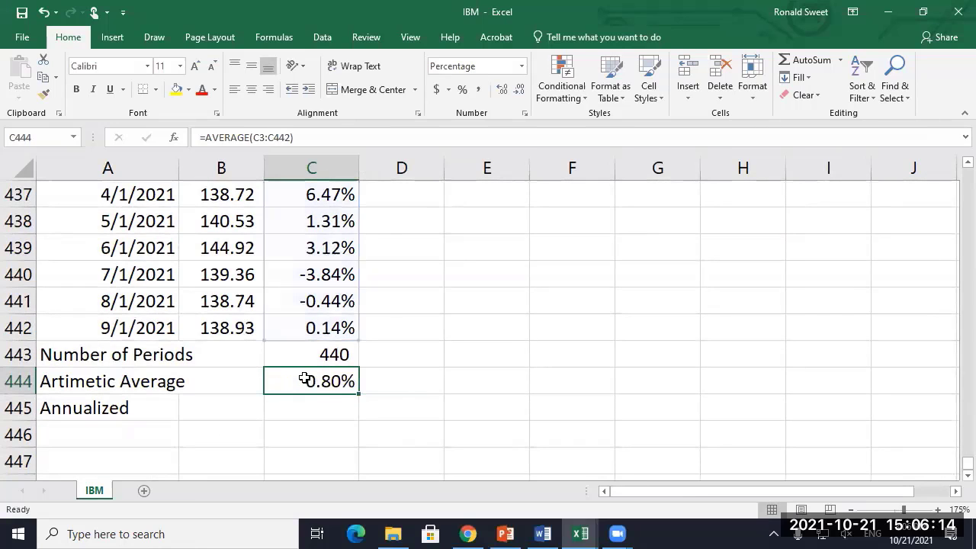
Step: Annualize the monthly arithmetic average in C445 with the formula +C444*12
click(289, 421)
text(+)
key(Up)
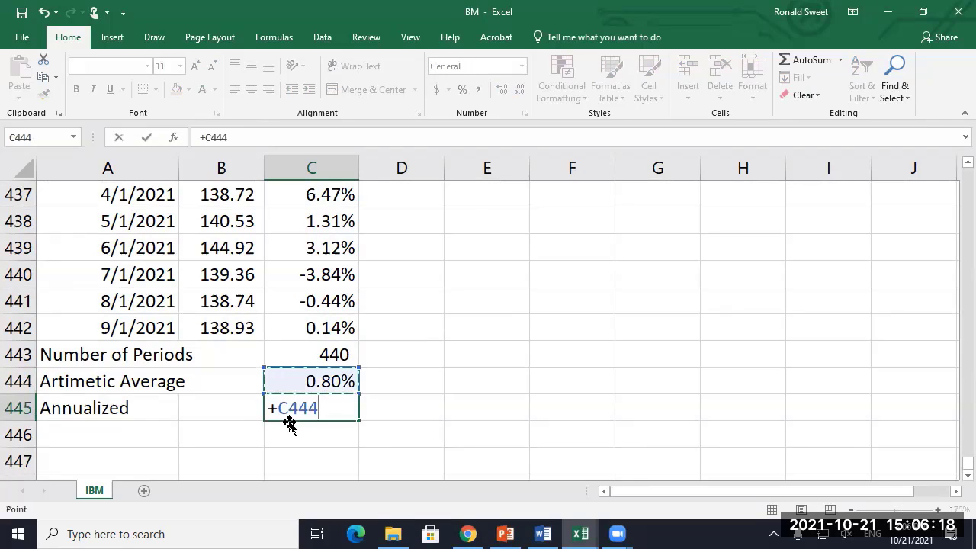
text(*12)
key(Return)
Step: Format the annualized return in C445 as a percentage with two decimals
click(289, 422)
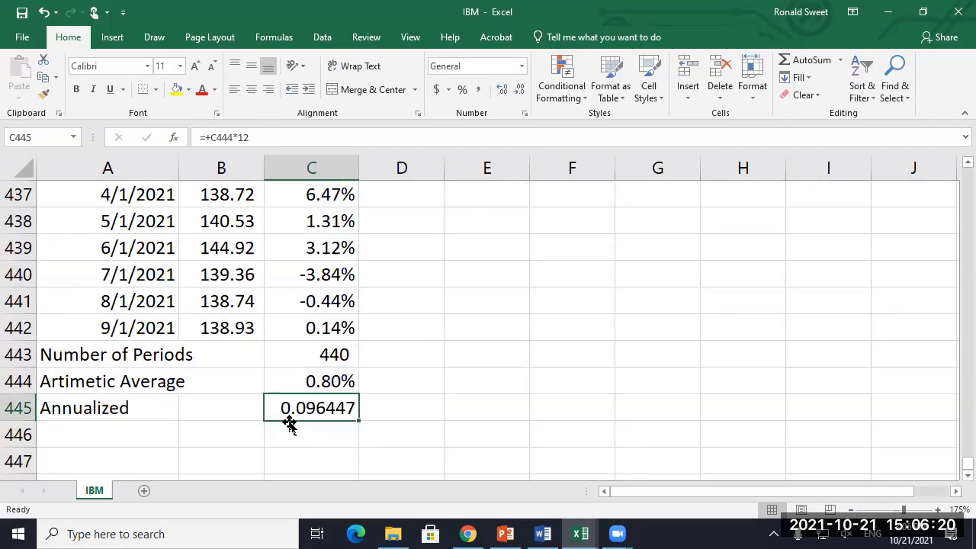
click(462, 90)
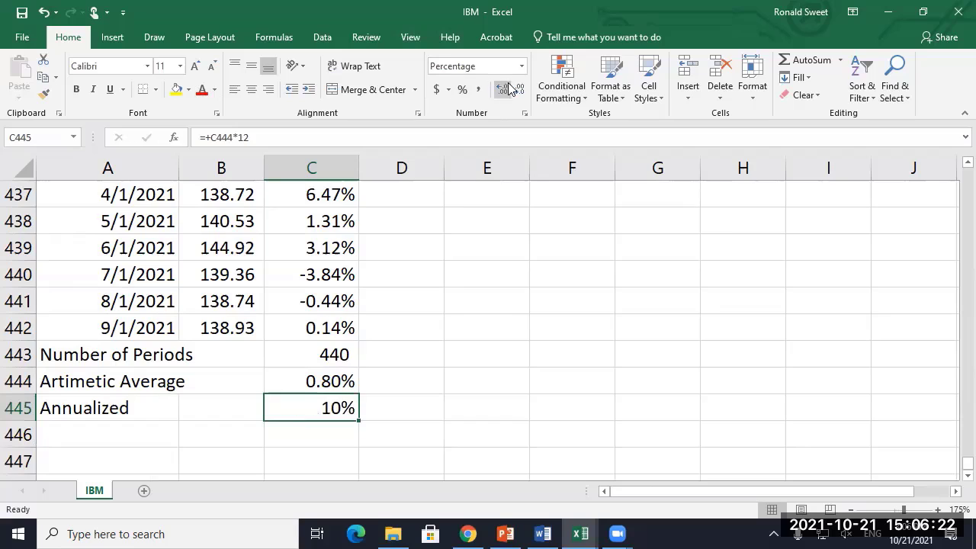
click(509, 89)
click(505, 90)
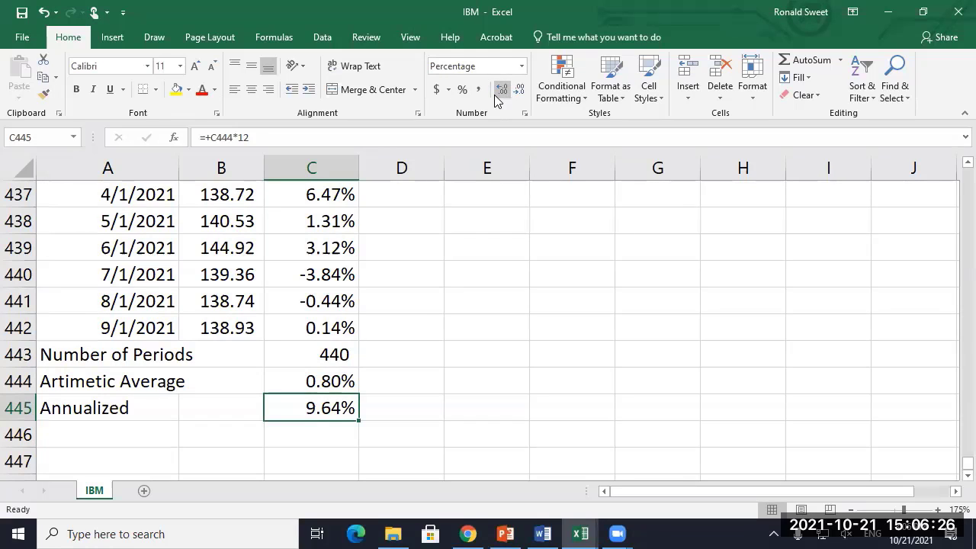
Step: Center the HPR and Adj Close column headings in C1 and B1
key(Up)
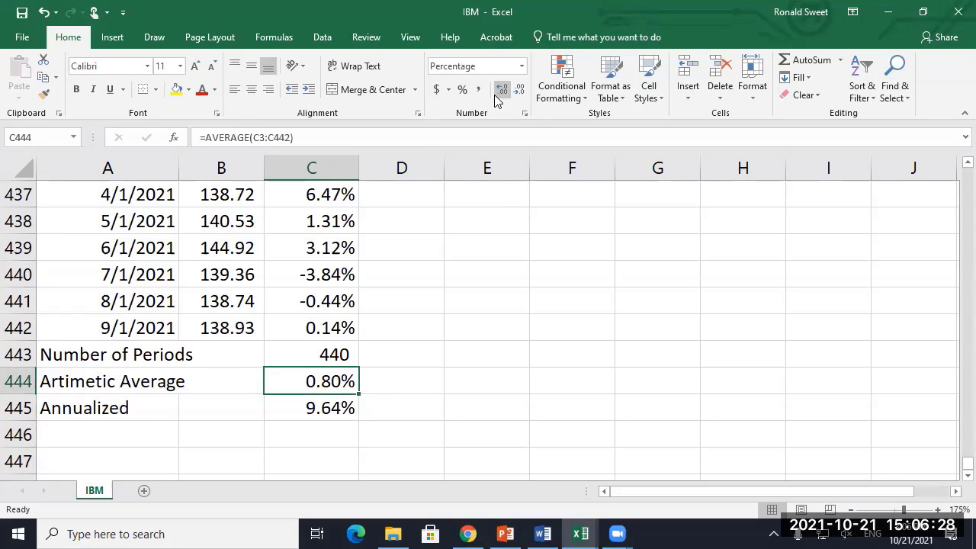
key(ctrl+Up)
key(ctrl+Up)
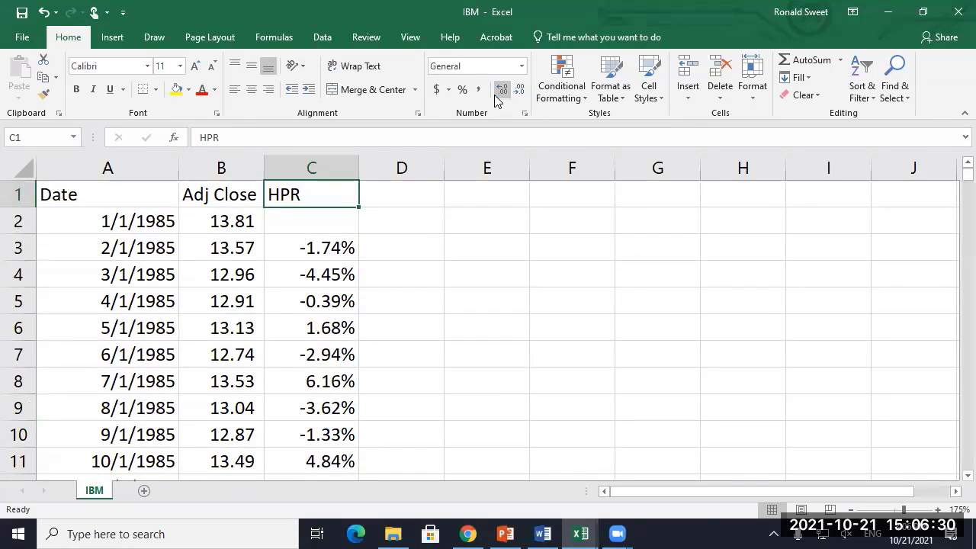
click(248, 90)
click(200, 191)
click(266, 90)
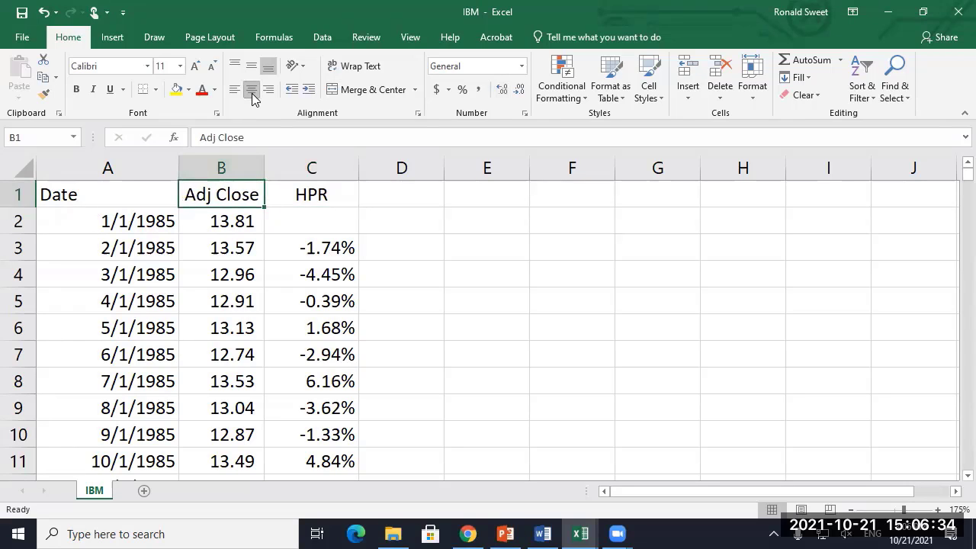
Step: Add the heading "Linked" in D1 and enter the starting value 1 in D2
click(324, 195)
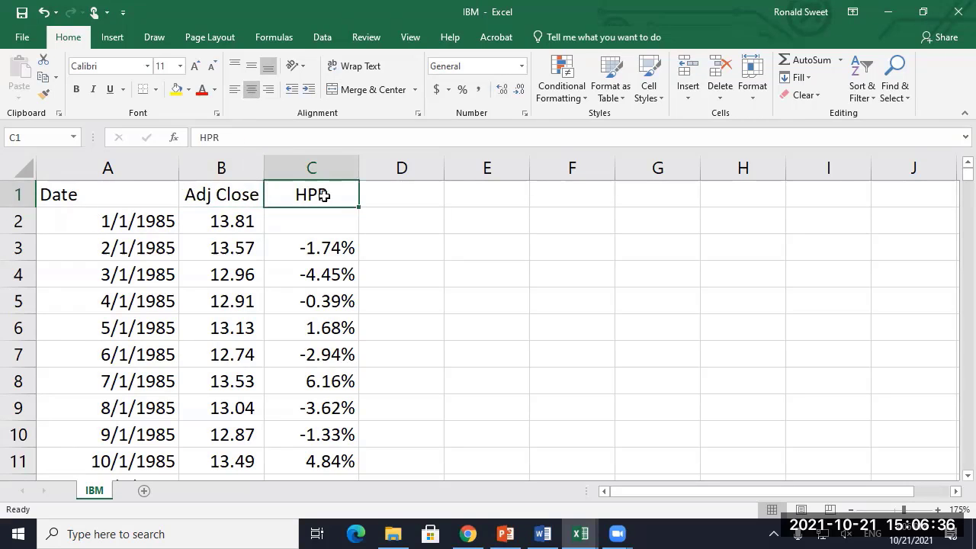
key(Right)
text(Linked)
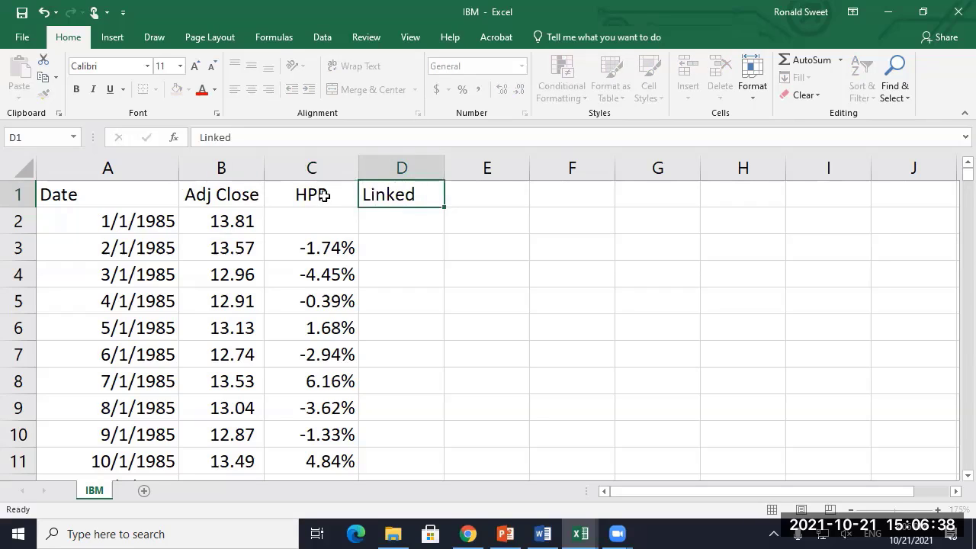
key(Return)
text(1)
key(Return)
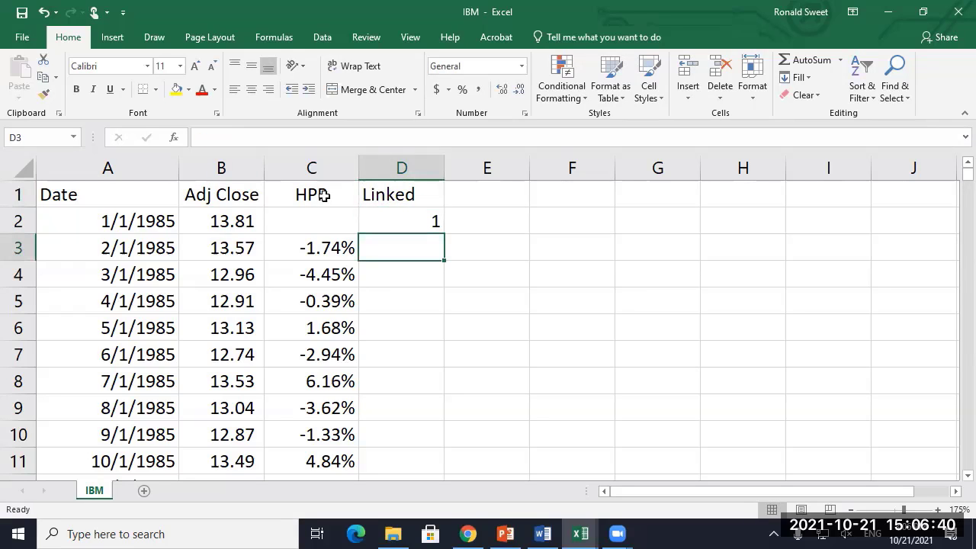
Step: Calculate the first linked return value in D3 with the formula +D2*(1+C3)
text(+)
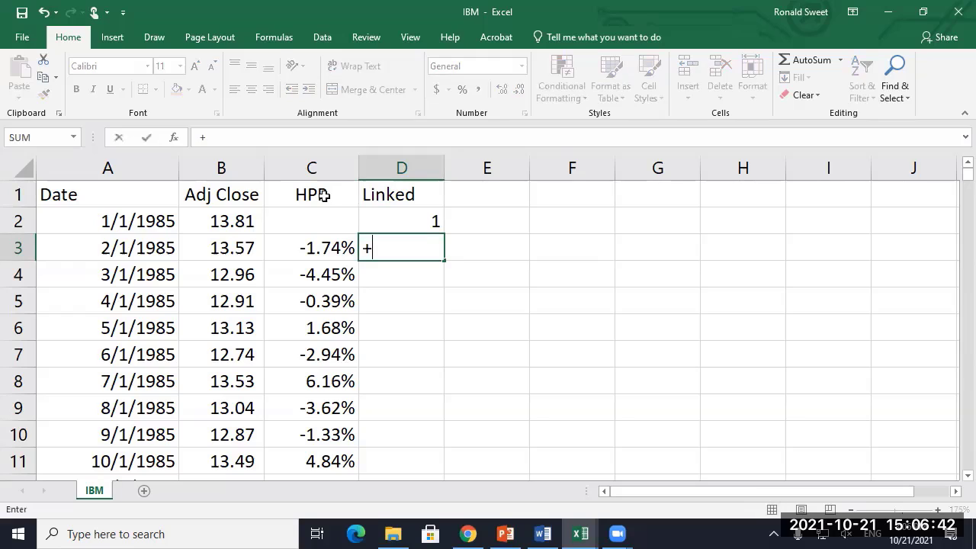
key(Up)
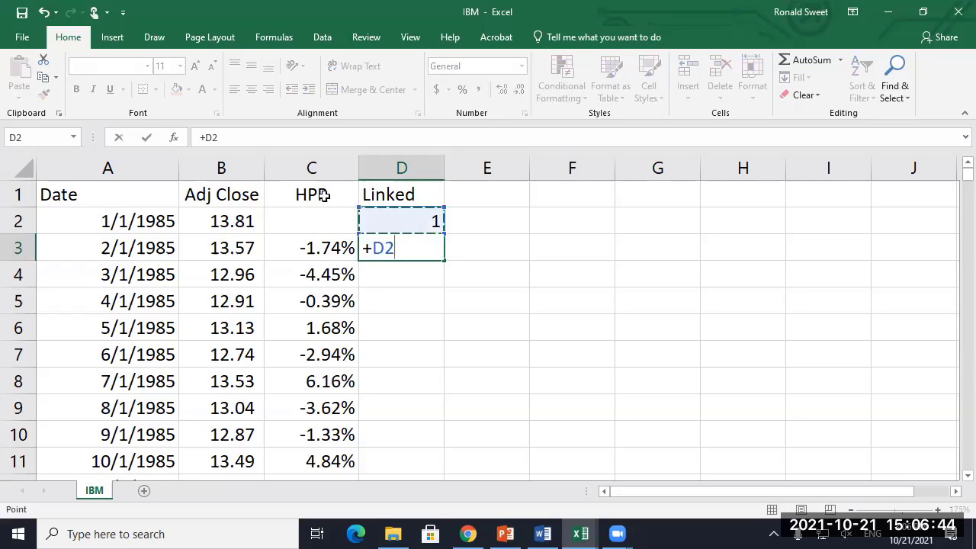
text(*)
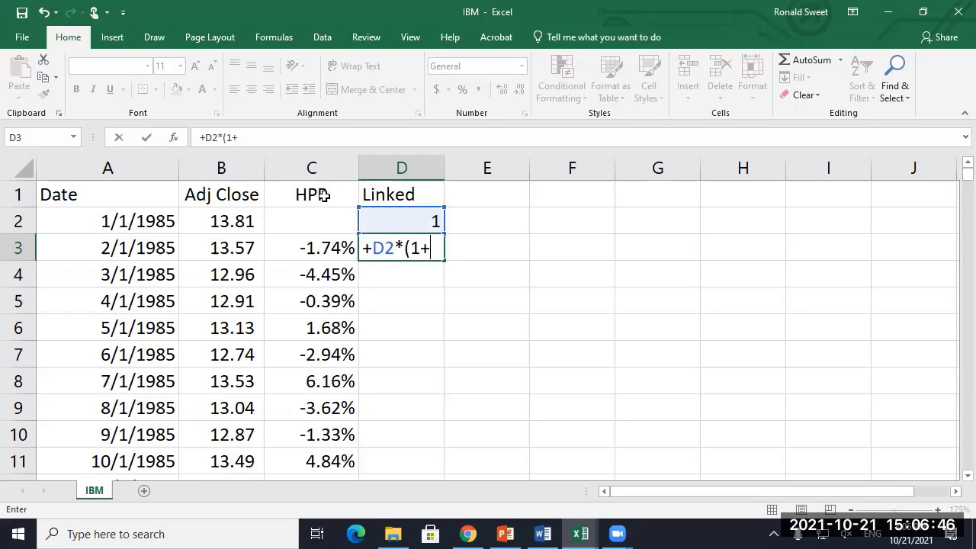
text((1+)
key(Left)
text())
key(Return)
key(Up)
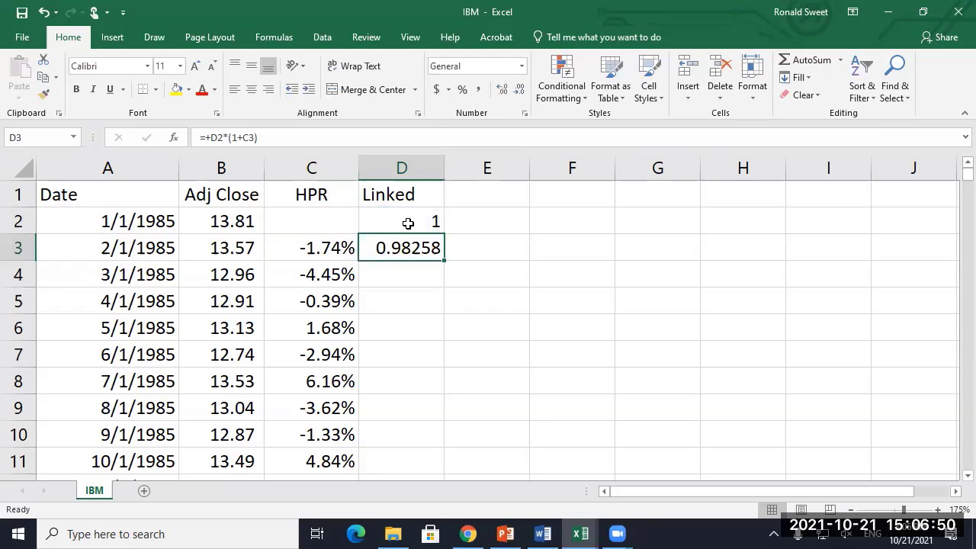
Step: Format D2:D3 in comma style and fill the linked formula from D3 down to D8
drag(407, 220, 408, 249)
click(478, 90)
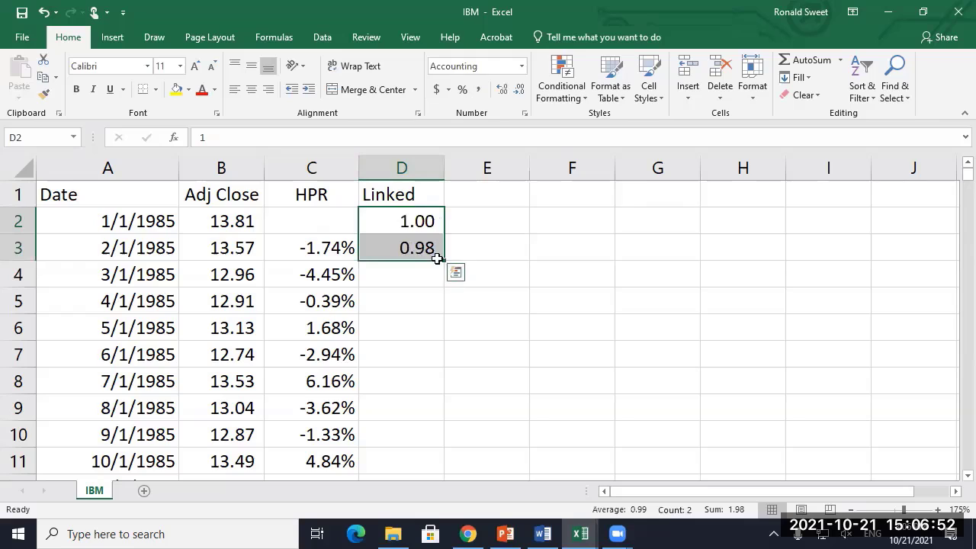
click(407, 248)
drag(445, 263, 435, 395)
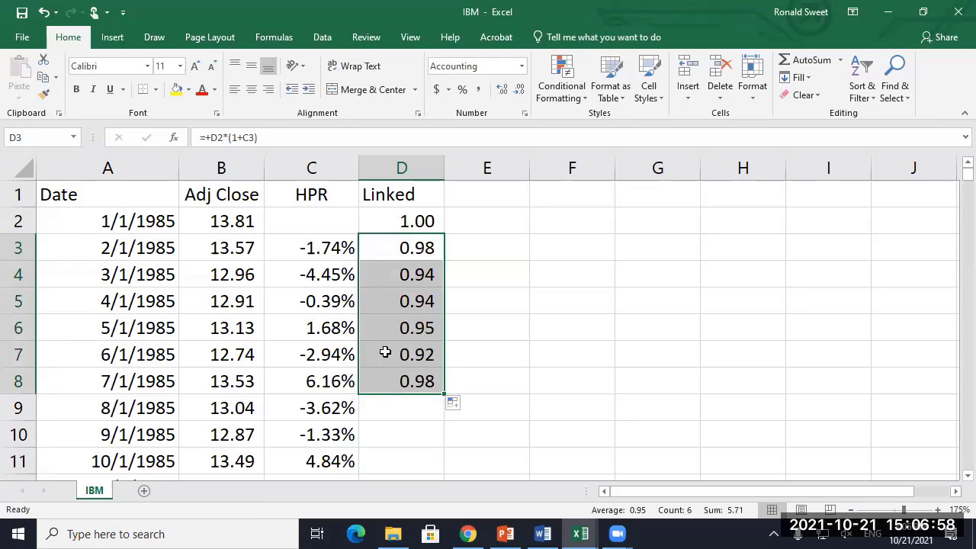
Step: Fill the linked formula from D8 down to D13 and on through the remaining months of the Linked column
click(408, 384)
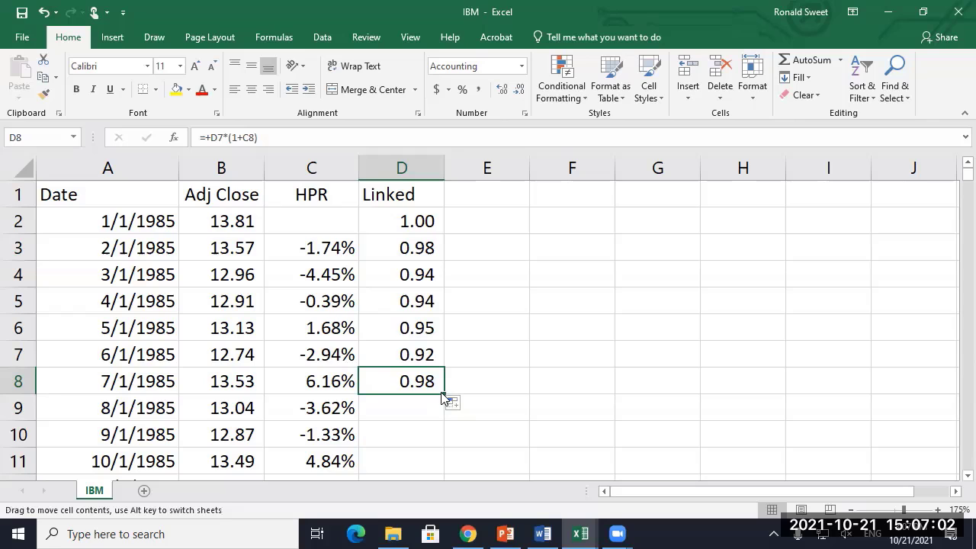
mouse_move(444, 395)
mouse_down()
mouse_move(446, 495)
mouse_move(442, 410)
mouse_up()
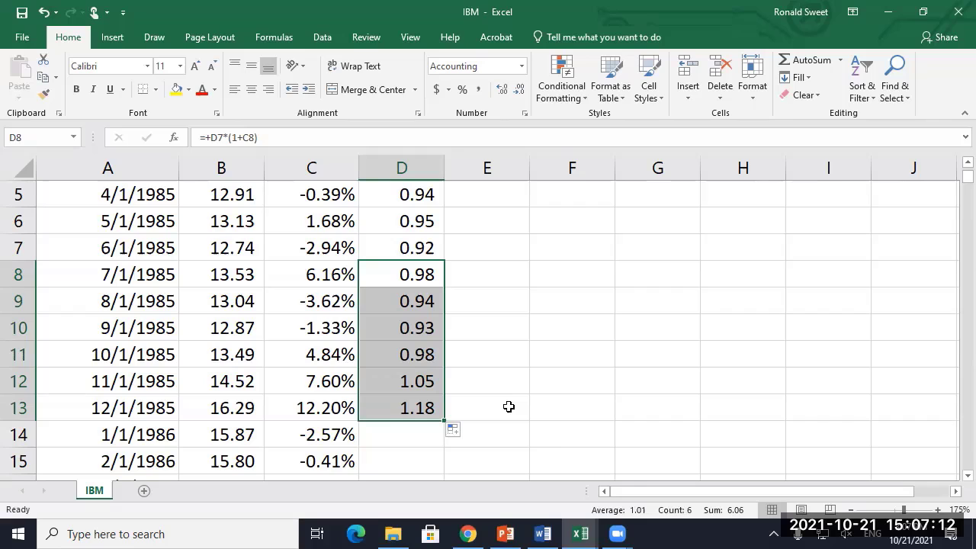
scroll(488, 412, down, 2)
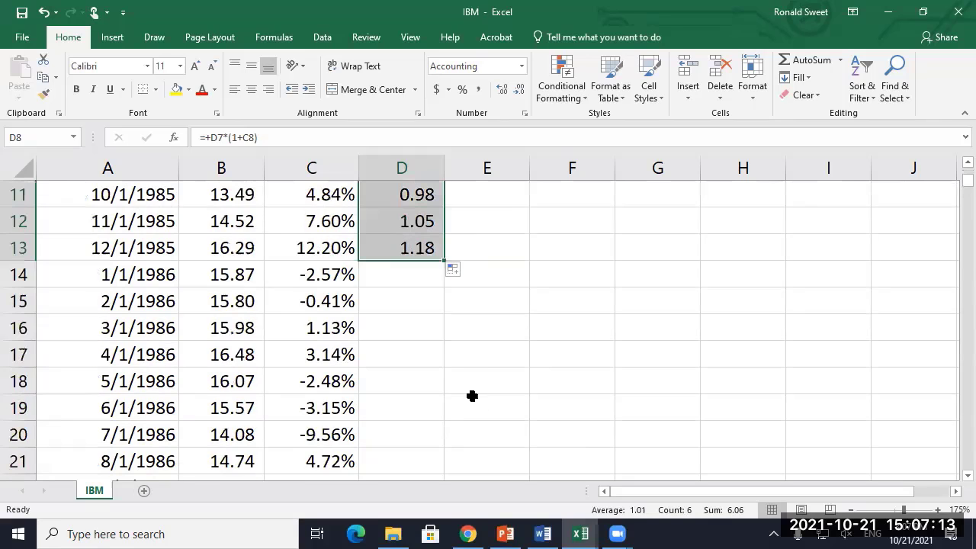
double_click(443, 258)
Step: Examine how the linked values in column D develop from August to October 1987
click(499, 379)
scroll(496, 377, down, 6)
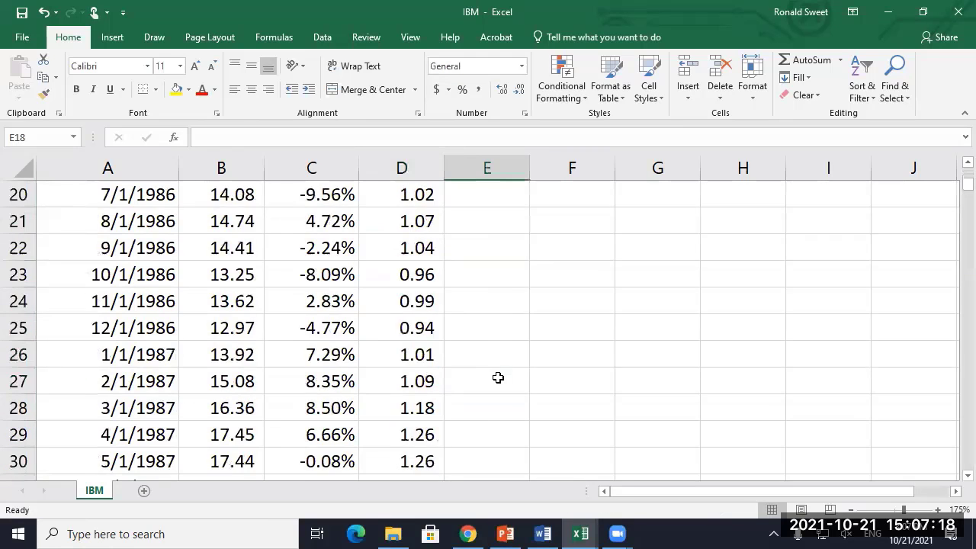
click(116, 355)
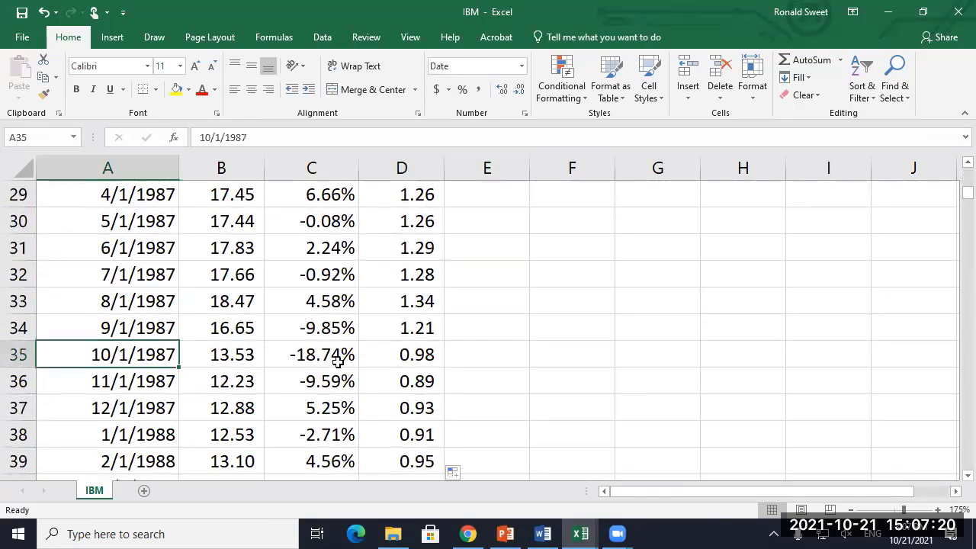
click(402, 356)
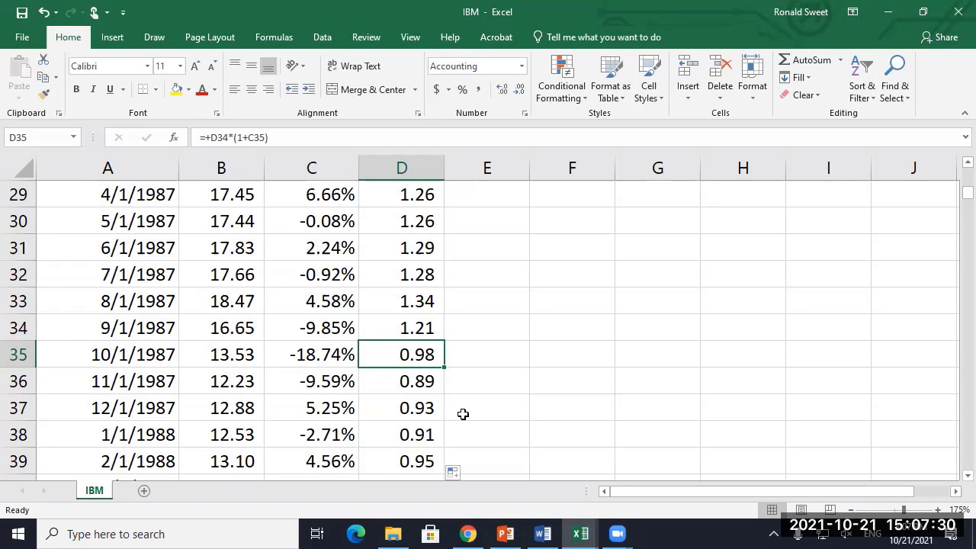
drag(114, 358, 402, 358)
click(401, 358)
click(404, 303)
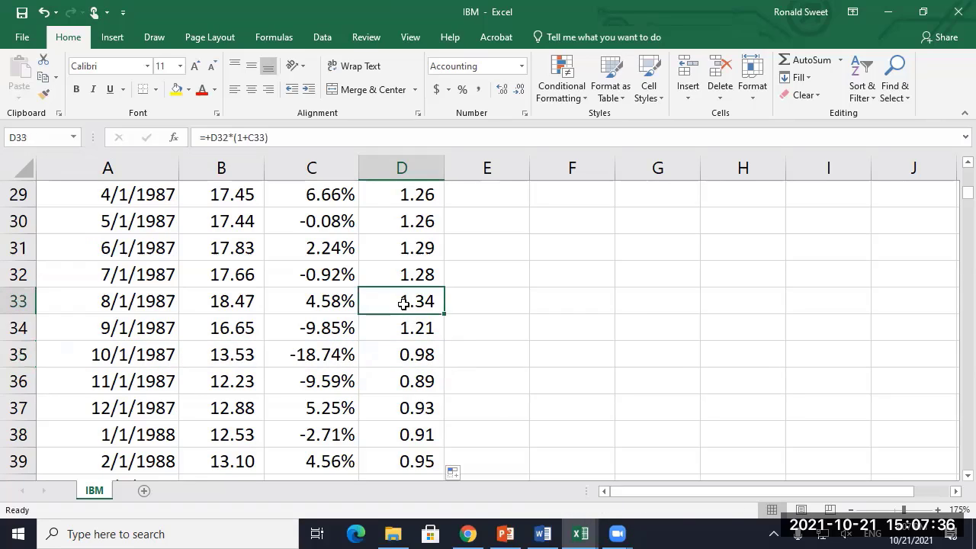
click(426, 338)
click(416, 356)
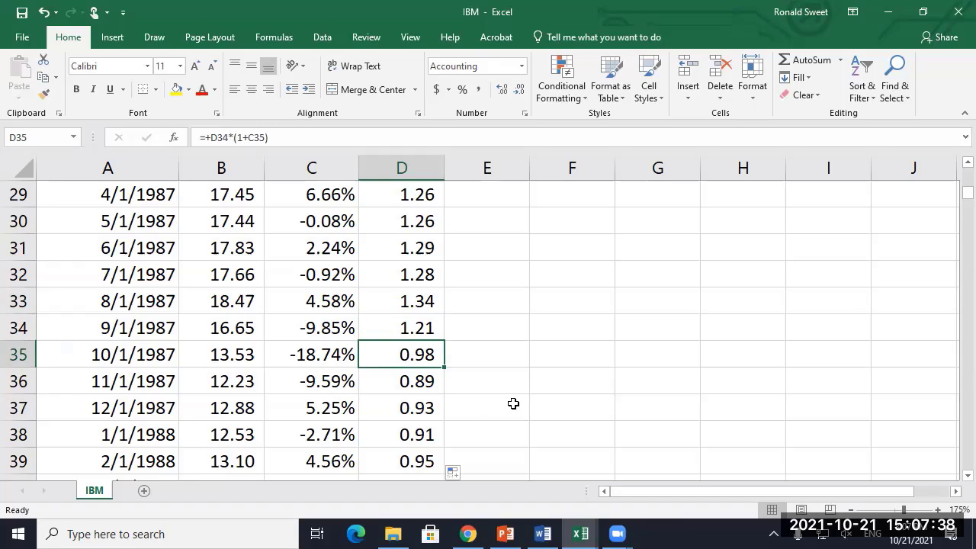
Step: Examine how the linked values in column D develop from late 1987 to 1998
scroll(407, 381, down, 6)
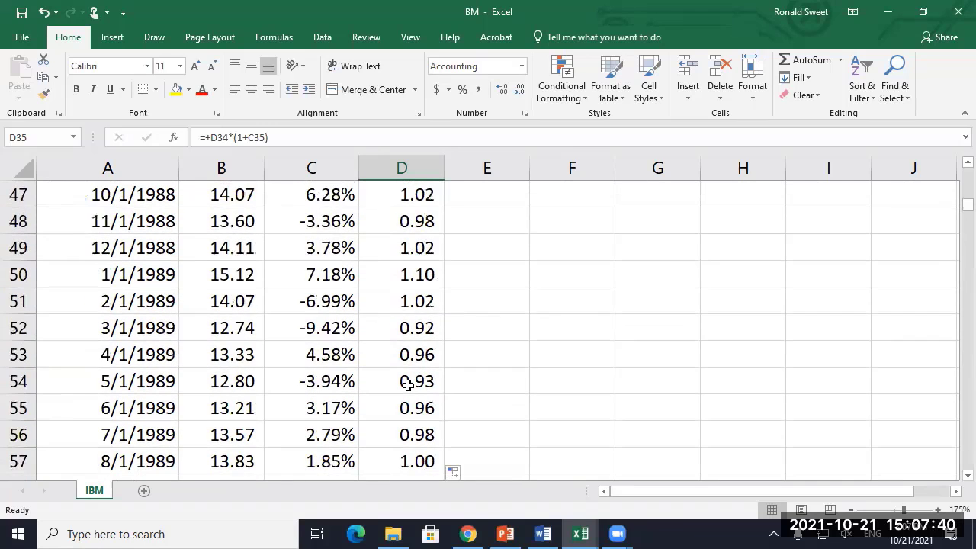
scroll(407, 384, down, 4)
scroll(408, 384, down, 8)
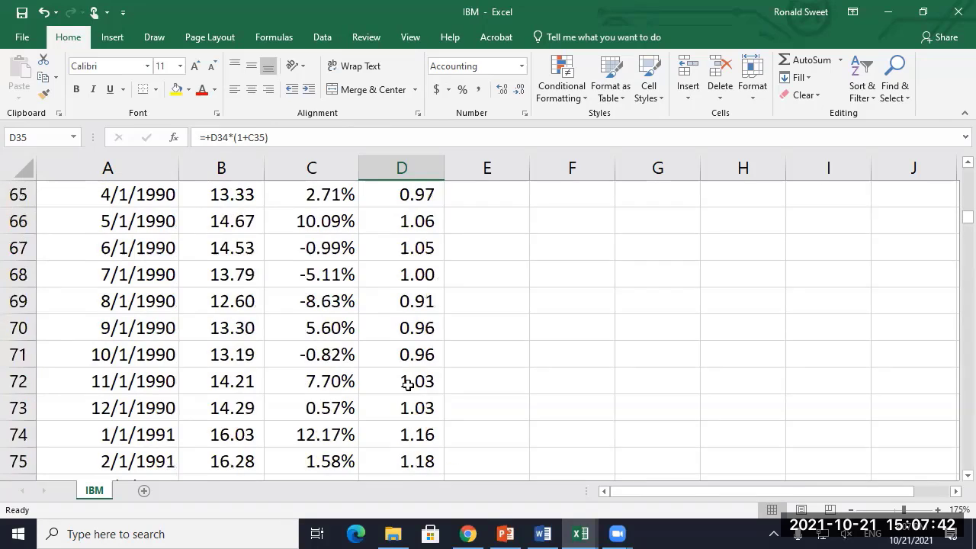
scroll(408, 384, down, 6)
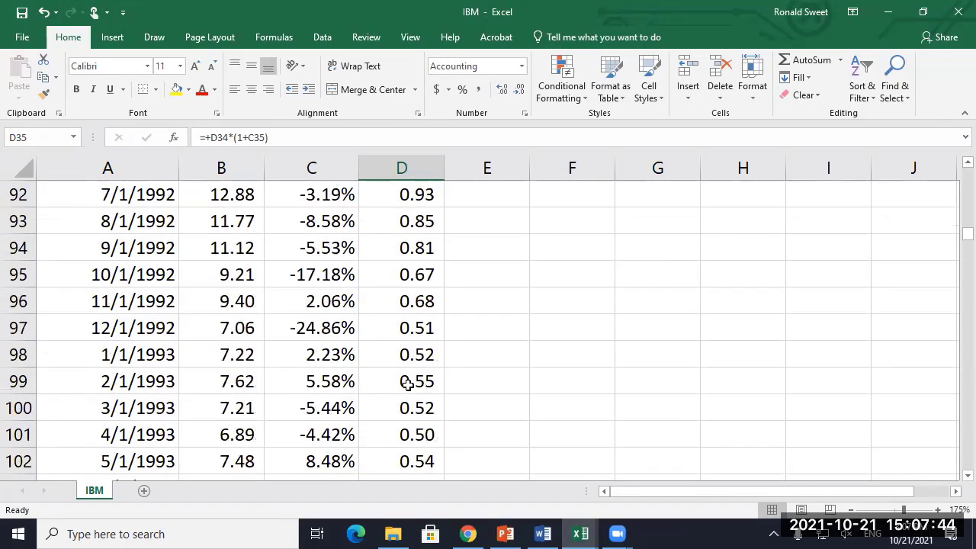
scroll(412, 359, up, 2)
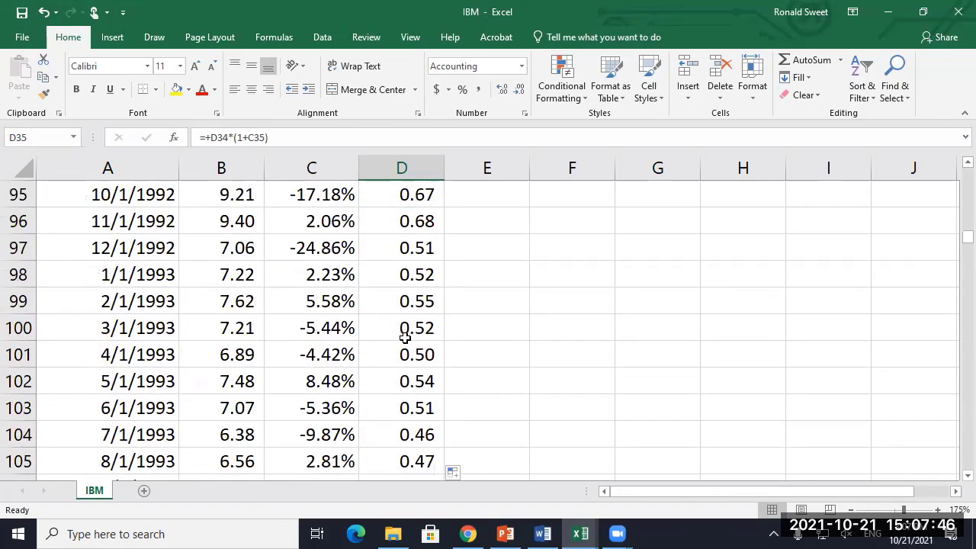
click(407, 349)
scroll(438, 385, down, 4)
scroll(430, 386, down, 15)
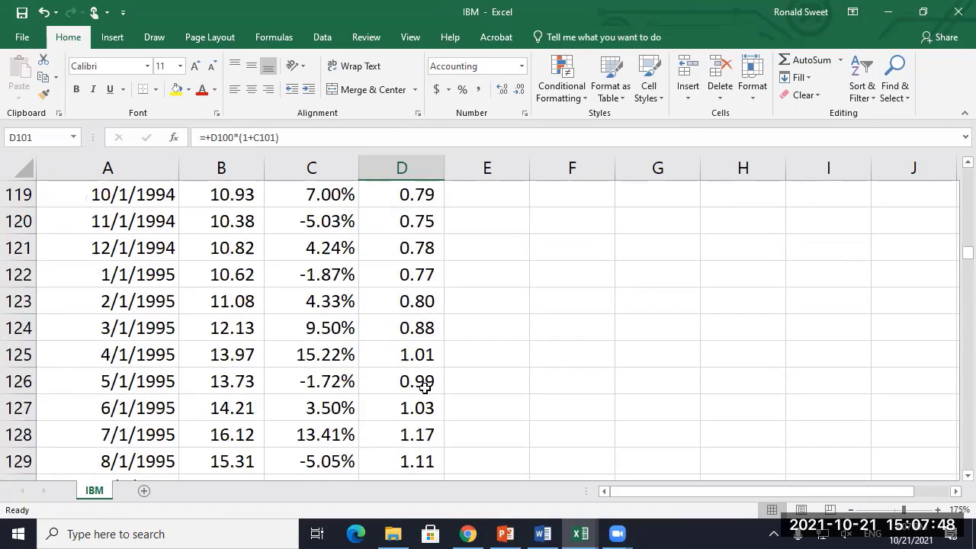
scroll(410, 379, down, 1)
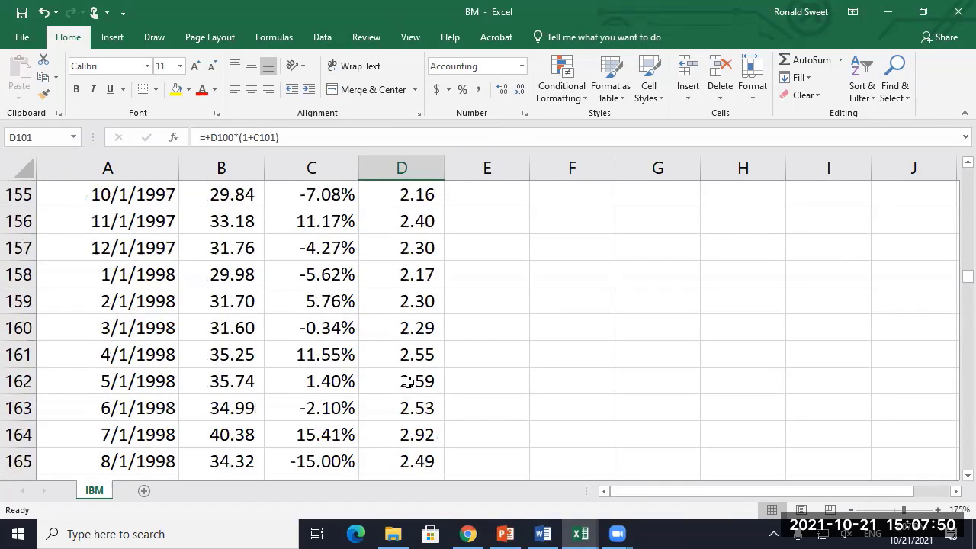
click(395, 352)
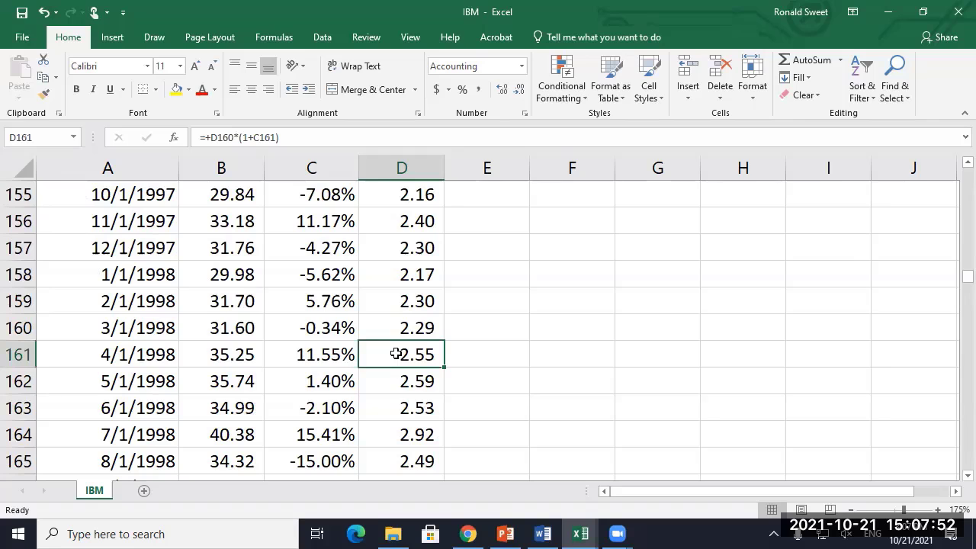
Step: Delete the surplus linked formulas in D443:D445 beside the summary rows
key(ctrl+Down)
key(Up)
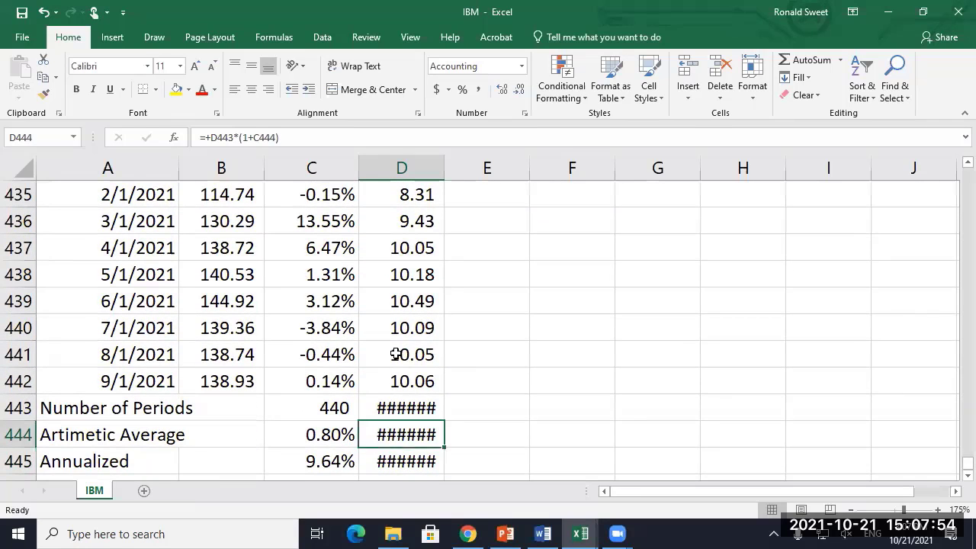
key(Up)
key(shift+Down)
key(shift+Down)
key(Delete)
key(Up)
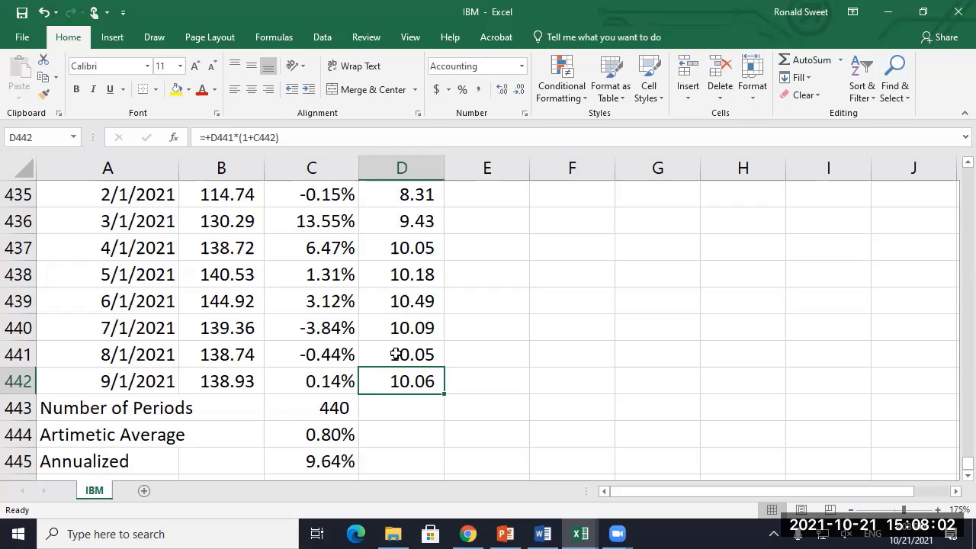
Step: Enter the label Geometric Average in A447, below the annualized arithmetic average
key(Down)
key(Down)
key(Down)
key(Down)
key(Down)
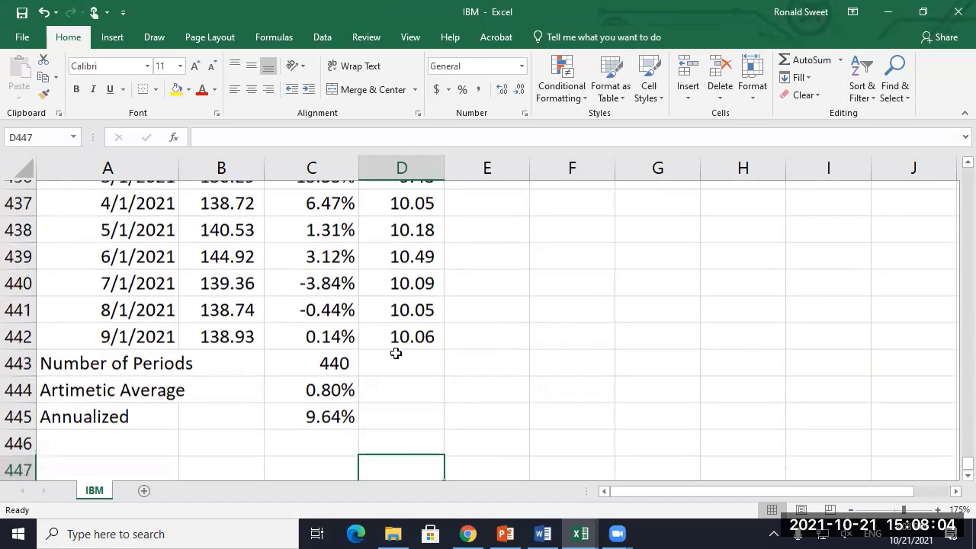
key(Left)
key(Left)
key(Left)
text(Ge)
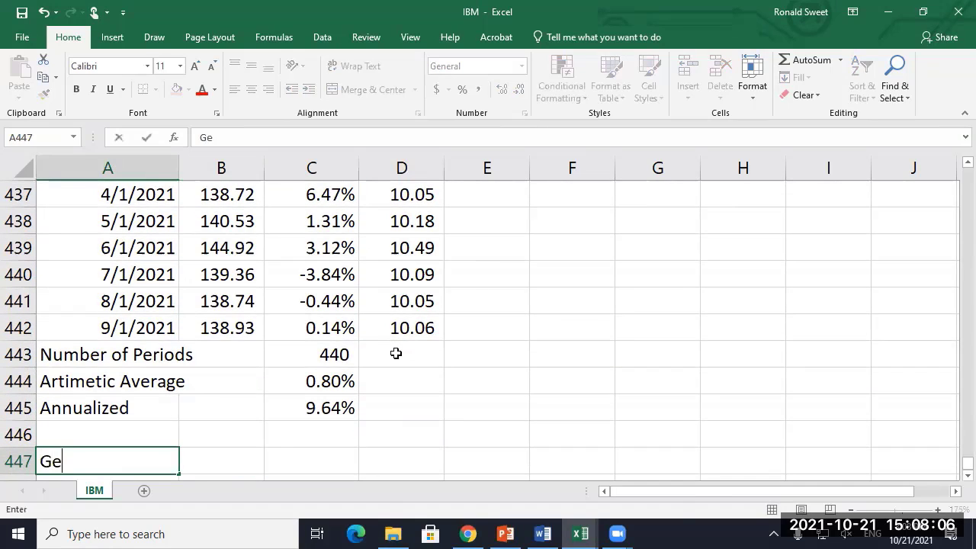
text(ome)
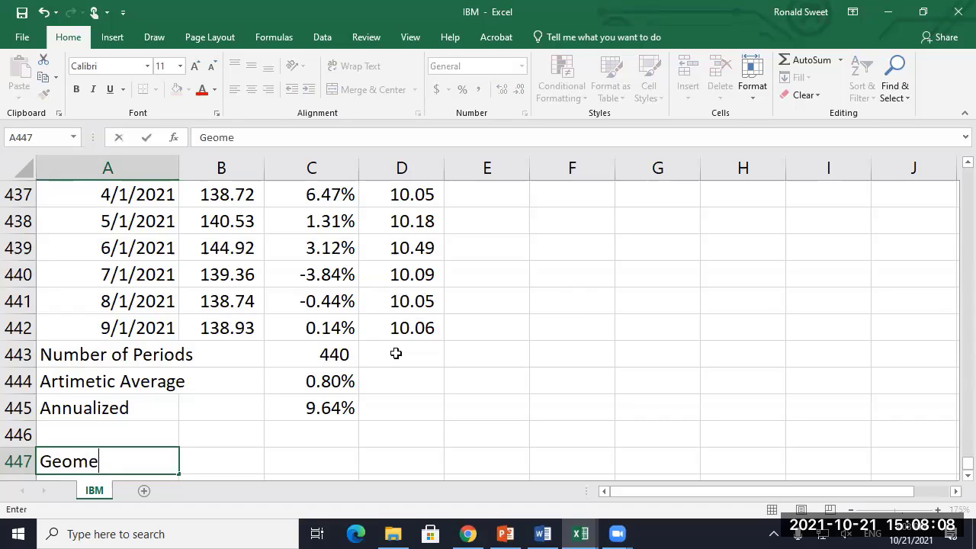
text(tric Average)
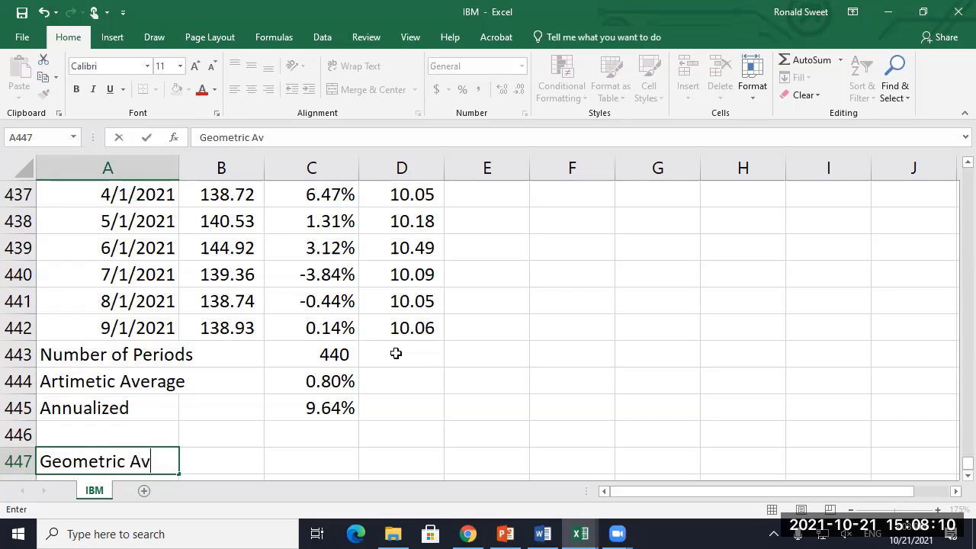
key(Return)
Step: Calculate the monthly geometric average in C447 with the formula +D442^(1/C443)-1
key(Up)
key(Right)
key(Right)
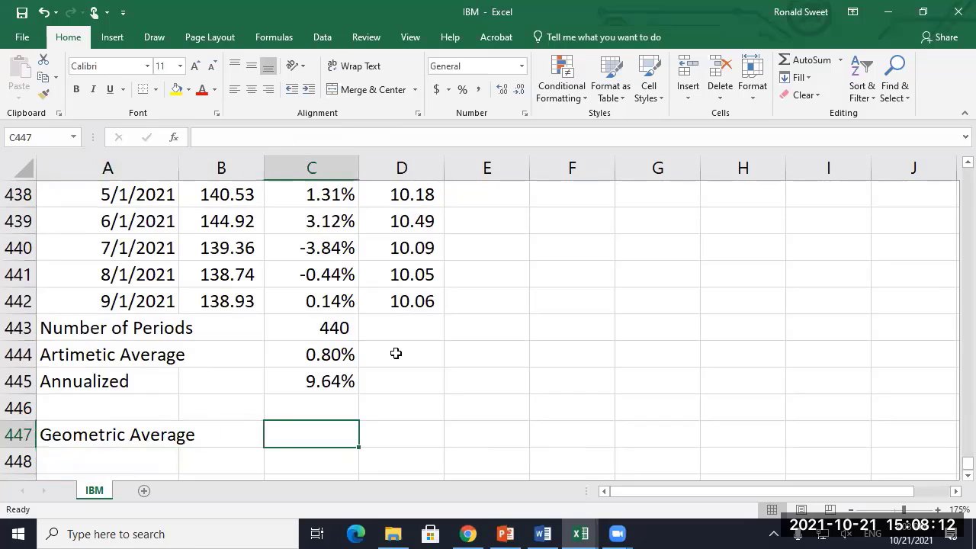
text(+)
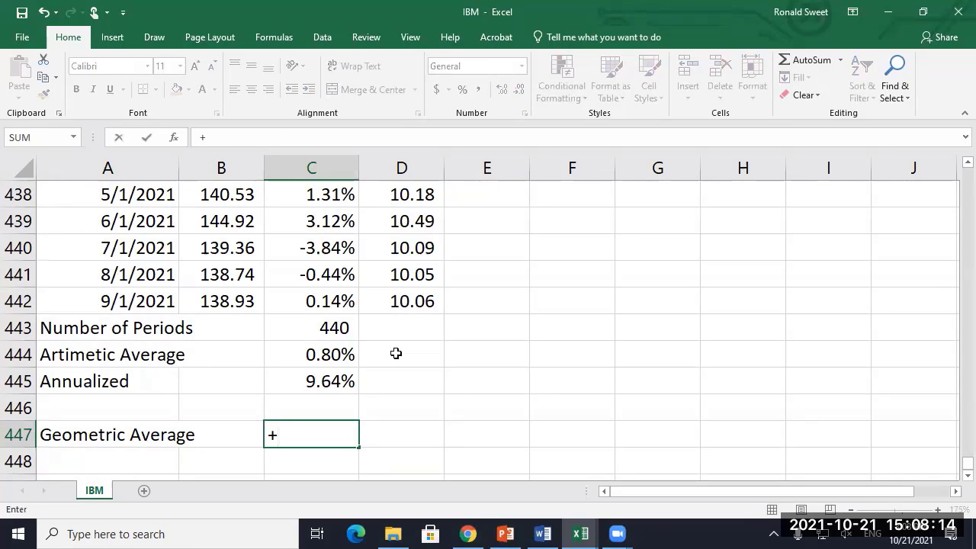
key(Right)
key(Up)
key(Up)
key(Up)
key(Up)
key(Up)
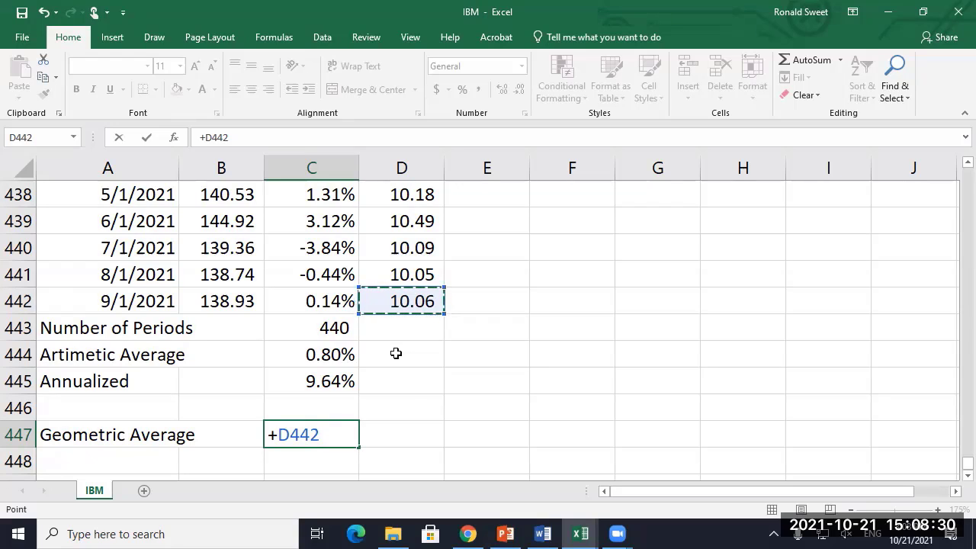
text(^)
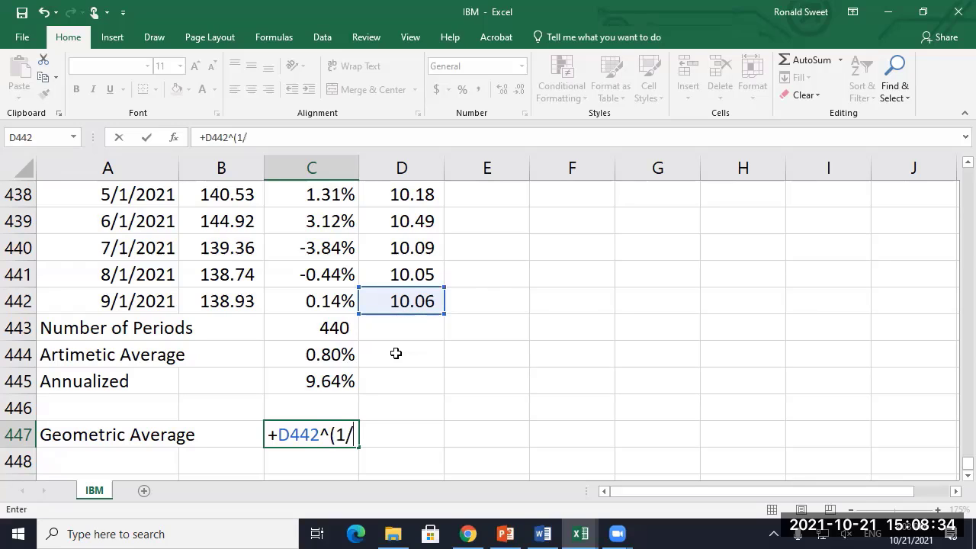
text((1/)
key(Up)
key(Up)
key(Up)
key(Up)
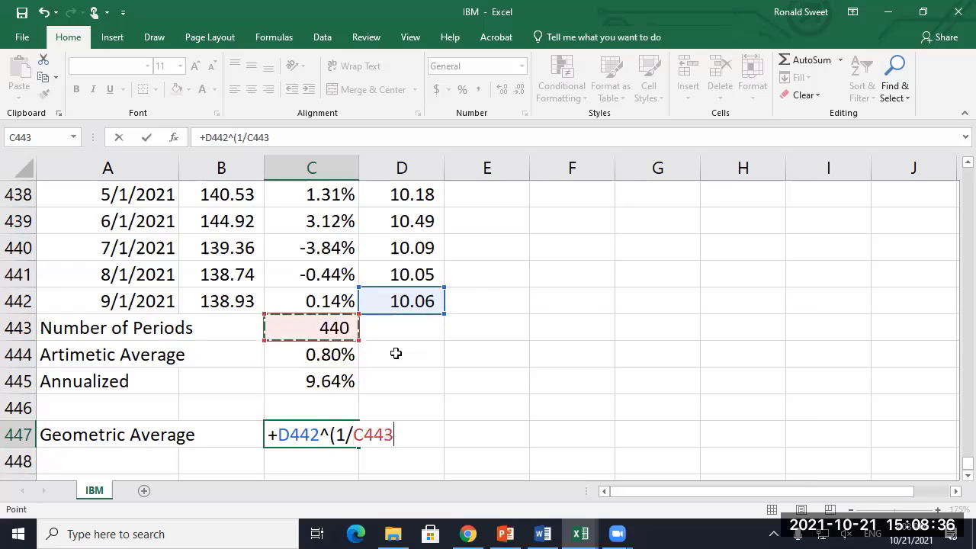
text()-1)
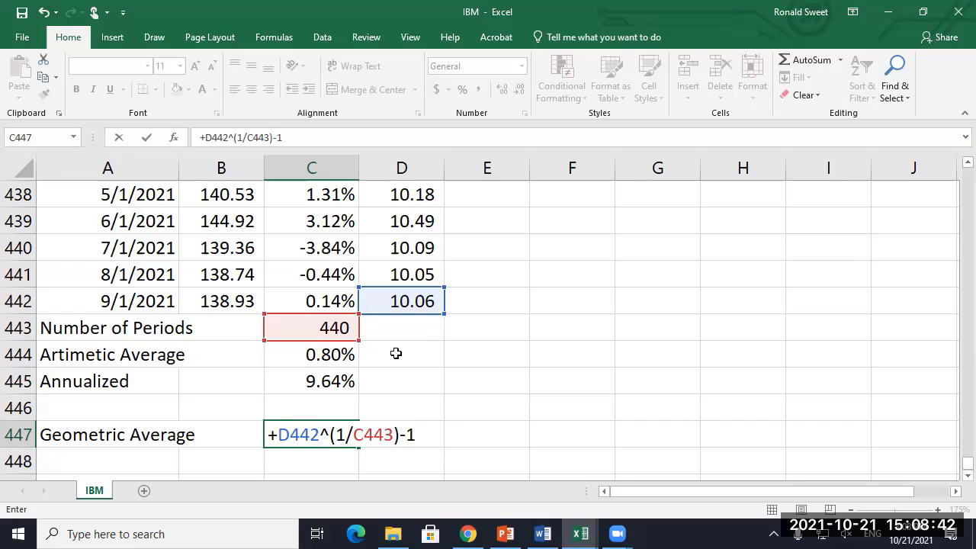
key(Return)
Step: Format the geometric average in C447 as a percentage with two decimals
key(Up)
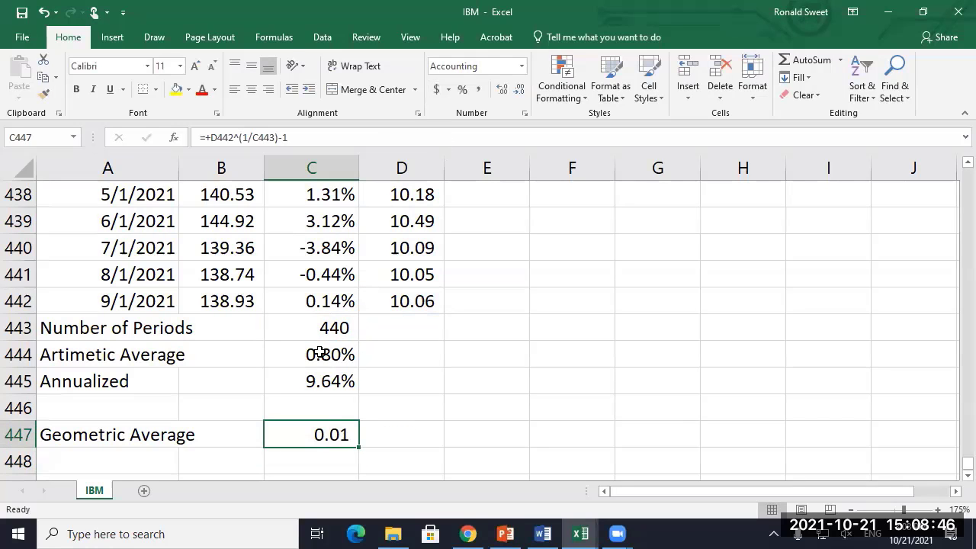
click(462, 90)
click(501, 90)
click(501, 90)
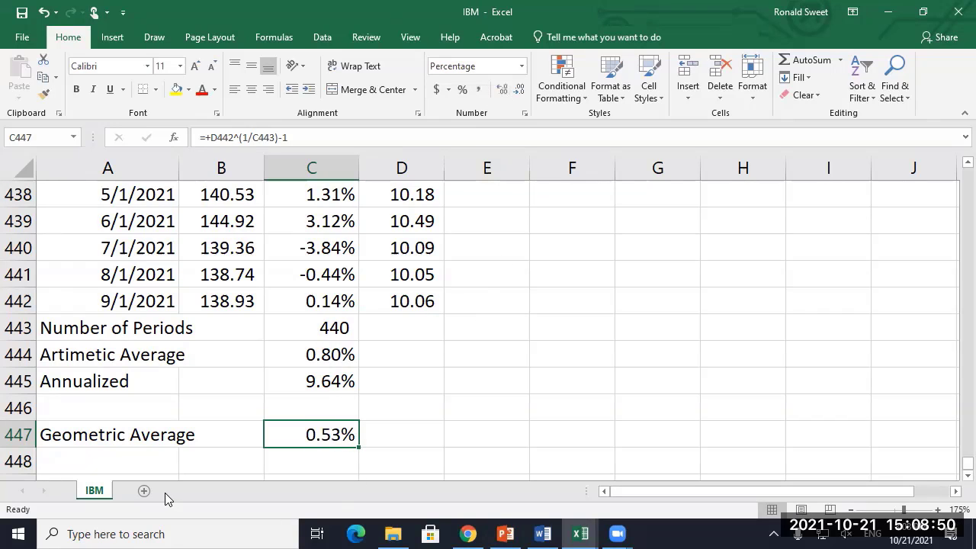
Step: Enter the label Standard Deviation in A450
scroll(129, 463, down, 1)
click(63, 439)
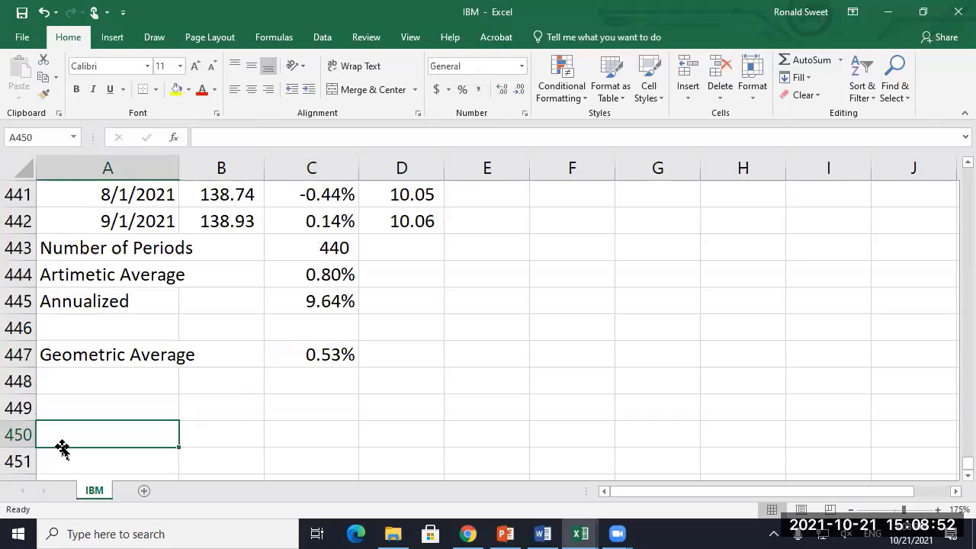
text(STandard )
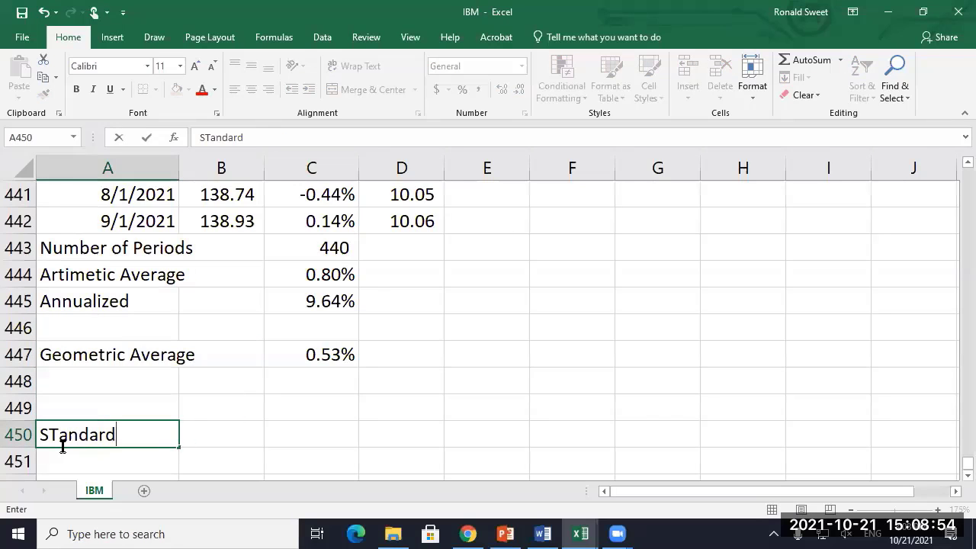
text(Deviation)
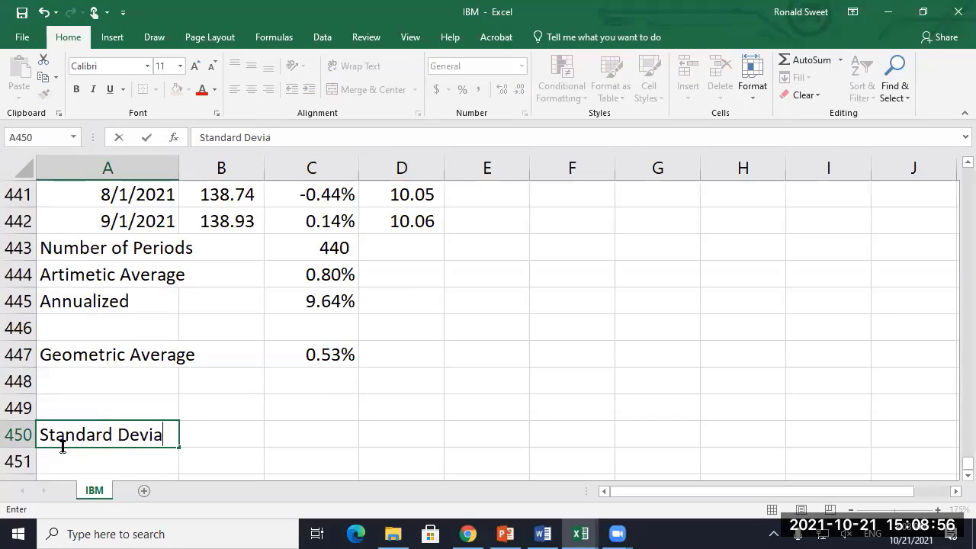
key(Return)
Step: Calculate the population standard deviation of the monthly HPRs in C450 with =STDEVP(C3:C442)
key(Up)
key(Right)
key(Right)
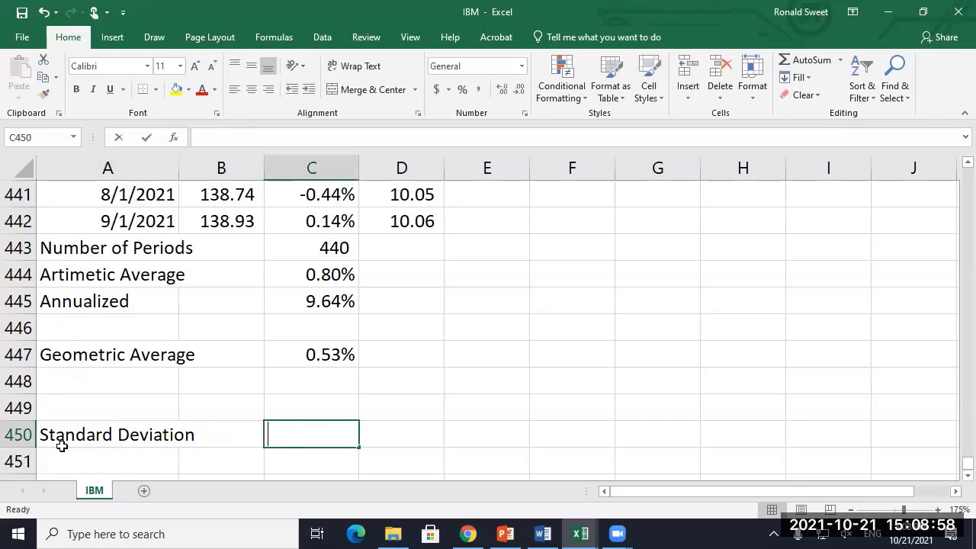
text(=stdv)
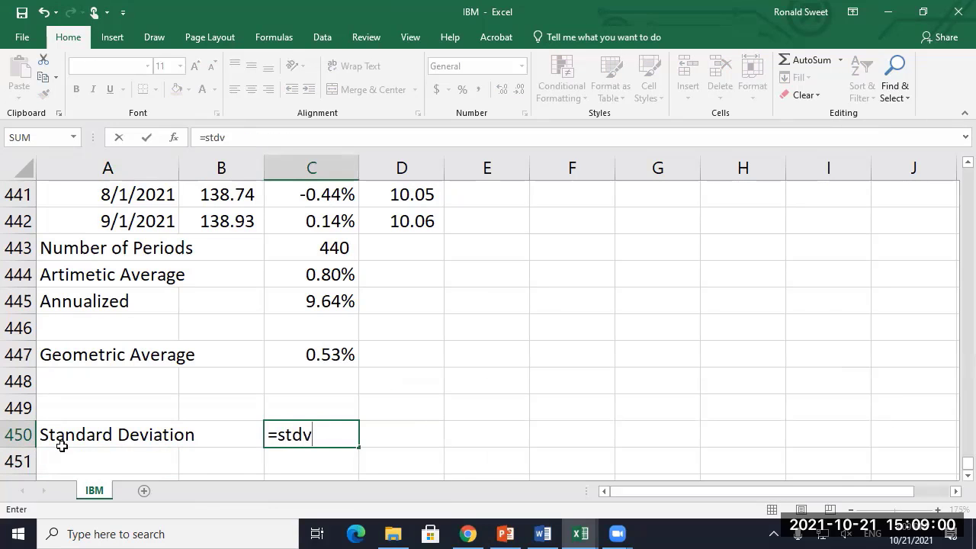
key(BackSpace)
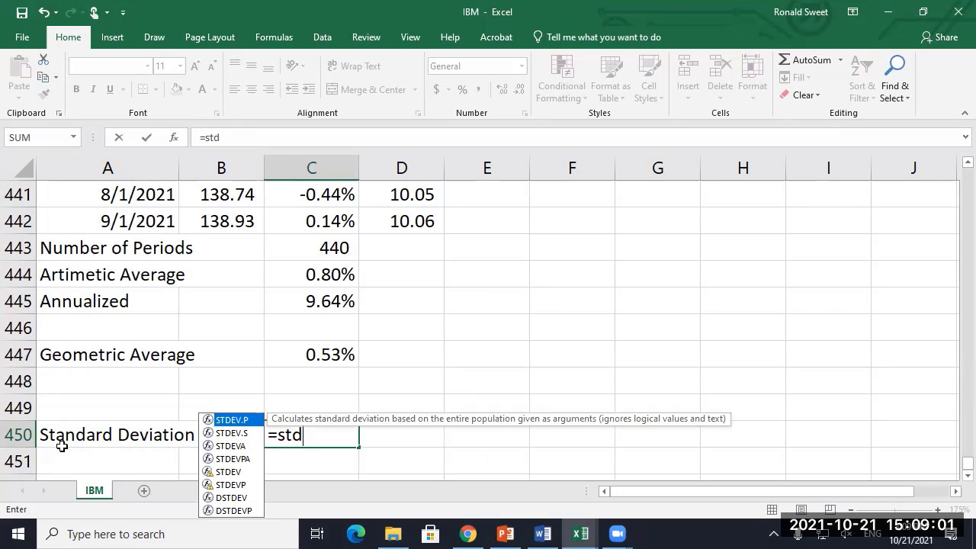
double_click(217, 483)
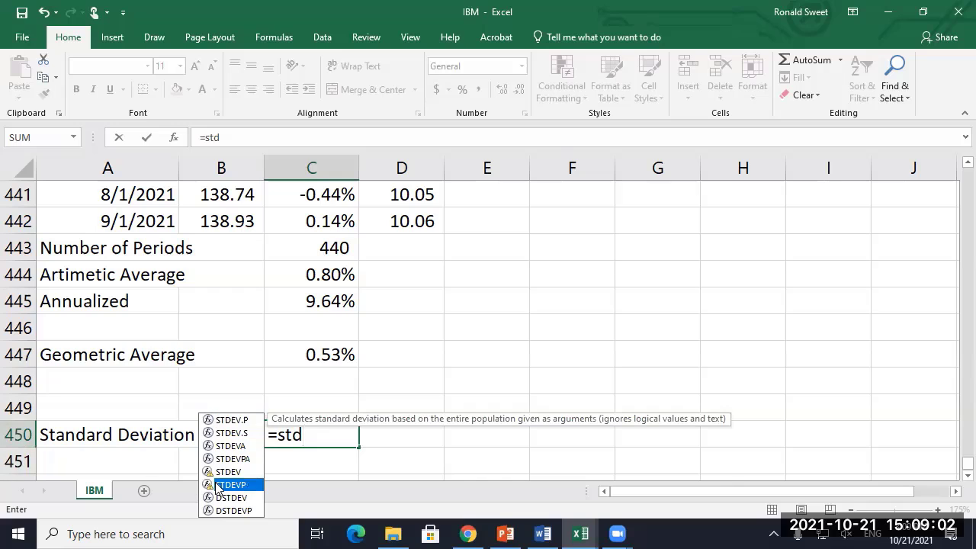
click(347, 357)
key(ctrl+Home)
key(Down)
key(Right)
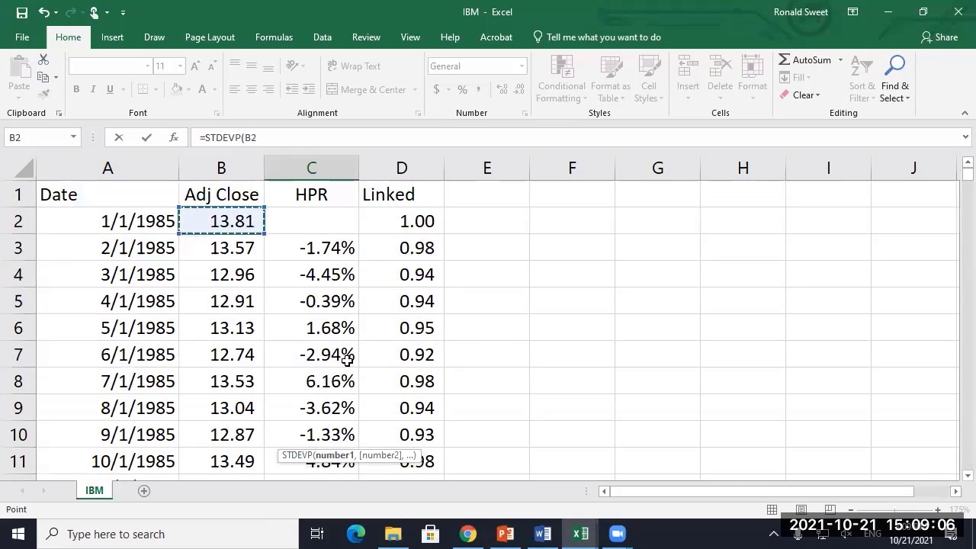
key(Down)
key(Right)
key(ctrl+shift+Down)
key(shift+Up)
key(shift+Up)
key(shift+Up)
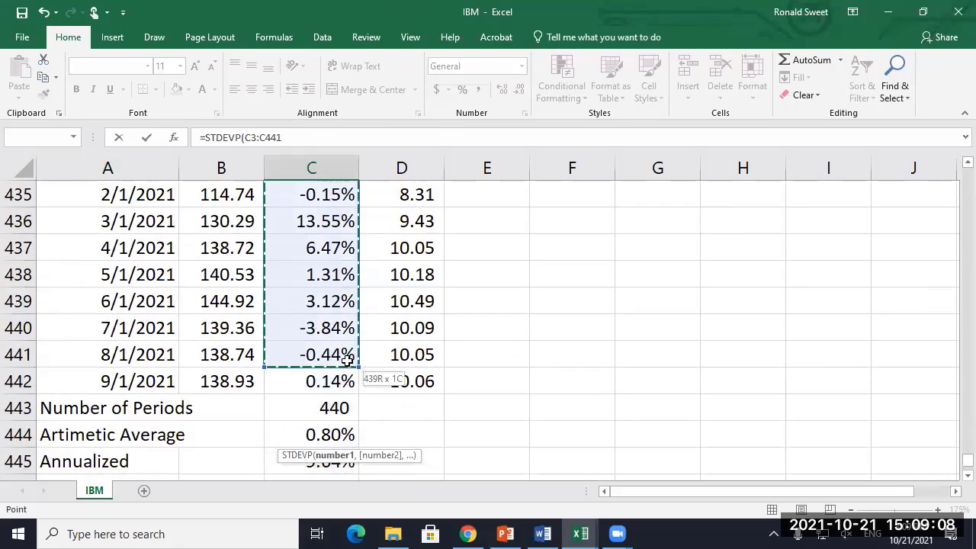
key(Return)
Step: Format the standard deviation in C450 as a percentage with two decimals
key(Down)
key(Up)
key(Up)
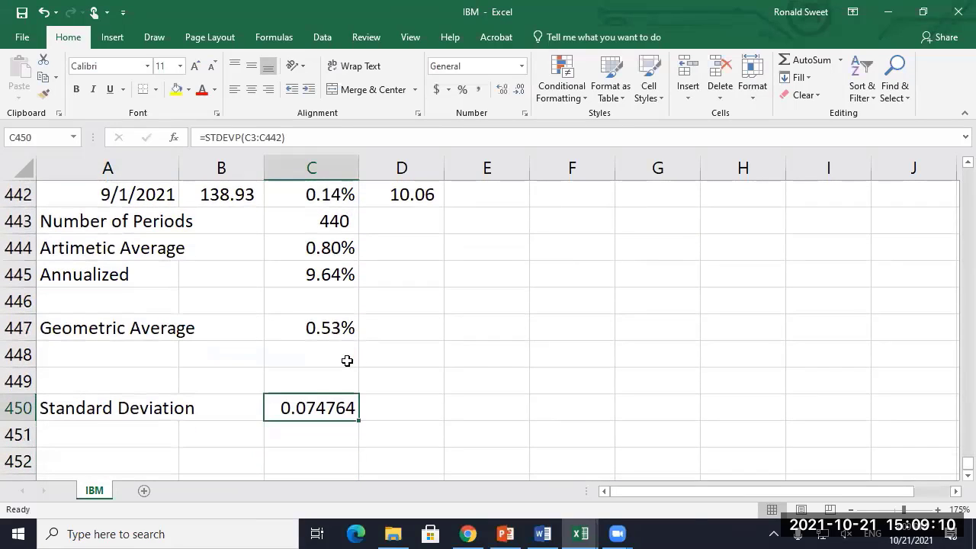
click(462, 89)
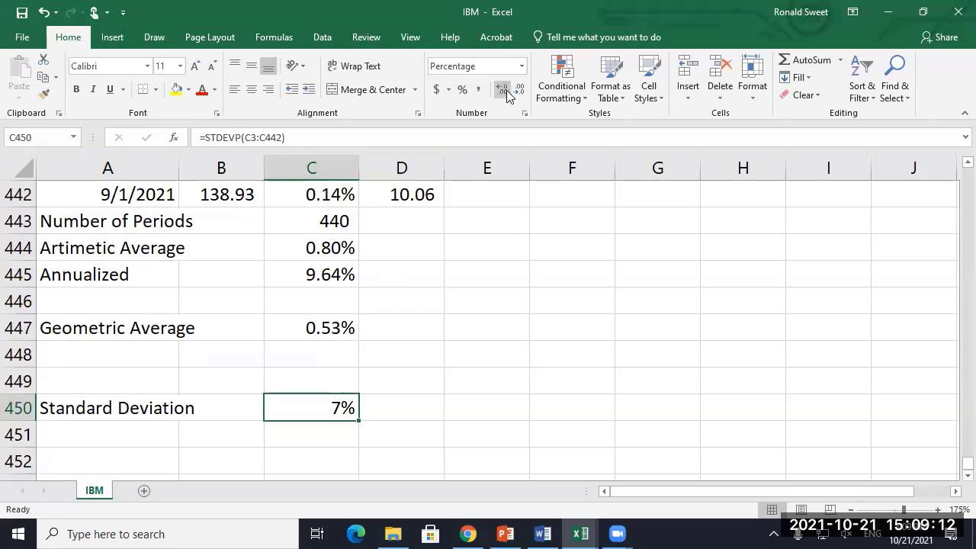
click(503, 89)
click(503, 89)
Step: Estimate the geometric average in D447 as the arithmetic average minus half the variance, using =+C444-0.5*(C450*C450)
click(316, 355)
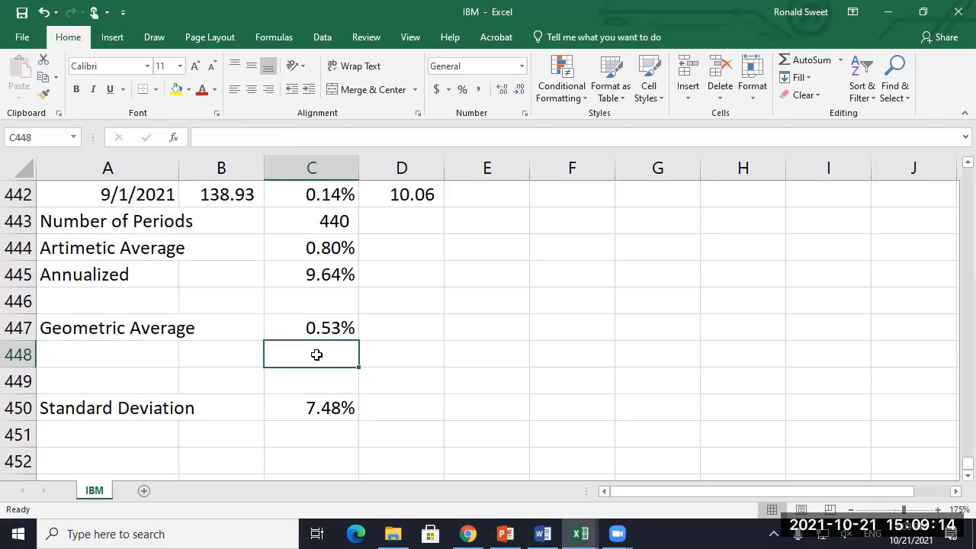
key(Right)
key(Up)
text(+)
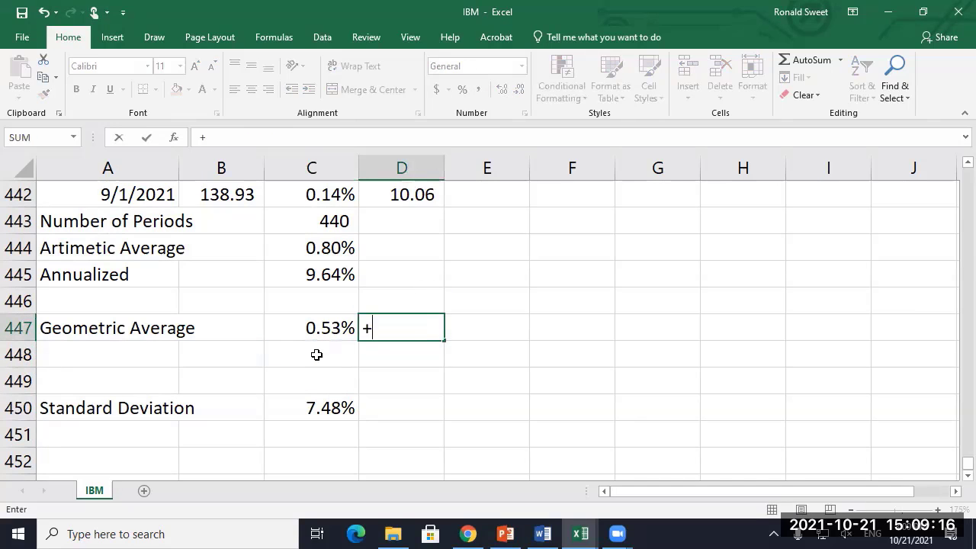
key(Up)
key(Up)
key(Up)
key(Left)
text(-)
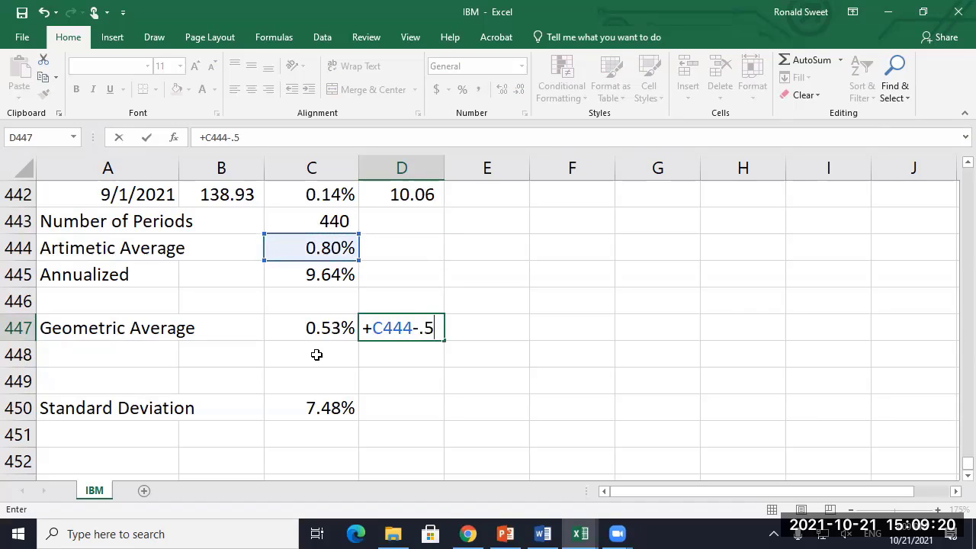
text(.5*()
key(Down)
key(Down)
key(Down)
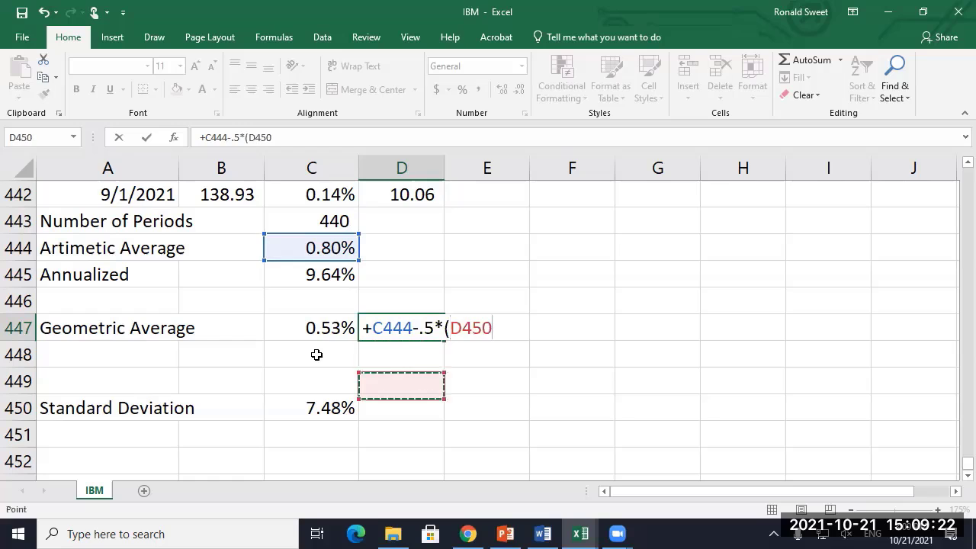
key(Left)
text(*)
key(Down)
key(Down)
key(Down)
key(Left)
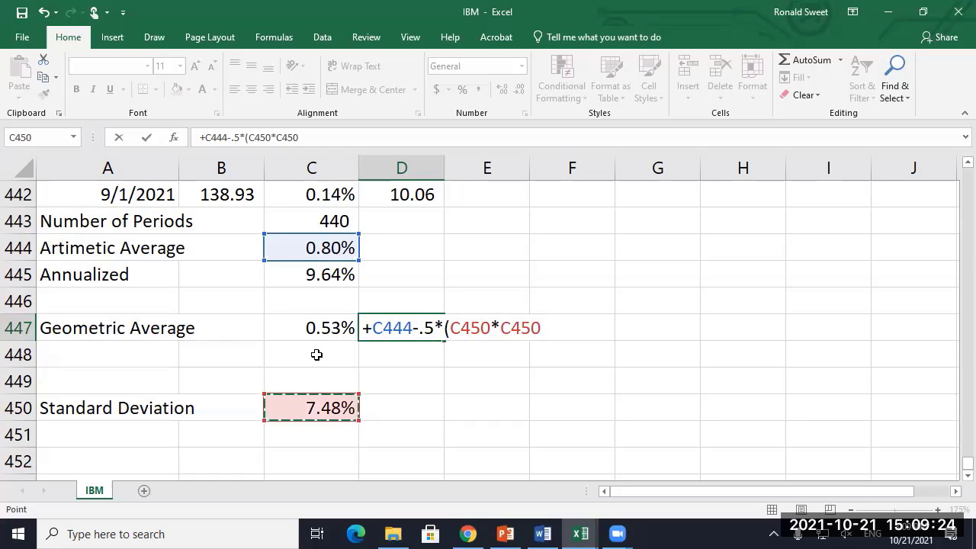
key(Return)
key(Up)
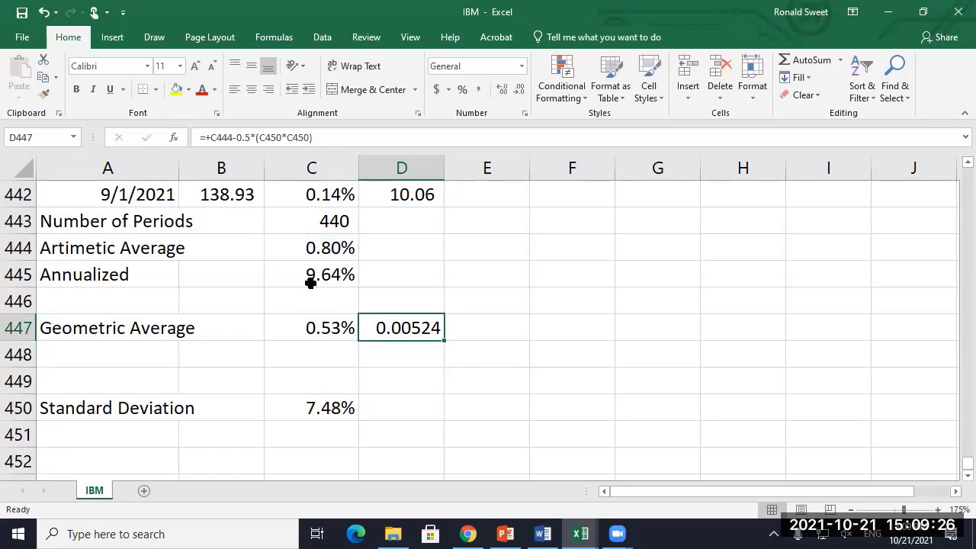
Step: Format the estimated geometric average in D447 as a percentage with two decimals
click(462, 89)
click(502, 89)
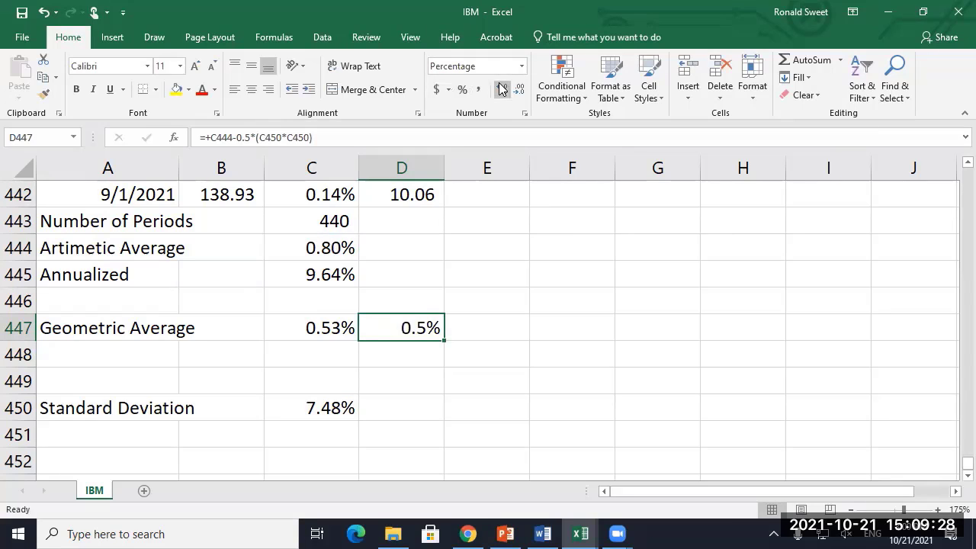
click(501, 89)
Step: In the ZM (1) workbook, correct the geometric estimate in C42 to =+C35-0.5*(C41*C41)
mouse_move(577, 532)
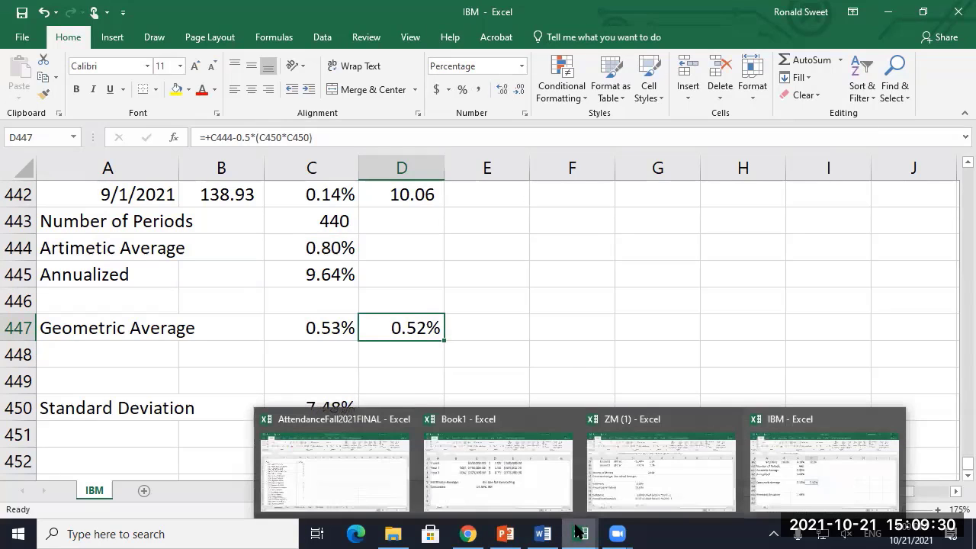
click(645, 457)
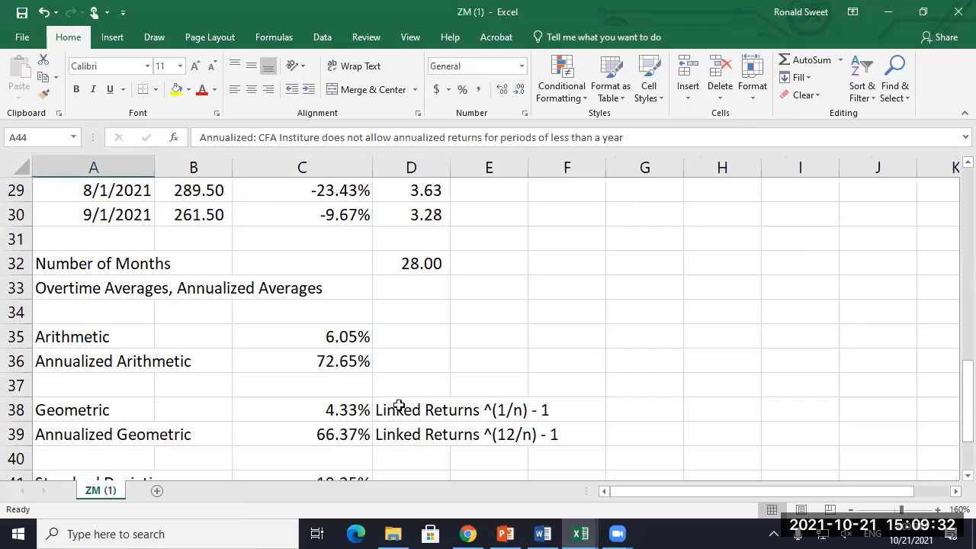
scroll(399, 404, down, 2)
click(334, 362)
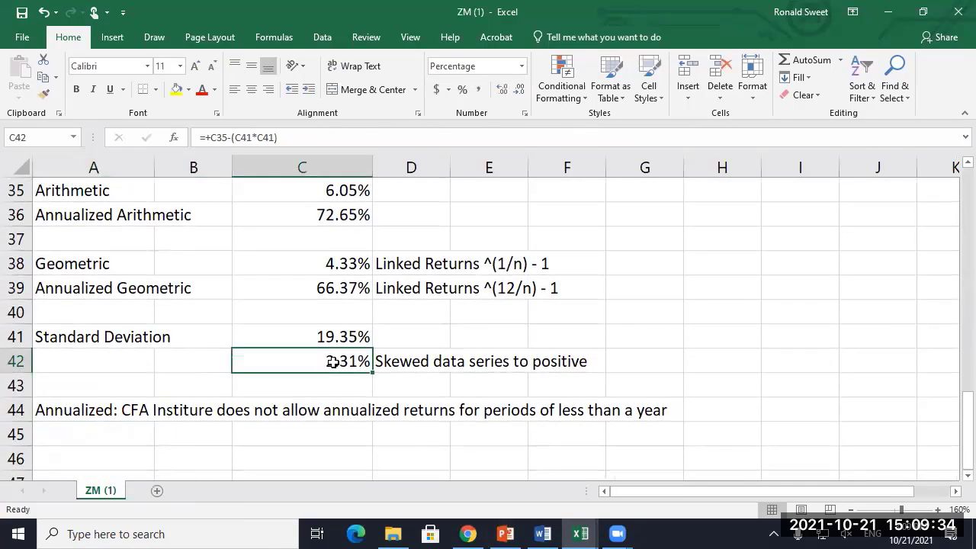
key(F2)
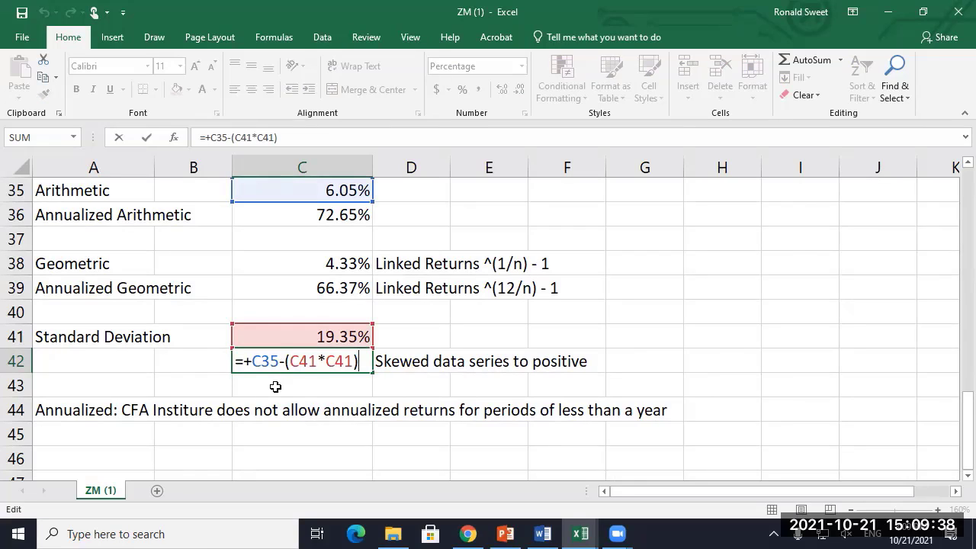
click(284, 360)
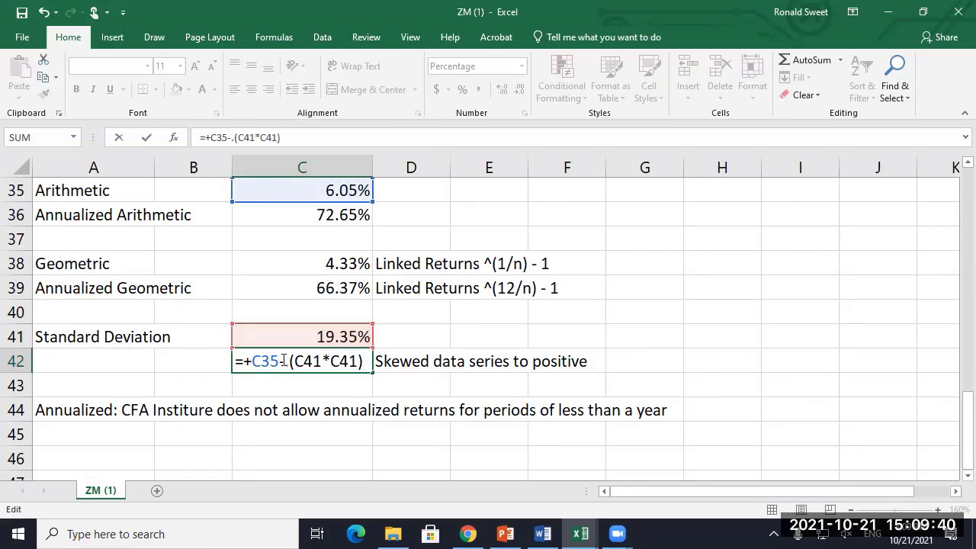
text(.5*)
key(Return)
click(282, 360)
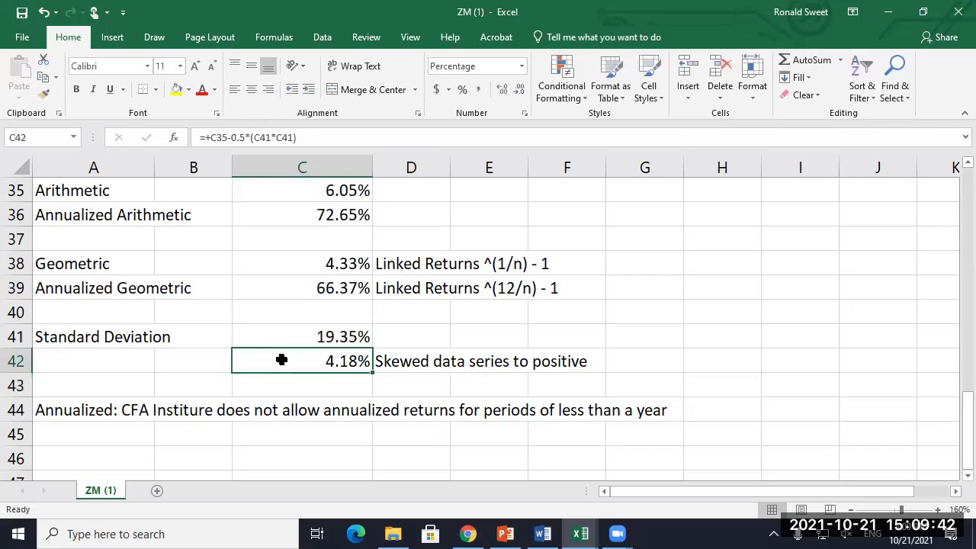
Step: Compare the geometric average in C38 with the variance-based estimate in C42
scroll(298, 365, up, 1)
click(324, 336)
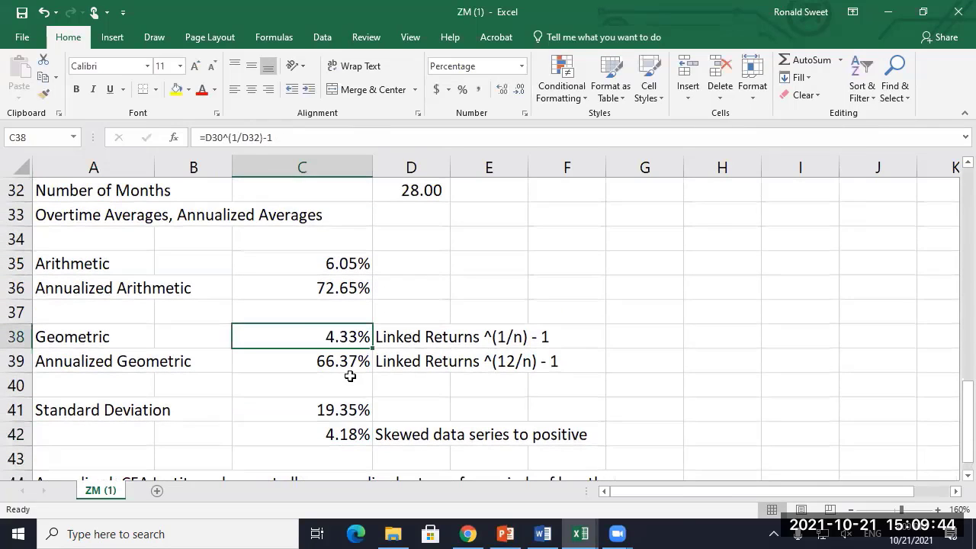
click(316, 431)
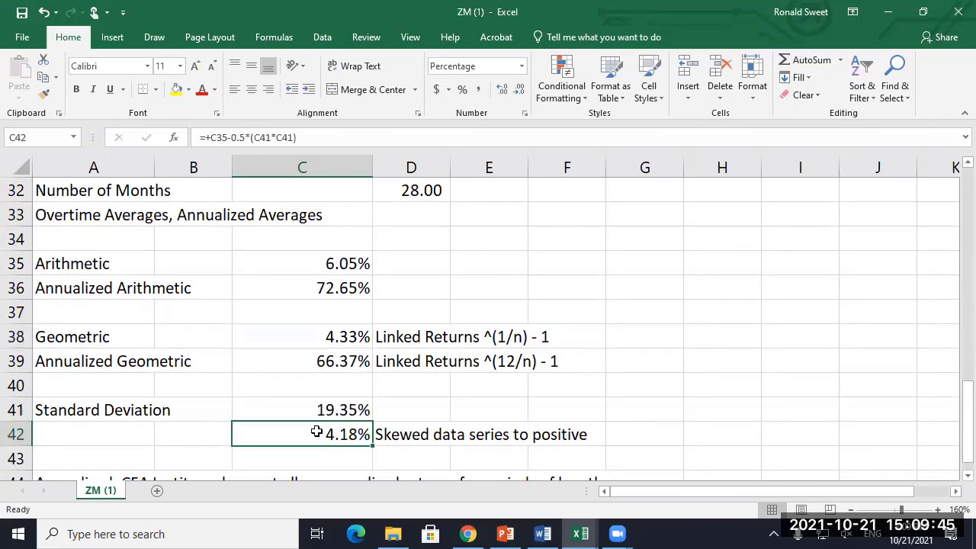
click(318, 335)
click(318, 432)
click(308, 342)
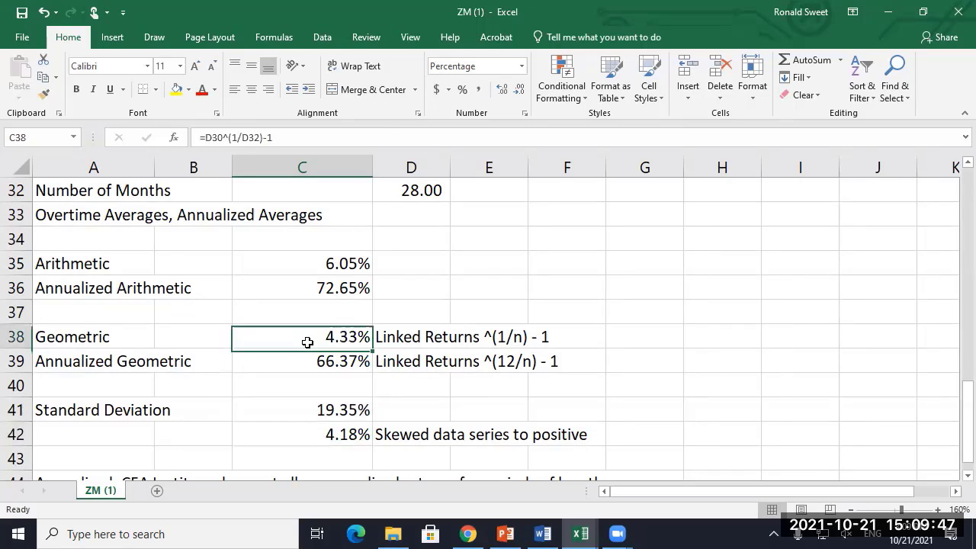
click(315, 433)
Step: Return to the IBM workbook and examine the standard deviation in C450
click(575, 532)
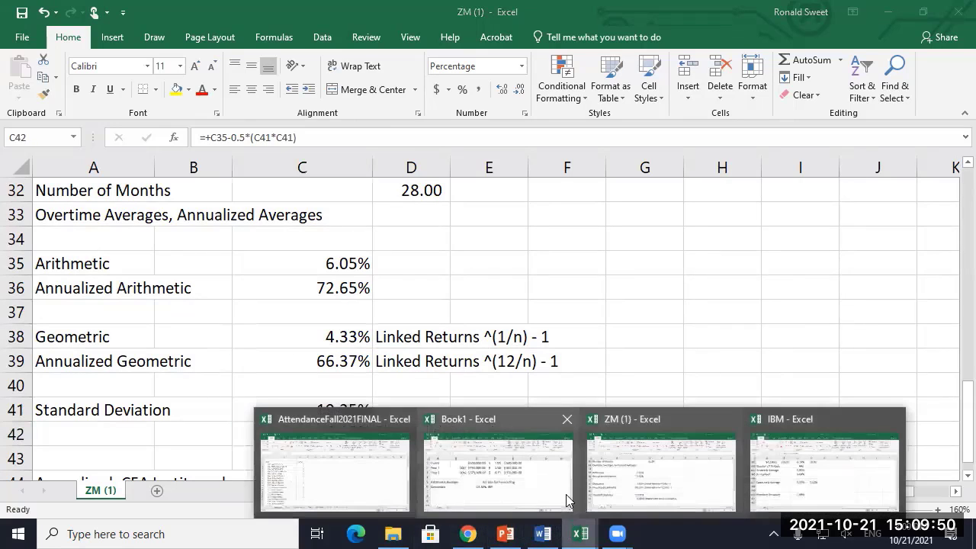
click(818, 475)
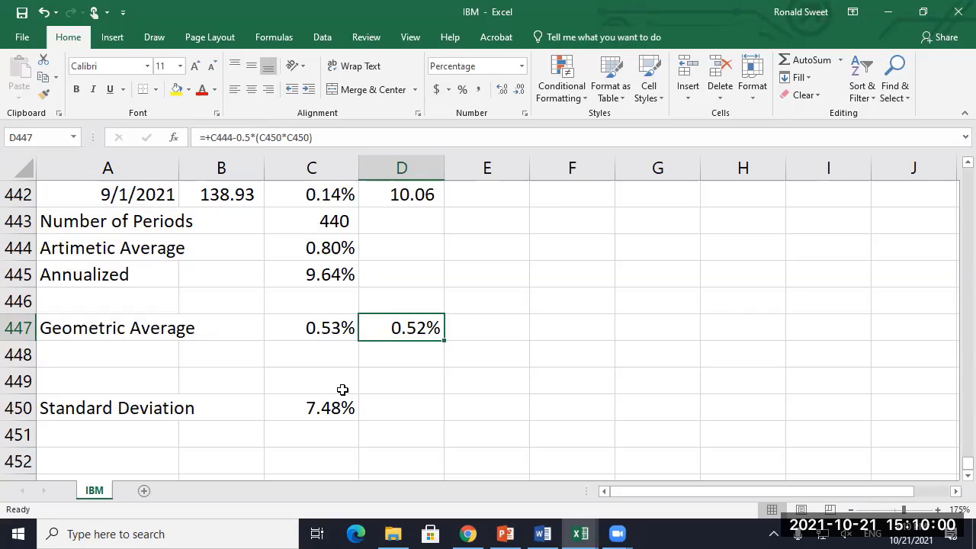
click(317, 412)
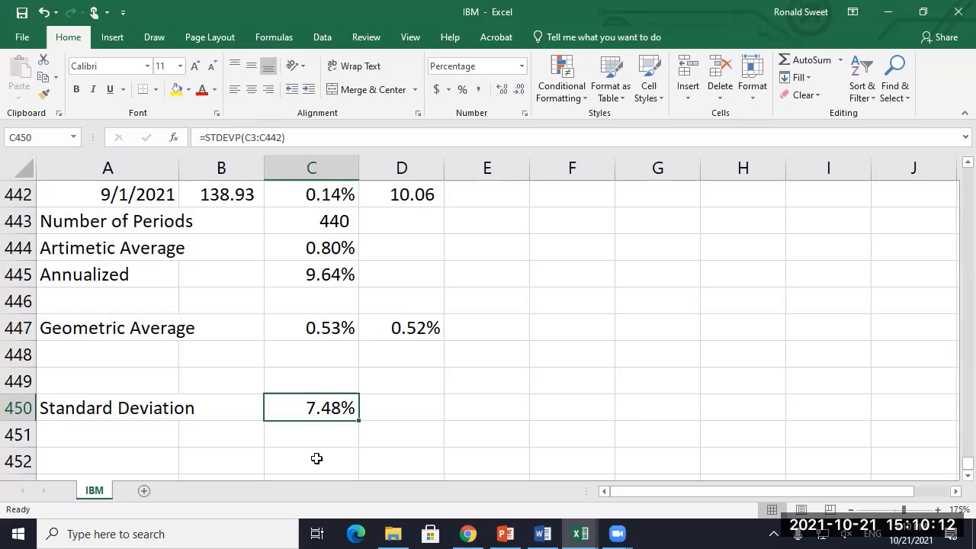
Step: Enter the label Annualized in A448, below the Geometric Average label
click(117, 346)
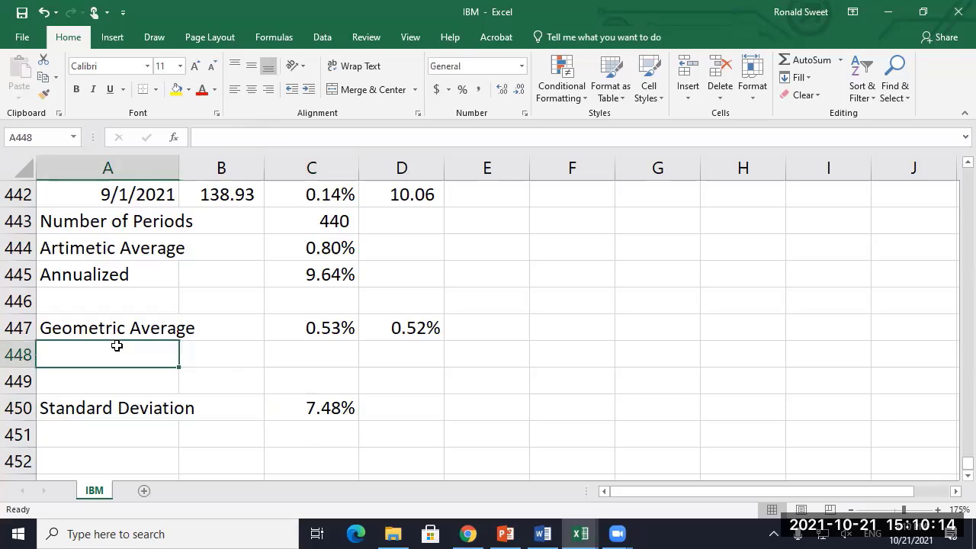
text(Annual)
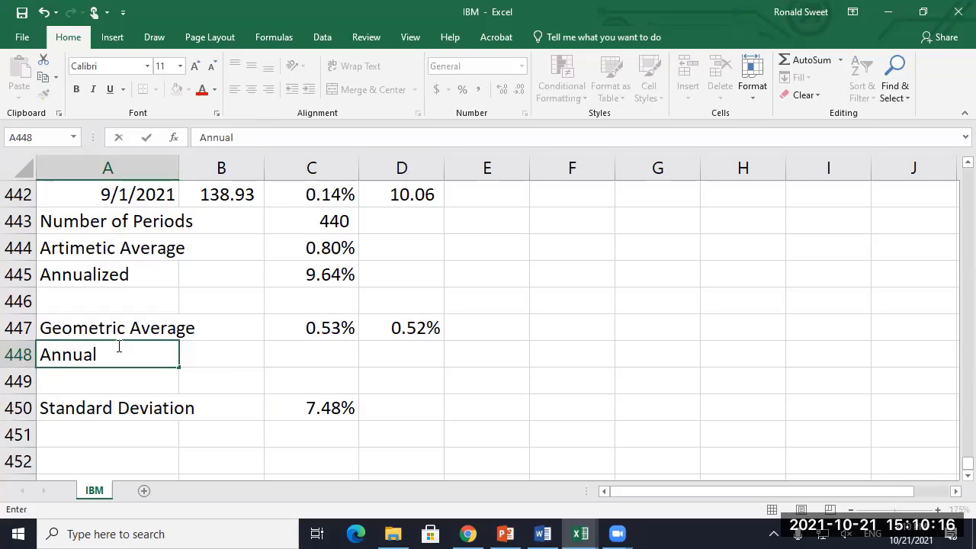
text(ized)
key(Tab)
key(Tab)
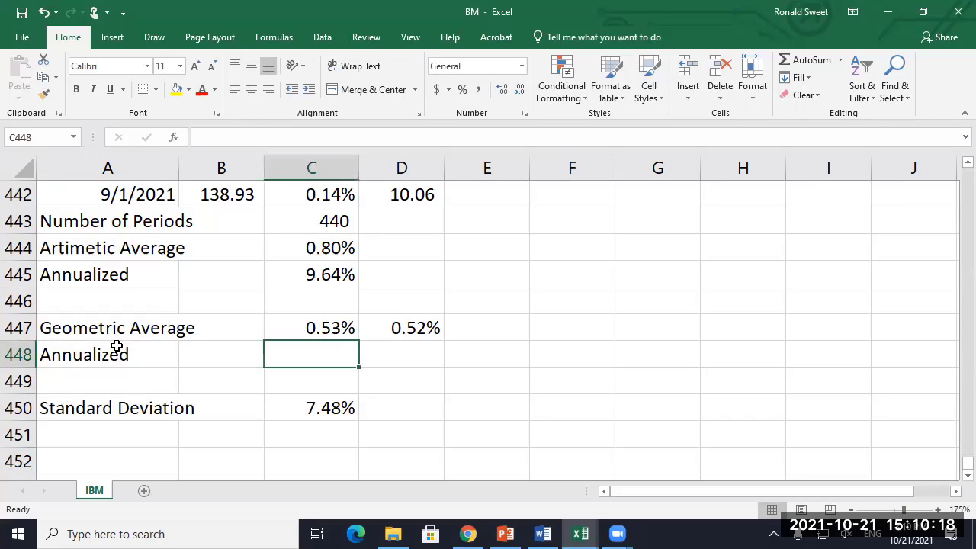
Step: Build the annualized geometric average formula in C448 from the linked return and number of periods, as +D442^(12/C443)
text(+)
key(Right)
key(Up)
key(Up)
key(Up)
key(Up)
key(Up)
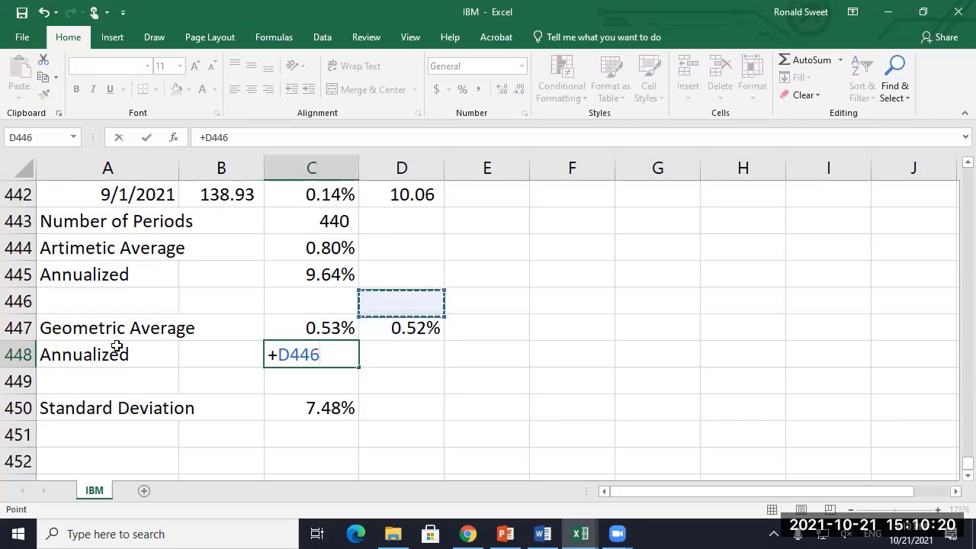
key(Up)
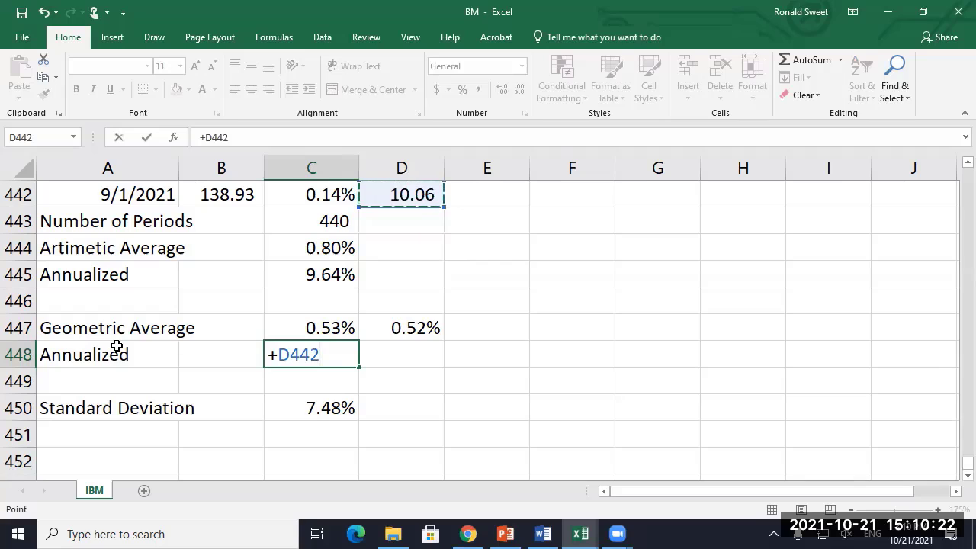
text(^()
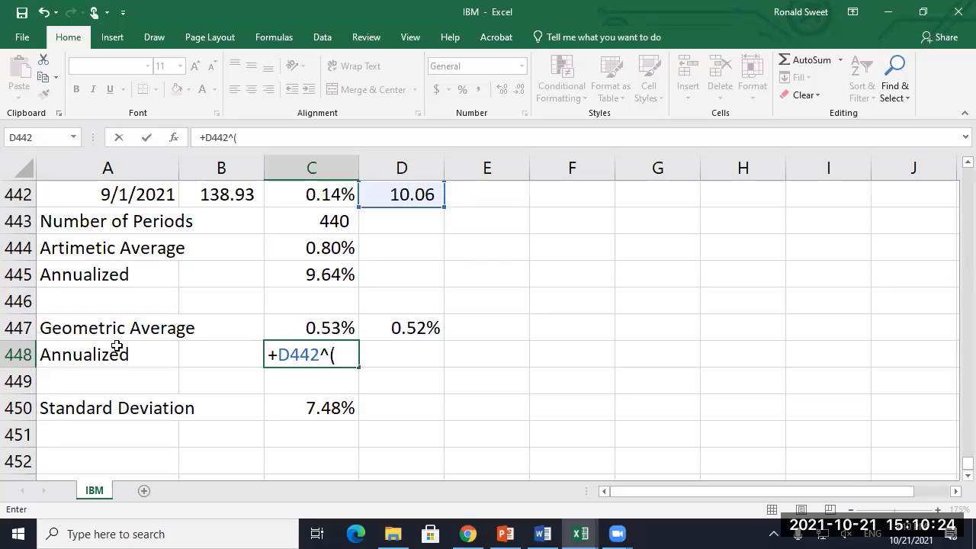
text(12/)
key(Up)
key(Up)
key(Up)
key(Up)
key(Up)
text())
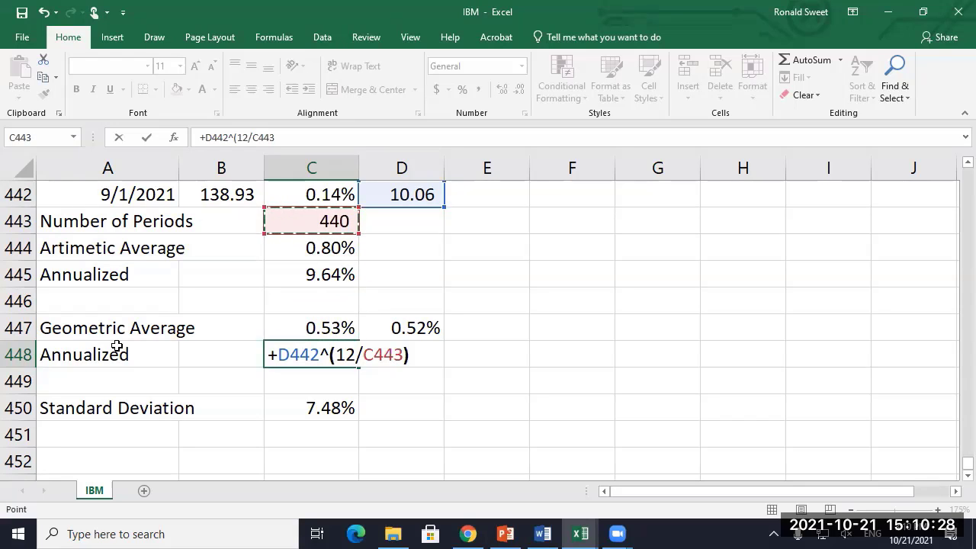
Step: Complete the annualized geometric average formula in C448 as +D442^(12/C443)-1 and format it as a percentage with two decimals
text(-1)
key(ctrl+Return)
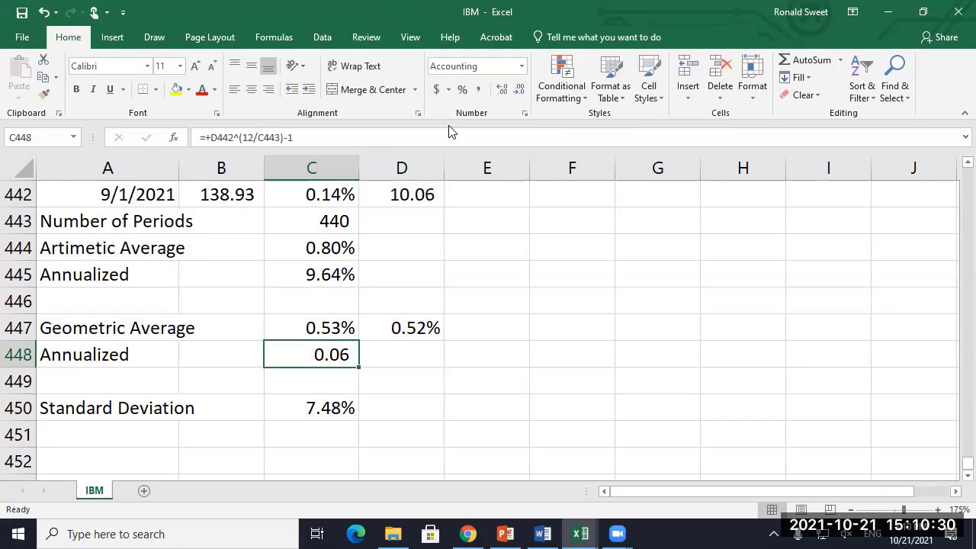
click(462, 89)
click(502, 89)
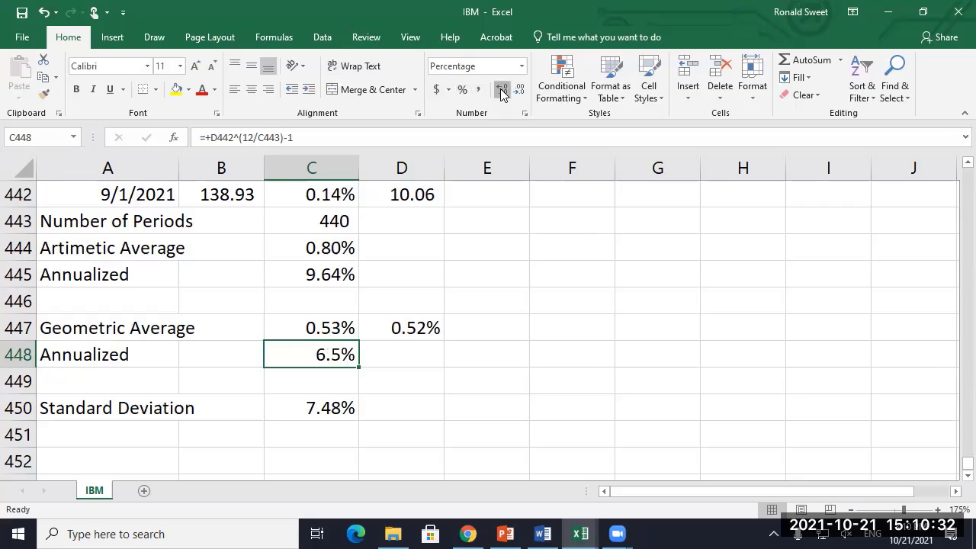
click(501, 89)
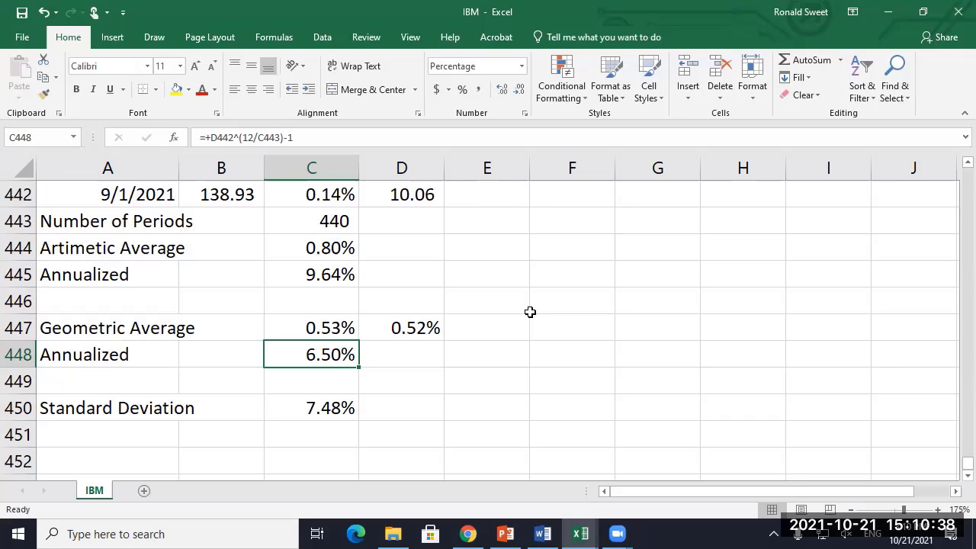
key(Up)
key(Up)
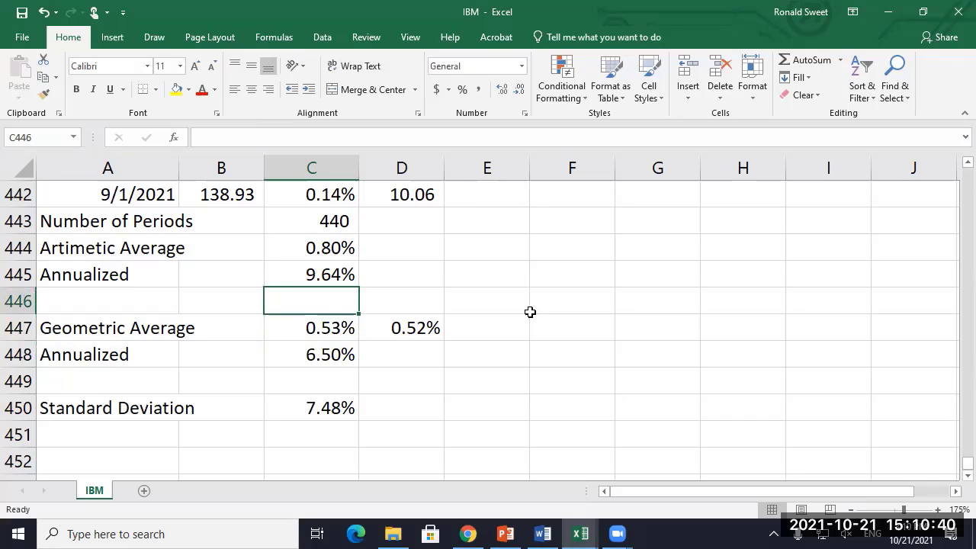
text(+)
key(Down)
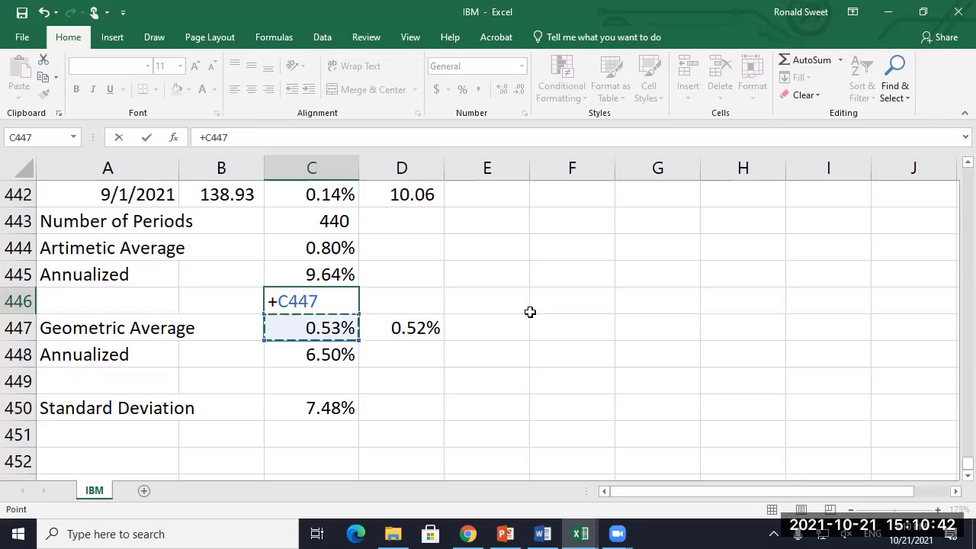
key(Escape)
key(Down)
key(Down)
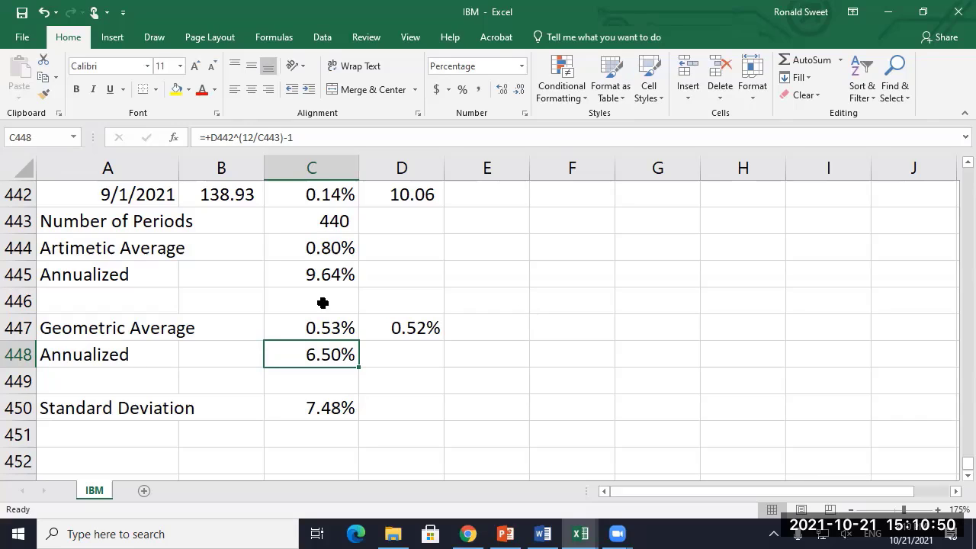
Step: Examine the annualized geometric average and the monthly HPR values from the beginning of column C
drag(92, 345, 292, 348)
click(292, 348)
scroll(155, 462, up, 2)
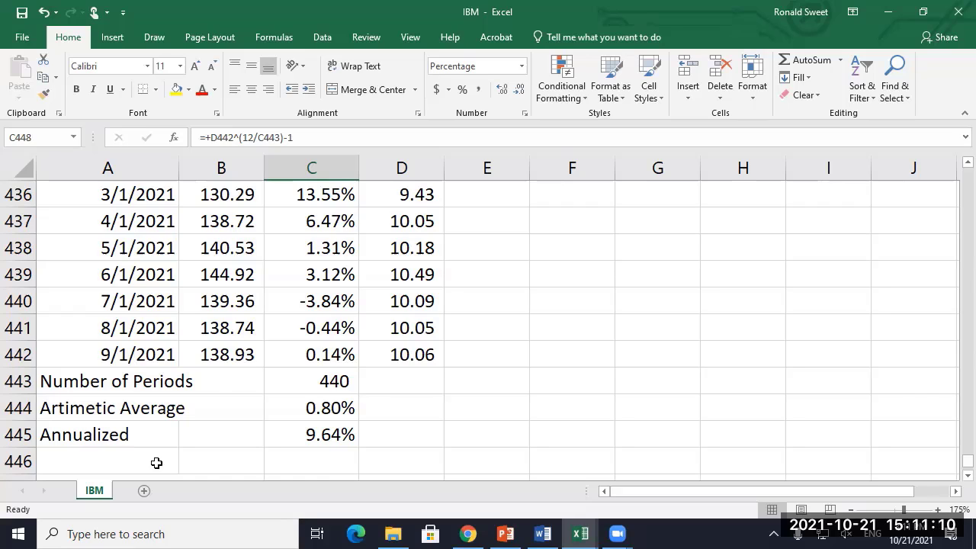
key(ctrl+Home)
key(Right)
key(Right)
key(Down)
key(Down)
key(Down)
key(Down)
key(Down)
key(Down)
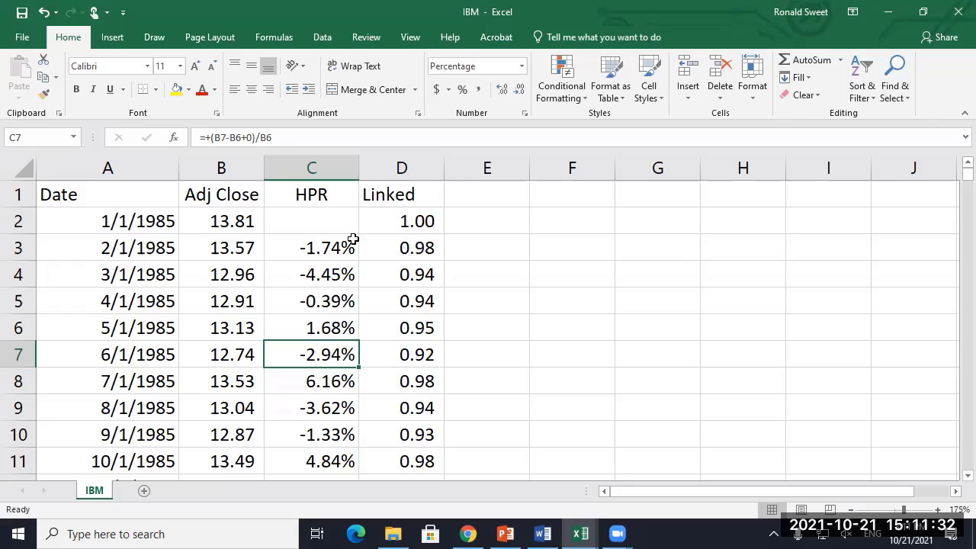
click(323, 248)
key(ctrl+shift+Down)
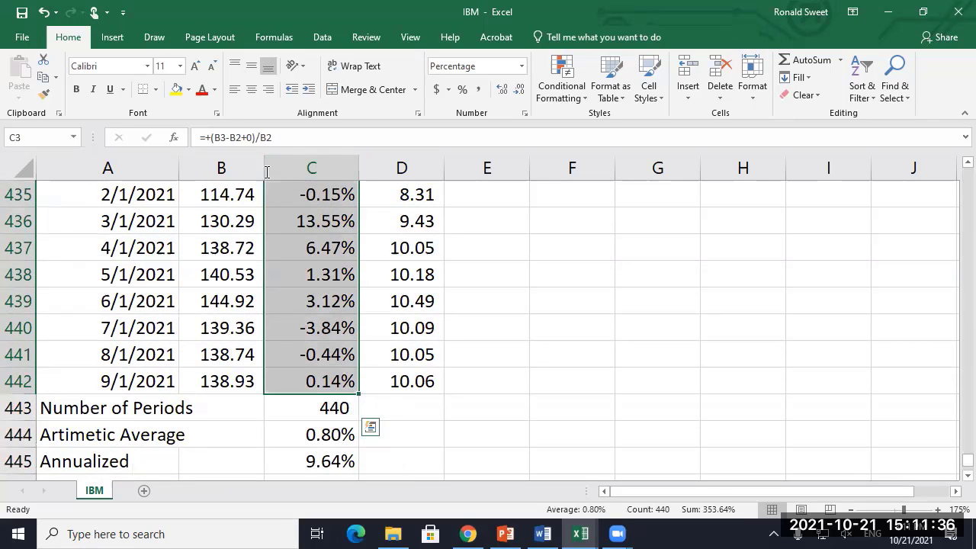
click(113, 38)
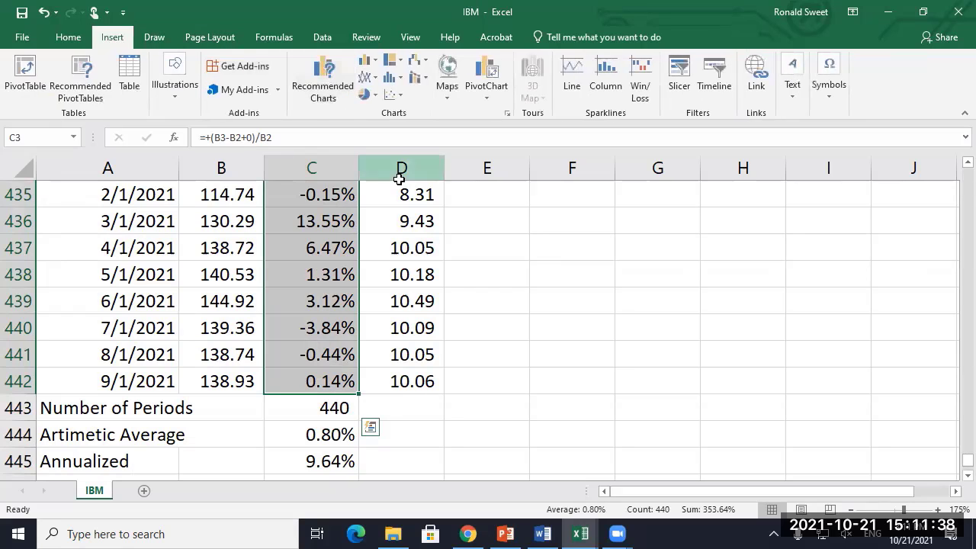
Step: Insert a basic 2-D line chart of the Linked values in D2:D442
click(408, 220)
key(ctrl+Up)
key(Down)
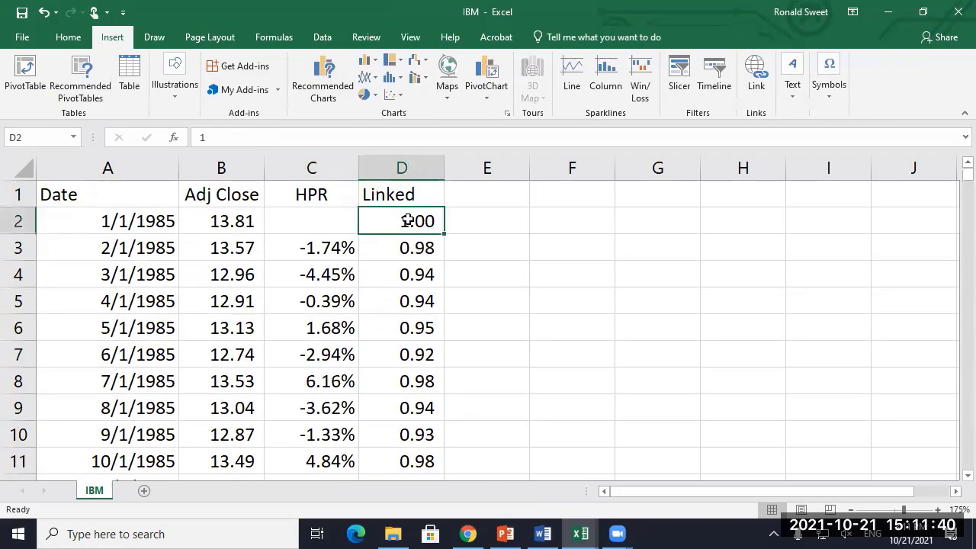
key(ctrl+shift+Down)
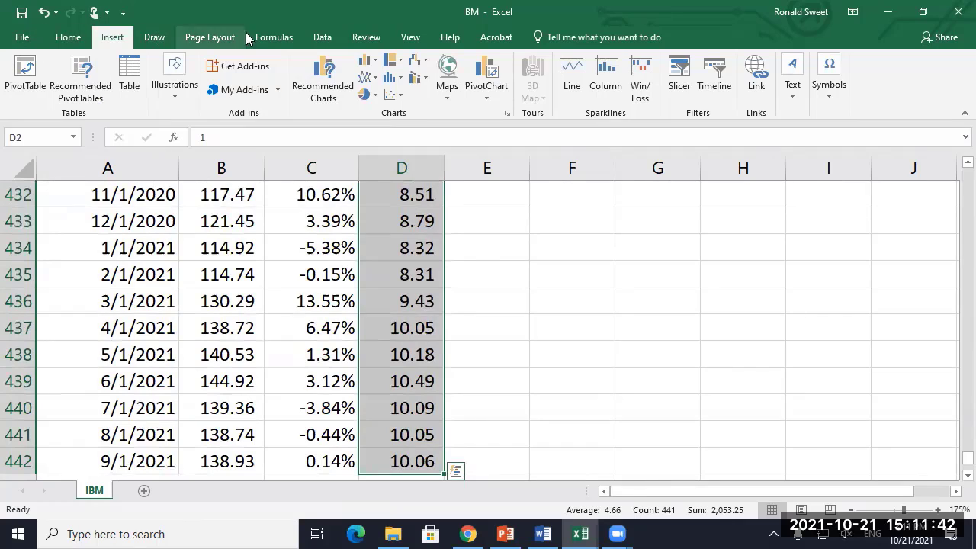
click(368, 77)
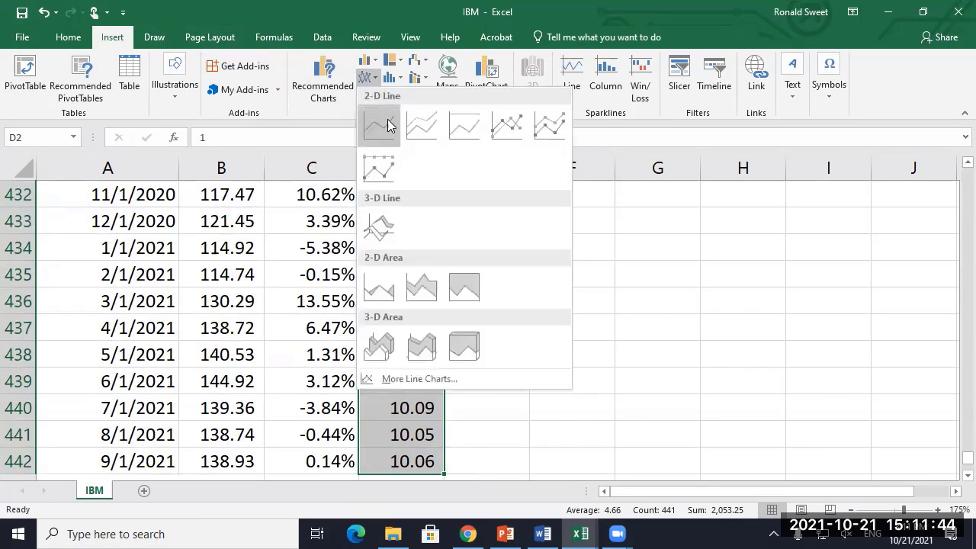
click(389, 123)
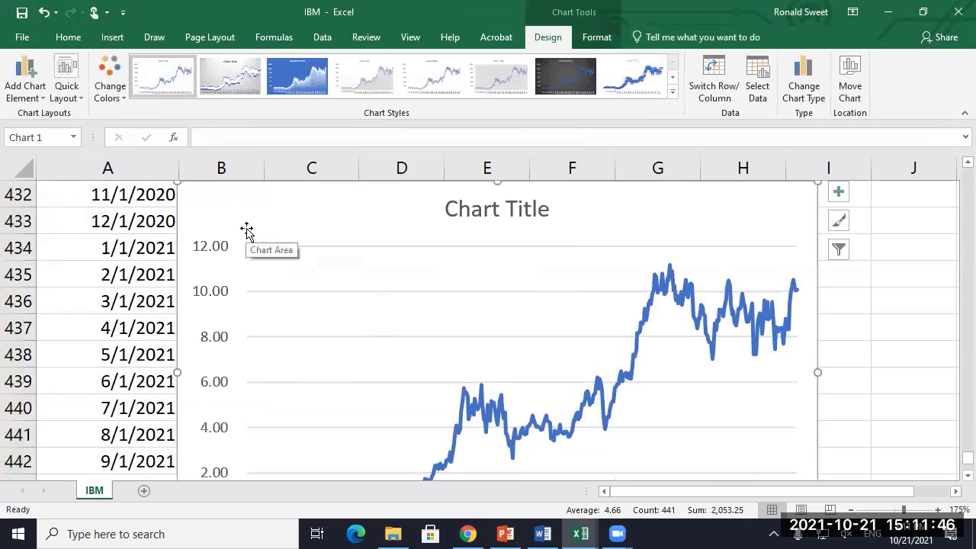
Step: Move the line chart off the data columns so that it starts in column F
ctrl+scroll(247, 229, down, 2)
ctrl+scroll(246, 233, down, 1)
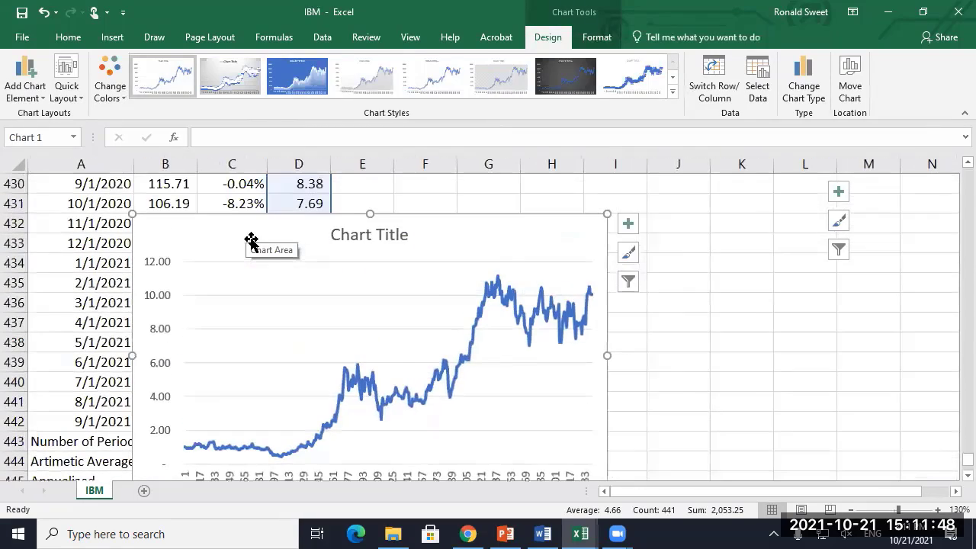
drag(638, 221, 843, 186)
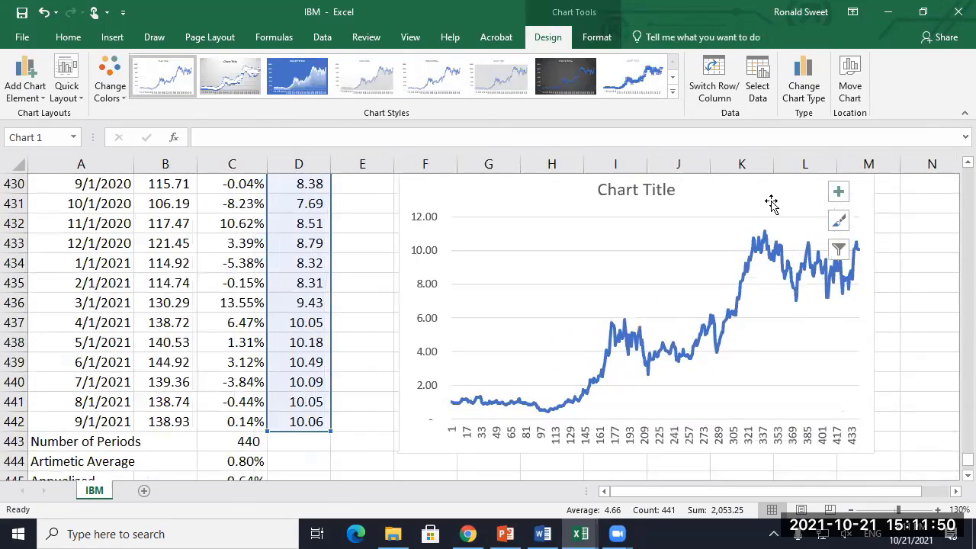
Step: Set the chart's horizontal axis labels to the dates in A2:A442
right_click(511, 215)
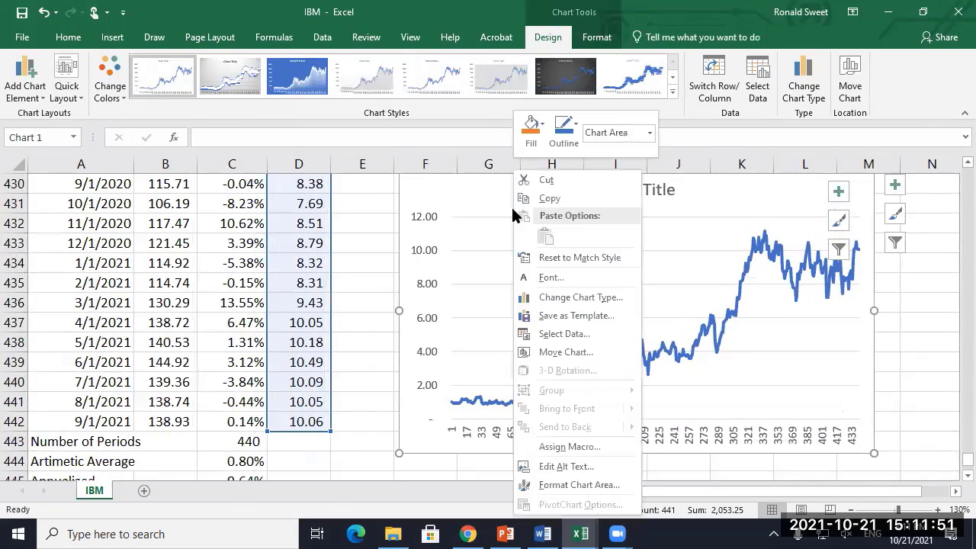
click(566, 333)
click(516, 271)
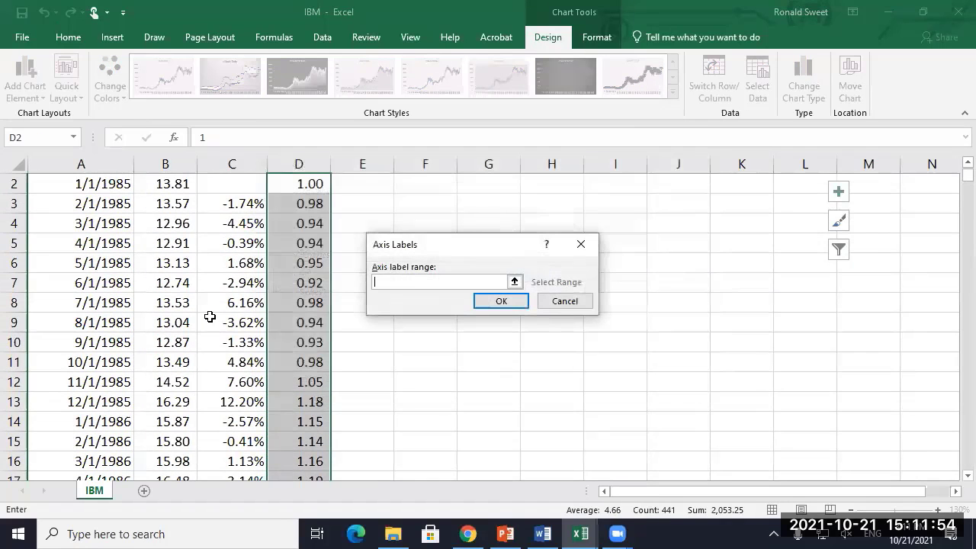
click(209, 320)
click(198, 322)
key(Up)
key(Up)
key(Up)
key(Up)
key(Up)
key(Up)
key(Up)
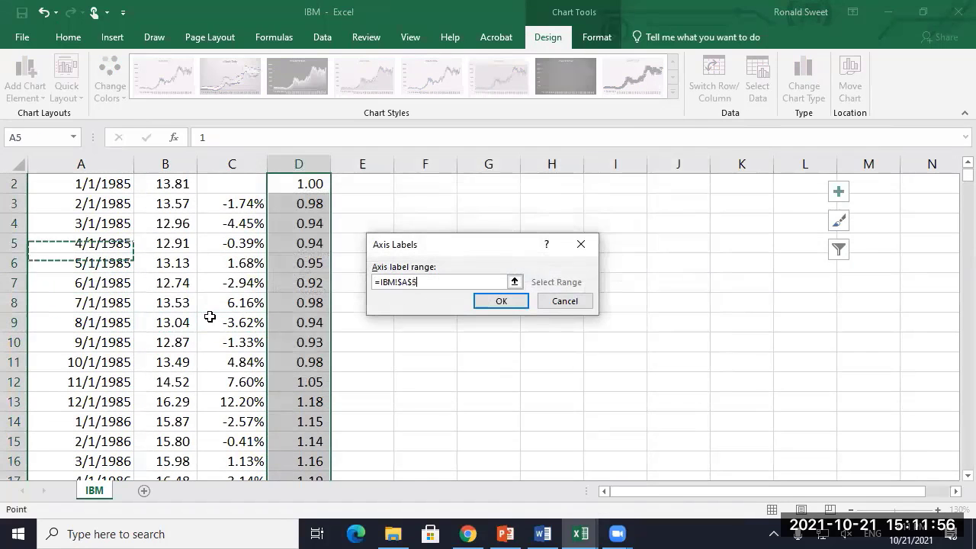
key(ctrl+shift+Down)
key(shift+Up)
key(shift+Up)
key(shift+Up)
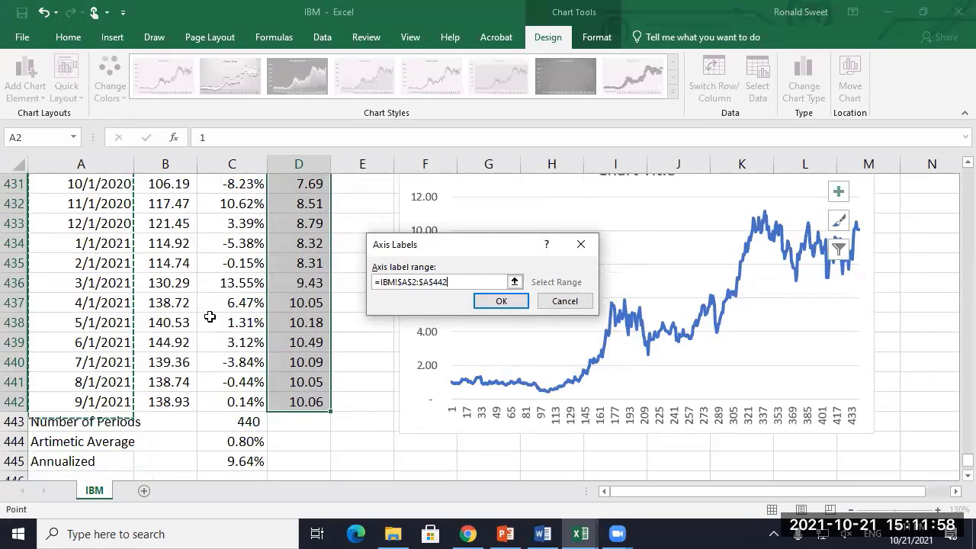
key(Return)
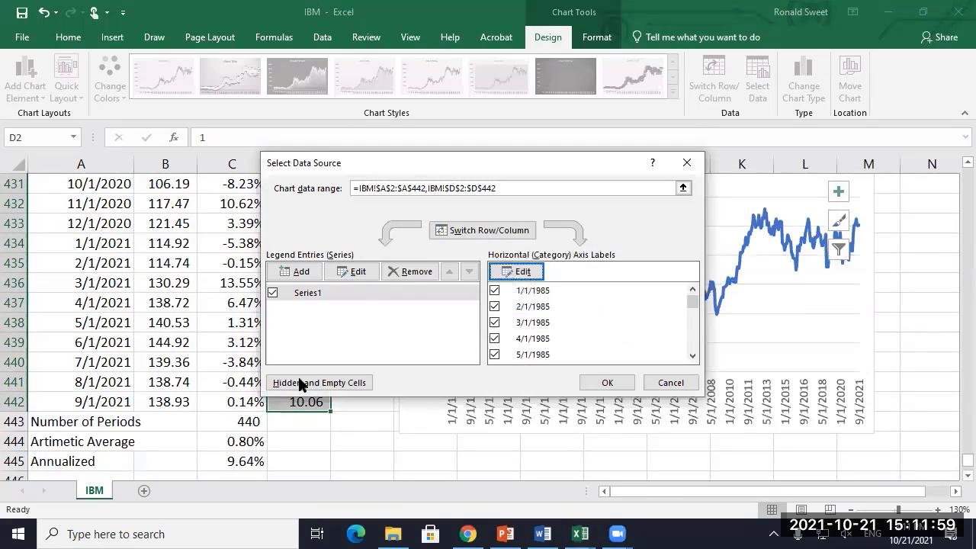
click(623, 385)
Step: Format the horizontal axis dates with the custom number format yyyy
right_click(621, 412)
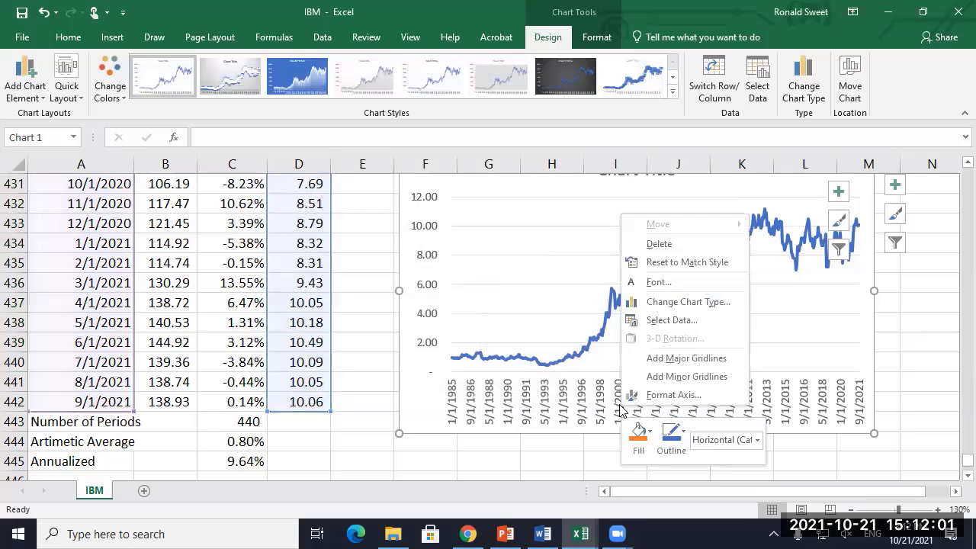
click(658, 393)
scroll(953, 442, down, 5)
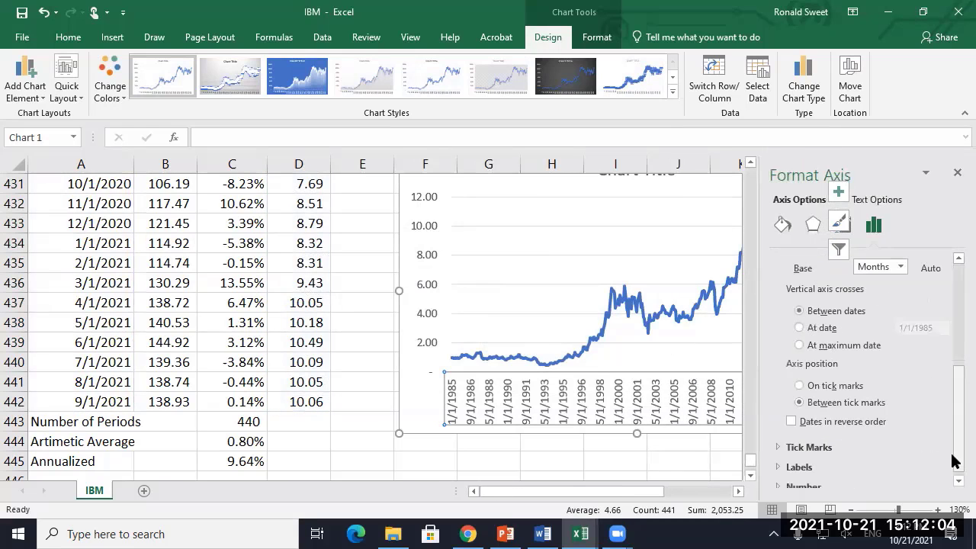
click(805, 480)
scroll(834, 438, down, 2)
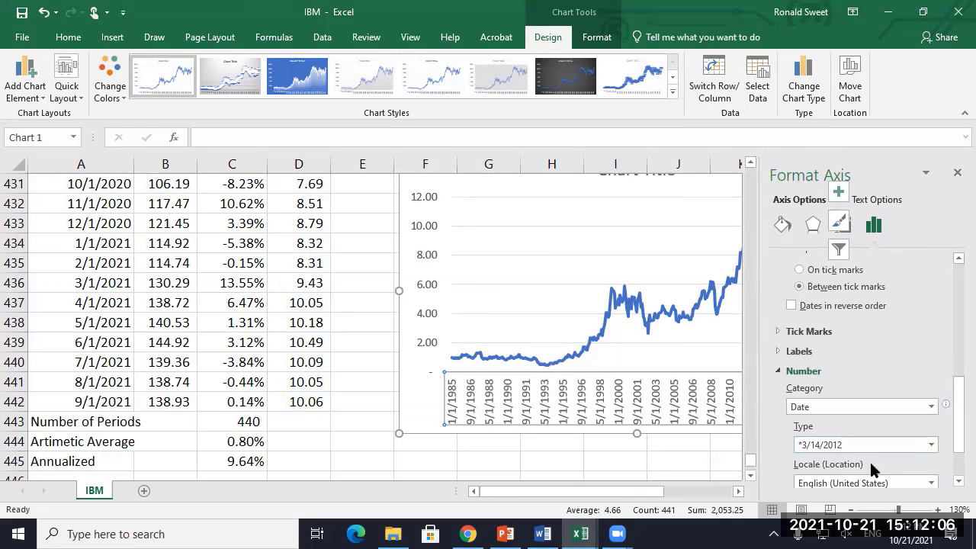
scroll(848, 449, down, 2)
drag(852, 453, 694, 457)
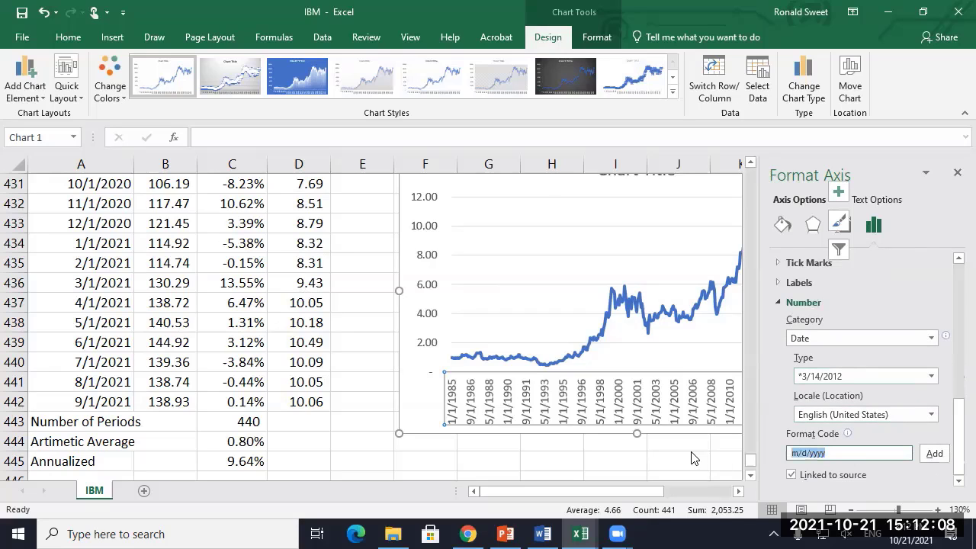
text(yy)
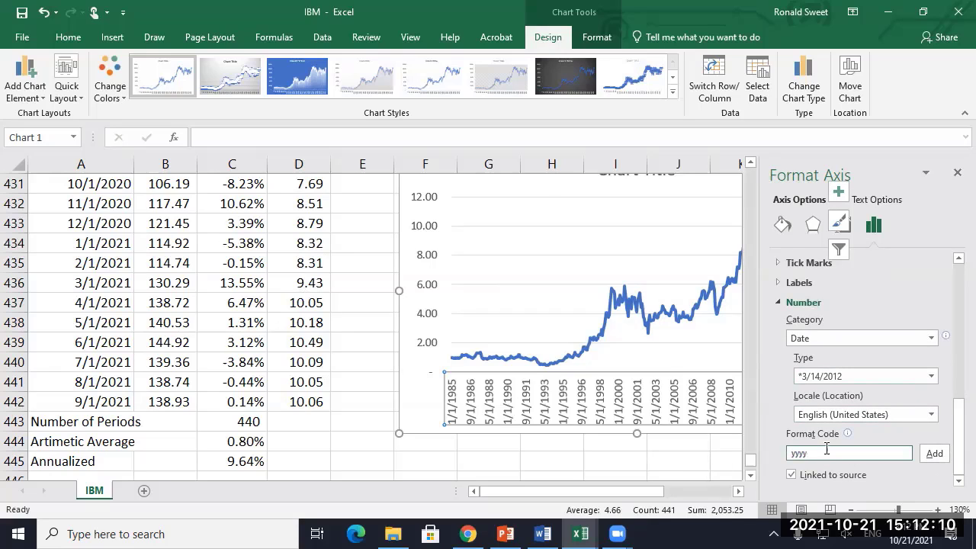
click(932, 453)
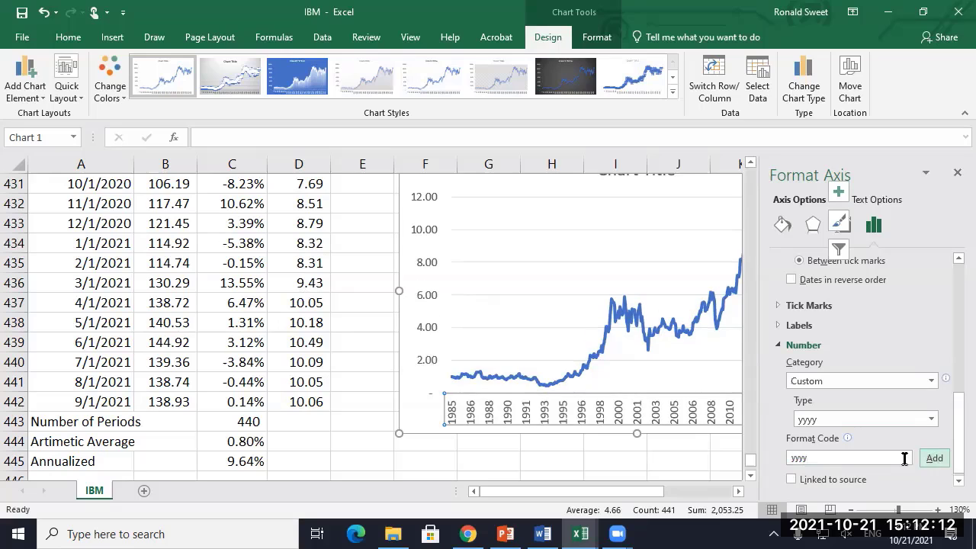
click(956, 173)
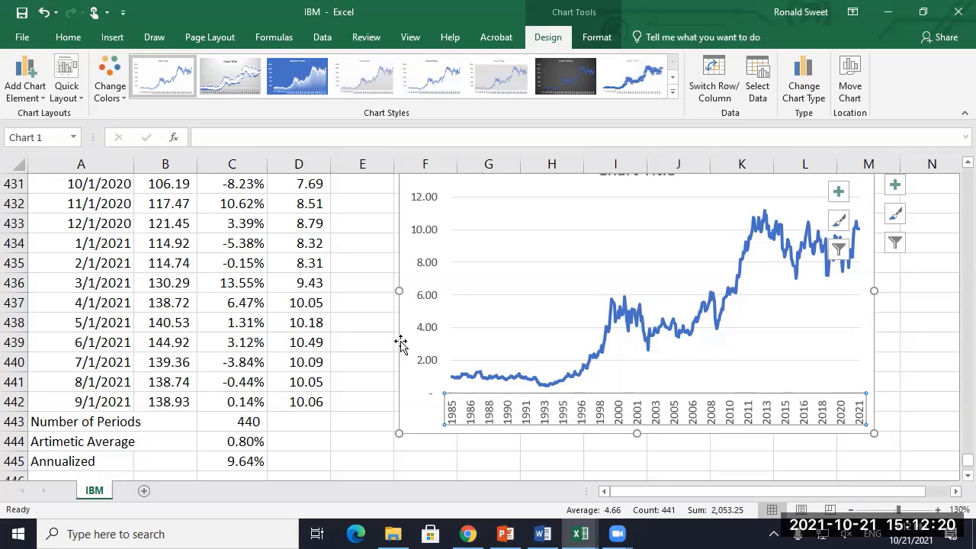
Step: Switch the chart's vertical axis to a logarithmic scale with base 10
click(424, 333)
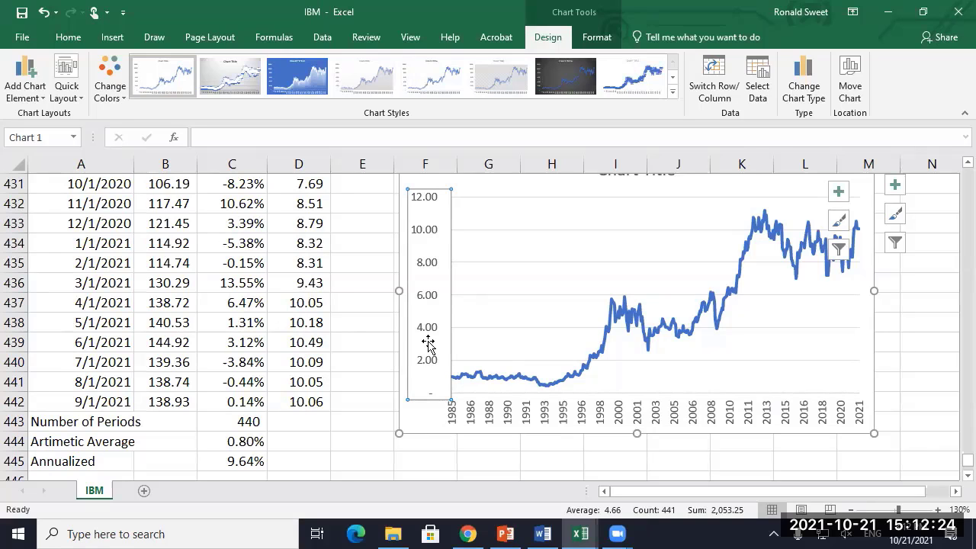
right_click(426, 327)
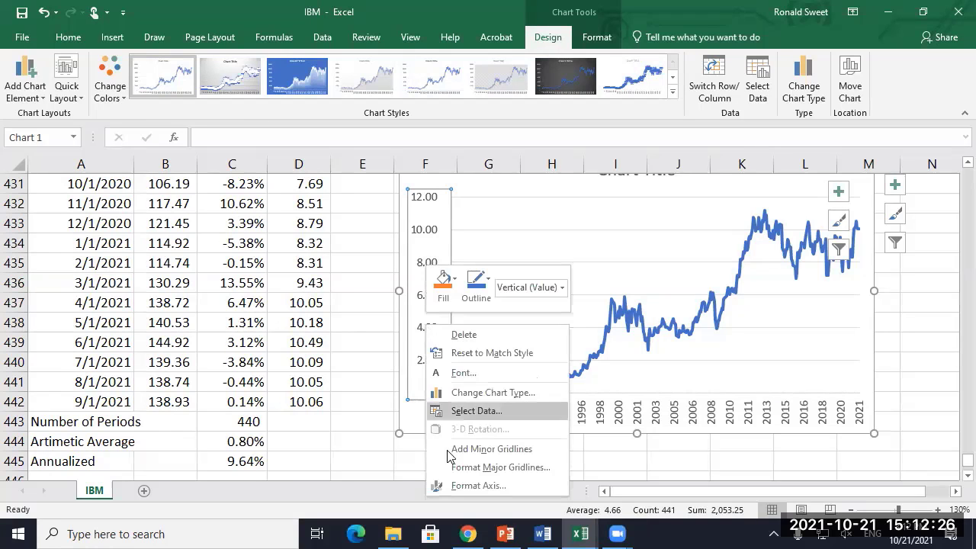
click(473, 486)
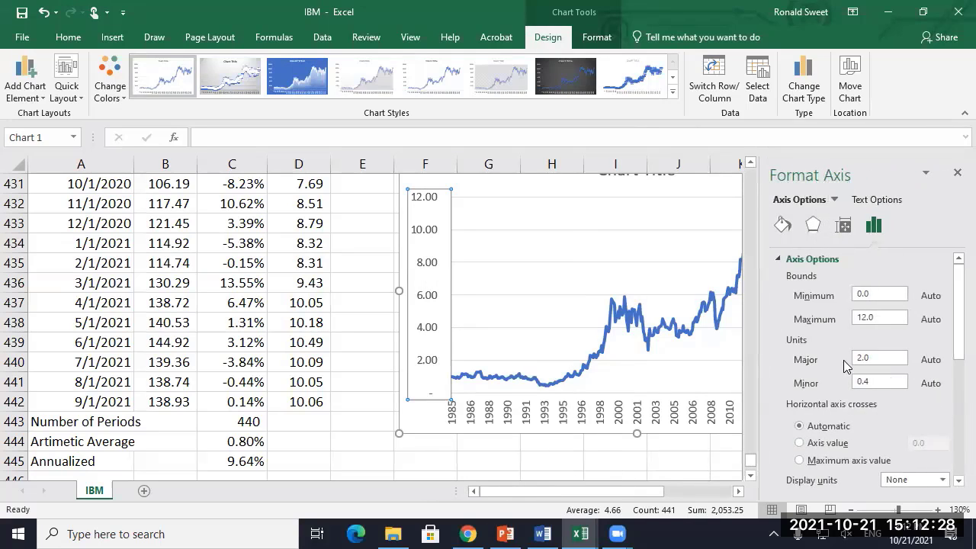
scroll(847, 368, down, 2)
scroll(779, 388, up, 1)
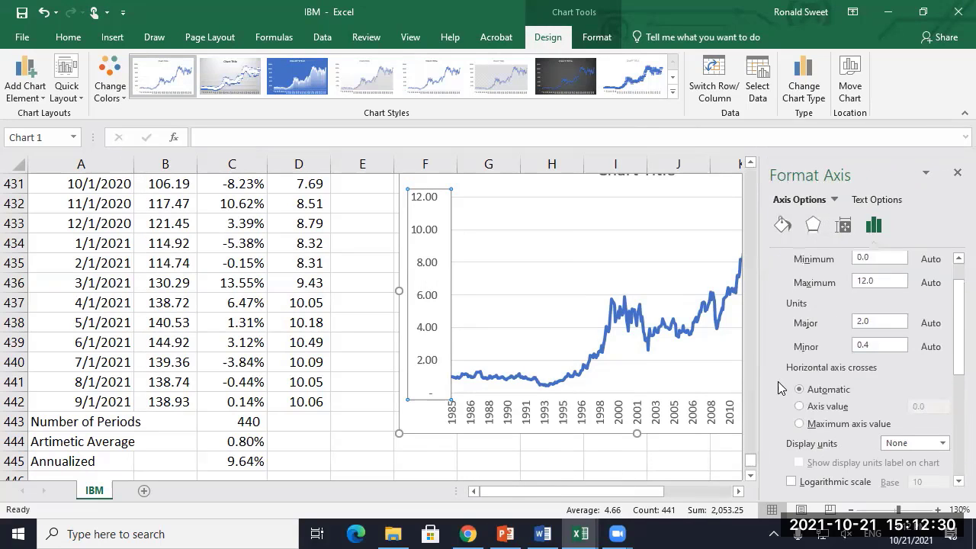
scroll(779, 388, down, 2)
scroll(867, 462, down, 2)
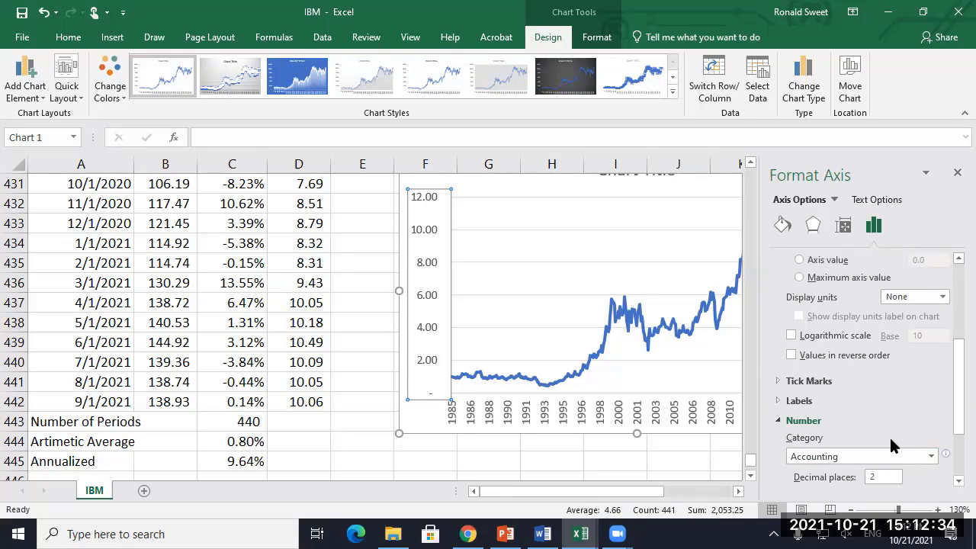
click(791, 336)
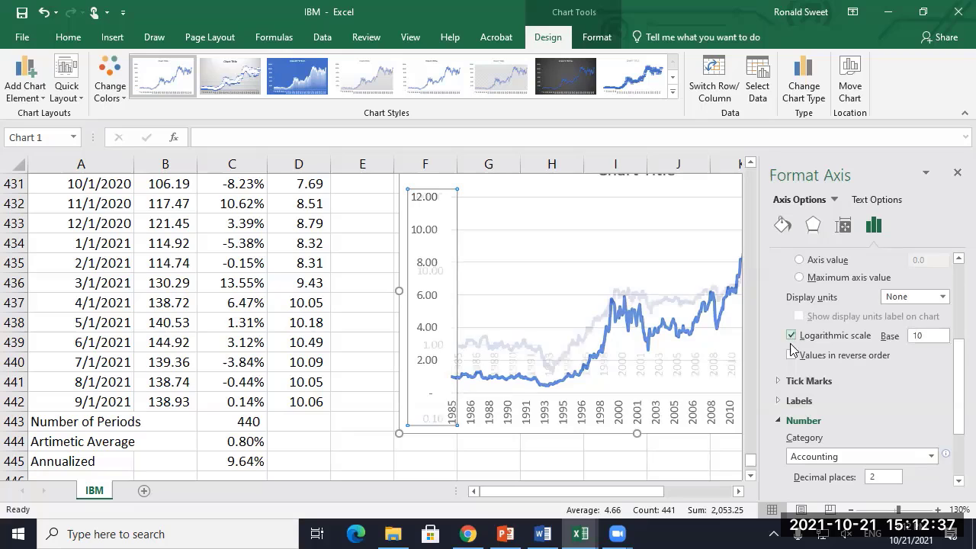
click(957, 172)
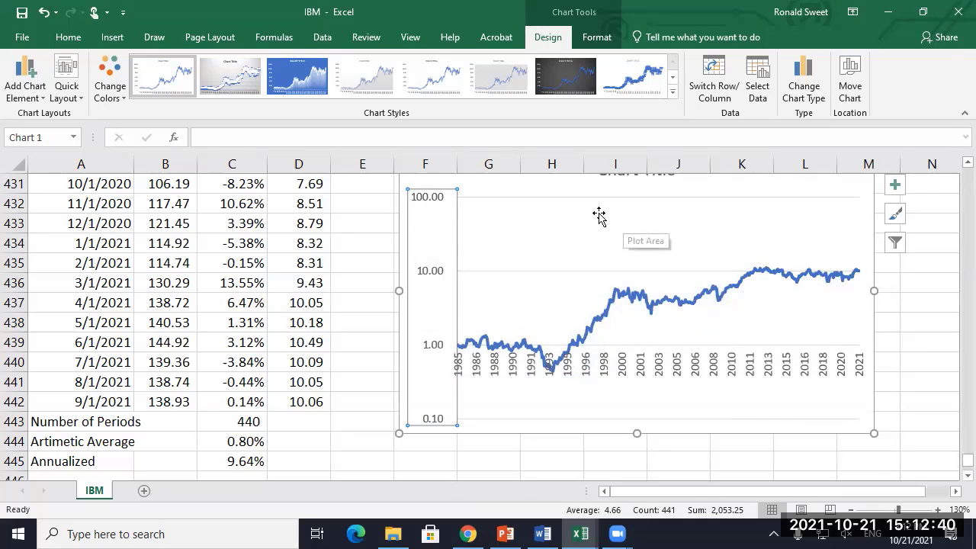
Step: Delete the cumulative return line chart from the IBM sheet
drag(594, 215, 580, 234)
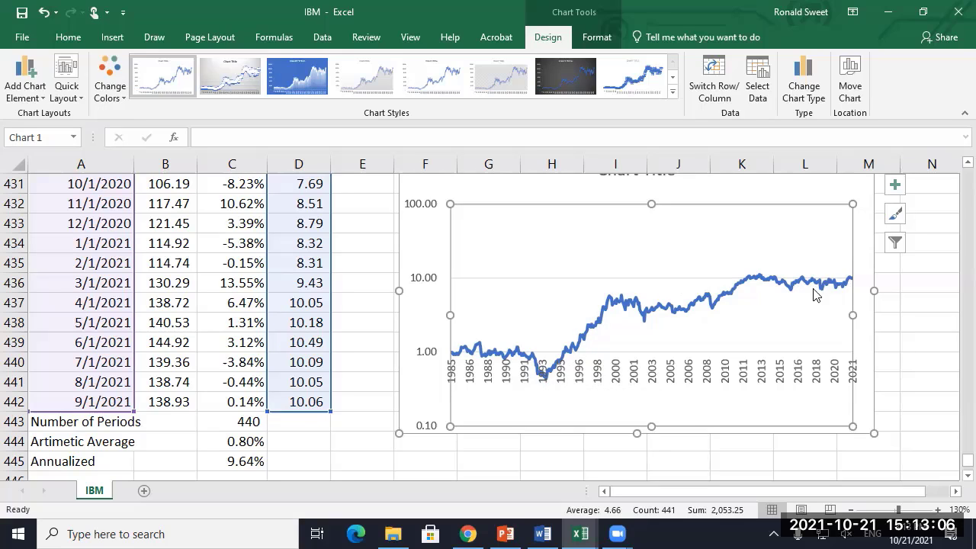
click(351, 346)
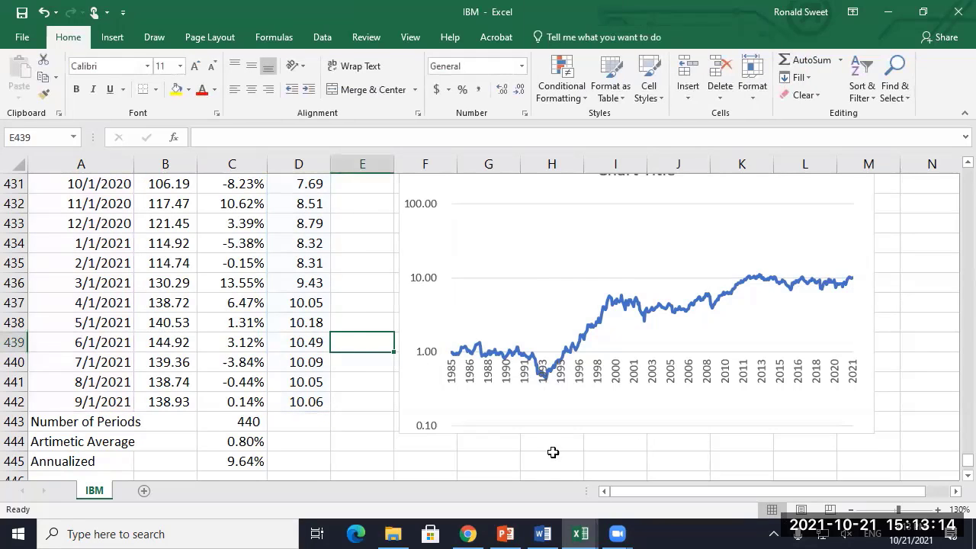
click(408, 402)
key(Delete)
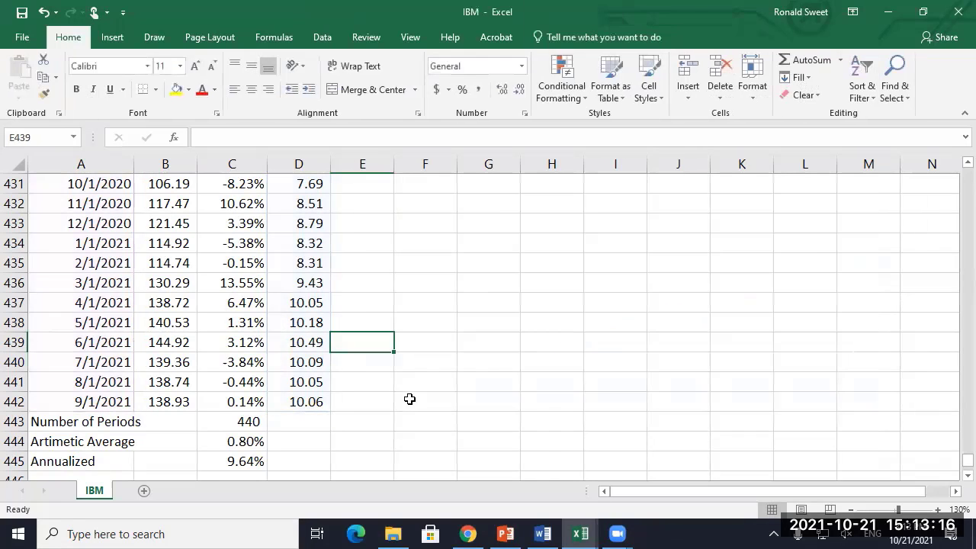
key(Left)
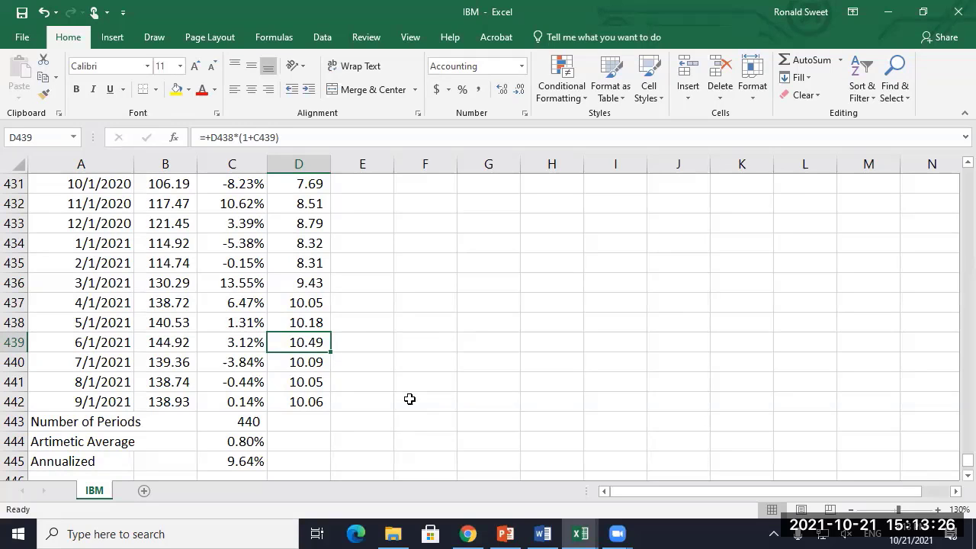
scroll(180, 312, up, 8)
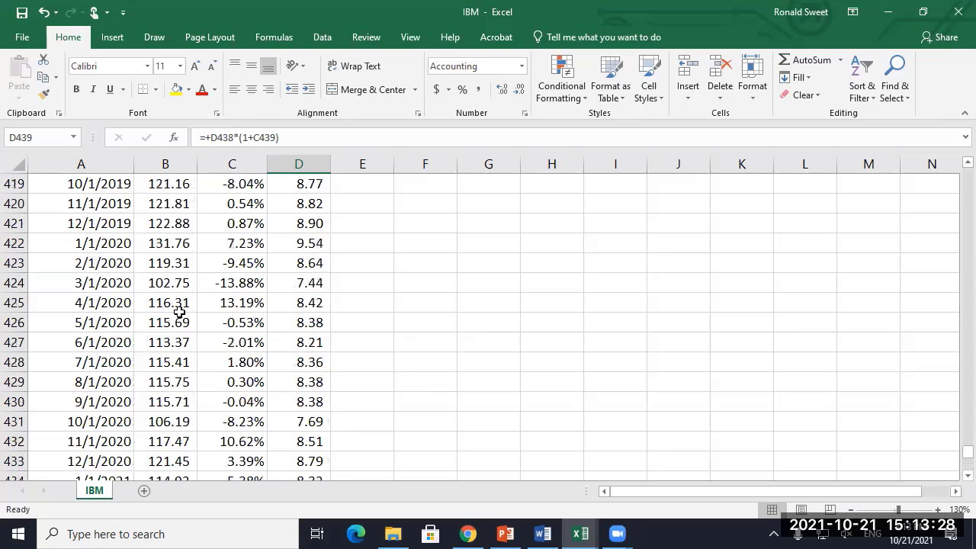
scroll(179, 313, up, 12)
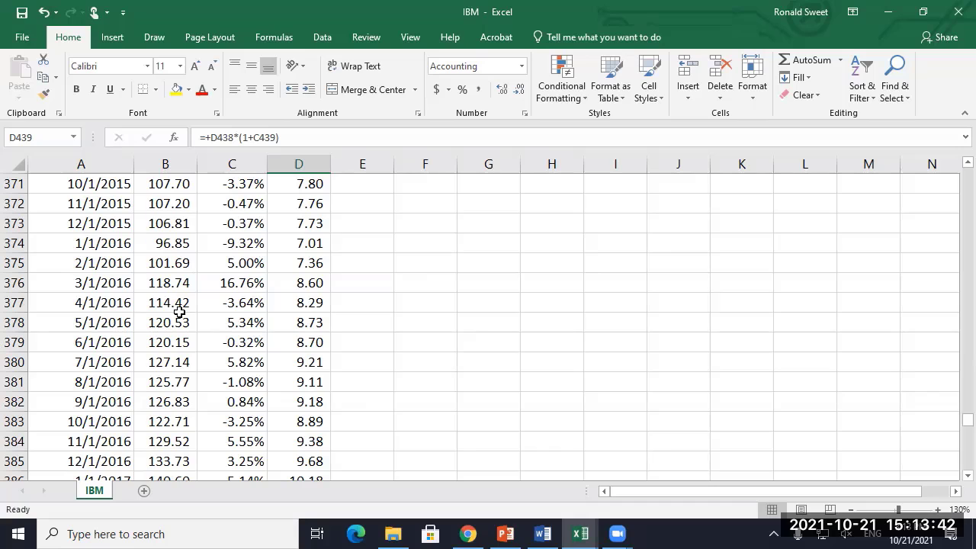
Step: Switch to Chrome and examine IBM's quote data on its Yahoo Finance Summary page
click(468, 533)
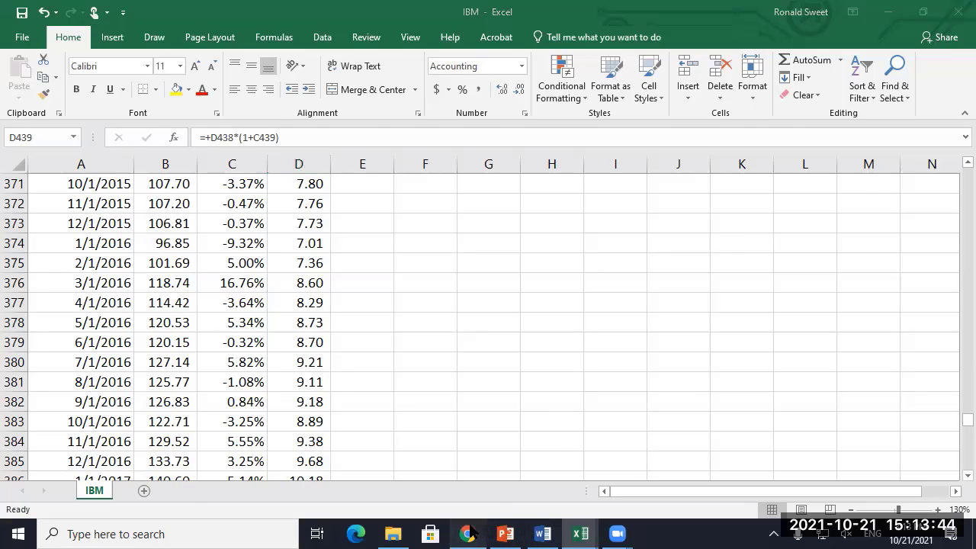
click(45, 130)
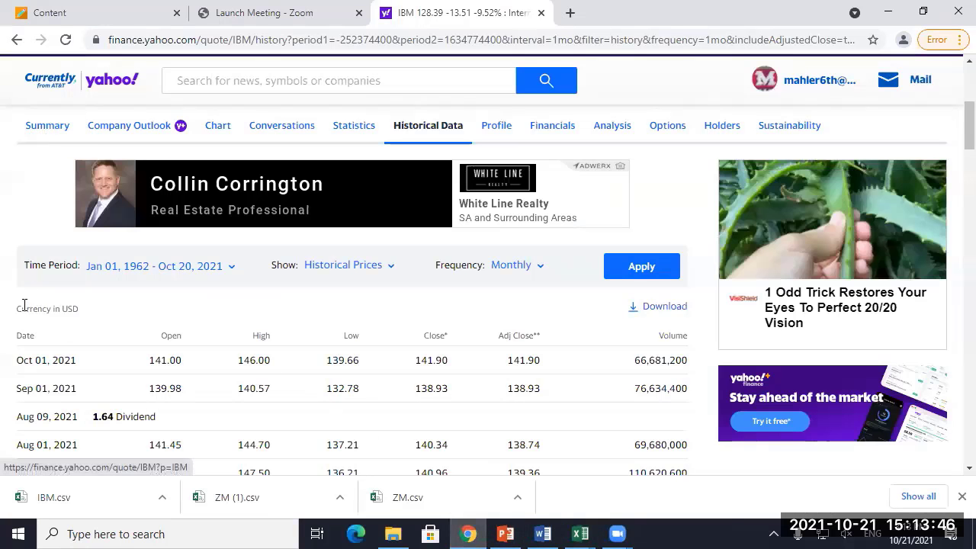
scroll(23, 316, down, 3)
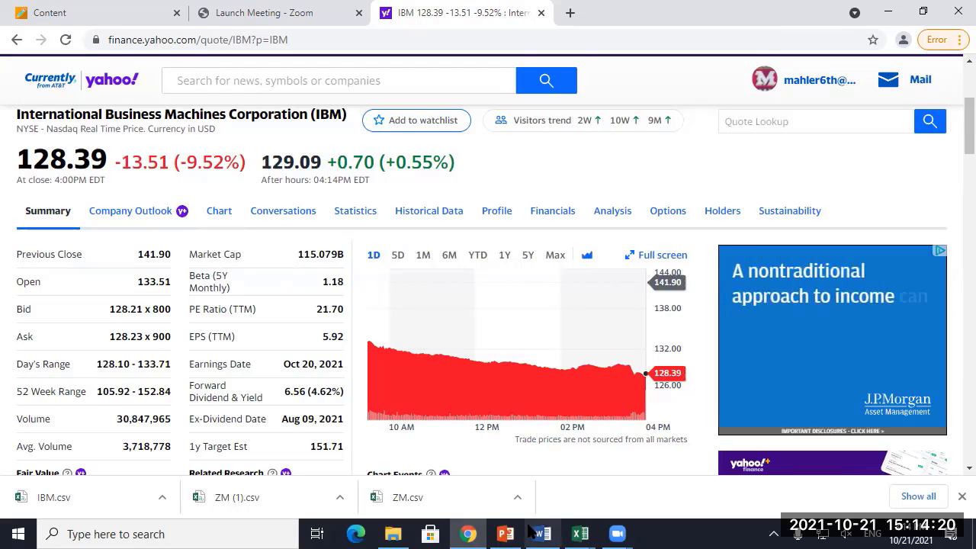
Step: Switch to PowerPoint and start the slide show from the current Measuring Return slide
click(506, 534)
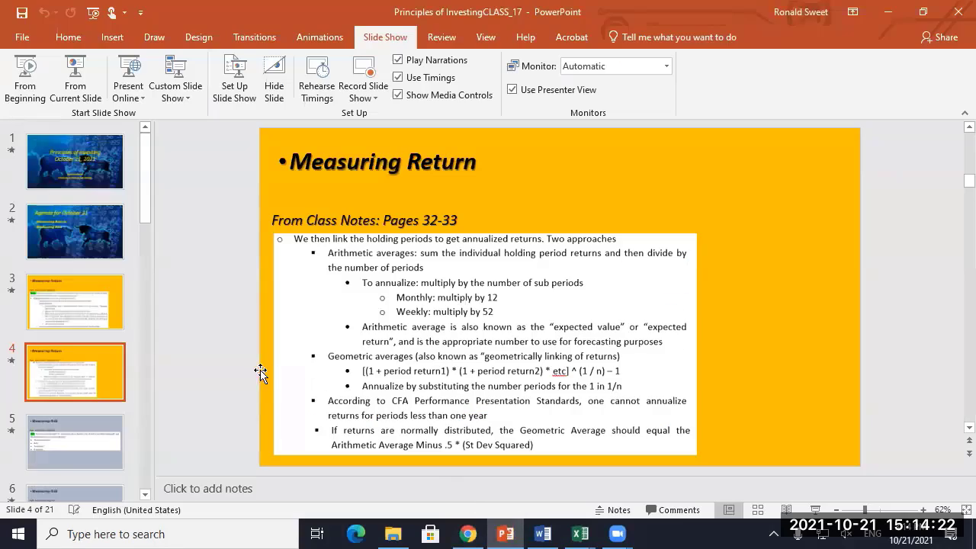
click(75, 80)
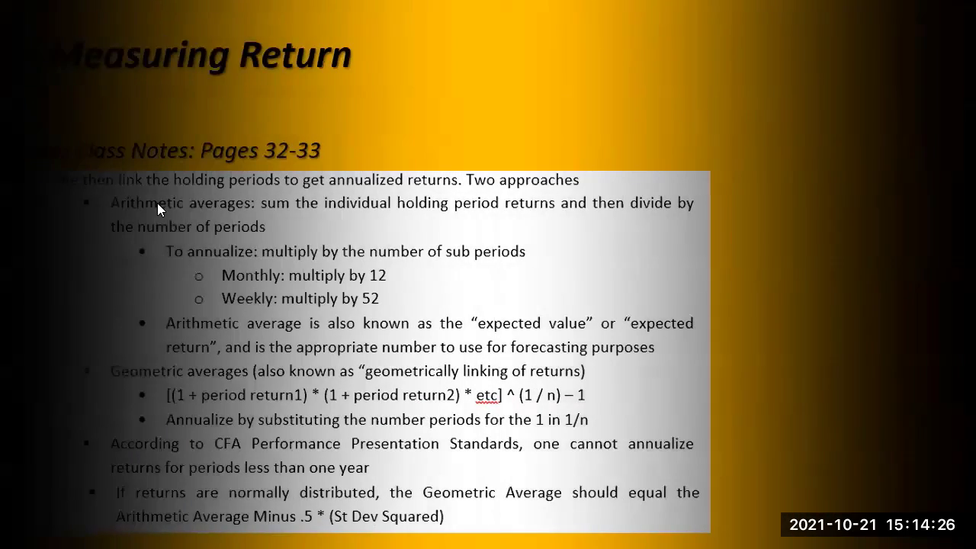
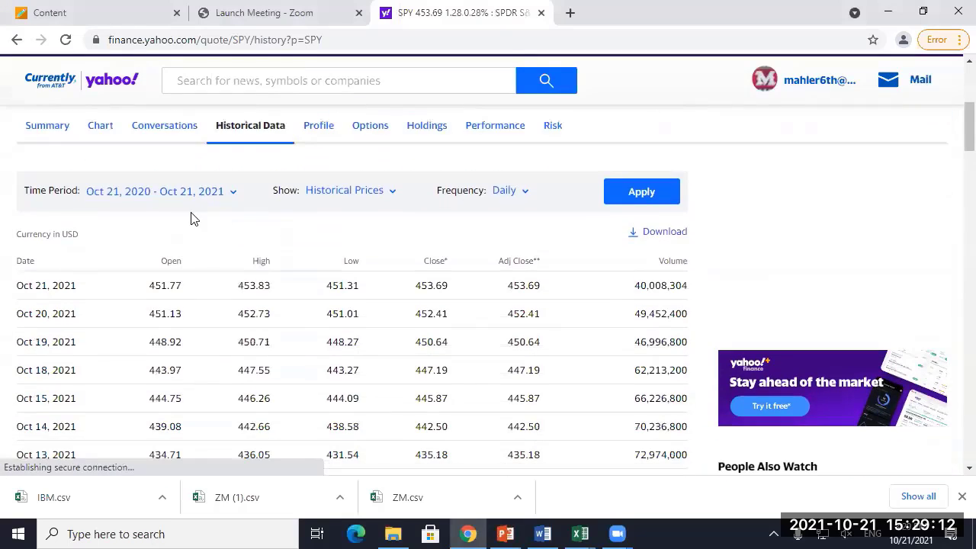
Step: Download SPY's monthly historical prices for the Max time period from Yahoo Finance and open the downloaded file in Excel
click(191, 192)
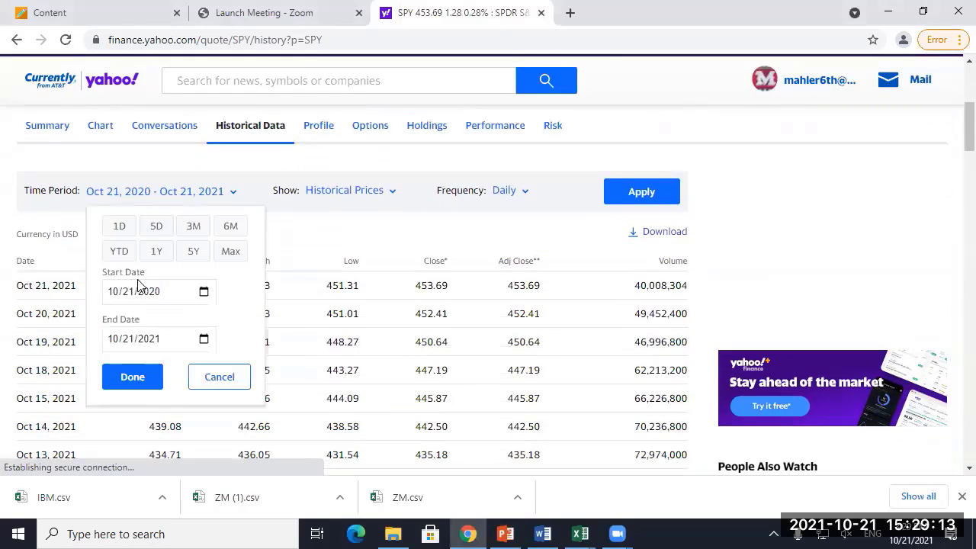
click(231, 252)
click(499, 192)
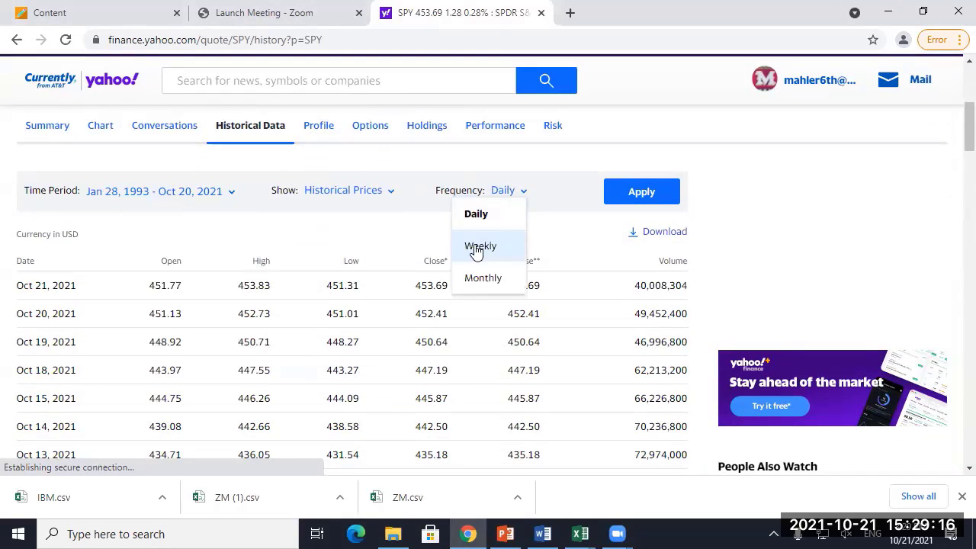
click(481, 277)
click(633, 197)
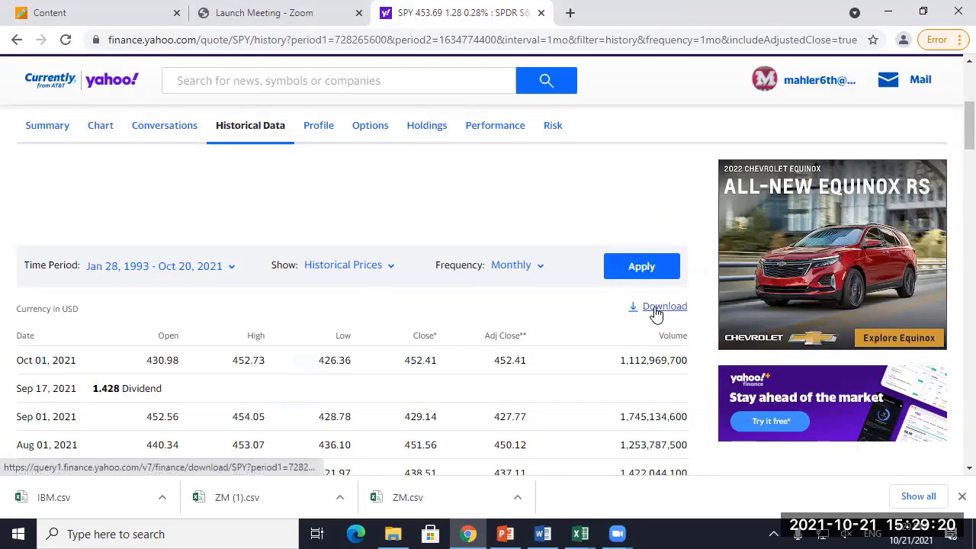
click(655, 313)
click(42, 504)
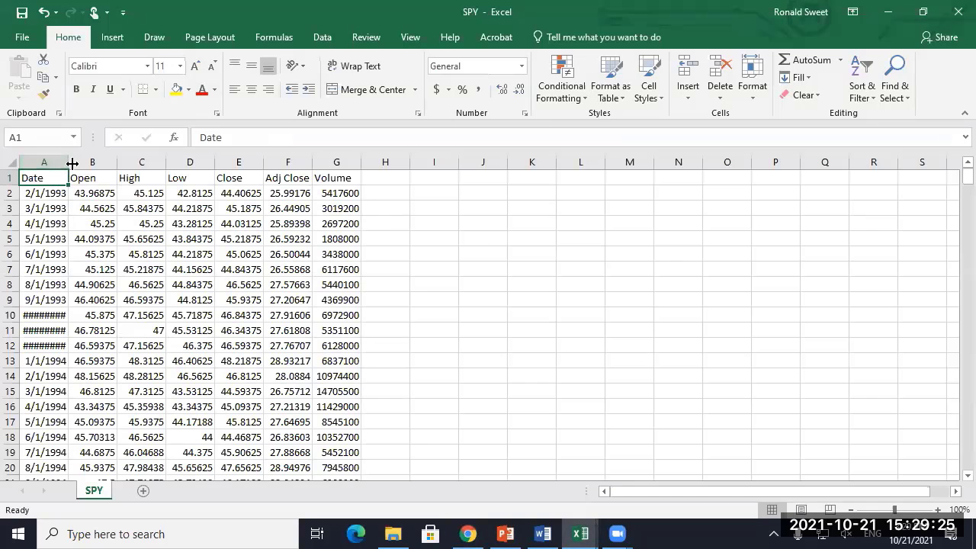
Step: Widen the Date column and delete the Open, High, Low and Close columns
drag(72, 163, 279, 164)
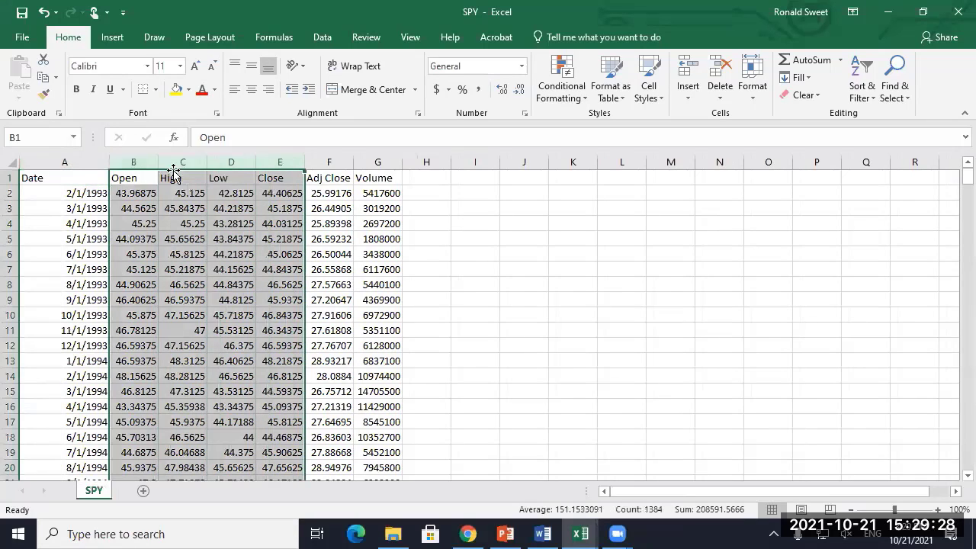
right_click(130, 164)
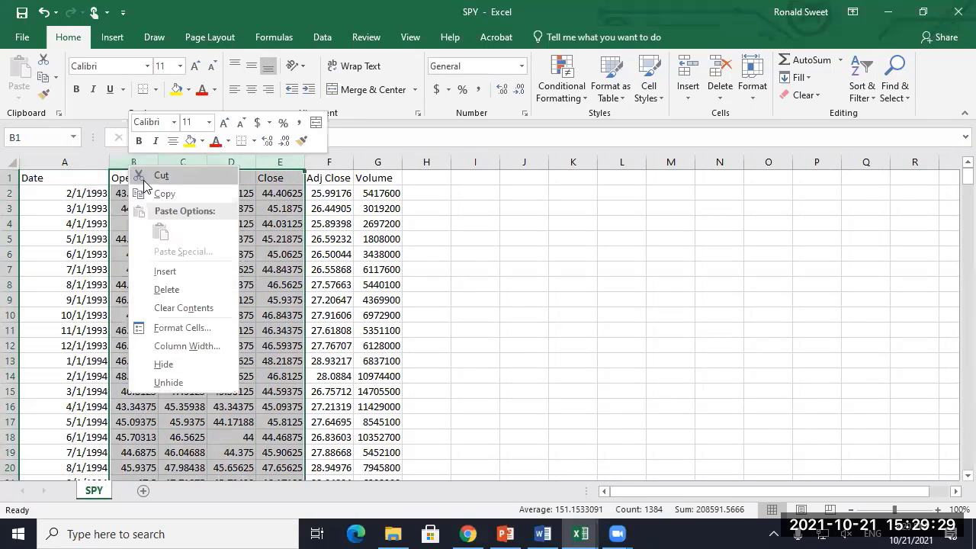
click(166, 289)
Step: Delete row 2 with the 2/1/1993 data, and delete the Volume column
click(17, 195)
right_click(17, 194)
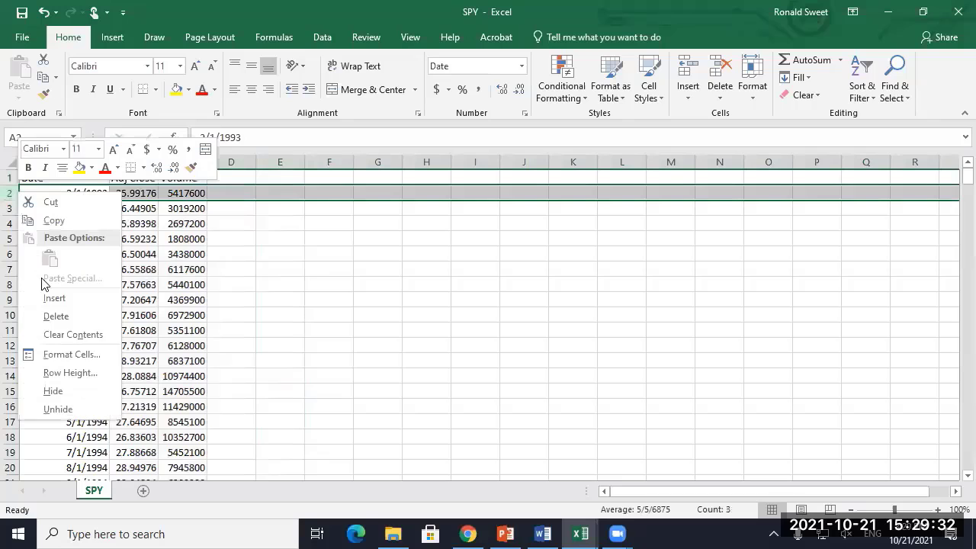
click(45, 316)
click(171, 161)
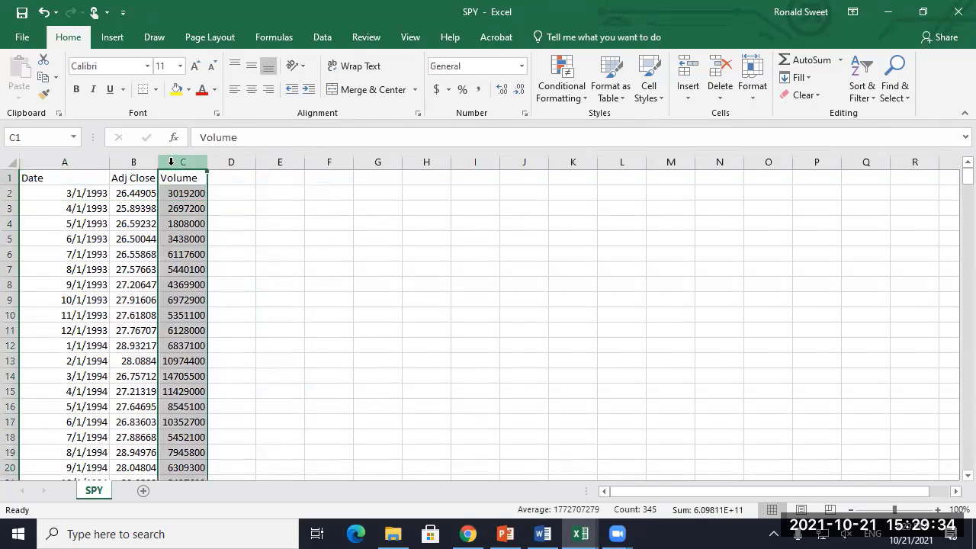
right_click(174, 163)
click(195, 289)
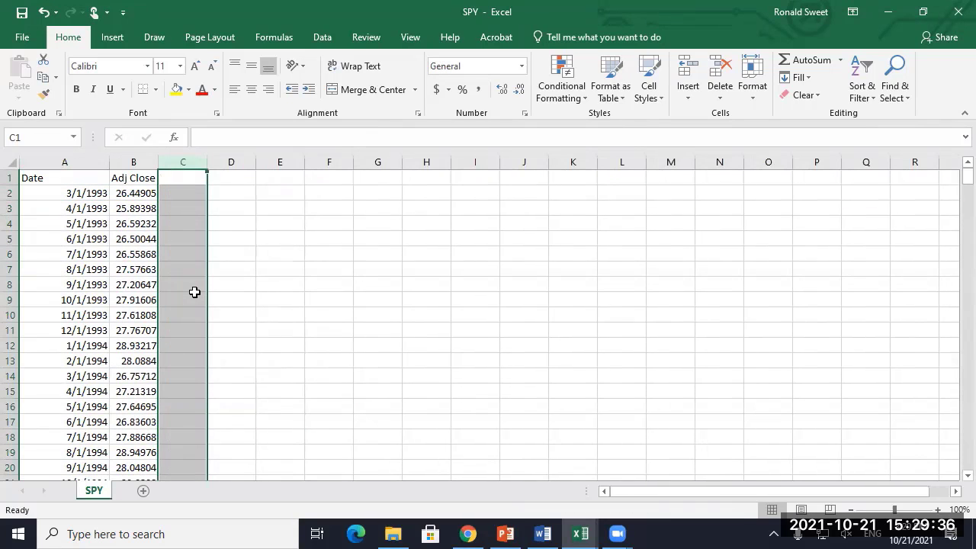
Step: Clear the date and adjusted close in the last data row, A345:B345
key(ctrl+End)
key(Left)
key(shift+Right)
key(Delete)
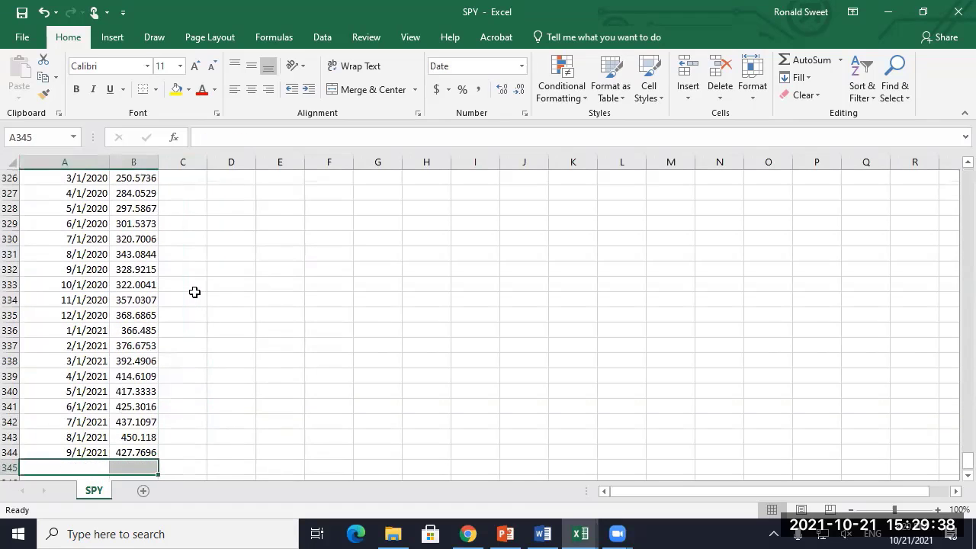
Step: Format the adjusted close prices in B2:B344 with the comma style
key(ctrl+Home)
key(Right)
key(Down)
key(ctrl+shift+Down)
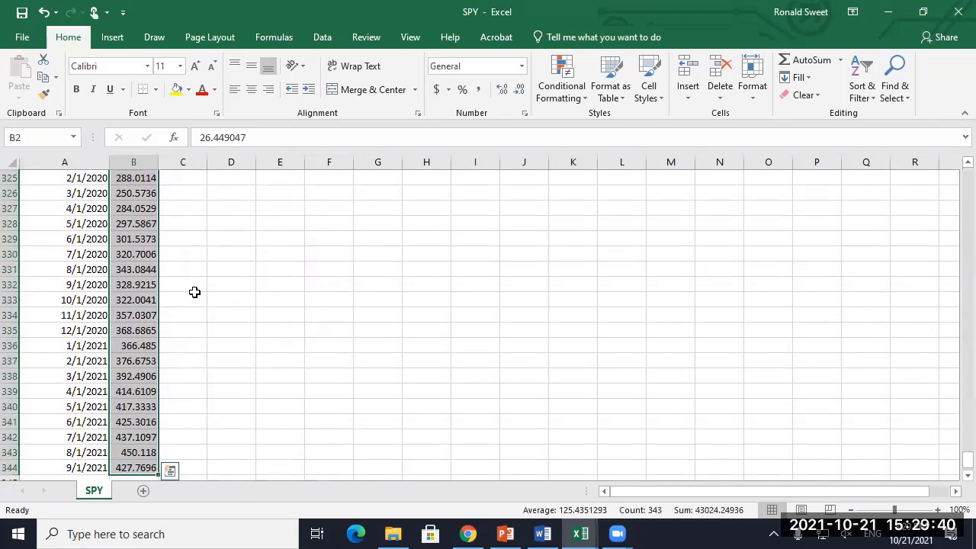
click(480, 89)
key(Up)
key(Right)
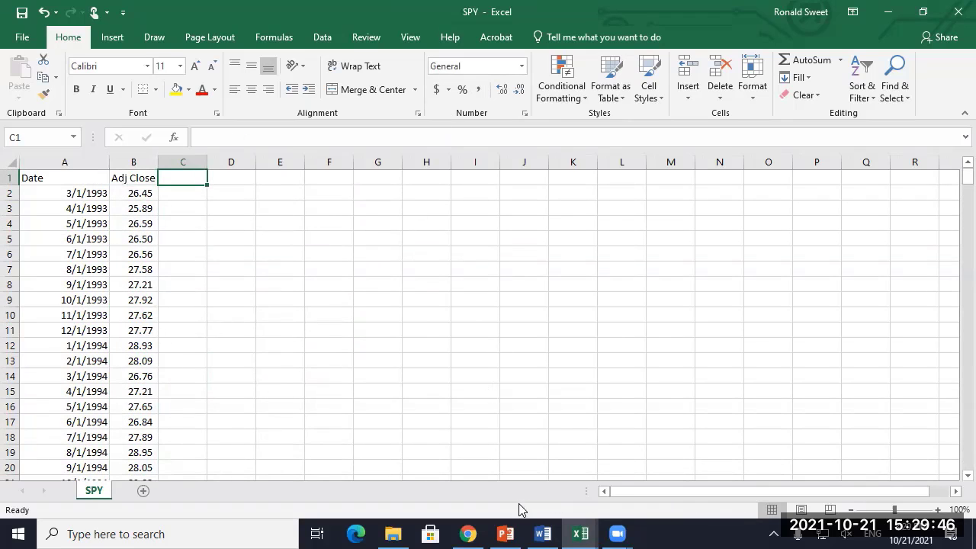
Step: Switch to the IBM workbook and go to the 3/1/1993 date in column A
click(582, 532)
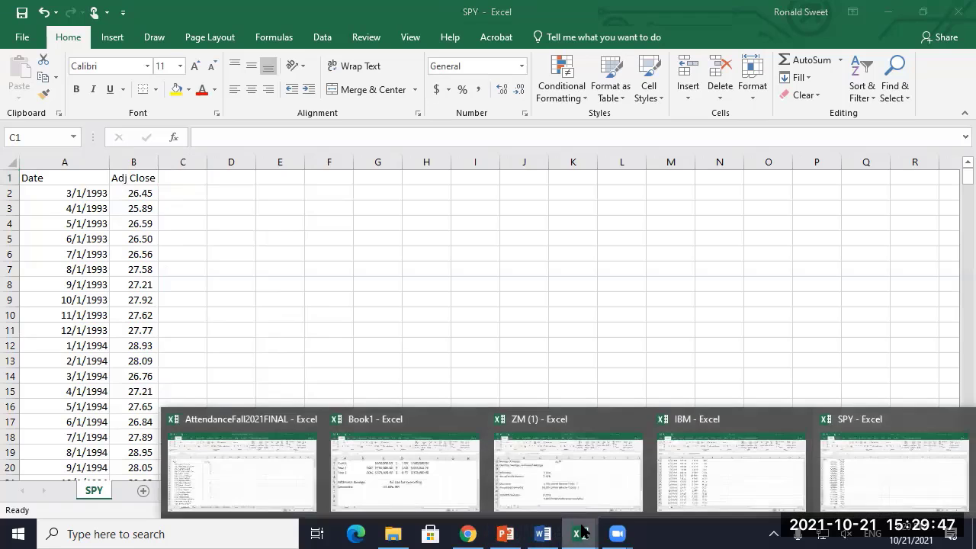
click(699, 480)
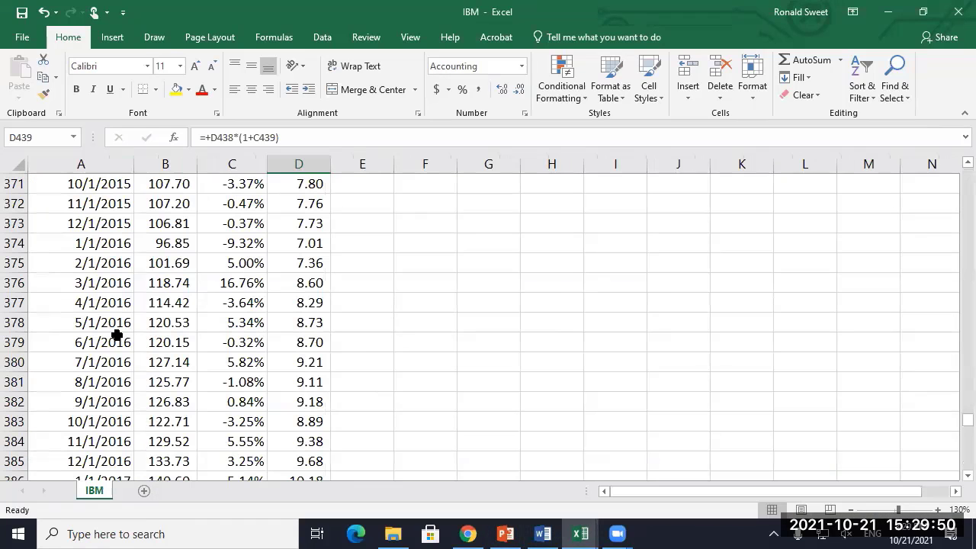
click(64, 336)
key(ctrl+Up)
key(Page_Down)
key(Page_Down)
key(Page_Down)
key(Page_Down)
key(Page_Down)
key(Page_Down)
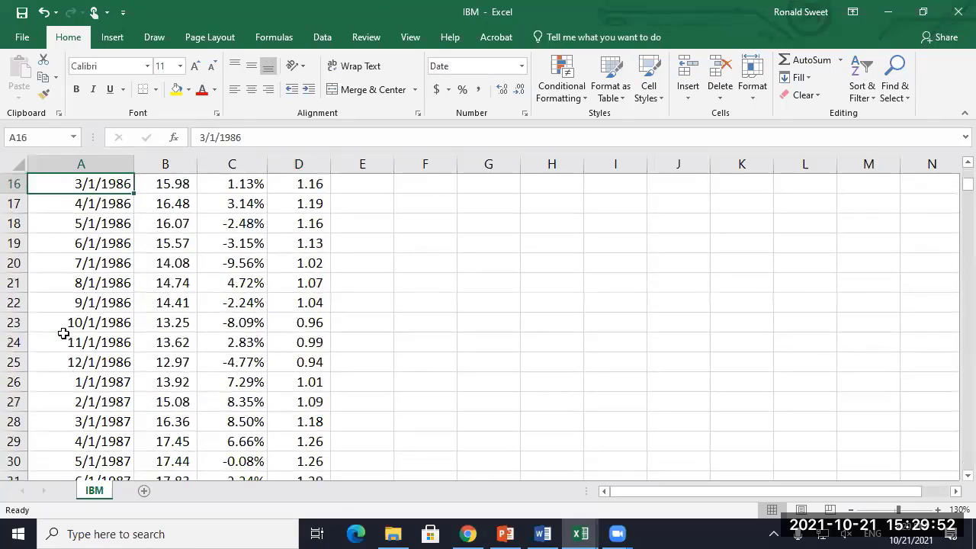
key(Down)
key(Down)
key(Down)
key(Down)
key(Down)
key(Down)
key(Down)
key(Down)
key(Down)
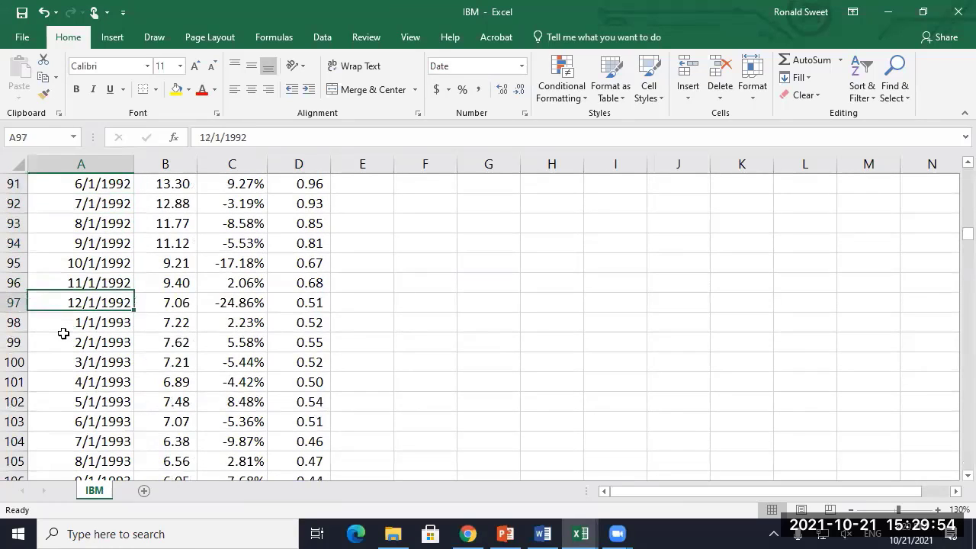
Step: Copy the IBM prices in B100:B442 into the SPY workbook starting at C2, and check that the column ends level with the dates
key(Right)
key(ctrl+shift+Down)
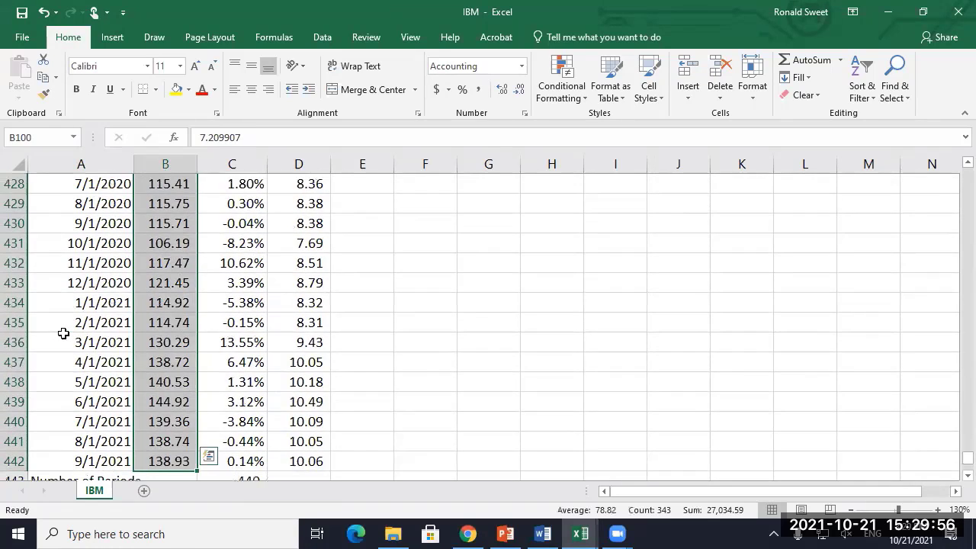
key(ctrl+c)
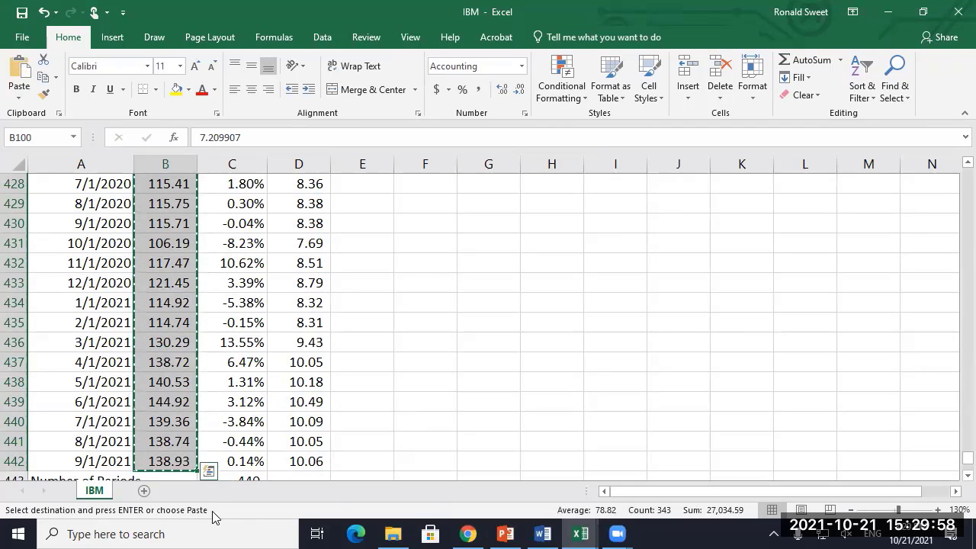
mouse_move(575, 532)
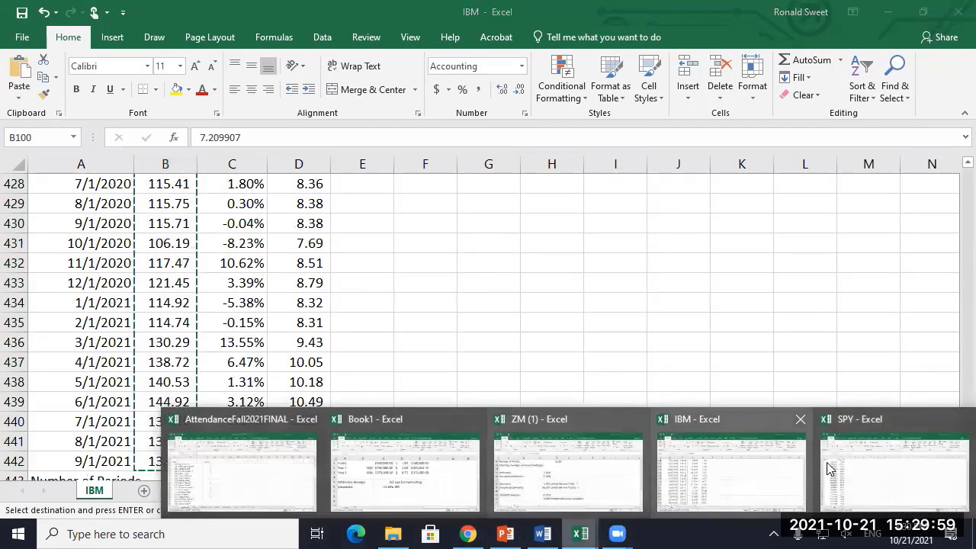
click(867, 469)
key(Down)
key(Return)
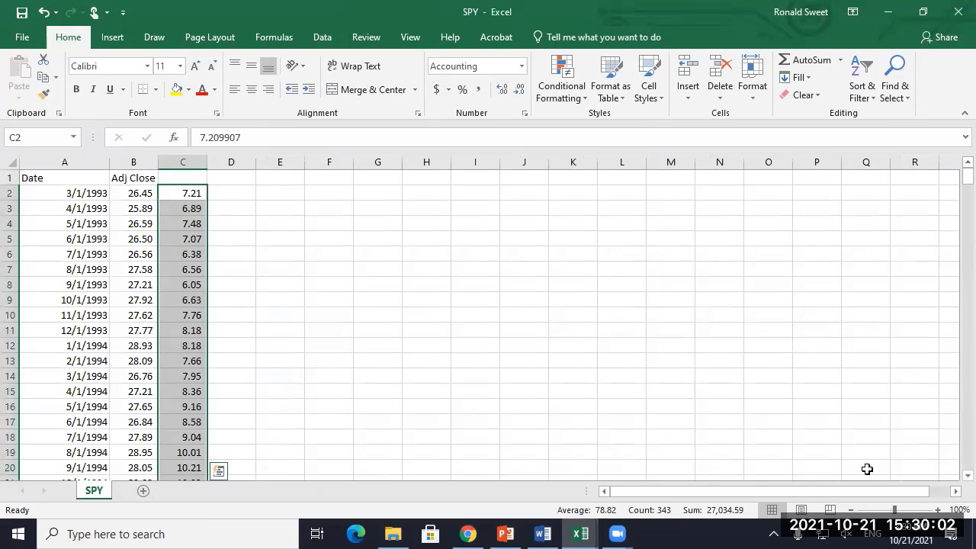
key(ctrl+Down)
key(ctrl+Up)
Step: Label the two price columns by entering SPX in B1 and IBM in C1
key(Up)
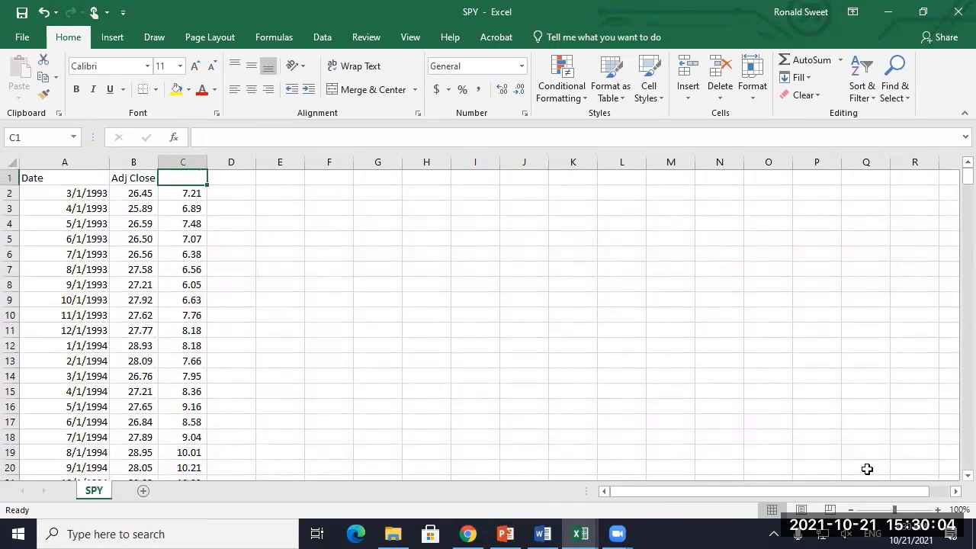
key(Left)
text(S)
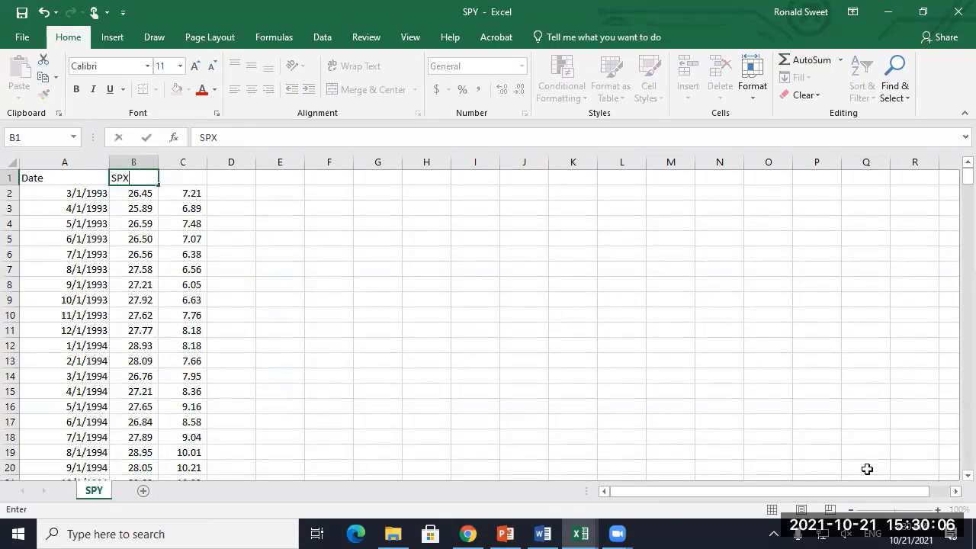
key(Tab)
text(I)
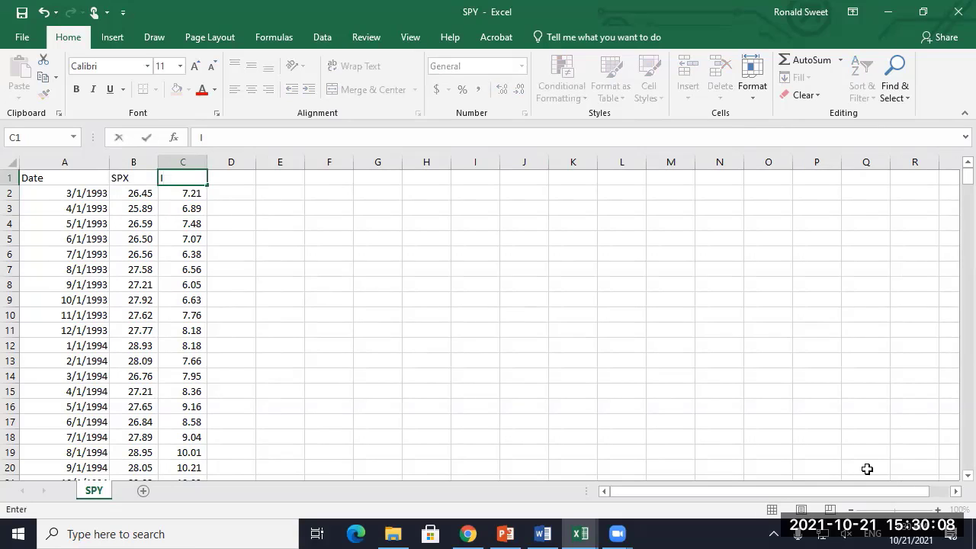
text(BM)
key(Return)
Step: Center and bold the headings in A1:C1, and narrow the Date column
key(Up)
key(Left)
key(Left)
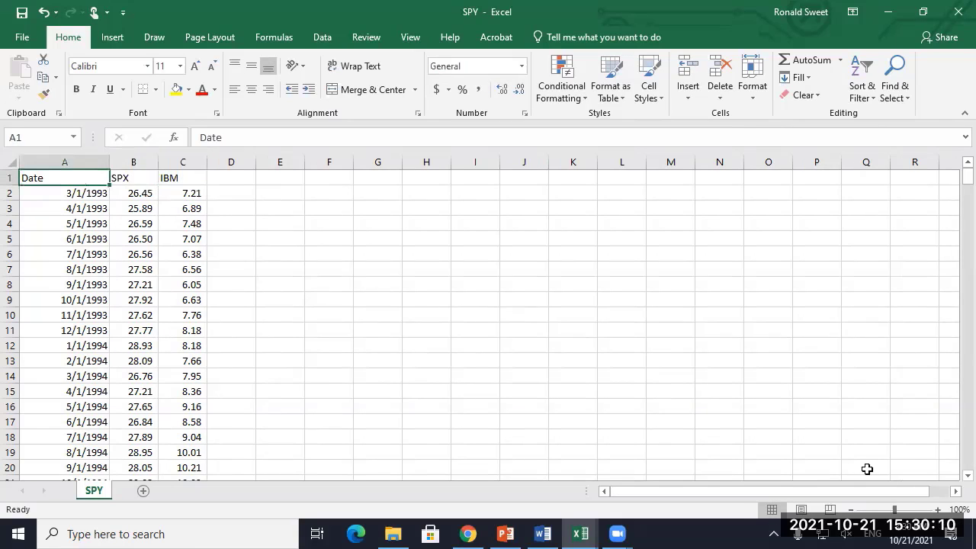
key(shift+Right)
key(shift+Right)
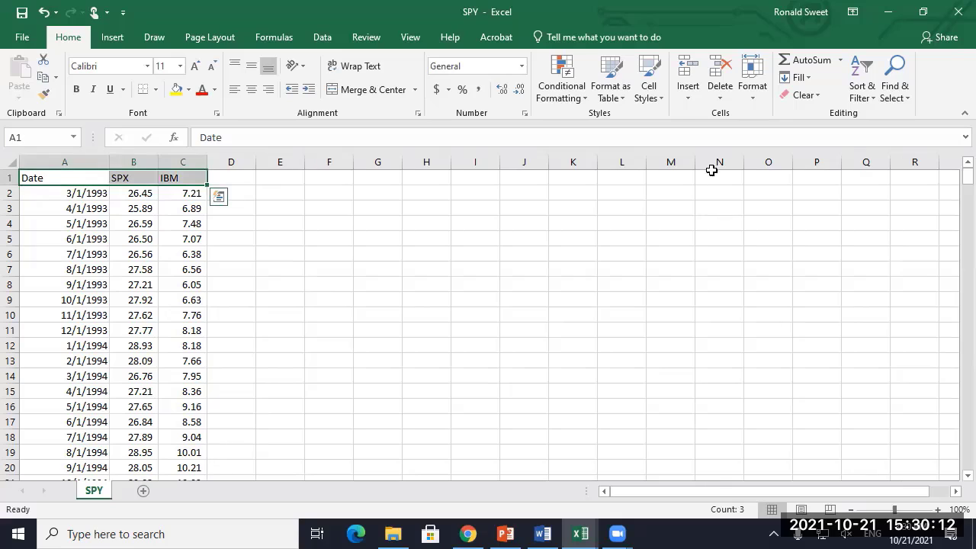
click(254, 90)
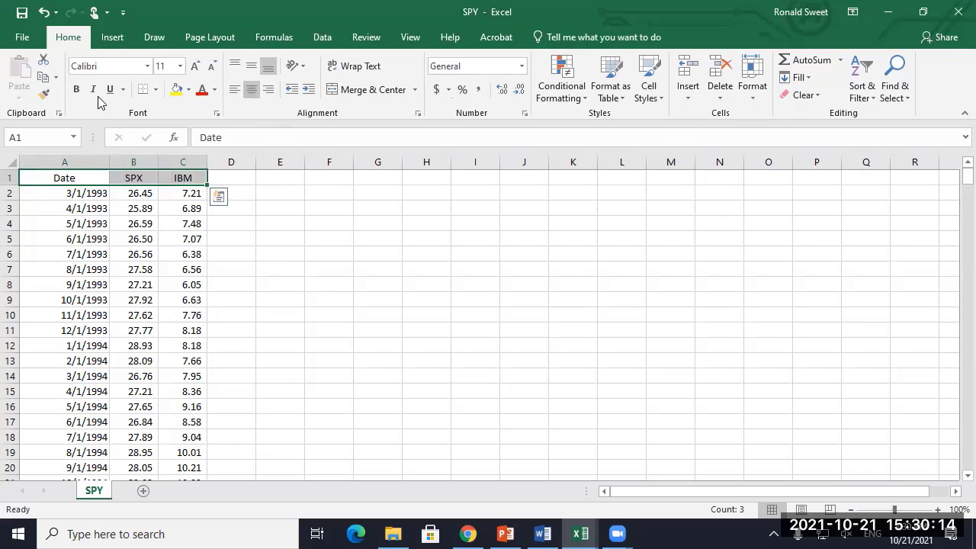
click(75, 90)
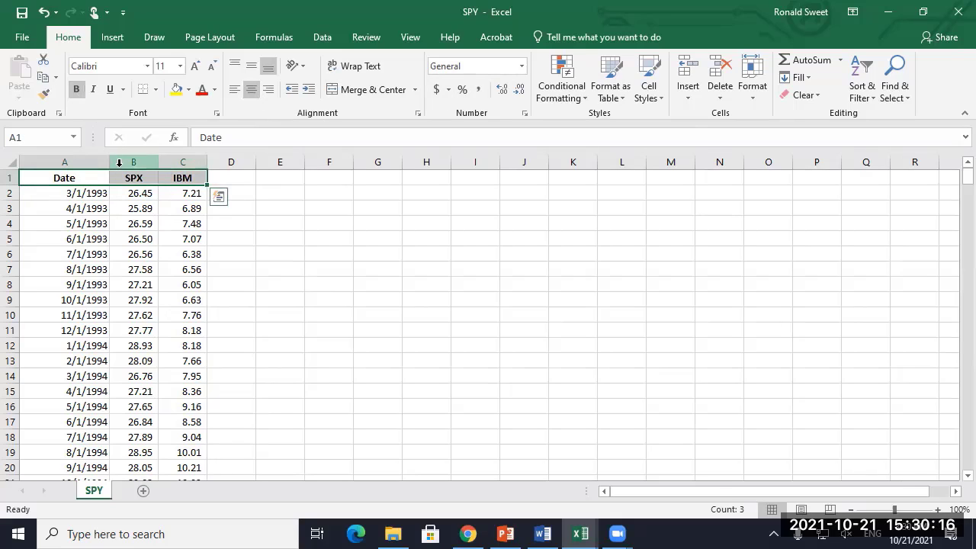
drag(109, 162, 87, 161)
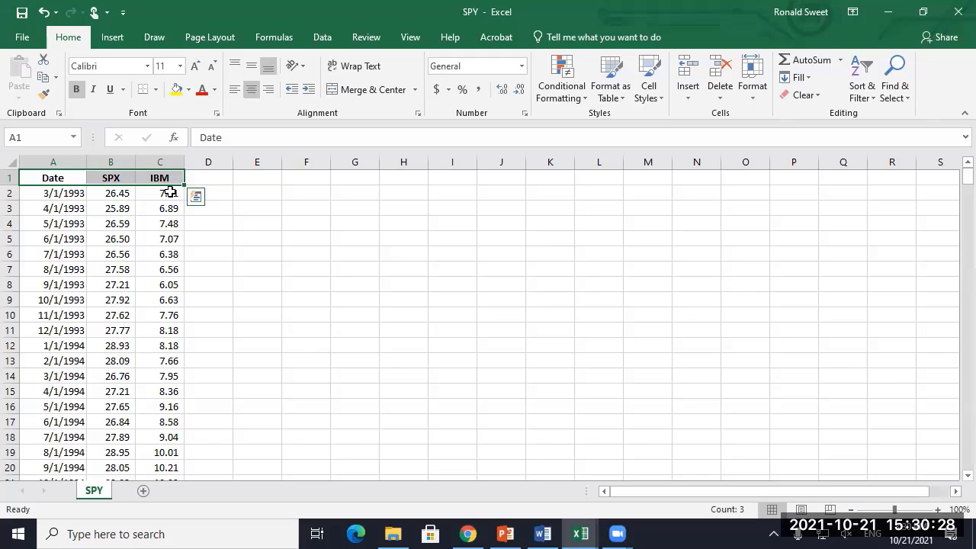
Step: Insert a blank row above the heading row
key(Right)
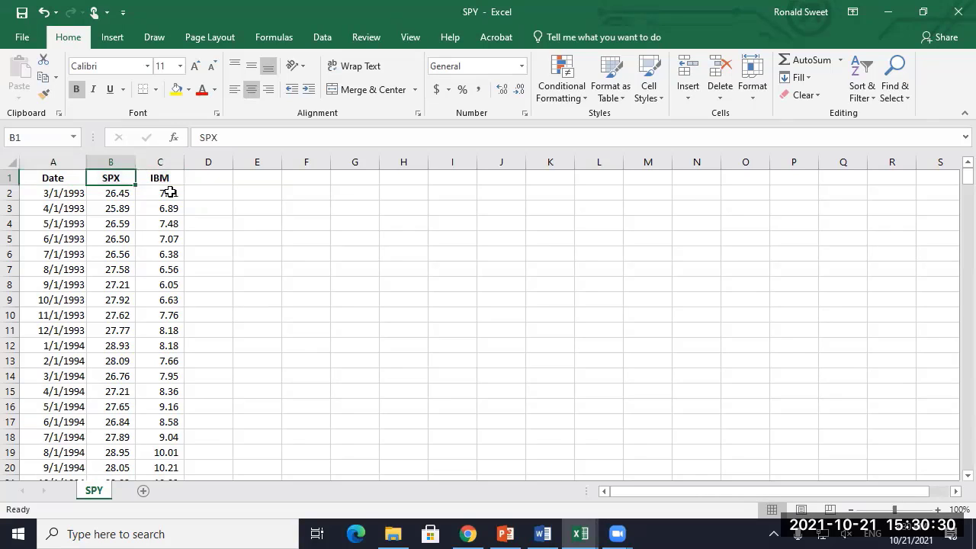
key(Right)
key(Left)
key(Left)
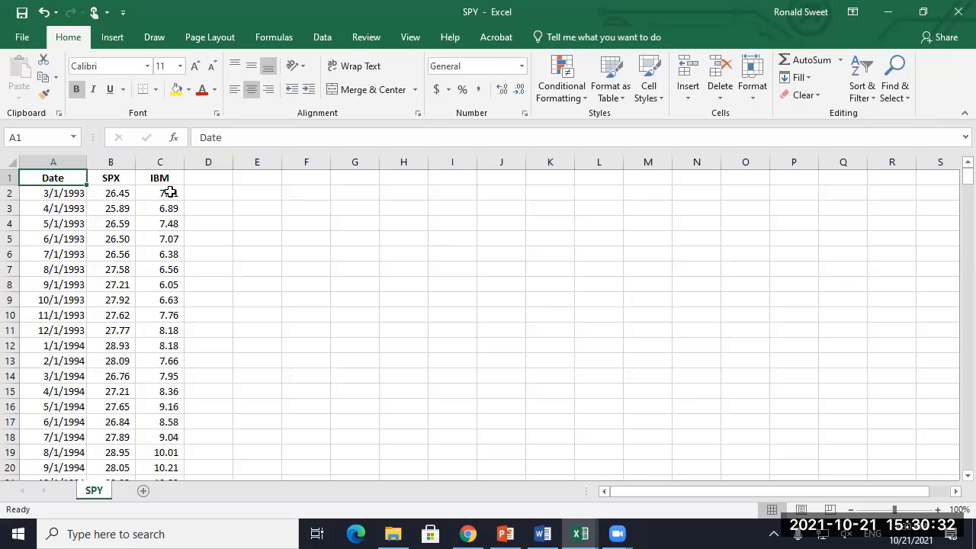
right_click(10, 179)
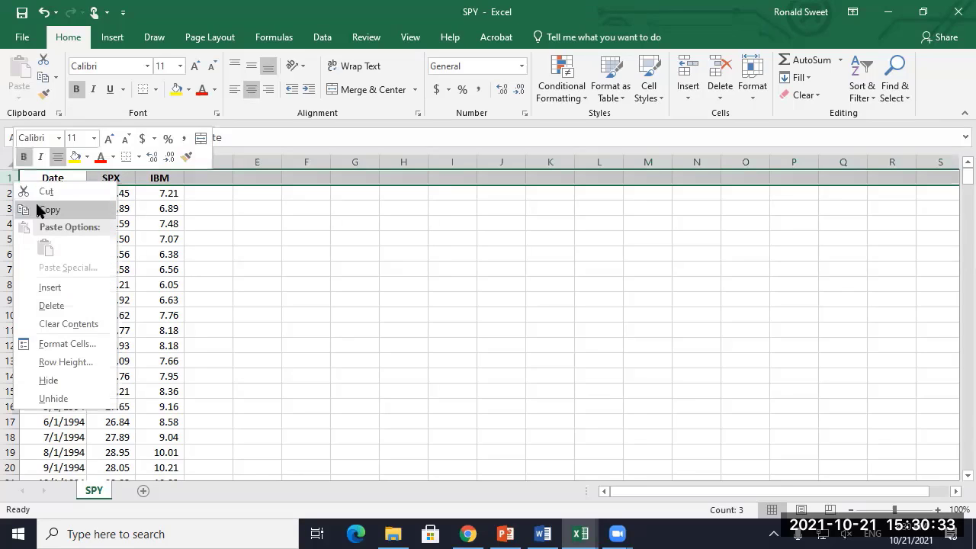
click(55, 287)
Step: Merge and center D1:E1 and enter the heading HPR
click(209, 179)
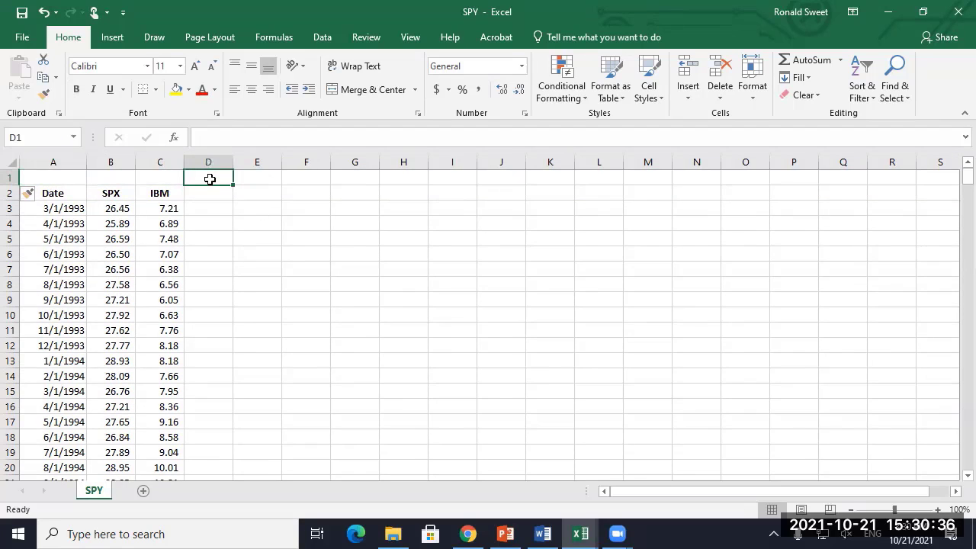
key(shift+Right)
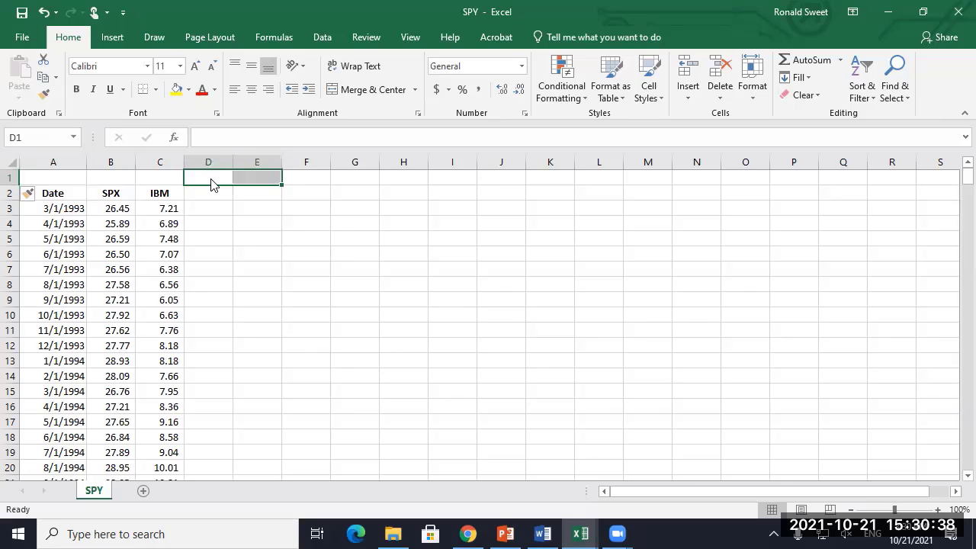
key(alt+h)
text(mcHPR)
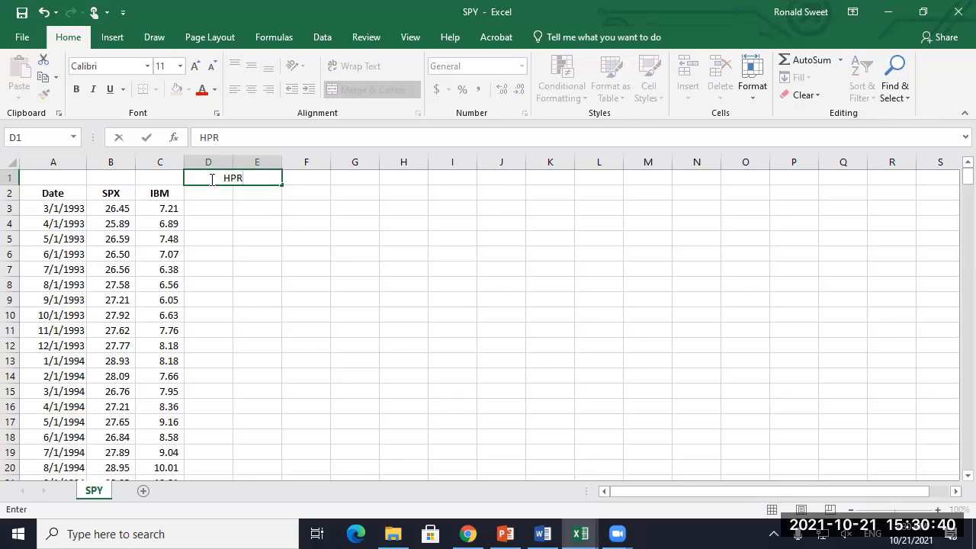
key(Return)
Step: Copy the SPX and IBM headings from B2:C2 into D2:E2 and bold the HPR heading
key(Left)
key(Left)
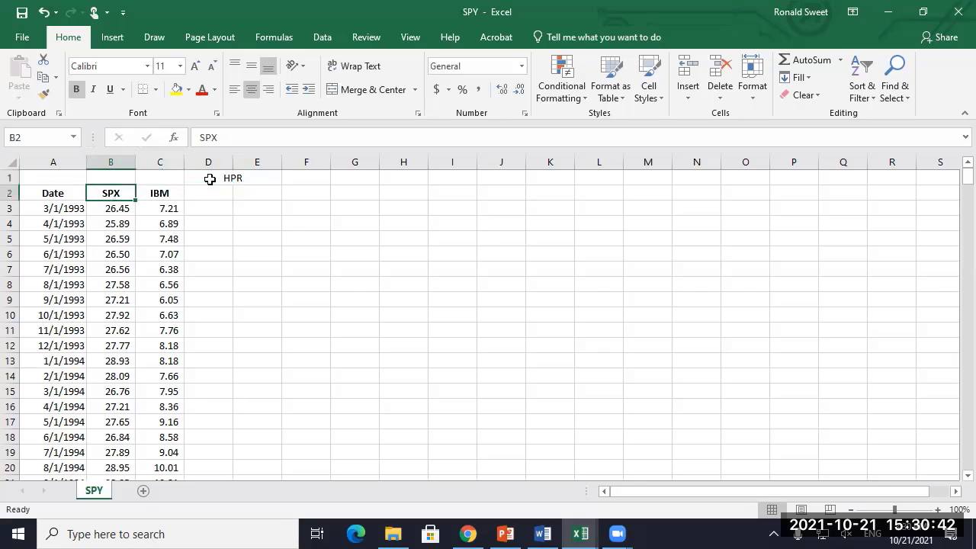
key(shift+Right)
key(ctrl+c)
key(Right)
key(ctrl+v)
key(Up)
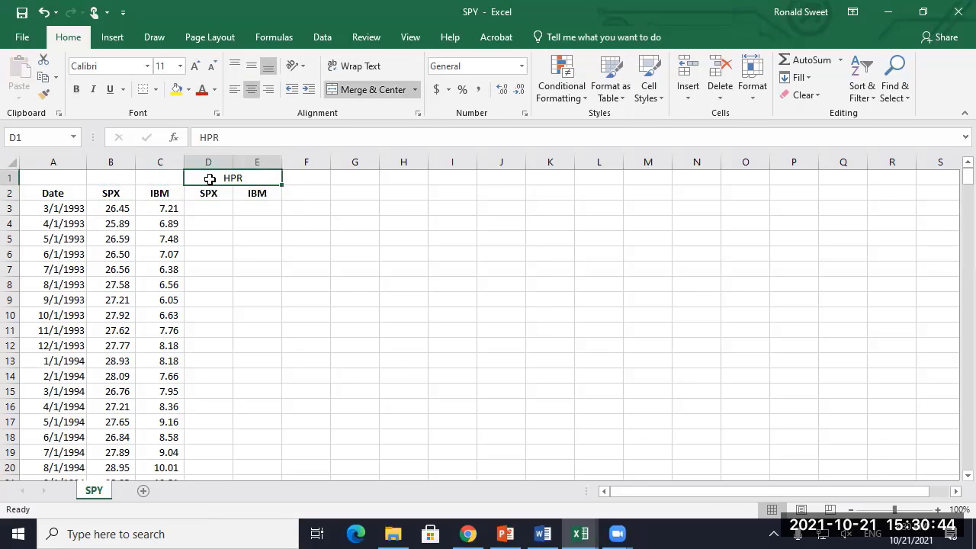
click(76, 89)
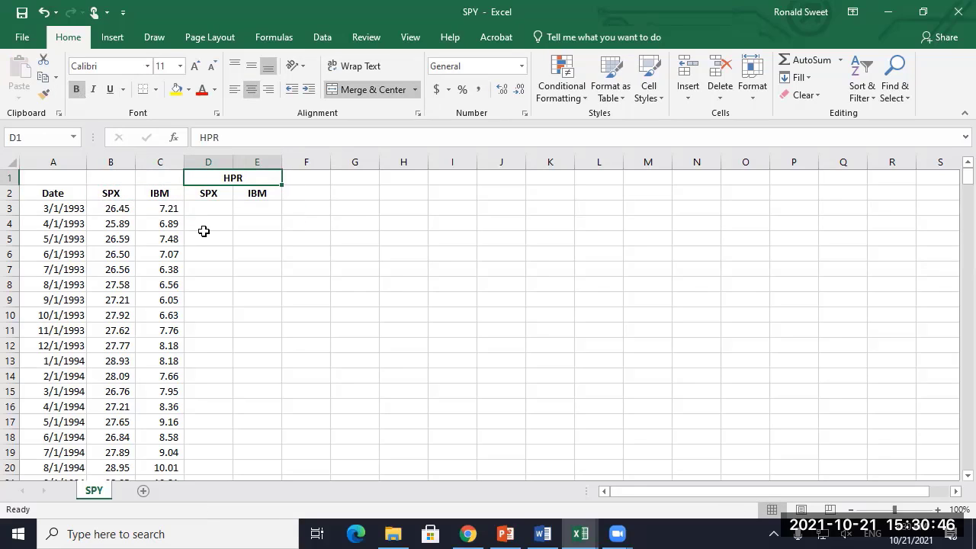
Step: Calculate the first SPX holding period return in D4 with the formula +(B4-B3)/B3
click(202, 225)
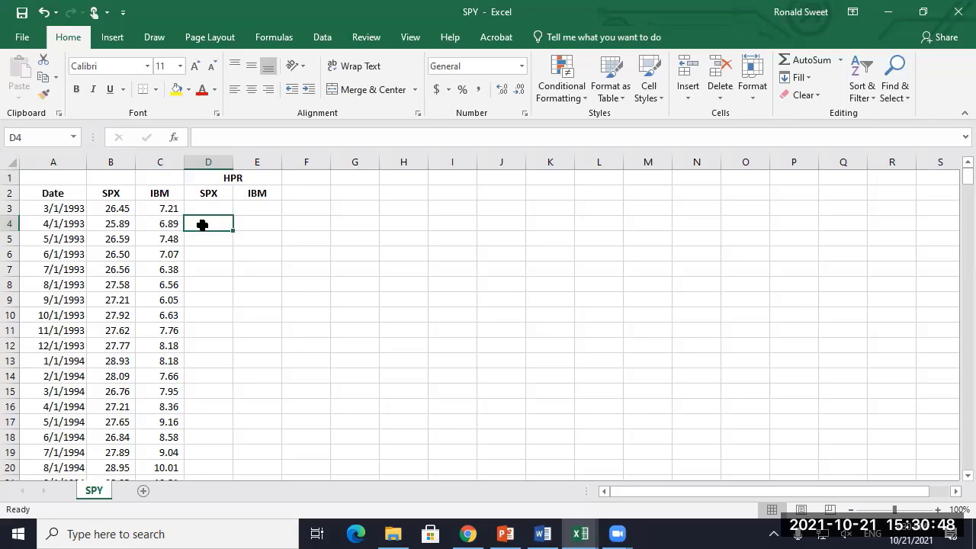
text(+()
key(Left)
key(Left)
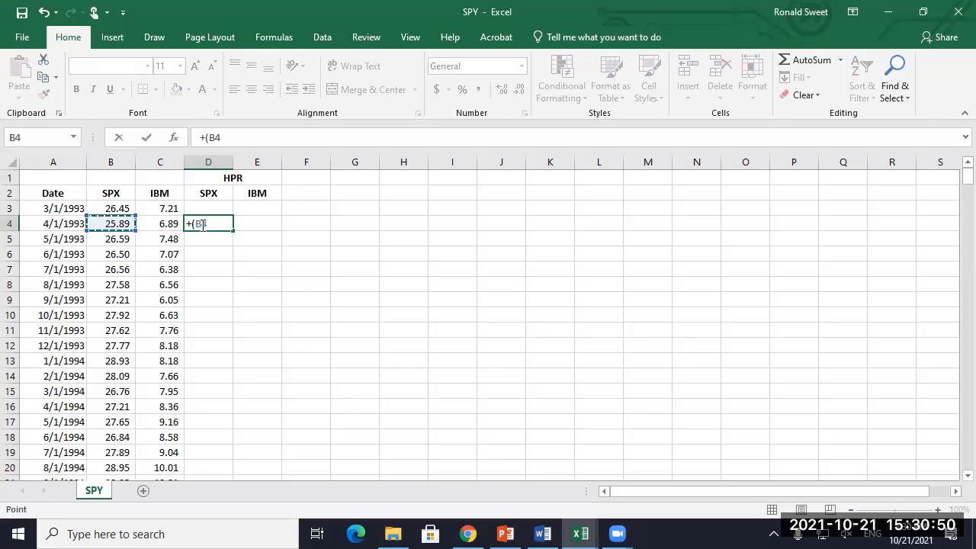
text(-)
key(Left)
key(Left)
key(Up)
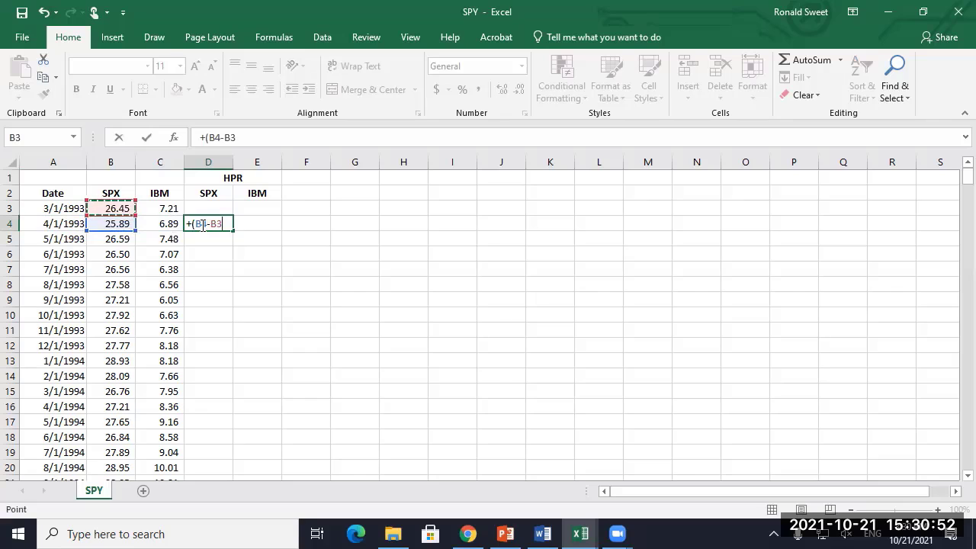
text()/)
key(Left)
key(Left)
key(Up)
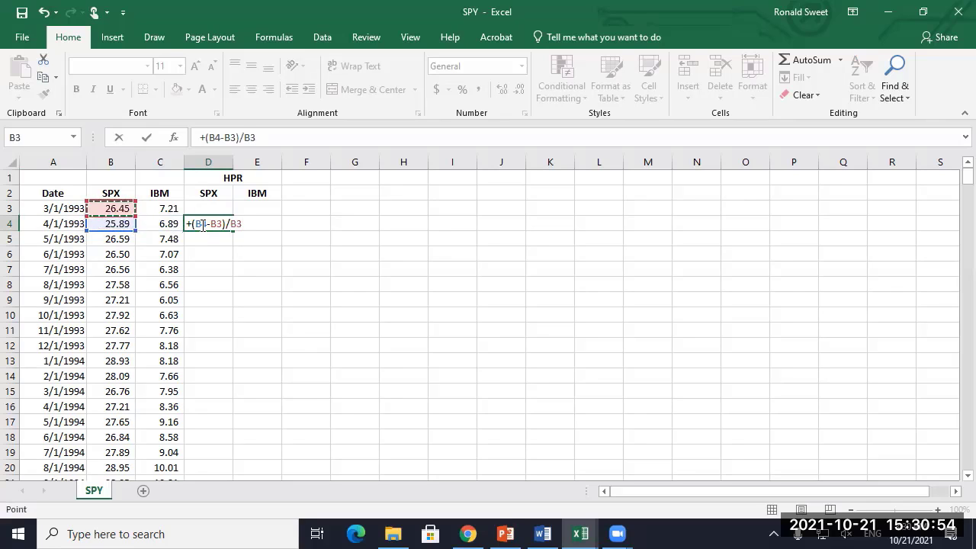
key(Return)
Step: Format the return in D4 as a percentage with one decimal place
click(202, 224)
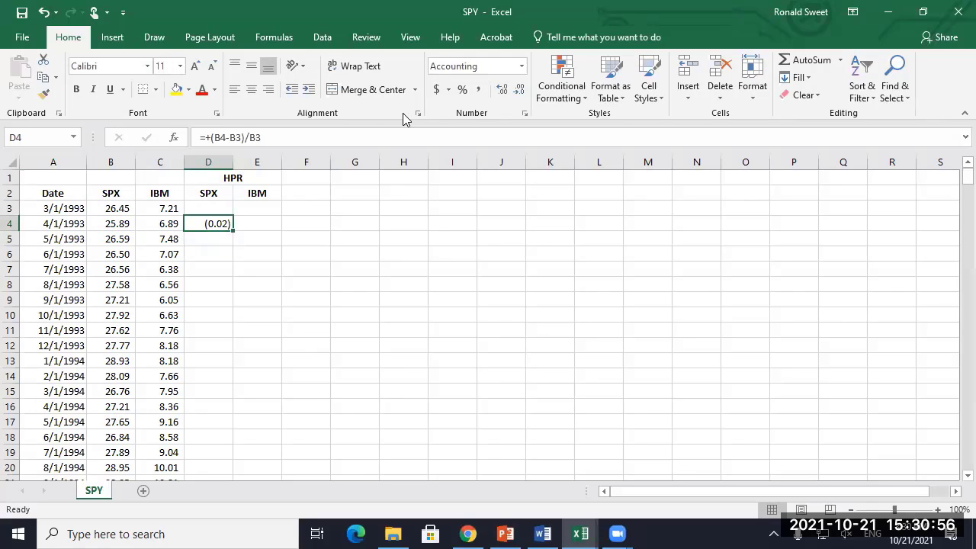
click(462, 90)
click(501, 89)
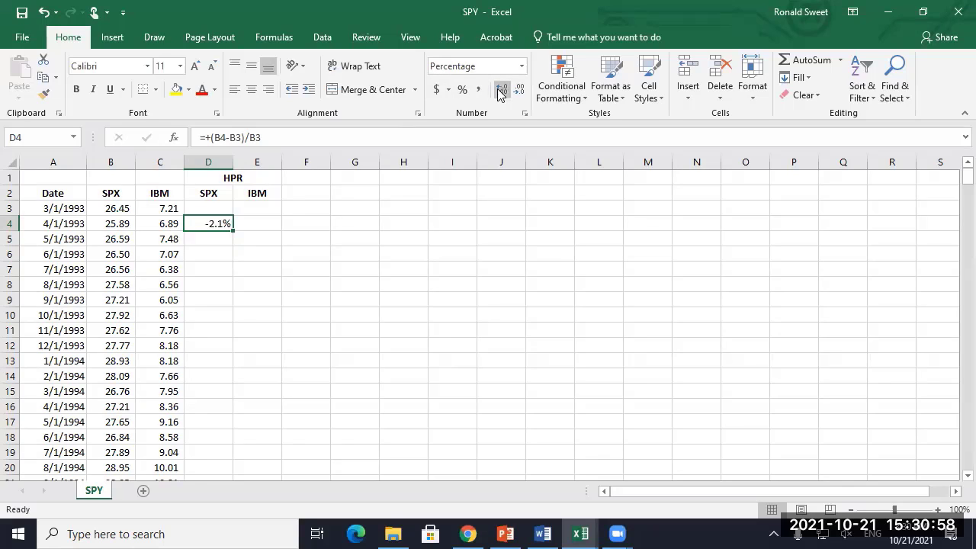
Step: Copy the return formula from D4 to E4 and fill both down alongside all the price rows
key(ctrl+c)
key(Right)
key(Return)
key(Left)
key(shift+Right)
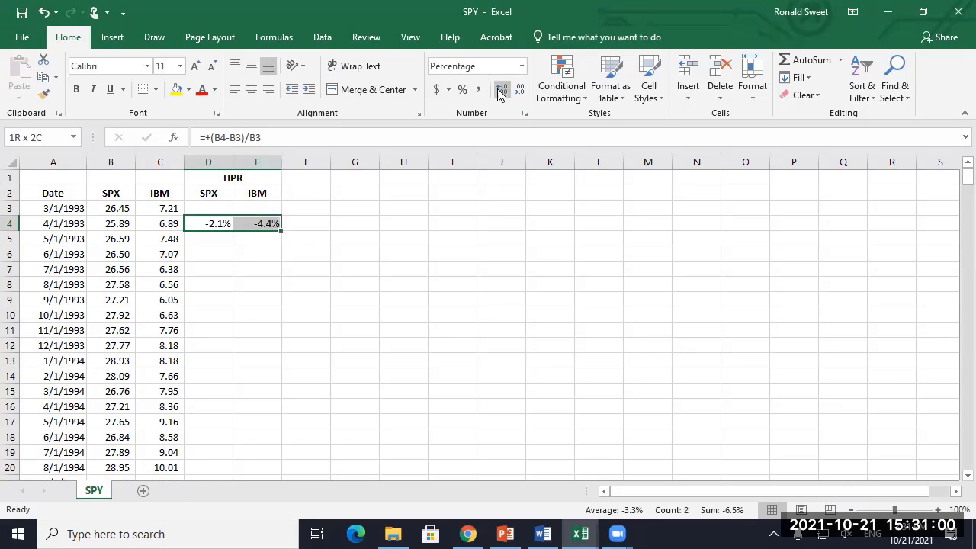
double_click(281, 232)
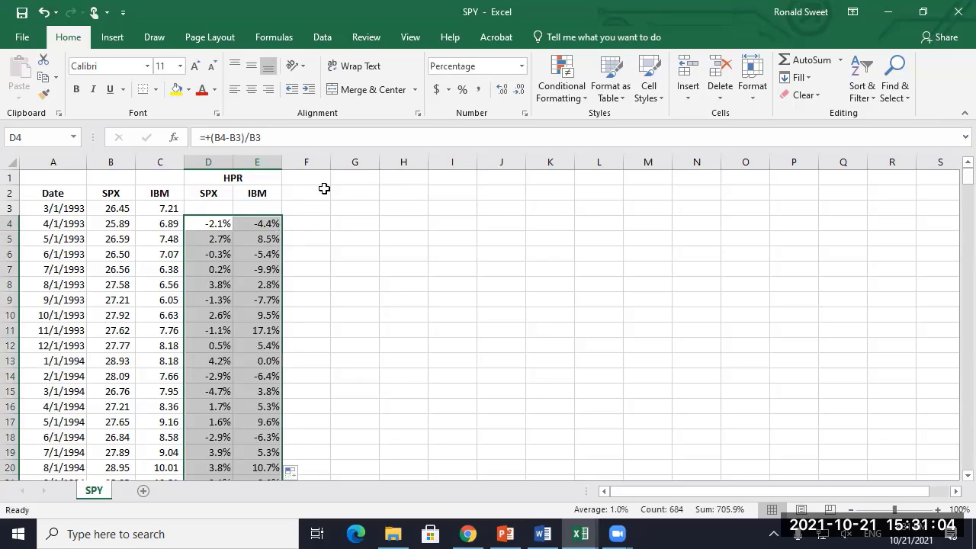
Step: Enter the heading ST Dev in F1, merge and center it across F1:G1, and make it bold
click(310, 193)
click(300, 177)
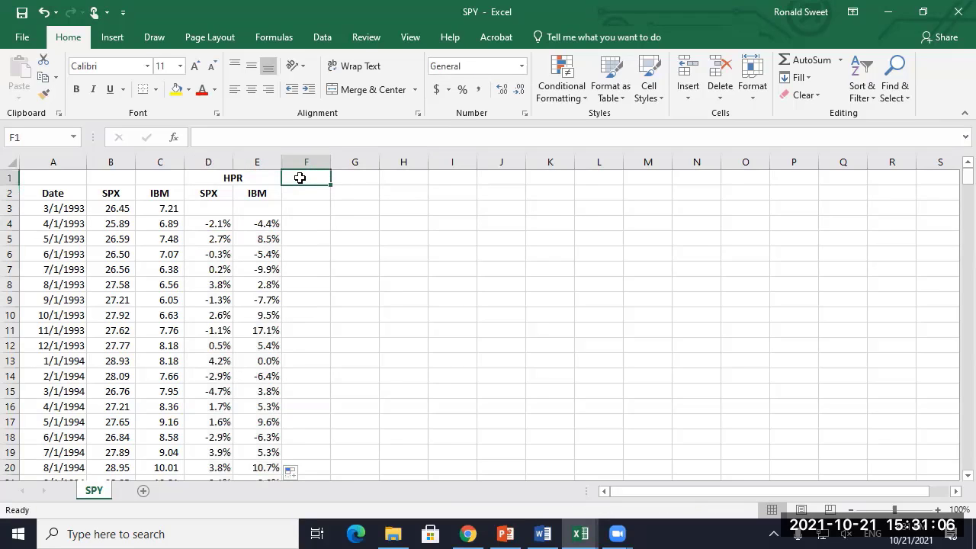
key(shift+Right)
text(S)
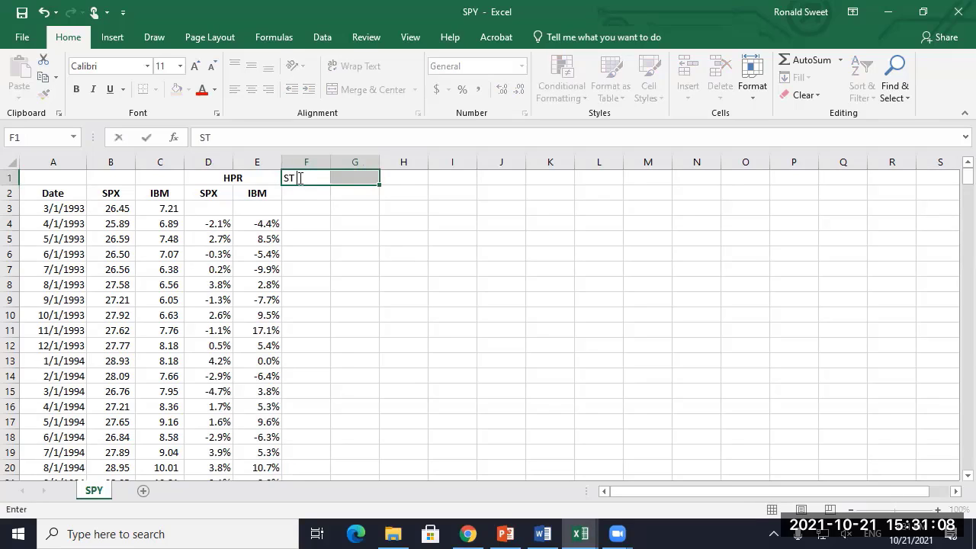
text(T Dev)
key(Return)
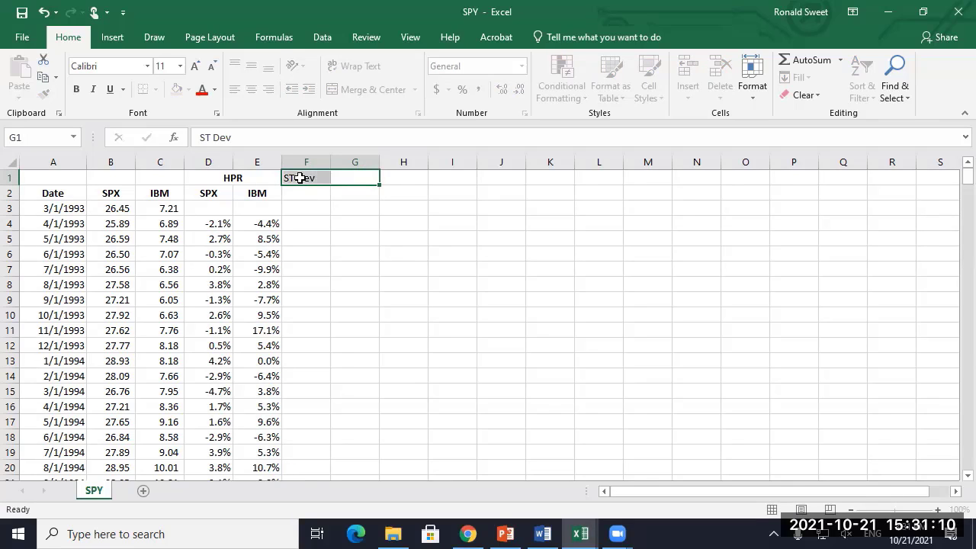
click(299, 177)
key(shift+Right)
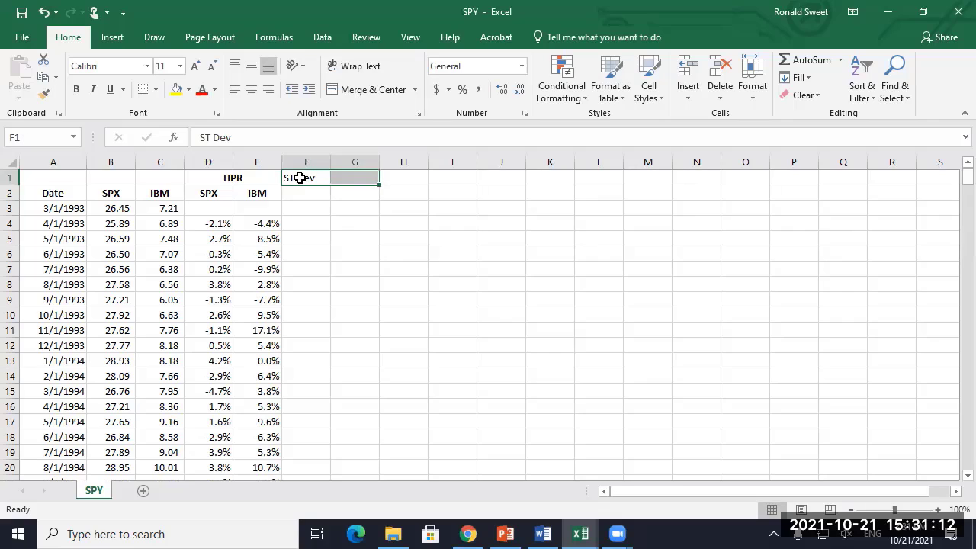
key(alt+h)
key(m)
key(c)
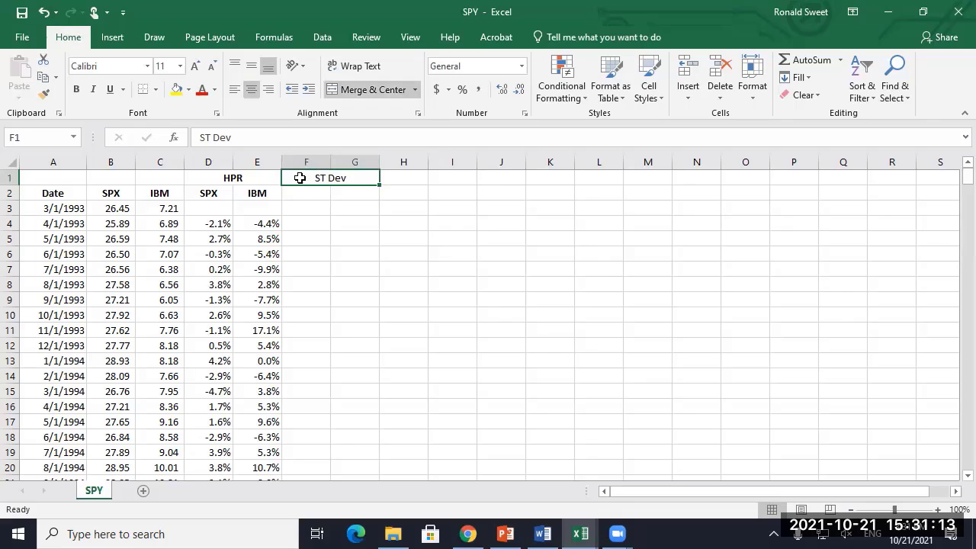
click(75, 89)
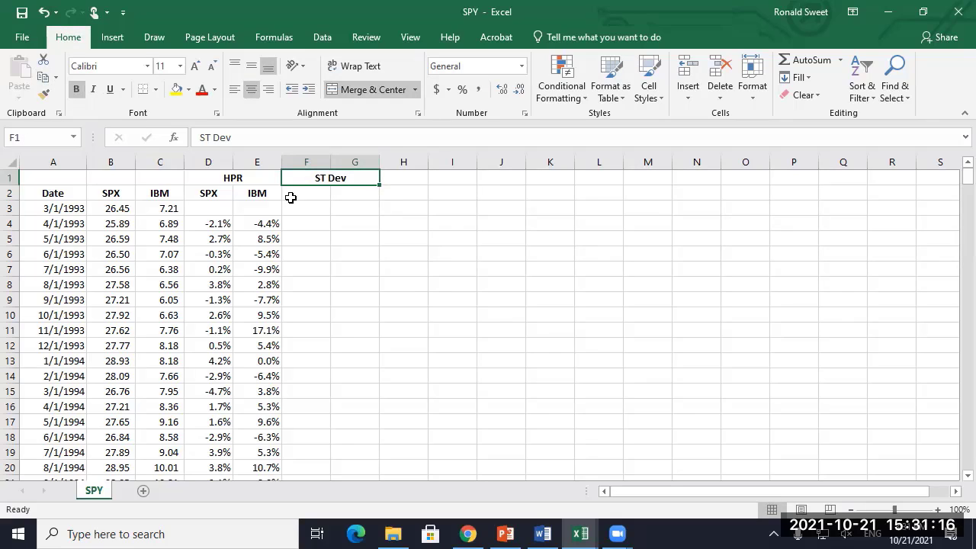
Step: Copy the SPX and IBM headings from D2:E2 into F2:G2 under ST Dev
drag(221, 193, 249, 191)
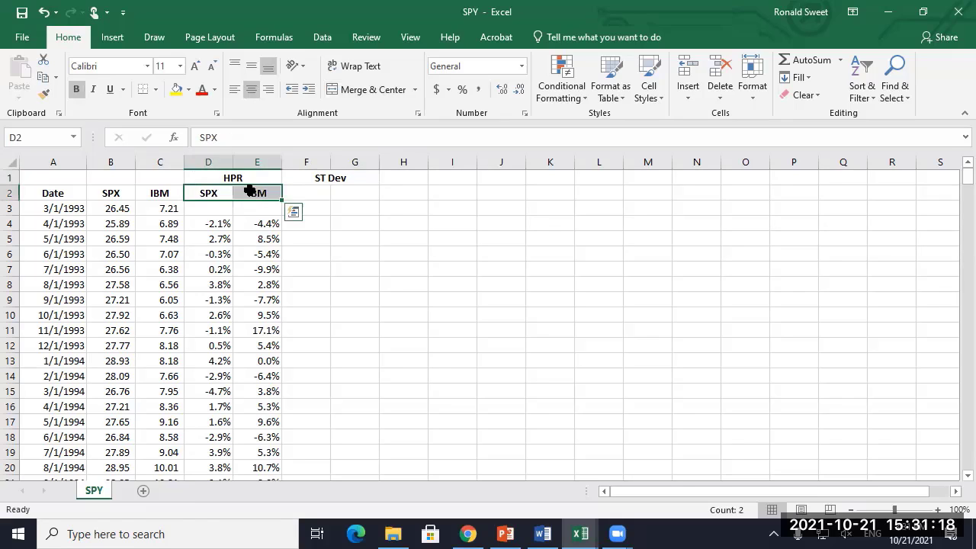
key(ctrl+c)
key(Right)
key(Right)
key(ctrl+v)
key(Up)
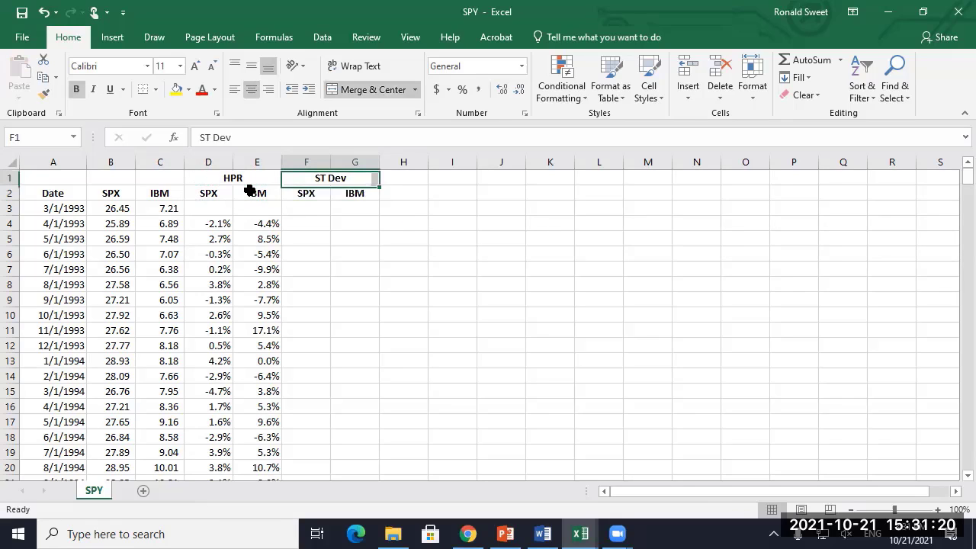
key(Down)
key(Down)
key(Down)
key(Right)
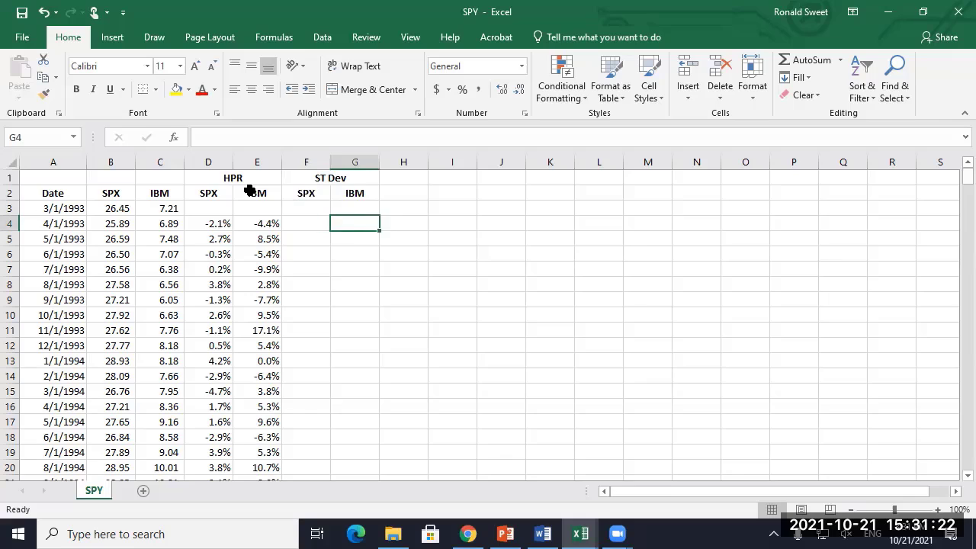
key(Up)
key(Up)
key(Left)
key(Up)
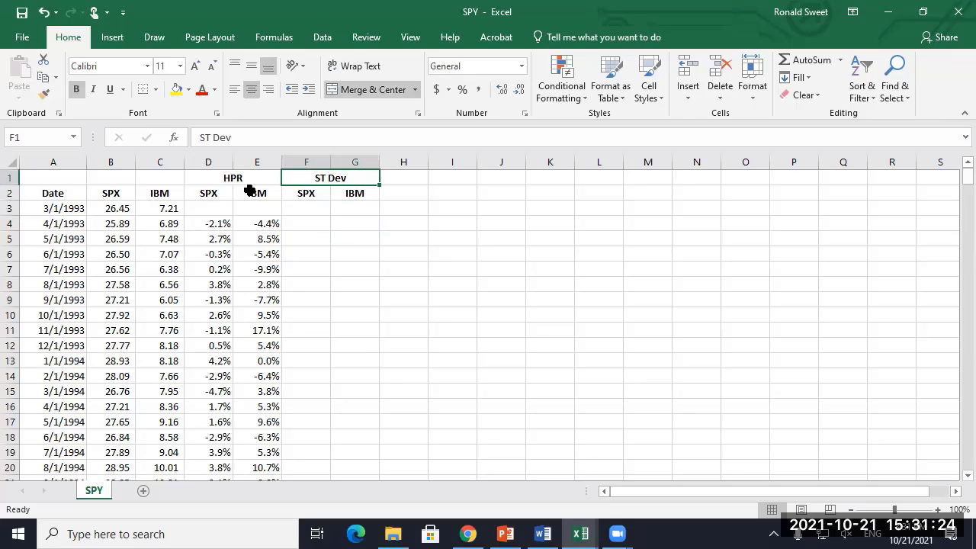
Step: Unmerge the ST Dev heading across F1:G1 and delete the IBM heading from G2
key(alt+h)
key(m)
key(c)
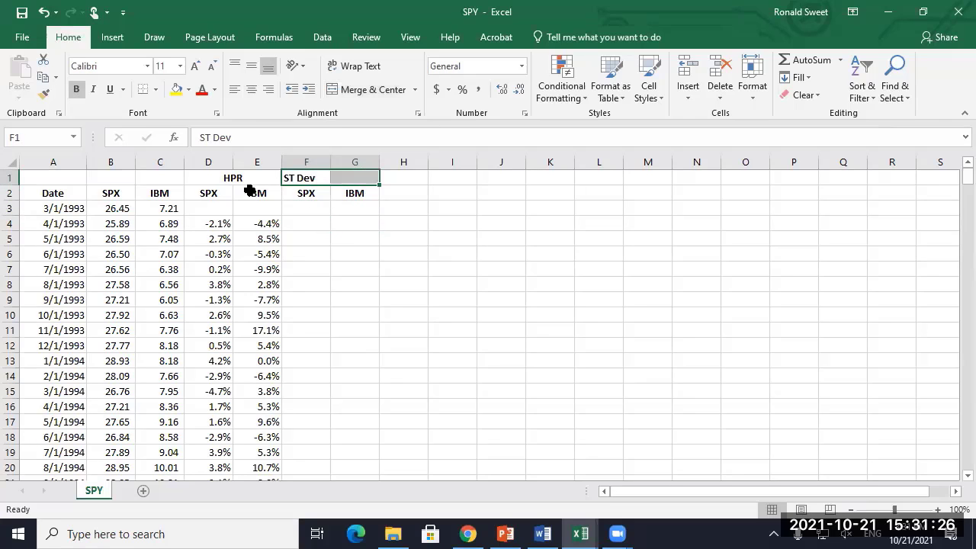
key(Right)
key(Down)
key(Delete)
key(Left)
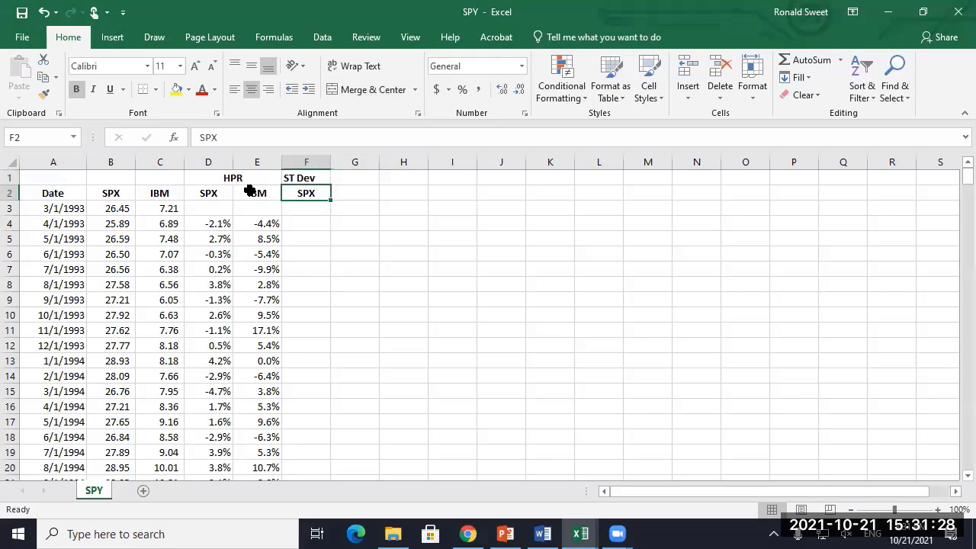
key(Up)
key(Down)
key(Down)
key(Down)
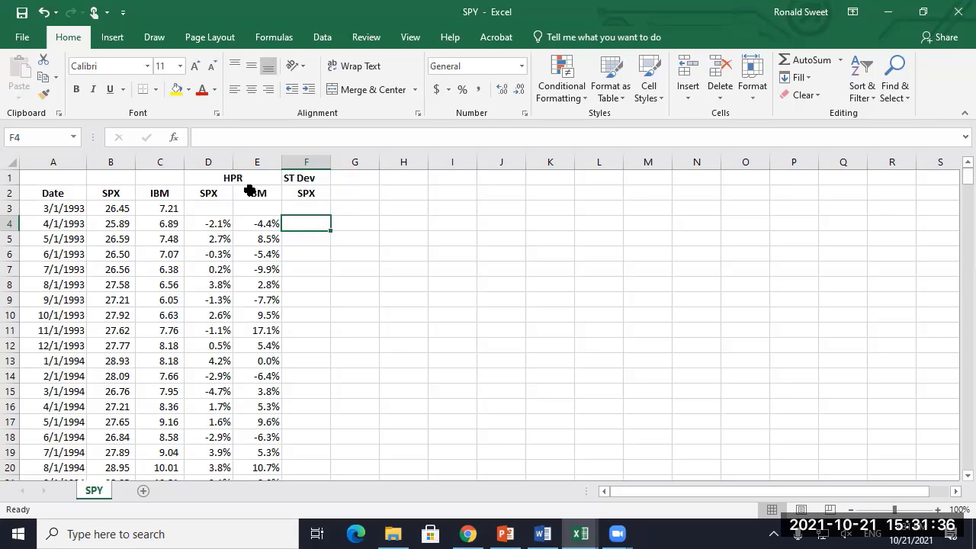
key(Up)
key(Up)
key(Up)
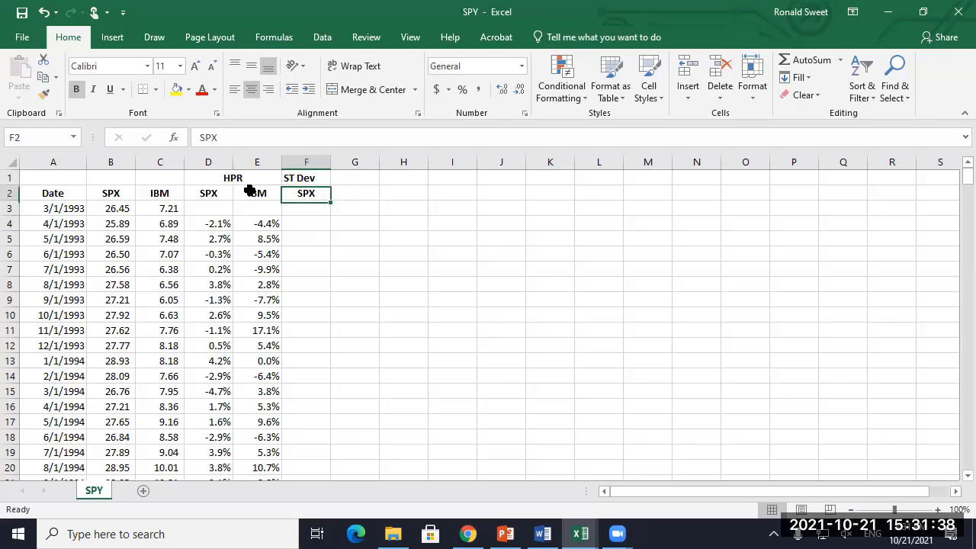
key(Right)
key(Left)
key(Down)
key(Down)
key(Down)
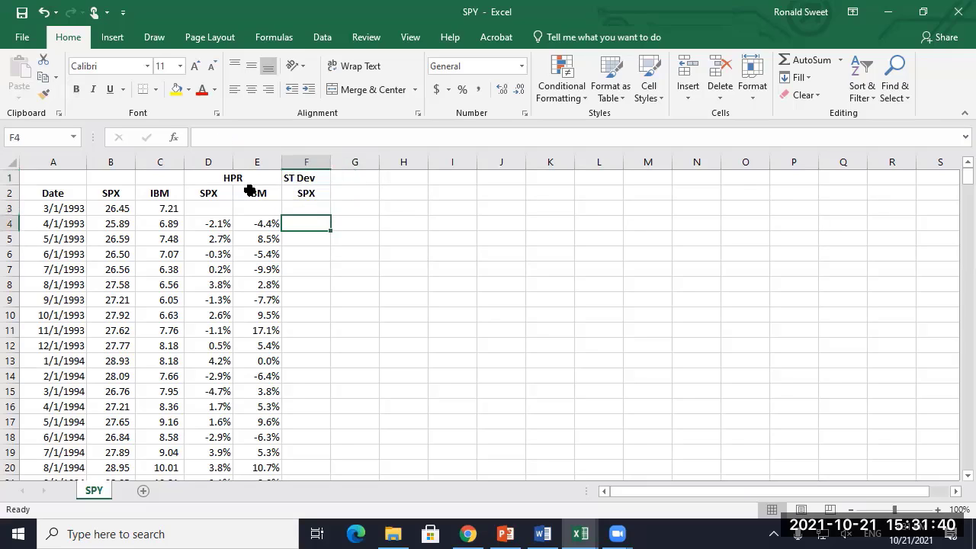
key(Left)
key(Left)
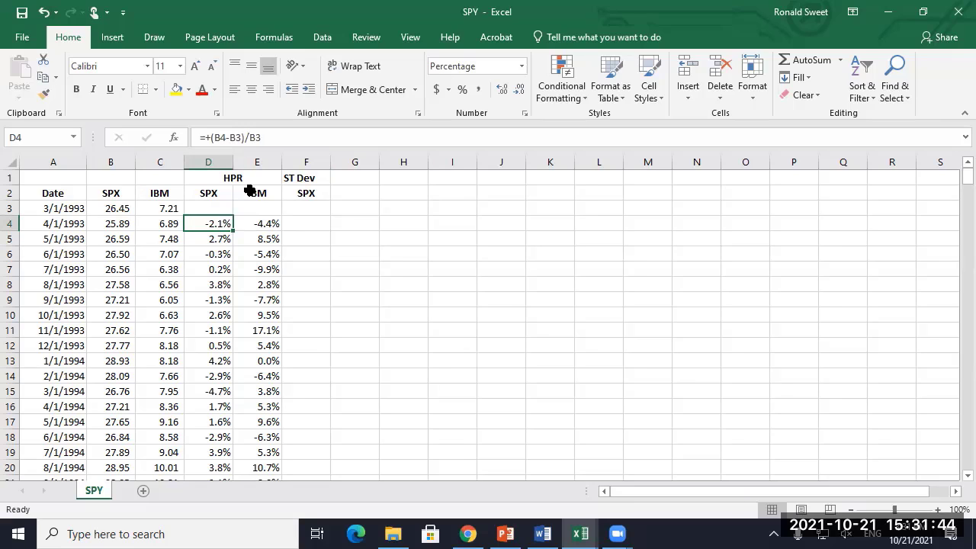
key(Right)
key(Right)
key(Right)
key(Left)
key(Up)
key(Left)
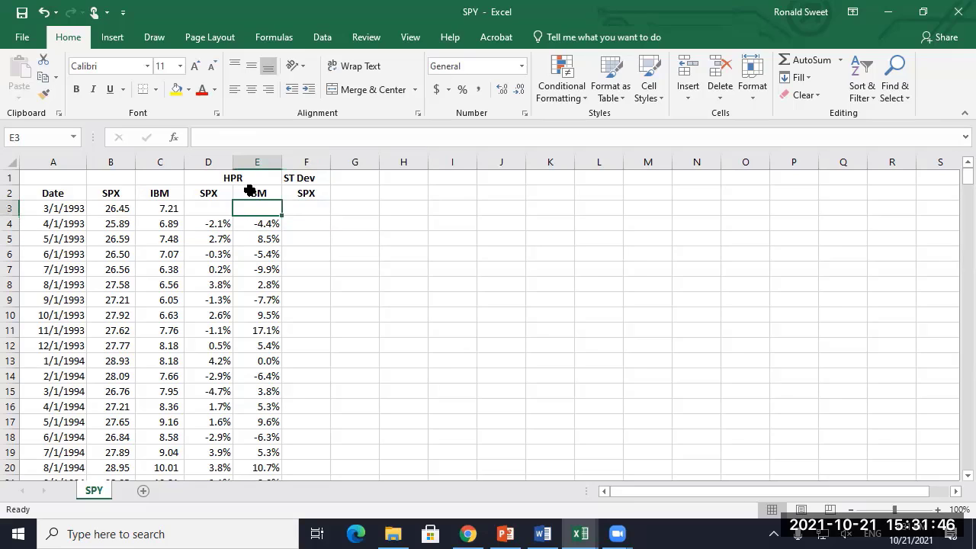
Step: Enter the heading Average in G1, beside the ST Dev heading
key(Down)
key(Right)
key(Up)
key(Up)
key(Up)
key(Right)
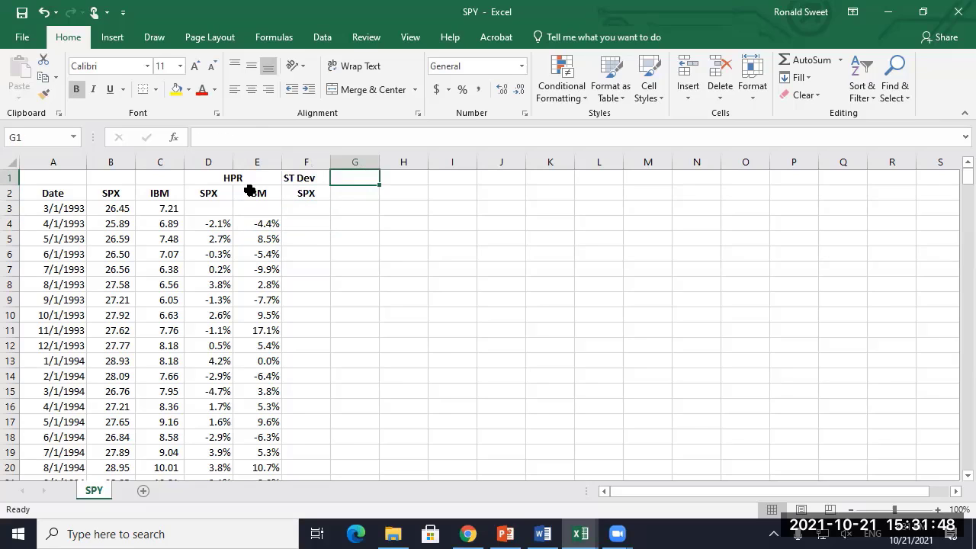
text(Average)
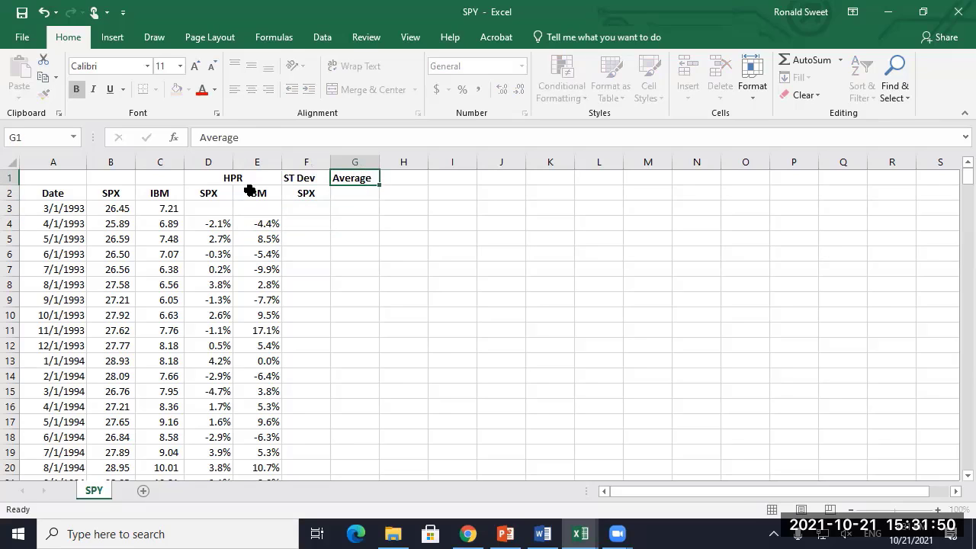
key(Return)
Step: Calculate the average SPX return in G2 with =AVERAGE(D4:D345)
text(=average()
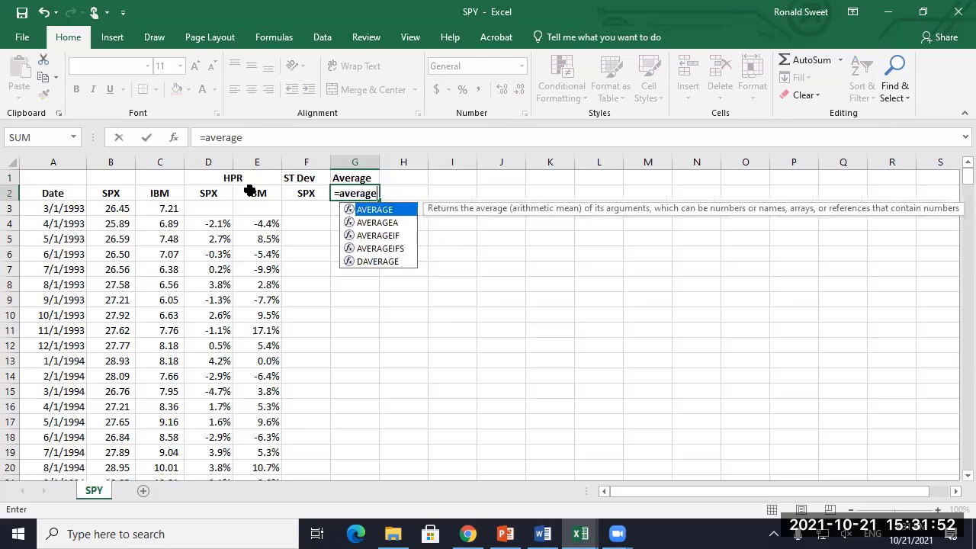
key(BackSpace)
text(()
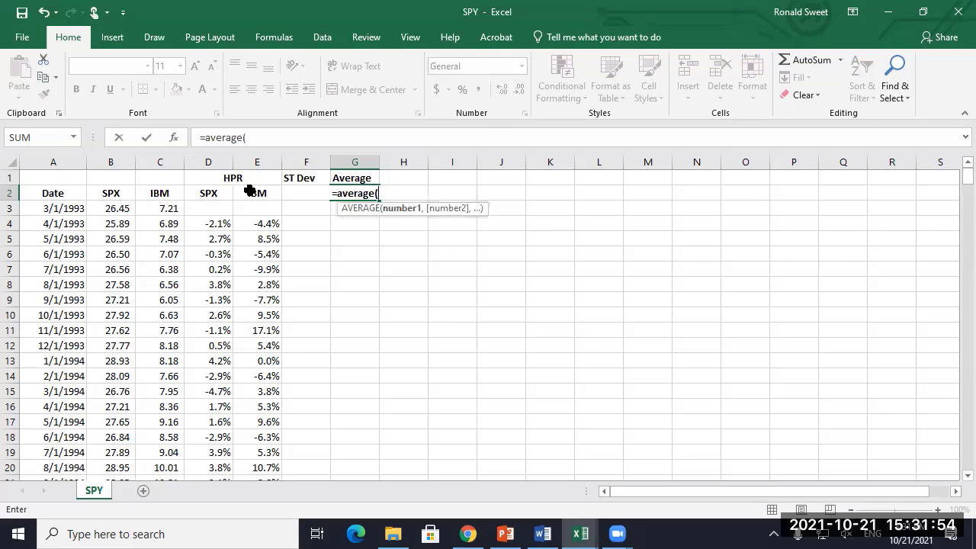
key(Left)
key(Left)
key(Left)
key(Down)
key(Down)
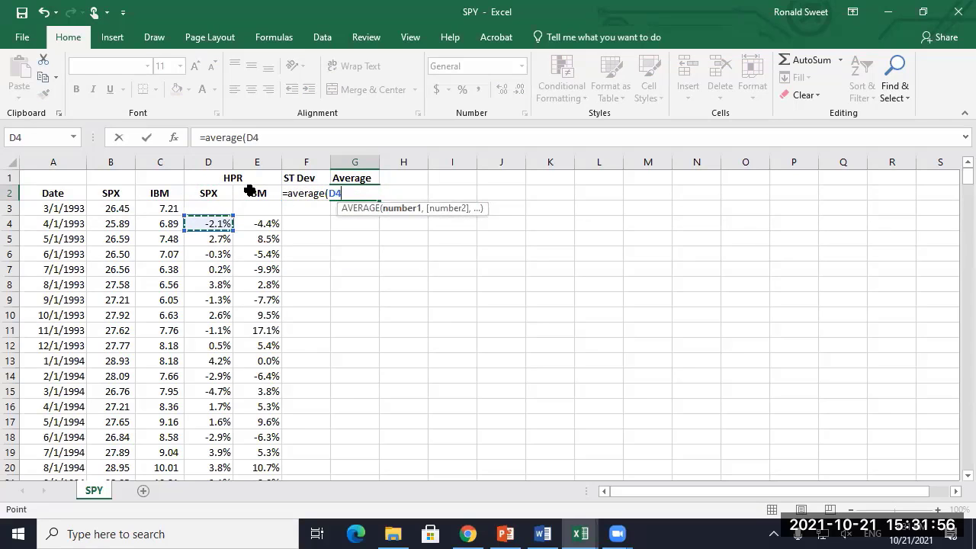
key(ctrl+shift+Down)
key(Return)
key(Up)
key(Up)
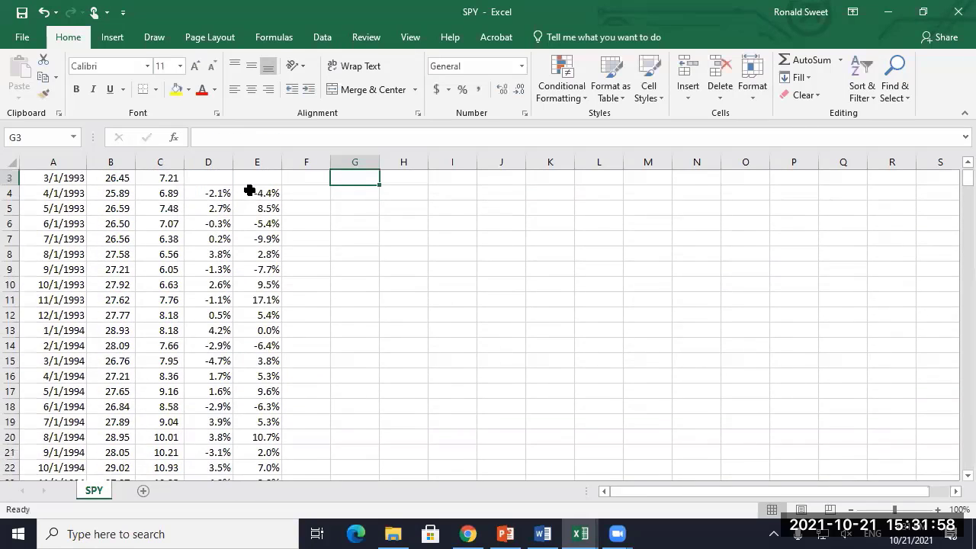
Step: Right-align the average in G2, show it with two decimal places, and remove its bold formatting
key(Down)
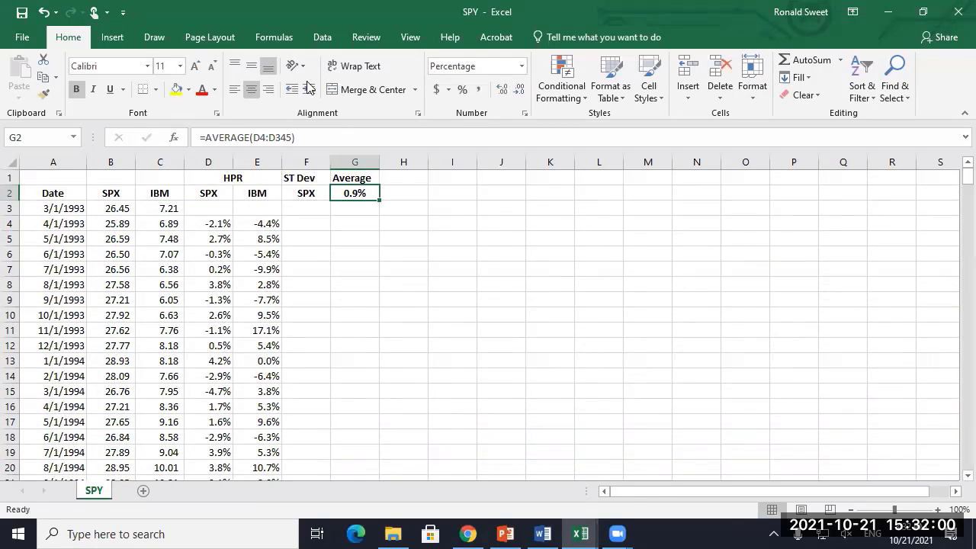
click(269, 90)
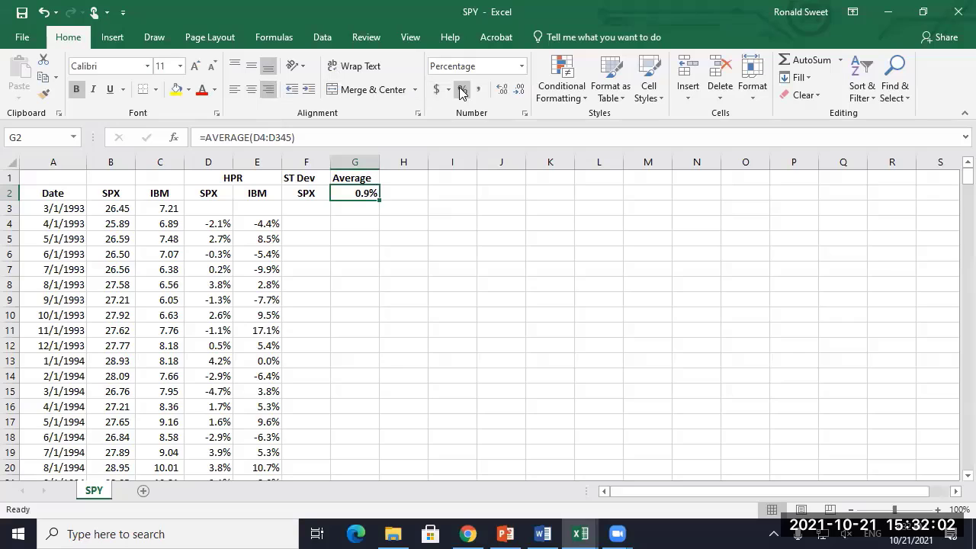
click(501, 89)
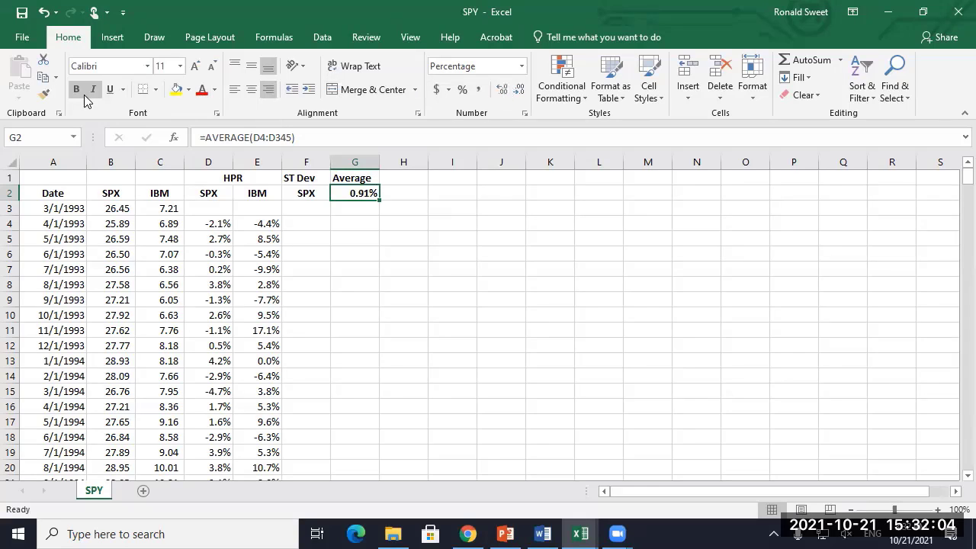
Step: Calculate the first SPX return's deviation from the average in F4 with +(D4-$G$2), keeping the average's reference absolute
key(Down)
key(Down)
key(Left)
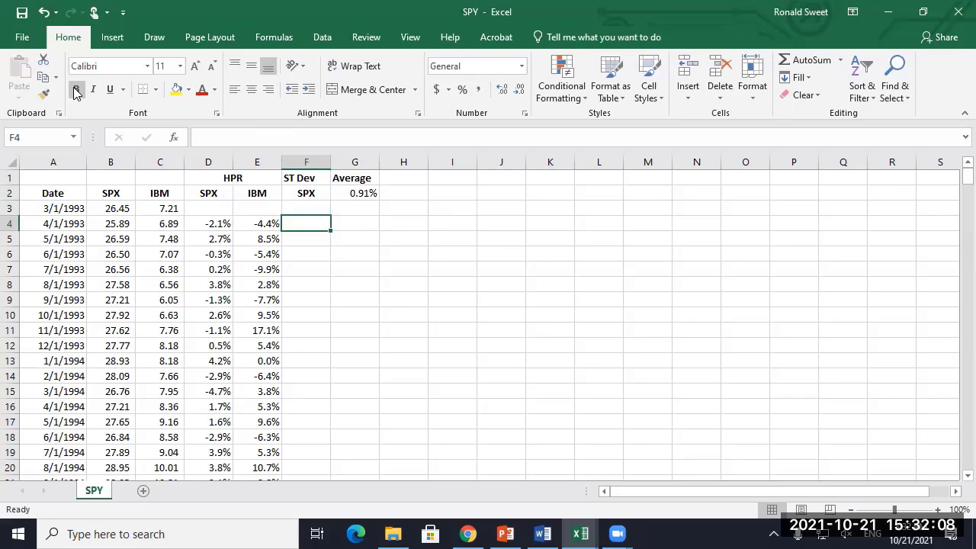
text(+)
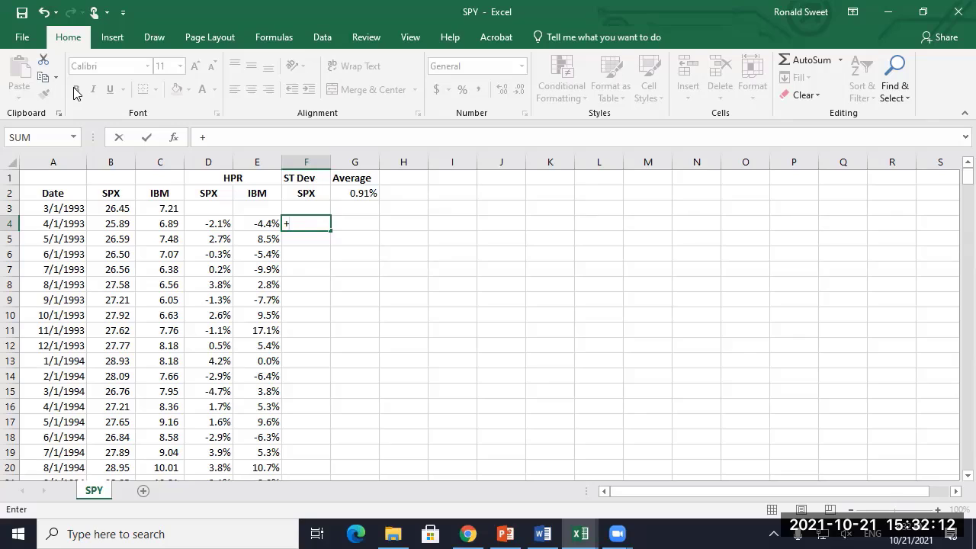
text(()
key(Left)
key(Left)
text(-)
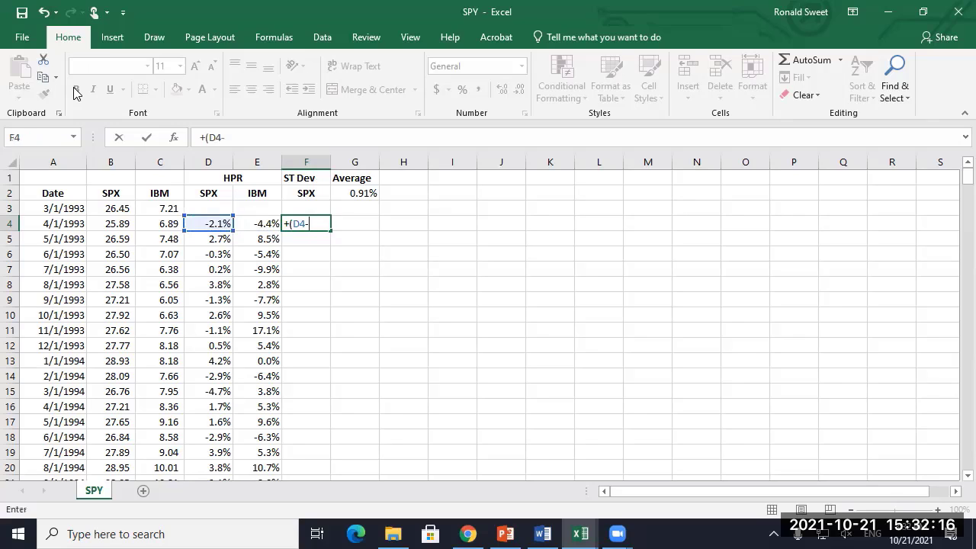
key(Right)
key(Up)
key(Up)
key(F4)
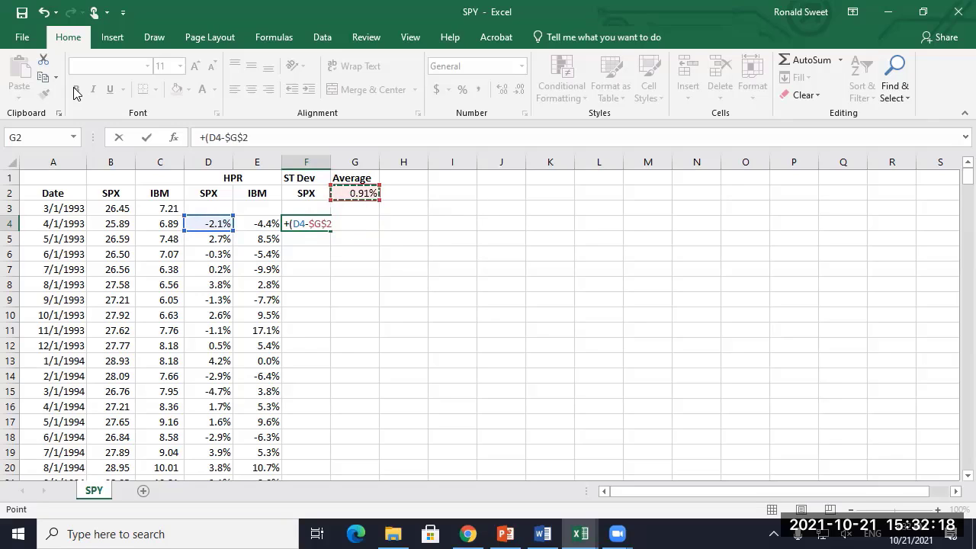
text())
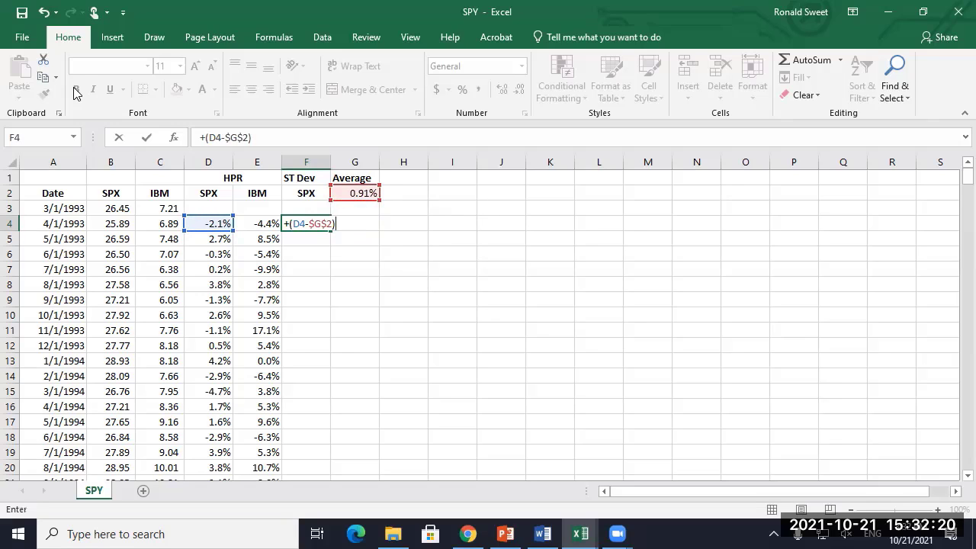
key(Return)
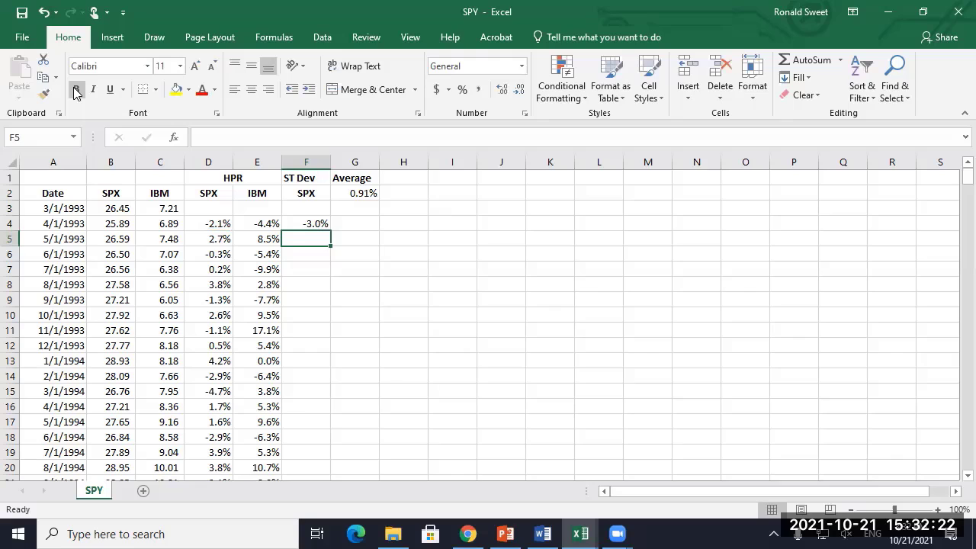
Step: Enter the deviation formula +D5-$G$2 in F5 for the second SPX return
text(+)
key(Left)
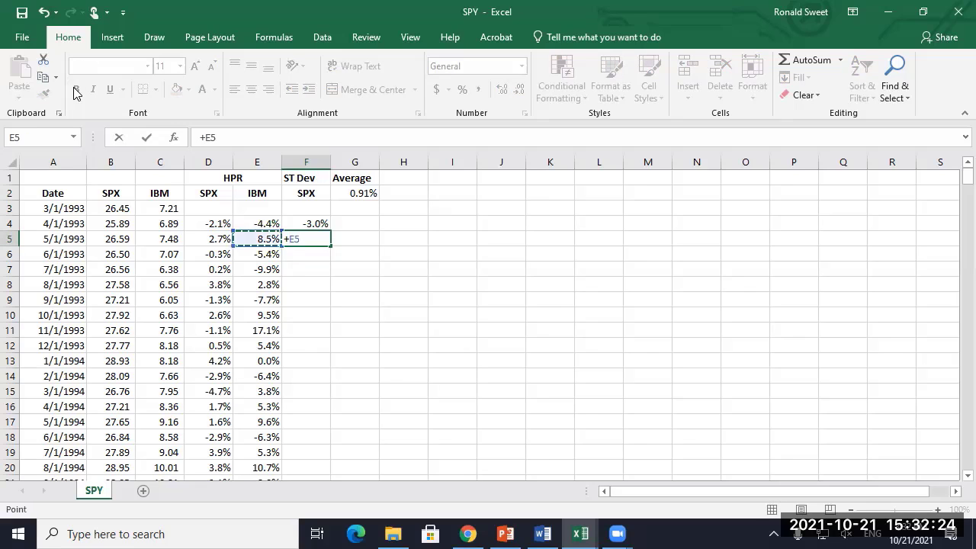
key(Left)
text(-)
key(Right)
key(Up)
key(Up)
key(Up)
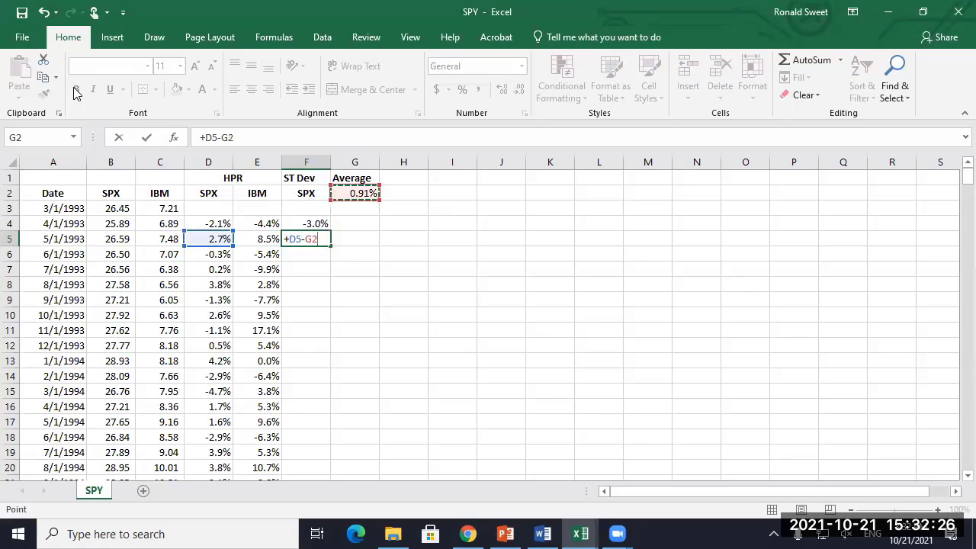
key(F4)
key(Return)
Step: Format the deviations in F4 and F5 as percentages with two decimal places and narrow column F
key(Up)
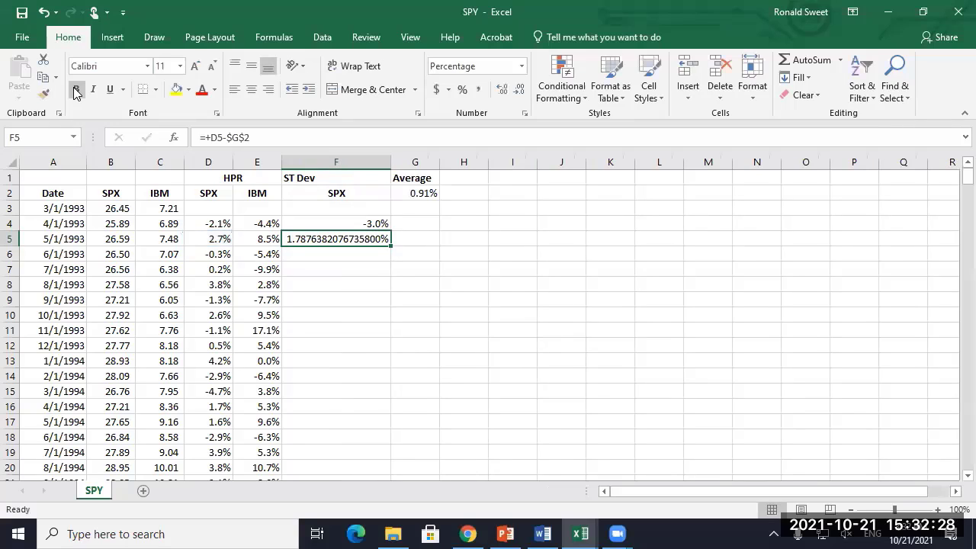
click(462, 89)
click(502, 90)
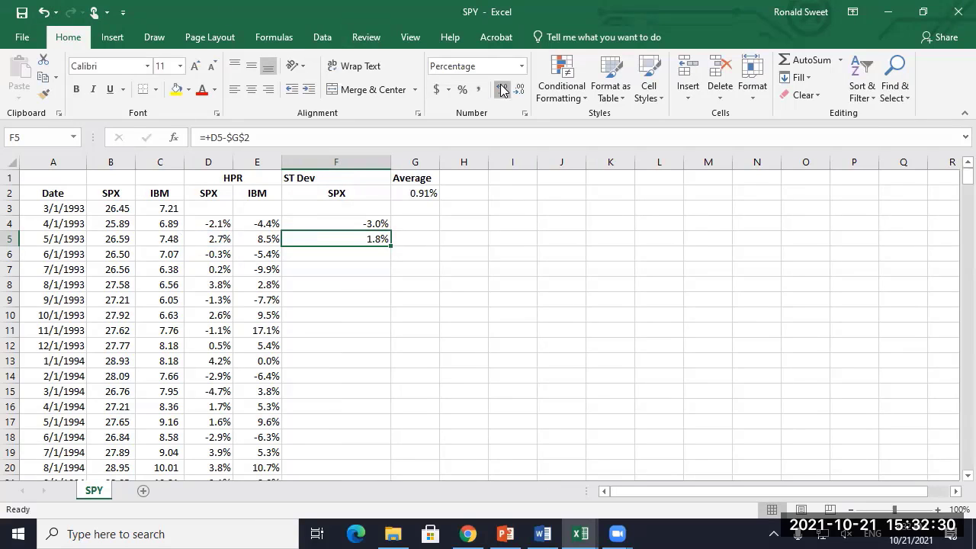
click(502, 90)
drag(388, 163, 344, 164)
click(320, 223)
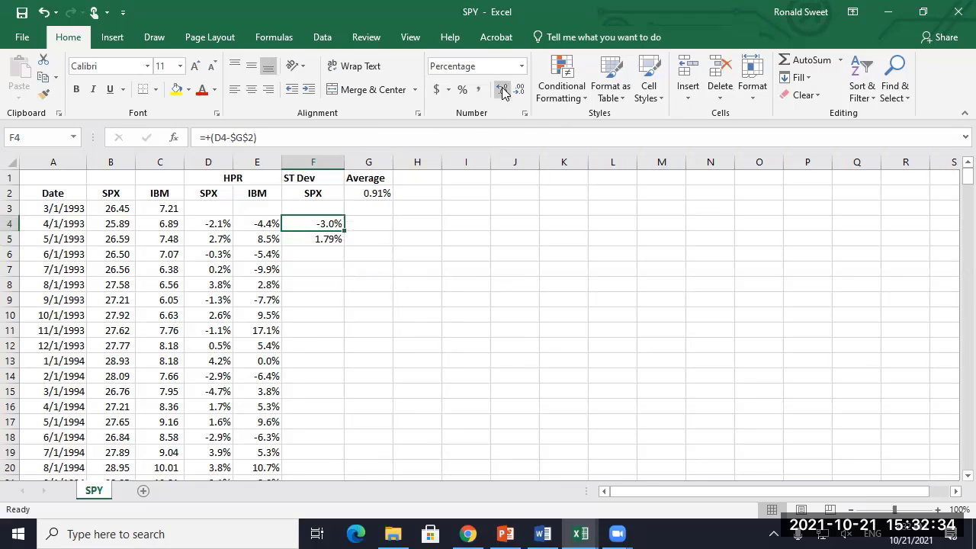
click(502, 89)
Step: Fill the deviation formula in F5 down alongside all the remaining SPX return rows
click(318, 238)
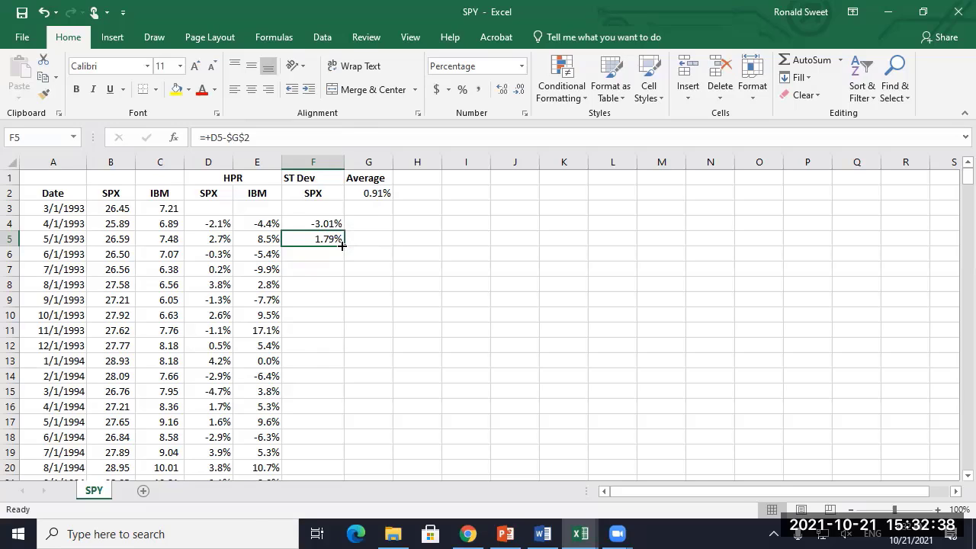
double_click(342, 246)
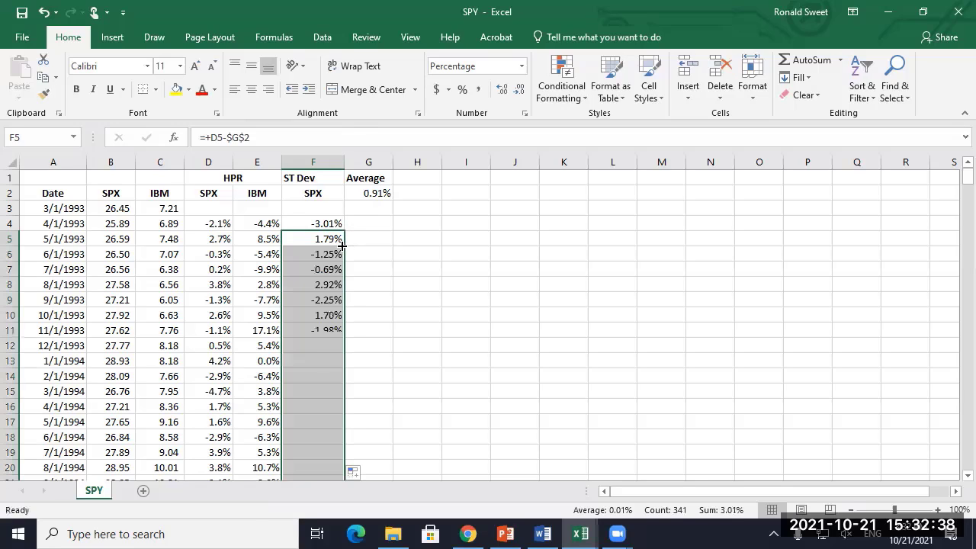
click(414, 204)
click(205, 227)
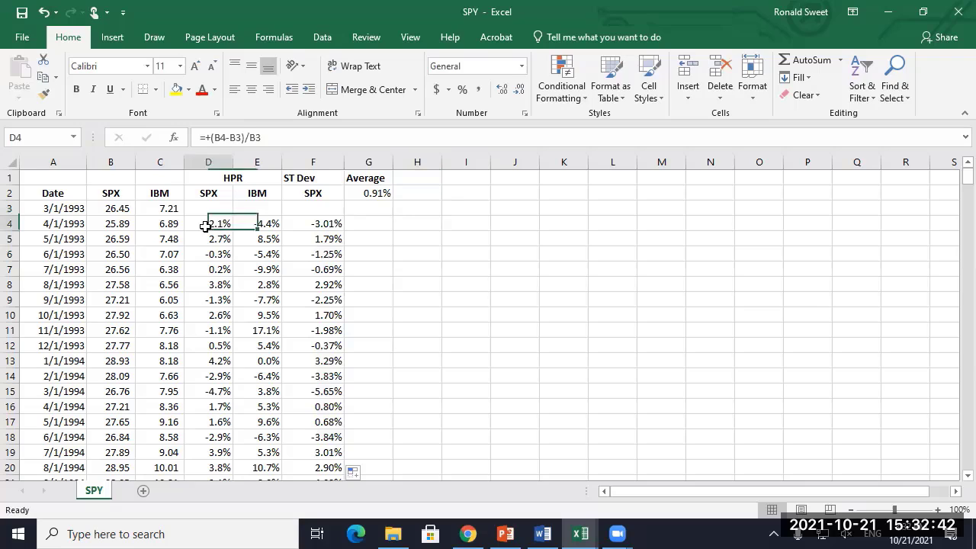
click(324, 222)
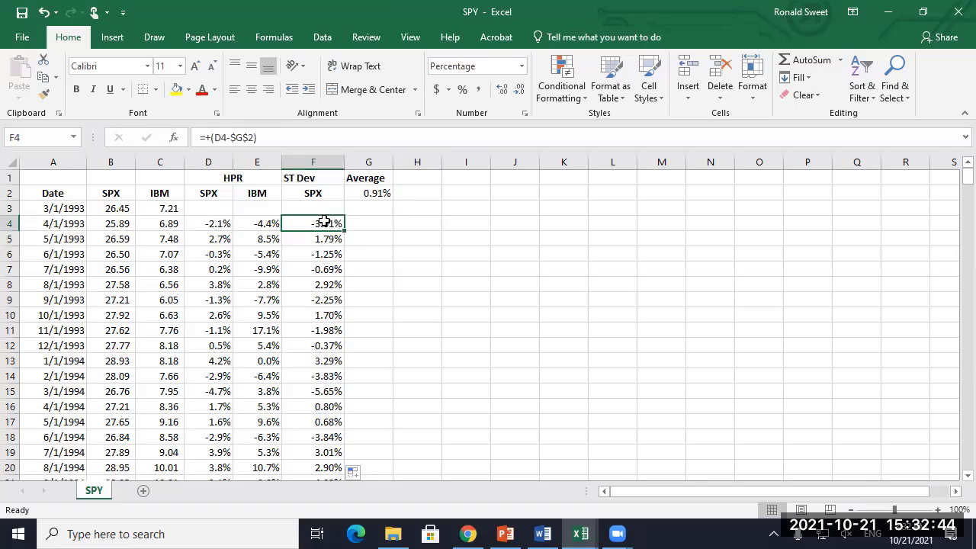
Step: Square the first SPX deviation in G4 with the formula +F4*F4
click(370, 222)
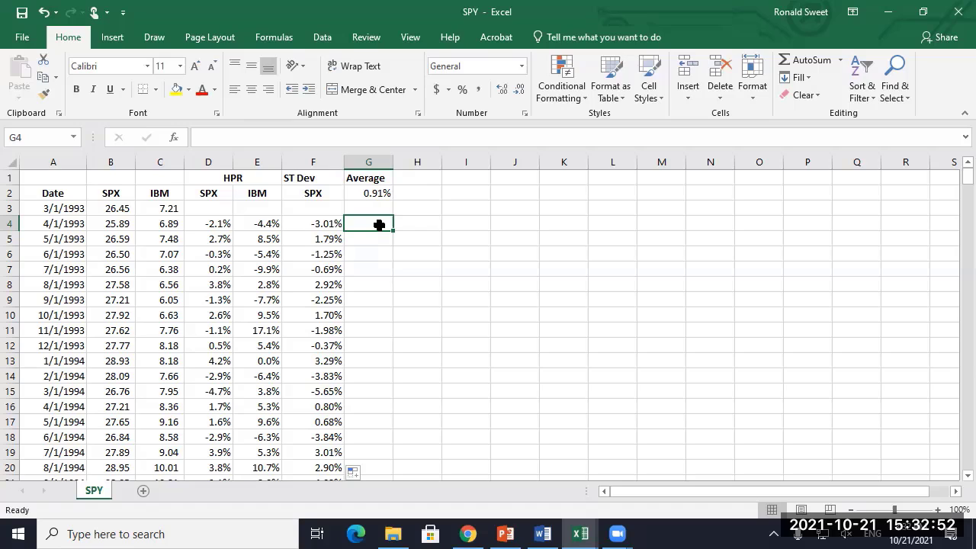
text(+)
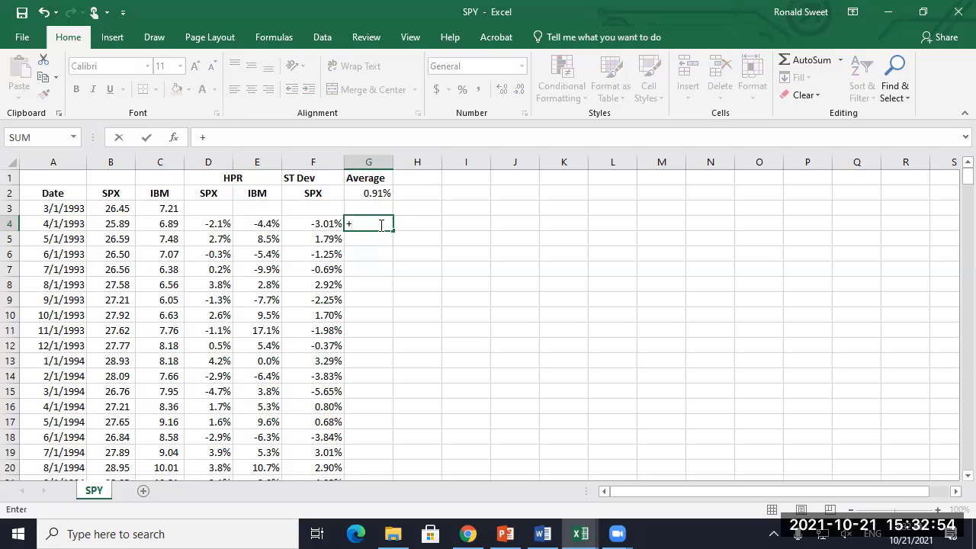
key(Left)
text(*)
key(Left)
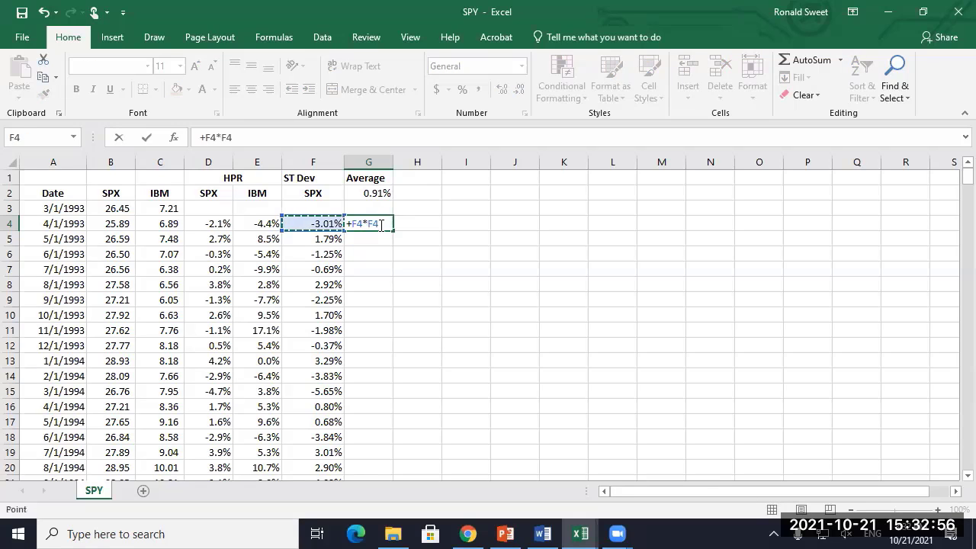
key(ctrl+Return)
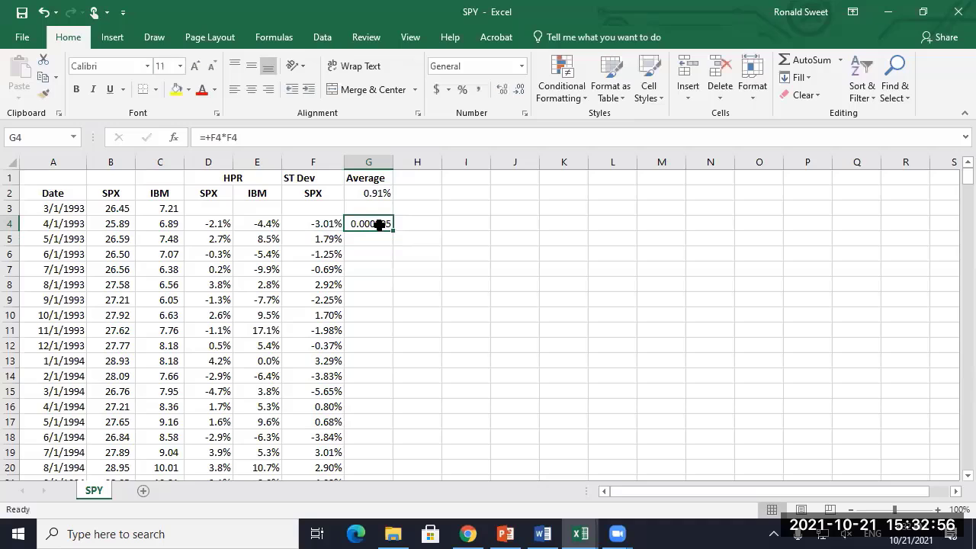
Step: Format the squared deviation in G4 with four decimal places and fill it down alongside all the SPX deviations
click(478, 89)
click(502, 90)
click(502, 90)
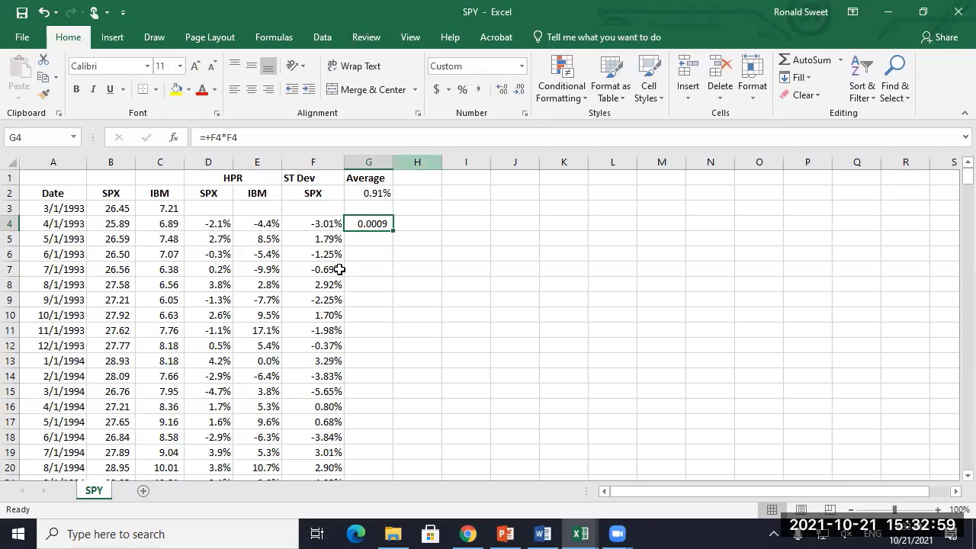
double_click(394, 231)
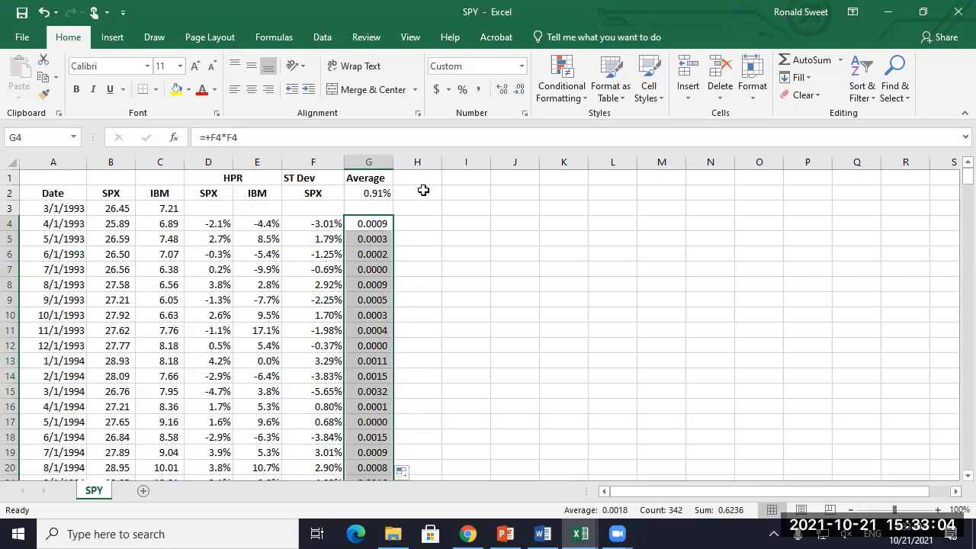
Step: Average all the squared SPX deviations from G4 down with an AVERAGE formula in H3
click(415, 212)
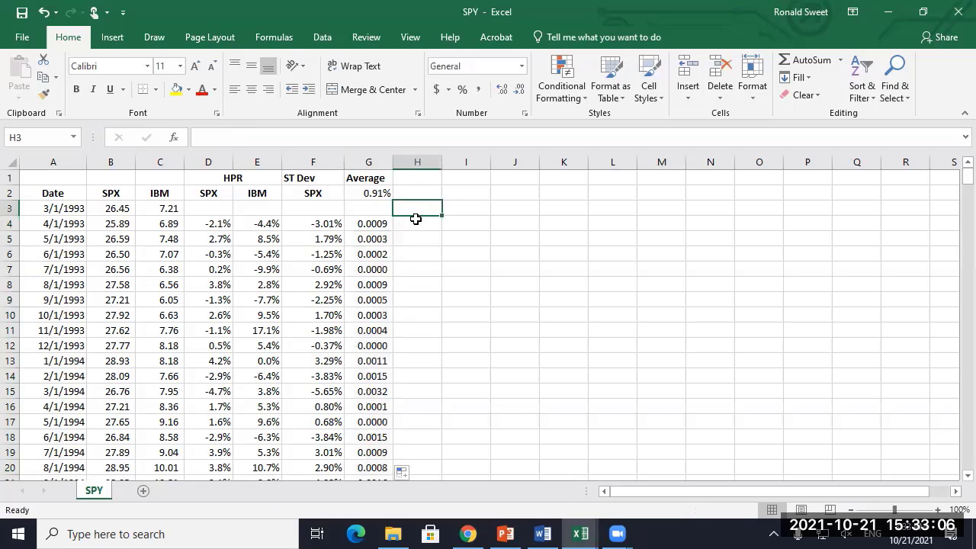
click(373, 204)
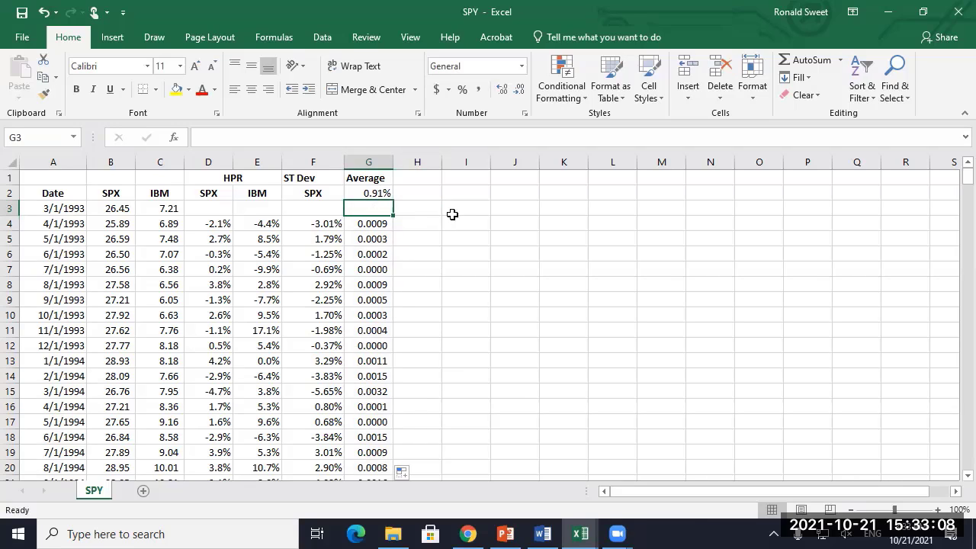
click(400, 208)
text(=average()
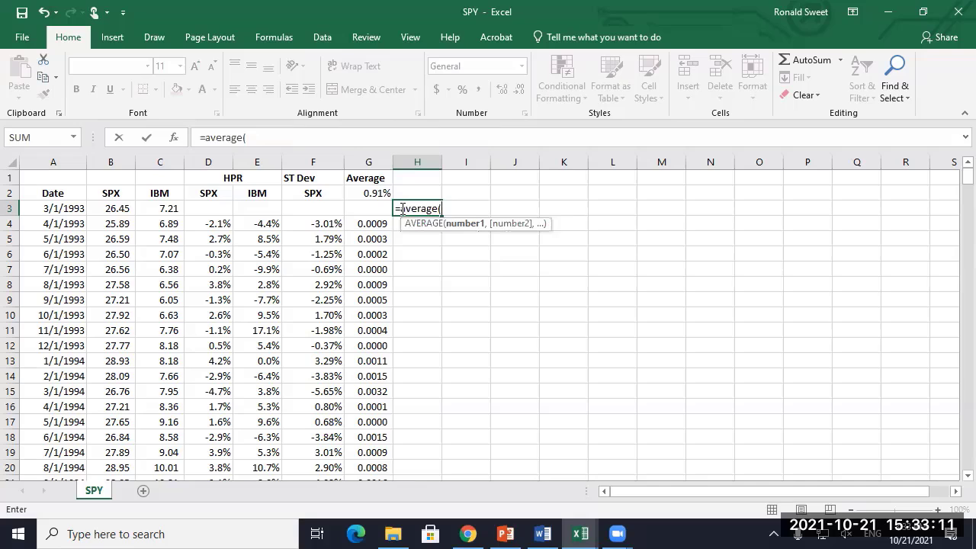
key(Left)
key(Down)
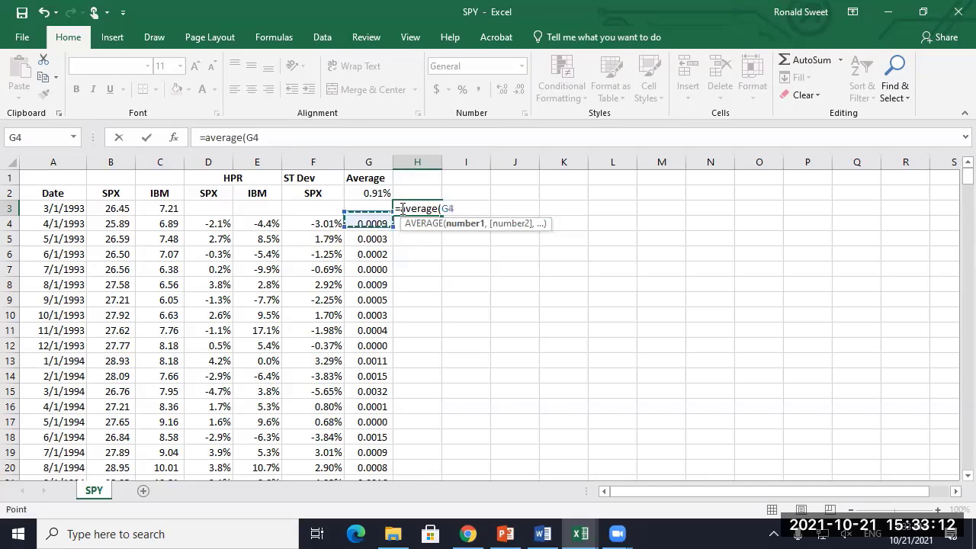
key(ctrl+shift+Down)
key(Return)
key(Up)
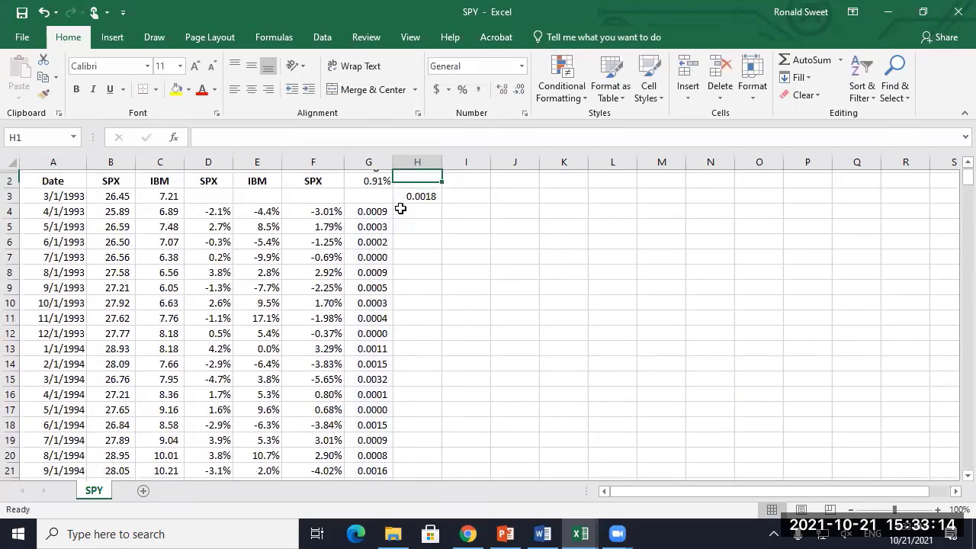
Step: Take the square root of the variance in I3 with +H3^0.5 and format it as a percentage with two decimal places
key(Right)
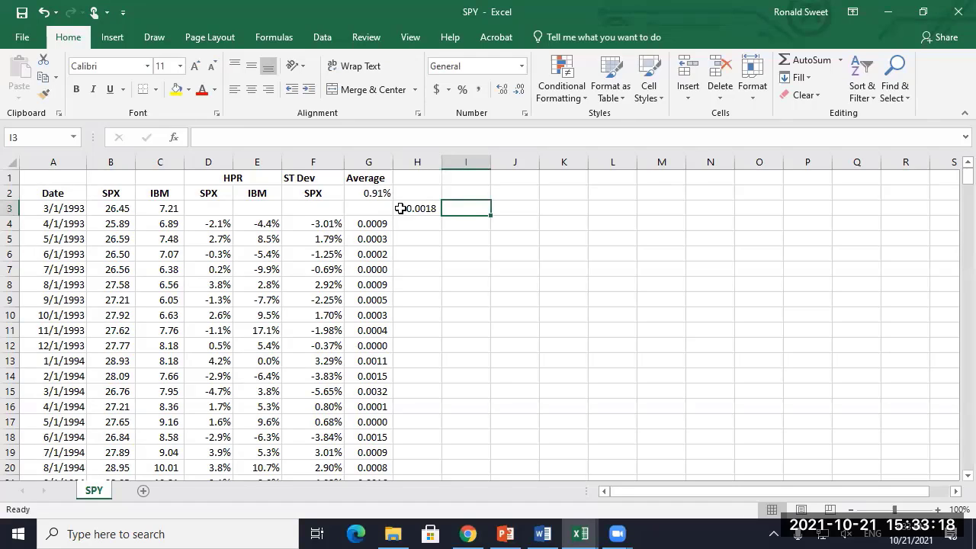
text(+)
click(401, 208)
text(^)
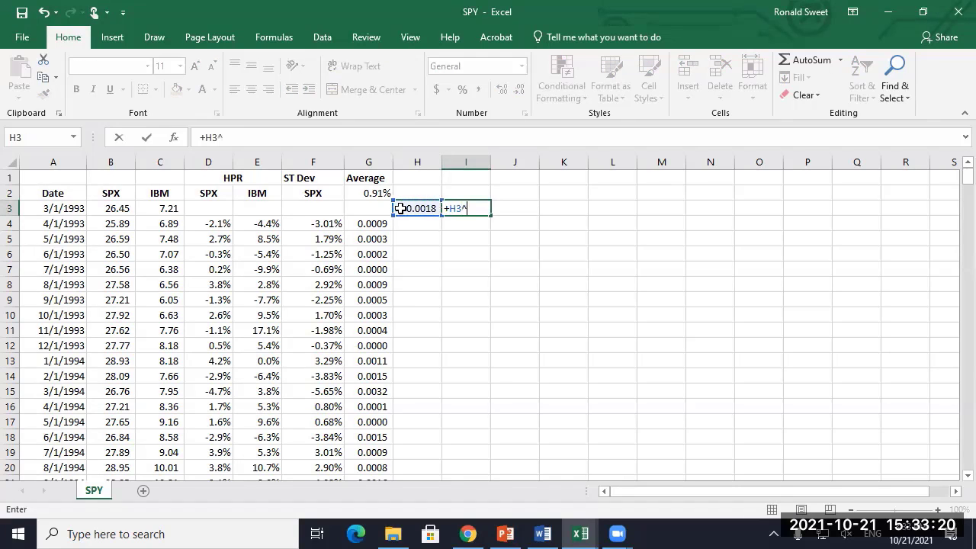
text(0.5)
key(Return)
key(Up)
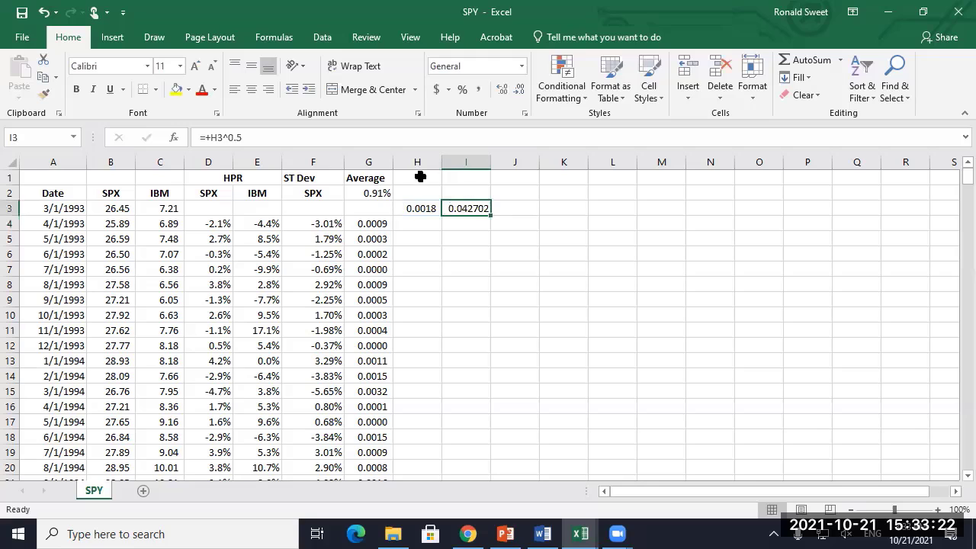
click(461, 90)
click(502, 89)
click(503, 89)
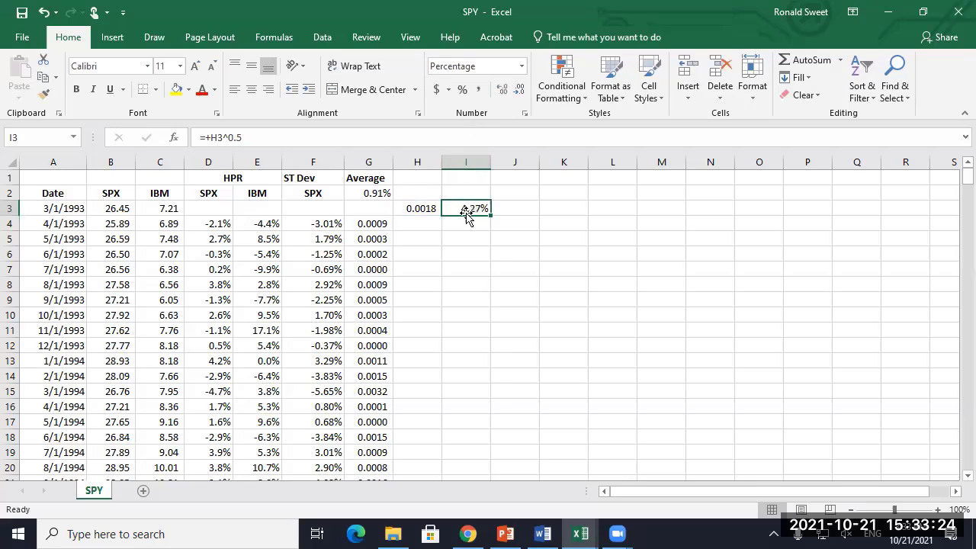
Step: Calculate the population standard deviation of the SPX returns in I2 with =STDEVP(D4:D345)
click(468, 191)
text(=stdevp()
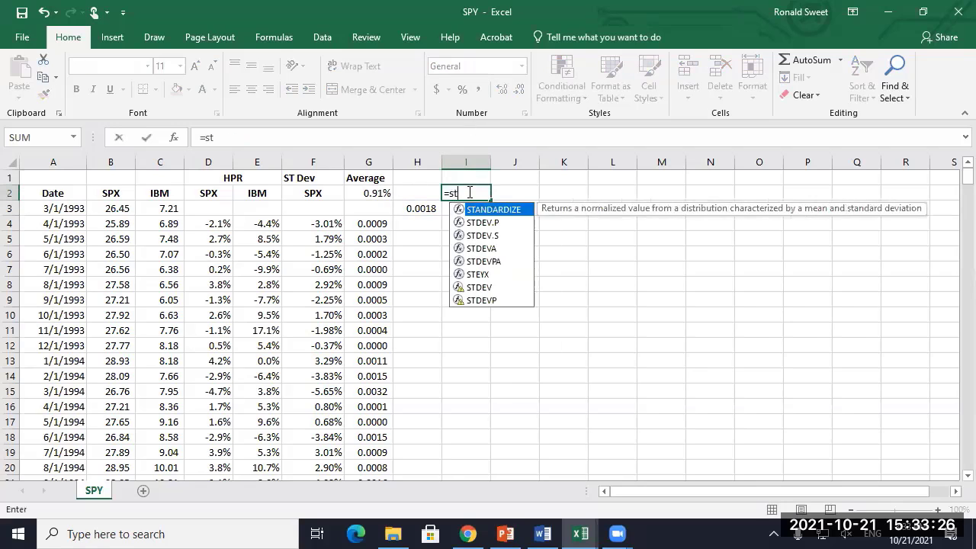
key(Left)
key(Left)
key(Left)
key(Left)
key(Left)
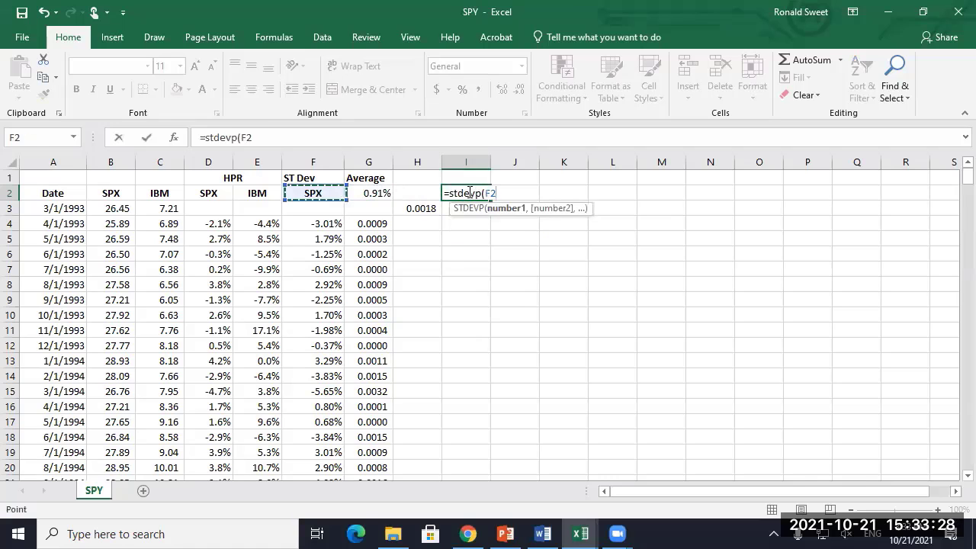
key(Down)
key(Down)
key(ctrl+shift+Down)
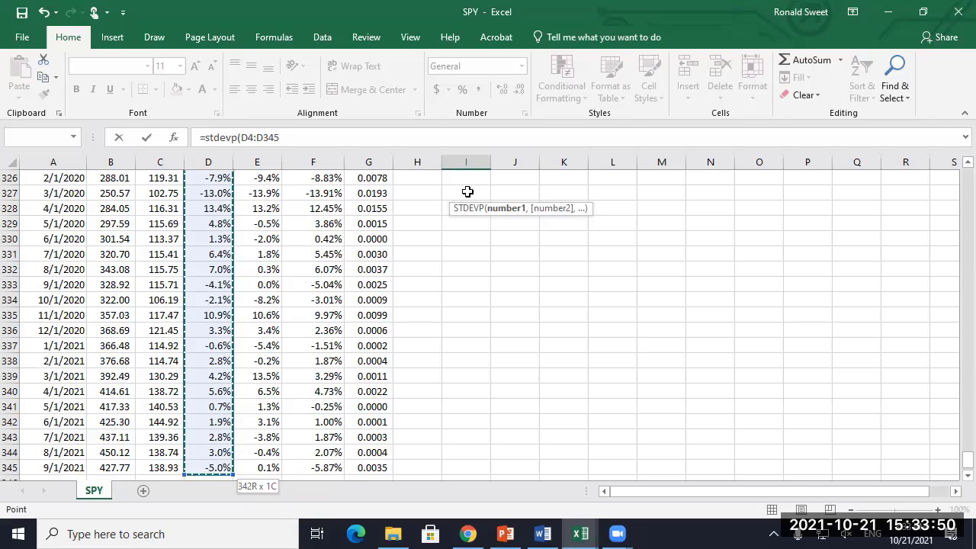
key(Return)
key(Up)
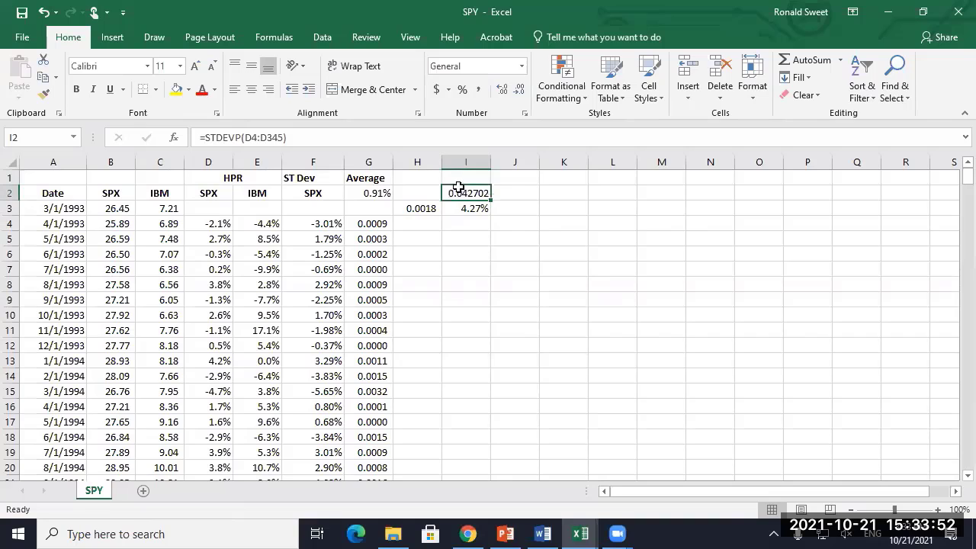
Step: Format the STDEVP result in I2 as a percentage with two decimal places
click(462, 89)
click(502, 89)
click(503, 89)
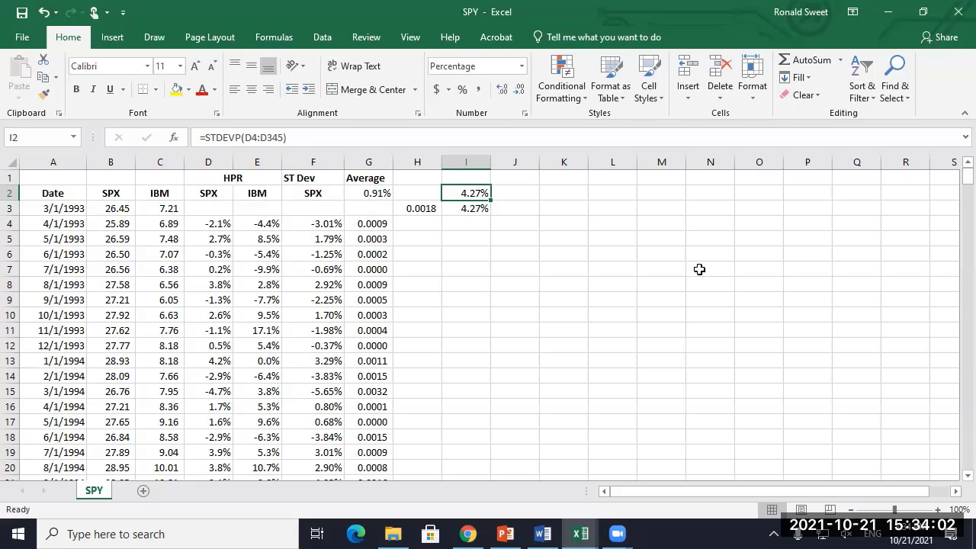
Step: Enter the heading St Dev in J1 for the IBM calculation
key(Left)
key(Up)
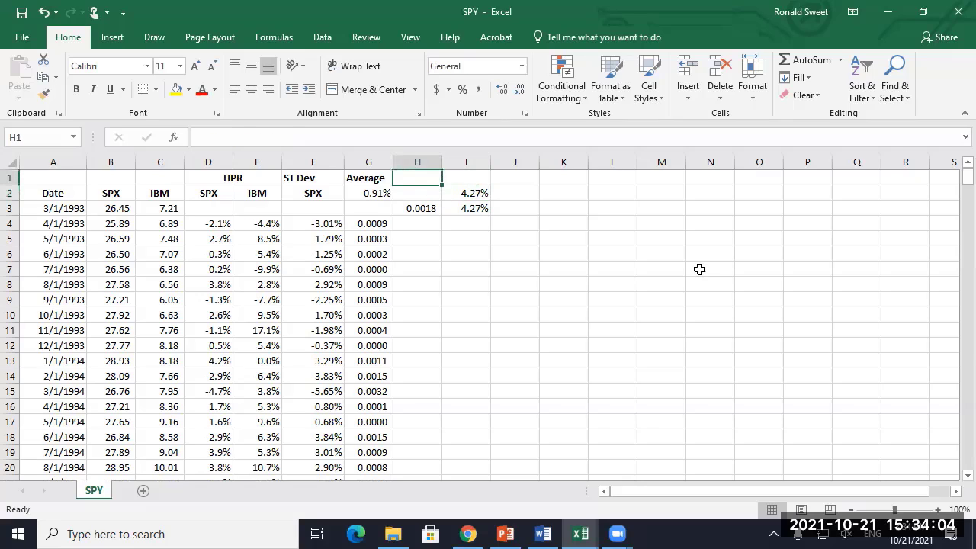
key(Left)
key(Left)
key(Right)
key(Right)
key(Right)
key(Right)
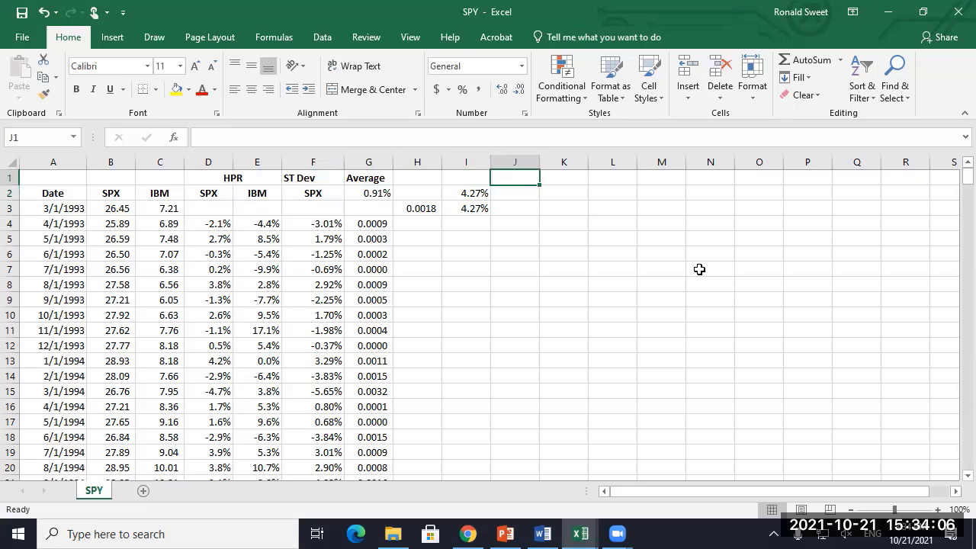
text(St D)
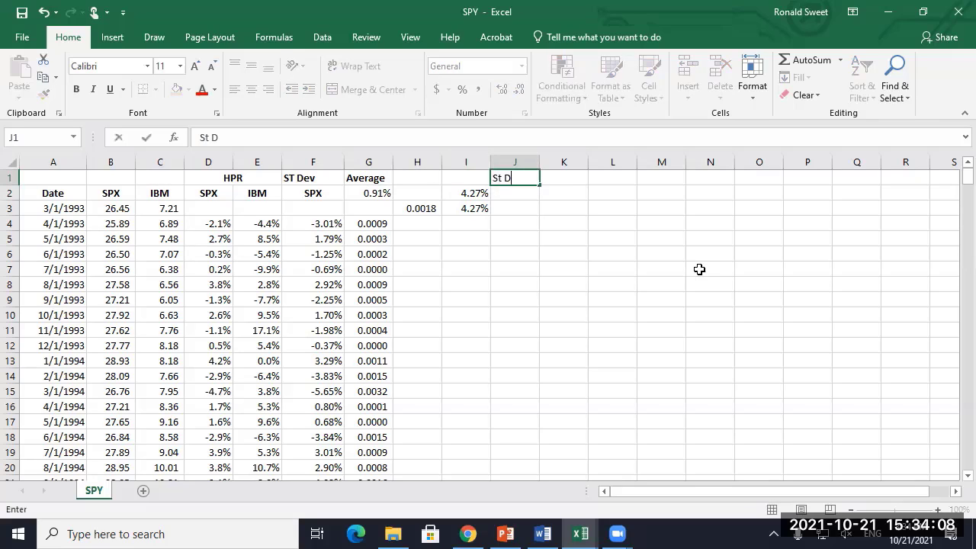
text(Ev)
key(Return)
Step: Copy the IBM heading from E2 into J2 under the new St Dev heading
key(Left)
key(Left)
key(Left)
key(Left)
key(Left)
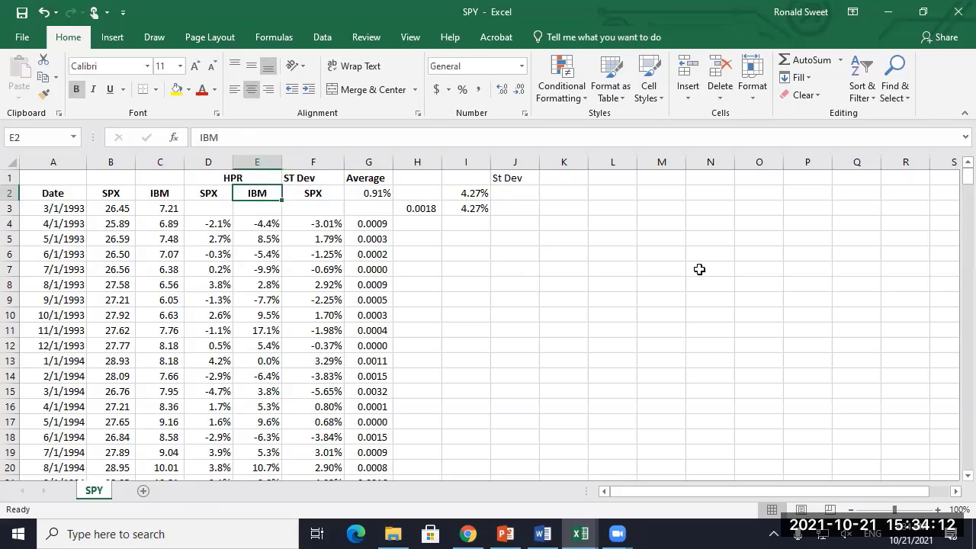
key(ctrl+c)
key(Right)
key(Right)
key(Right)
key(Right)
key(Right)
key(Return)
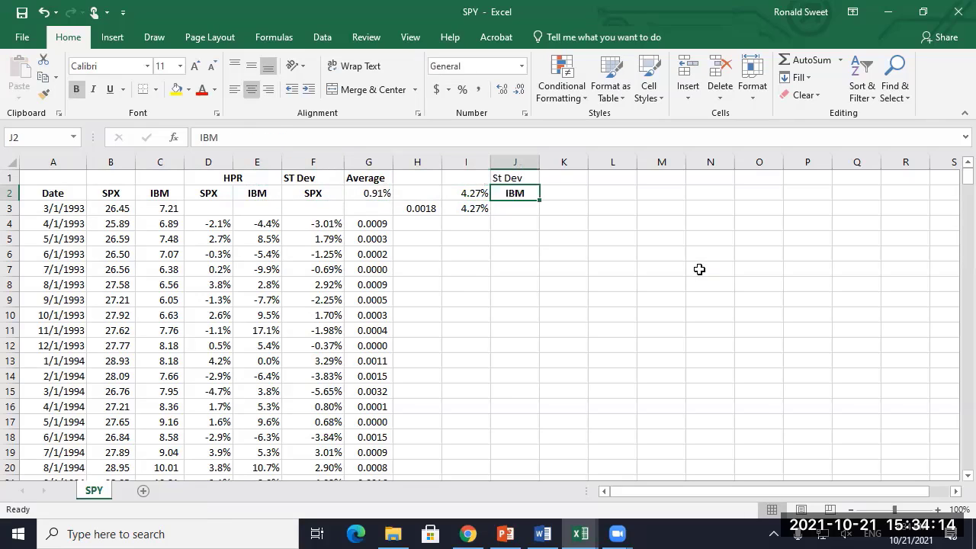
Step: Copy the Average heading and formula from G1:G2 to H1:H2 so the formula averages the IBM returns
key(Right)
key(Up)
key(Left)
key(Left)
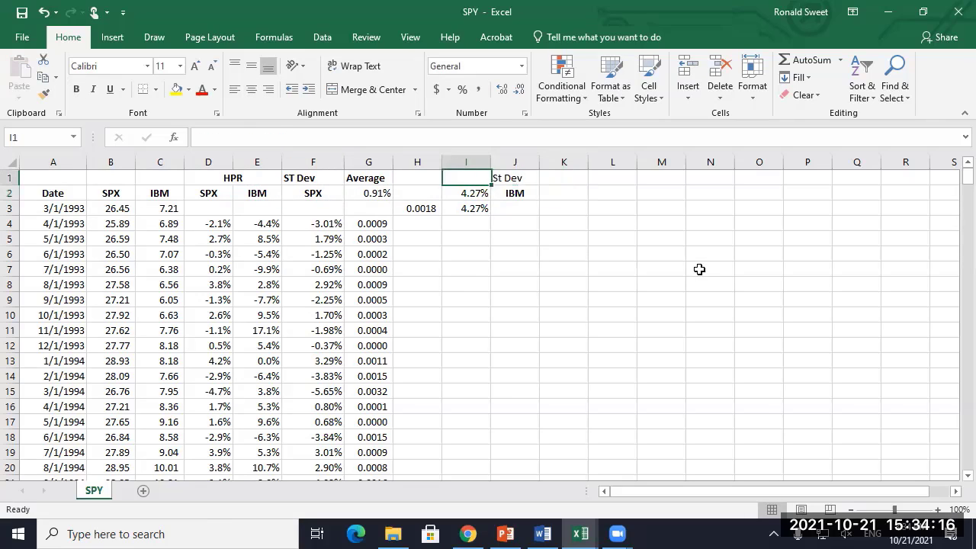
key(Left)
key(Left)
key(shift+Down)
key(ctrl+c)
key(Right)
key(Return)
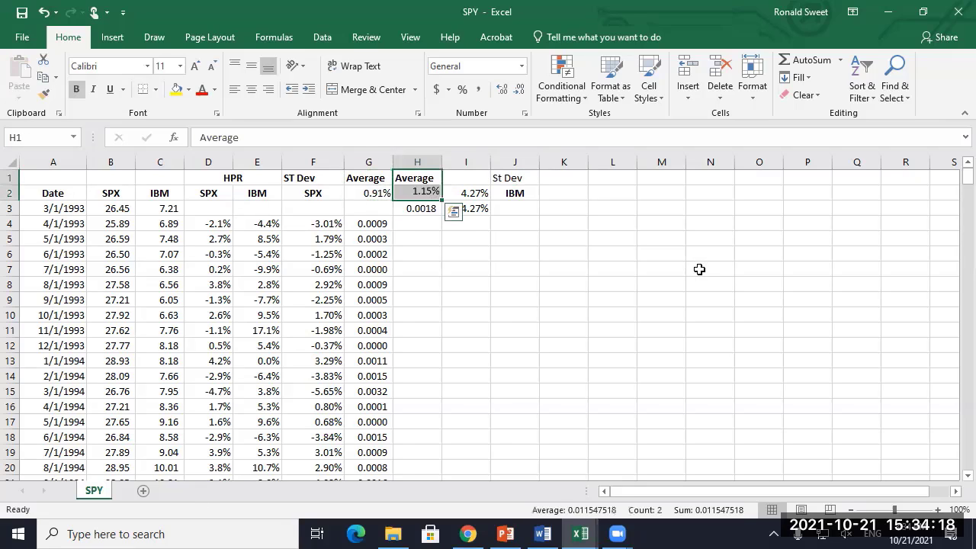
Step: Move the IBM average heading and formula from H1:H2 to K1:K2 and check the formula's range
key(ctrl+c)
key(Right)
key(Right)
key(Right)
key(ctrl+v)
key(Down)
key(F2)
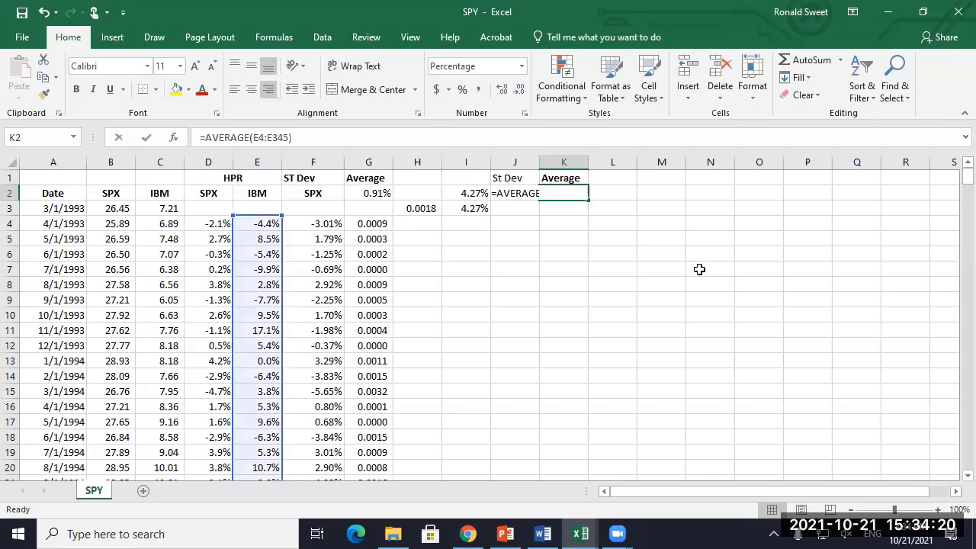
key(Escape)
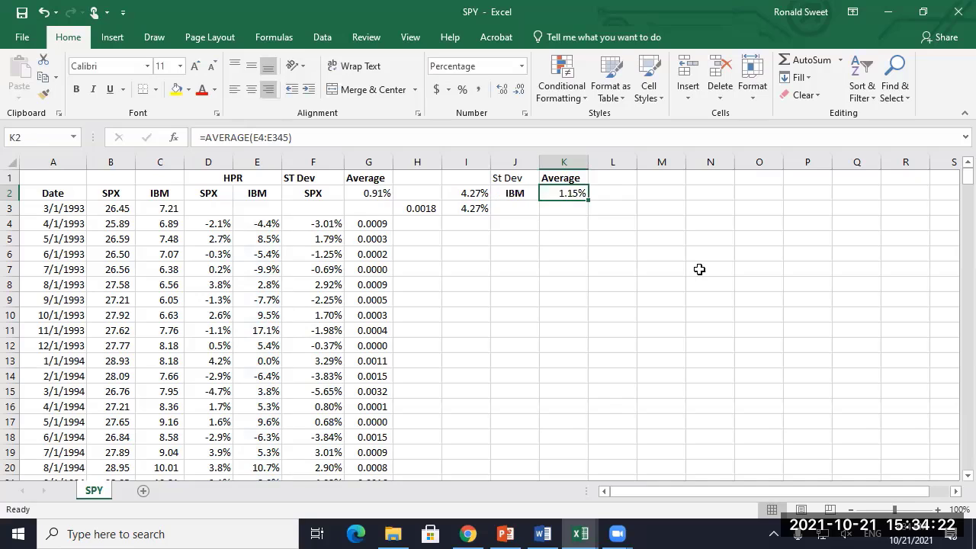
Step: Enter the first IBM deviation formula +E4-$K$2 in J4
key(Down)
key(Down)
key(Left)
text(+)
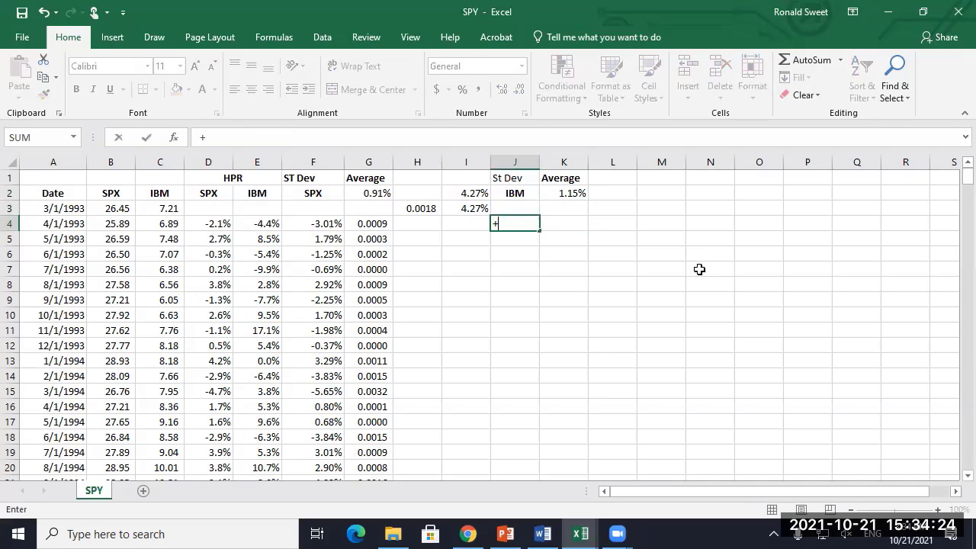
key(Left)
key(Left)
key(Left)
key(Left)
key(Left)
text(-)
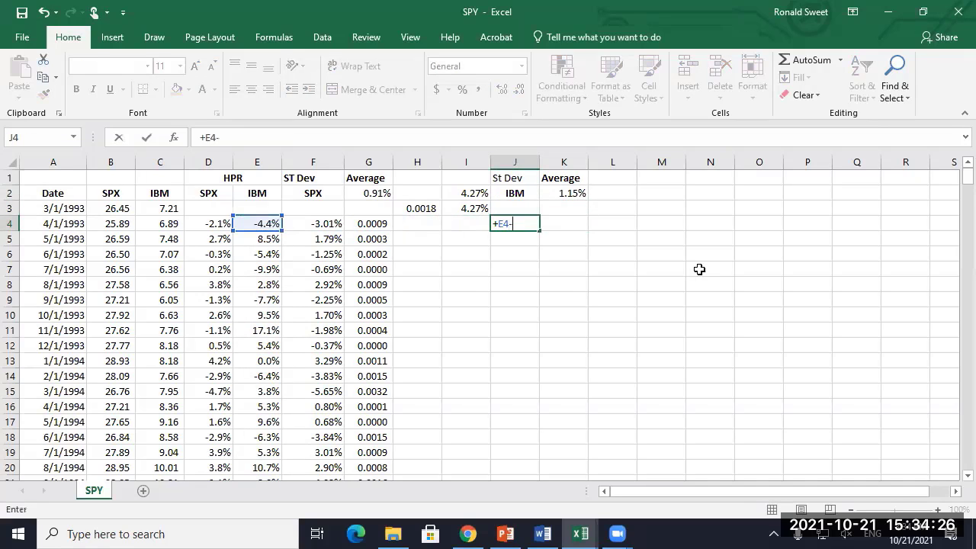
key(Right)
key(Up)
key(Up)
key(F4)
key(Return)
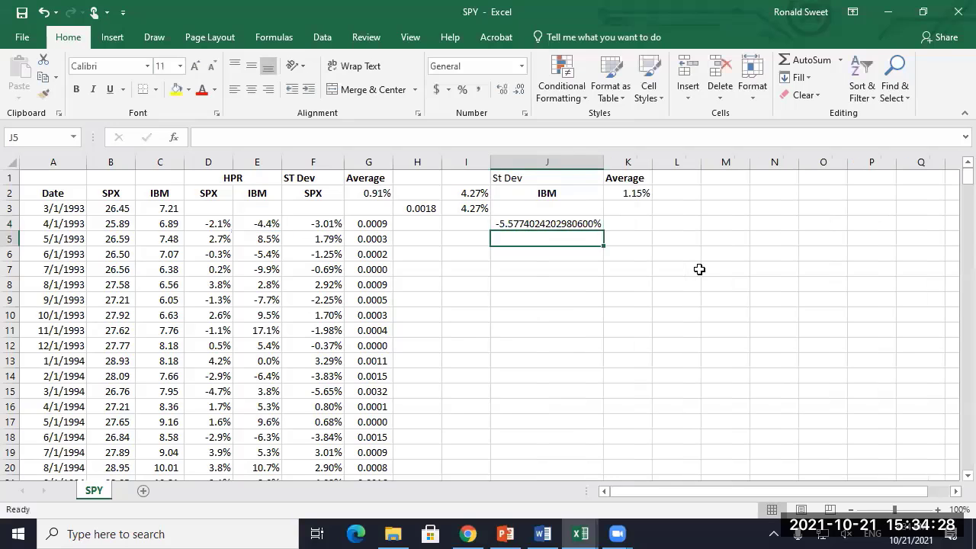
Step: Format the IBM deviation in J4 as a percentage with one decimal place
key(Up)
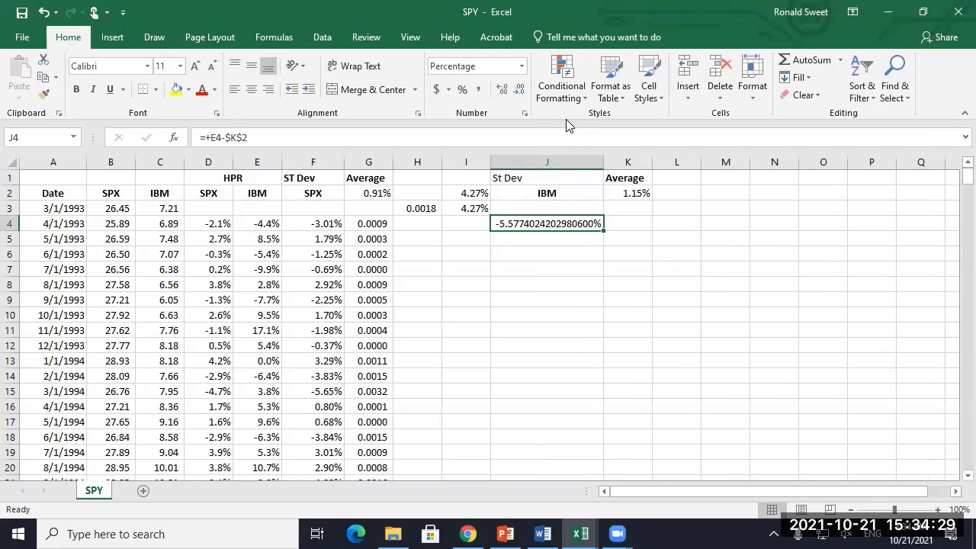
click(462, 90)
click(503, 90)
click(504, 92)
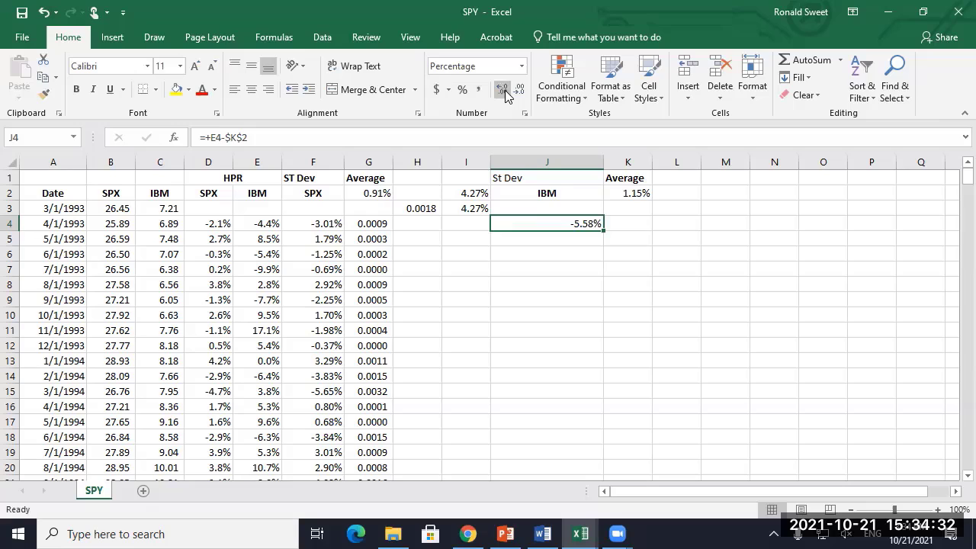
key(ctrl+z)
Step: Move the IBM deviation formula from J4 to H4 and fill it down alongside all the return rows
key(ctrl+x)
key(Left)
key(Left)
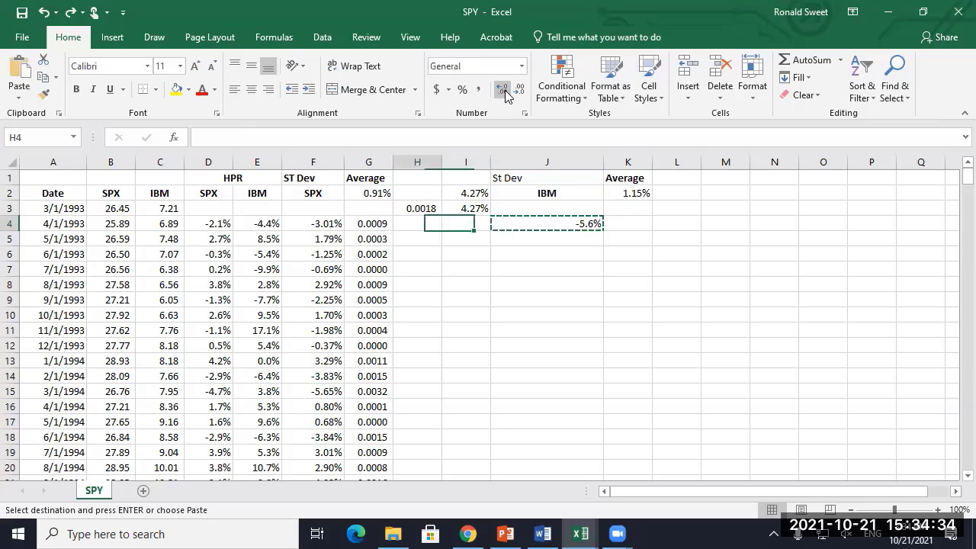
key(ctrl+v)
double_click(439, 235)
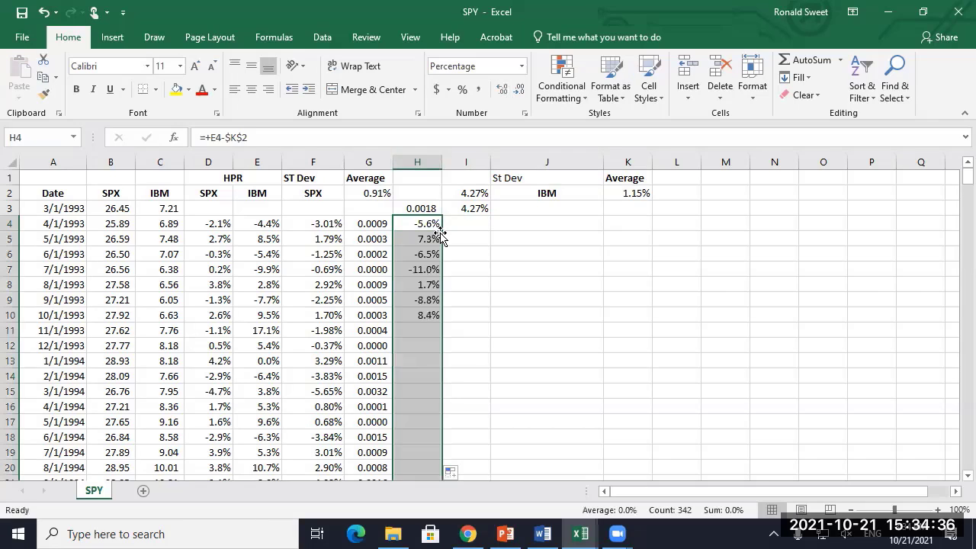
Step: Move the filled IBM deviations from column H back to column J starting at J4, and check the formulas in J4 and J5
key(ctrl+c)
key(Right)
key(Right)
key(Right)
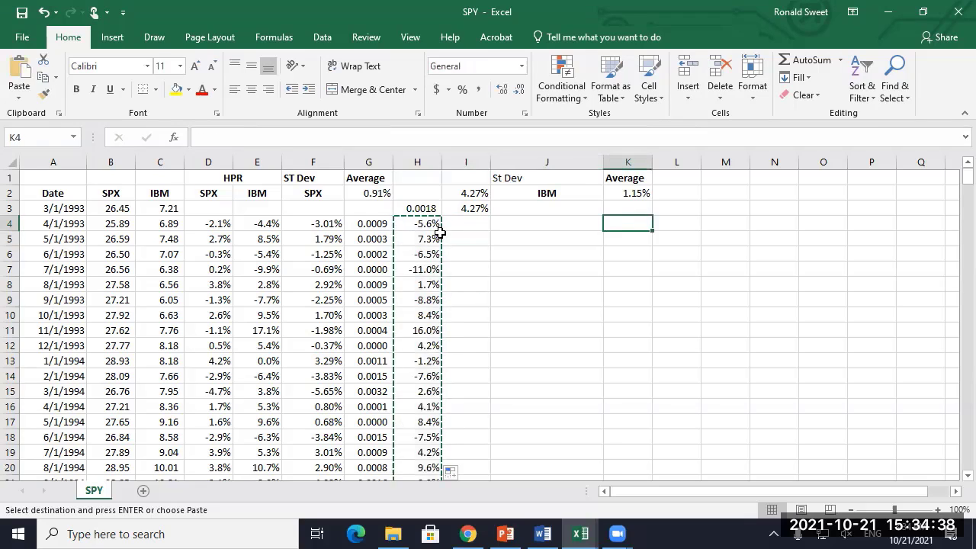
key(Left)
key(ctrl+v)
key(Up)
key(Down)
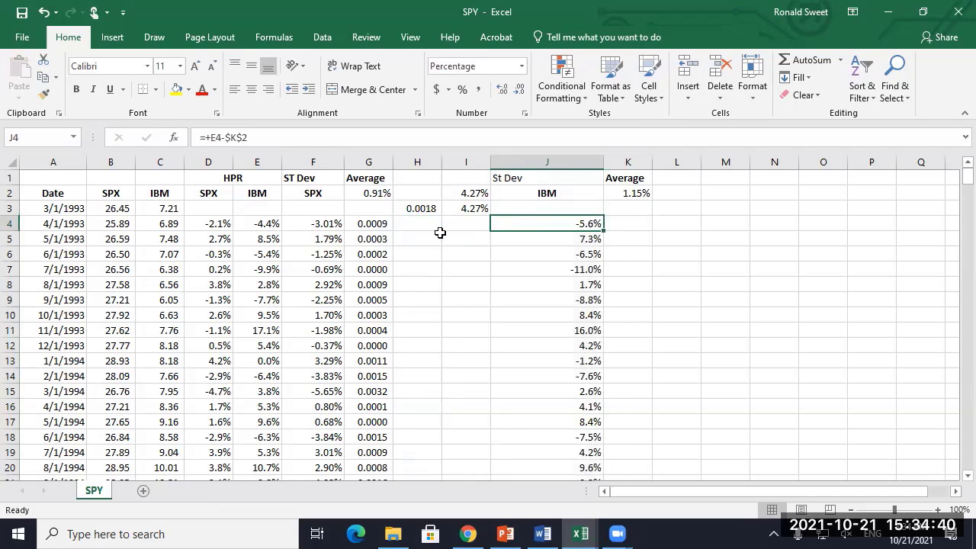
key(F2)
key(Return)
key(F2)
key(Return)
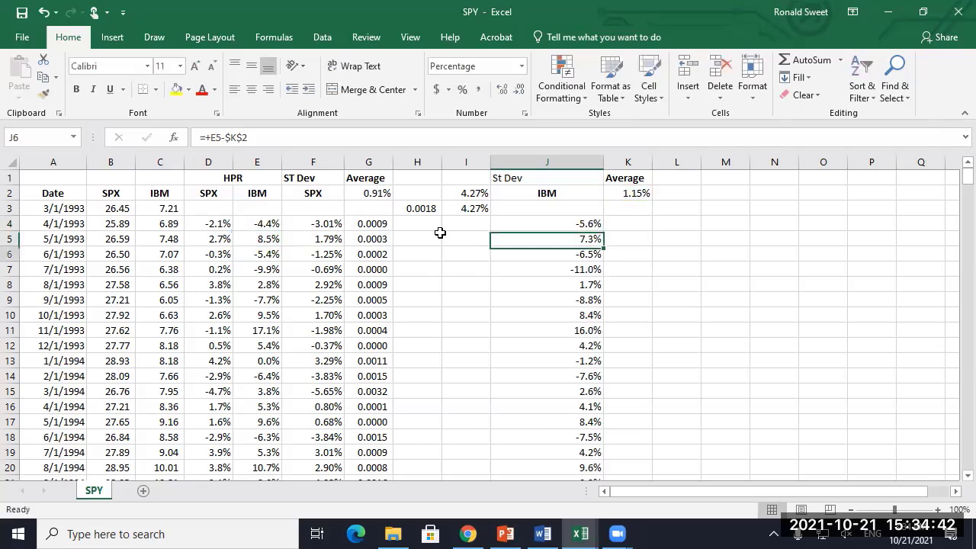
Step: Show the IBM deviations in column J, from J4 down to the last row, as percentages with two decimal places
key(F2)
key(Return)
key(F2)
key(Return)
key(Up)
key(Up)
key(Up)
key(Up)
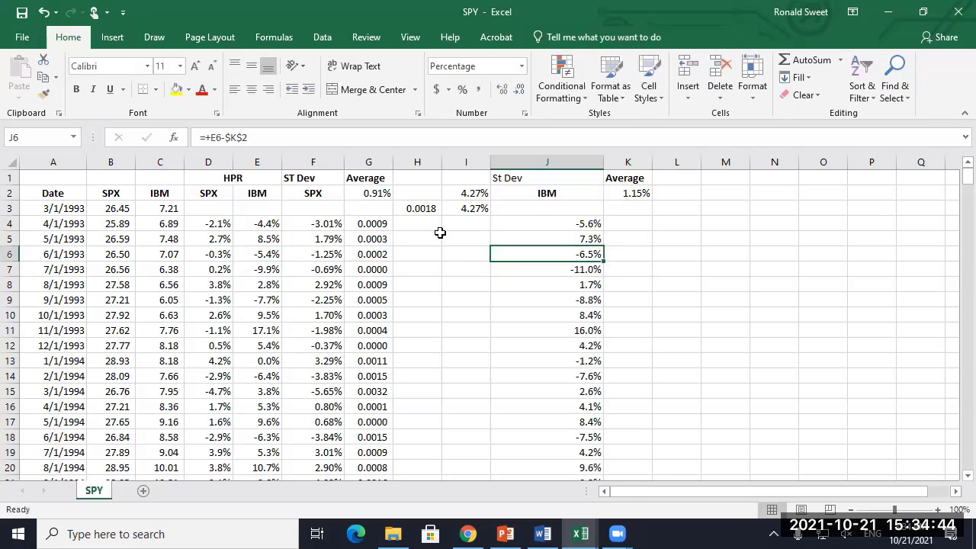
key(ctrl+shift+Down)
click(501, 90)
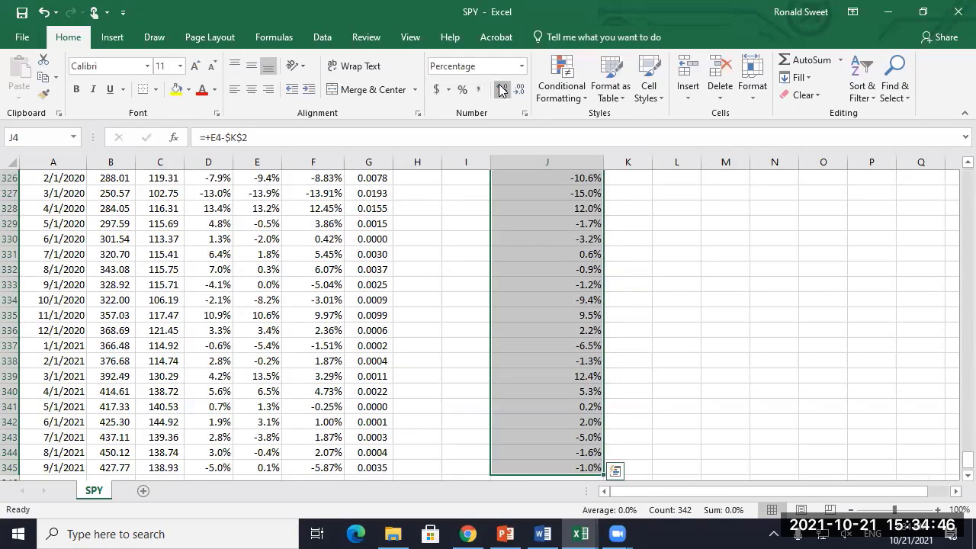
key(ctrl+Up)
key(Up)
key(Right)
key(Left)
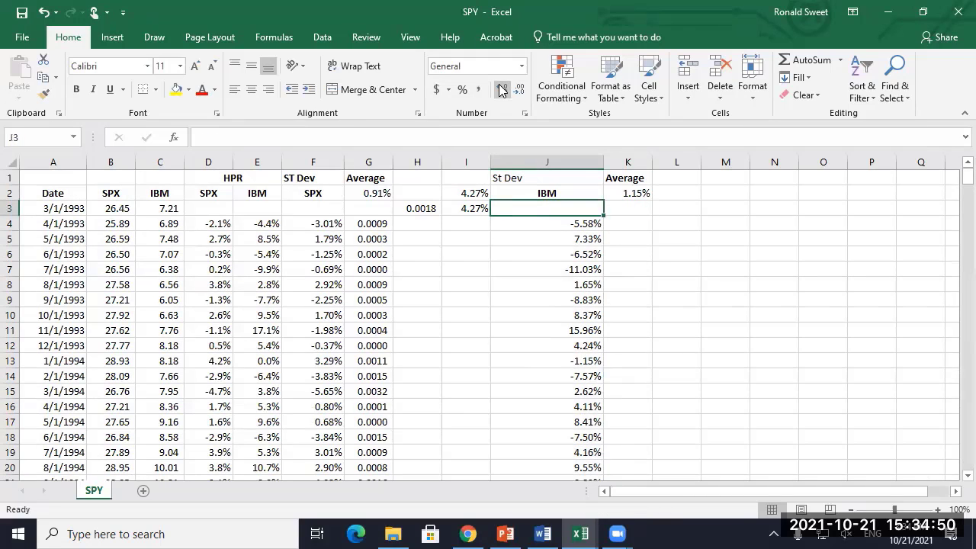
Step: Square the IBM deviation in K4 with =+J4*J4 and fill the formula down alongside all the deviations
key(Right)
key(Down)
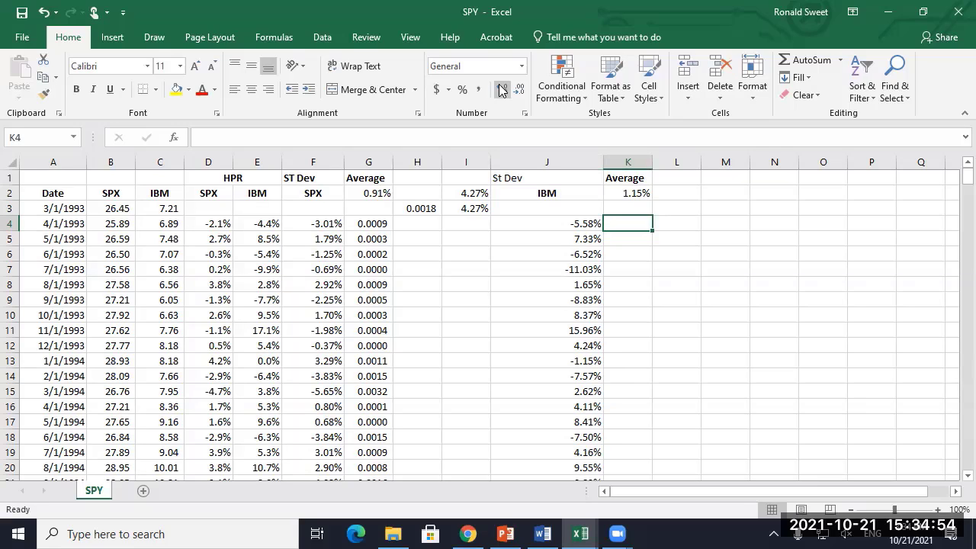
text(=+)
key(Left)
text(*)
key(Left)
key(Return)
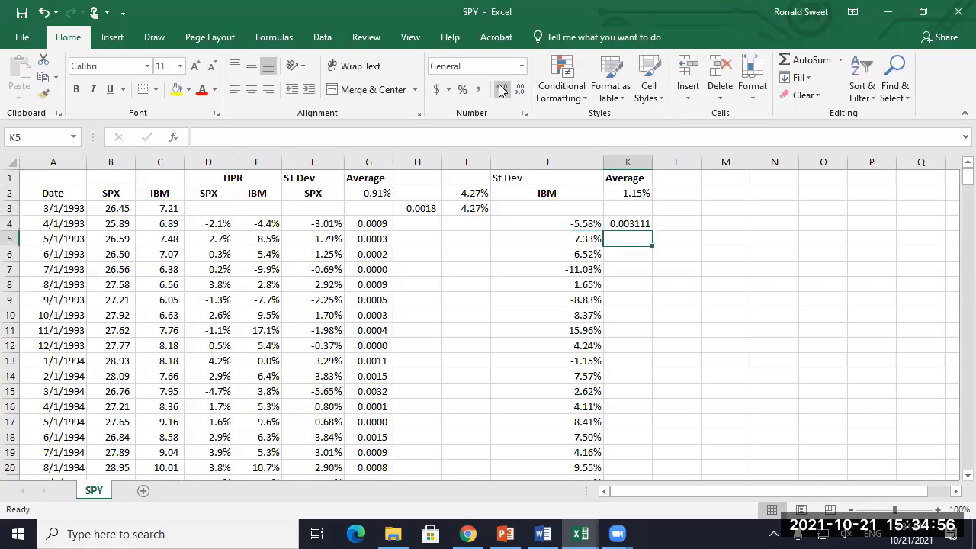
key(Up)
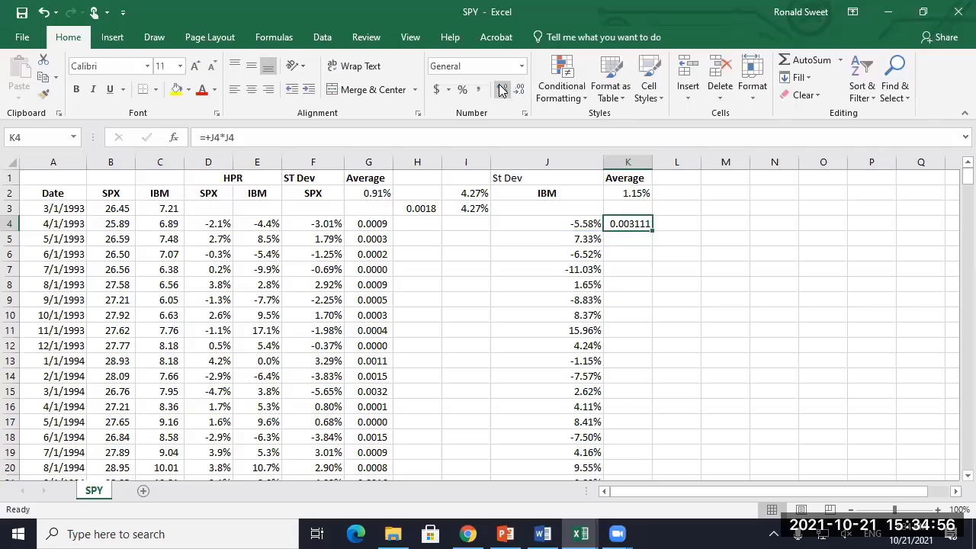
double_click(652, 230)
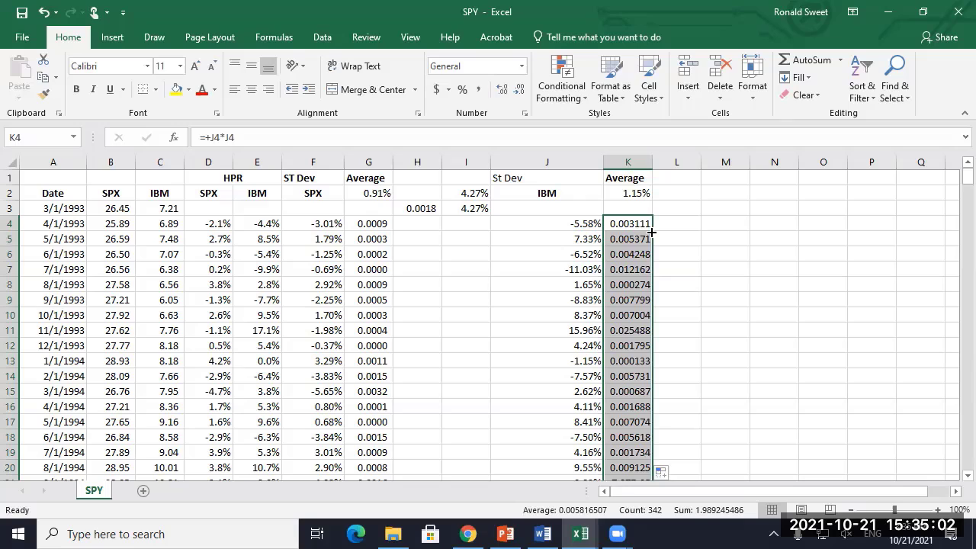
Step: Average the squared IBM deviations K4:K345 in K3
key(Up)
text(=average()
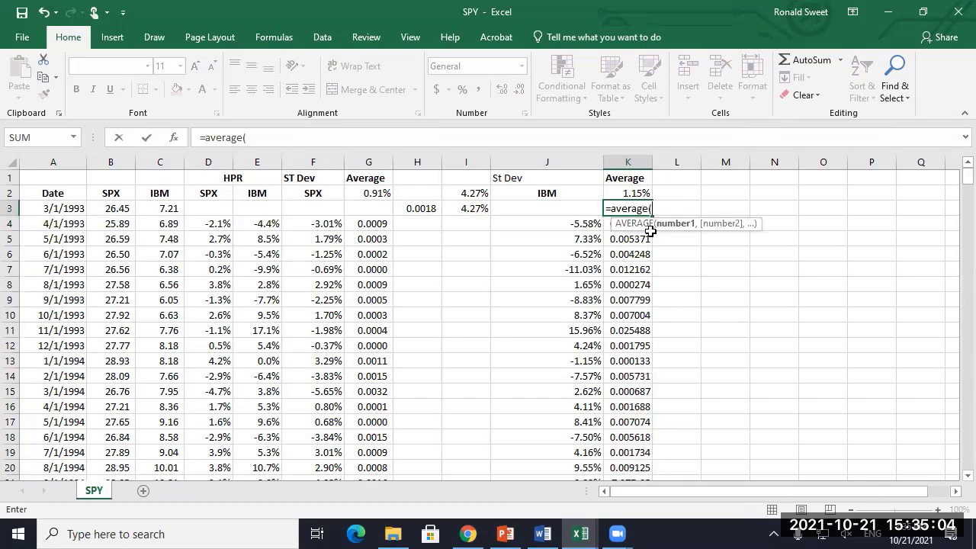
key(Down)
key(ctrl+shift+Down)
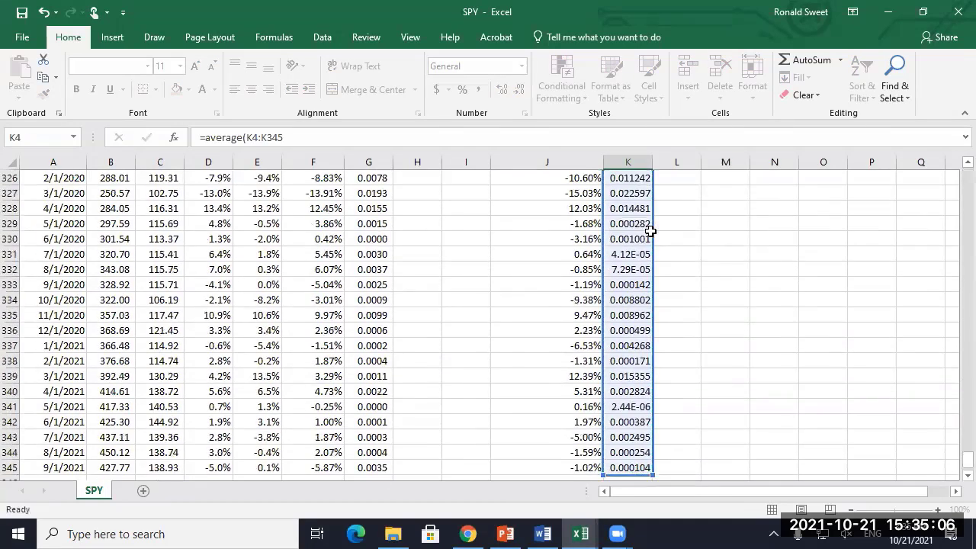
key(Return)
Step: Take the square root of the IBM variance in L3 with the formula +K3^0.5
key(Up)
key(Up)
key(Up)
key(Down)
key(Down)
key(Right)
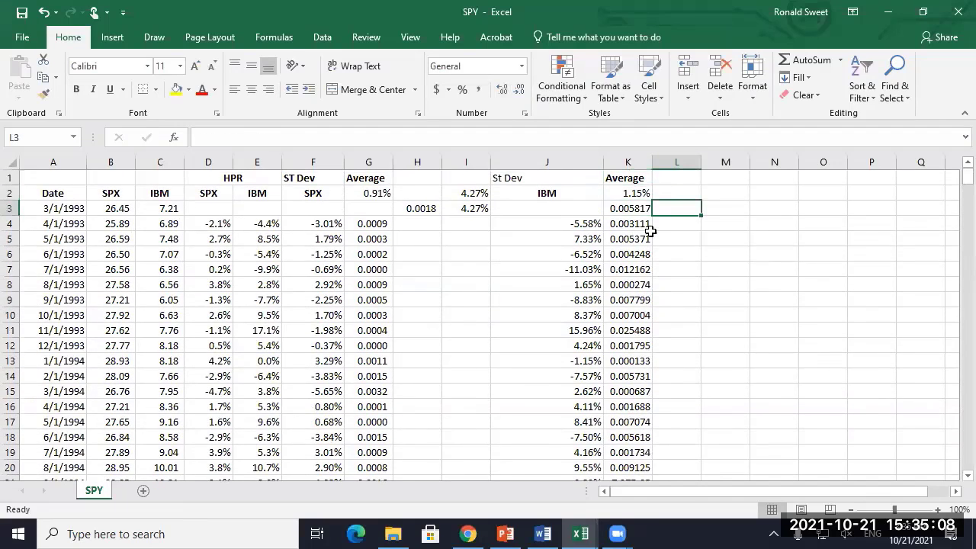
text(+)
key(Left)
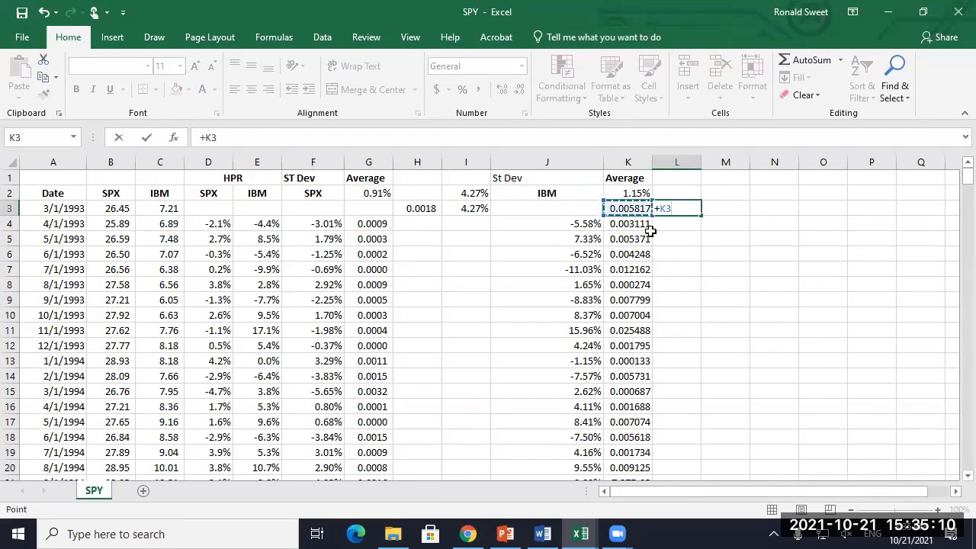
text(^0.5)
key(Return)
key(Up)
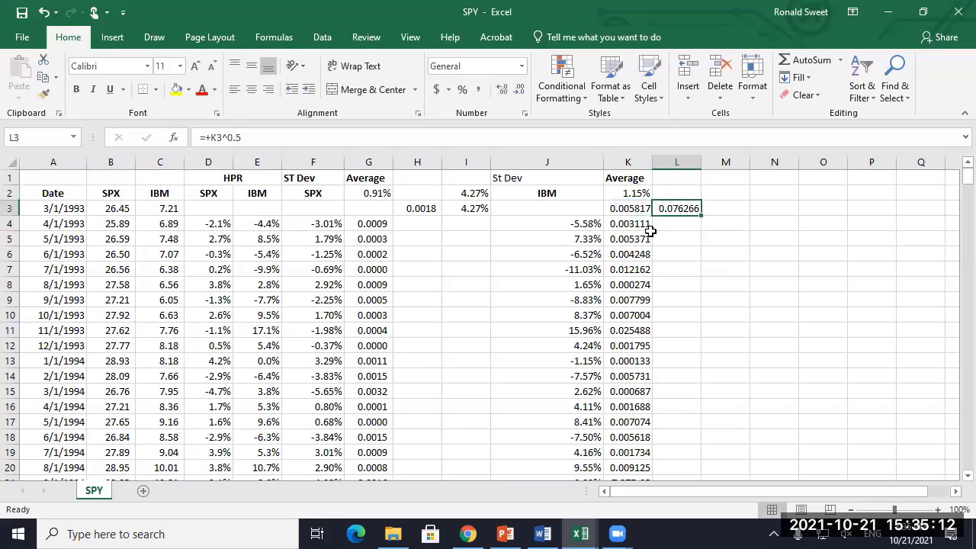
Step: Format the manual IBM standard deviation in L3 as a percentage with two decimal places
click(462, 89)
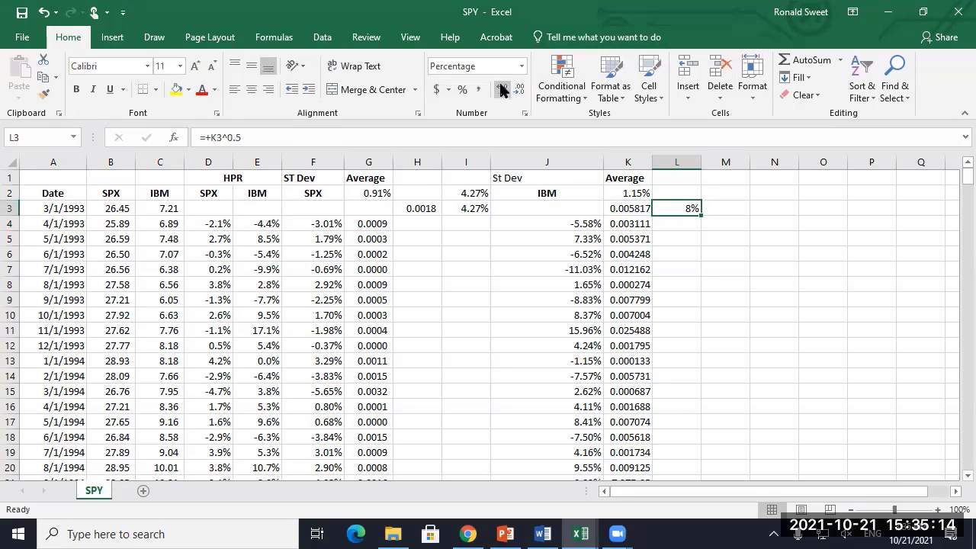
click(503, 89)
click(502, 89)
Step: Calculate the IBM standard deviation in L2 with =stdevp(E4:E345) and format it as a percentage with two decimal places
click(676, 191)
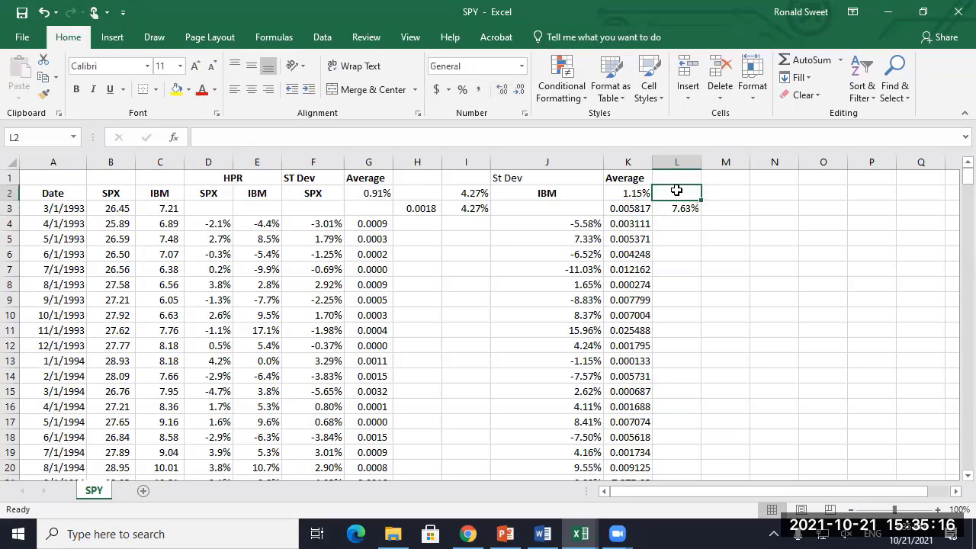
text(=stdevp()
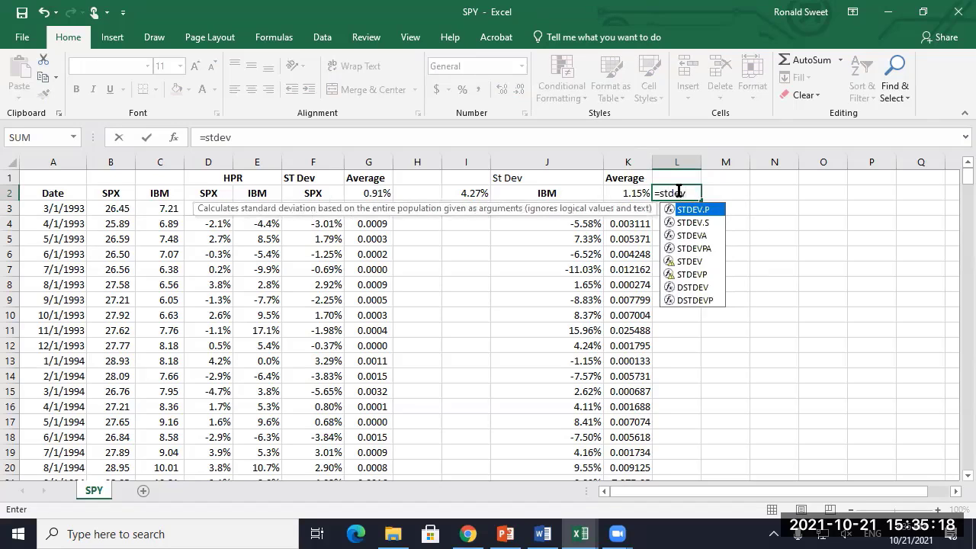
key(Left)
key(Left)
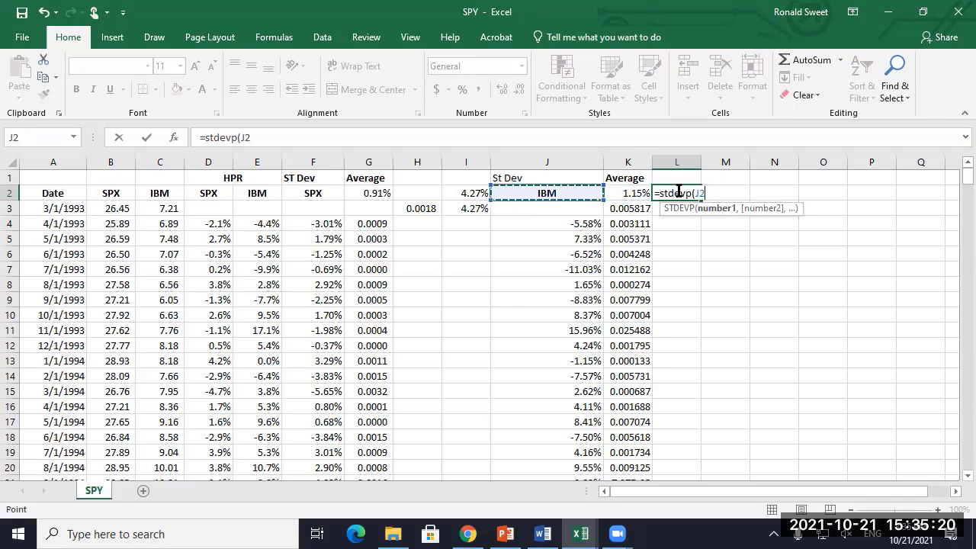
key(Down)
key(Down)
key(Left)
key(Left)
key(Left)
key(Left)
key(Left)
key(ctrl+shift+Down)
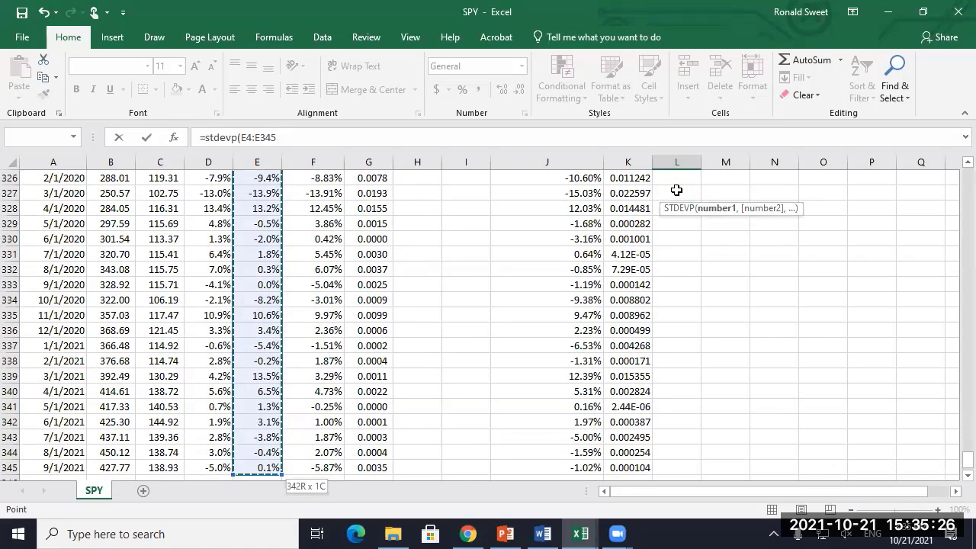
key(ctrl+Return)
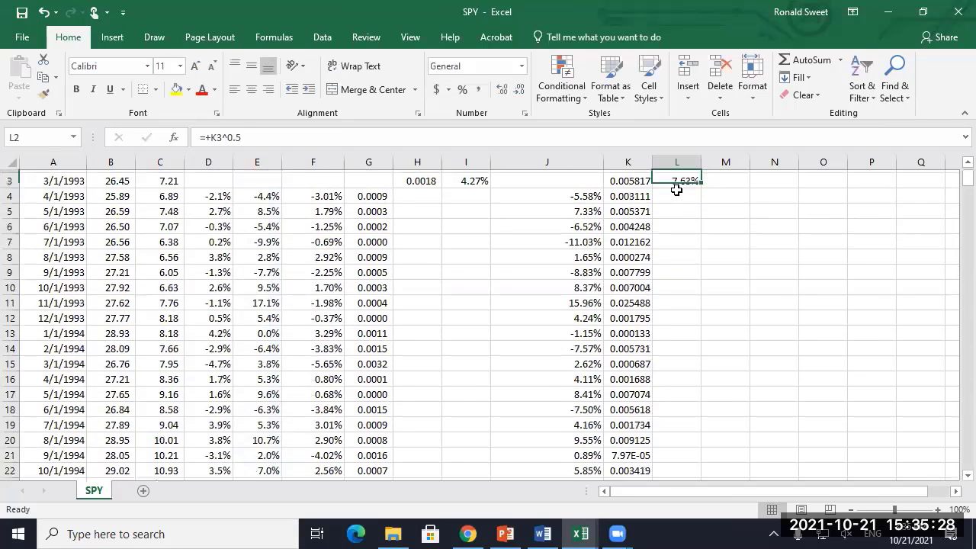
click(462, 90)
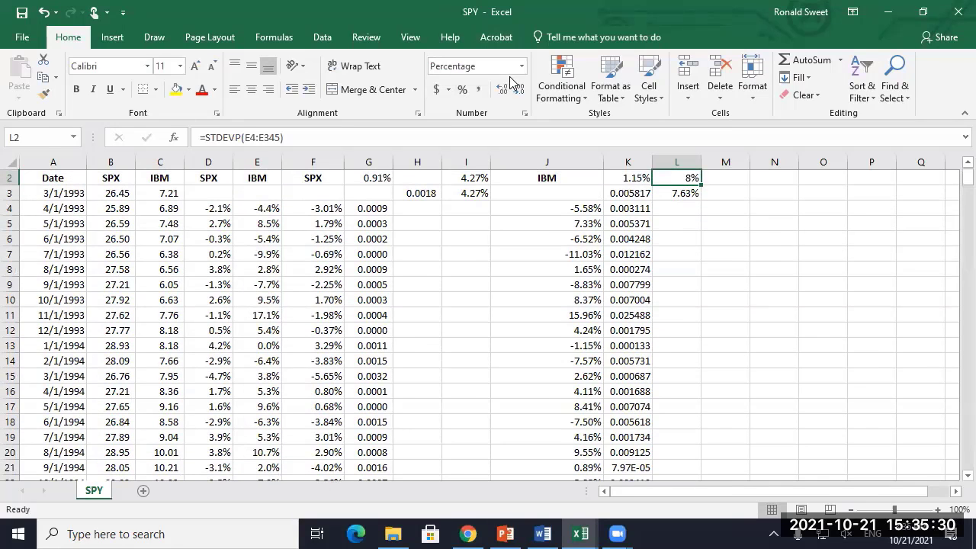
double_click(503, 90)
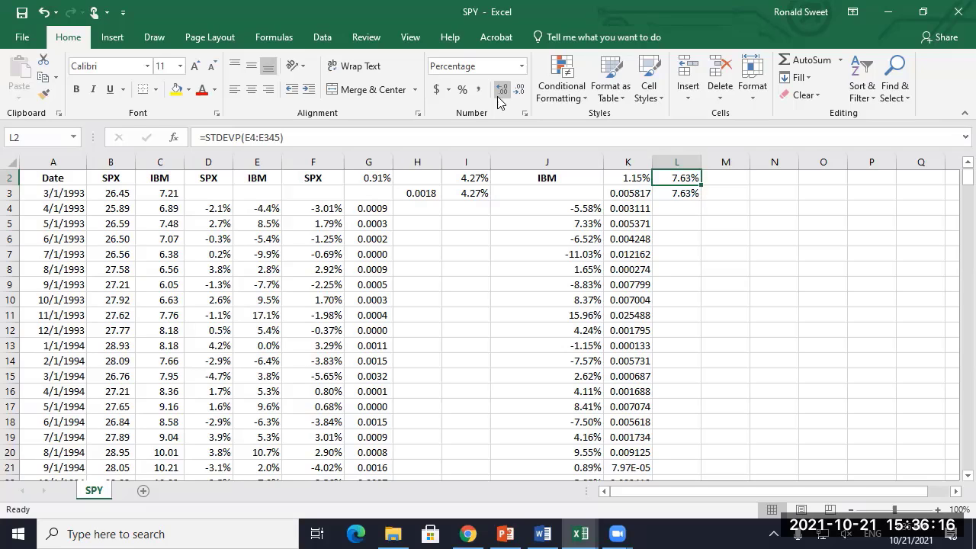
Step: Enter the heading Correlation in N1
key(Up)
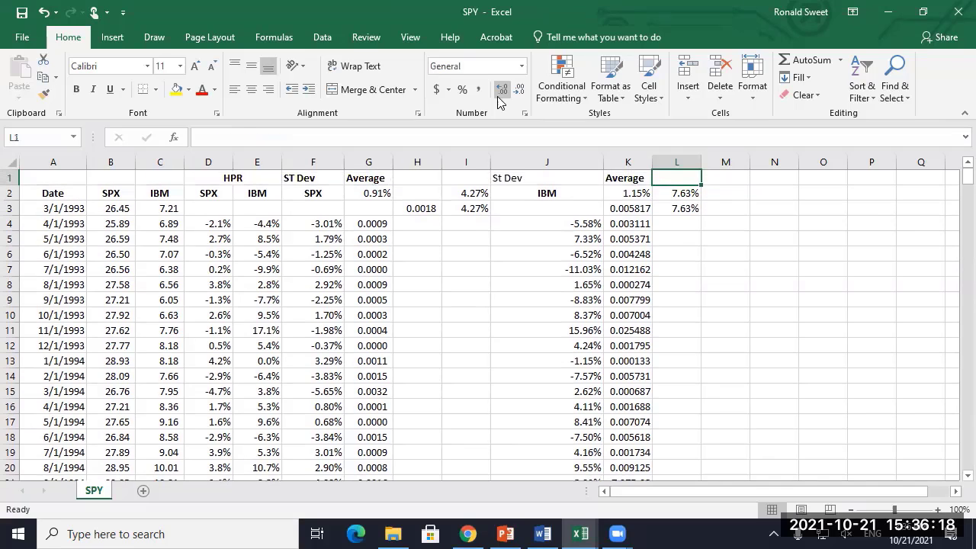
key(Down)
key(Right)
key(Right)
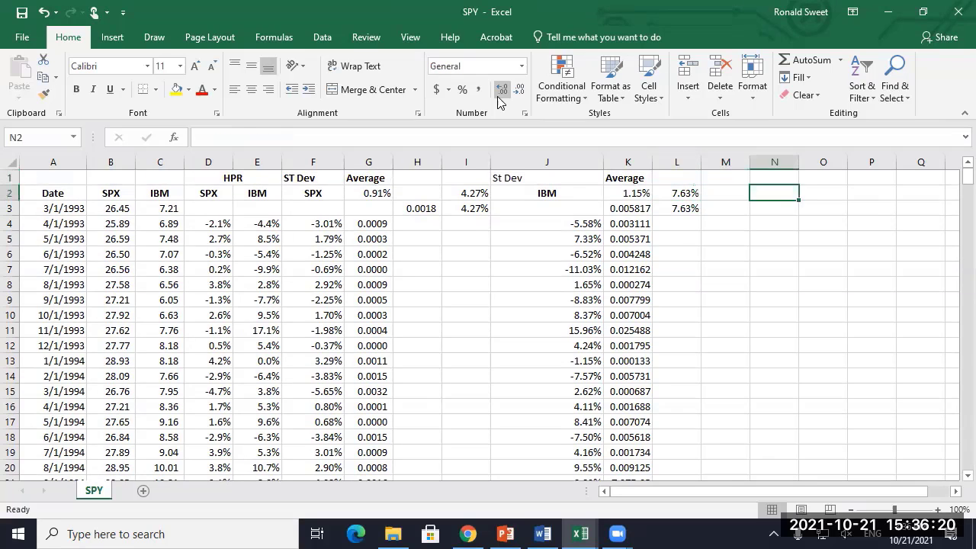
key(Up)
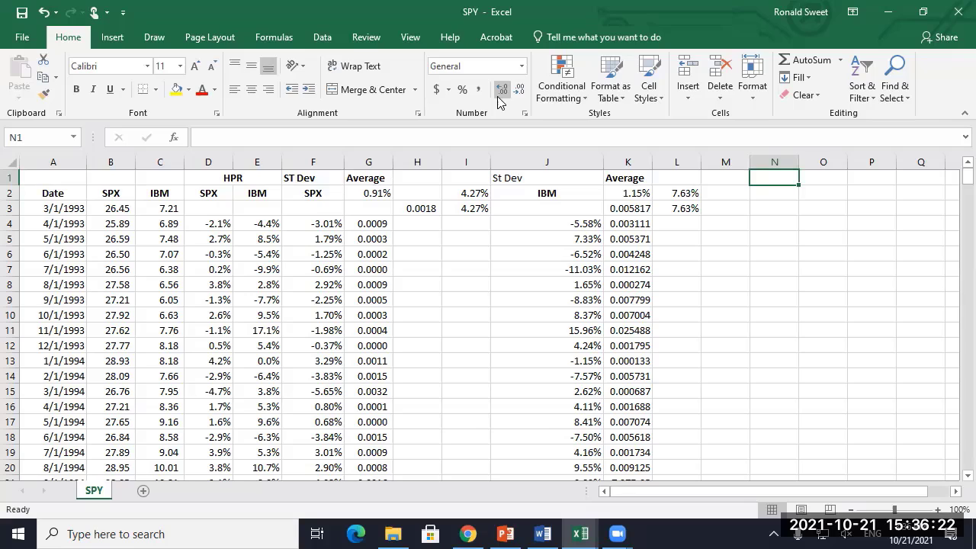
text(Correlation)
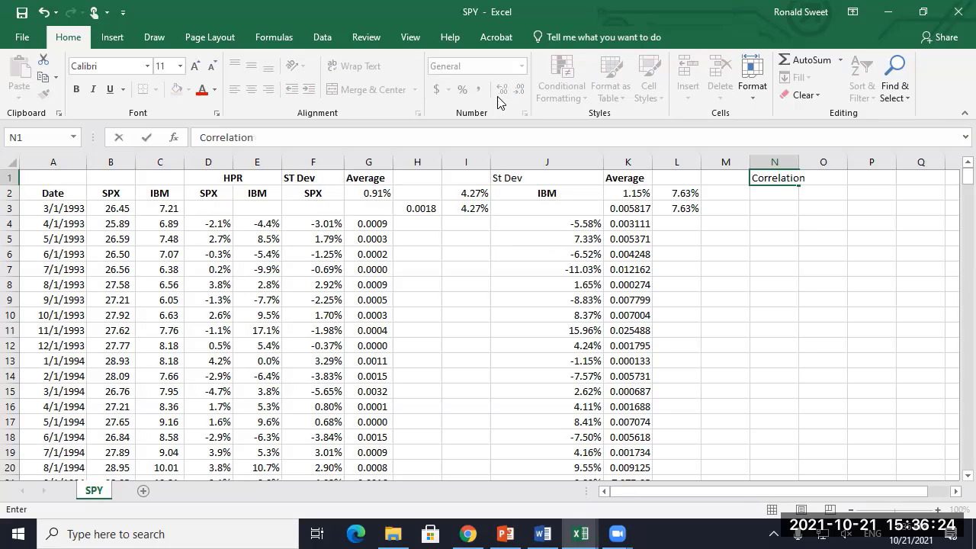
key(Return)
Step: Examine the row 4 deviation and squared-deviation cells of SPX and IBM that the correlation calculation can draw on
key(Down)
key(Down)
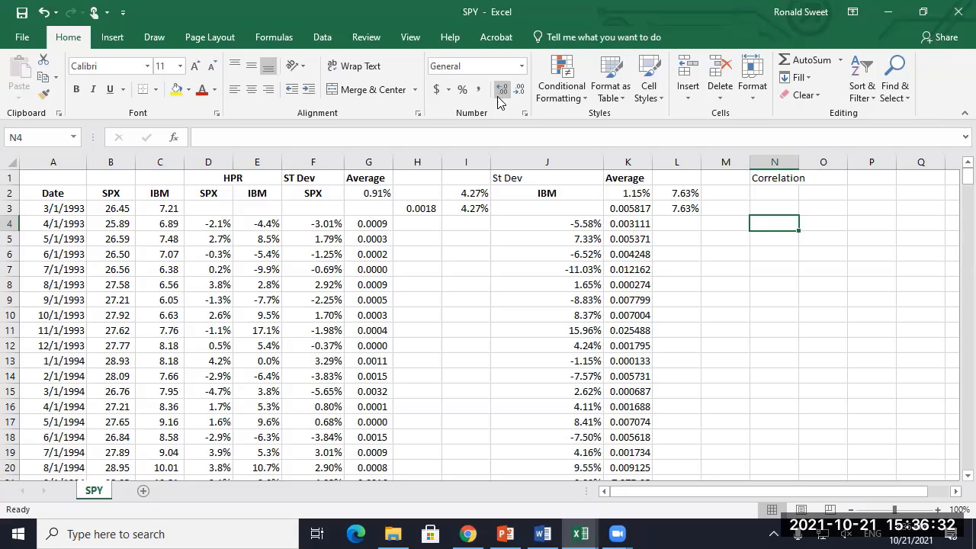
key(Left)
key(Left)
key(Left)
key(Left)
key(Left)
key(Left)
key(Left)
key(Left)
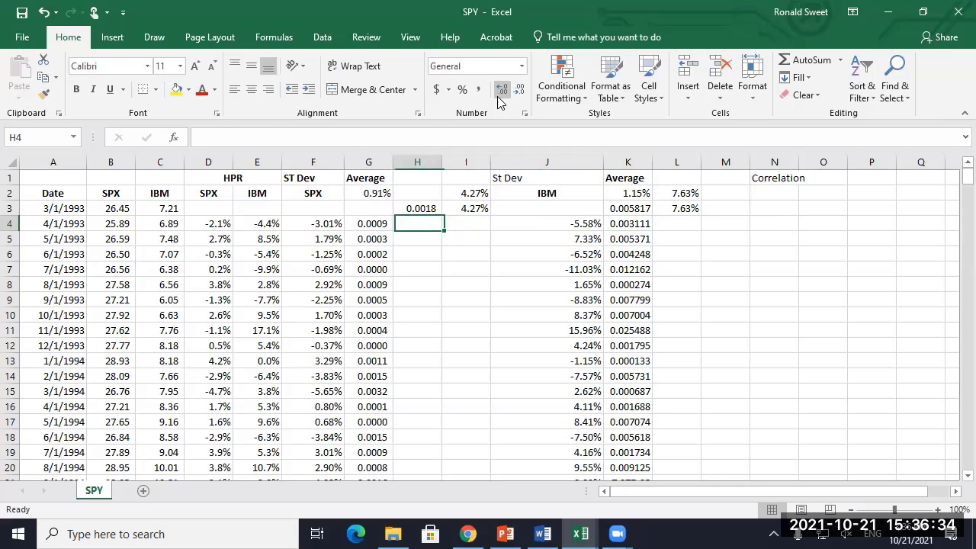
key(Right)
key(Right)
key(Right)
key(Right)
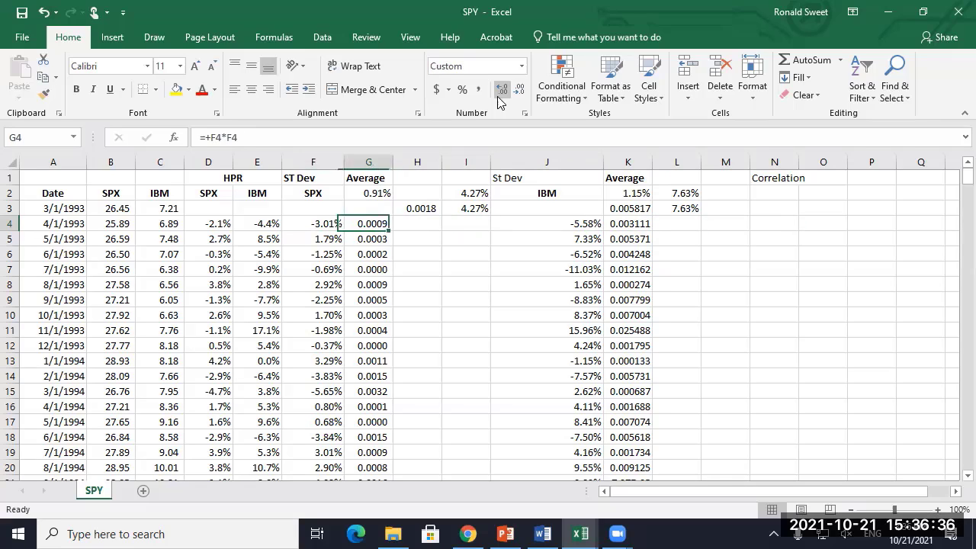
key(Right)
key(Right)
key(Right)
key(Right)
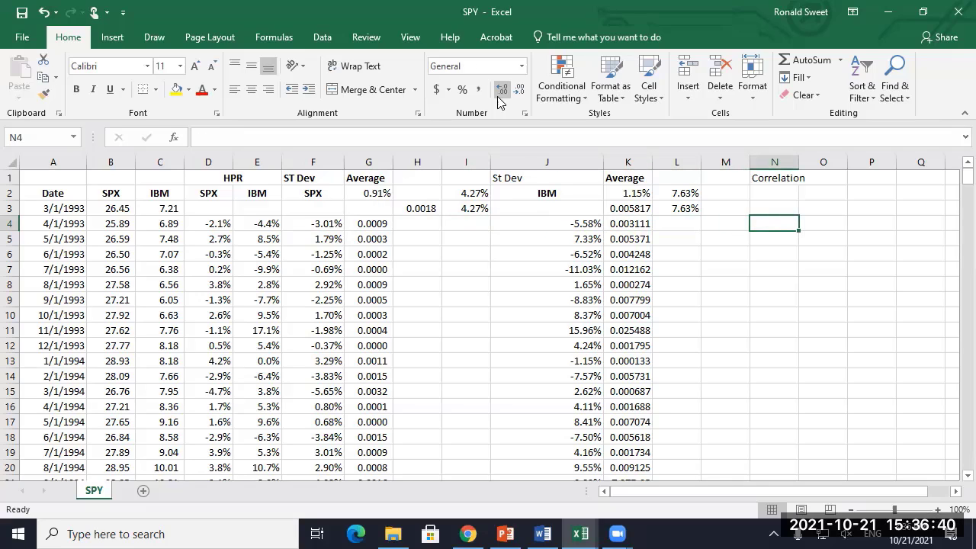
Step: Multiply the first SPX deviation by the first IBM deviation in N4 with =F4*J4
text(=)
key(Left)
key(Left)
key(Left)
key(Left)
key(Left)
key(Left)
key(Left)
key(Left)
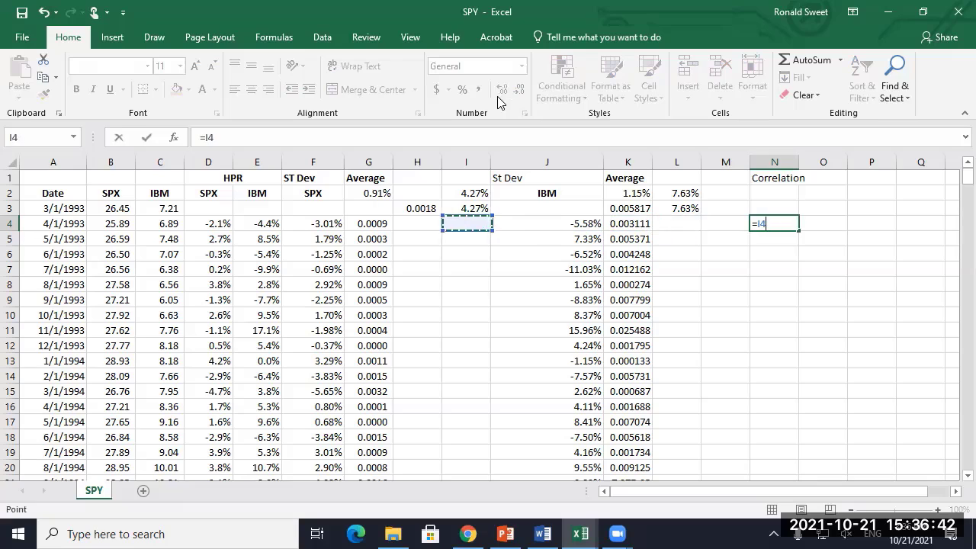
text(*)
key(Left)
key(Left)
key(Left)
key(Left)
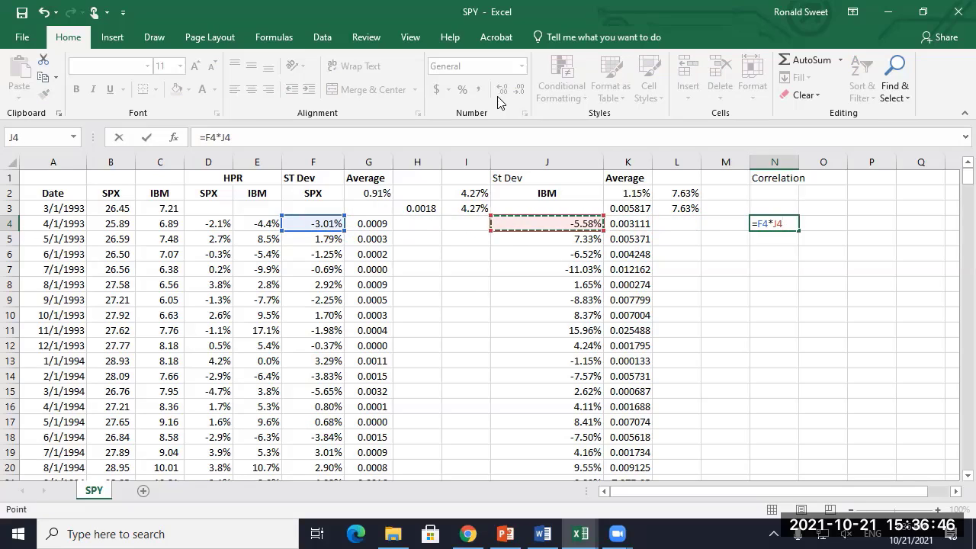
key(Return)
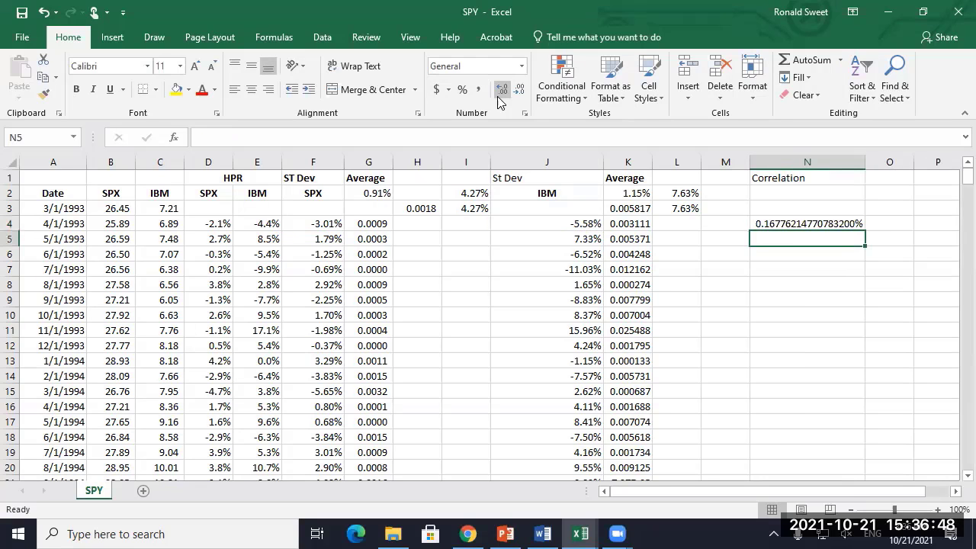
Step: Format the deviation product in N4 in comma style with five decimal places and narrow column N
key(Up)
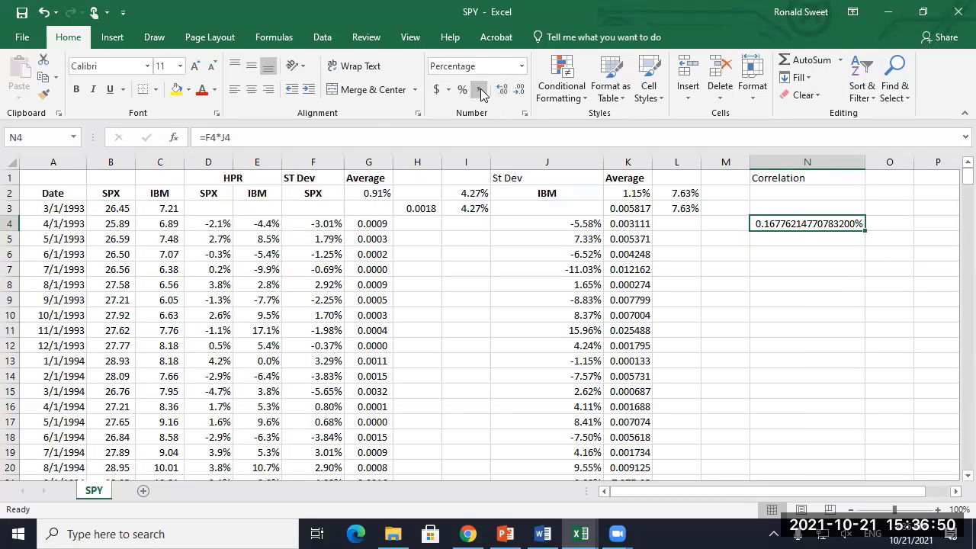
click(478, 90)
click(501, 89)
click(502, 90)
click(502, 89)
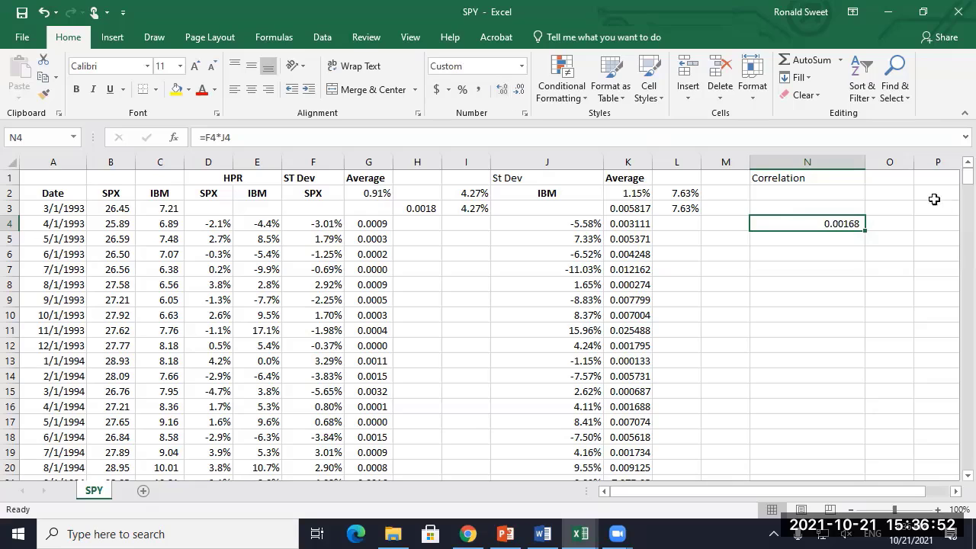
drag(865, 162, 815, 169)
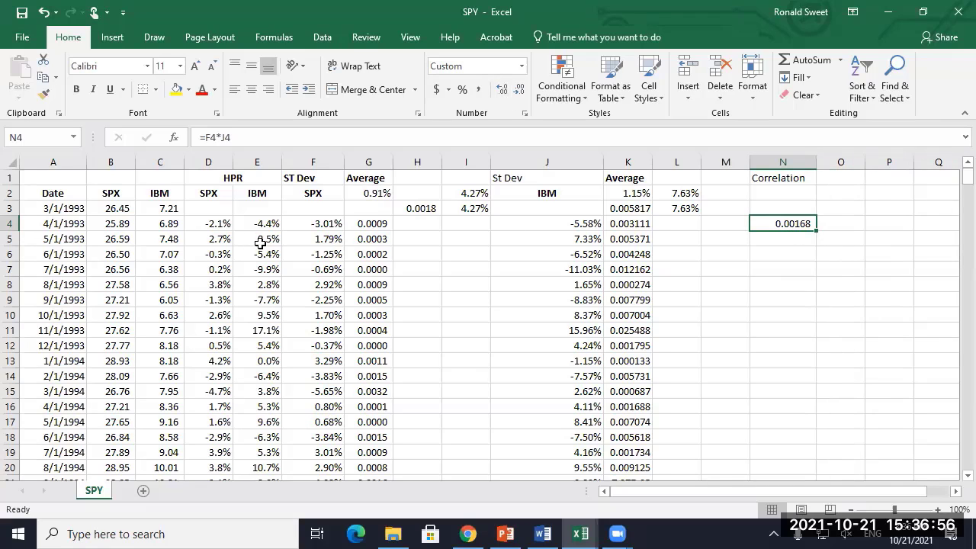
click(326, 237)
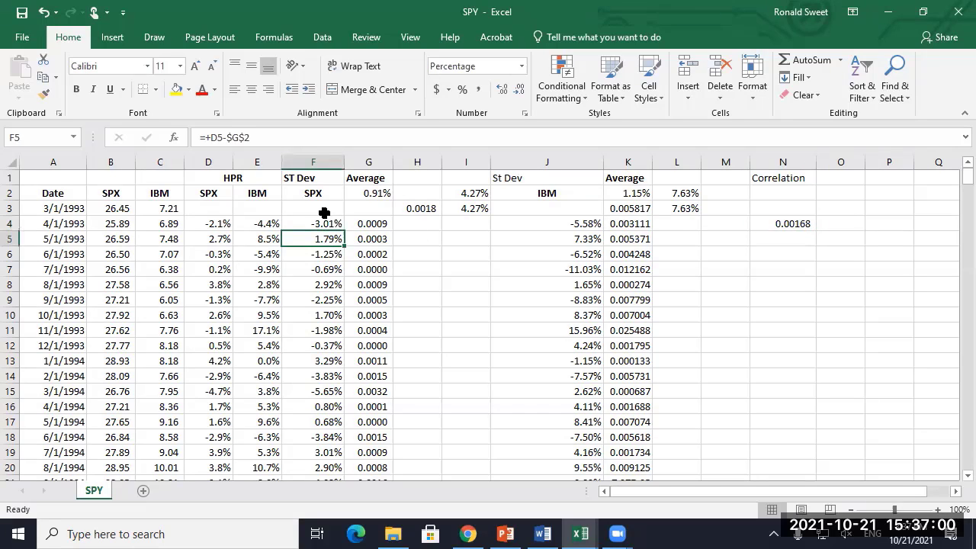
Step: Label the SPX deviation column in F3 and the IBM deviation column in J3 as Diff
click(325, 209)
text(Diff)
key(Tab)
key(Tab)
key(Tab)
key(Tab)
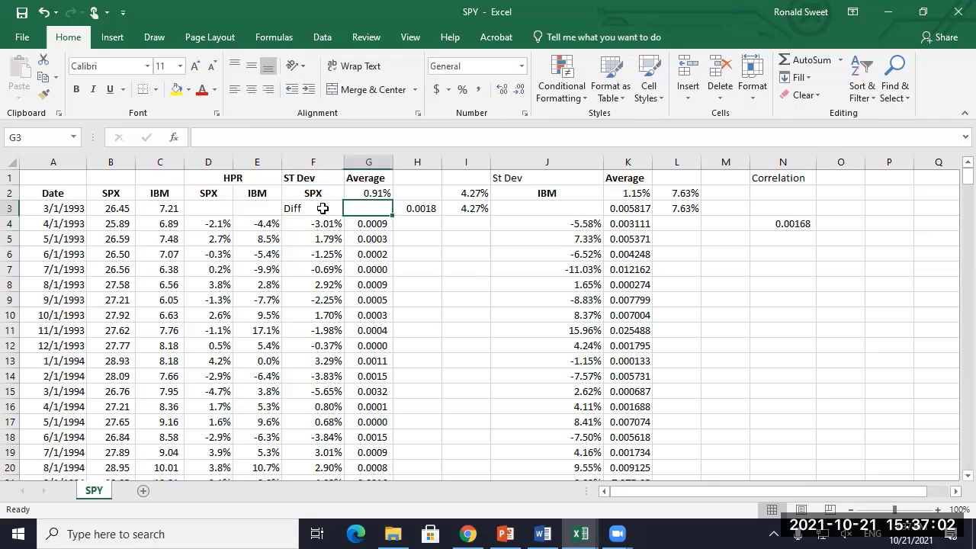
text(Diff)
key(Return)
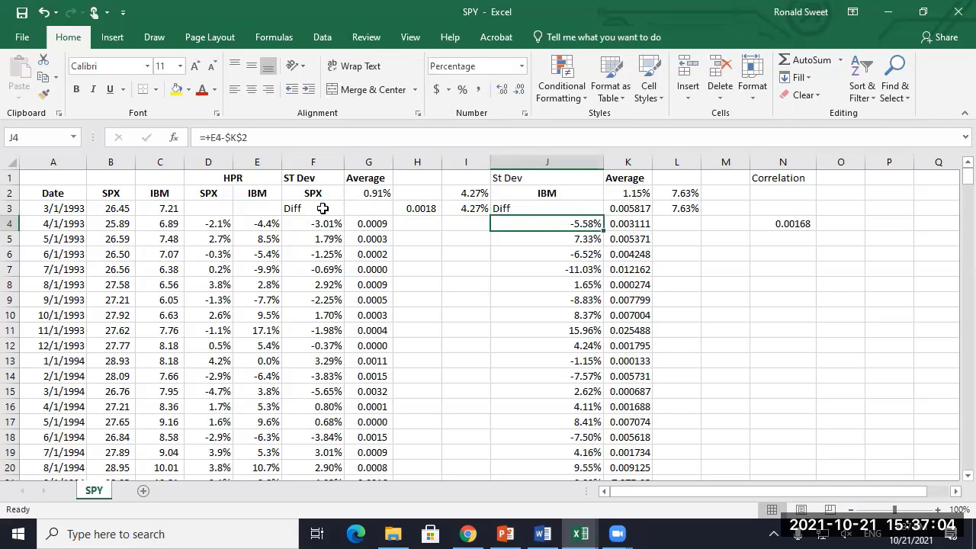
Step: Copy the deviation product formula from N4 into N5
key(Right)
key(Right)
key(Right)
key(Right)
key(ctrl+c)
key(Down)
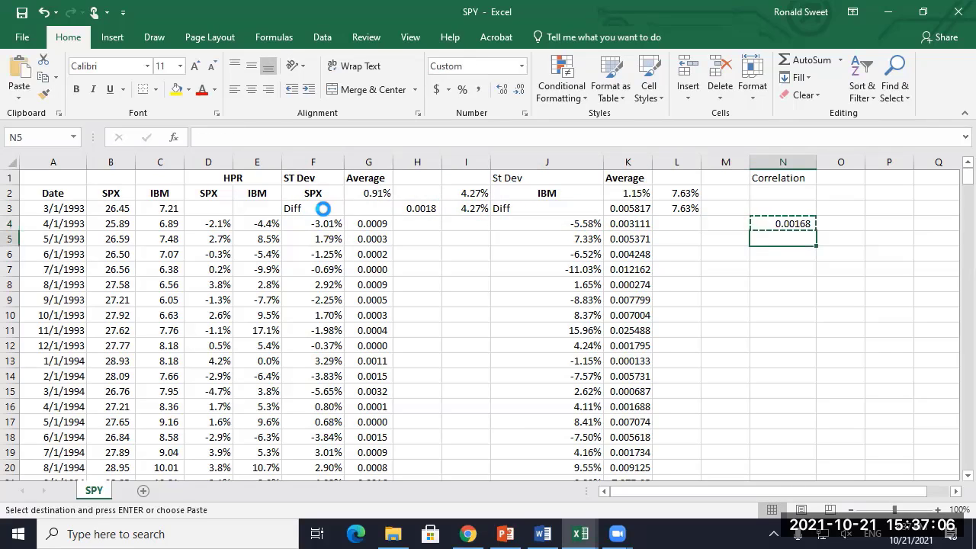
key(Return)
key(Down)
key(Up)
Step: Copy the deviation product formula from N5 on into N6 and N7
key(ctrl+c)
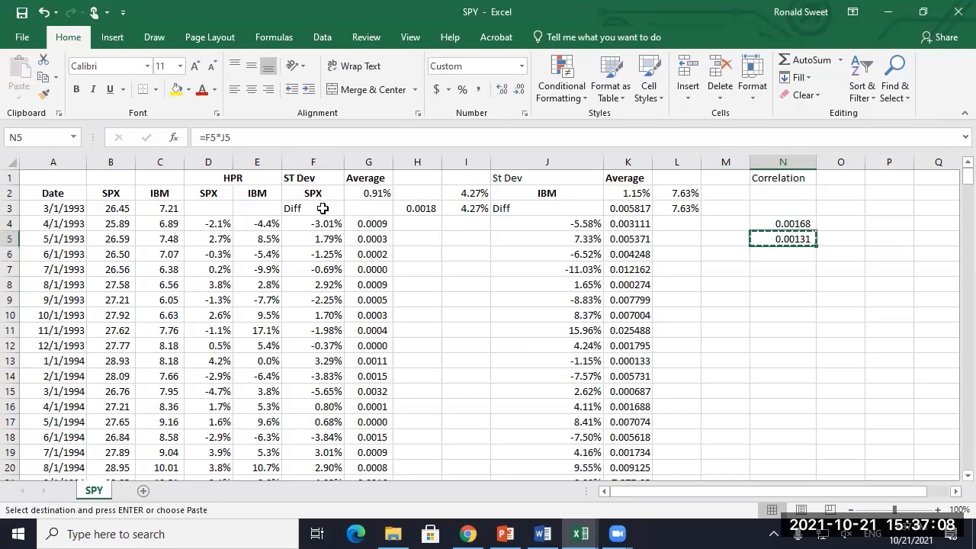
key(ctrl+Down)
key(ctrl+Up)
key(Down)
key(Return)
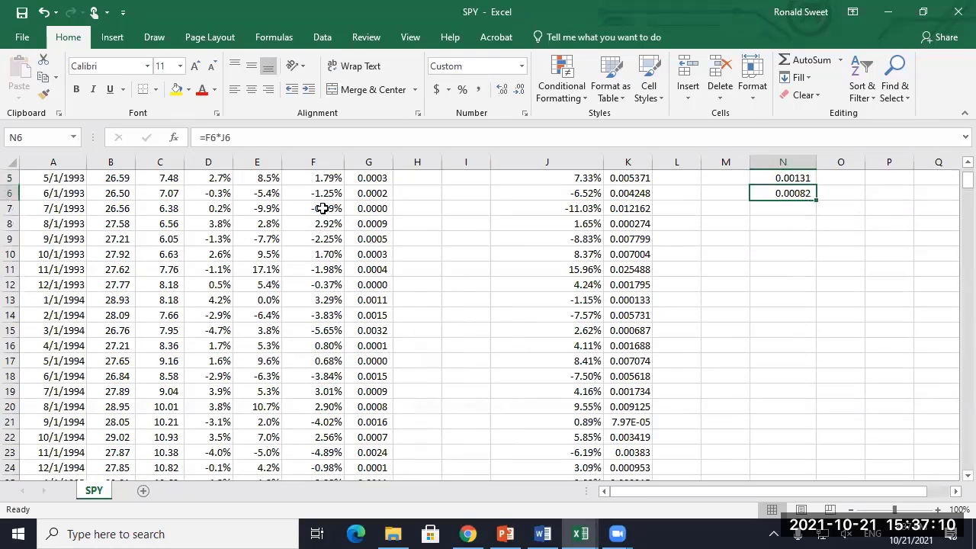
key(ctrl+c)
key(Down)
key(Return)
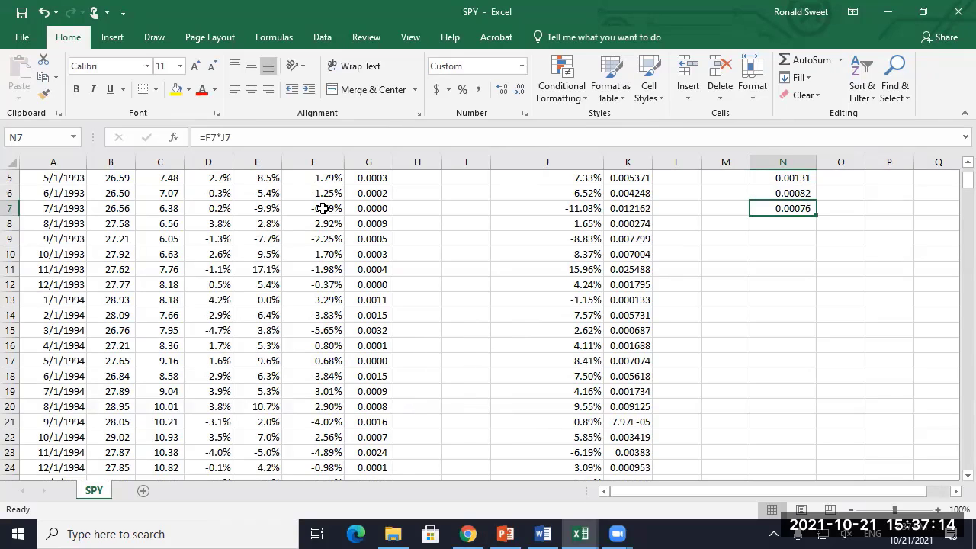
Step: Move the deviation products in N4:N7 to L4:L7, directly beside the filled IBM columns
key(ctrl+Up)
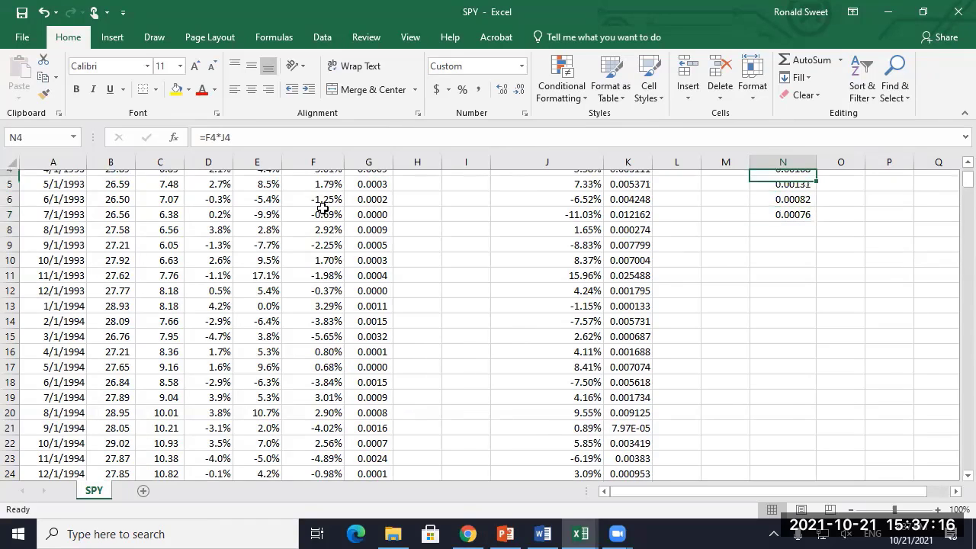
key(ctrl+Up)
key(ctrl+Down)
key(shift+Down)
key(ctrl+q)
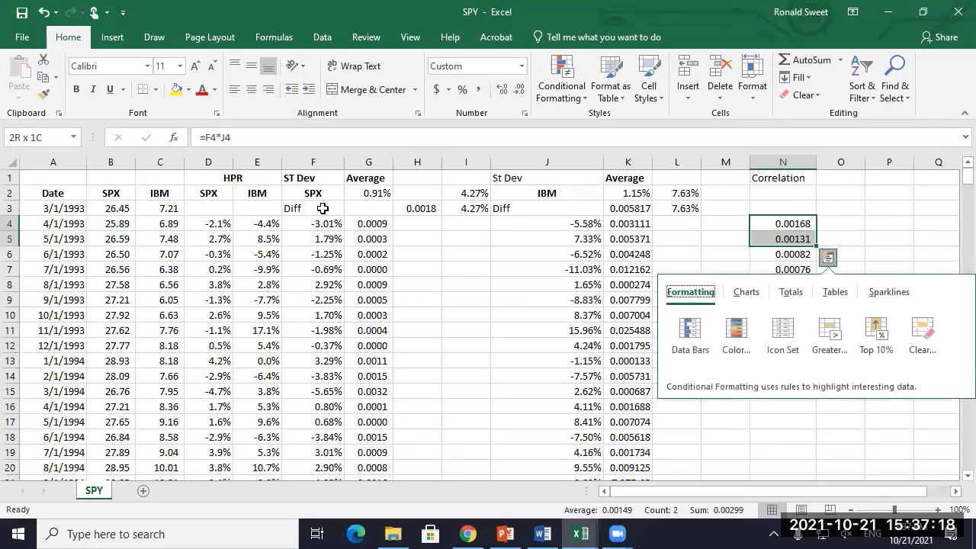
key(Escape)
key(shift+Down)
key(shift+Down)
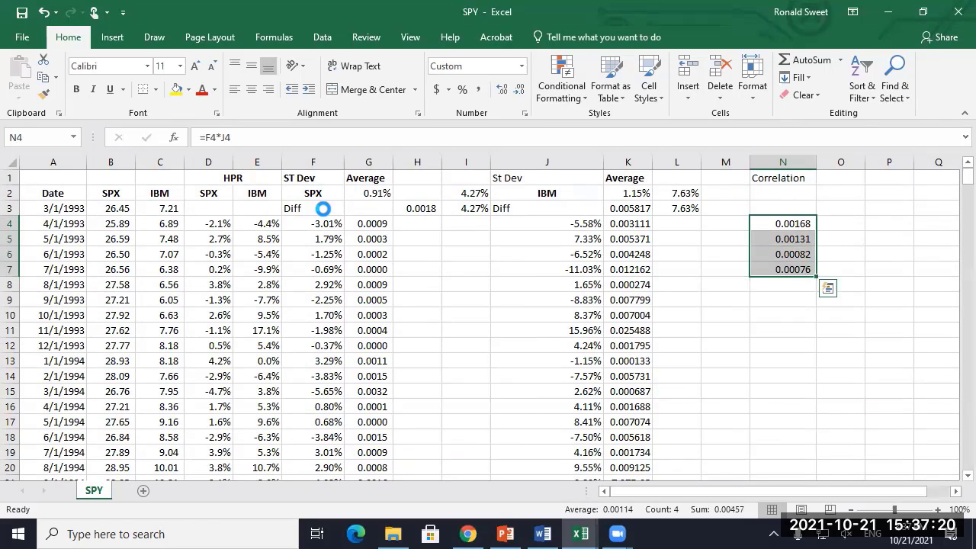
key(ctrl+x)
key(Left)
key(Left)
key(ctrl+v)
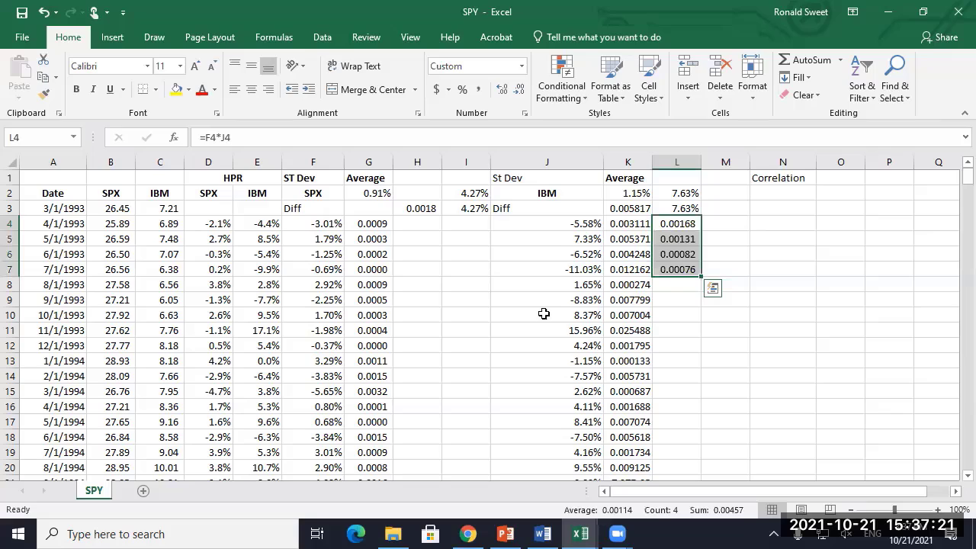
Step: Fill the product formula from L7 down to the last data row and move the whole series from L4 back to N4
click(663, 271)
double_click(701, 276)
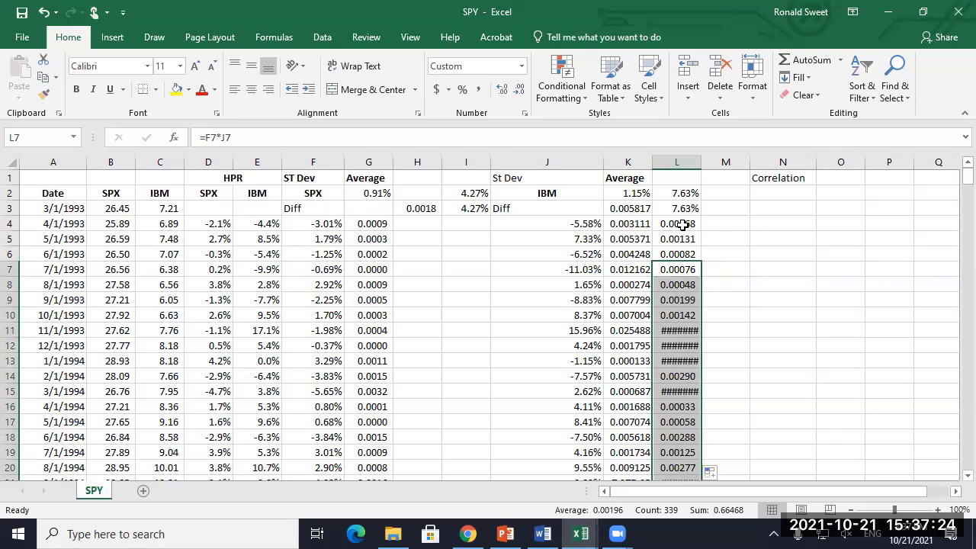
click(679, 223)
key(ctrl+shift+Down)
key(ctrl+x)
key(Right)
key(Right)
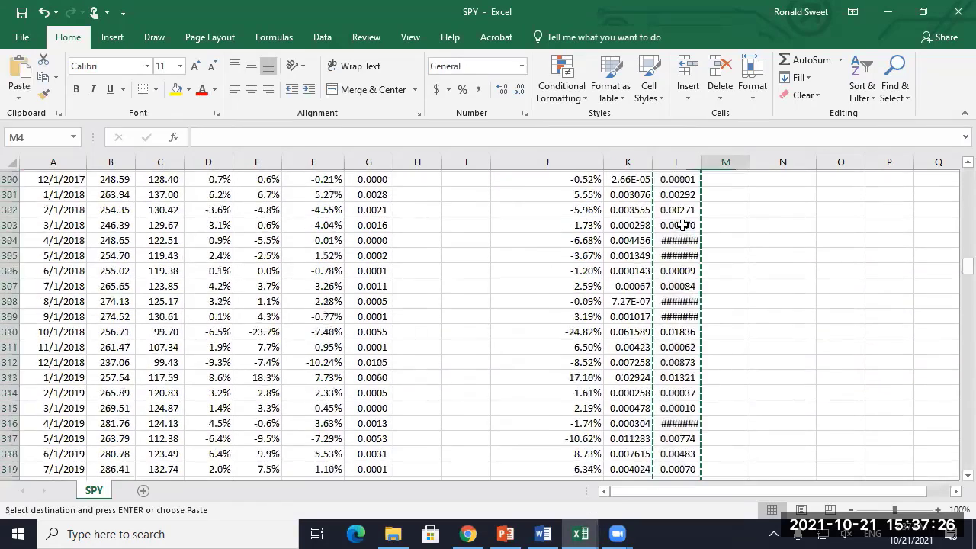
key(ctrl+v)
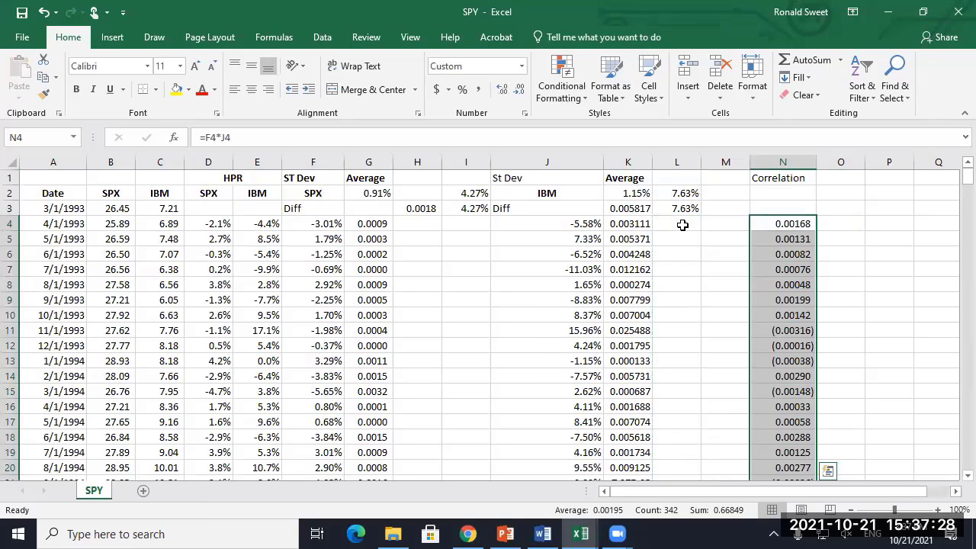
Step: Average the deviation products N4:N345 in N3 with the AVERAGE function
key(Down)
key(Down)
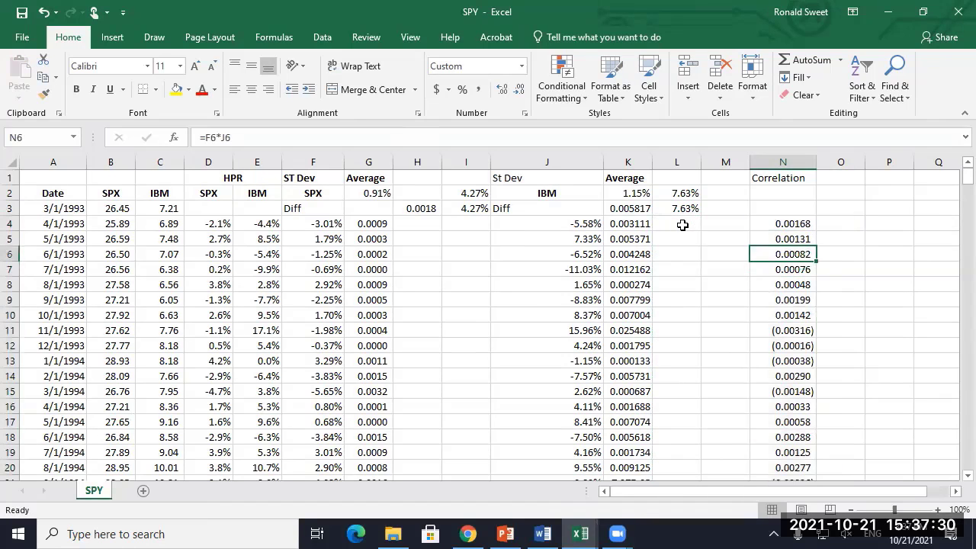
key(Up)
key(Up)
key(Up)
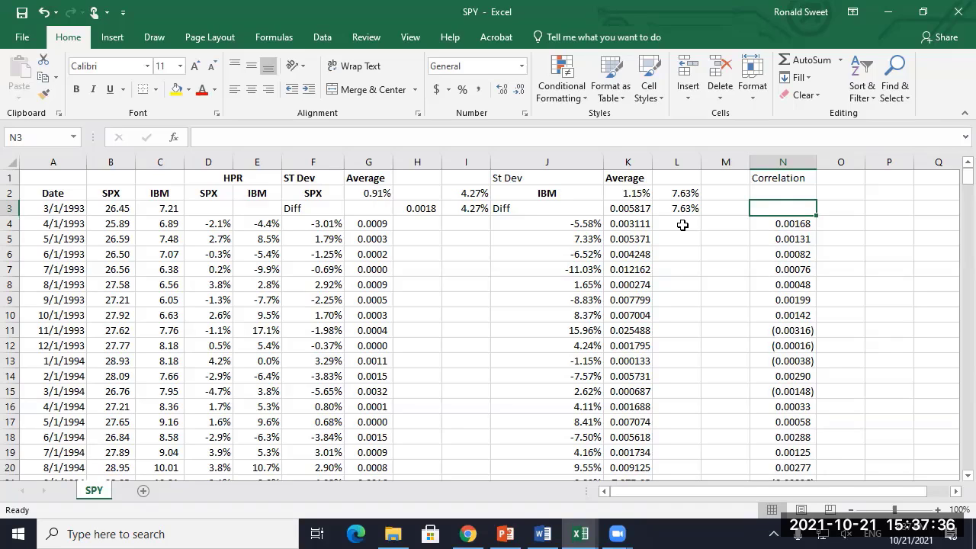
text(=average()
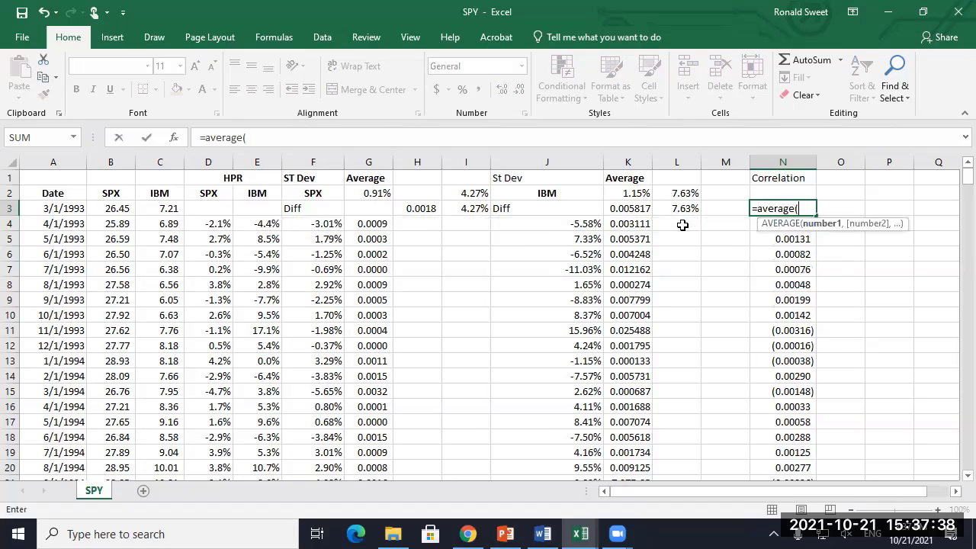
key(Down)
key(ctrl+shift+Down)
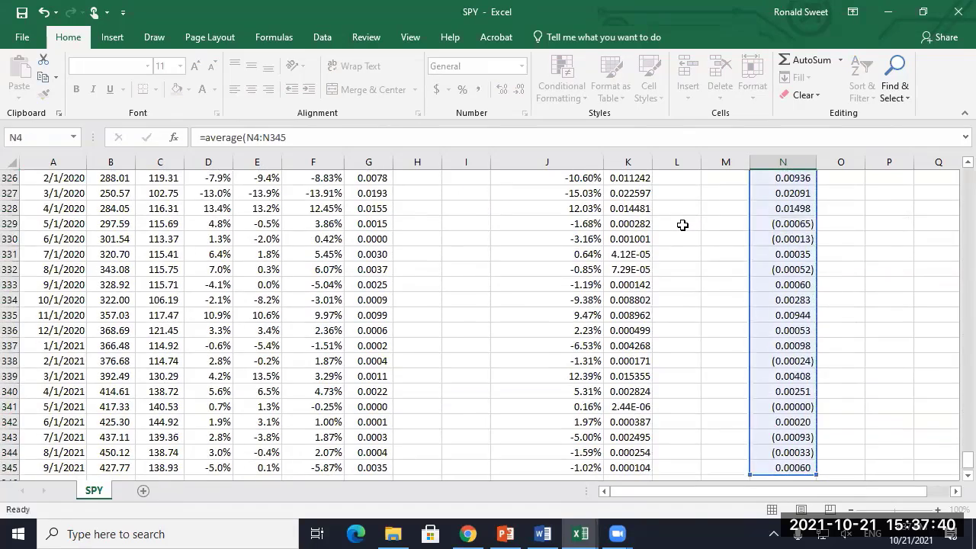
key(Return)
Step: Start a COVAR formula in N2 with the SPX returns D4:D345 as its first array
key(Up)
key(Up)
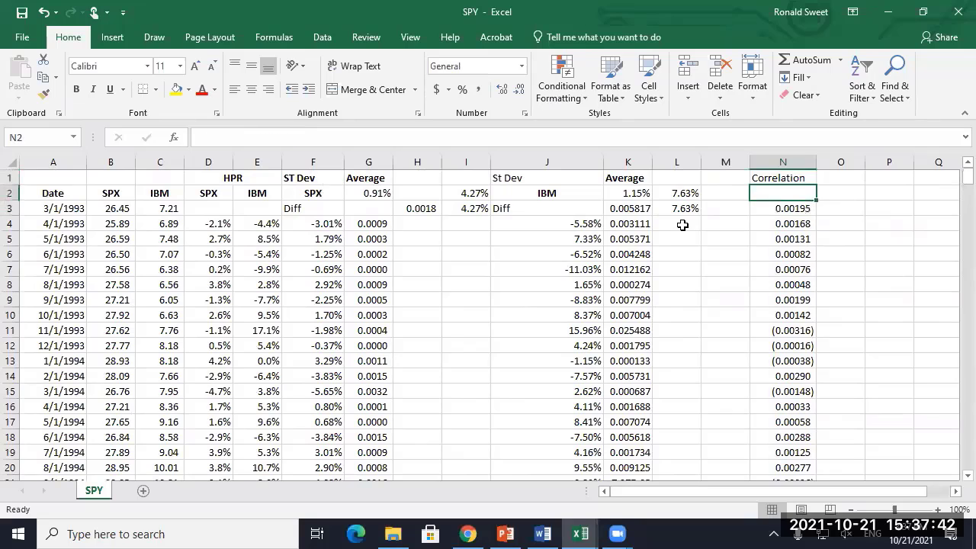
text(=cov)
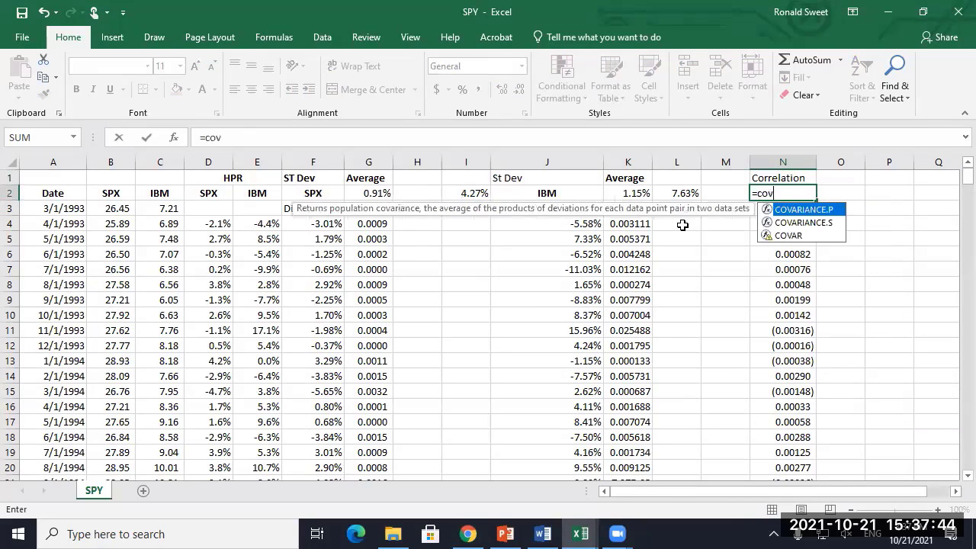
text(ar()
key(Left)
key(Left)
key(Left)
key(Left)
key(Left)
key(Left)
key(Left)
key(Left)
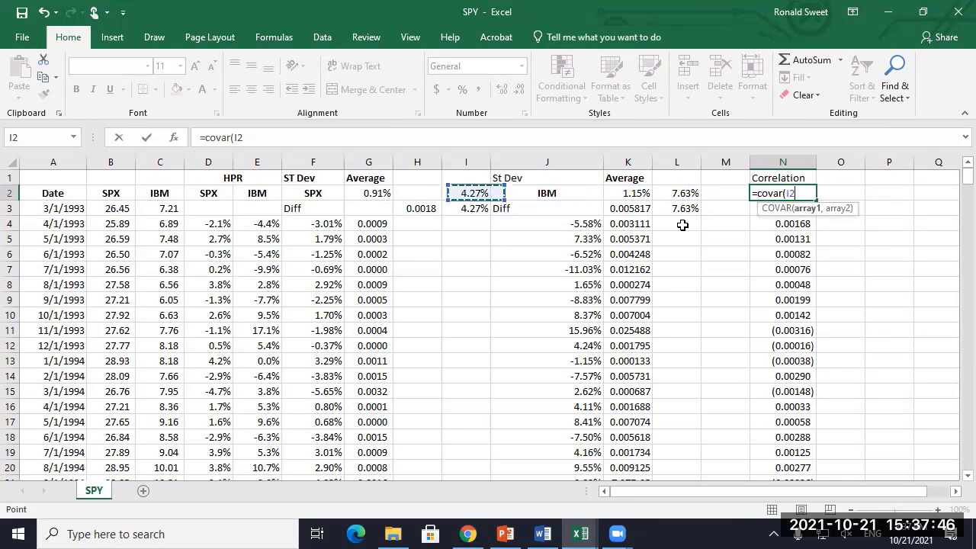
key(Left)
key(Left)
key(Down)
key(Down)
key(ctrl+shift+Down)
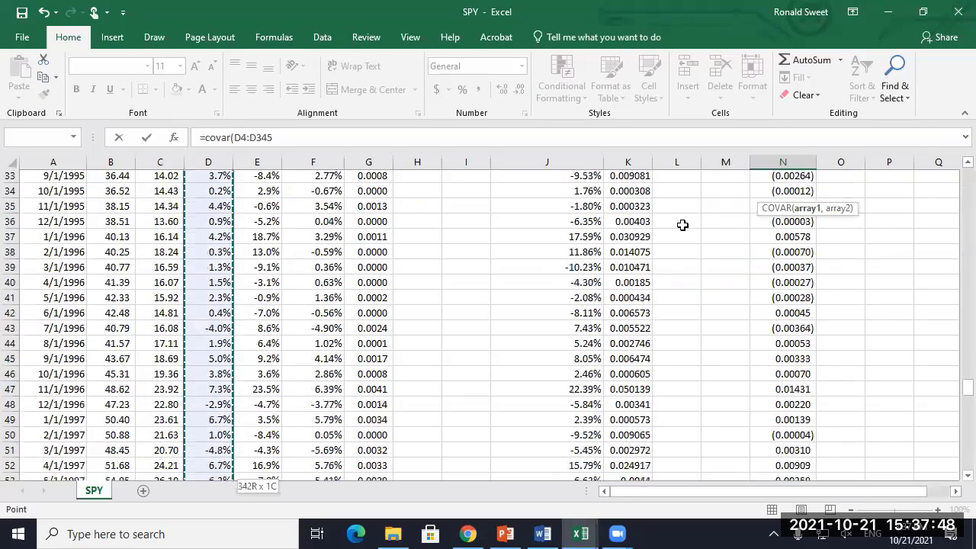
Step: Complete the COVAR formula in N2 with the IBM returns E4:E345 as its second array
text(,)
key(ctrl+Home)
key(Right)
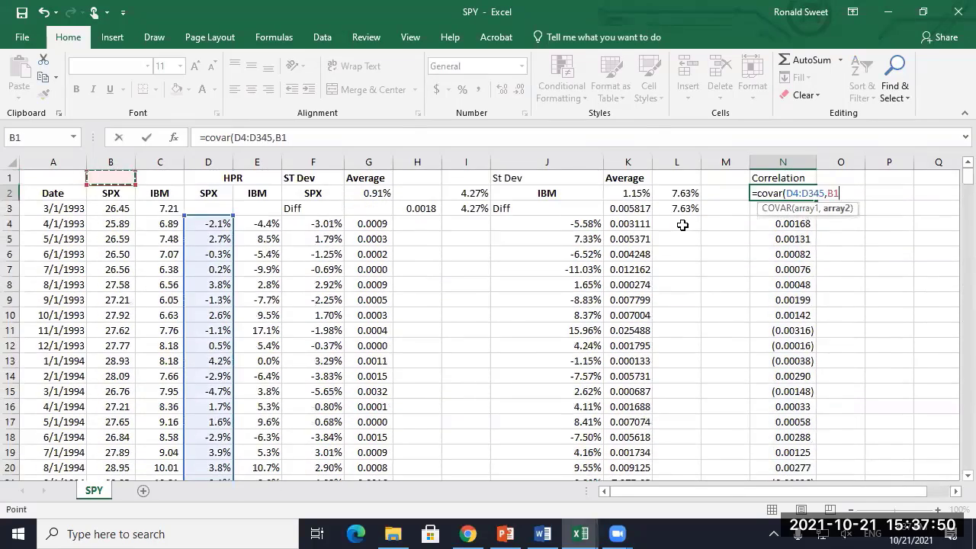
key(Down)
key(Down)
key(Down)
key(Right)
key(Right)
key(Right)
key(ctrl+shift+Down)
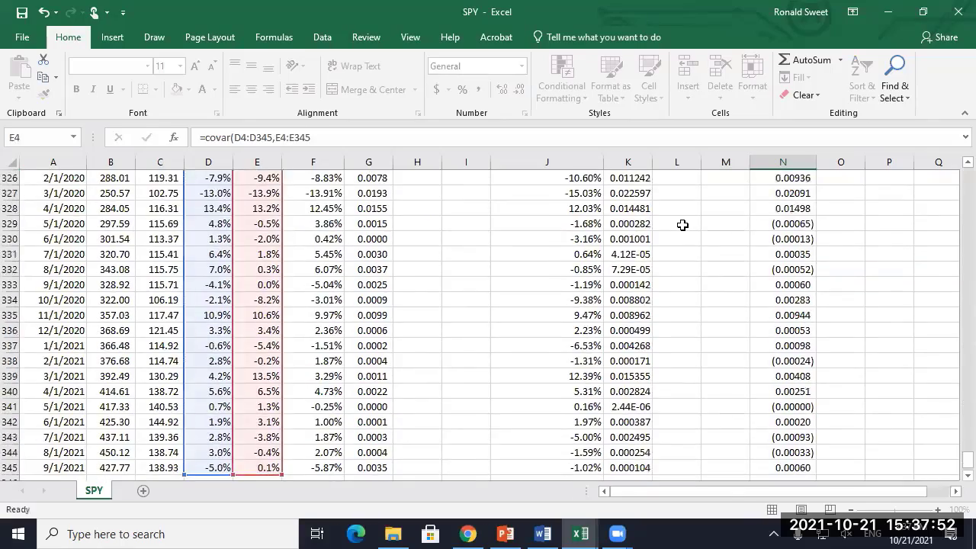
key(Return)
Step: Format the COVAR check in N2 in comma style with five decimal places, and clear the cell after comparing it with N3
key(Up)
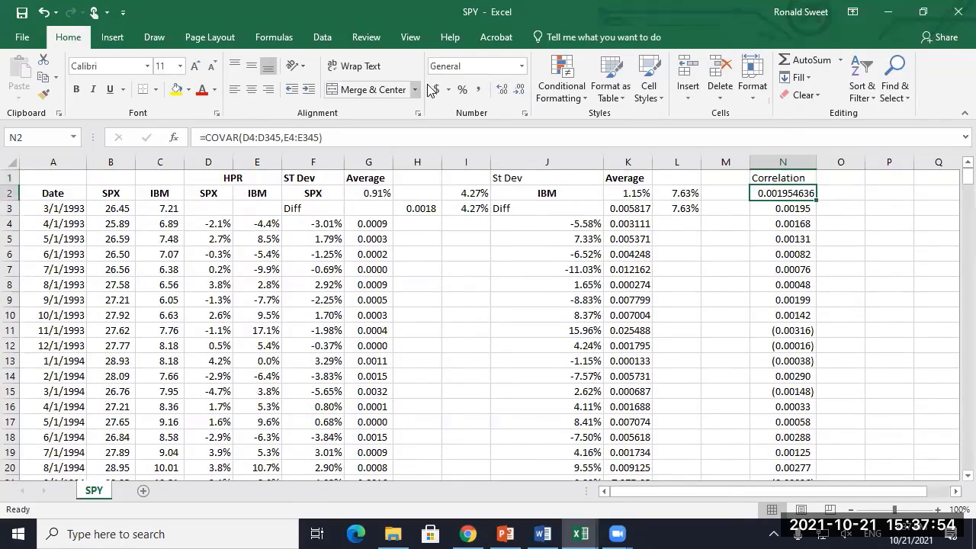
click(478, 90)
click(501, 90)
click(501, 90)
click(502, 90)
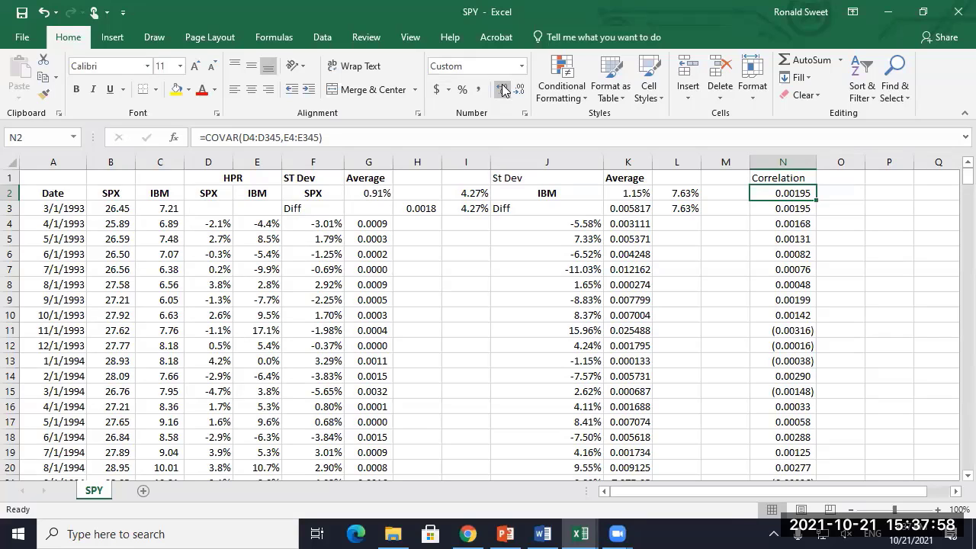
key(Delete)
Step: Calculate the correlation in O3 by dividing the covariance by both standard deviations with =+N3/(I3*L3), and format it in comma style
key(Down)
key(Right)
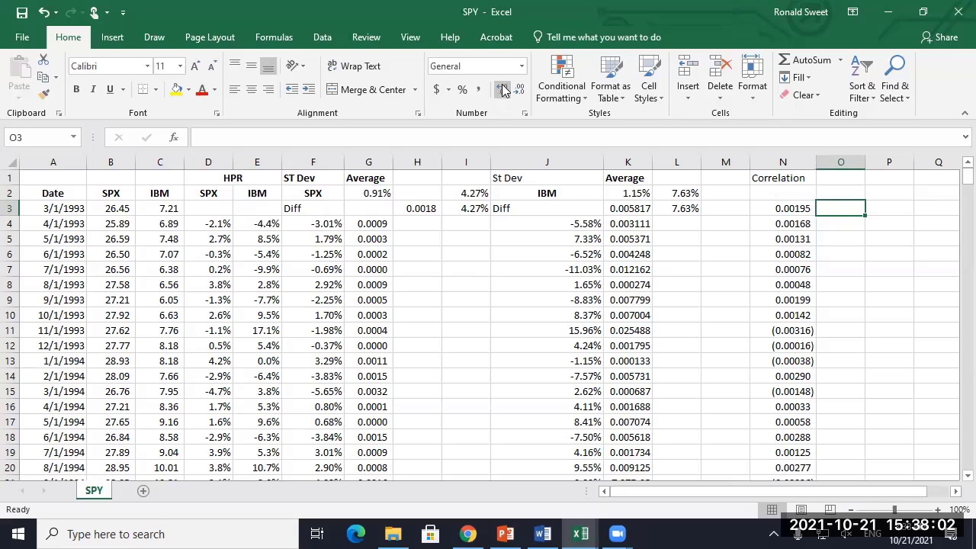
text(+)
key(Left)
text(/)
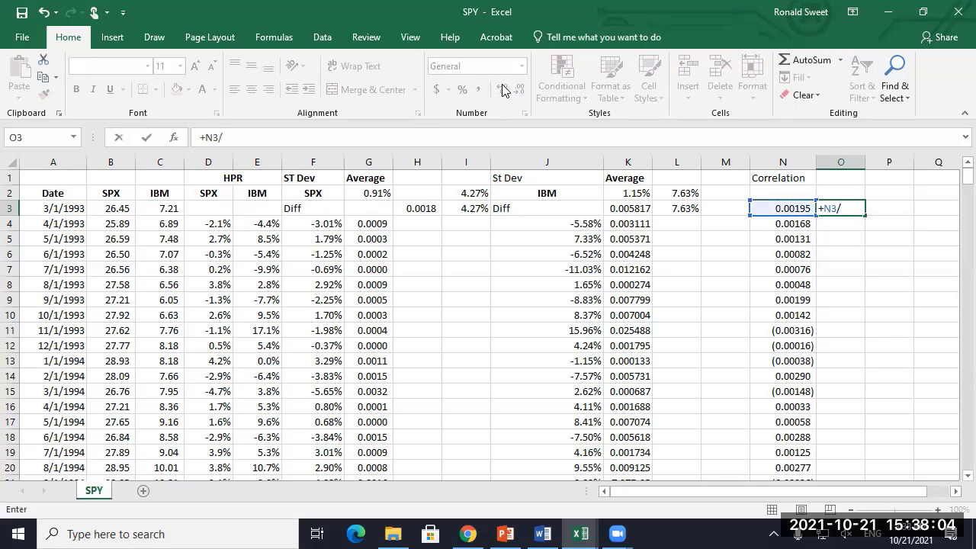
text(()
key(Left)
key(Left)
key(Left)
key(Left)
key(Left)
key(Left)
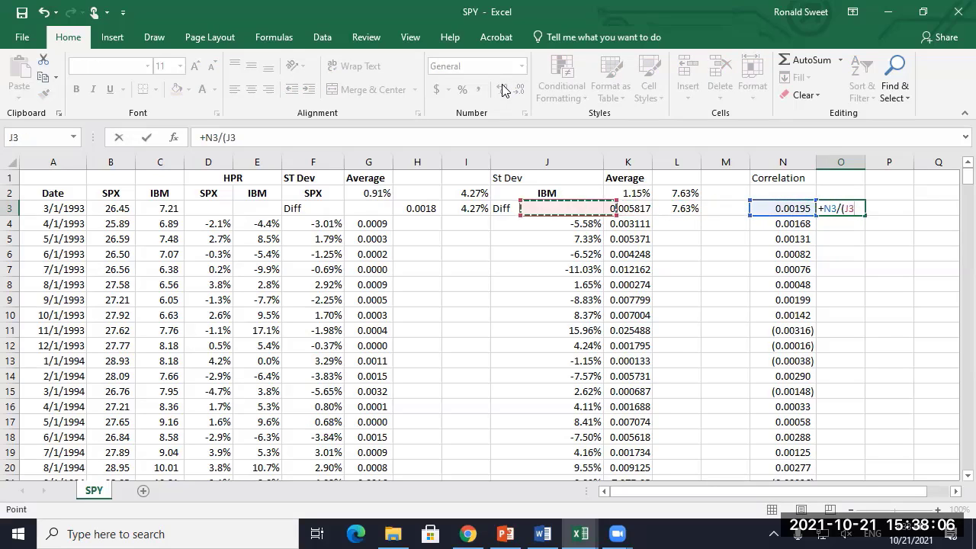
text(*)
key(Left)
key(Left)
key(Left)
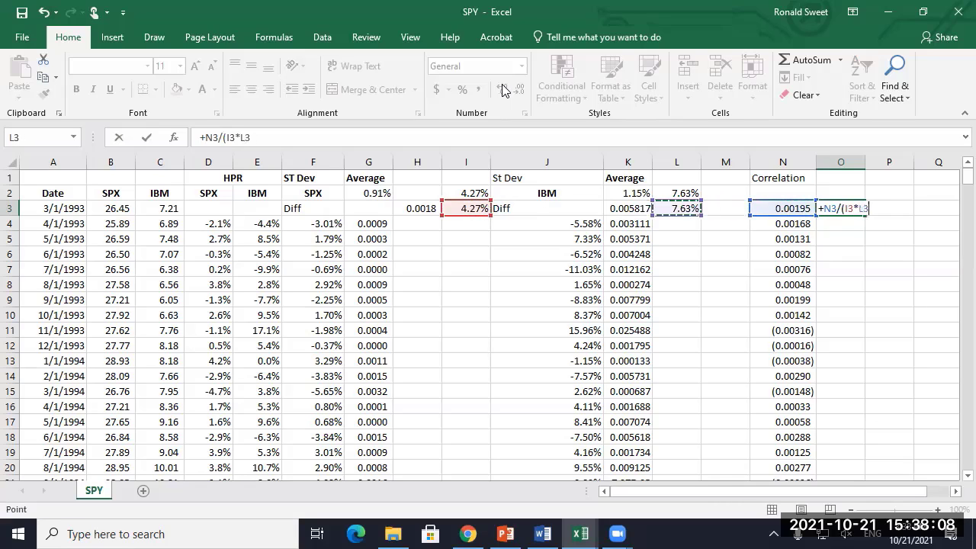
text())
key(Return)
key(Up)
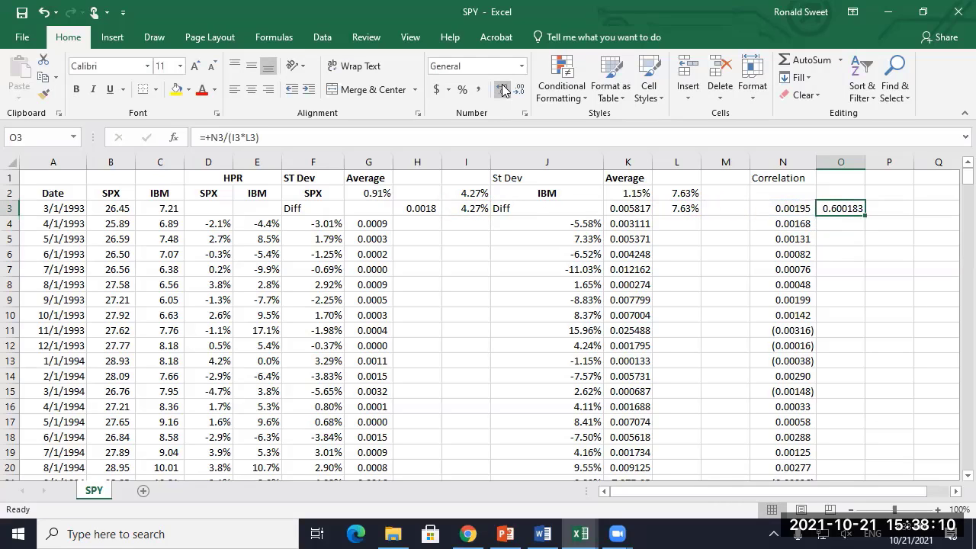
click(478, 89)
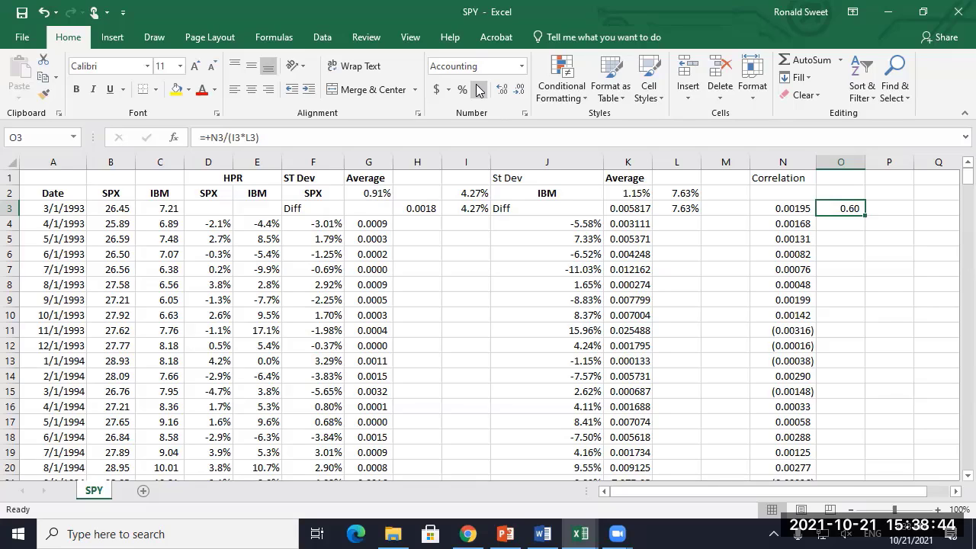
key(Right)
key(Up)
key(Down)
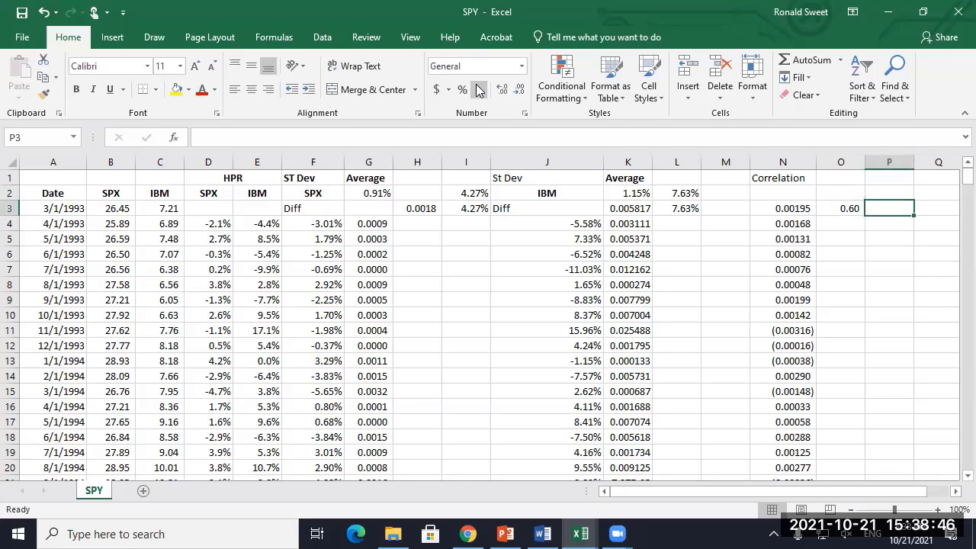
text(+)
key(Escape)
Step: Start a CORREL formula in O2 with the SPX returns D4:D345 as its first array
key(Left)
key(Up)
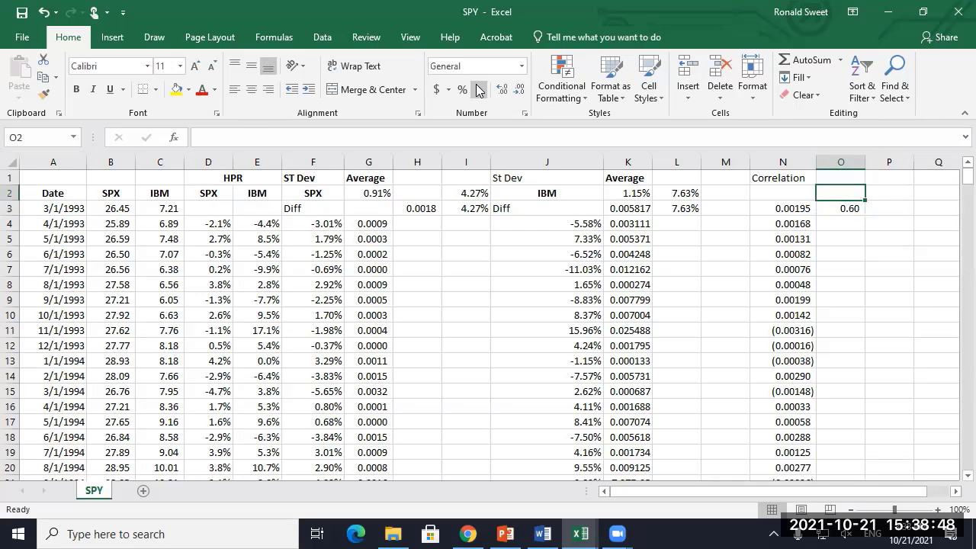
text(=correl()
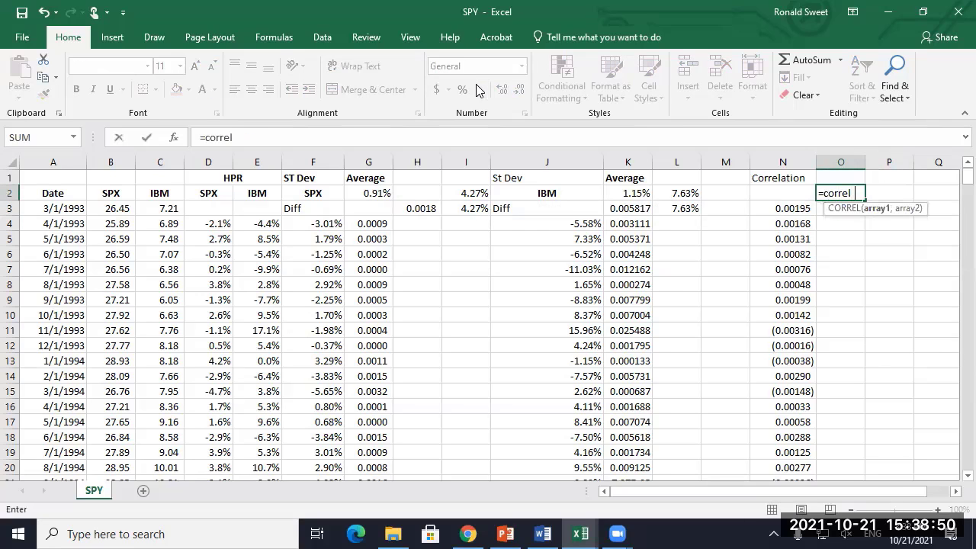
key(Left)
key(Left)
key(Left)
key(Left)
key(Left)
key(Left)
key(Left)
key(Left)
key(Left)
key(Left)
key(Left)
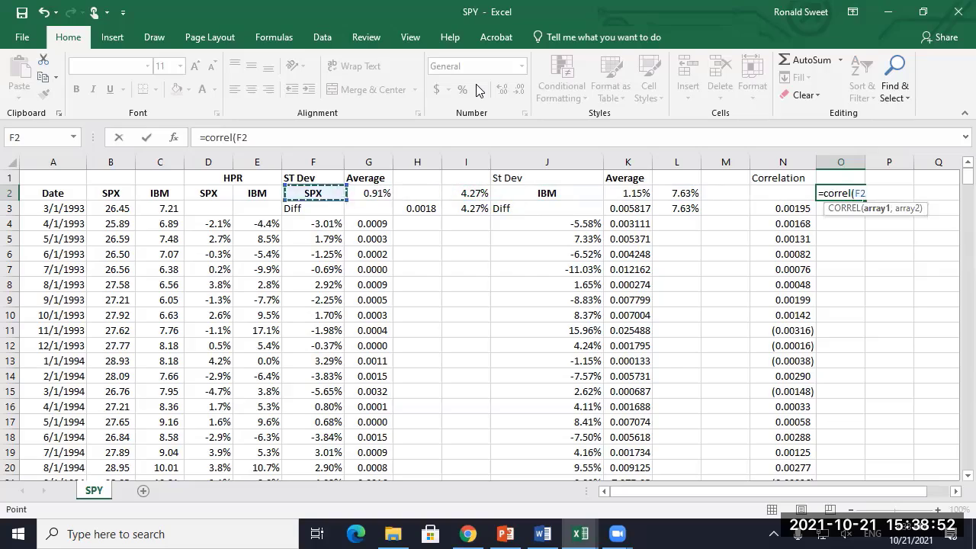
key(Down)
key(Down)
key(ctrl+shift+Down)
text(,)
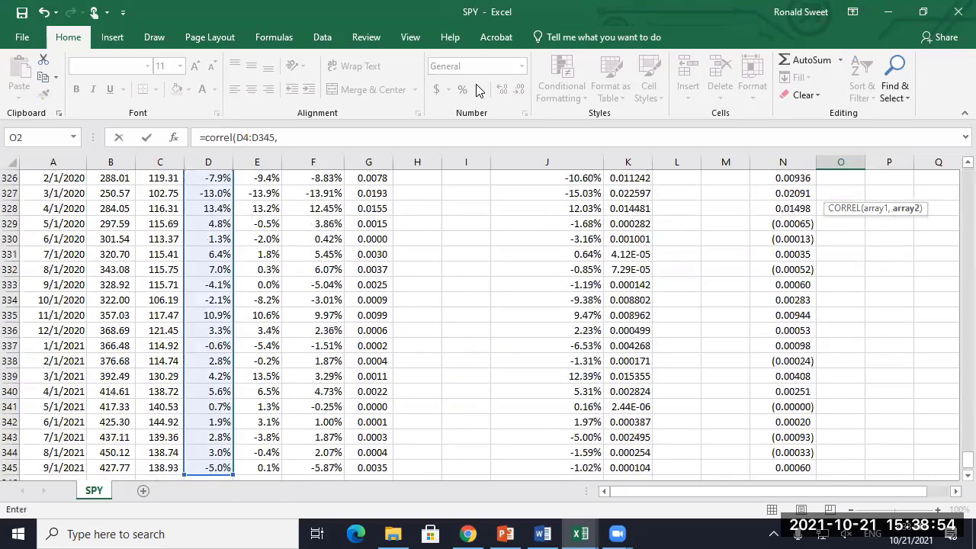
Step: Complete the CORREL formula in O2 with the IBM returns E4:E345 as its second array, and format it in comma style
key(Up)
key(Left)
key(Left)
key(Left)
key(Left)
key(Left)
key(Left)
key(Left)
key(Left)
key(Left)
key(Left)
key(Left)
key(Left)
key(Left)
key(Down)
key(Down)
key(Down)
key(Right)
key(Right)
key(Right)
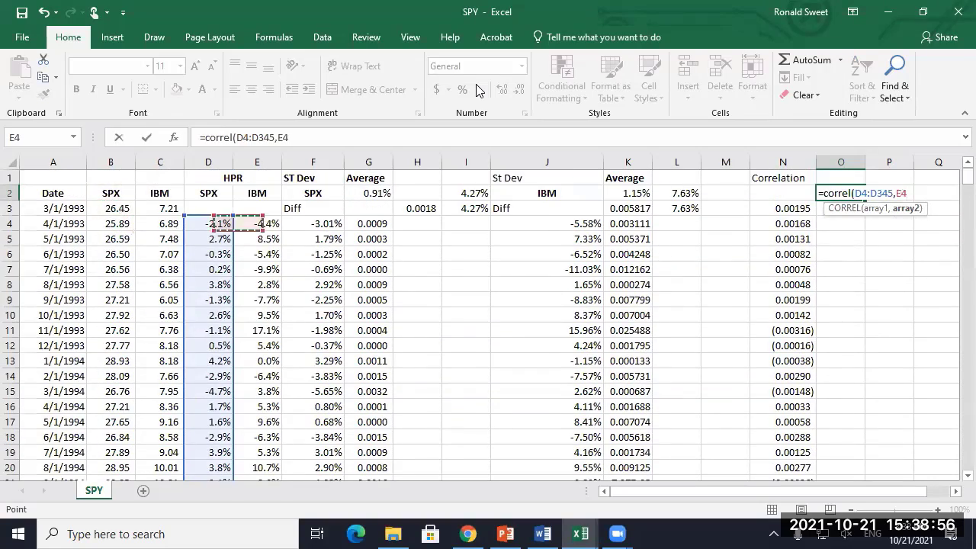
key(ctrl+shift+Down)
key(Return)
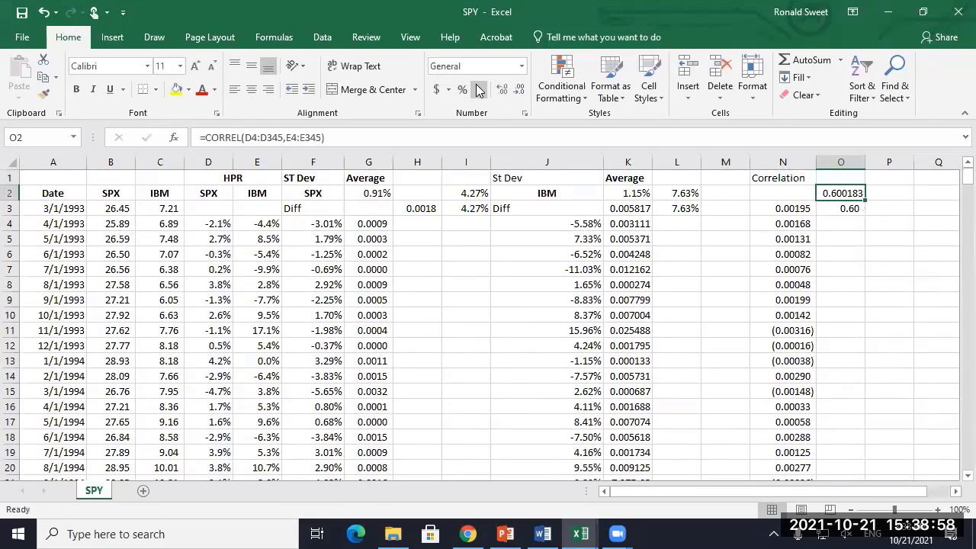
click(479, 90)
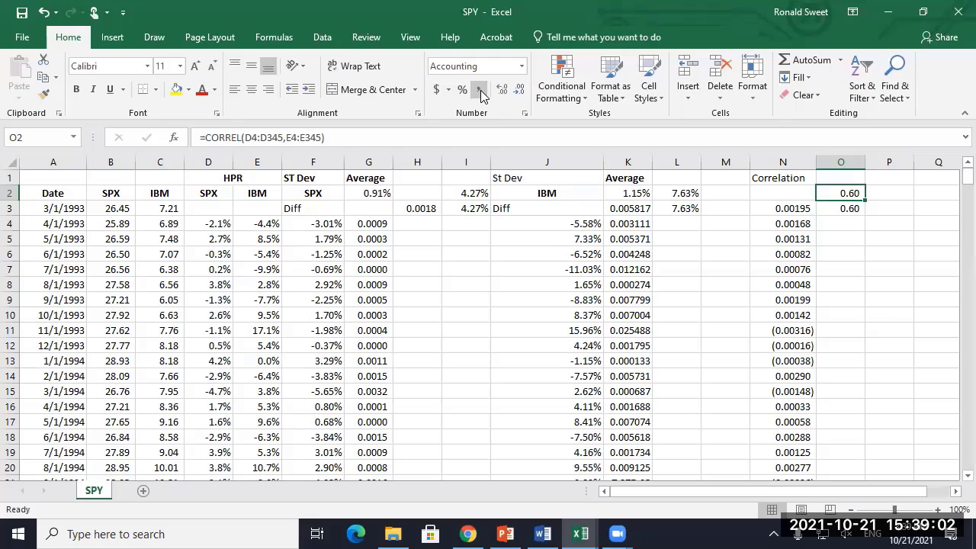
key(Right)
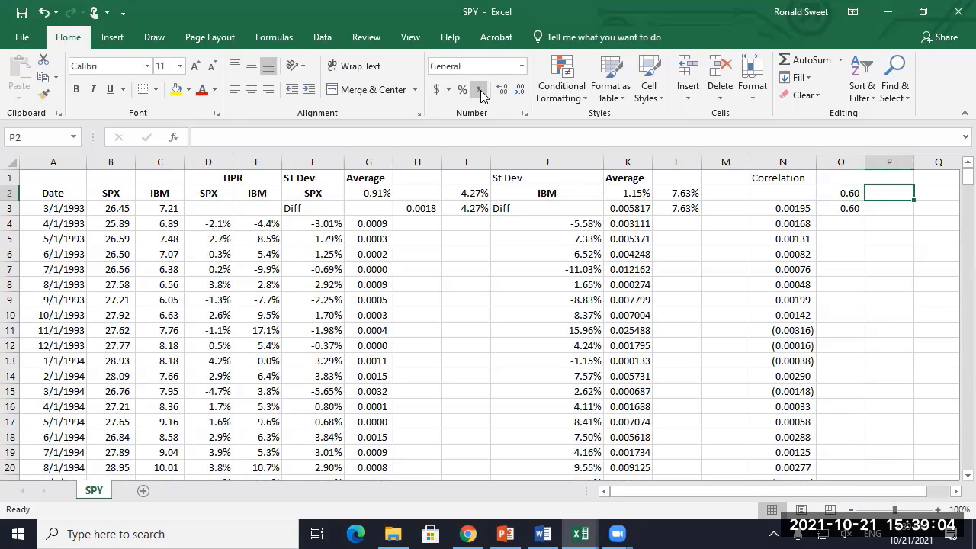
key(Down)
text(+)
key(Left)
text(-*)
key(Left)
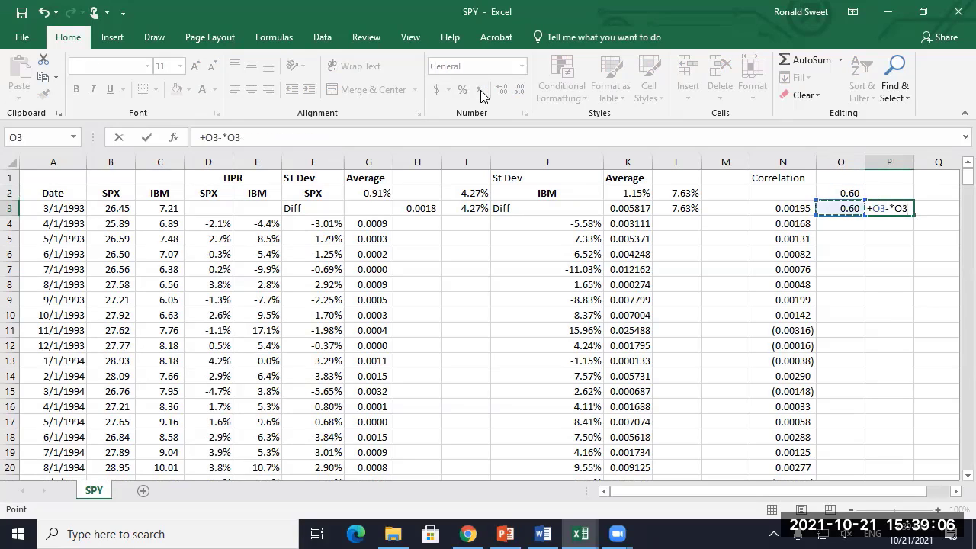
key(Escape)
Step: Calculate R squared in P3 by multiplying the correlation in O3 by itself
text(+)
key(Left)
text(*)
key(Left)
key(Return)
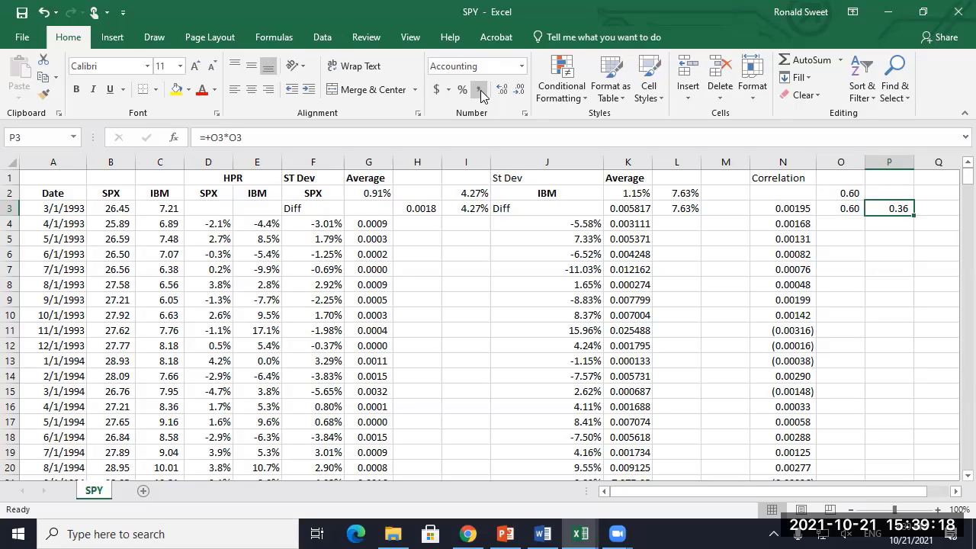
Step: Label P1 as "R Squared"
key(Up)
key(Up)
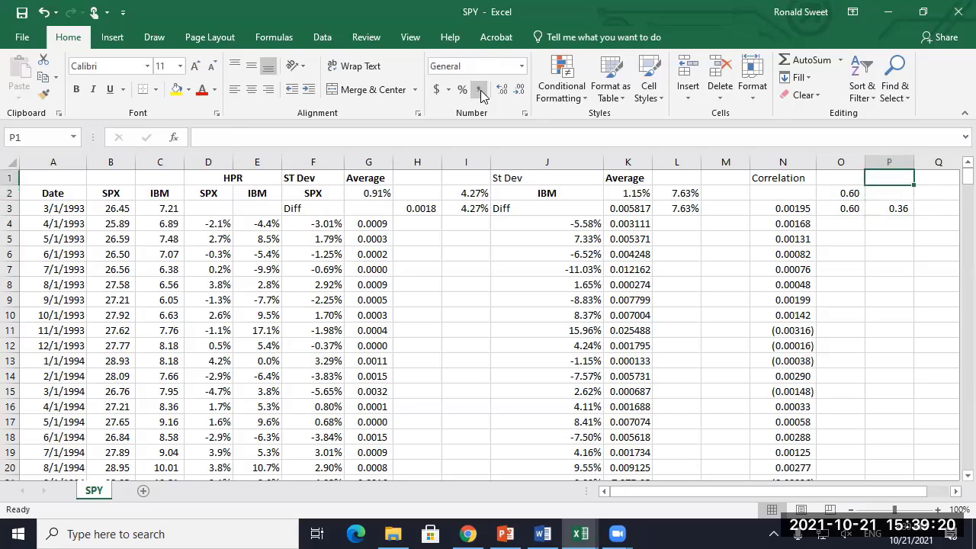
text(R Squared)
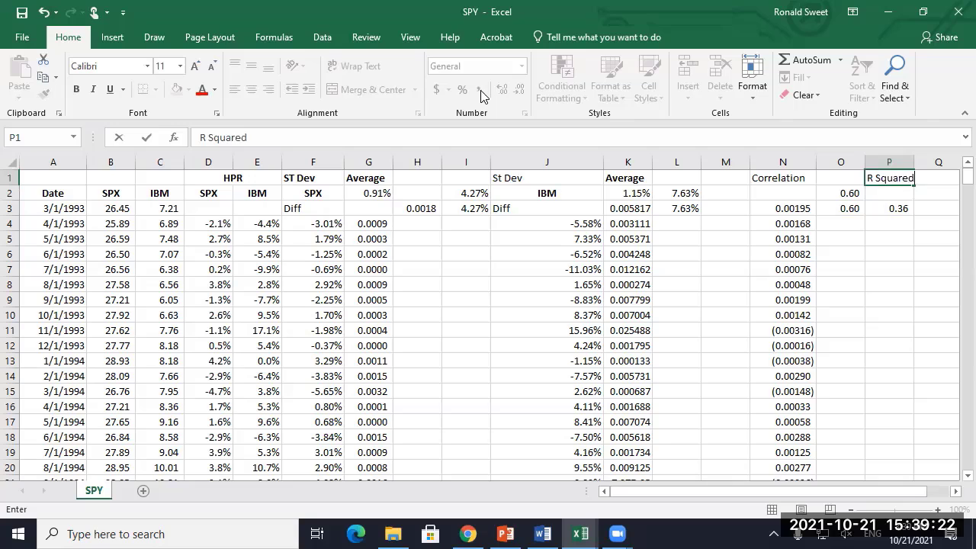
key(Return)
Step: Calculate the unexplained share in P4 with =1-P3, and clear the cell after comparing it with P3
key(Down)
key(Down)
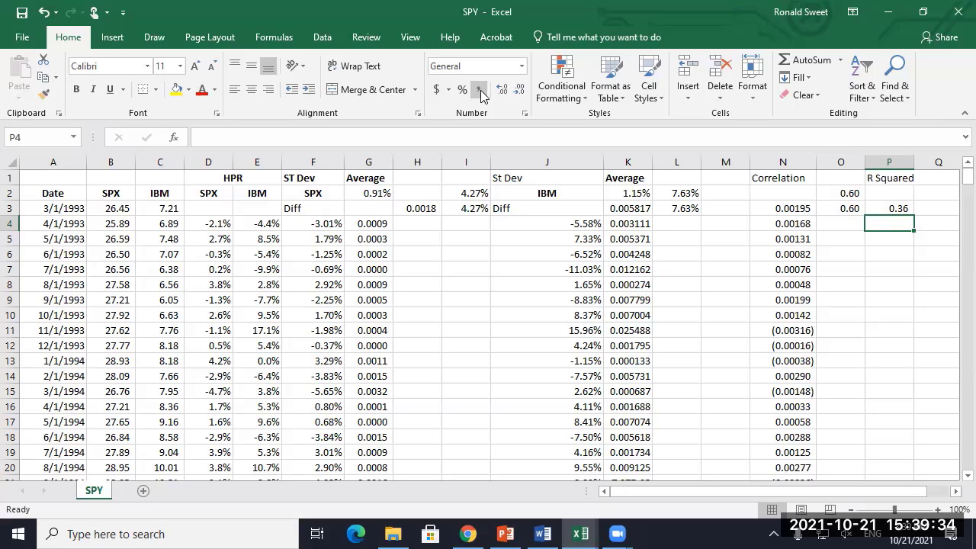
text(+1-)
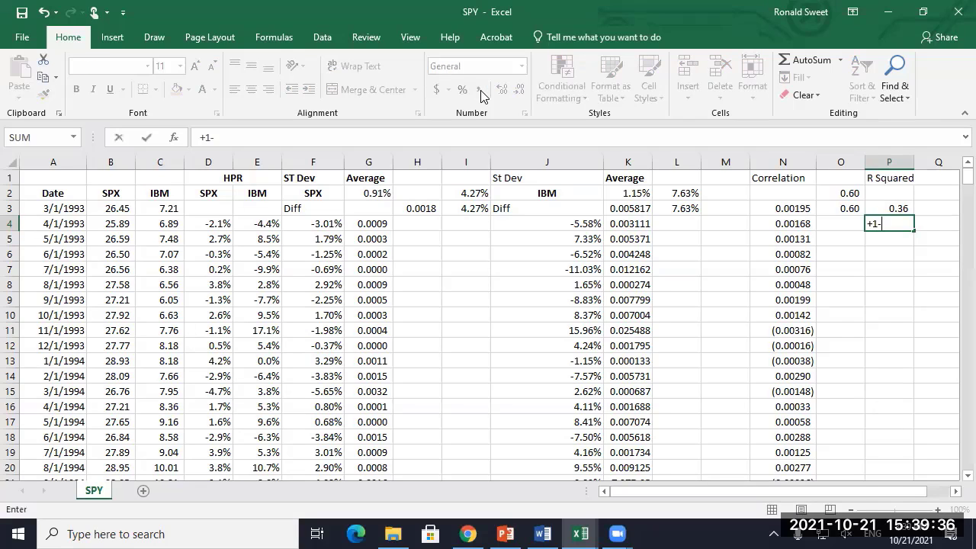
key(Up)
key(Return)
key(Up)
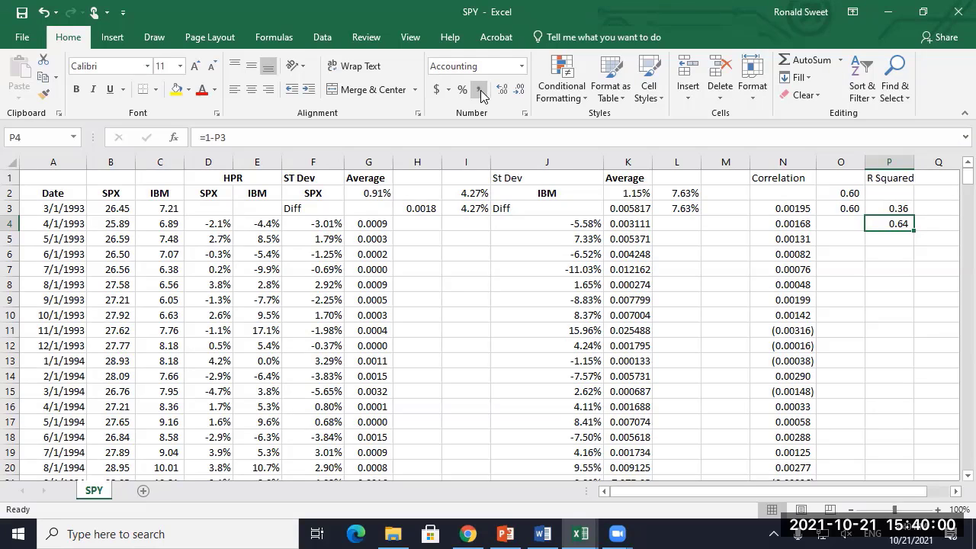
key(Up)
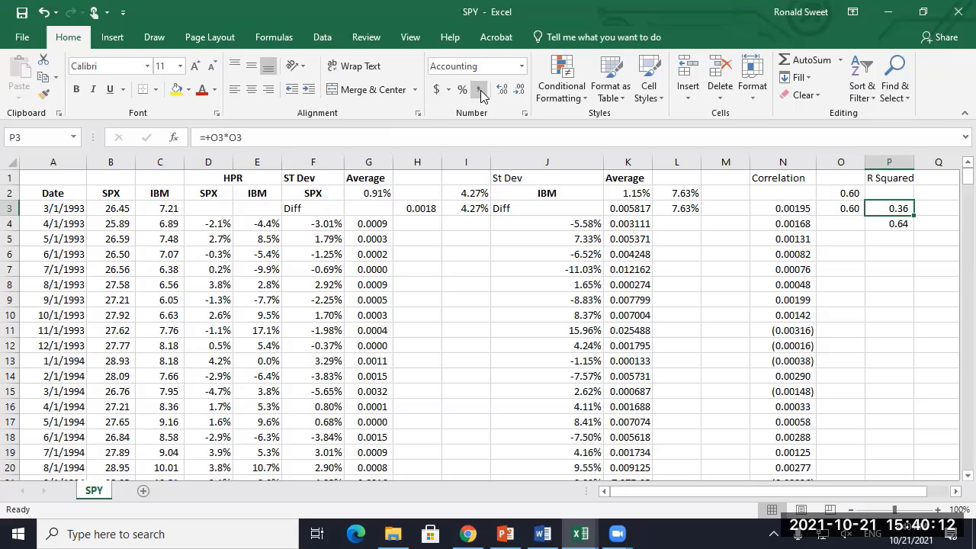
key(Down)
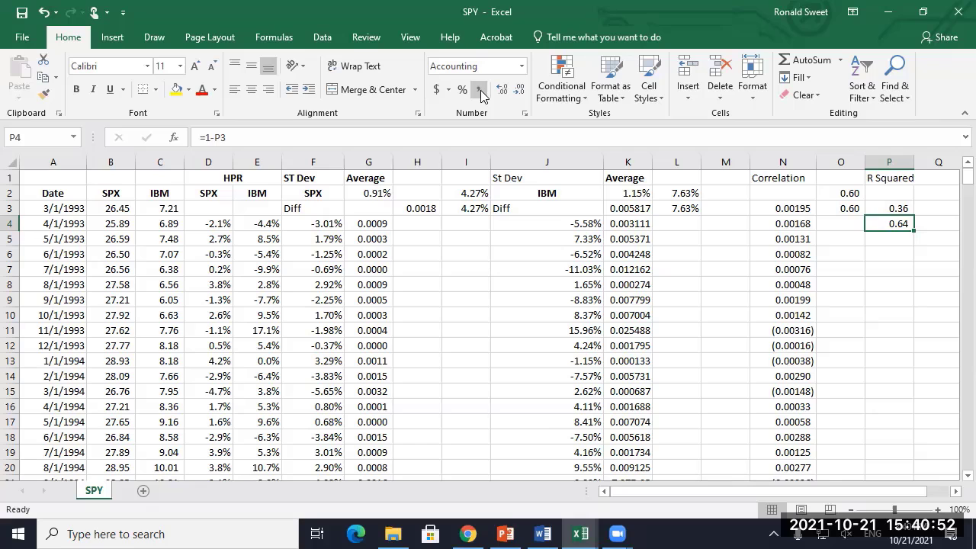
key(Delete)
Step: Label R1 as "Beta", leaving column Q empty after the R squared column
key(Up)
key(Right)
key(Right)
key(Right)
key(Left)
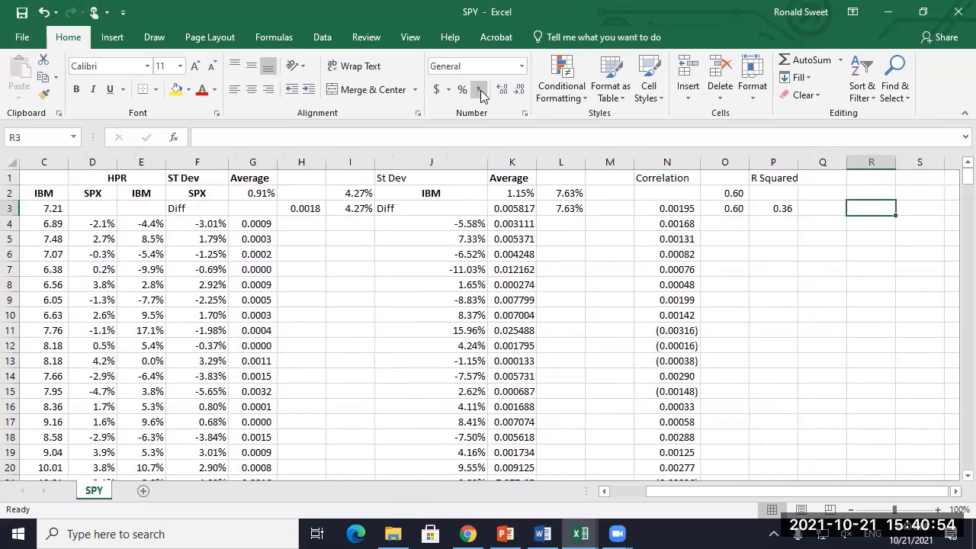
key(Up)
key(Up)
text(Beta)
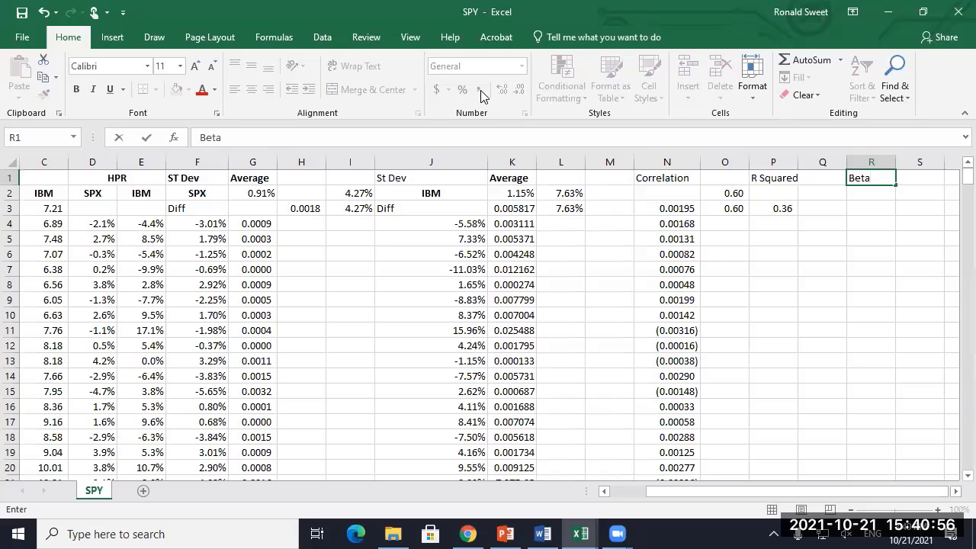
key(Return)
key(Down)
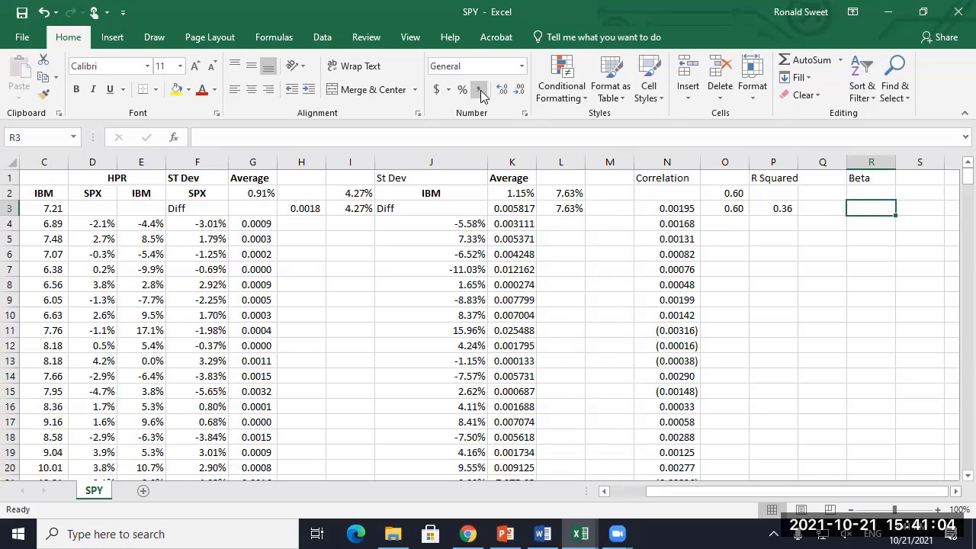
Step: Review the row 3 formulas for correlation, R squared and covariance to identify the input needed for beta
text(+)
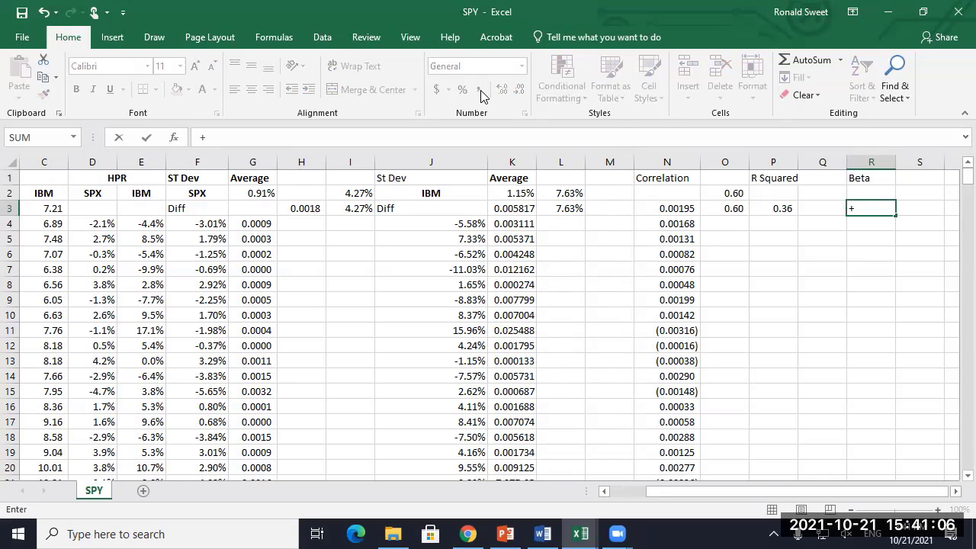
key(Escape)
key(Left)
key(Left)
key(Left)
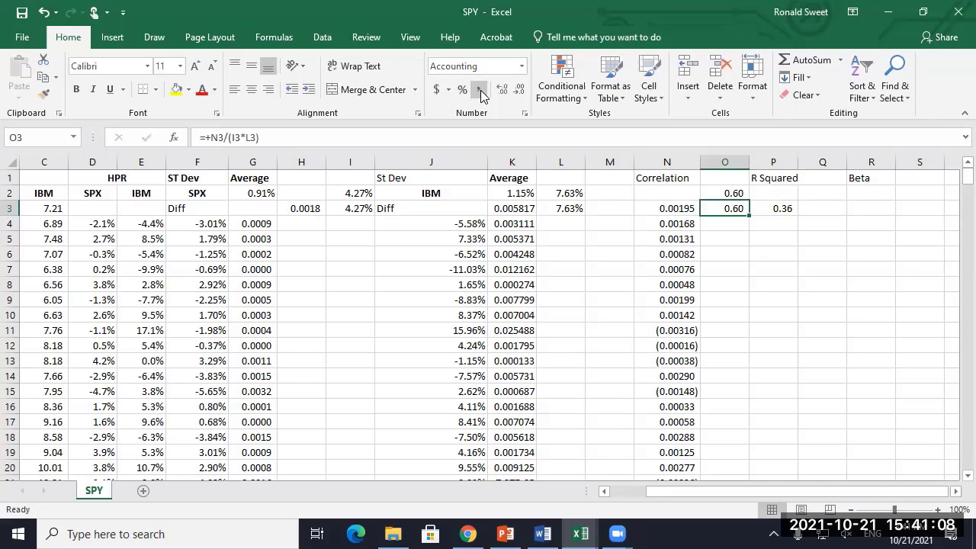
key(Up)
key(Left)
key(Left)
key(Left)
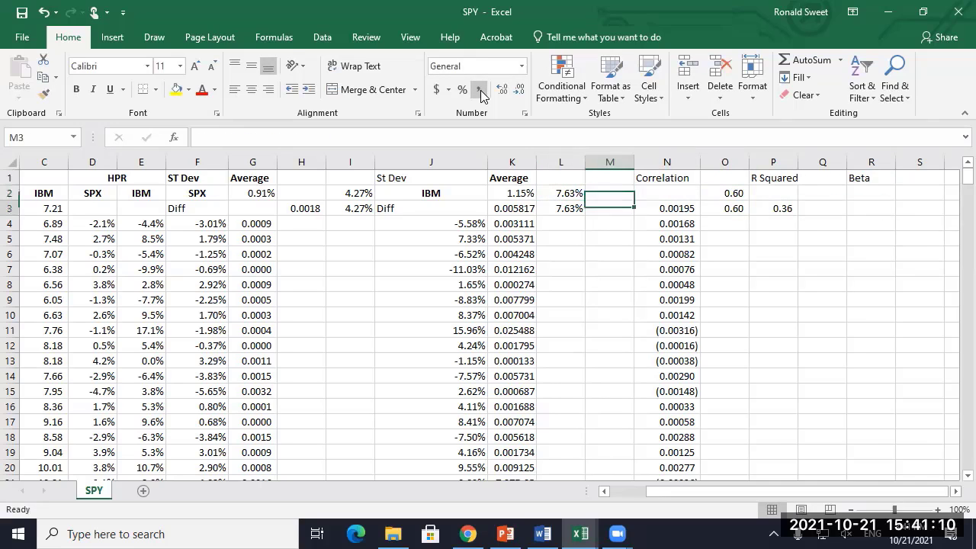
key(Down)
key(Right)
key(Right)
key(Right)
key(Right)
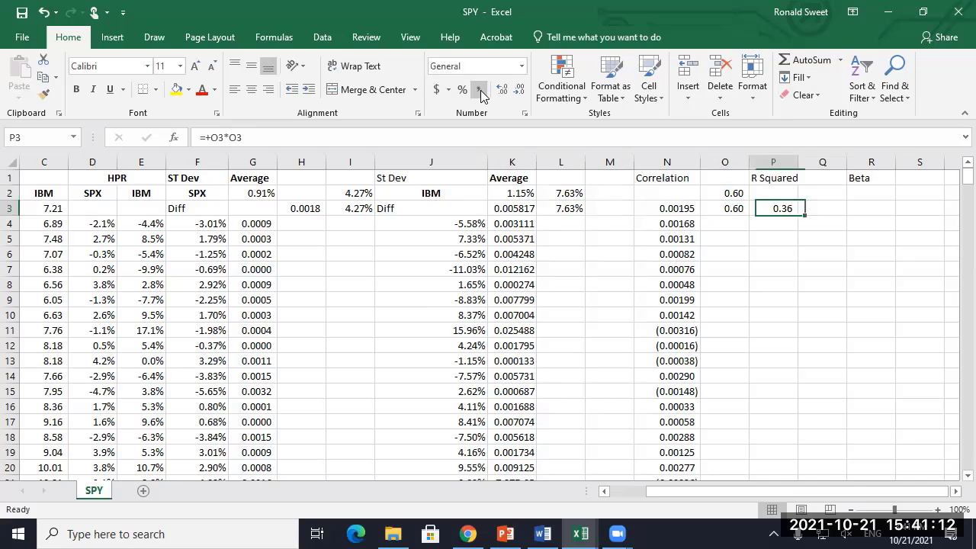
key(Left)
key(Up)
key(Down)
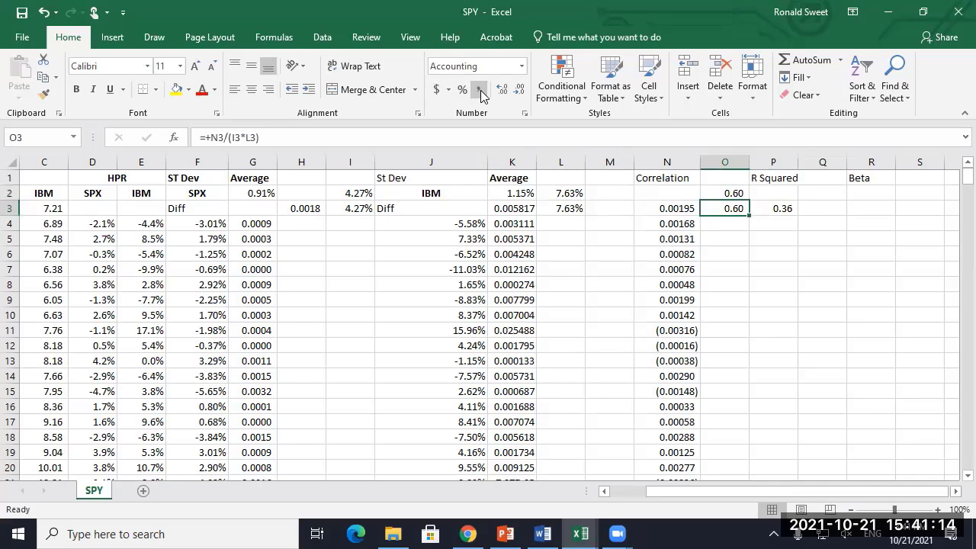
key(Up)
key(Down)
key(Up)
key(Down)
key(Right)
key(Left)
key(Left)
key(Left)
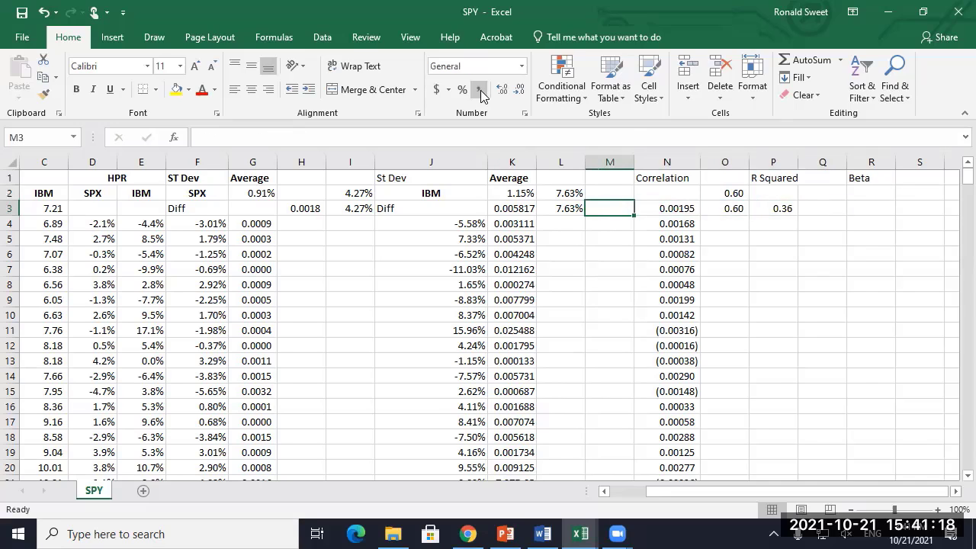
key(Right)
key(F2)
key(Escape)
Step: Label the covariance by entering "CoVar" in N2
key(Up)
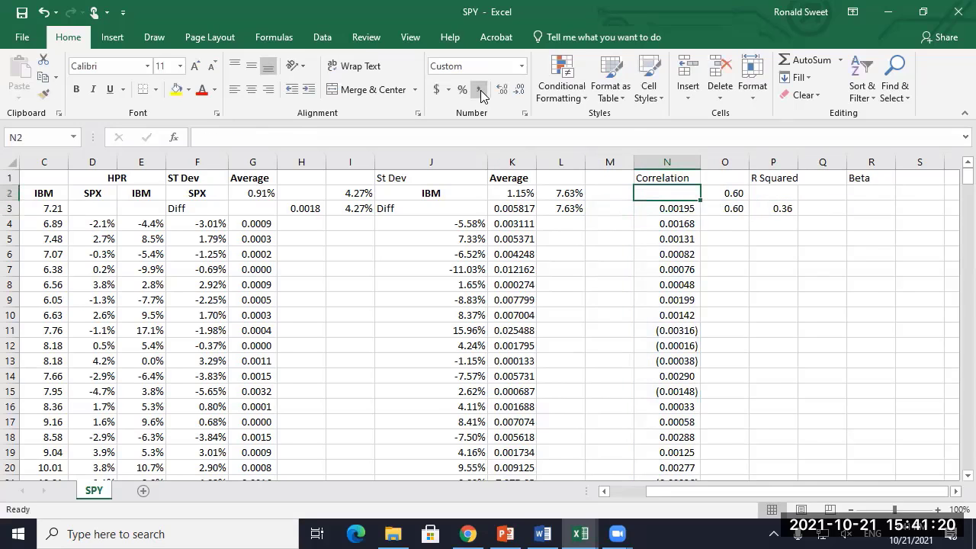
text(CoVar)
key(Return)
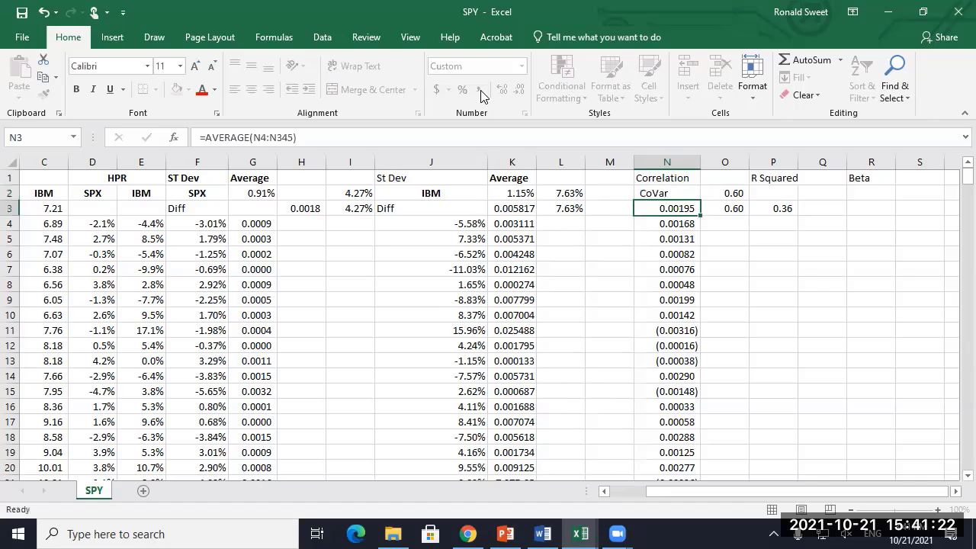
Step: Start the beta formula in R3 with the covariance N3 as numerator and an opened parenthesis for the denominator
key(Right)
key(Right)
key(Right)
key(Right)
text(+)
key(Left)
key(Left)
key(Left)
key(Left)
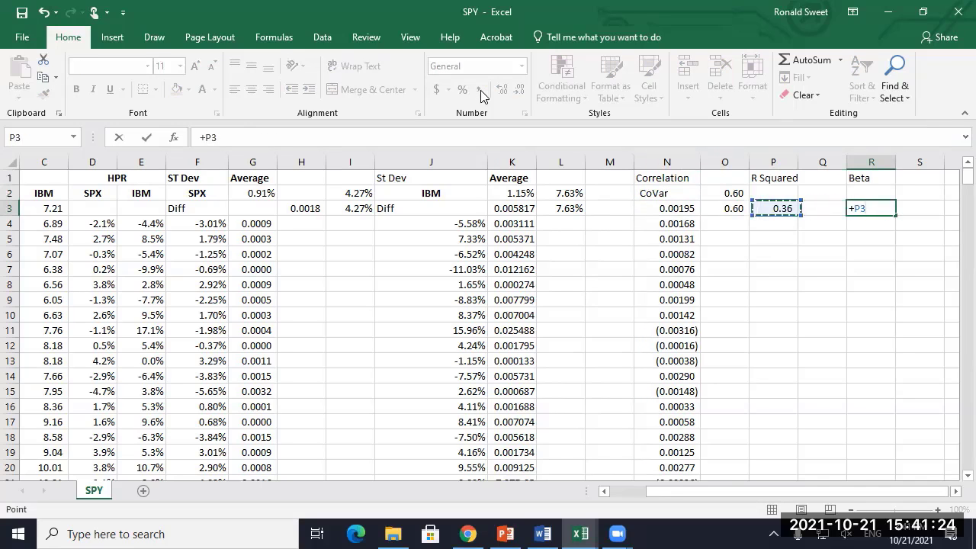
text(/()
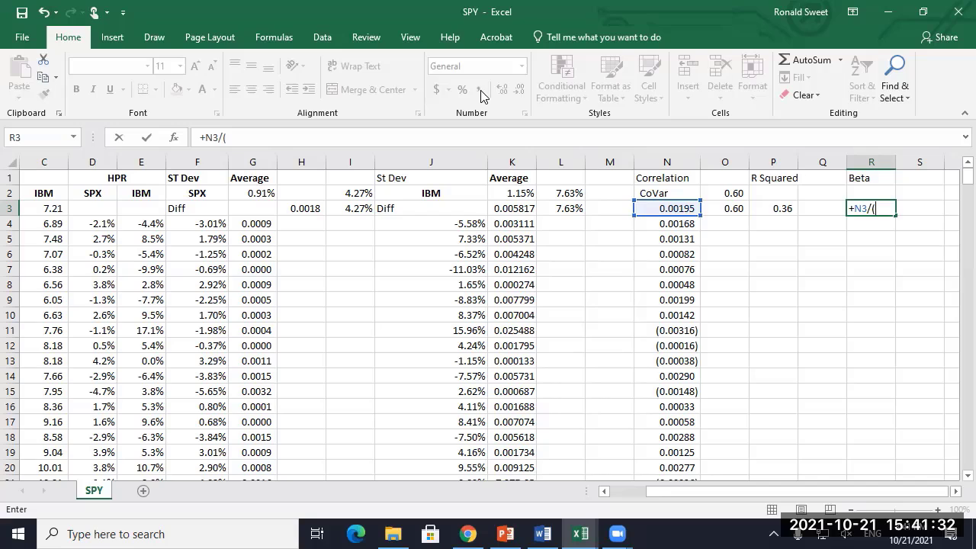
Step: Complete the beta formula in R3 with the squared SPX standard deviation as denominator, =+N3/(I3*I3), and format it in comma style
key(Left)
key(Left)
key(Left)
key(Left)
key(Left)
key(Left)
key(Left)
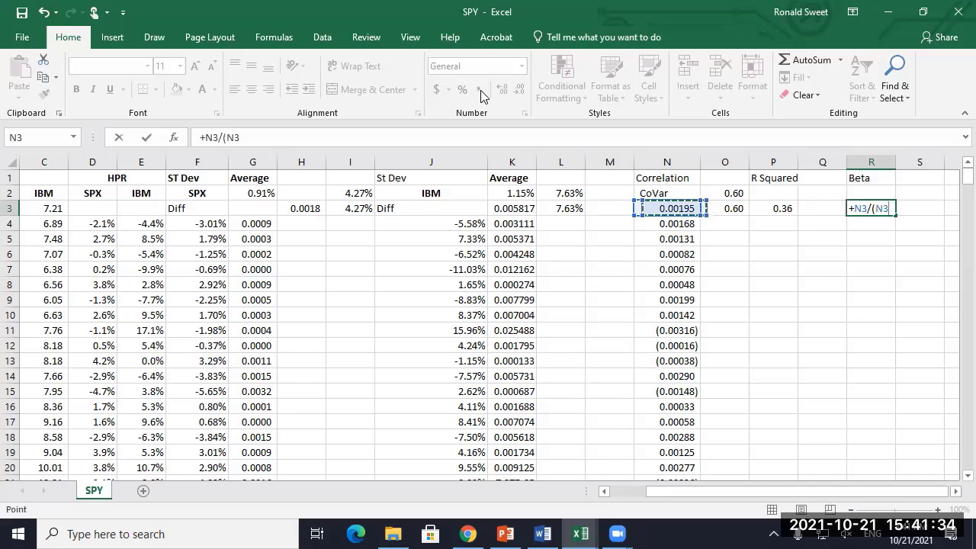
key(Left)
key(Left)
key(Left)
key(Right)
text(*)
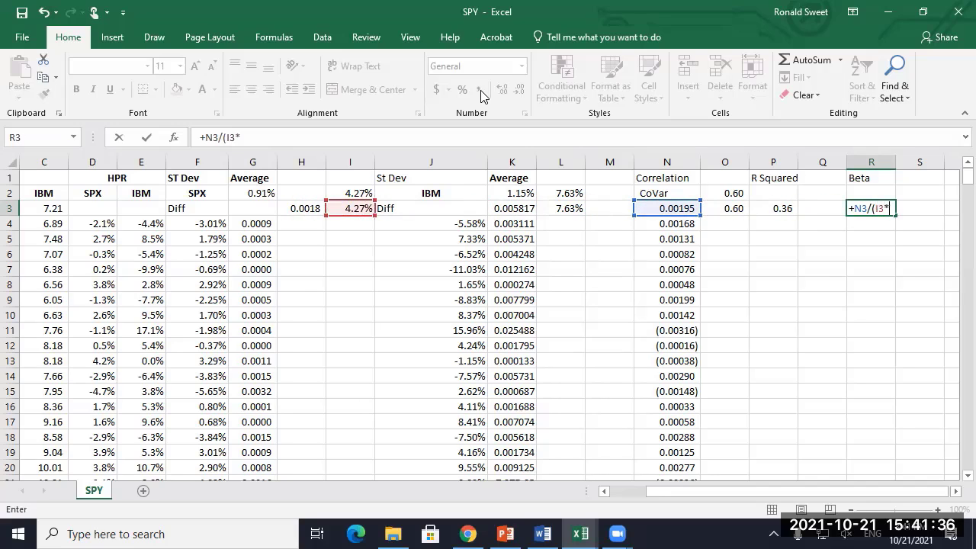
key(Left)
key(Left)
key(Left)
key(Left)
key(Left)
key(Left)
key(Left)
key(Left)
key(Left)
key(Left)
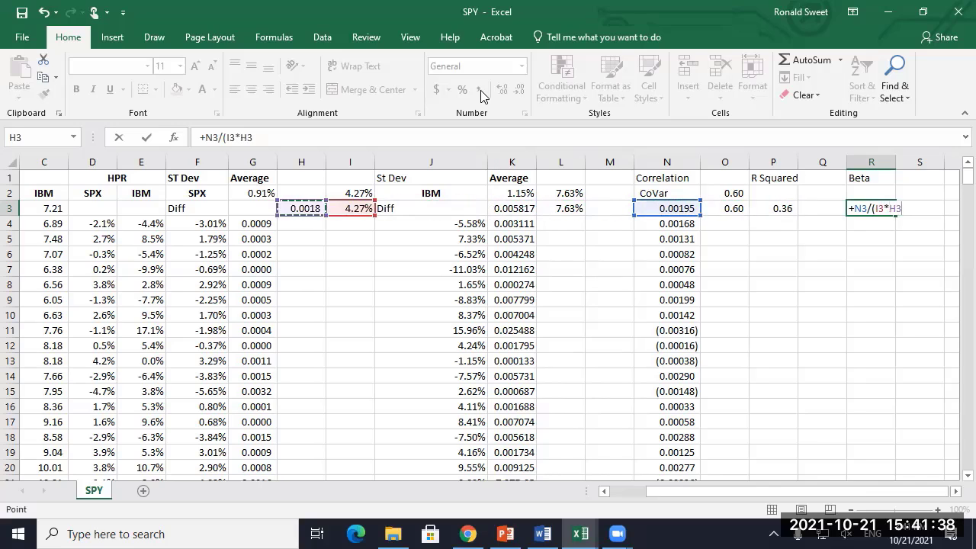
key(Right)
text())
key(ctrl+Return)
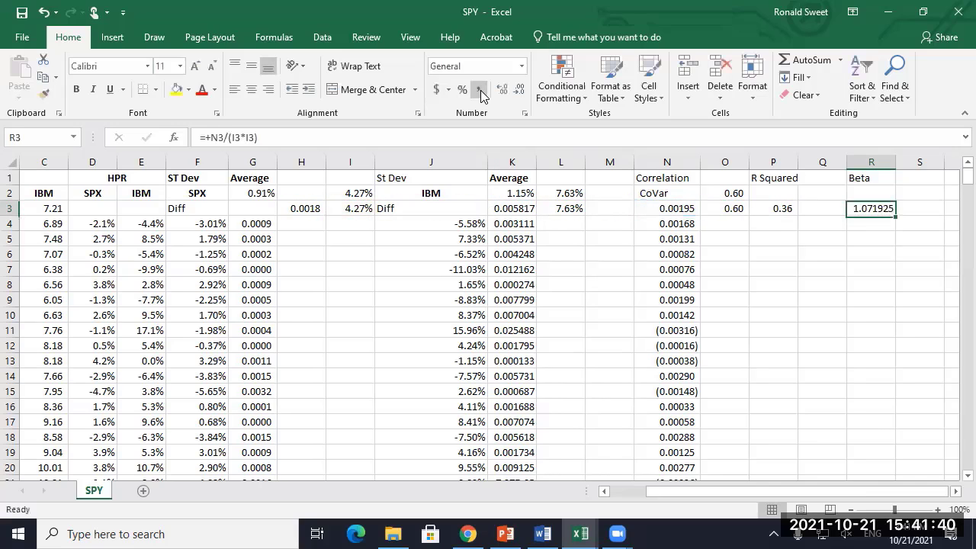
click(479, 89)
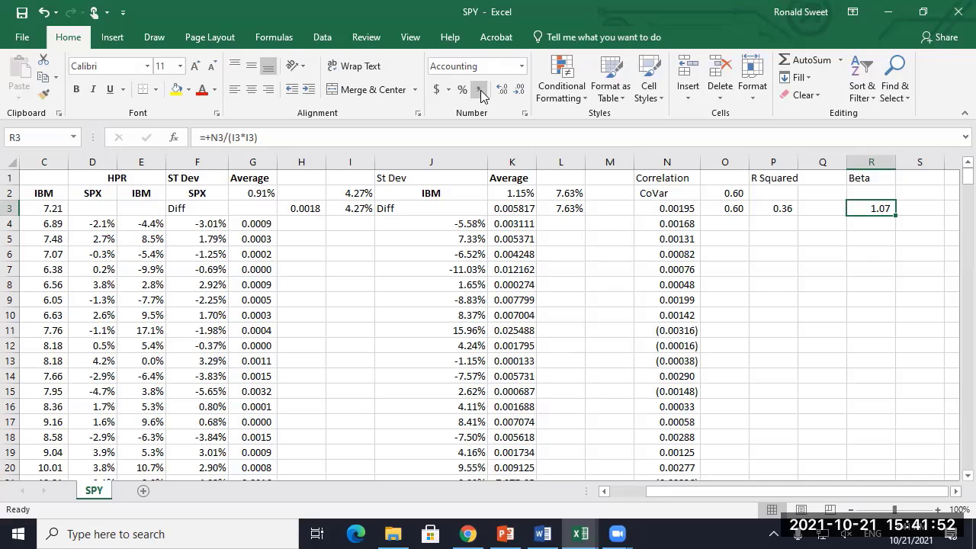
Step: Start a SLOPE formula in R2 with the SPX returns D4:D345 as the known y values
key(Right)
key(Left)
key(Up)
text(=slope()
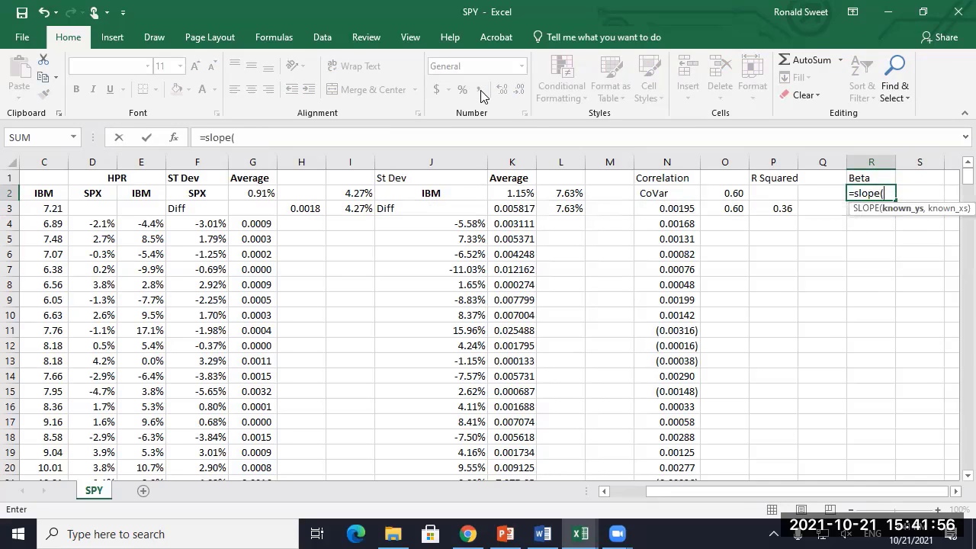
key(Left)
key(Left)
key(Left)
key(Left)
key(Left)
key(Left)
key(Left)
key(Left)
key(Left)
key(Left)
key(Left)
key(Left)
key(Left)
key(Left)
key(Down)
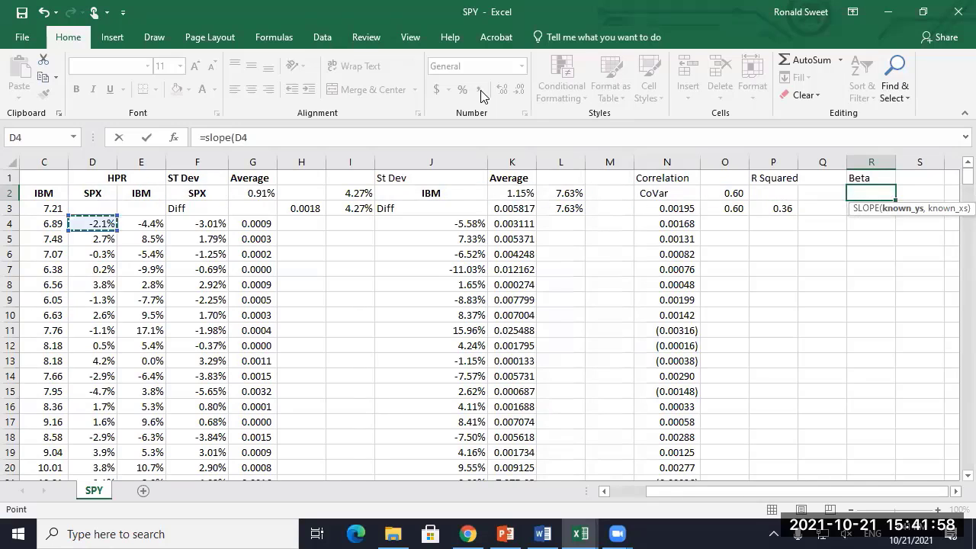
key(ctrl+shift+Down)
text(,)
Step: Complete the SLOPE formula in R2 with the IBM returns E4:E345 as the known x values
key(ctrl+Home)
key(Right)
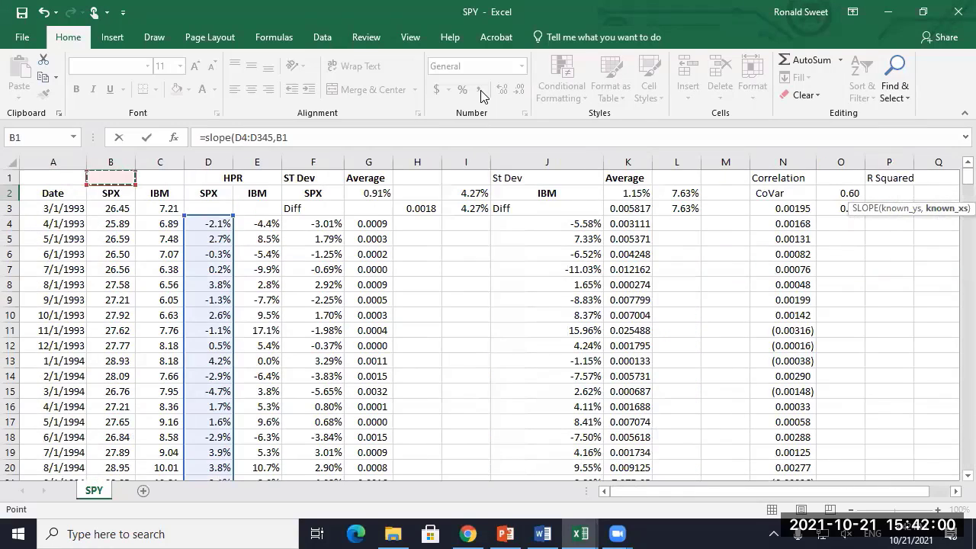
key(Right)
key(Right)
key(Down)
key(Down)
key(Down)
key(Right)
key(ctrl+shift+Down)
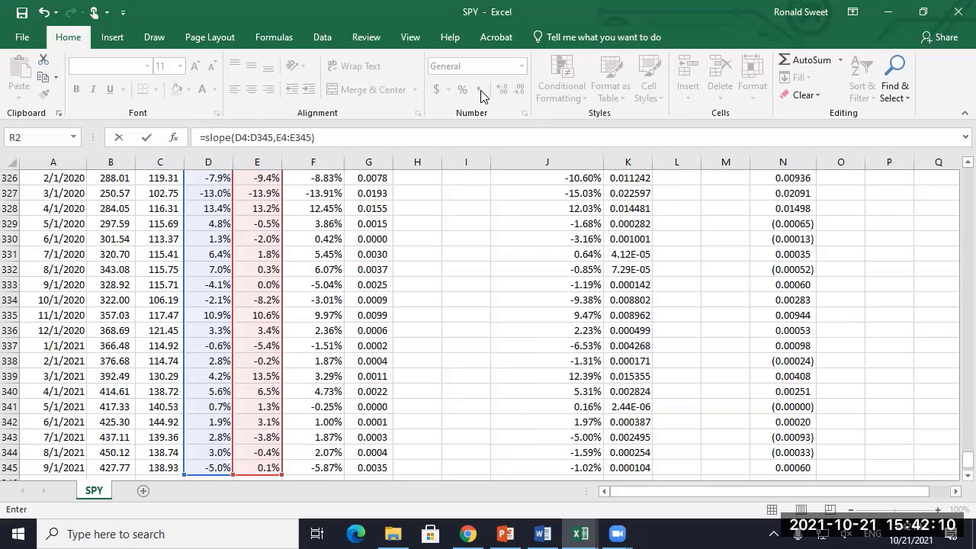
key(Return)
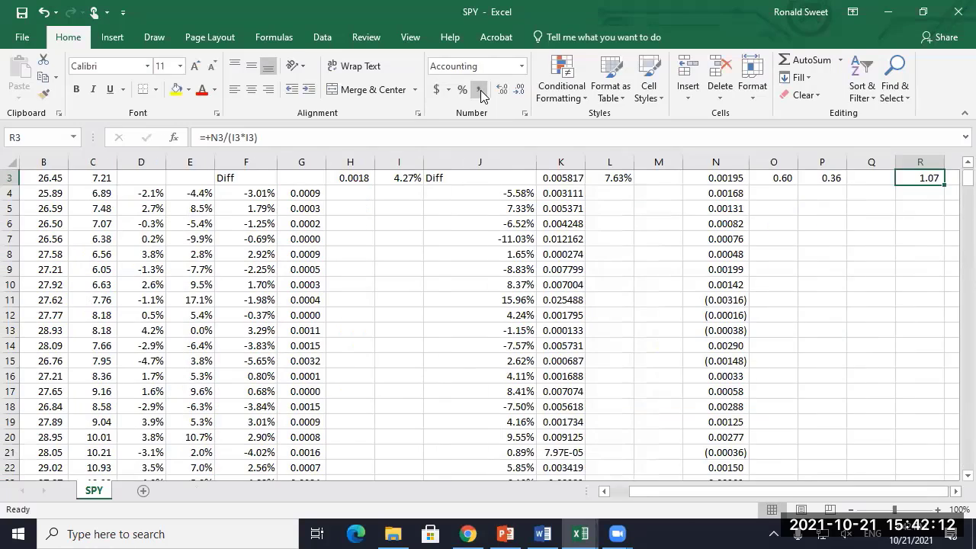
Step: Change the known y range of the SLOPE formula in R2 to the IBM returns E4:E345
key(Up)
key(Up)
key(Right)
key(Down)
key(Left)
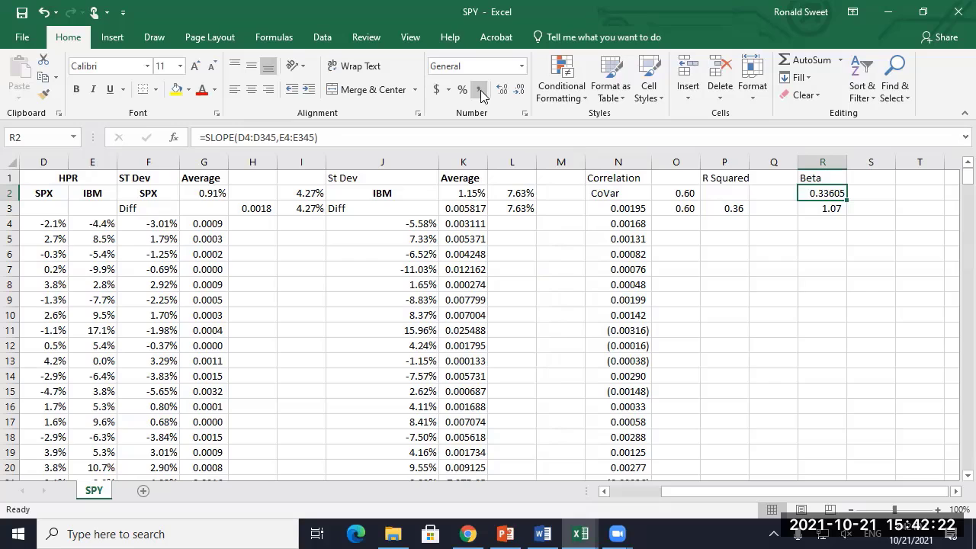
key(F2)
key(Left)
key(Left)
key(Left)
key(Left)
key(Left)
key(Left)
key(Left)
key(Left)
key(Left)
key(Left)
key(Left)
key(Left)
key(Left)
key(Left)
key(Left)
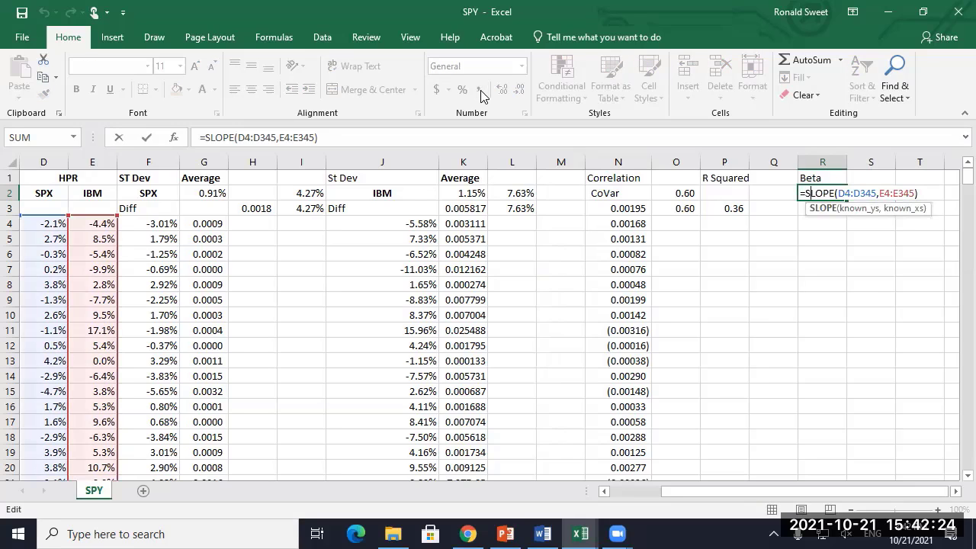
key(BackSpace)
text(E)
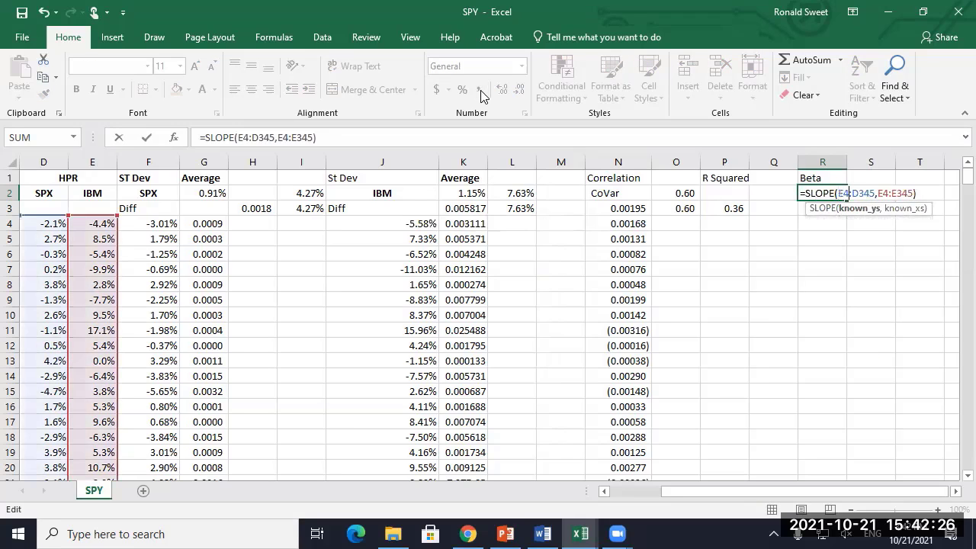
key(Right)
key(Right)
key(Right)
key(BackSpace)
text(E)
Step: Change the known x range of the R2 SLOPE formula to the SPX returns D4:D345 and format the cell in comma style
key(Right)
key(Right)
key(Right)
key(Right)
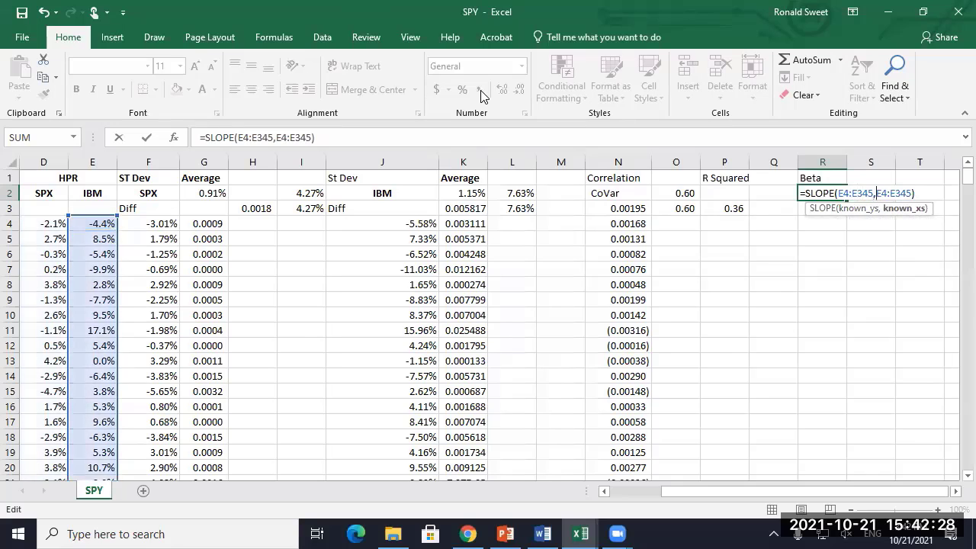
key(Delete)
text(D)
key(BackSpace)
text(D)
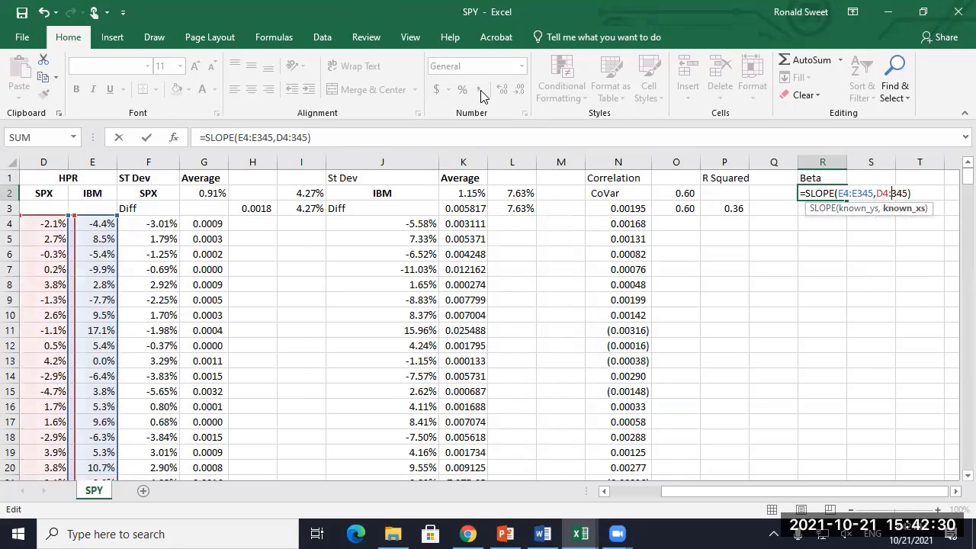
key(Return)
key(Up)
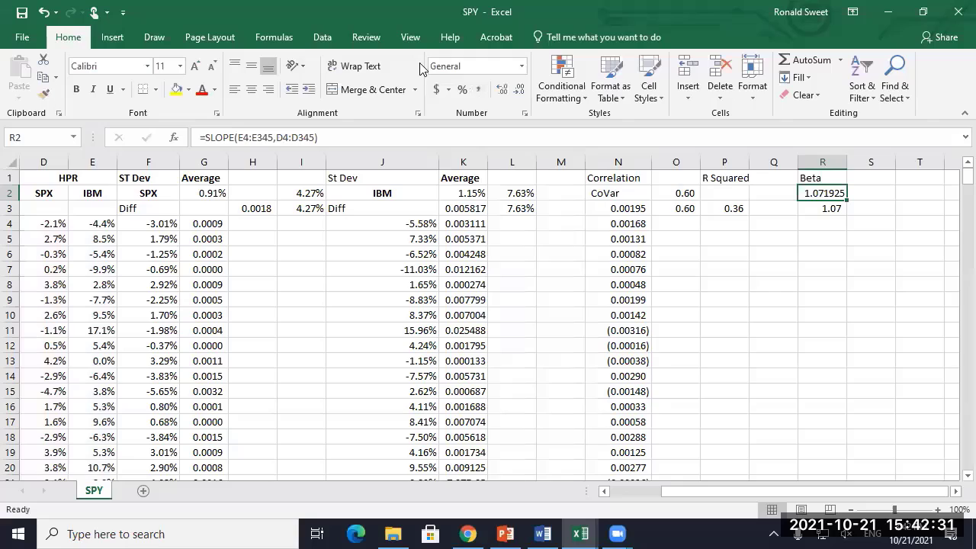
click(478, 88)
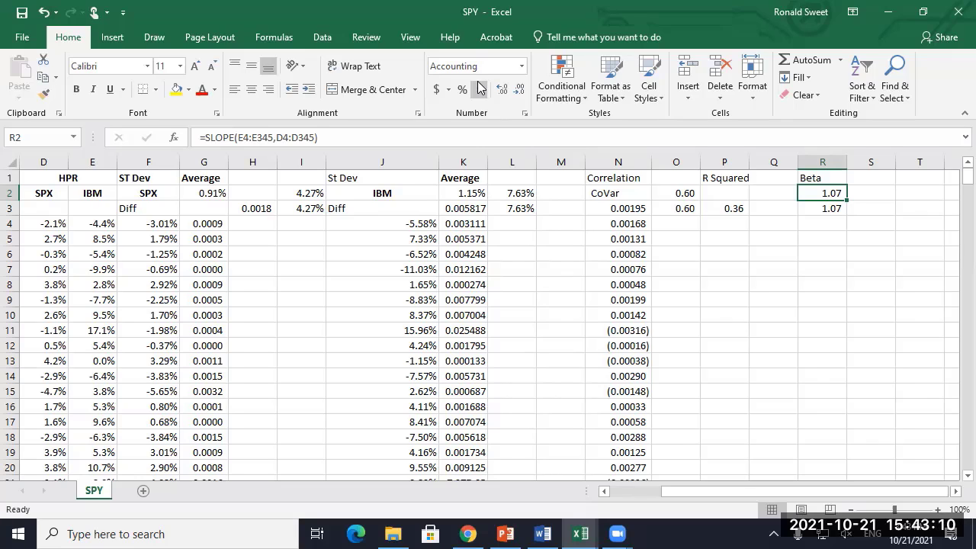
Step: Go back to the start of the return data and review the SPX holding period return formula in D4
key(Down)
key(Down)
key(Left)
key(Left)
key(Left)
key(Left)
key(Left)
key(Left)
key(Left)
key(Left)
key(Left)
key(Left)
key(Left)
key(Left)
key(Left)
key(Left)
key(Left)
key(Left)
key(Left)
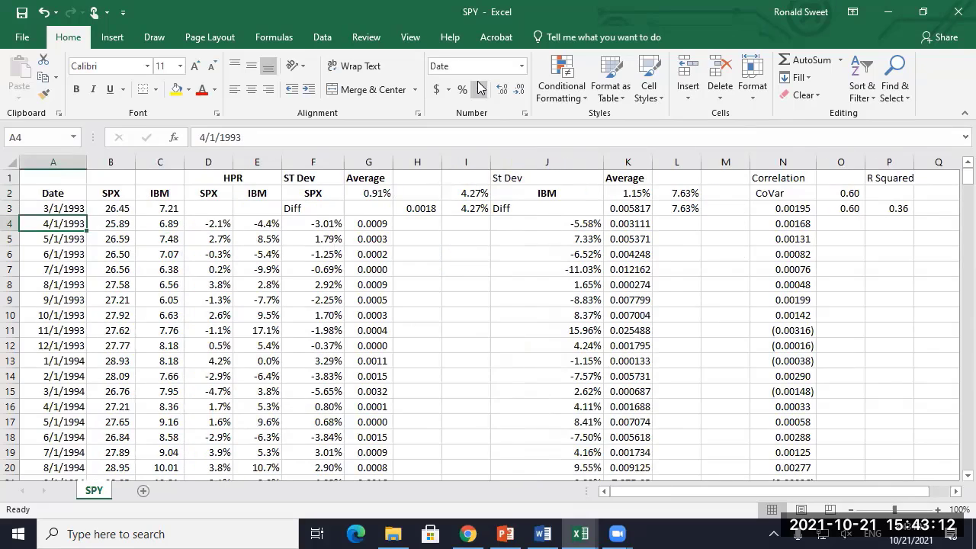
key(Right)
key(Right)
key(Right)
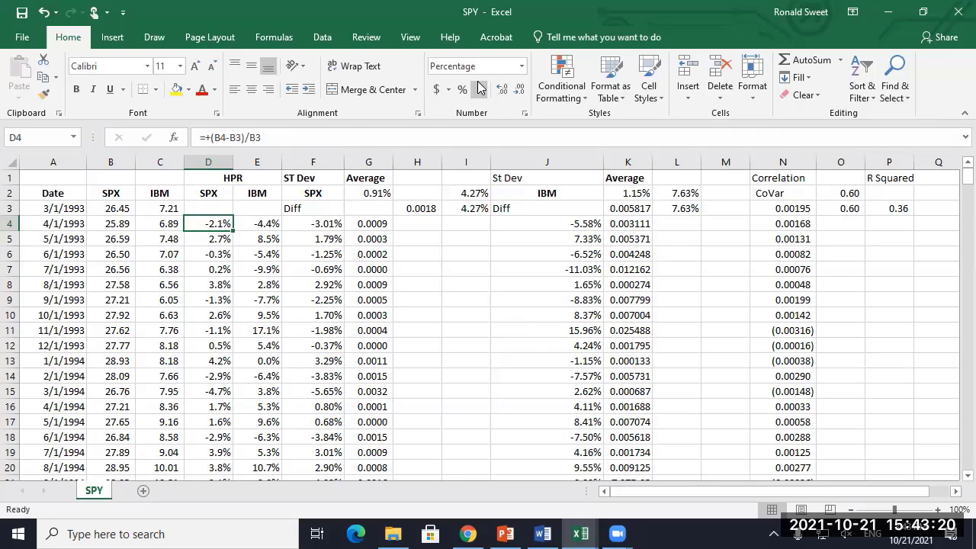
Step: Try the population standard deviation formula =STDEVP(D5) in H5 and clear the cell
key(Down)
key(Right)
key(Right)
key(Right)
key(Right)
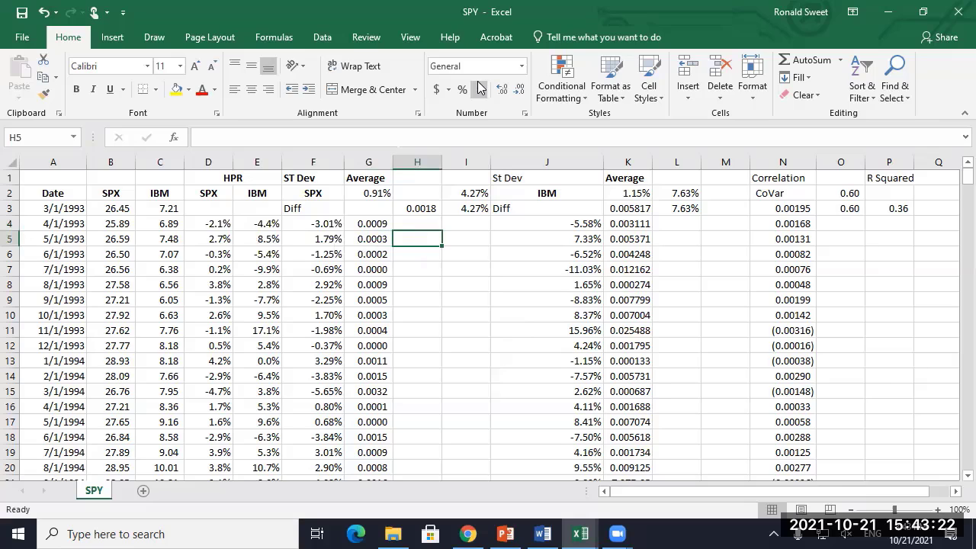
text(=stdevp()
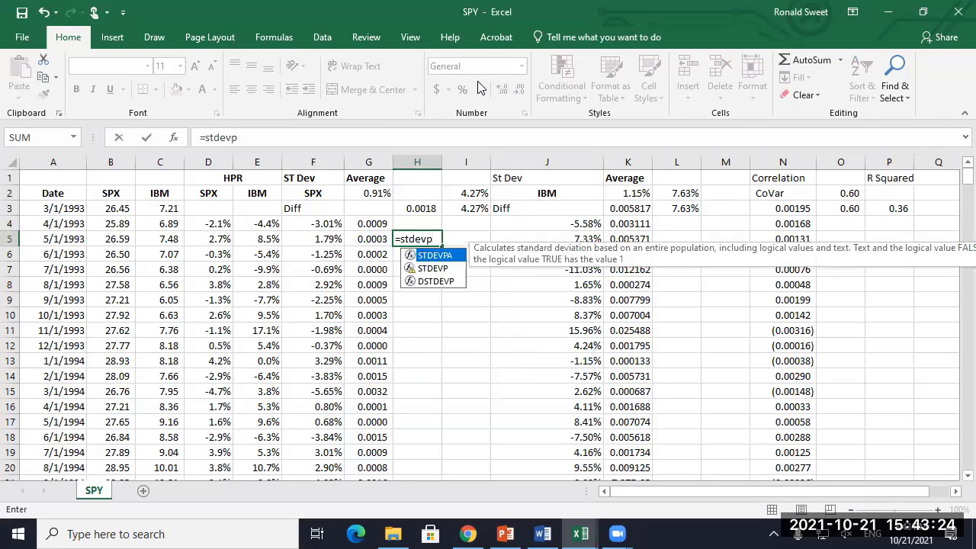
key(Left)
key(Left)
key(Left)
key(Left)
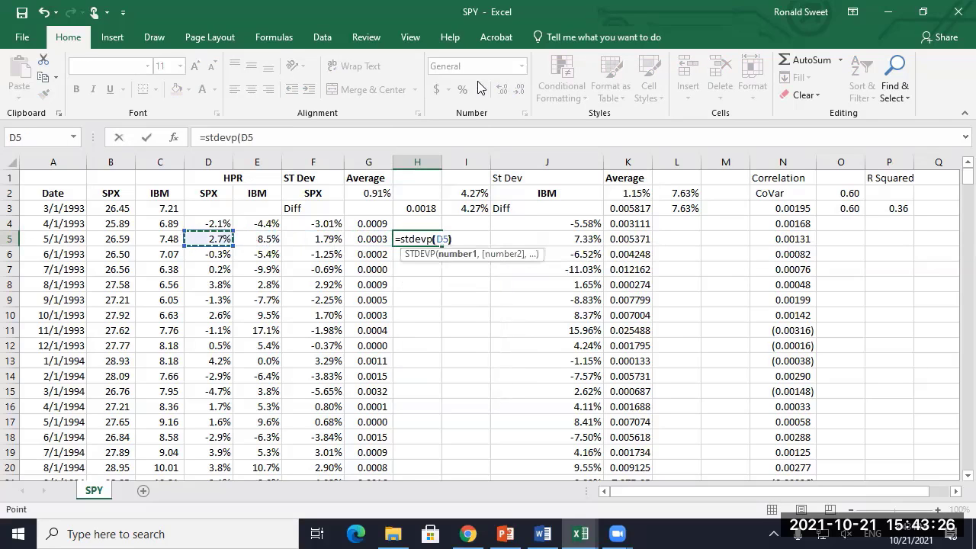
key(Return)
key(Up)
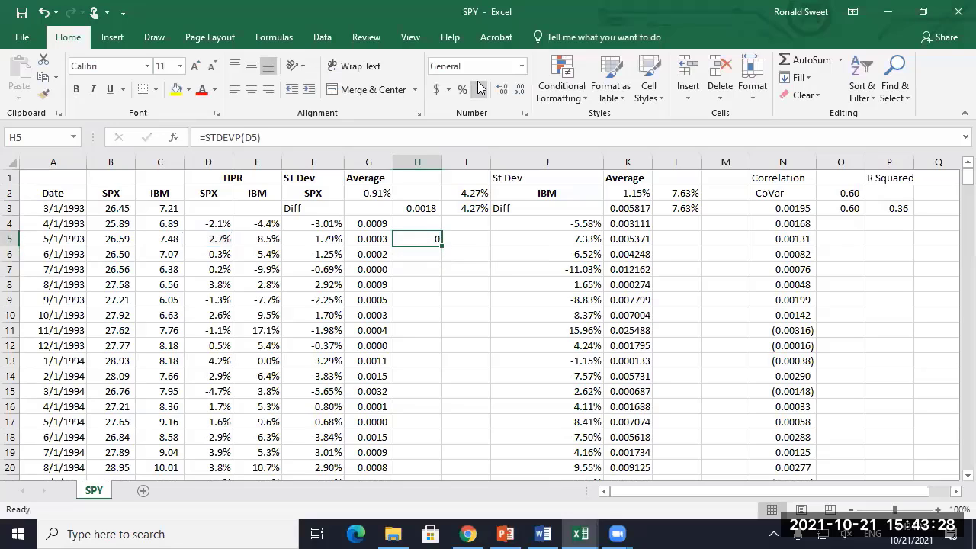
key(Delete)
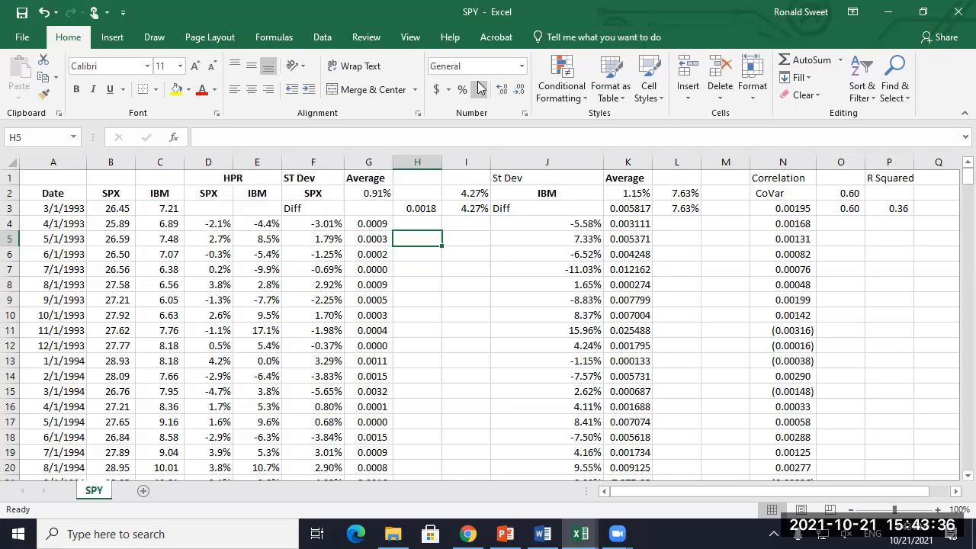
Step: Return to cell A1, switch to the PowerPoint presentation and show slide 7 on standard deviation for portfolios
key(ctrl+Home)
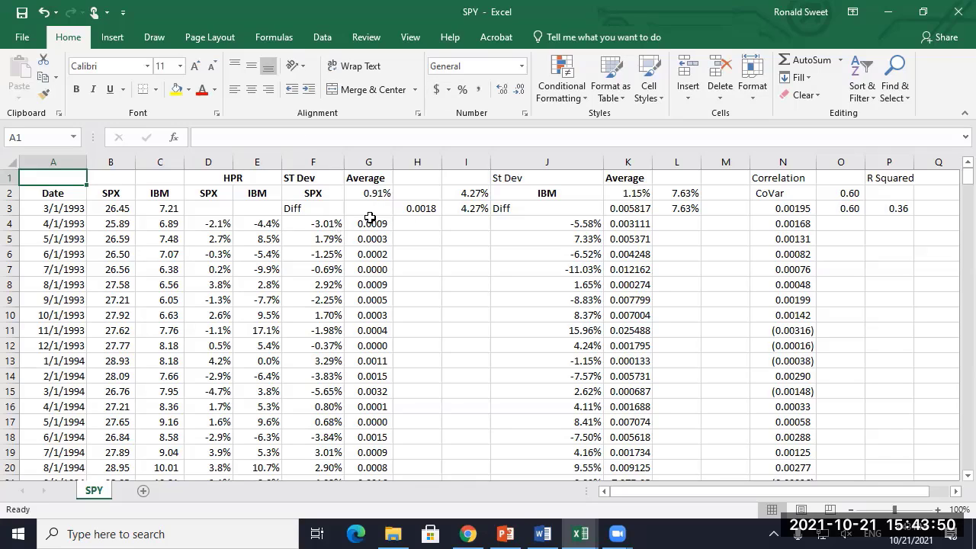
click(503, 531)
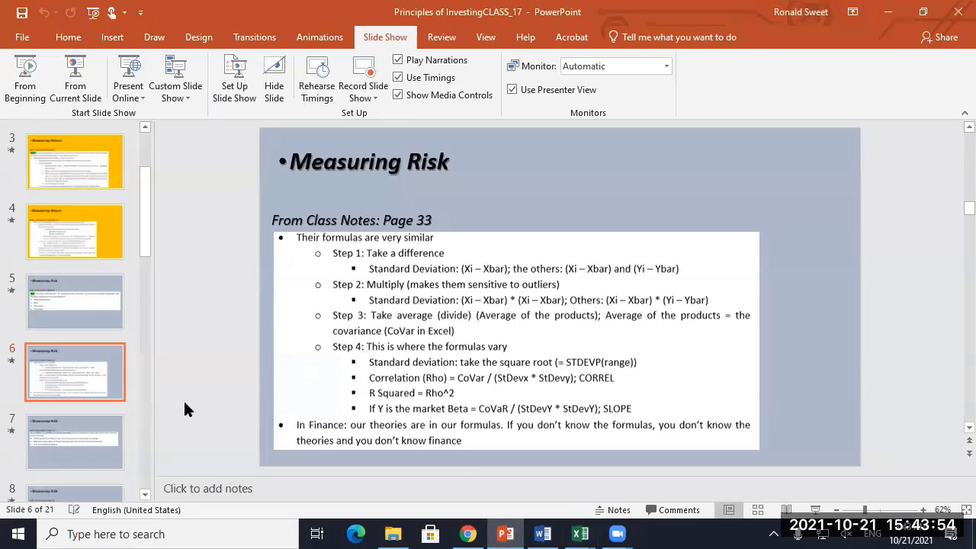
click(74, 442)
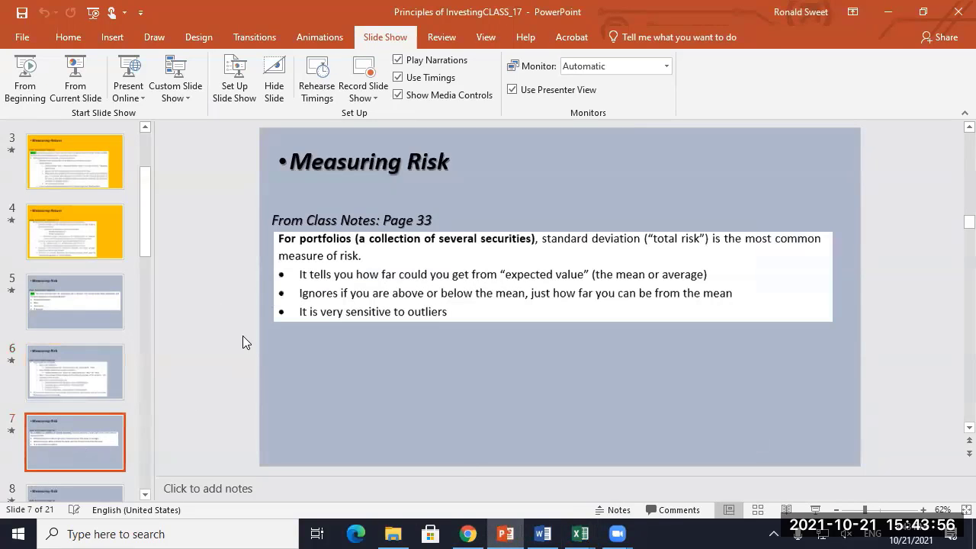